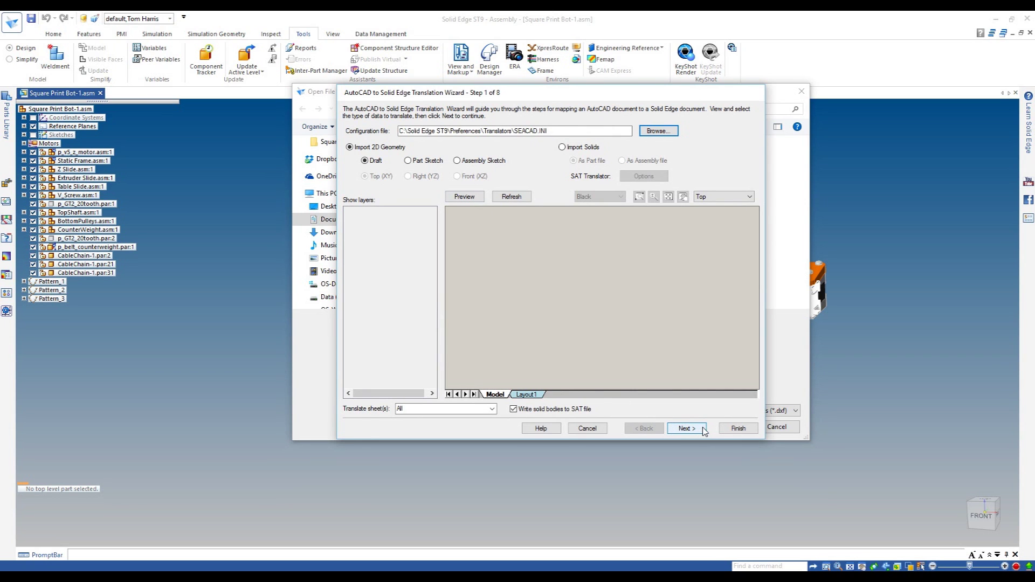
- Finish the AutoCAD translation wizard with its current settings, open End cap.dxf, and show the complete drawing
click(737, 428)
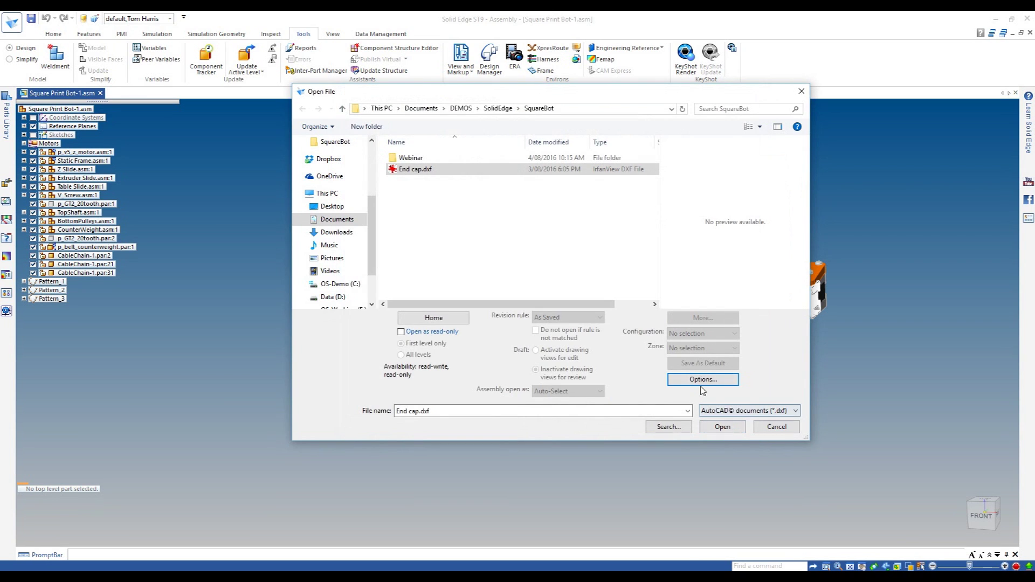
click(723, 427)
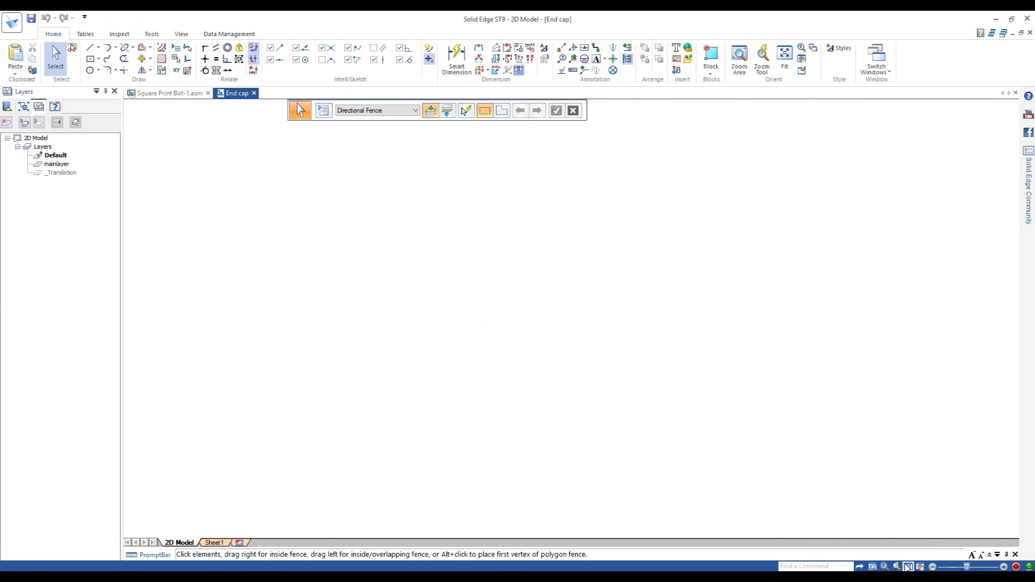
scroll(753, 499, down, 3)
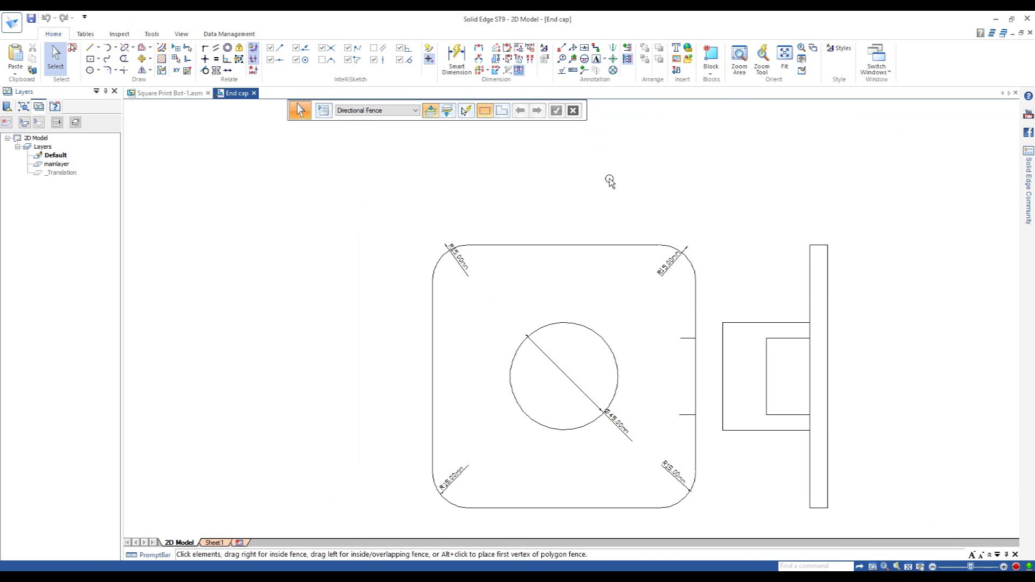
- Measure the width of the rounded square in the 2D drawing without keeping a dimension
click(457, 56)
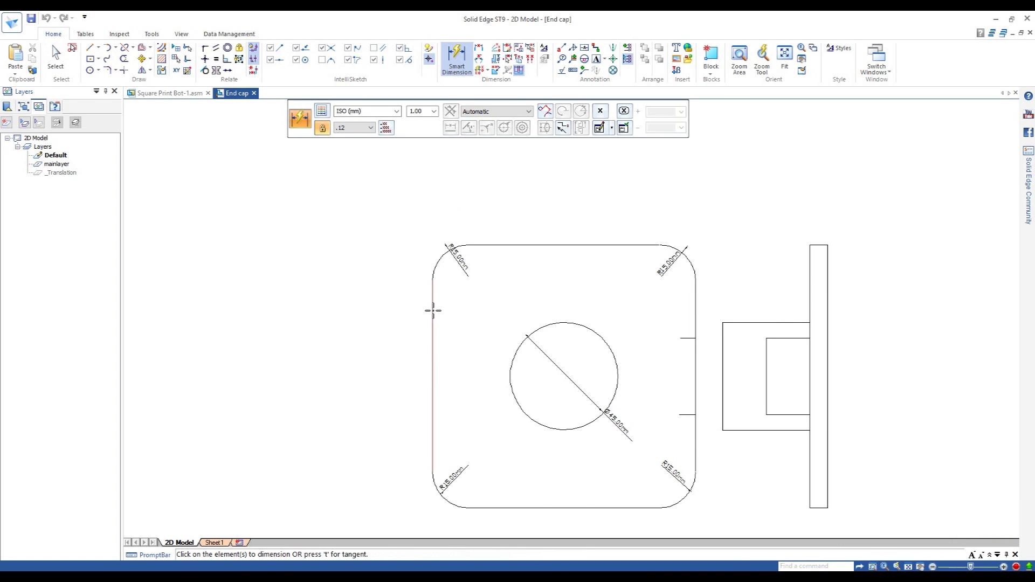
click(433, 312)
click(696, 369)
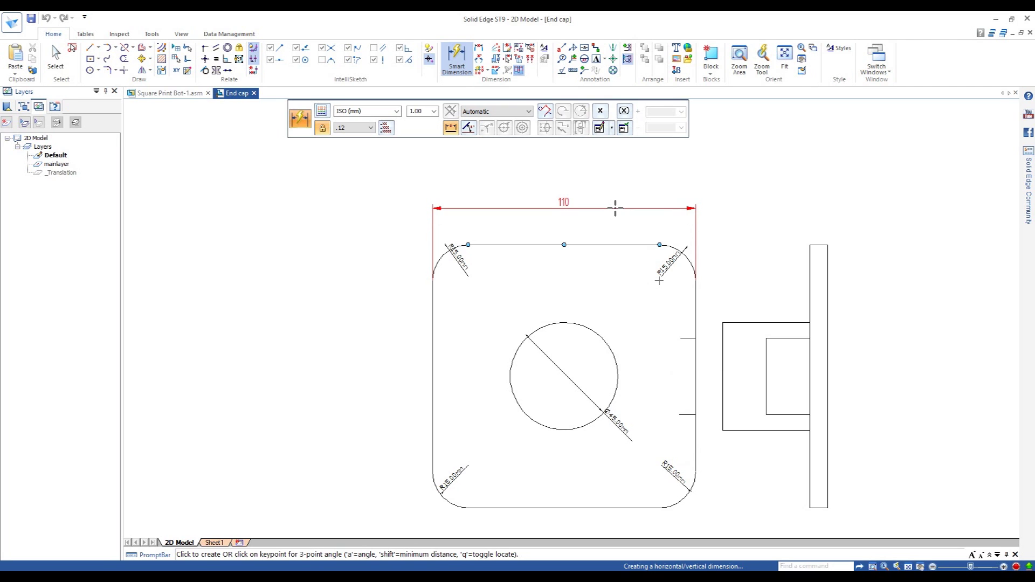
key(Escape)
scroll(322, 254, down, 1)
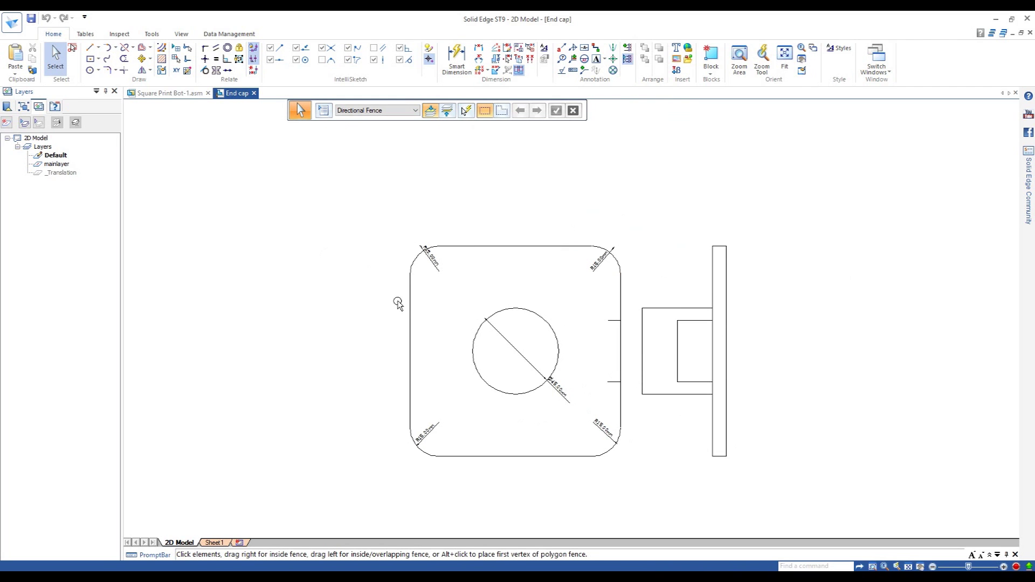
scroll(692, 442, up, 1)
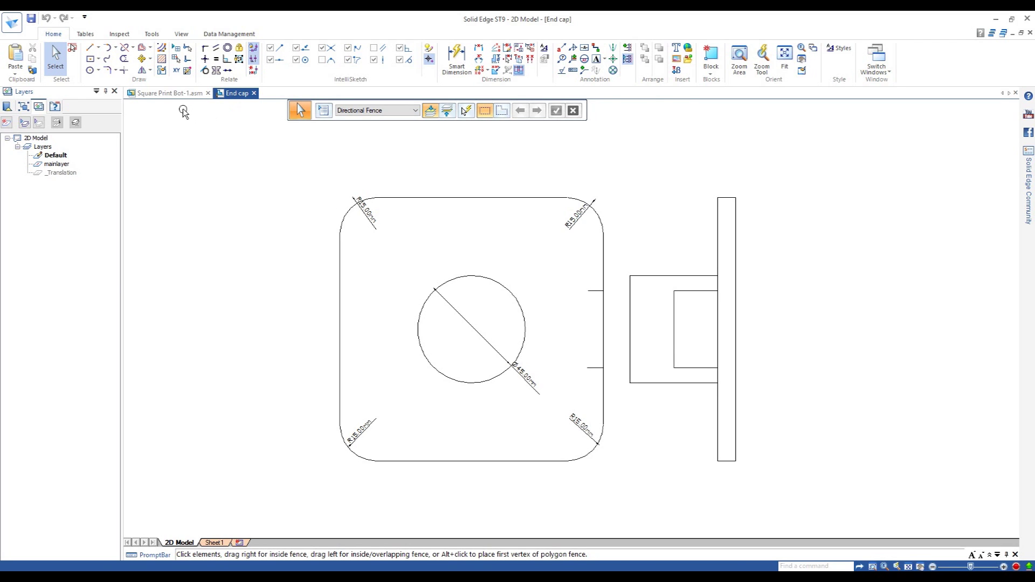
- Create a new 3D part from metric part.par, using the rounded square as Front View and the side profile as the second principal view
click(153, 34)
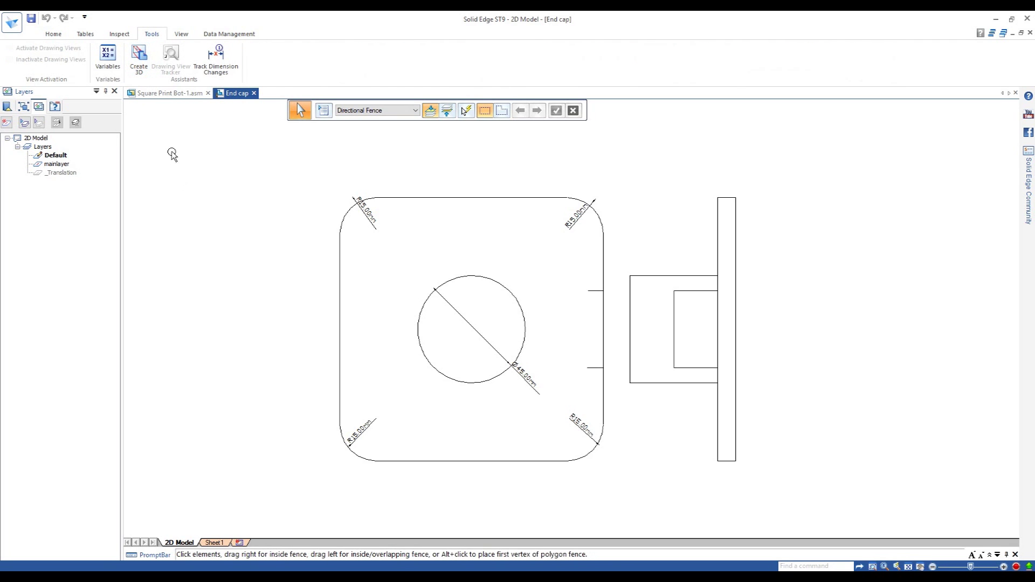
click(139, 55)
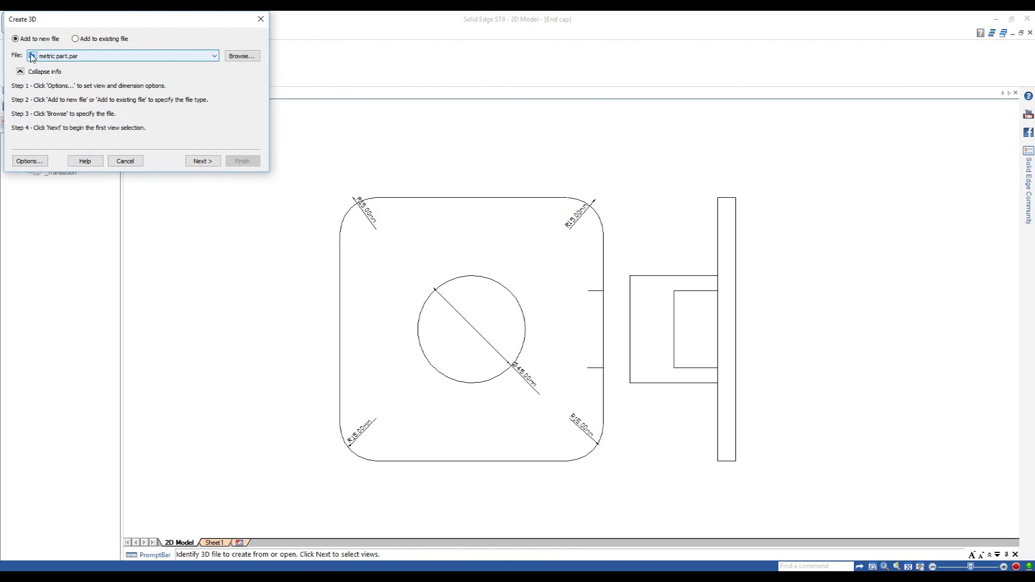
click(203, 161)
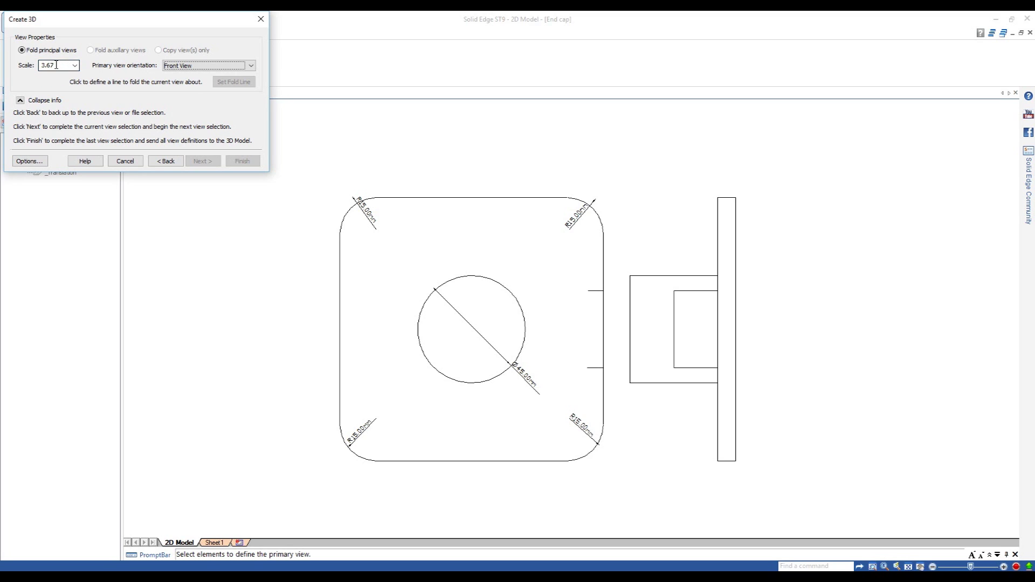
drag(307, 176, 616, 493)
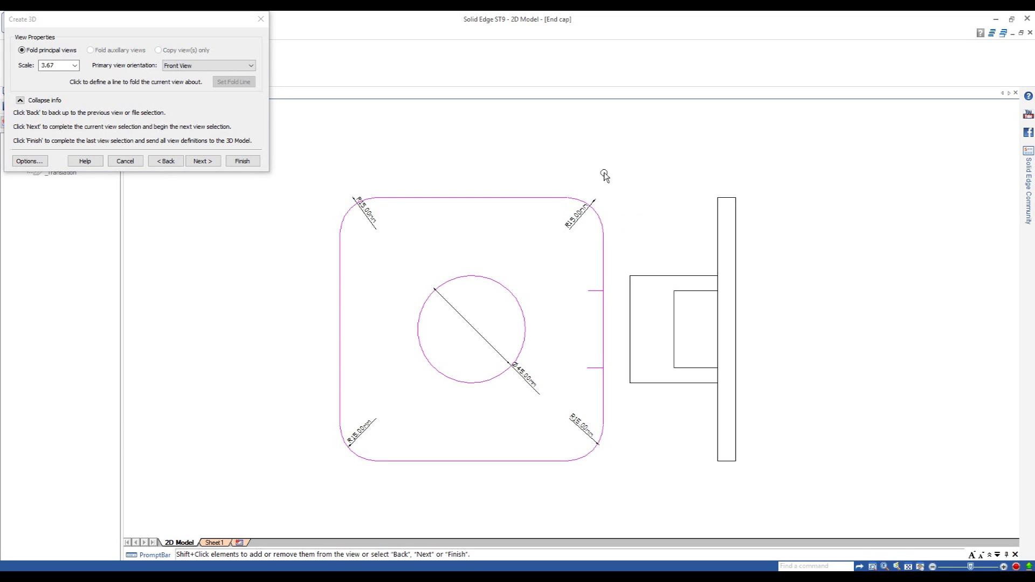
click(201, 162)
drag(610, 186, 758, 493)
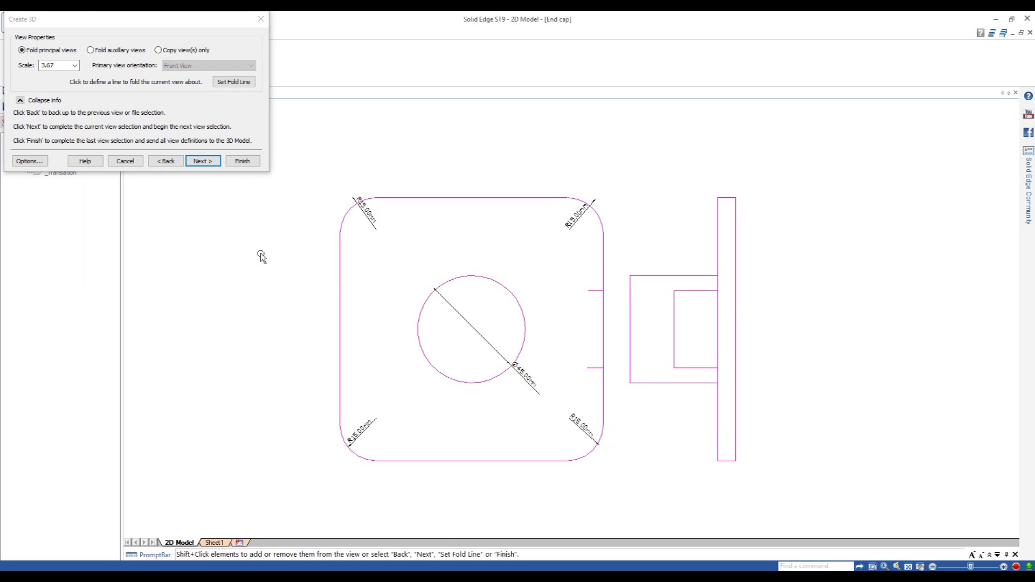
click(243, 161)
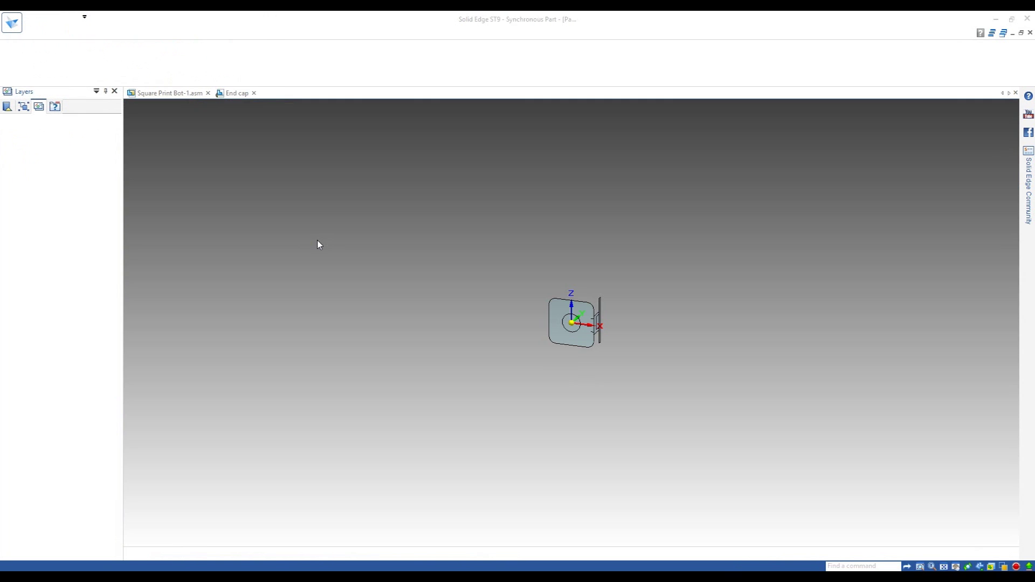
- Move the whole Front sketch back to the outer face line of the plate profile in the Right sketch
middle_drag(750, 338, 728, 320)
key(Escape)
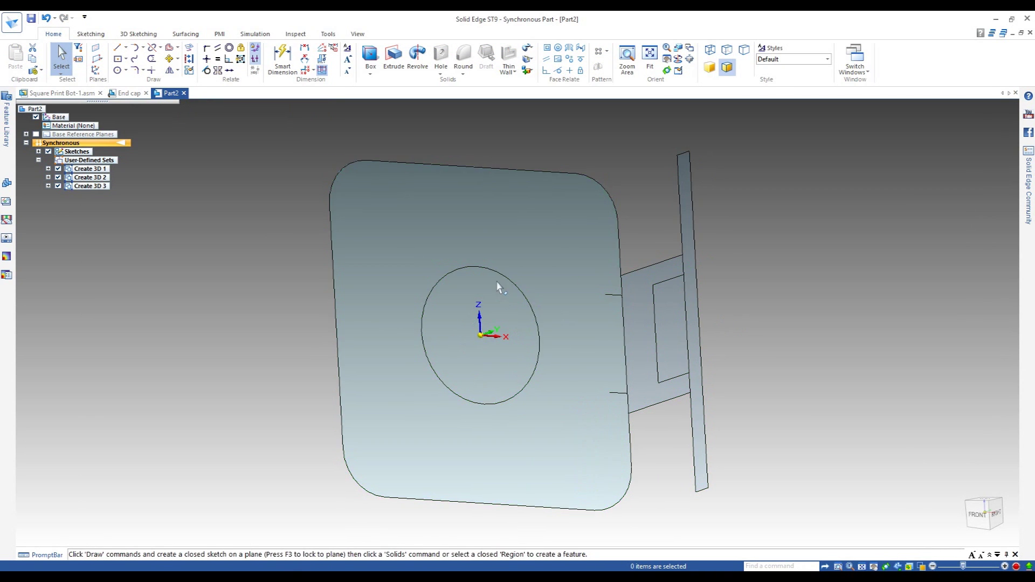
right_click(503, 170)
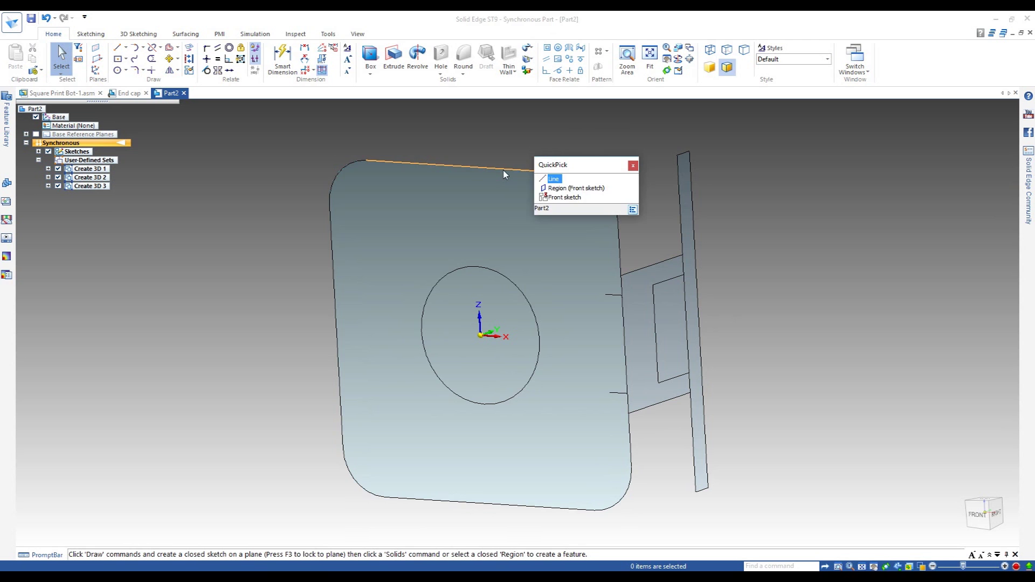
click(564, 197)
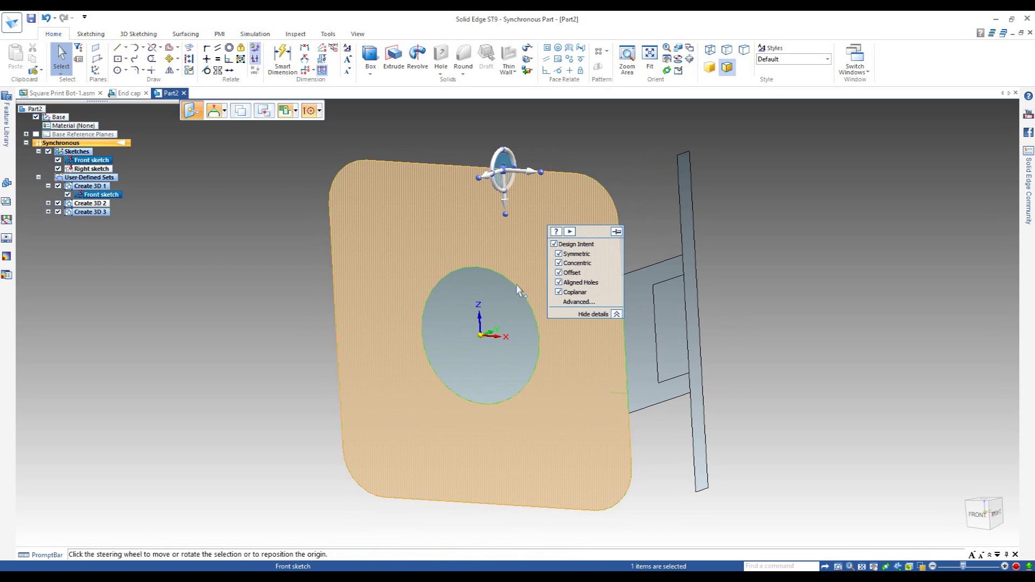
middle_drag(719, 304, 671, 293)
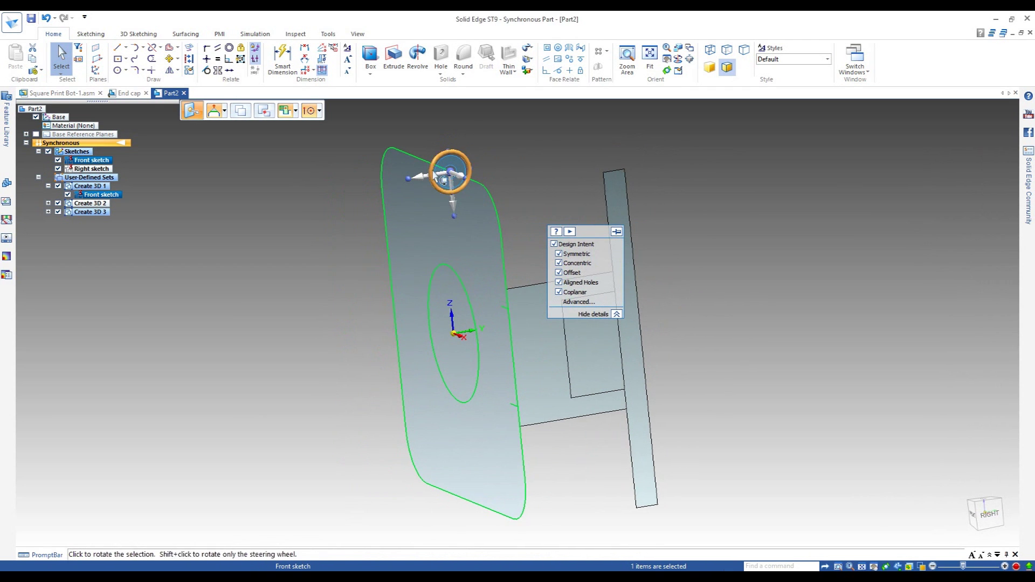
click(451, 177)
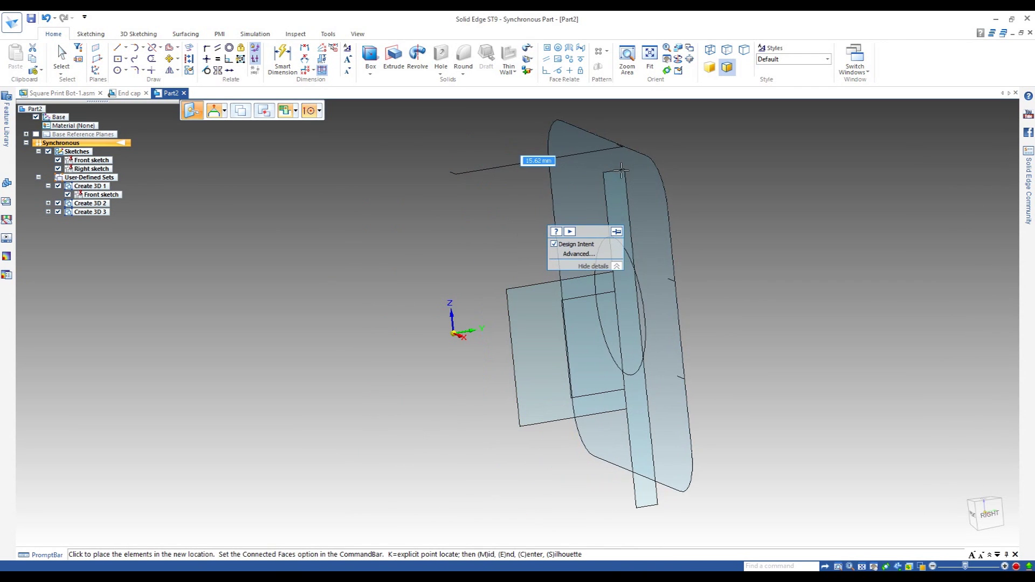
click(635, 167)
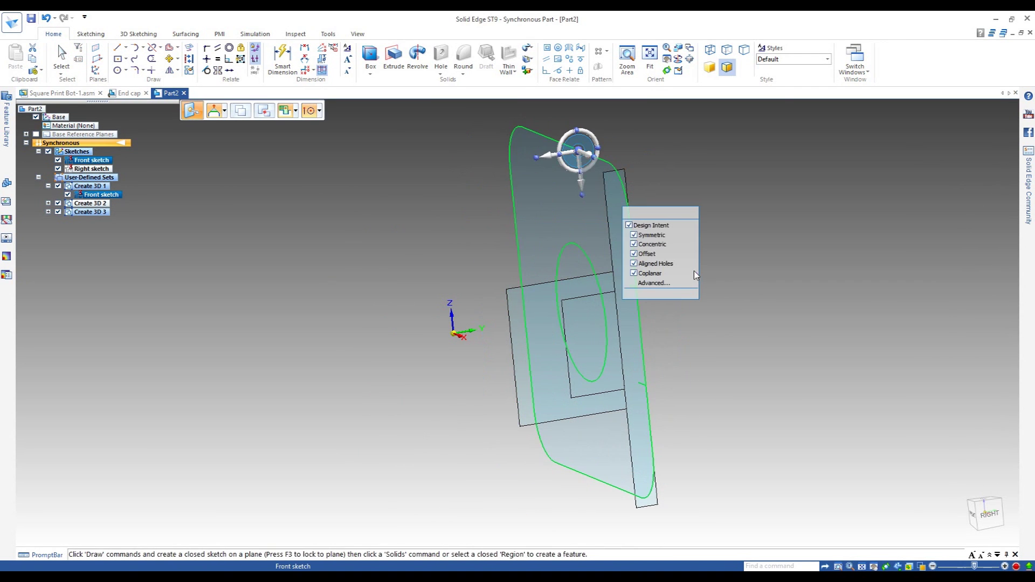
click(755, 267)
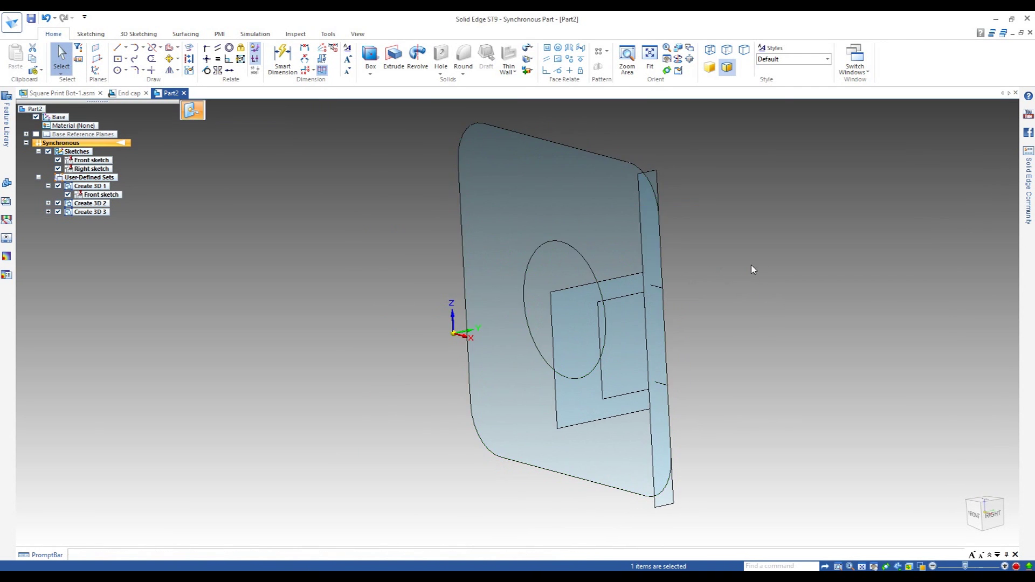
- Extrude the rounded square as a solid plate 2.00 mm thick, ending at the front vertex of the plate's side profile
click(562, 212)
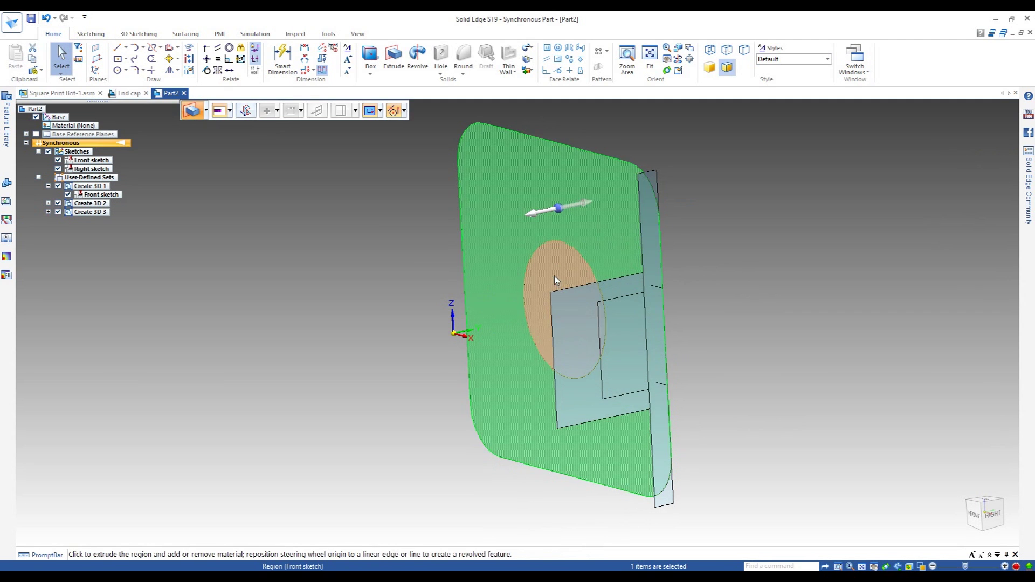
click(544, 210)
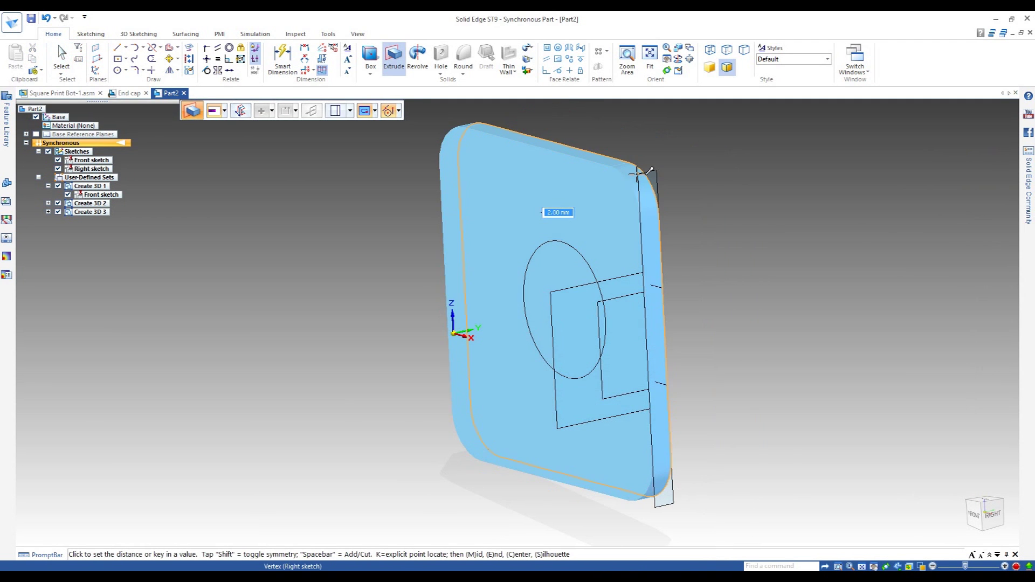
click(640, 172)
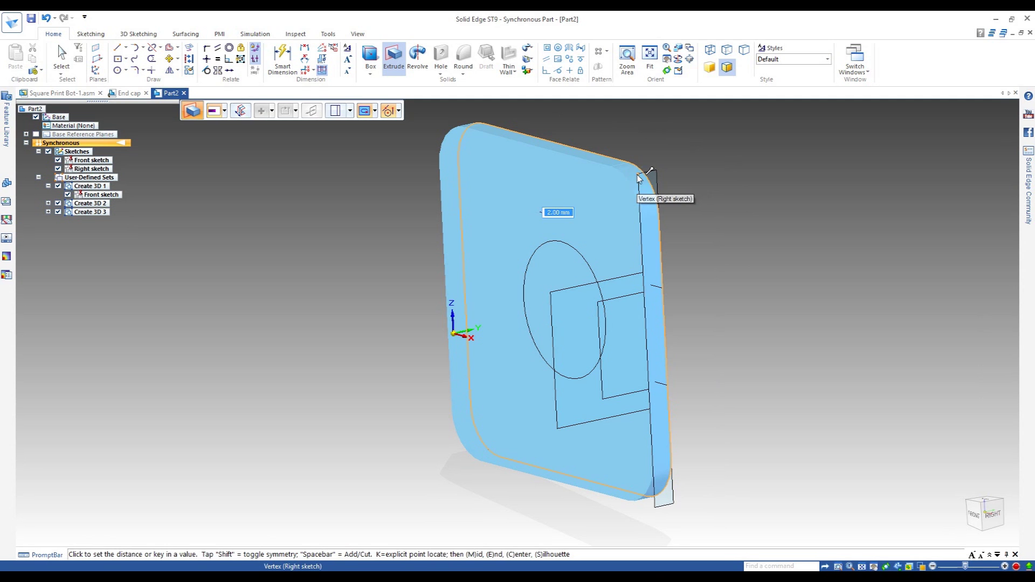
middle_drag(628, 203, 633, 210)
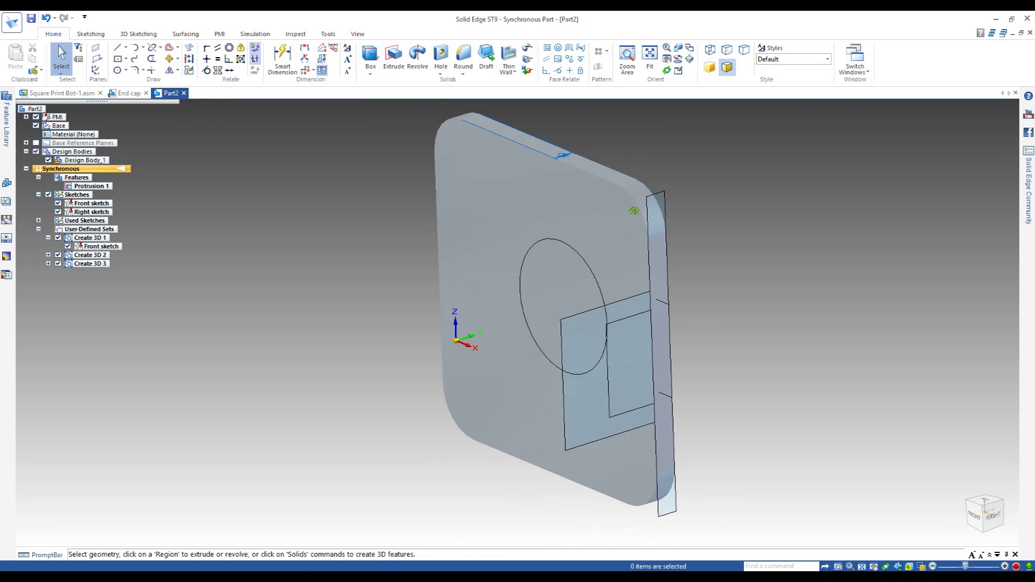
- Measure the length of the plate's side profile without keeping a dimension
click(281, 56)
click(664, 203)
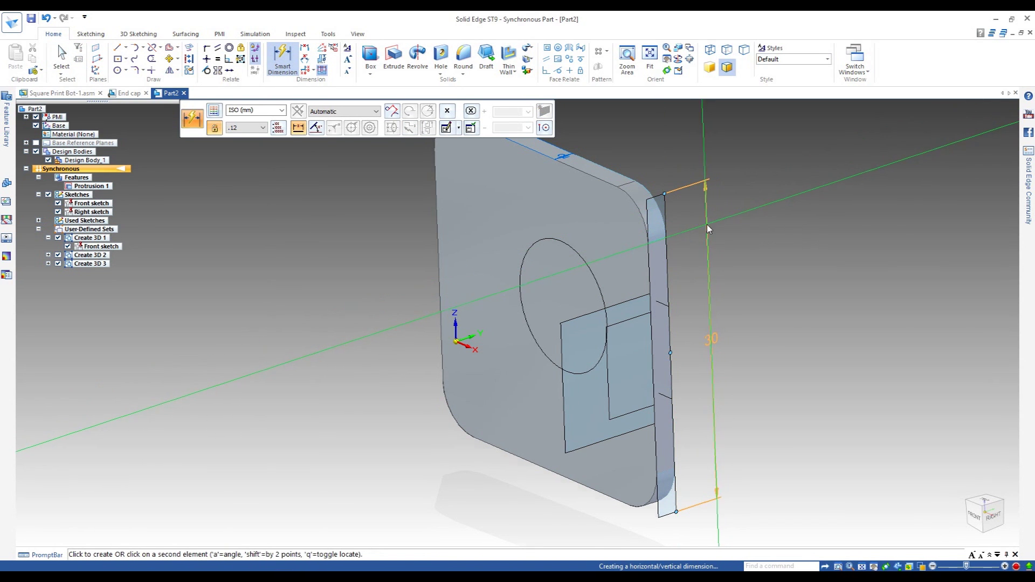
key(Escape)
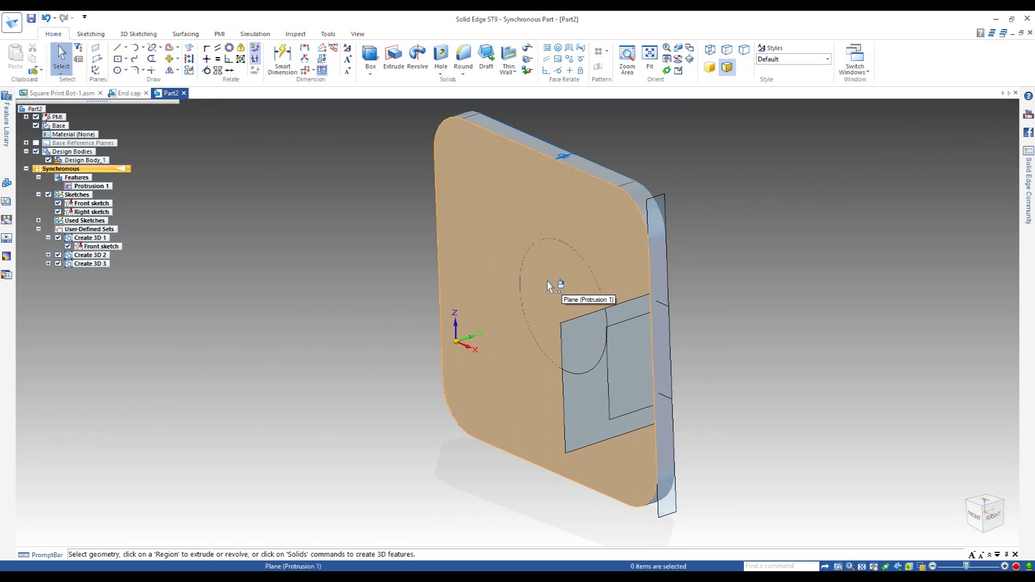
- Extrude the central circle region forward 10 mm from the plate as a boss that adds material
right_click(548, 281)
click(604, 299)
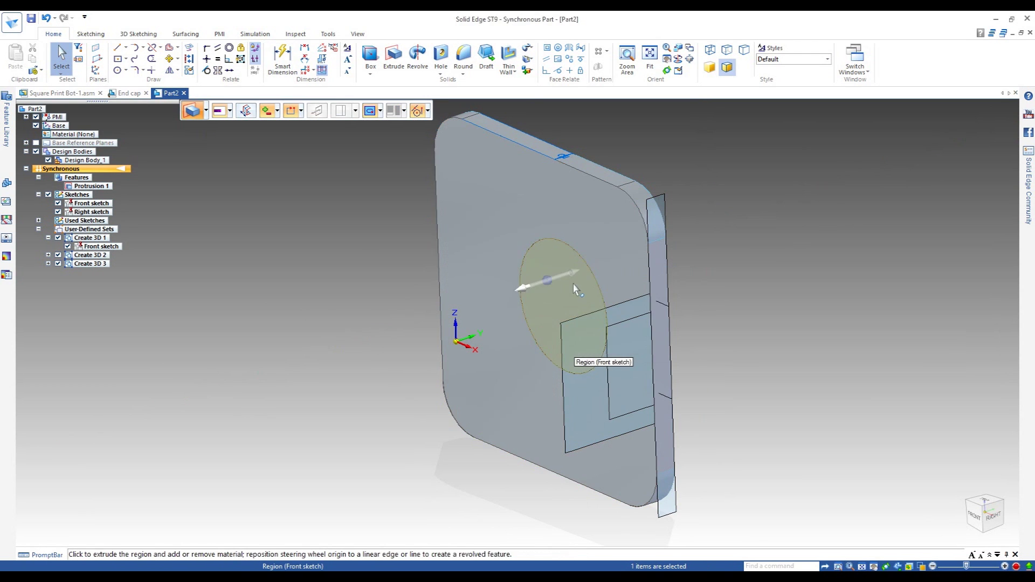
click(548, 282)
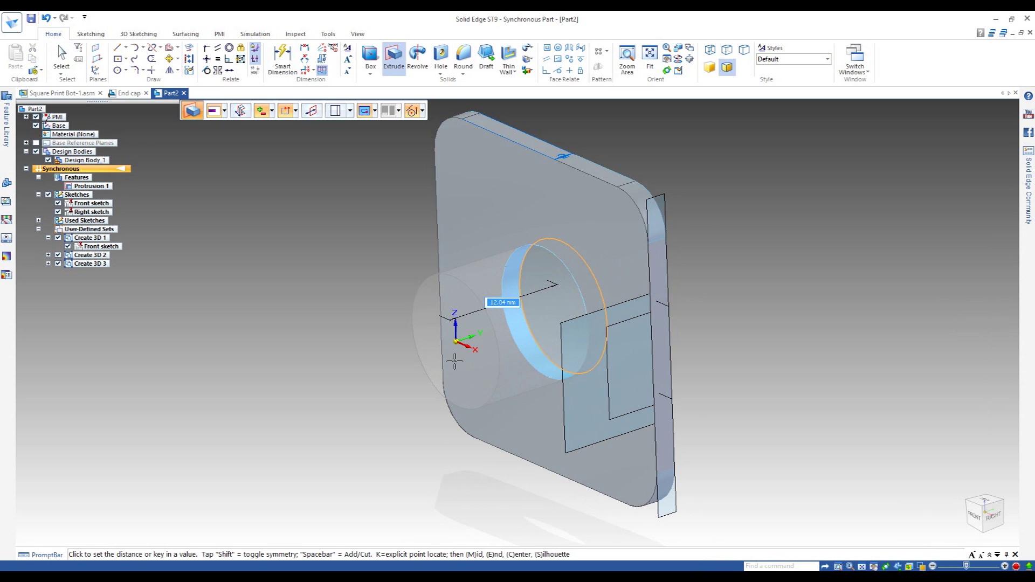
click(272, 111)
click(278, 136)
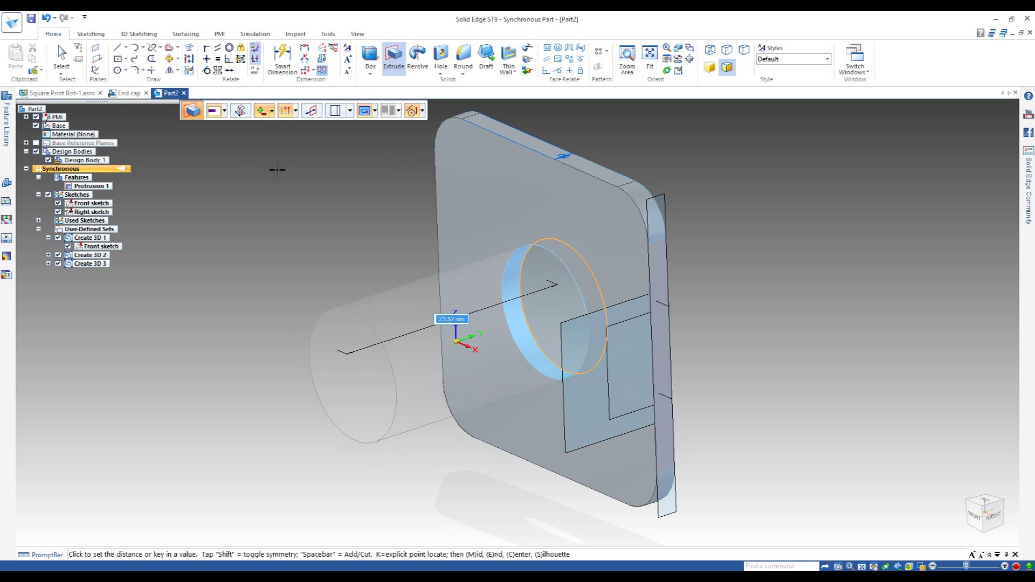
text(10)
key(Return)
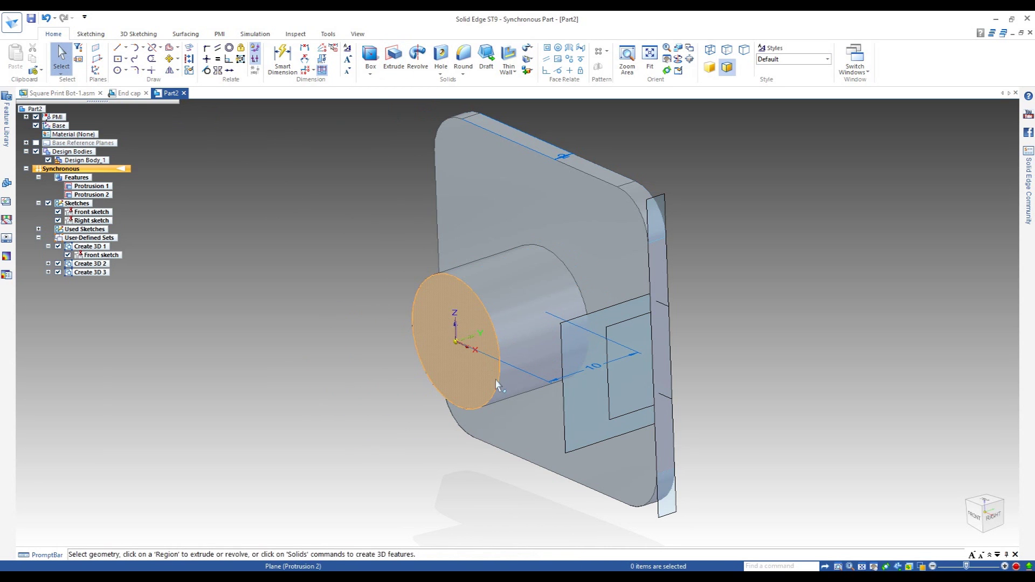
- Extrude the small inner rectangle of the Right sketch into a tab at the plate's edge, and hide all sketches
click(636, 397)
middle_drag(715, 365, 749, 360)
click(701, 371)
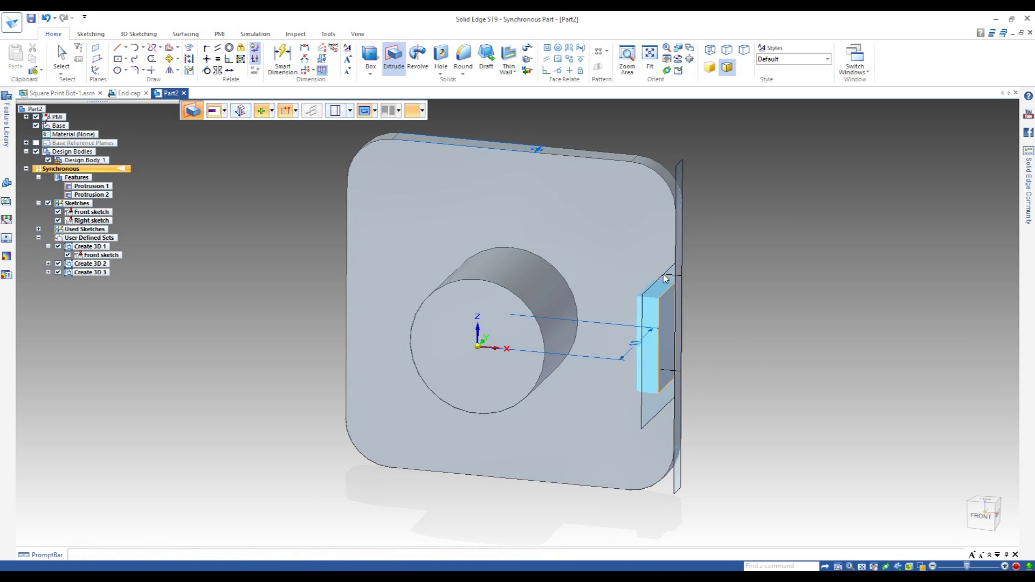
key(Return)
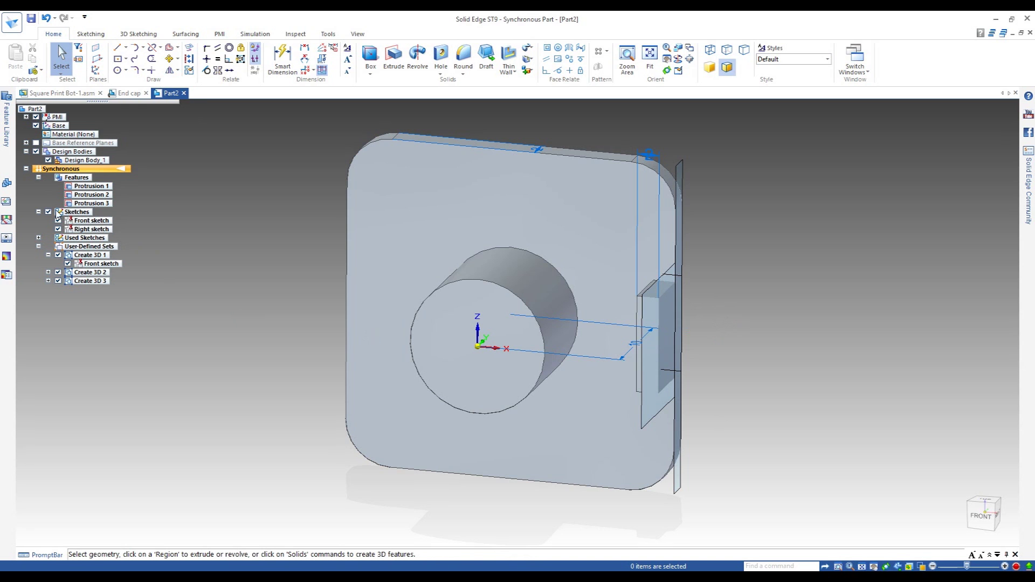
click(47, 212)
- Create a circular pattern of the edge tab around the central boss axis with a count of 4
mouse_move(754, 416)
middle_down()
mouse_move(698, 370)
mouse_move(750, 392)
mouse_move(746, 347)
middle_up()
drag(710, 266, 627, 416)
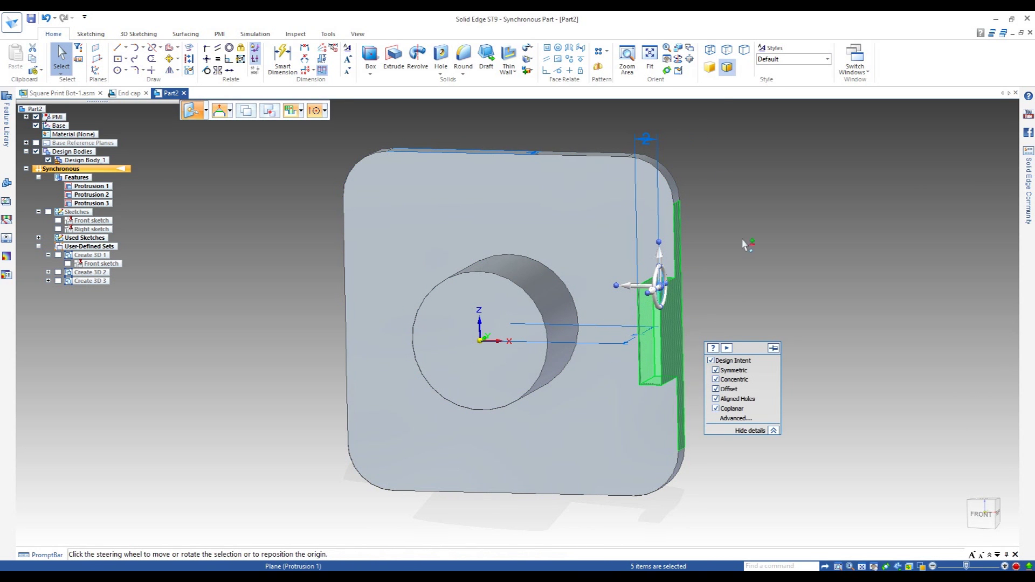
click(609, 53)
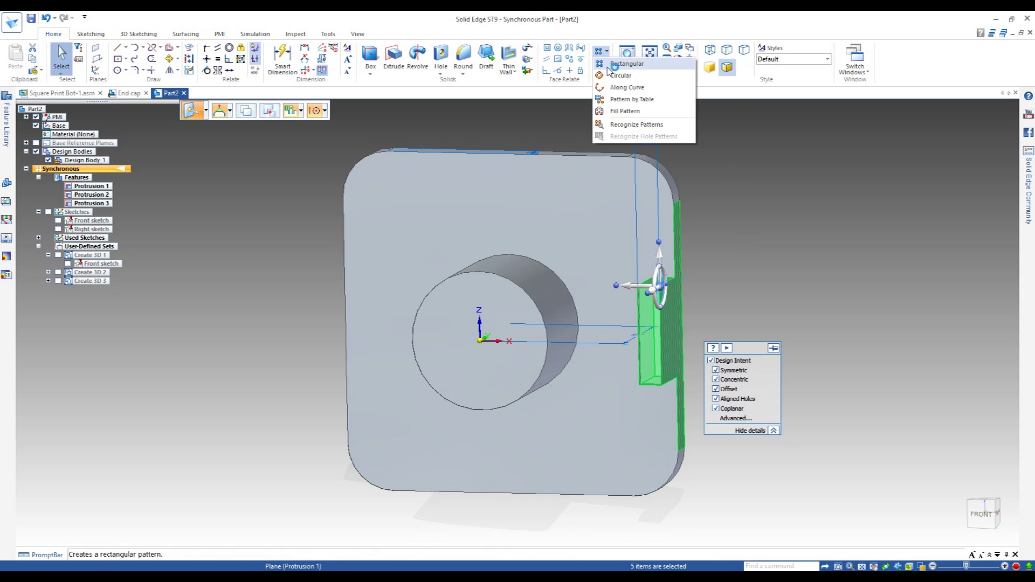
click(613, 76)
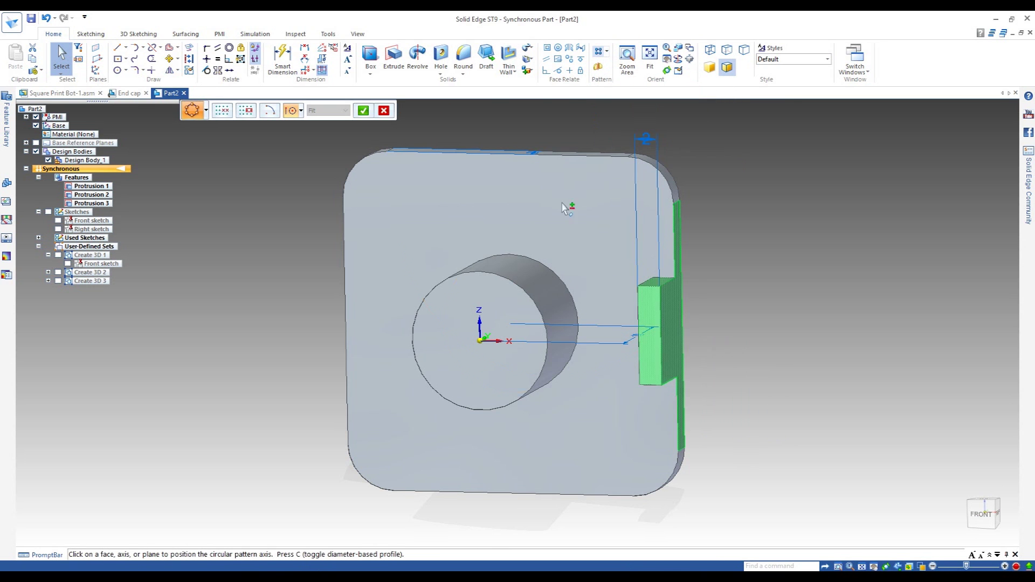
click(532, 304)
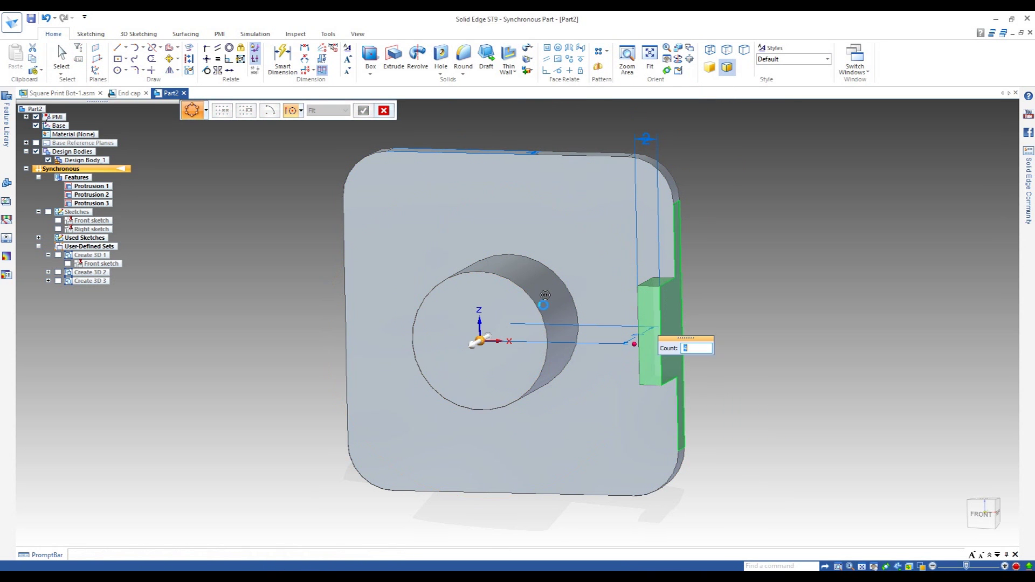
key(Return)
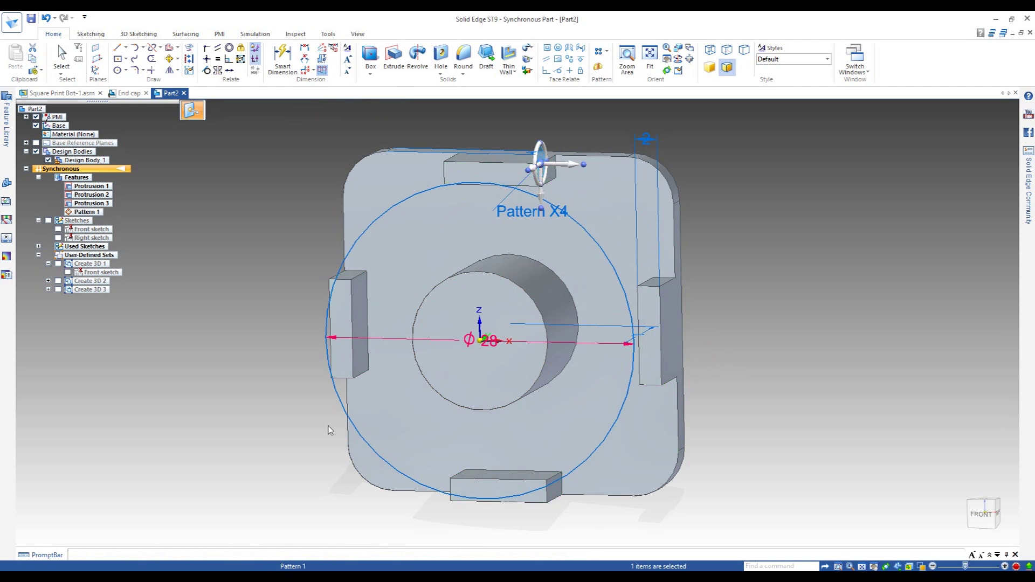
- Delete the diameter dimension of the circular tab pattern
click(371, 338)
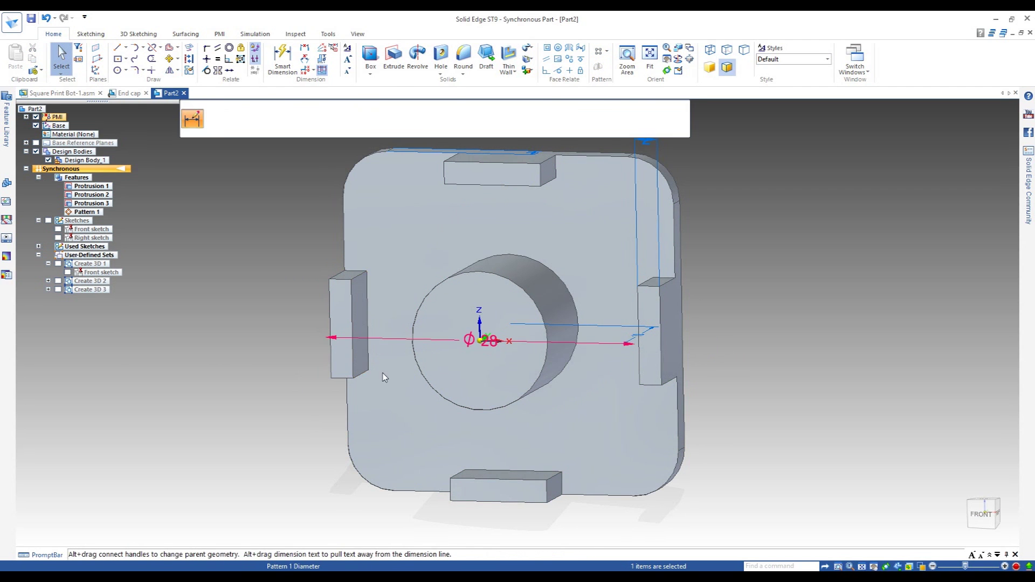
key(Delete)
middle_drag(708, 383, 471, 395)
scroll(439, 382, down, 3)
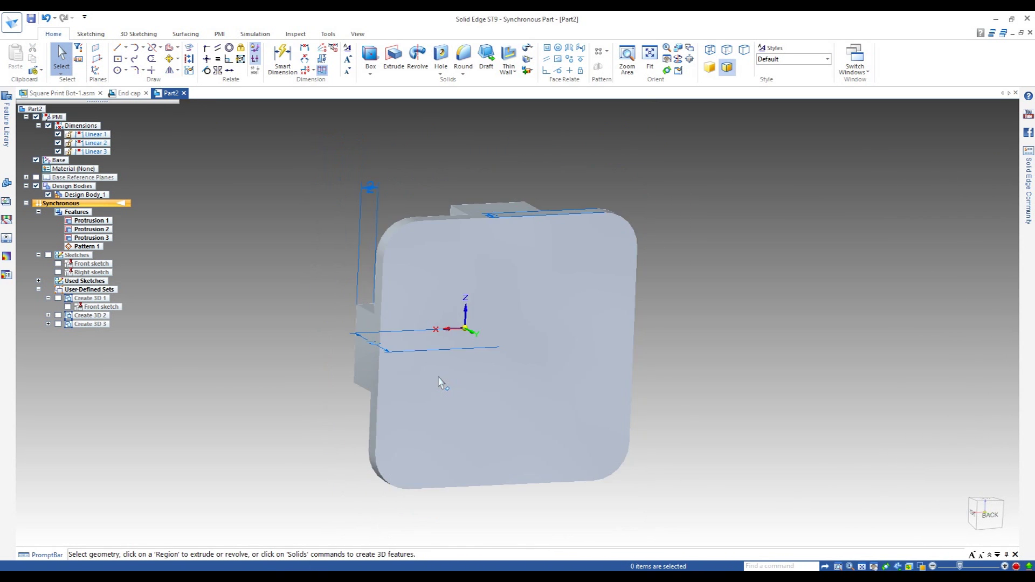
- Hollow the central boss with a 2.00 mm Thin Wall, leaving its front end face open
middle_drag(377, 397, 555, 378)
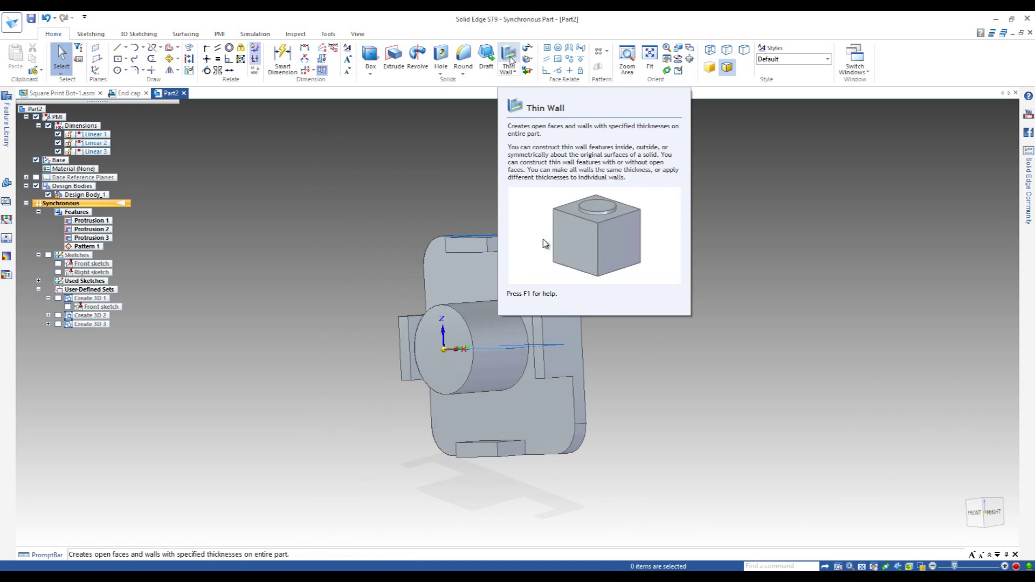
click(509, 58)
click(443, 323)
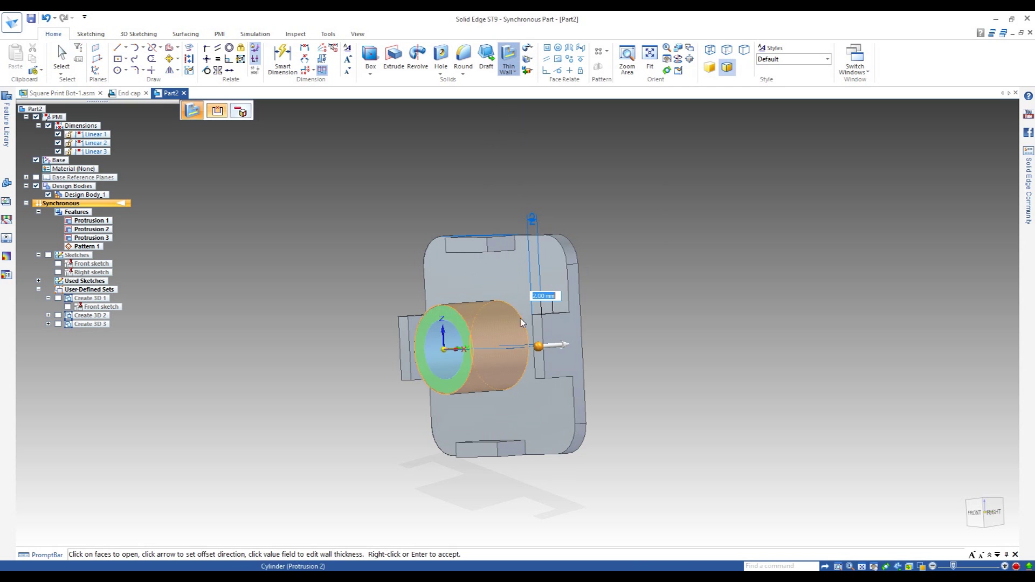
right_click(626, 348)
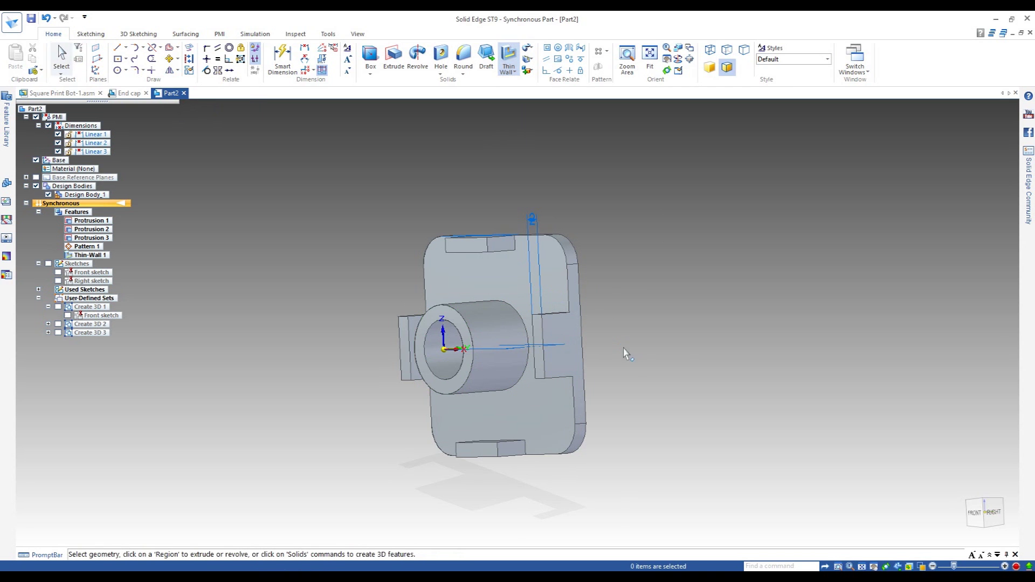
- Begin a Draft using the plate's front face as the draft plane and select all faces normal to it
middle_drag(623, 300, 637, 320)
middle_drag(593, 244, 605, 261)
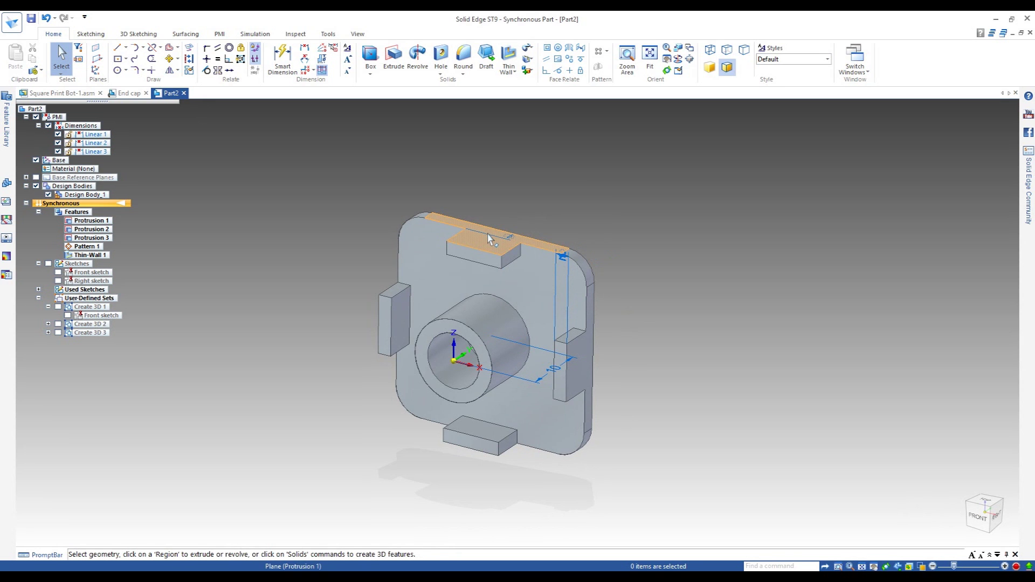
click(487, 56)
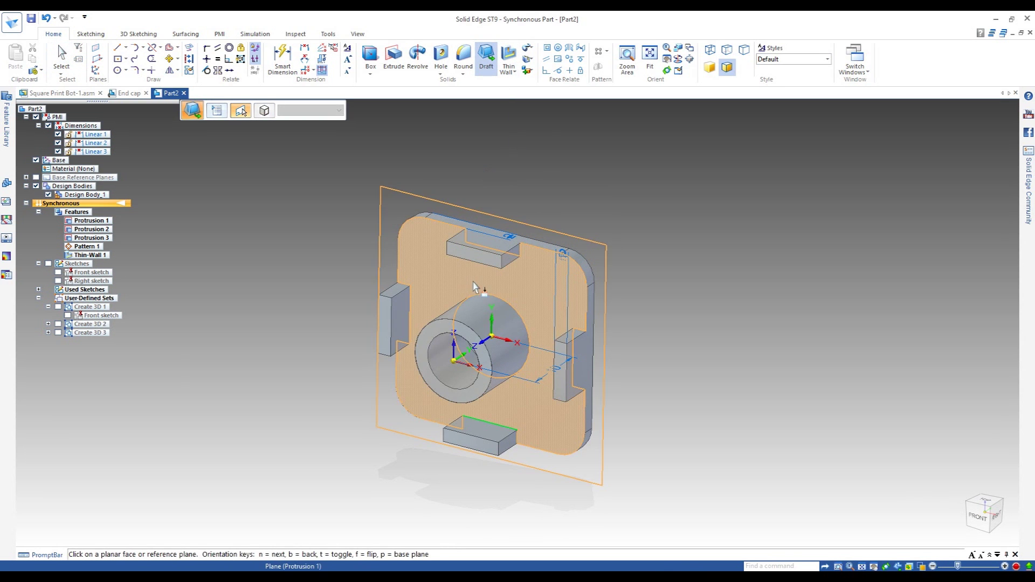
click(502, 285)
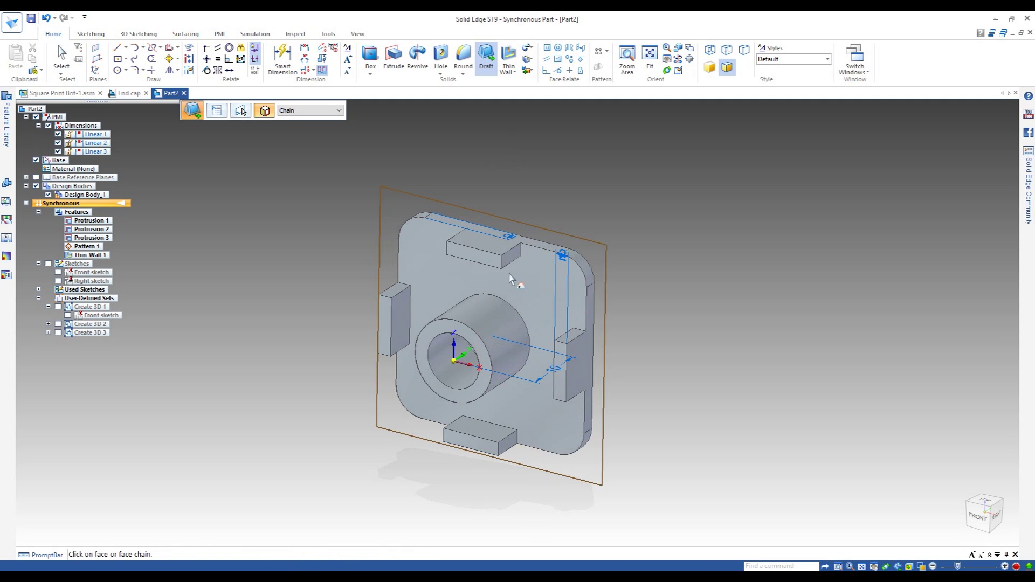
click(323, 110)
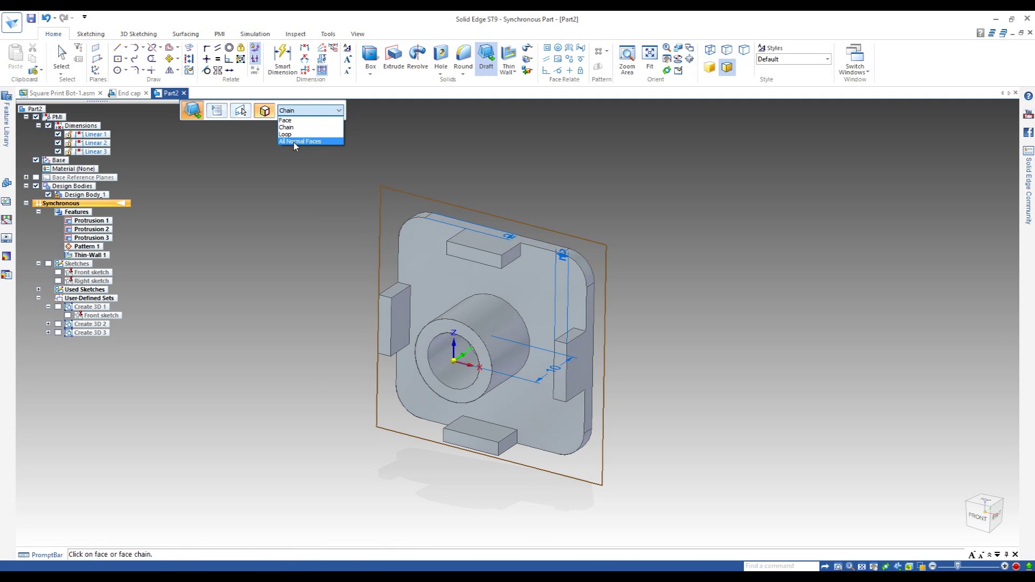
click(302, 139)
click(544, 299)
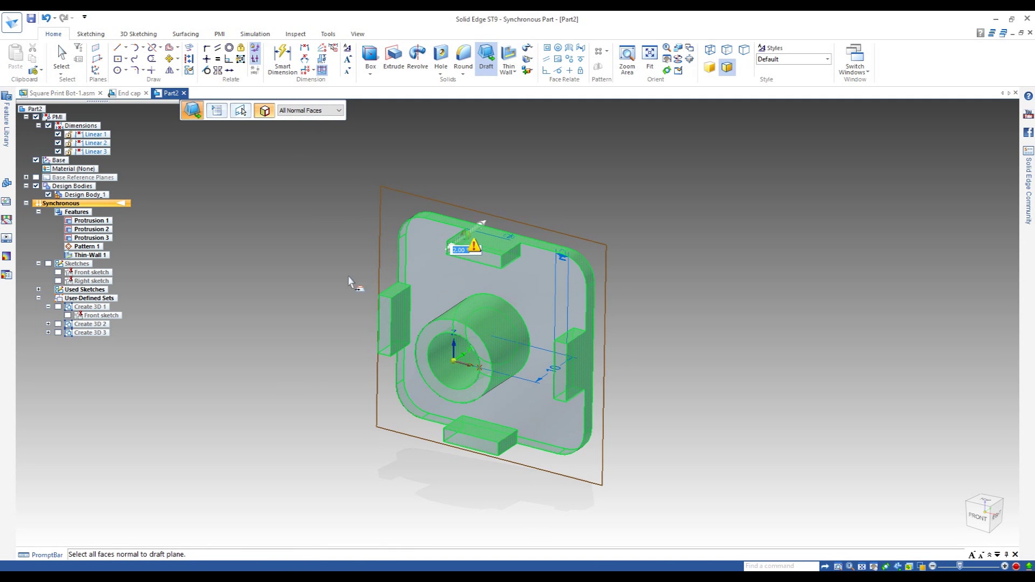
middle_drag(453, 283, 520, 286)
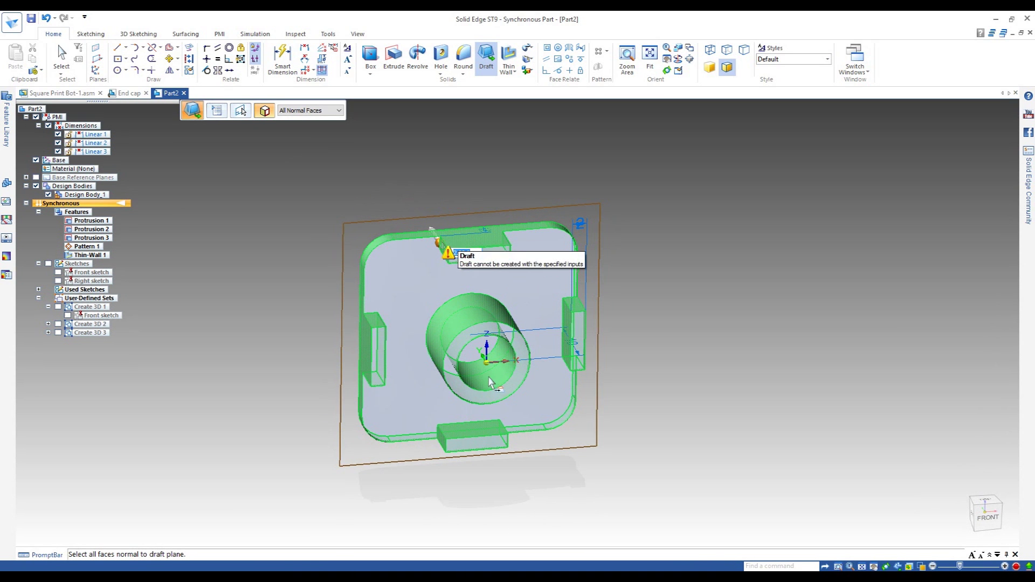
- Exclude the boss's inner bore face from the draft selection and apply the draft at 2.00°
click(319, 111)
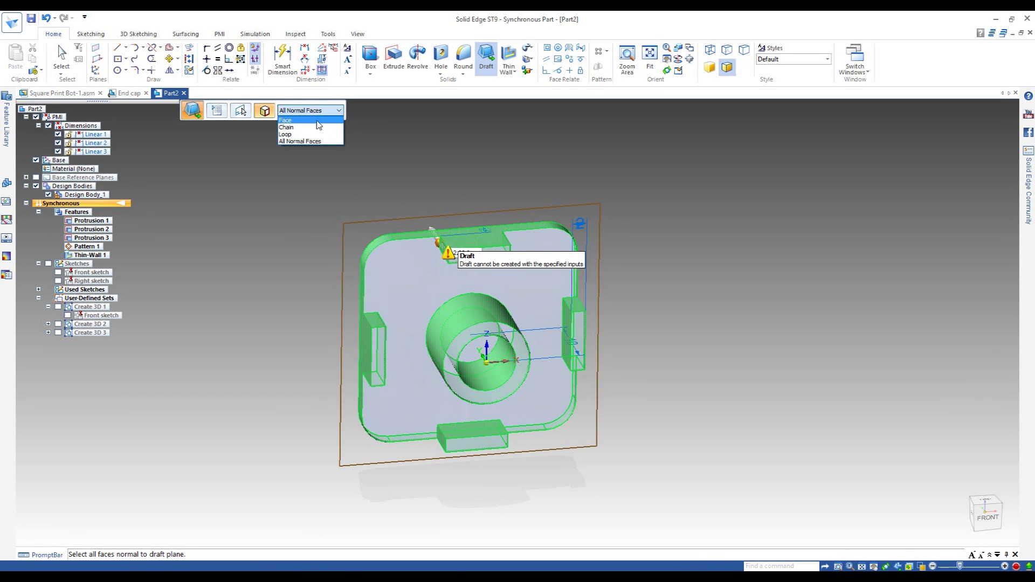
click(313, 121)
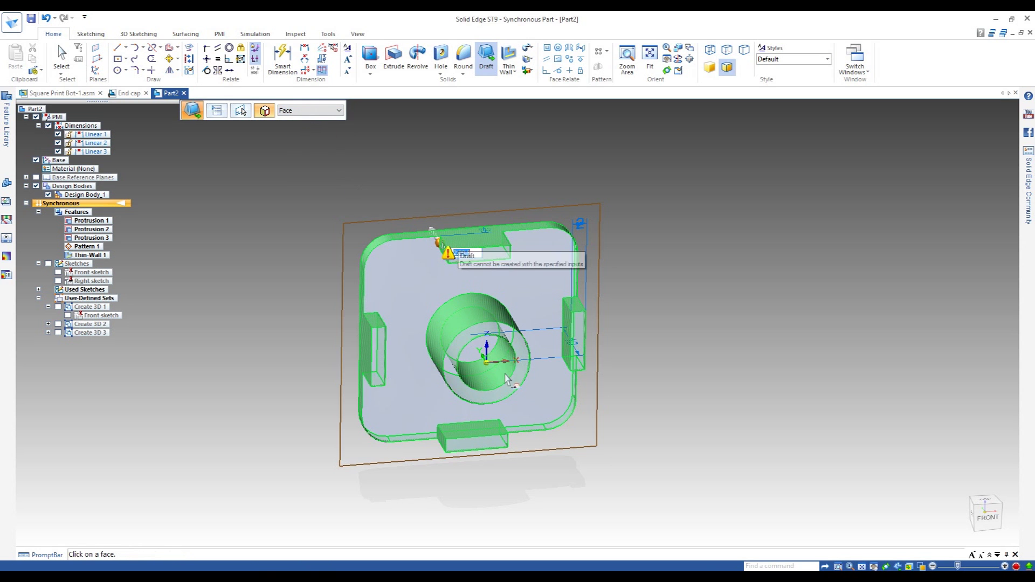
middle_drag(308, 196, 426, 224)
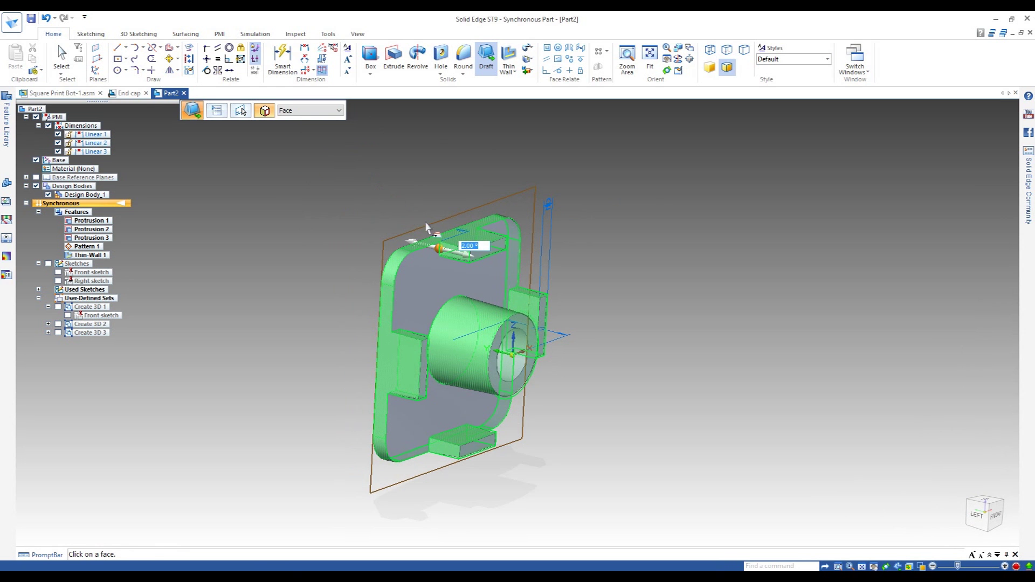
scroll(462, 274, up, 5)
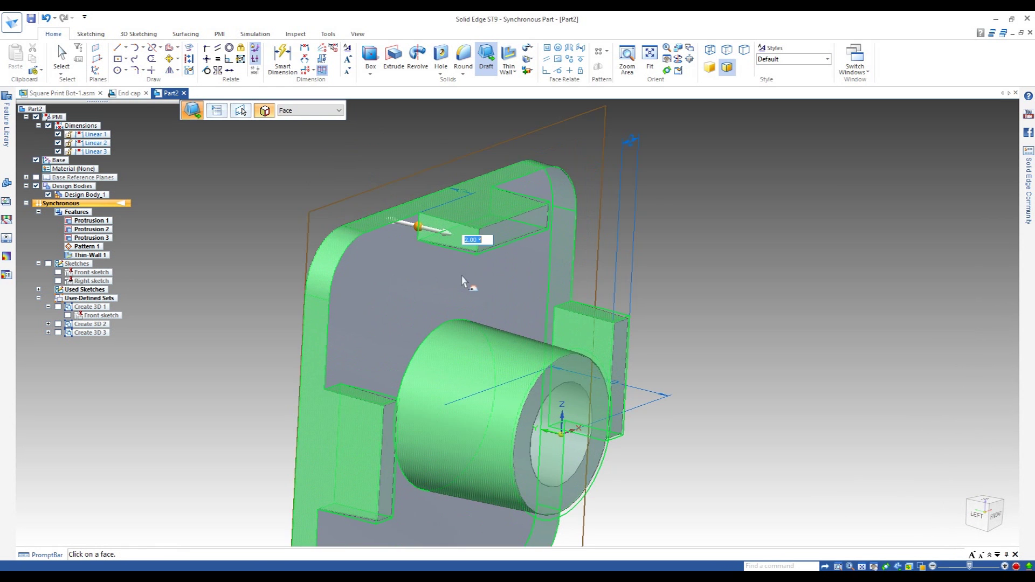
mouse_move(466, 242)
middle_down()
mouse_move(507, 247)
mouse_move(467, 249)
middle_up()
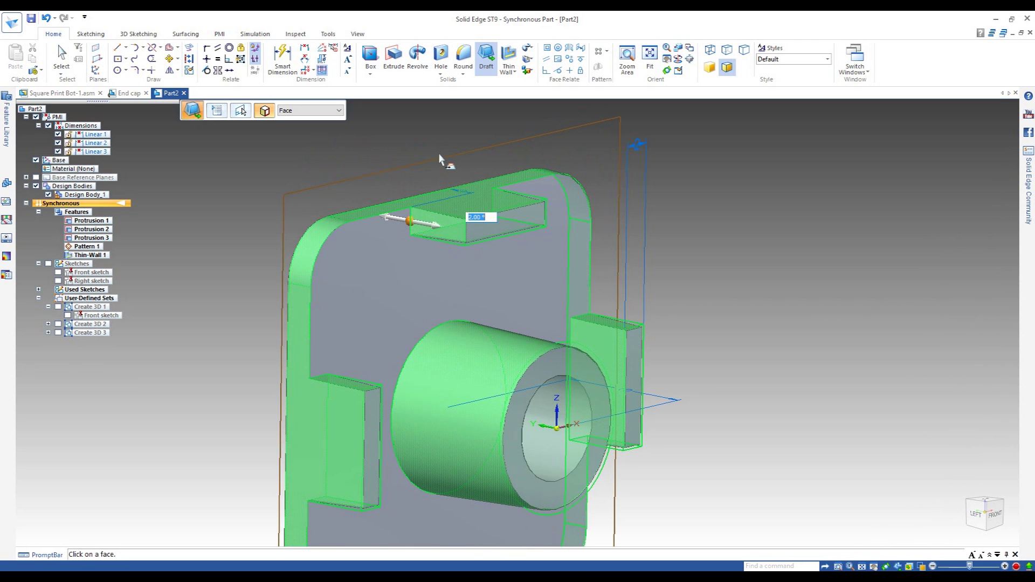
key(Return)
key(ctrl+shift+f)
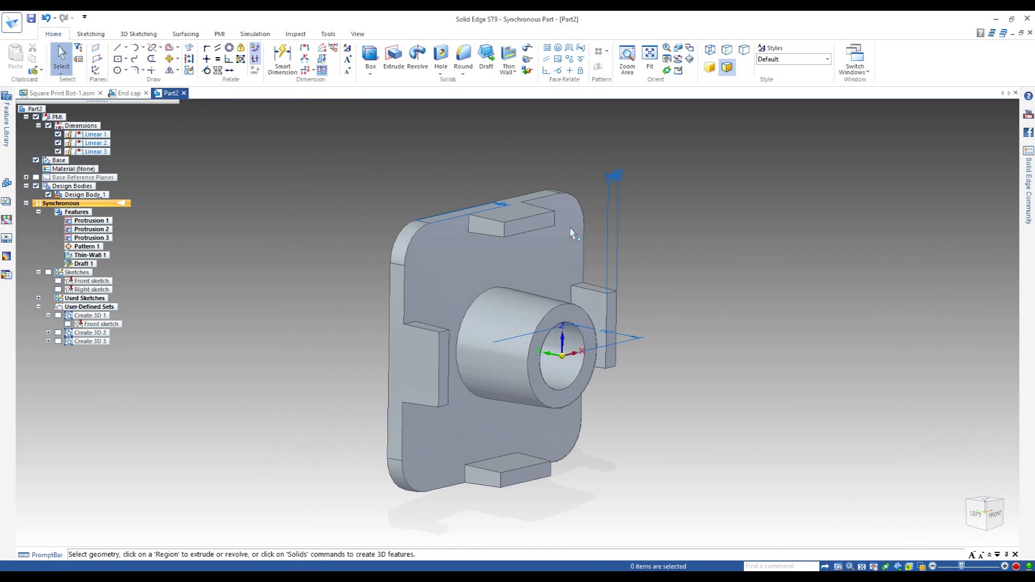
- Round the plate's back outer edge chain, the tabs' outer corner edges and the boss's front outer rim with a 1 mm radius
click(463, 57)
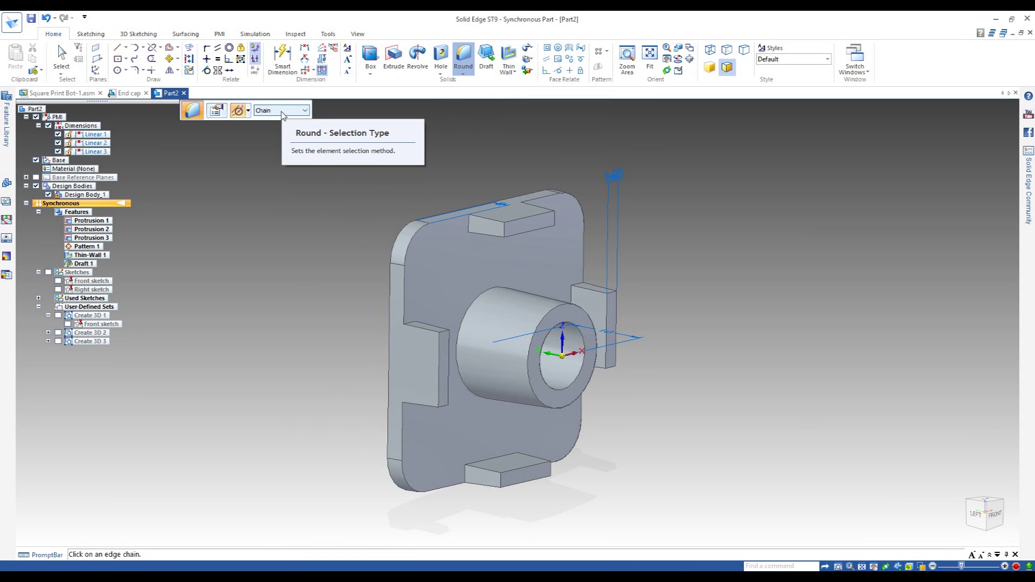
click(411, 224)
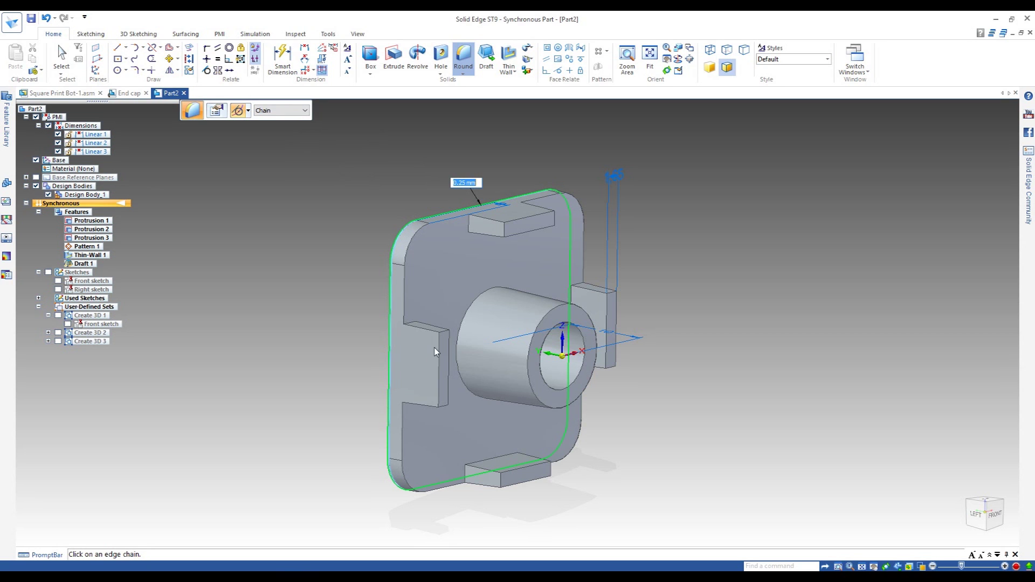
click(443, 335)
click(446, 411)
click(501, 482)
click(540, 317)
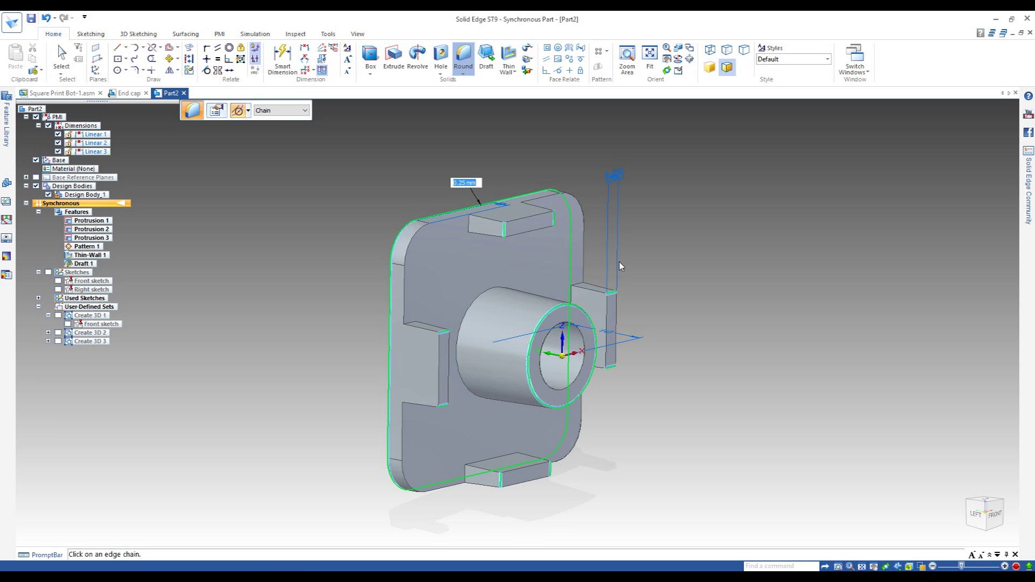
text(1)
key(Return)
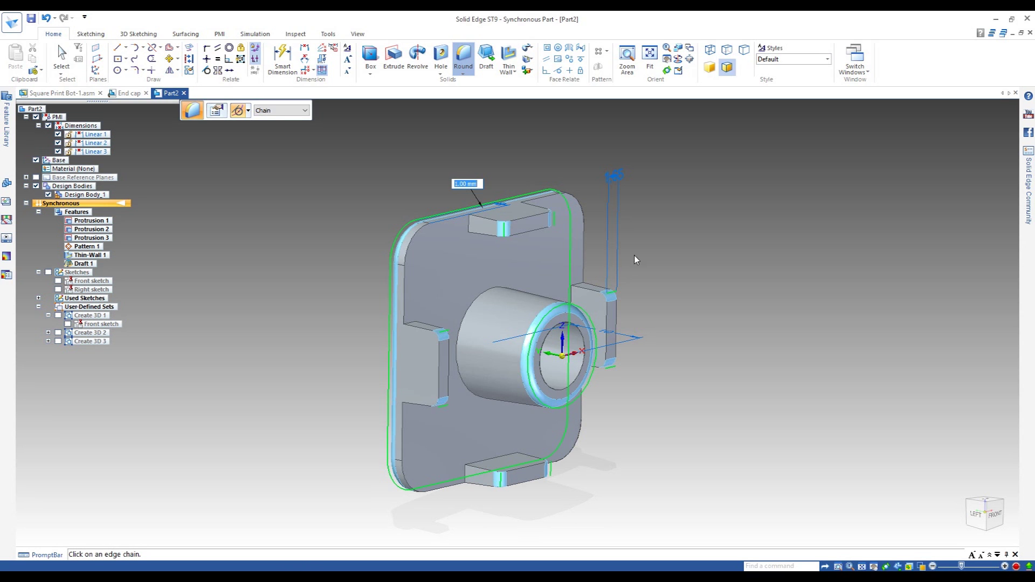
middle_drag(345, 266, 303, 271)
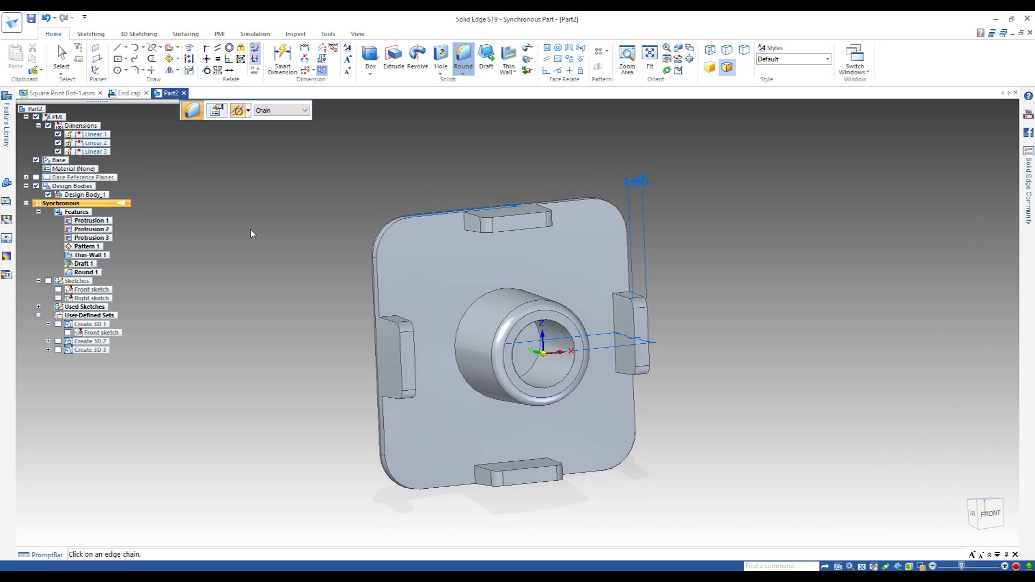
- Save the part in the SquareBot folder with document number Extrusion Cap and title End Cap for Extrusion
click(31, 20)
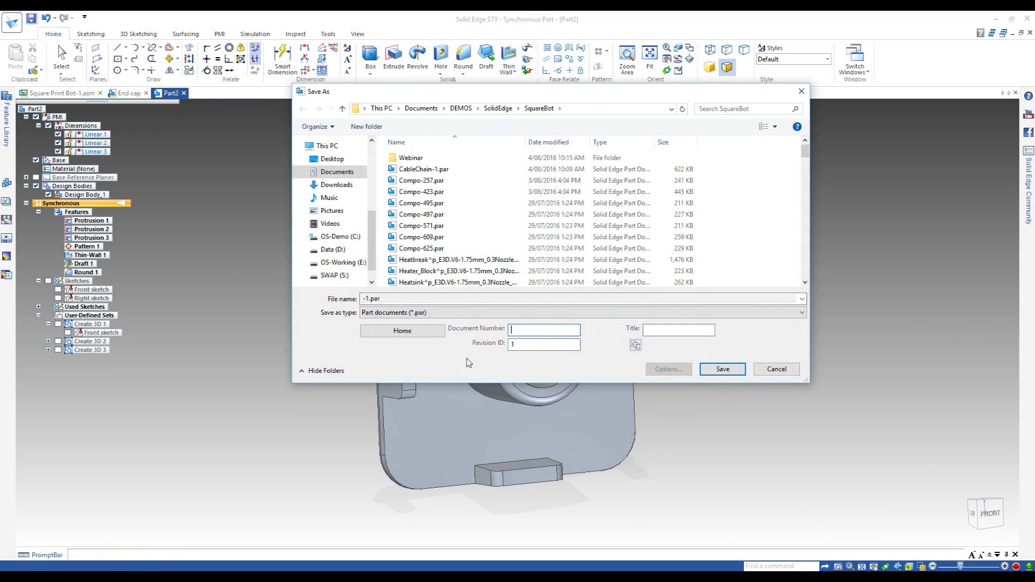
text(Extrusion Cap)
key(Tab)
key(Tab)
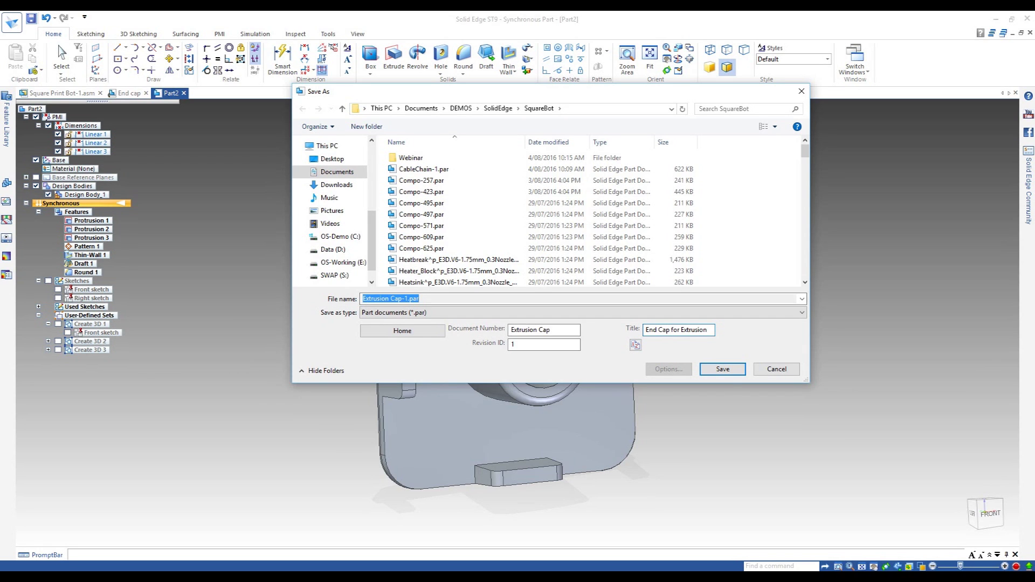
click(723, 370)
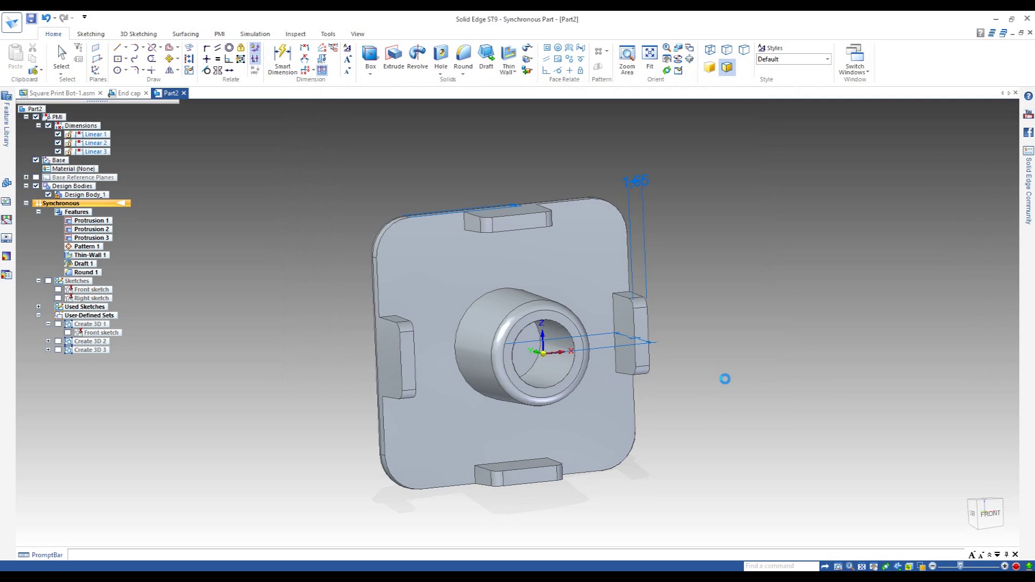
- Apply the plastic material "Nylon, general purpose" to the model
middle_drag(339, 370, 515, 371)
double_click(86, 170)
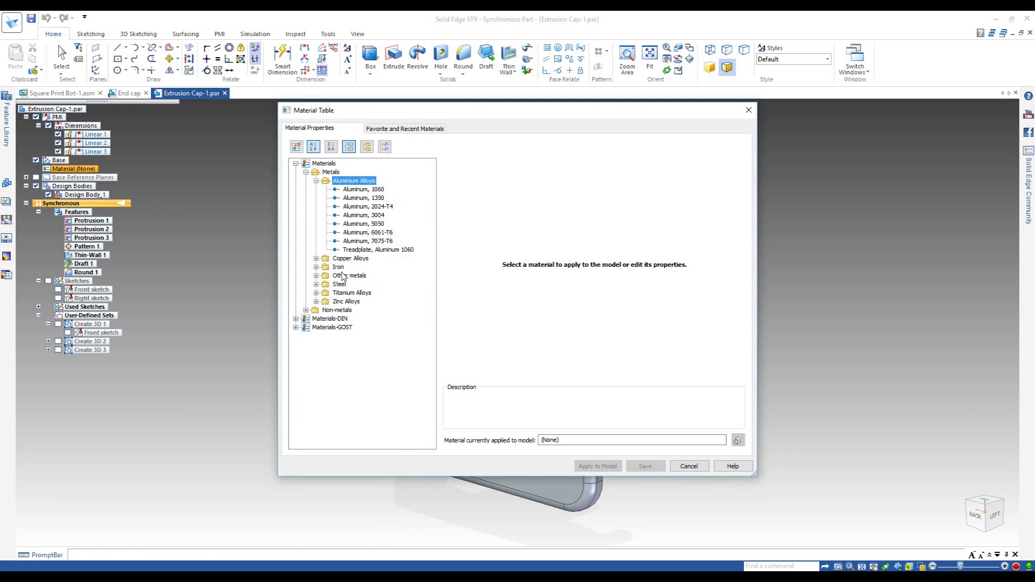
click(306, 310)
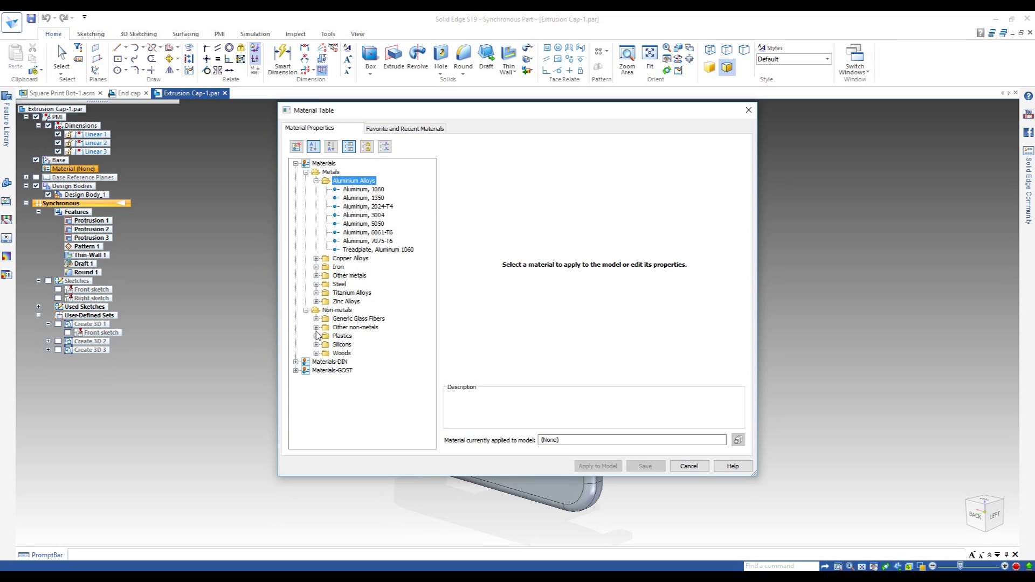
click(316, 337)
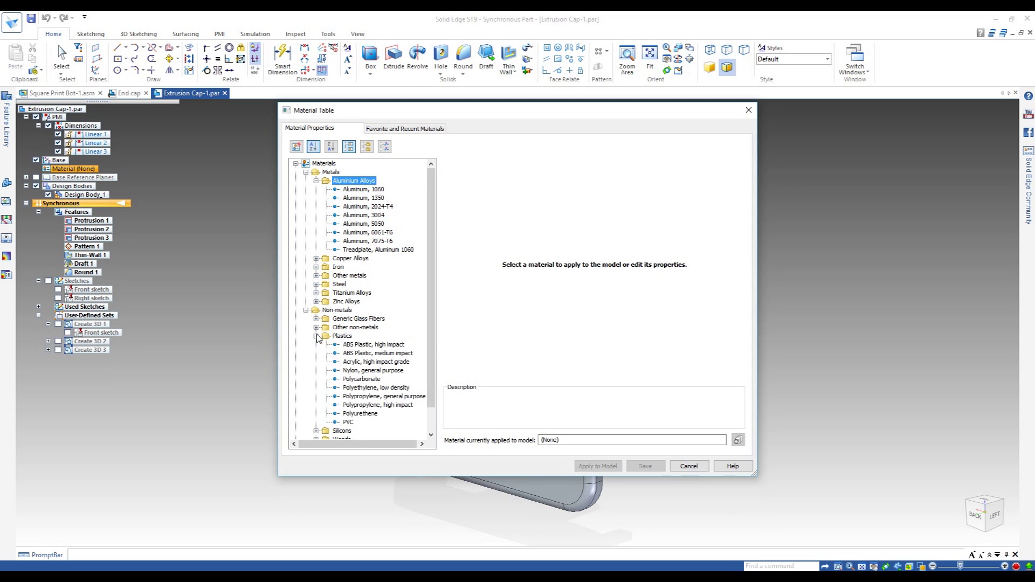
click(371, 372)
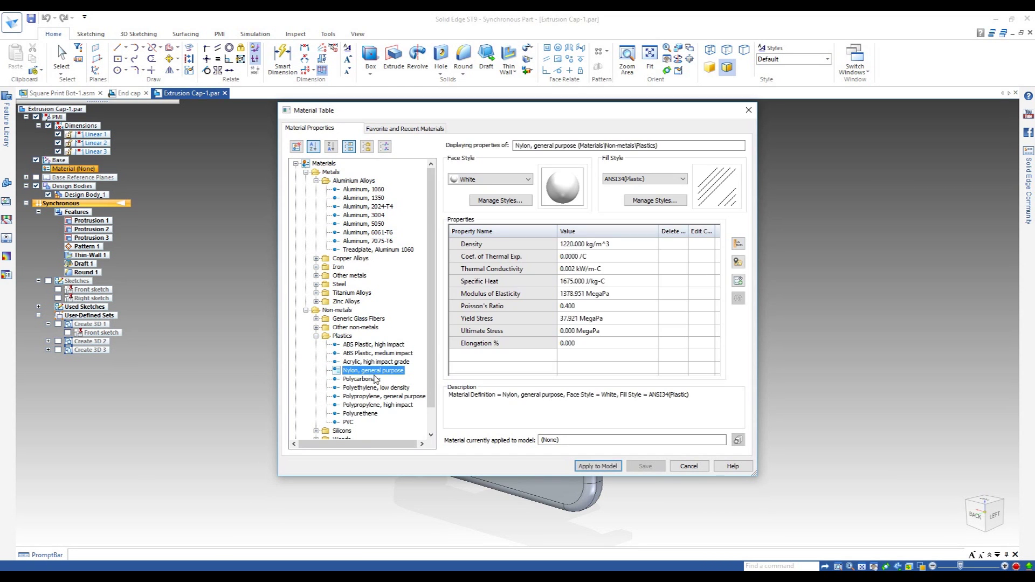
click(598, 466)
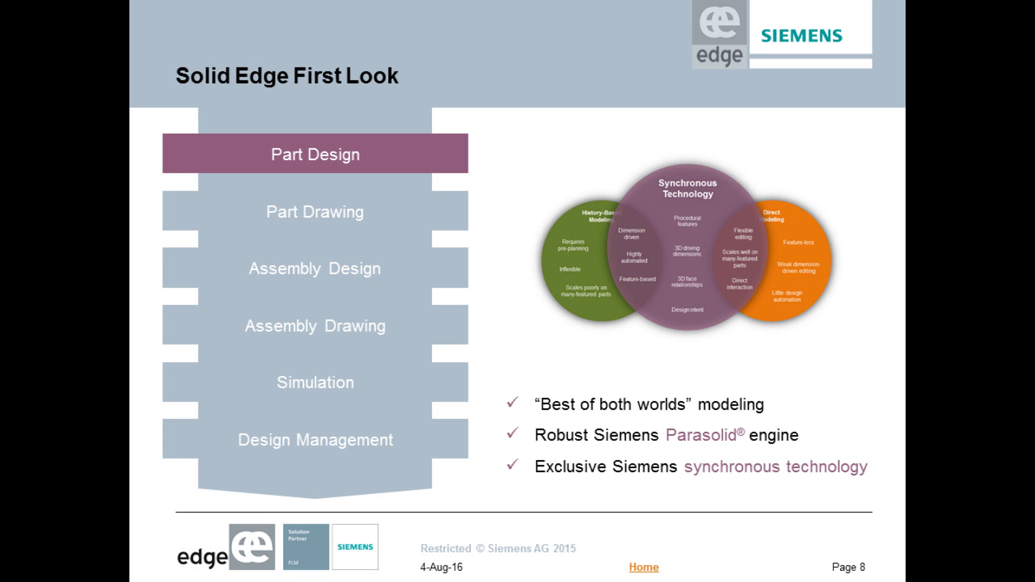
key(Right)
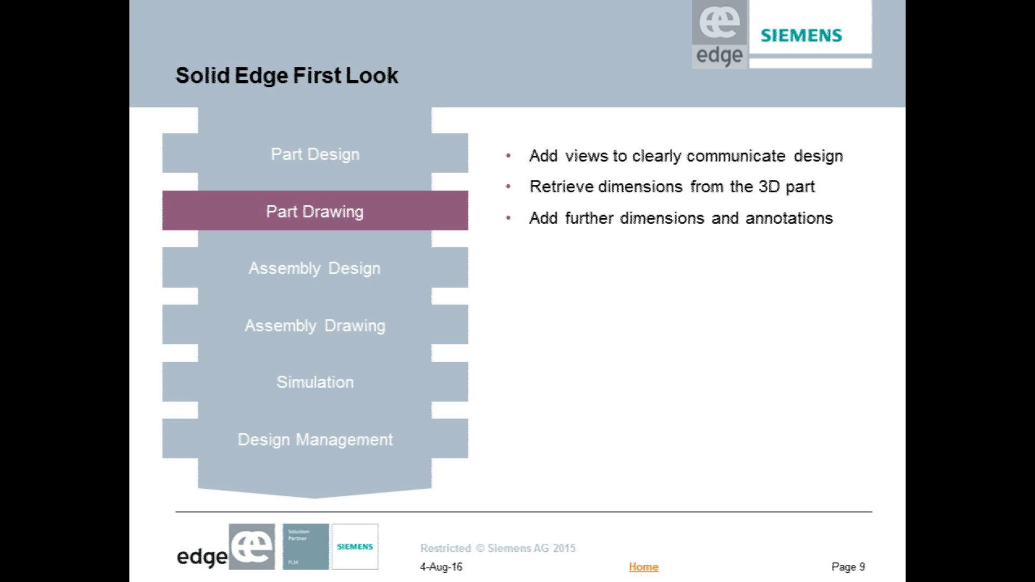
key(Right)
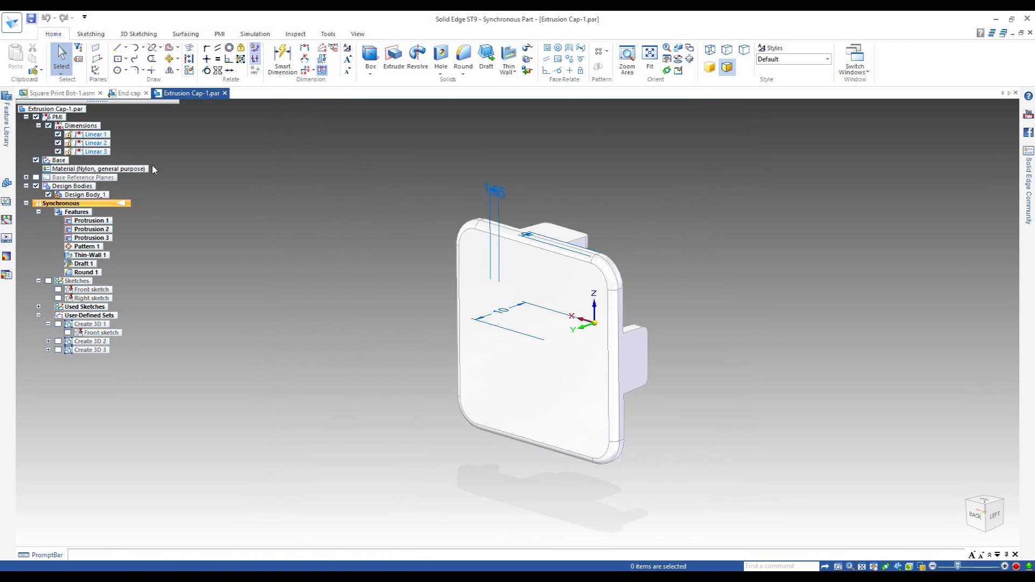
- Close the End cap 2D drawing without saving its changes and return to the Square Print Bot-1.asm assembly
click(138, 94)
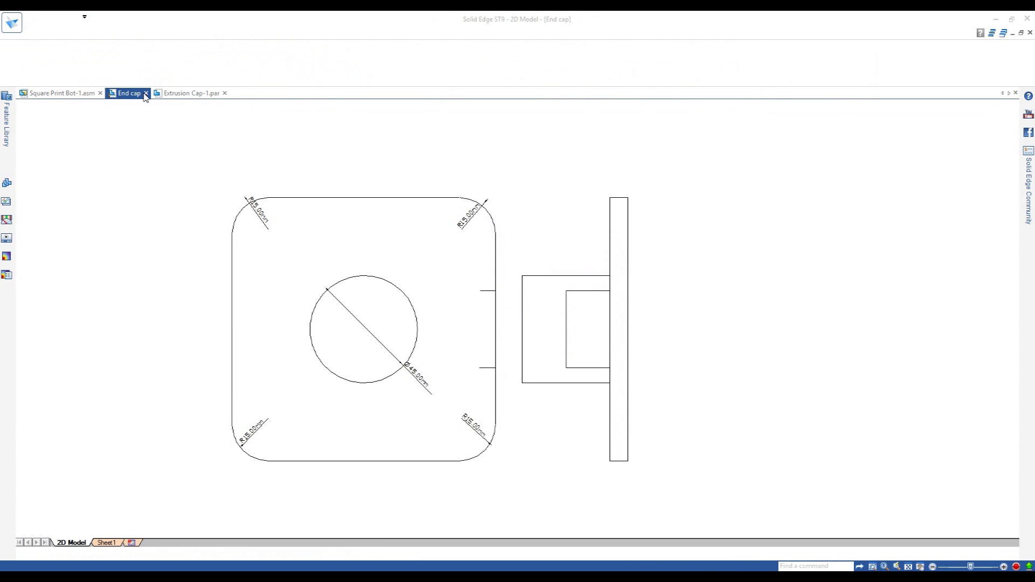
click(162, 93)
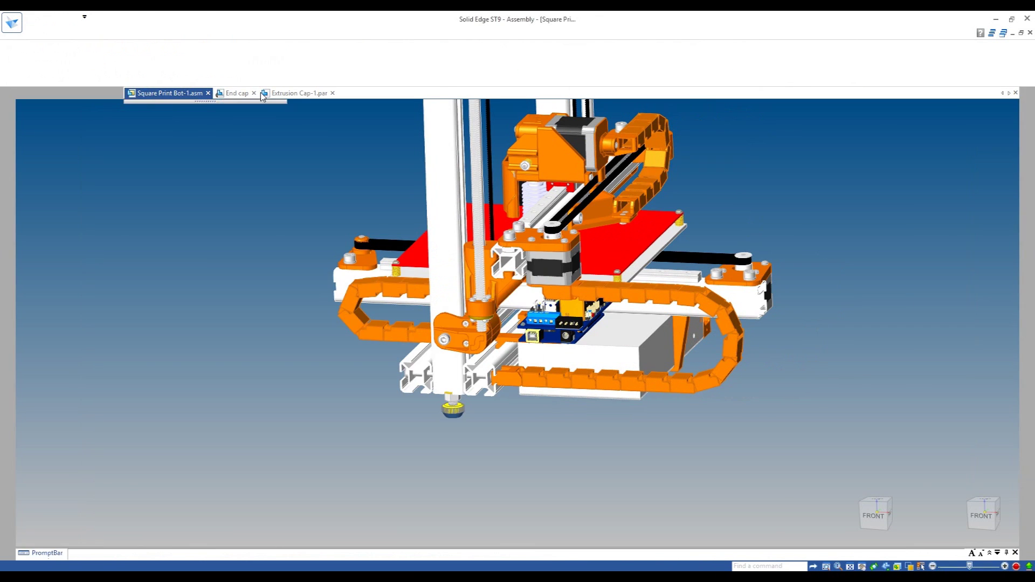
click(146, 93)
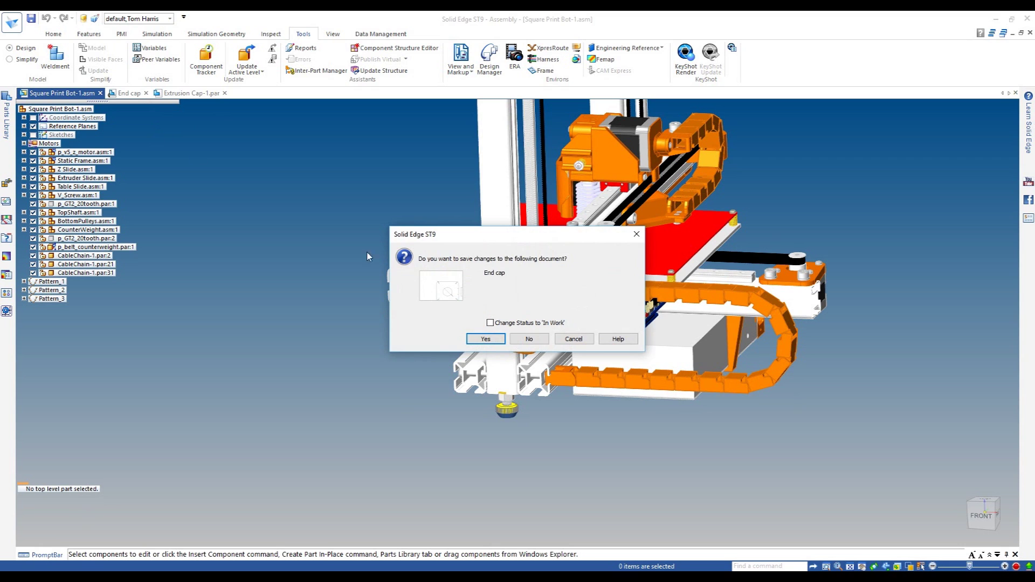
click(529, 339)
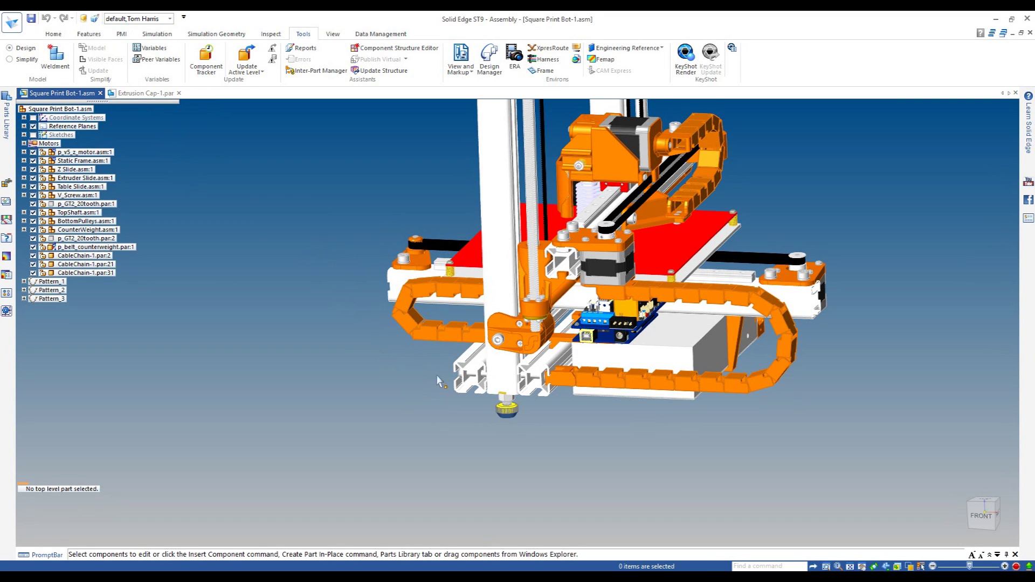
- Place the open Extrusion Cap-1.par part in the assembly, beside the open end of the lower frame extrusion
click(8, 129)
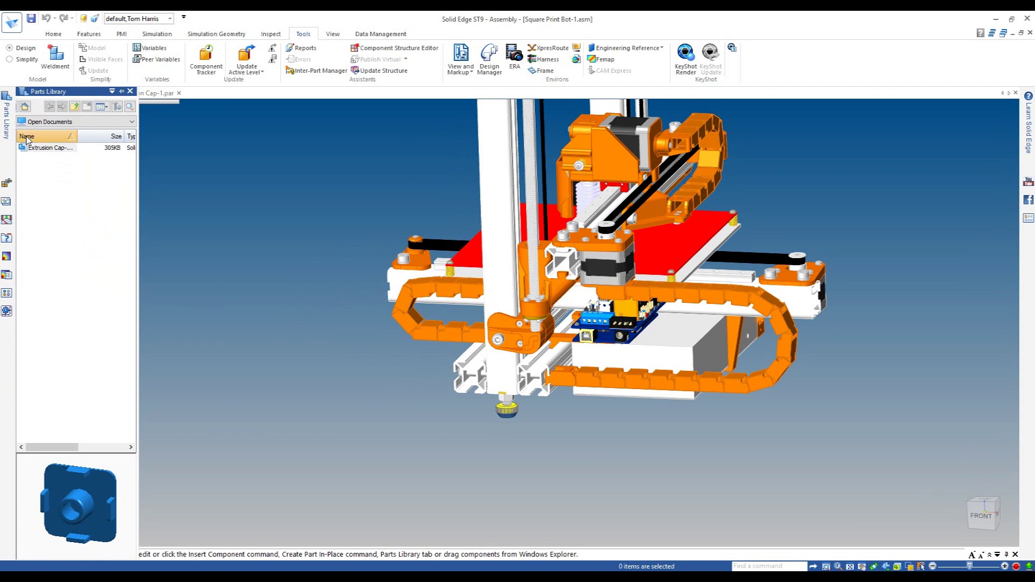
click(53, 120)
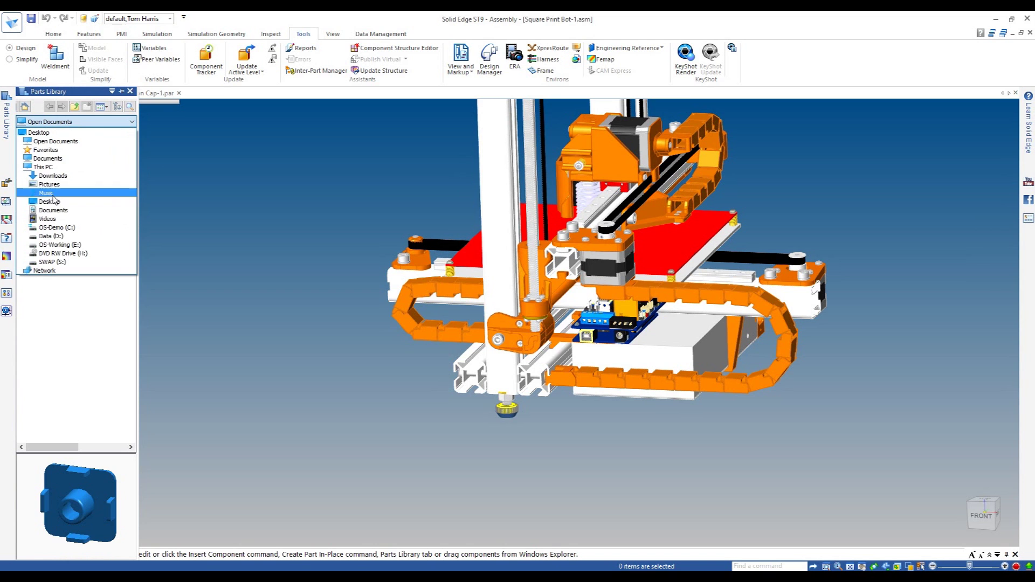
click(60, 142)
drag(45, 150, 446, 405)
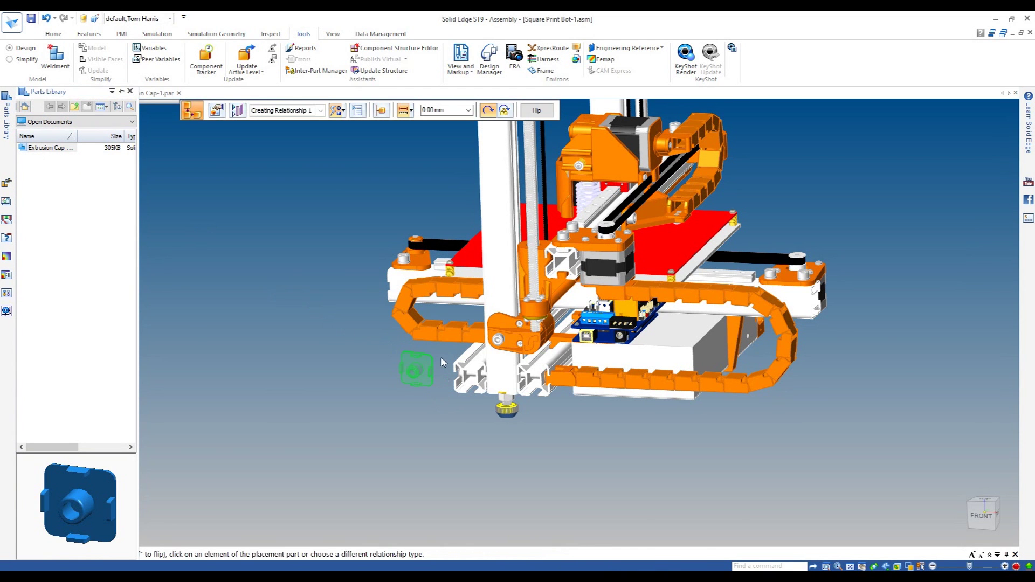
- Turn on automatic Capture Fit for part placement and mate the cap plate's inner face to the lower frame extrusion's end face with 0.00 mm offset
scroll(437, 353, up, 5)
scroll(441, 356, up, 3)
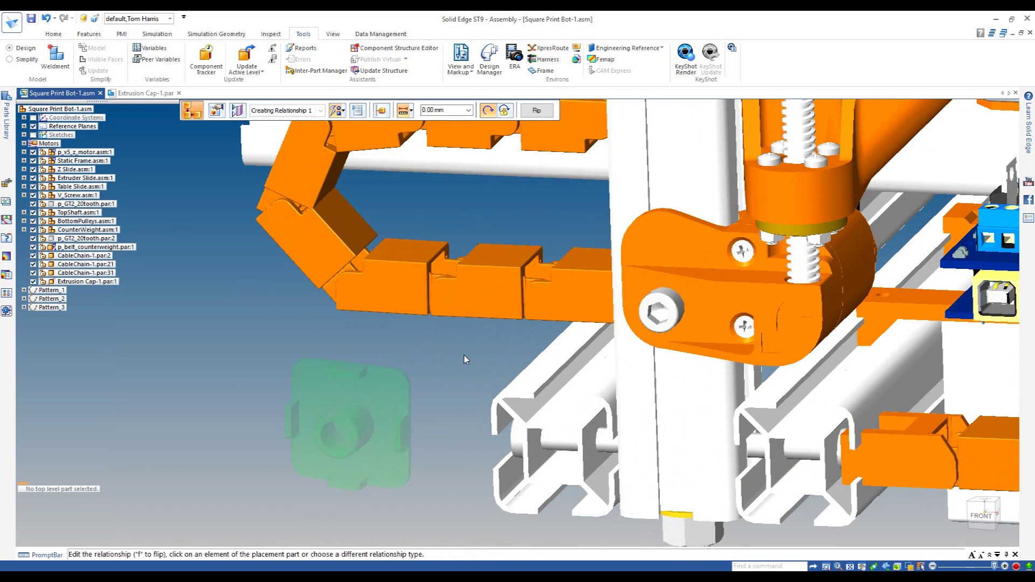
click(359, 111)
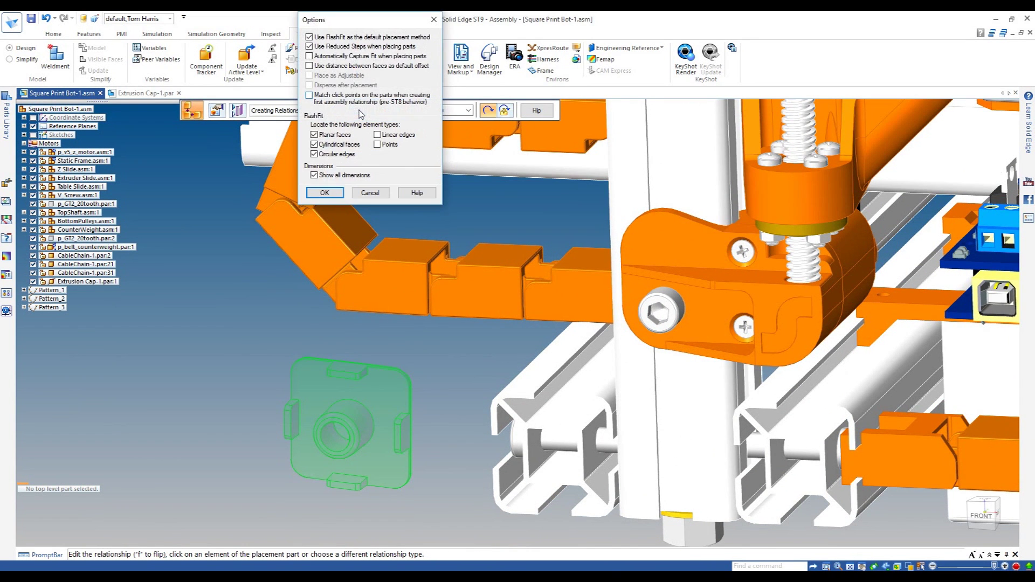
click(310, 56)
click(326, 192)
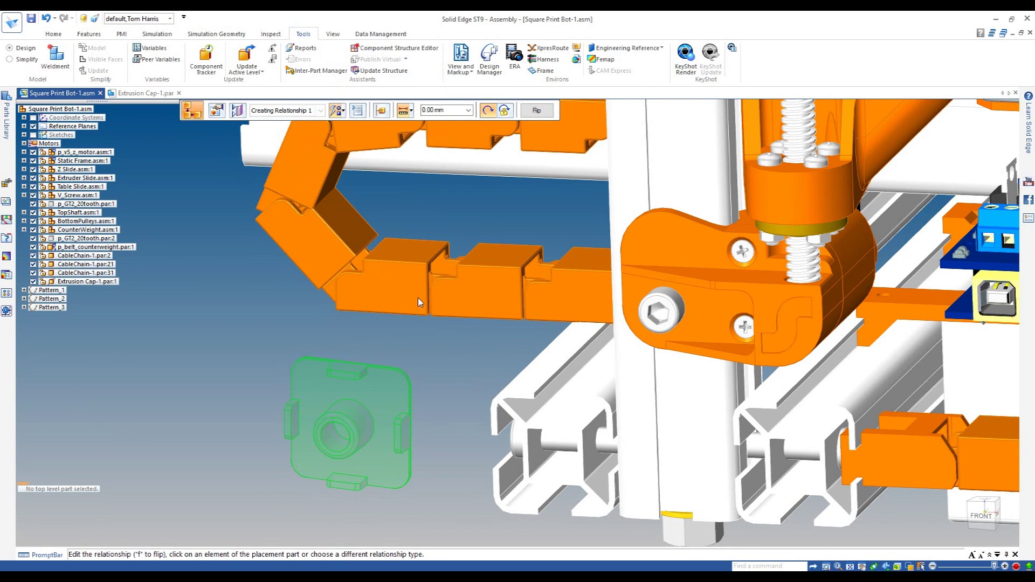
click(399, 386)
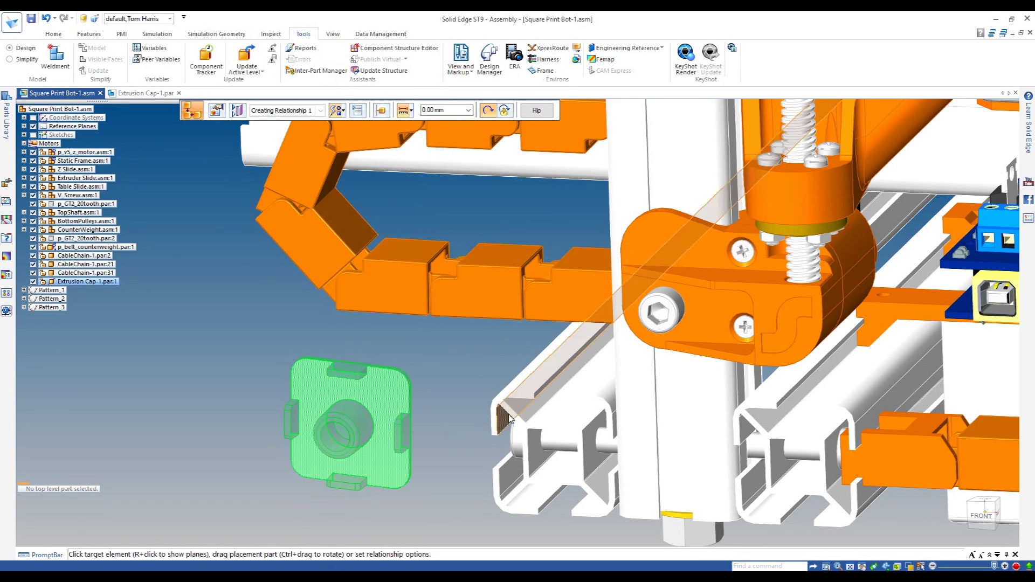
click(510, 414)
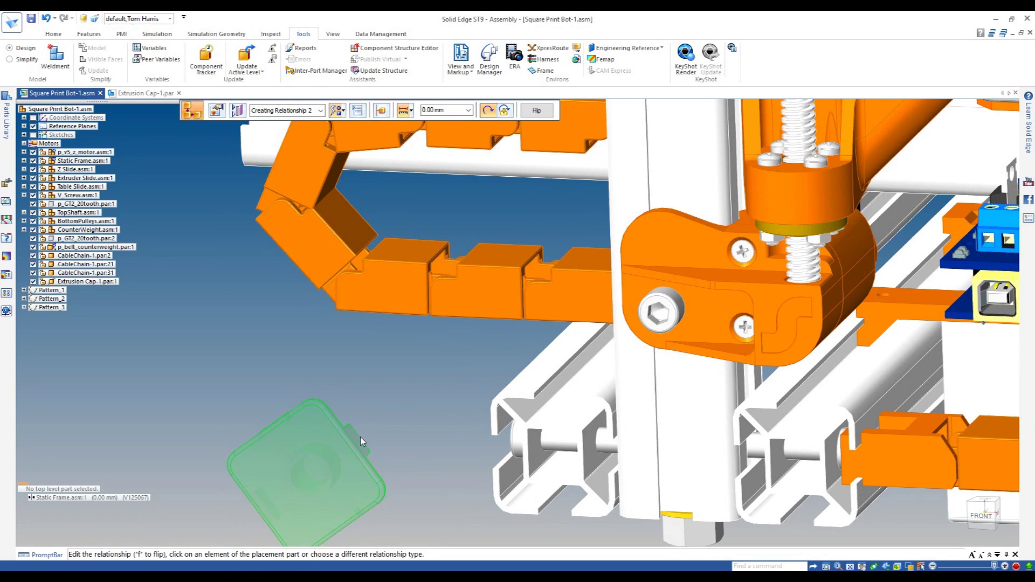
- Try to mate the outer face of one cap tab to the extrusion's end face using FlashFit
scroll(334, 413, up, 2)
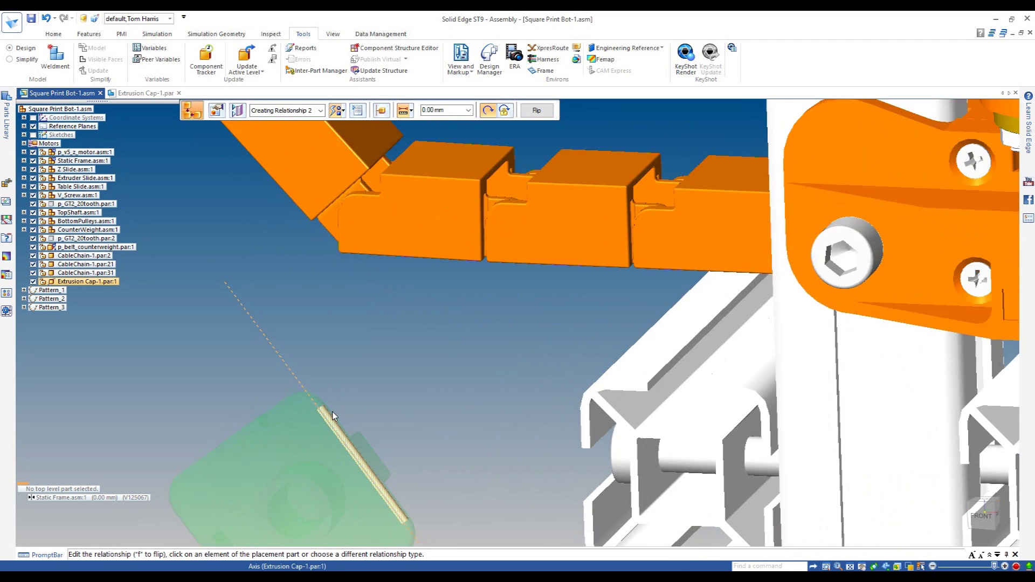
scroll(333, 415, up, 2)
scroll(459, 353, down, 2)
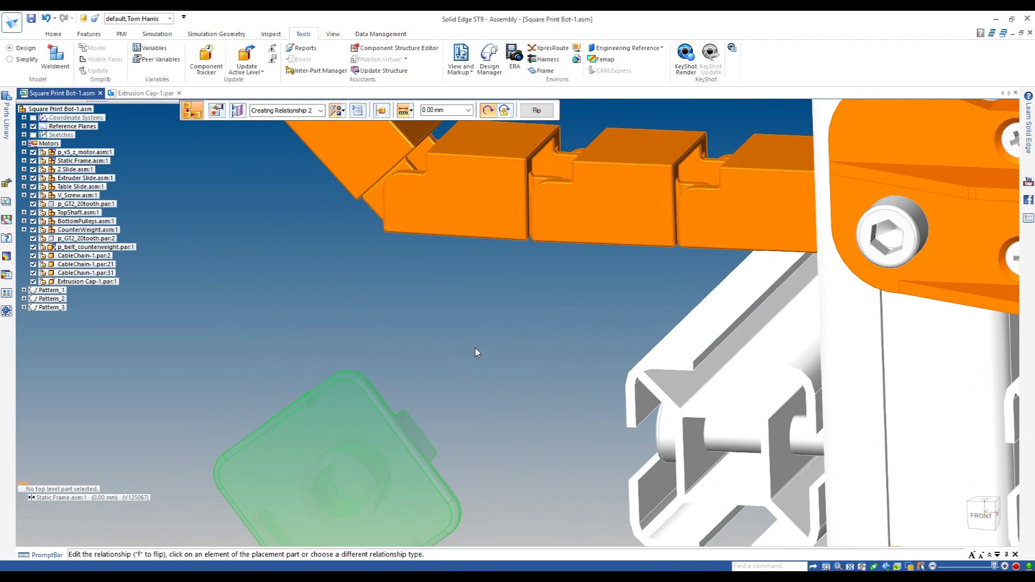
scroll(476, 349, down, 3)
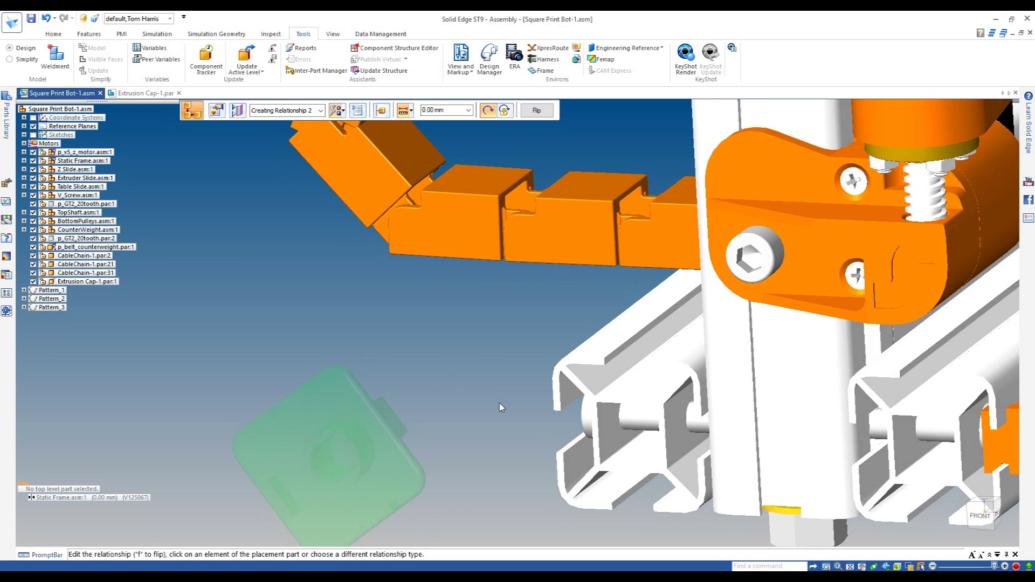
click(397, 418)
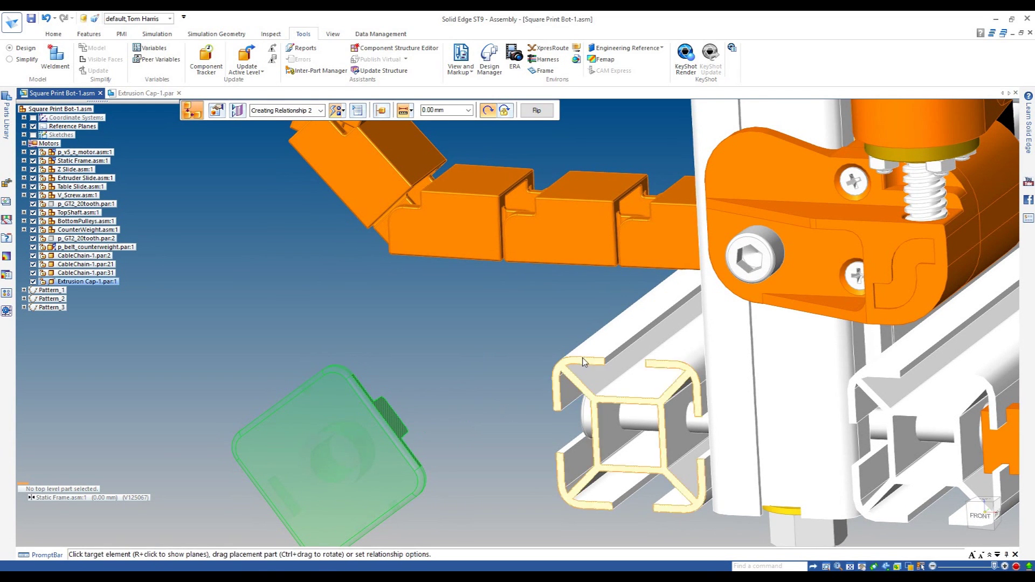
click(575, 365)
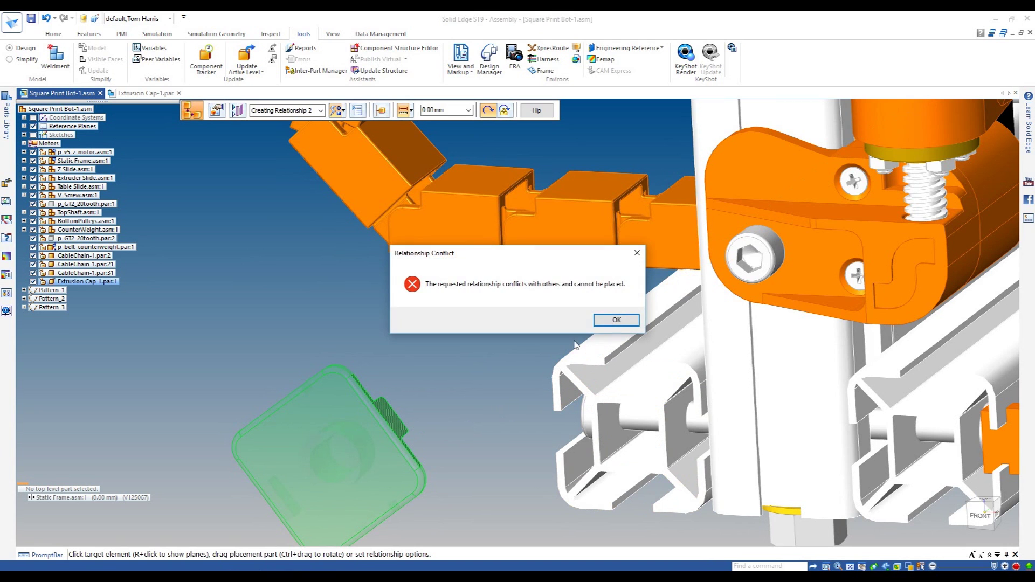
click(608, 322)
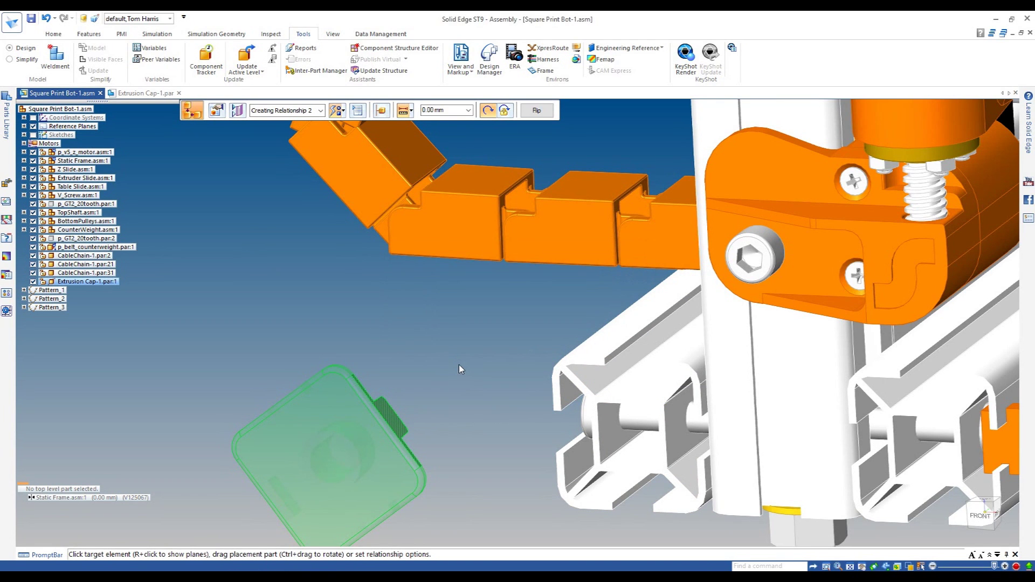
- Center the outer faces of two opposite cap tabs between the side walls of the extrusion's upper slot using a double Center-Plane relationship
click(339, 111)
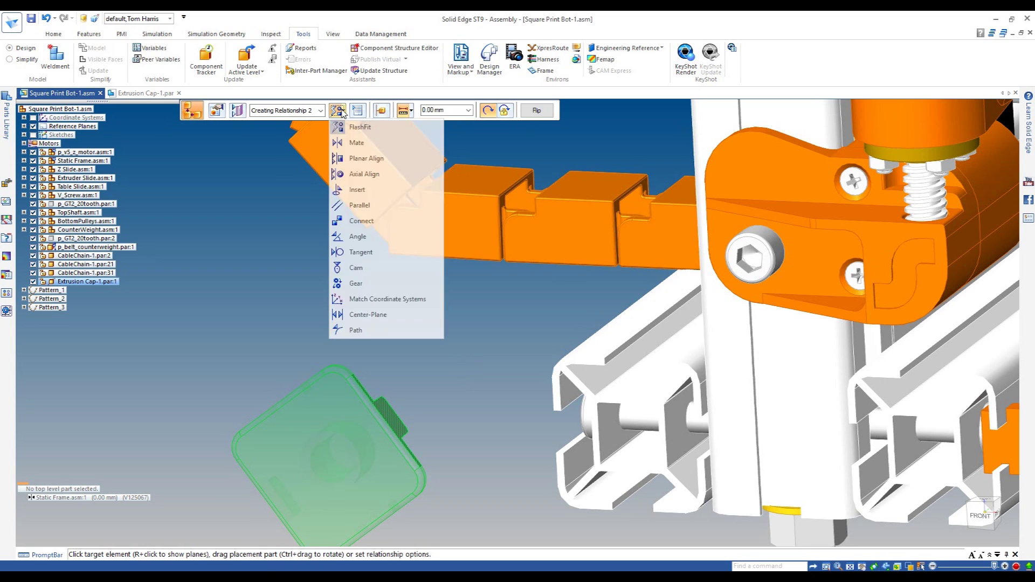
click(367, 315)
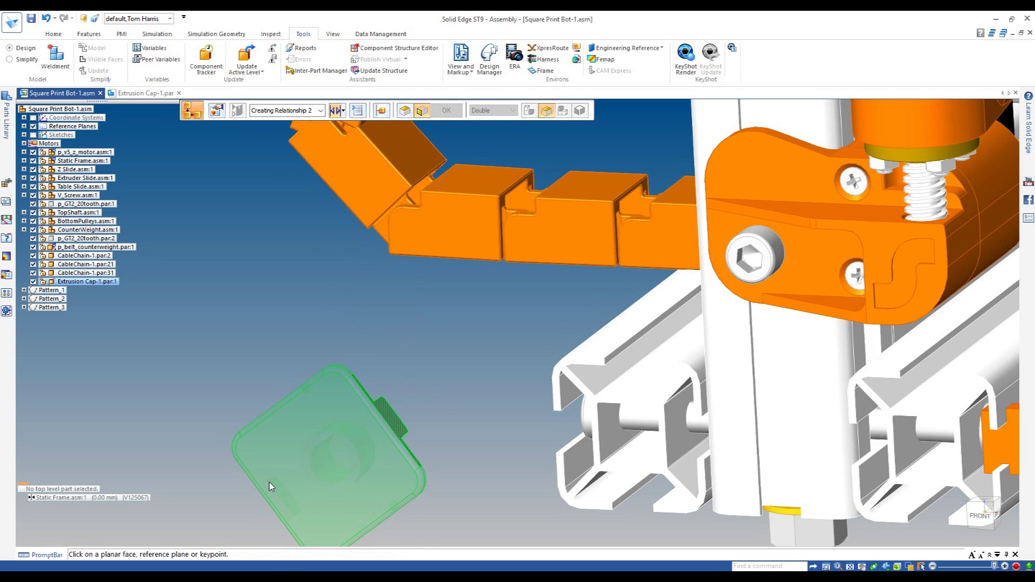
middle_drag(380, 365, 413, 343)
click(405, 111)
click(489, 110)
click(485, 127)
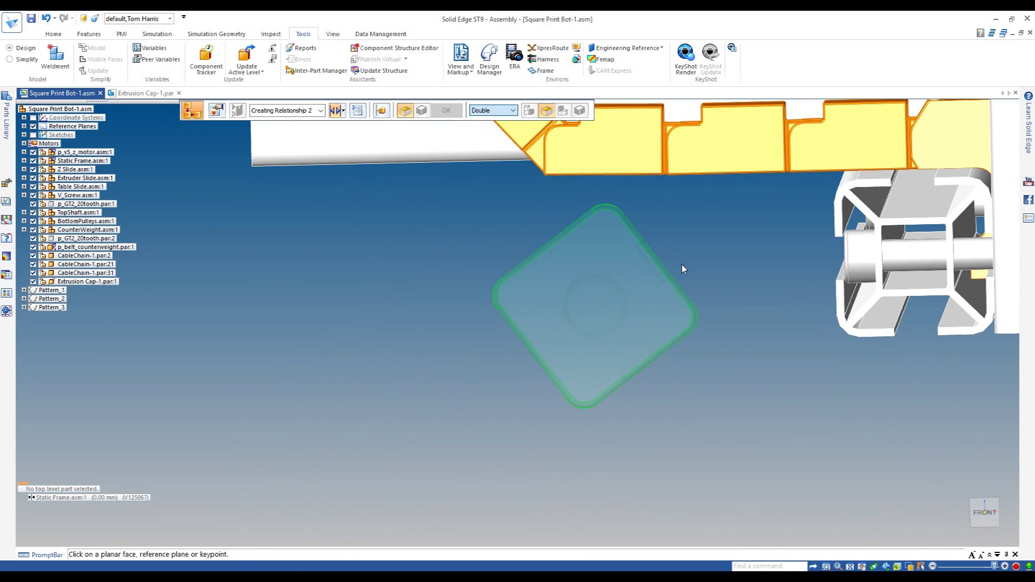
middle_drag(674, 269, 664, 285)
scroll(599, 331, down, 1)
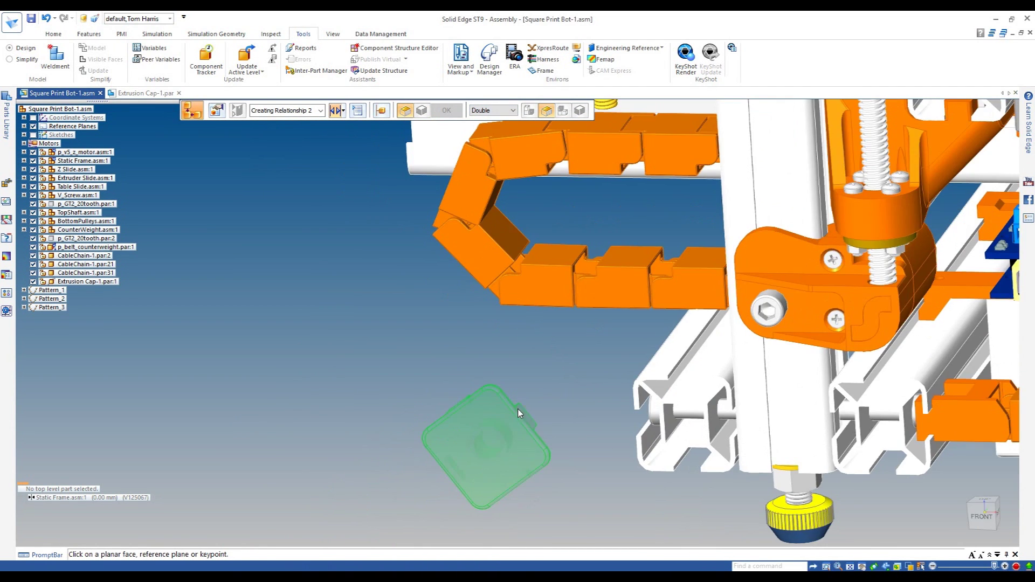
scroll(519, 414, up, 1)
click(530, 417)
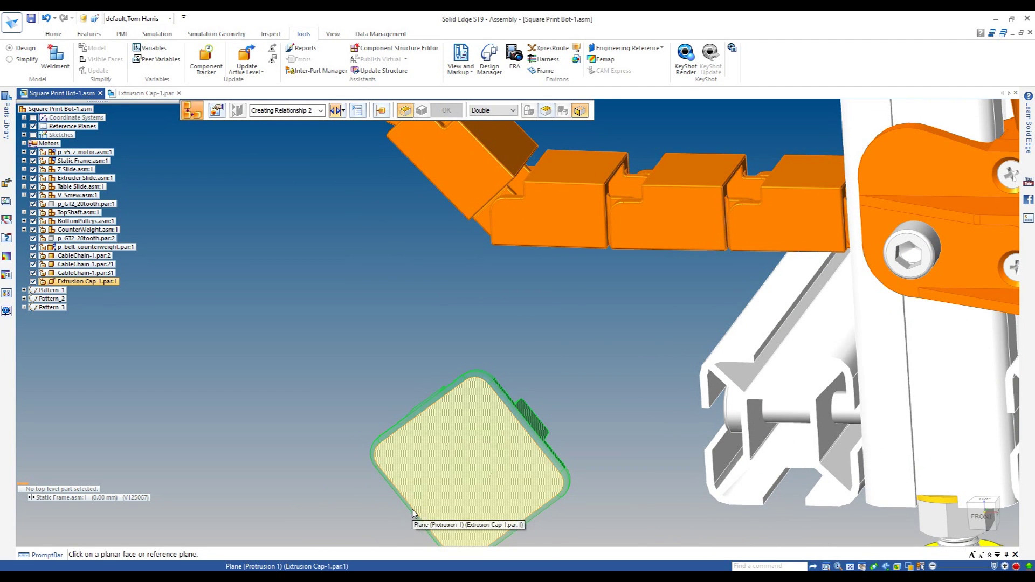
right_click(430, 517)
click(464, 527)
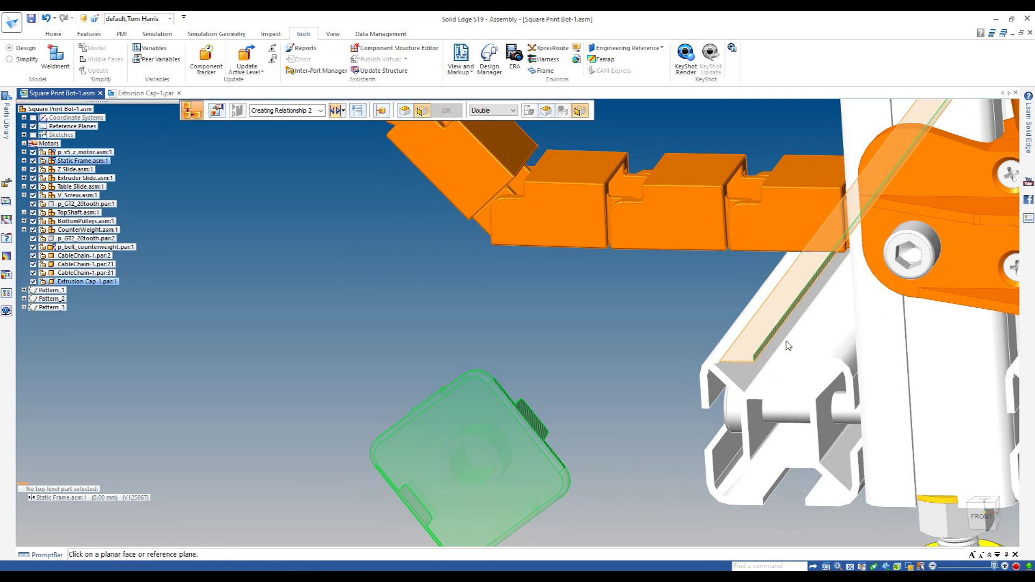
click(807, 344)
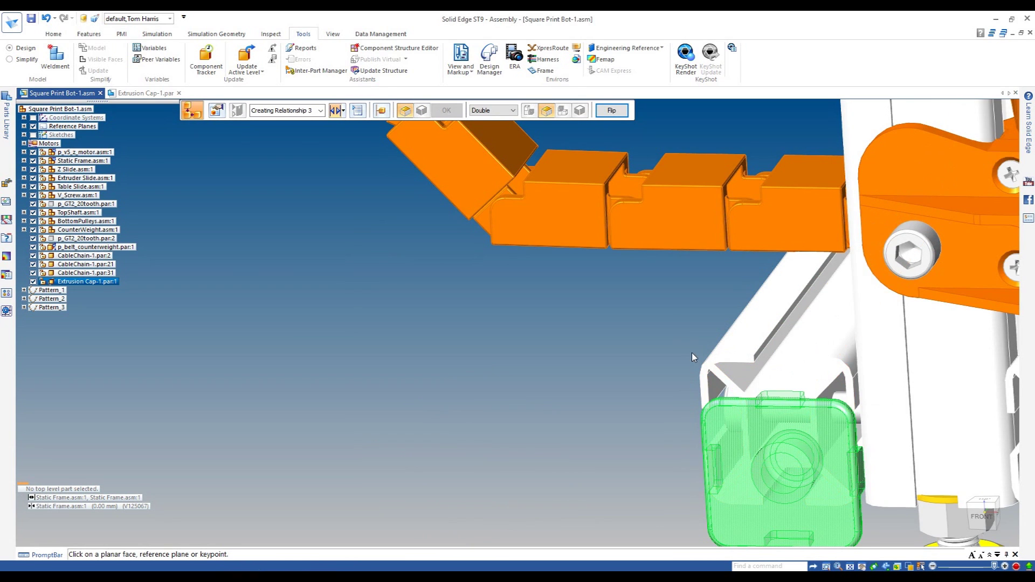
- Add a second double Center-Plane relationship centering the cap's upper and lower tab faces between the extrusion's top and bottom faces
scroll(656, 312, down, 1)
scroll(657, 311, down, 1)
scroll(772, 462, up, 2)
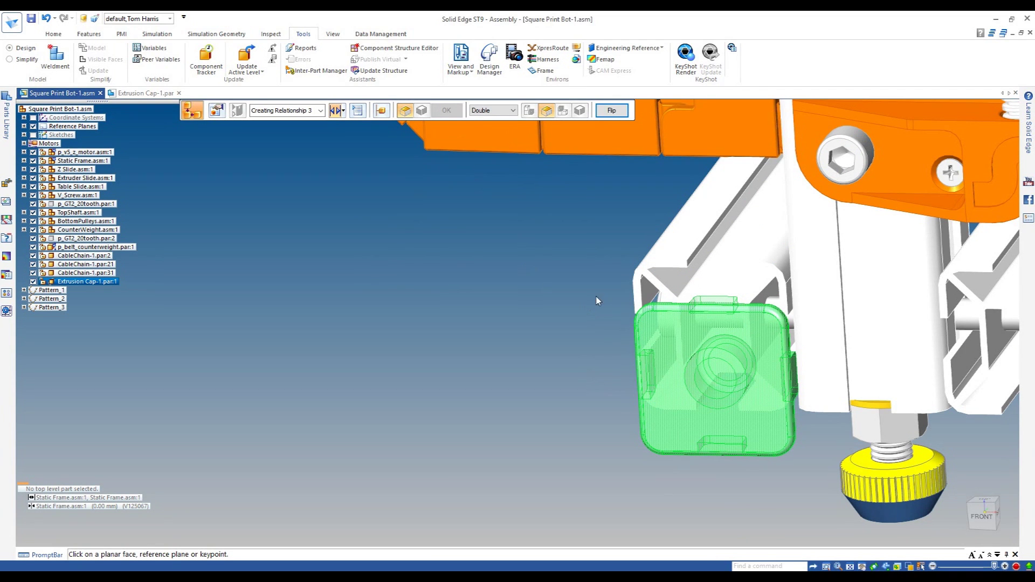
click(694, 263)
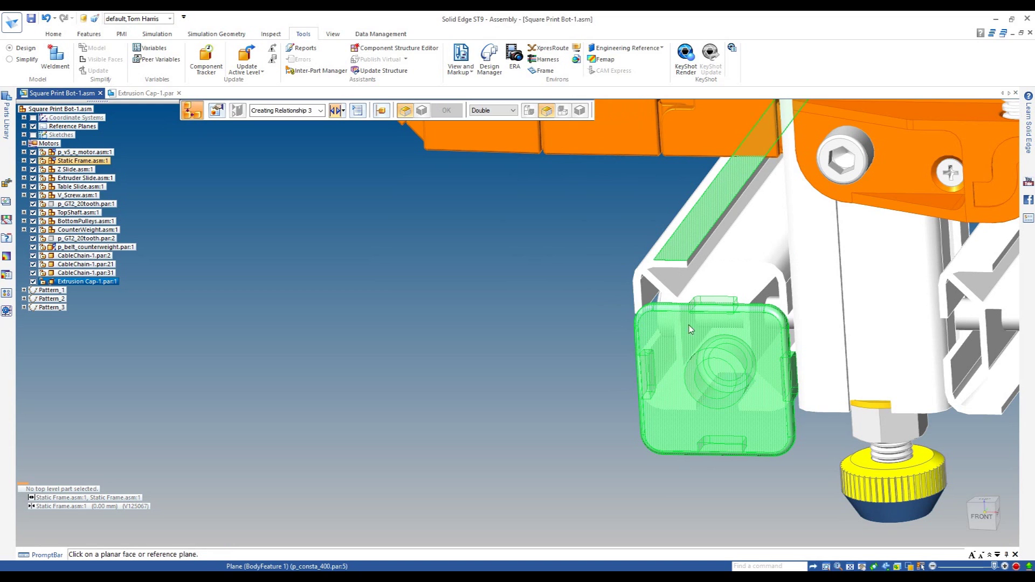
right_click(689, 405)
click(734, 422)
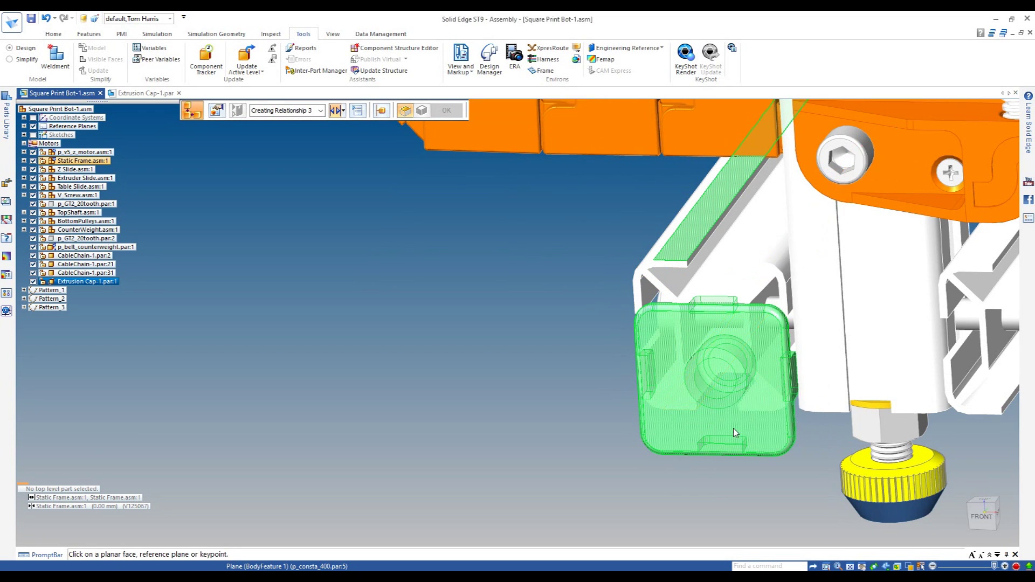
click(714, 298)
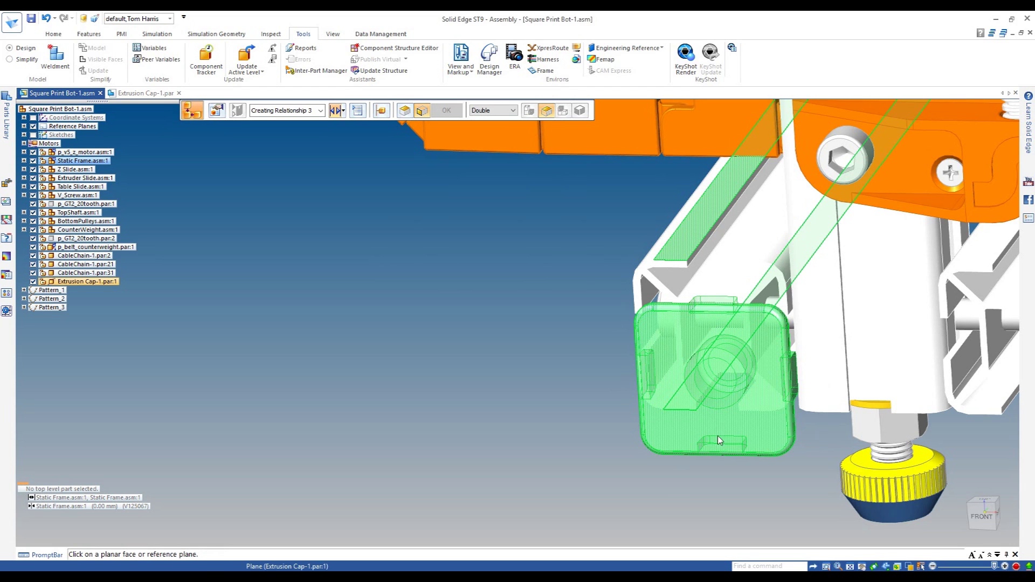
right_click(722, 450)
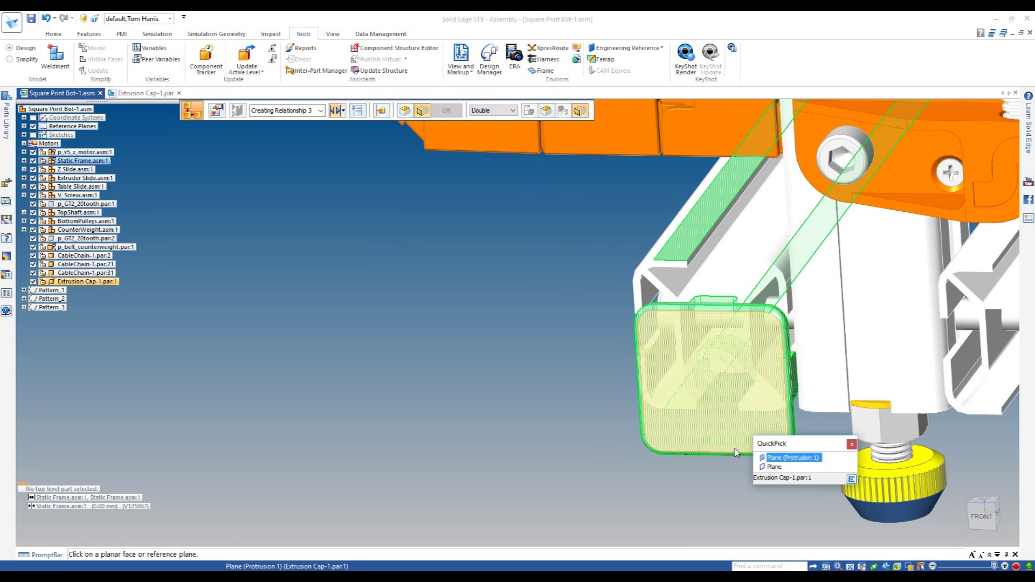
click(768, 471)
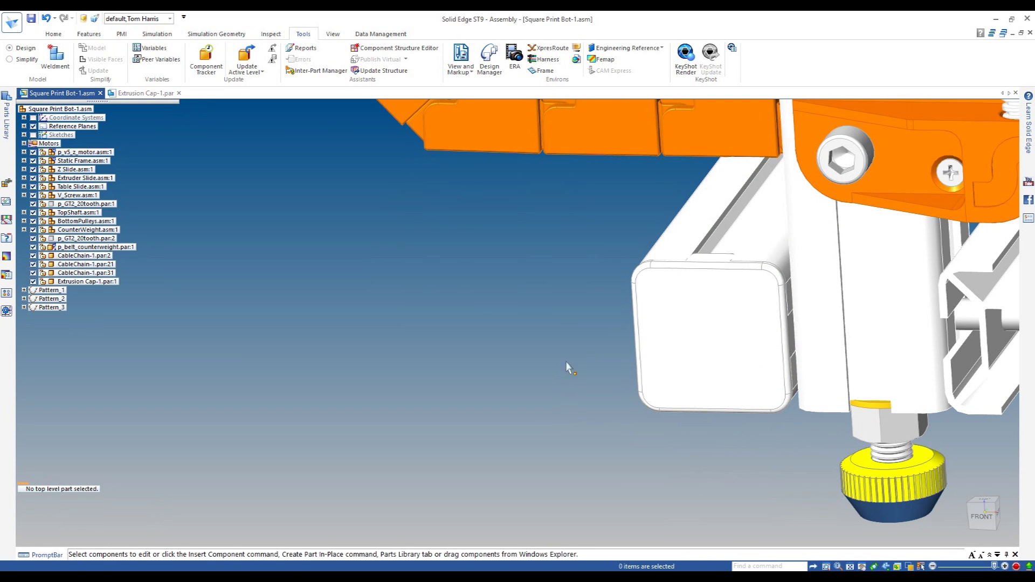
middle_drag(598, 292, 593, 302)
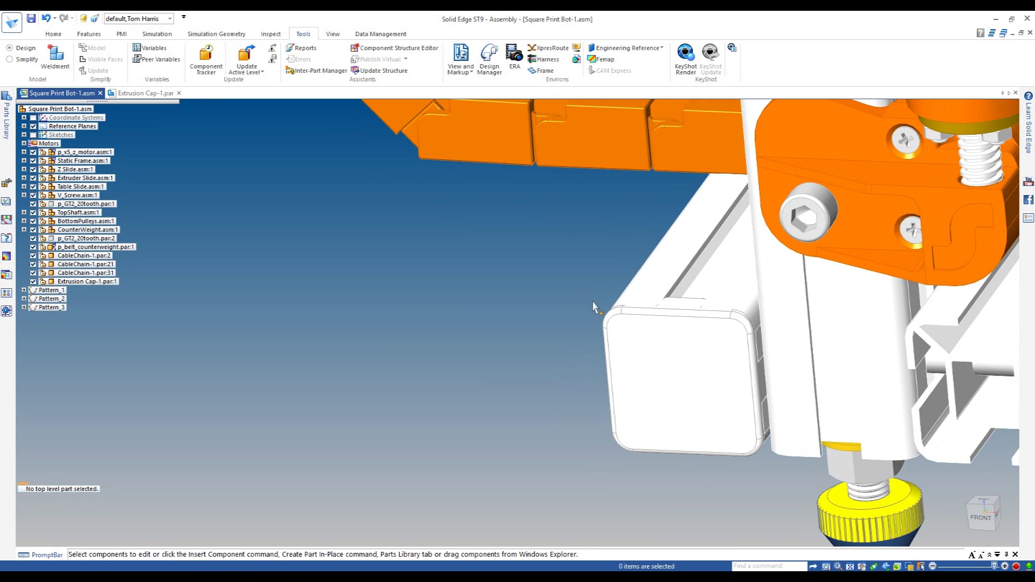
scroll(596, 308, up, 5)
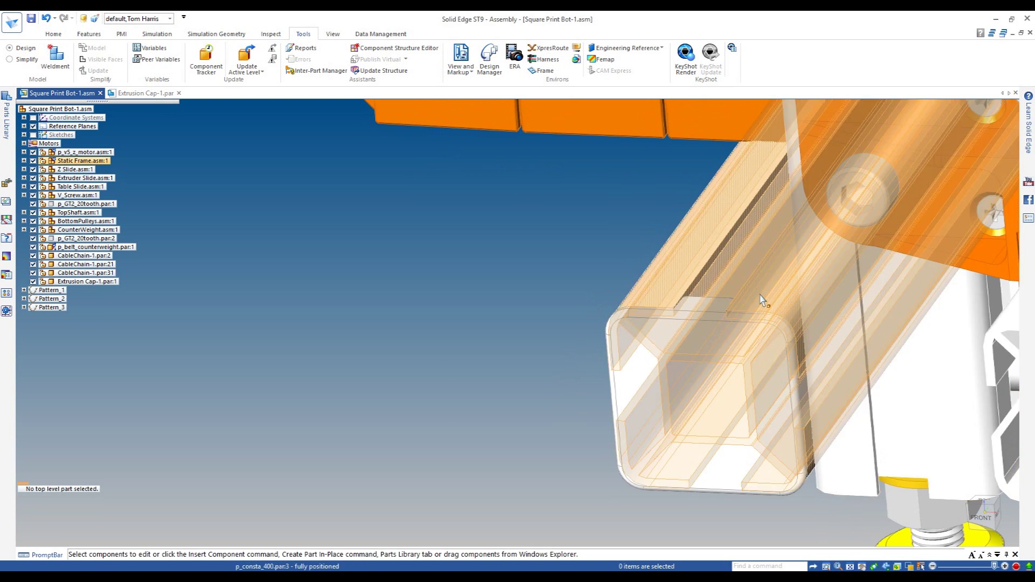
- Check interference between the extrusion cap and the static frame
scroll(728, 294, down, 3)
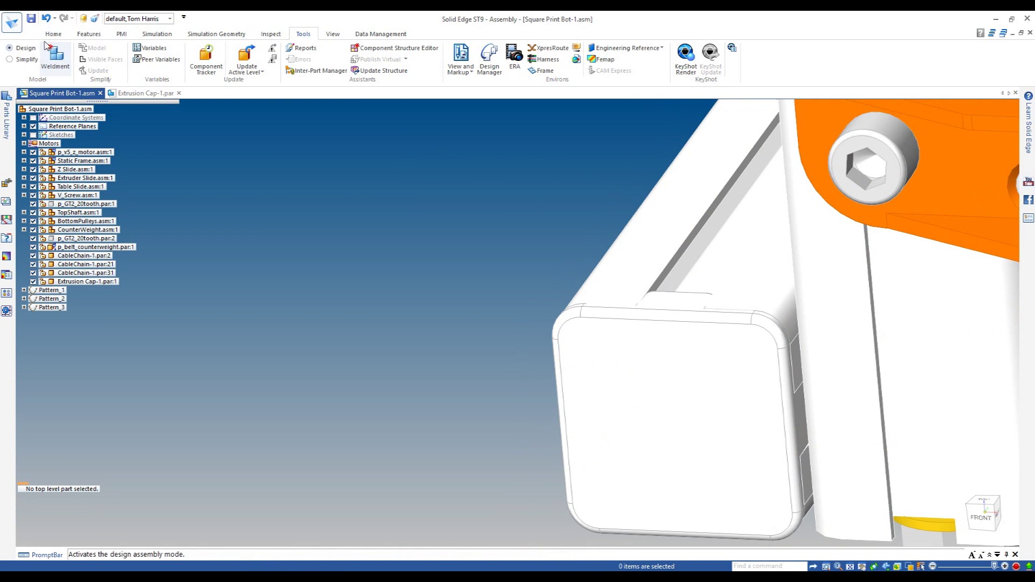
click(271, 34)
click(181, 58)
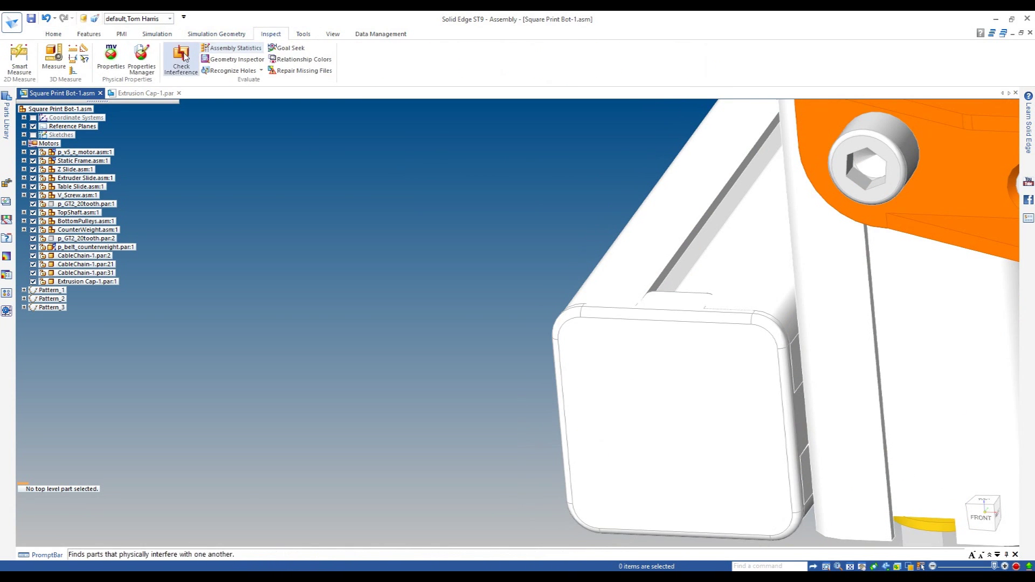
click(606, 351)
click(629, 283)
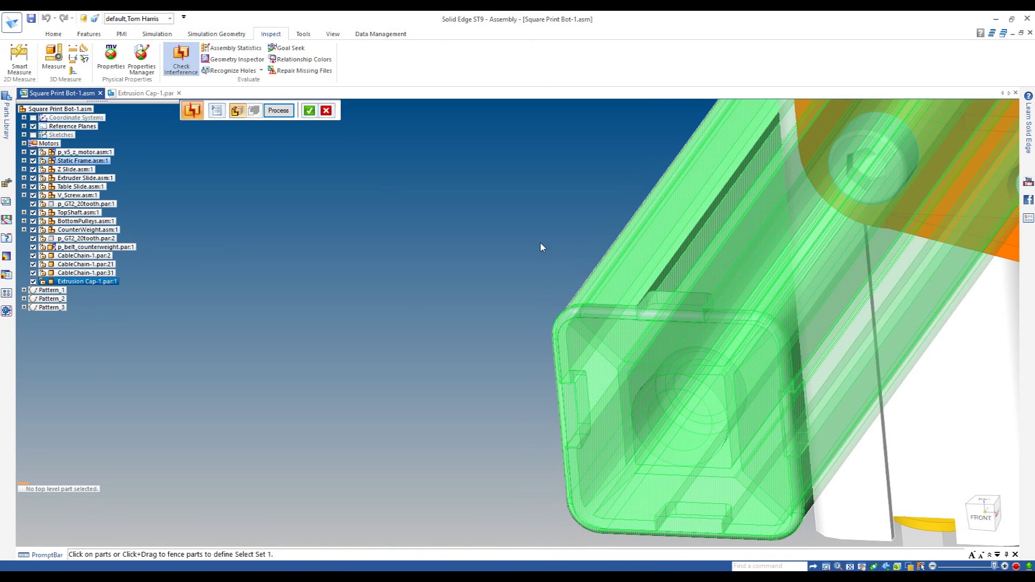
right_click(538, 241)
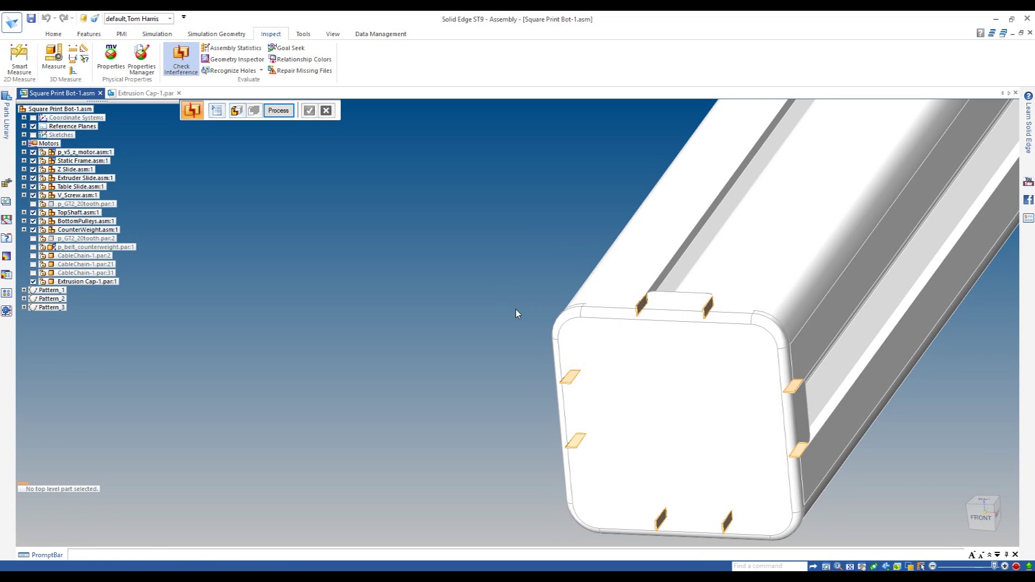
key(Escape)
- Move the side face of the cap's upper tab to the extrusion's slot corner vertex, with symmetric design intent adjusting the other tab faces
click(826, 567)
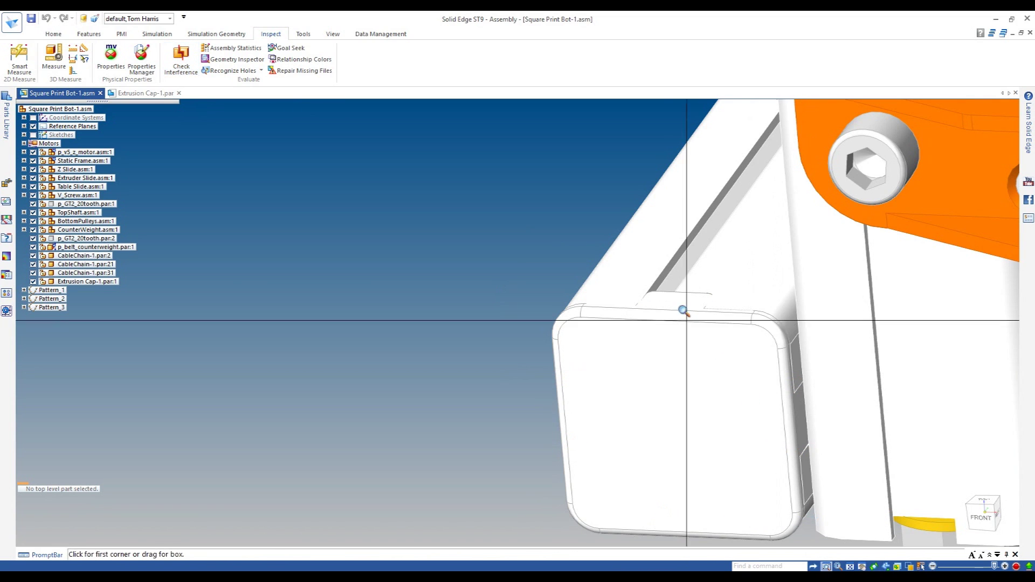
click(622, 283)
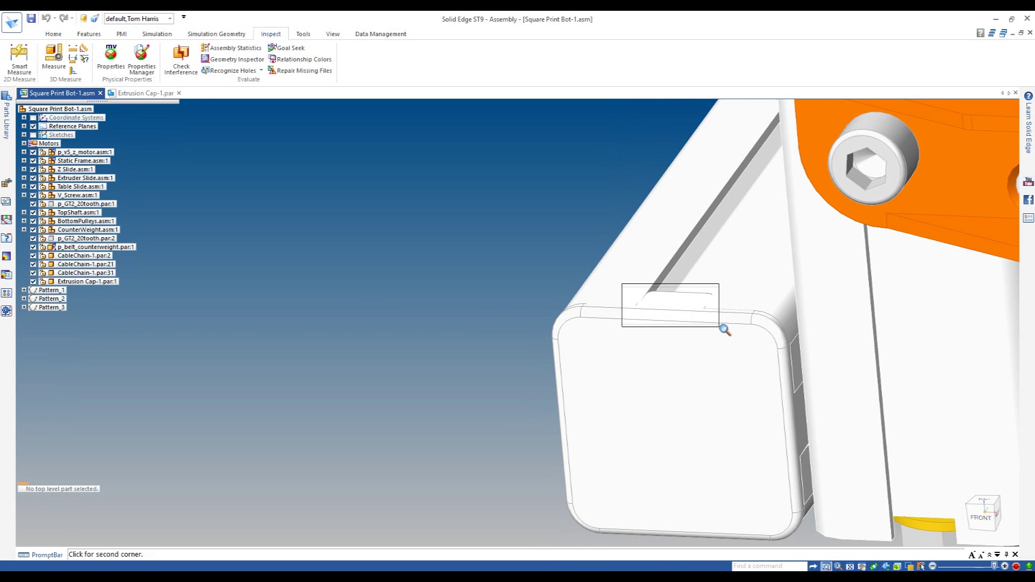
click(718, 324)
key(Escape)
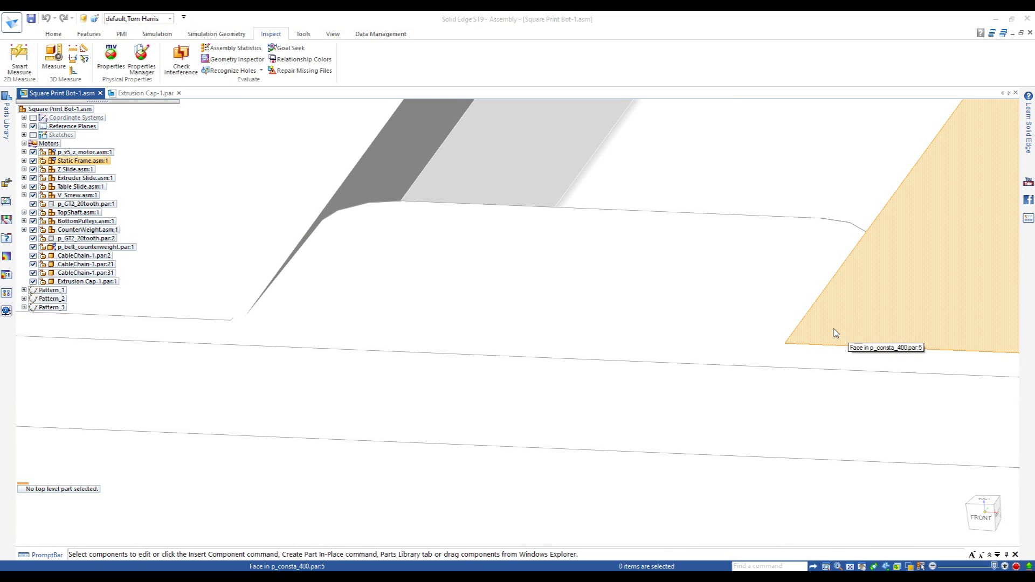
right_click(836, 332)
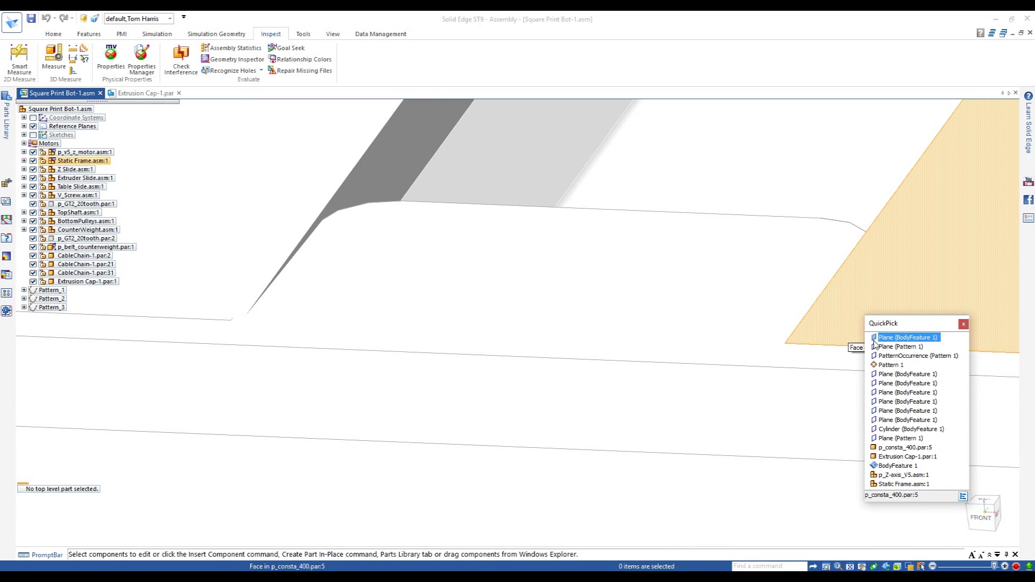
click(881, 347)
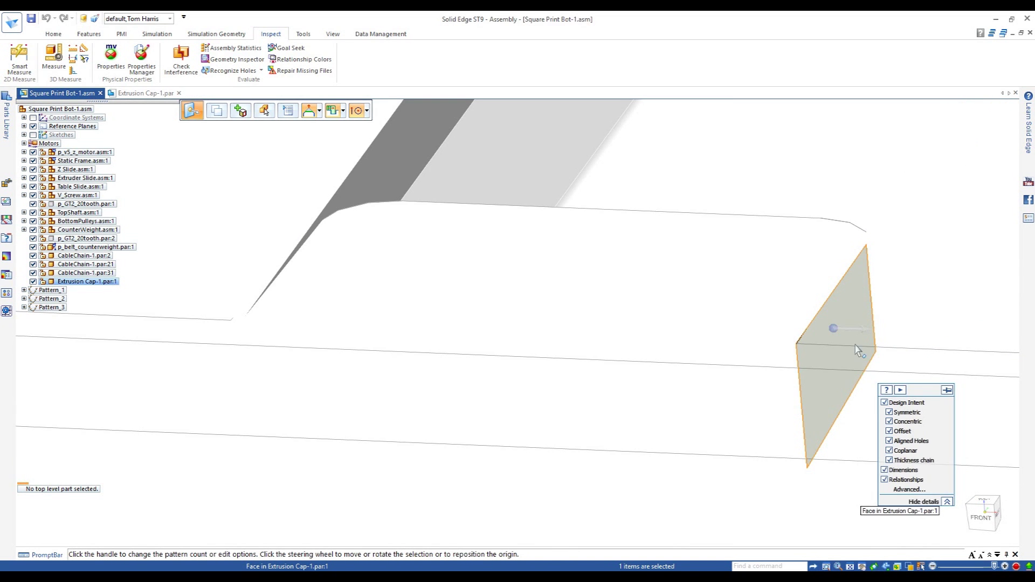
click(797, 346)
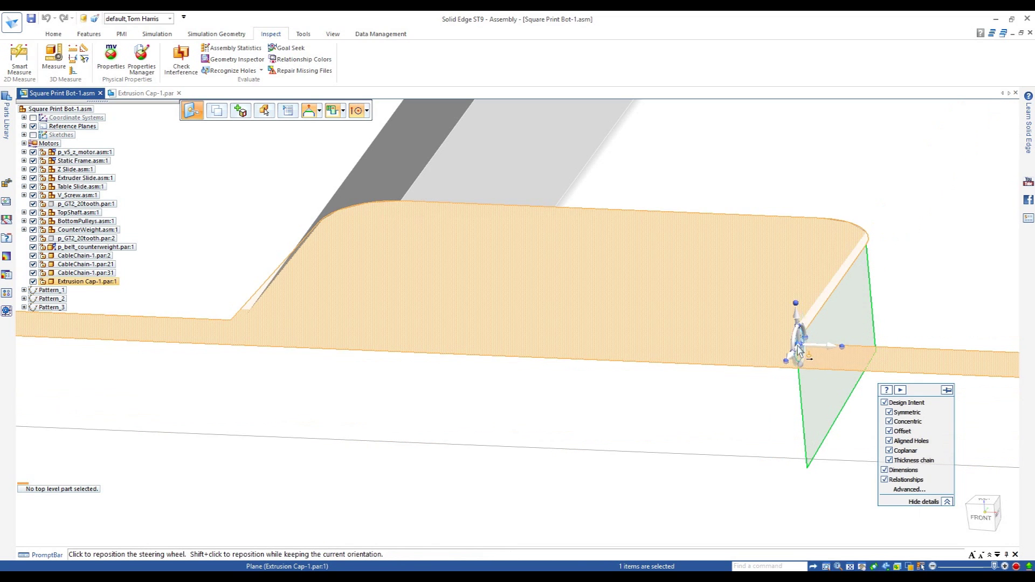
click(809, 345)
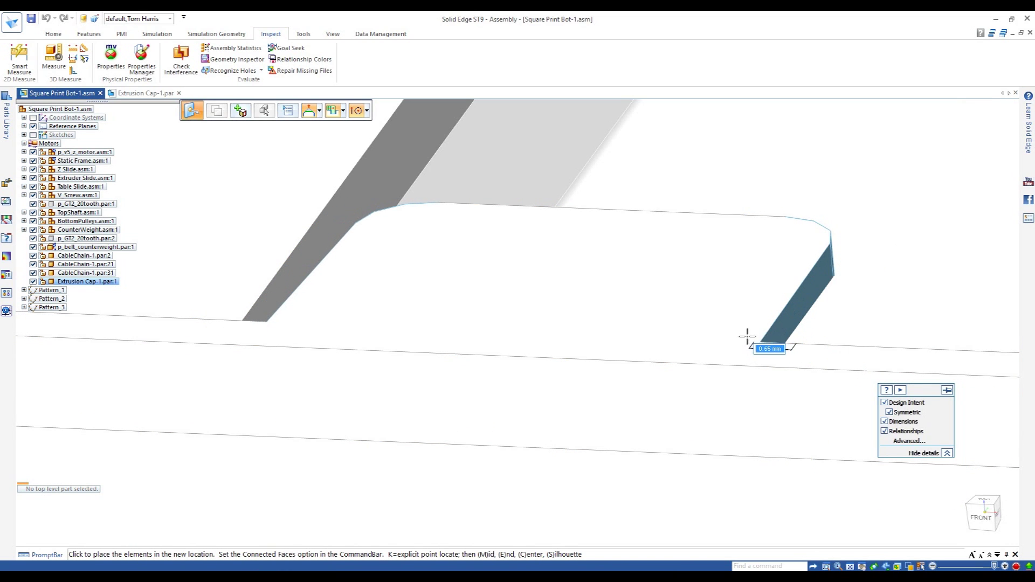
drag(783, 339, 786, 345)
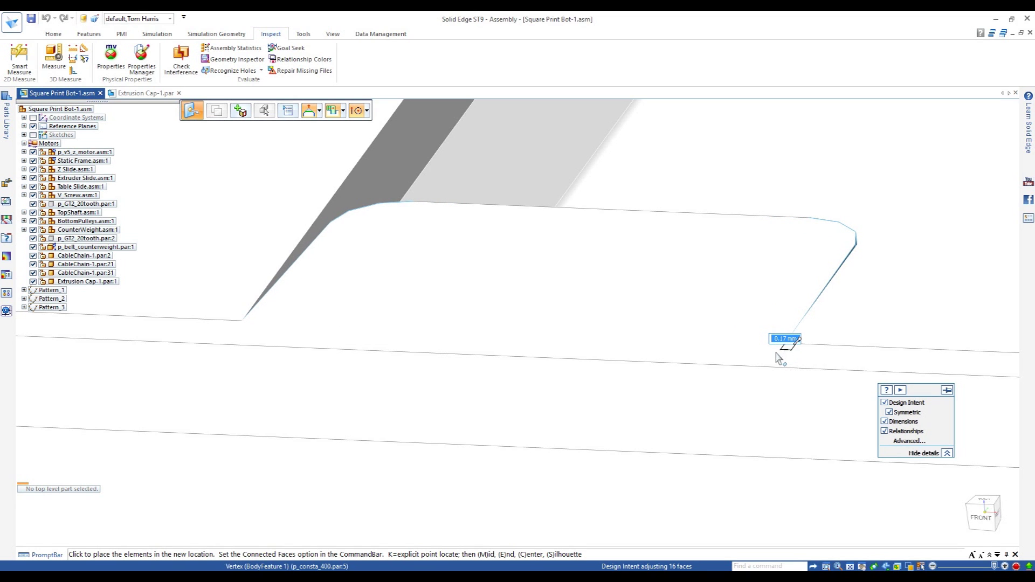
click(786, 346)
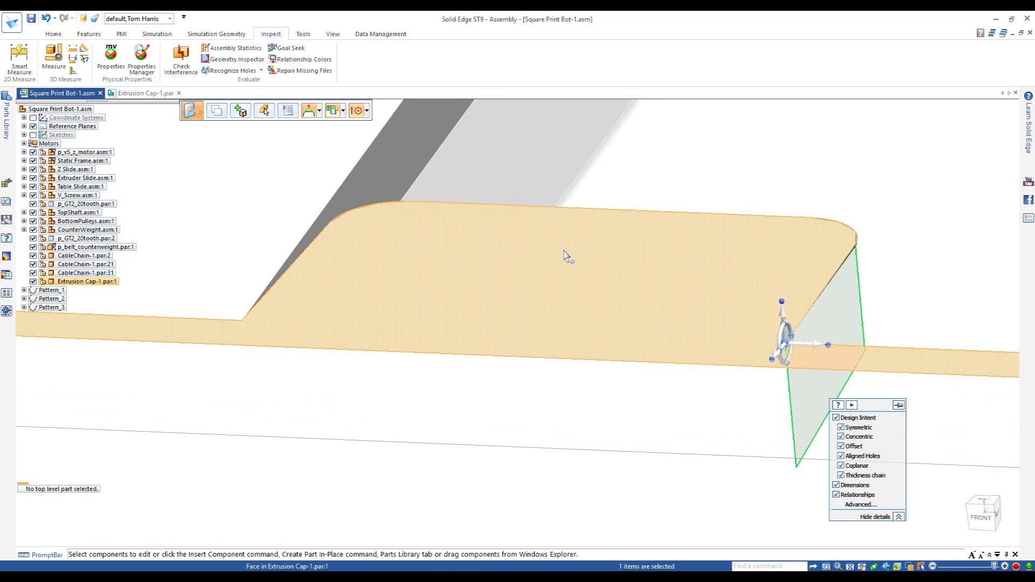
- Recheck interference between the modified extrusion cap and the static frame
scroll(564, 253, down, 1)
click(181, 58)
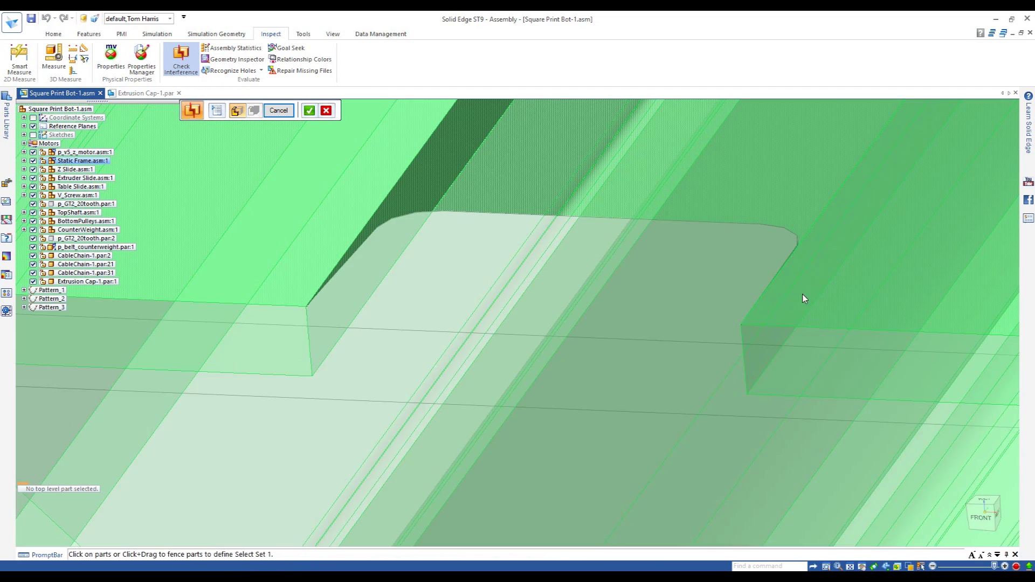
click(719, 306)
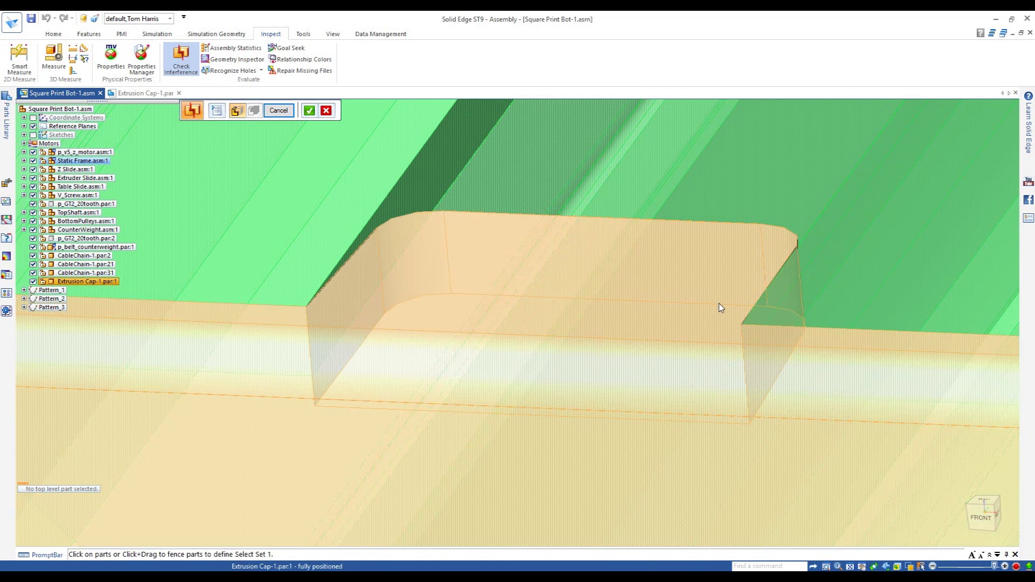
click(280, 110)
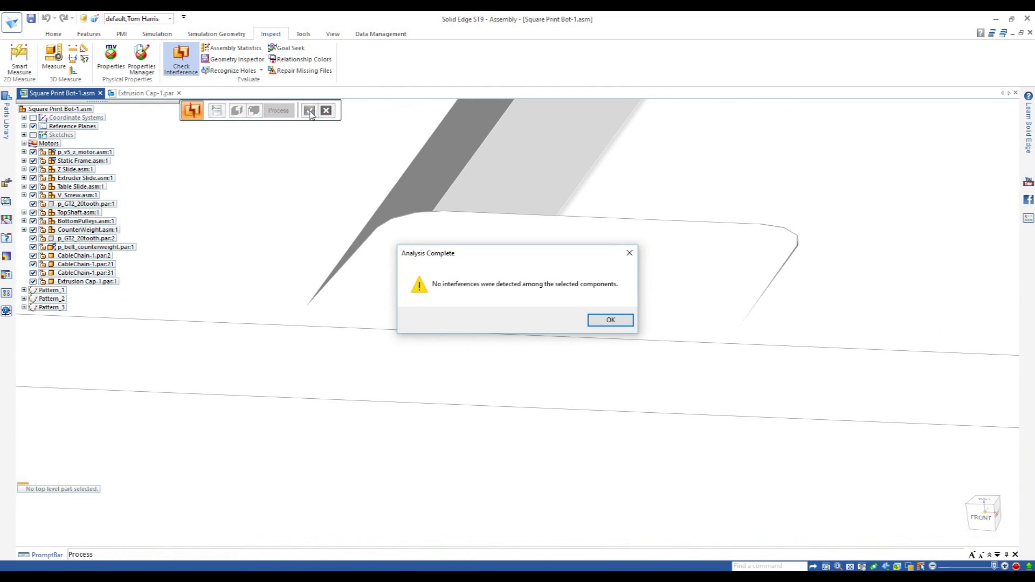
click(611, 321)
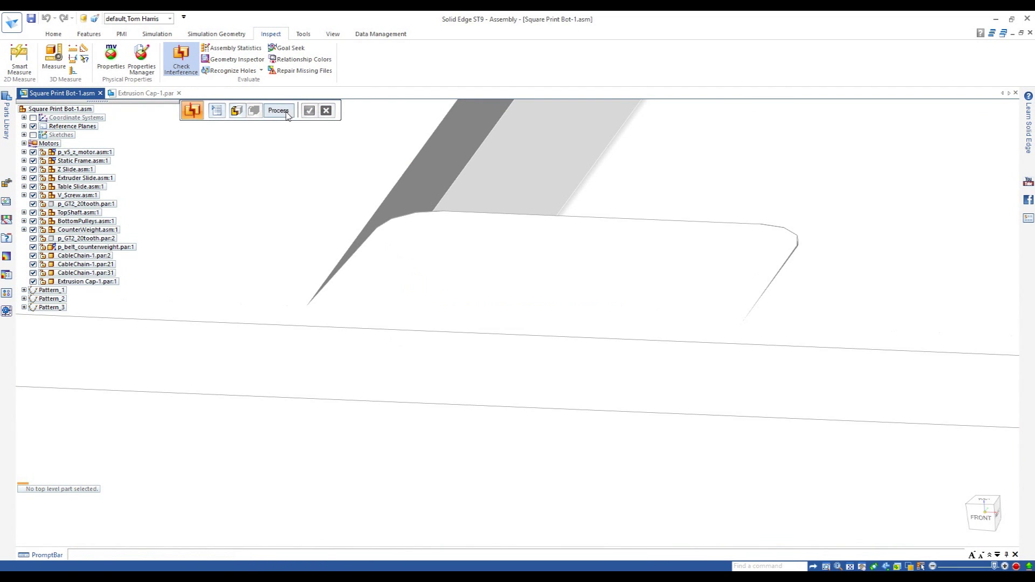
key(Escape)
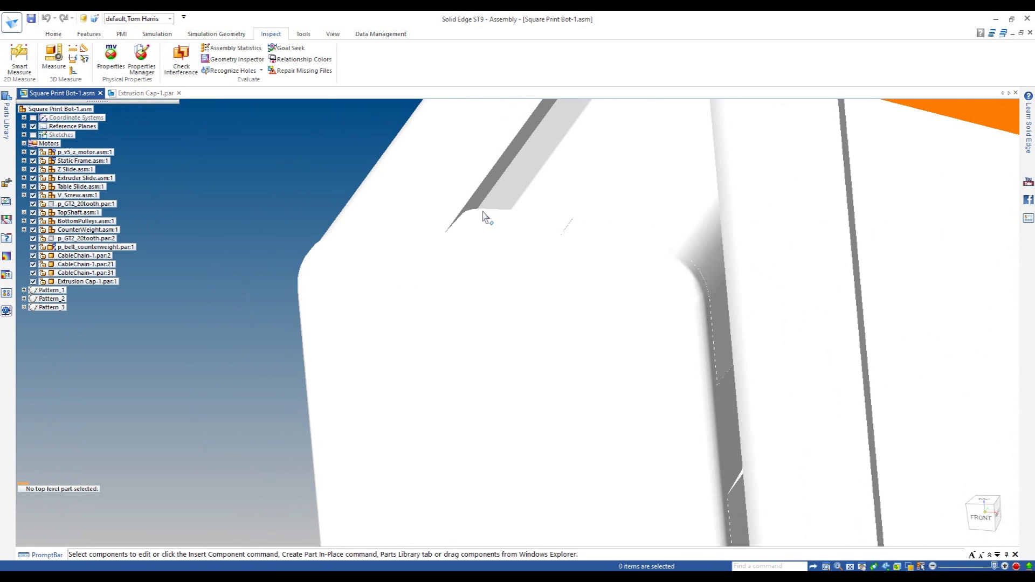
- Place a second extrusion cap and mate it to the end face at the opposite end of the lower frame extrusion with 0.00 mm offset
scroll(593, 275, down, 5)
middle_drag(574, 307, 725, 300)
scroll(725, 300, down, 2)
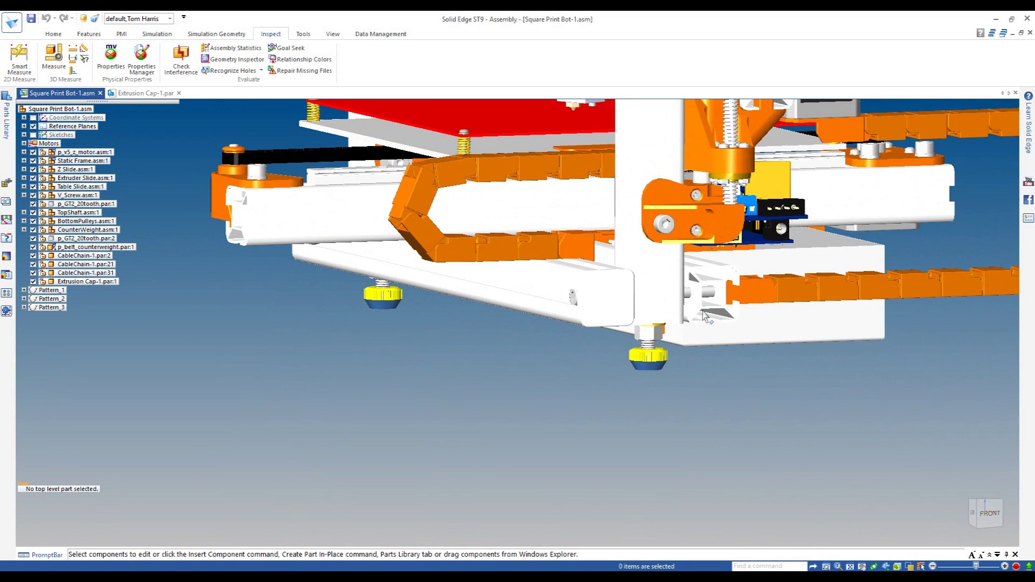
click(89, 282)
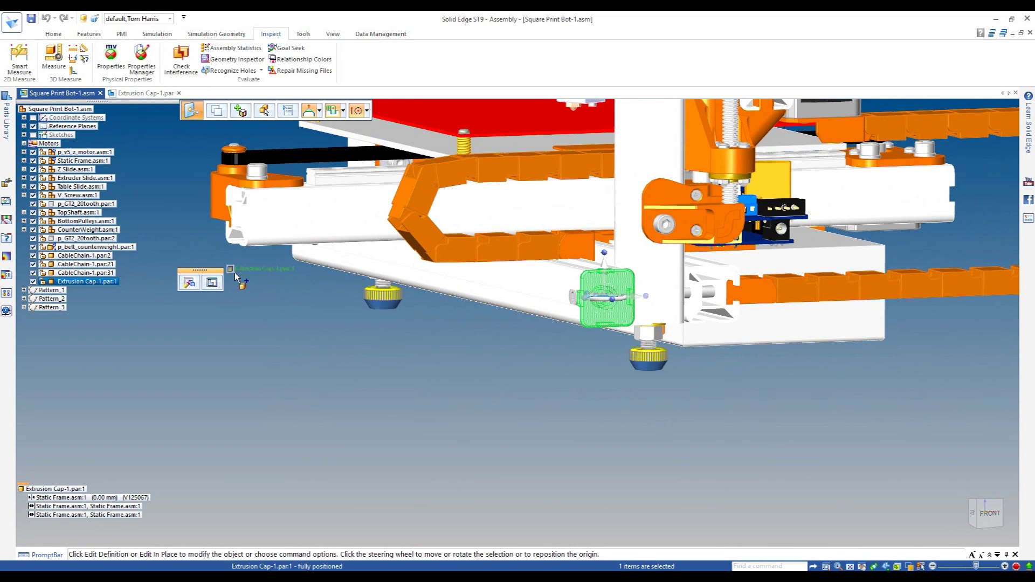
drag(235, 273, 239, 273)
scroll(294, 322, down, 3)
middle_drag(288, 320, 521, 322)
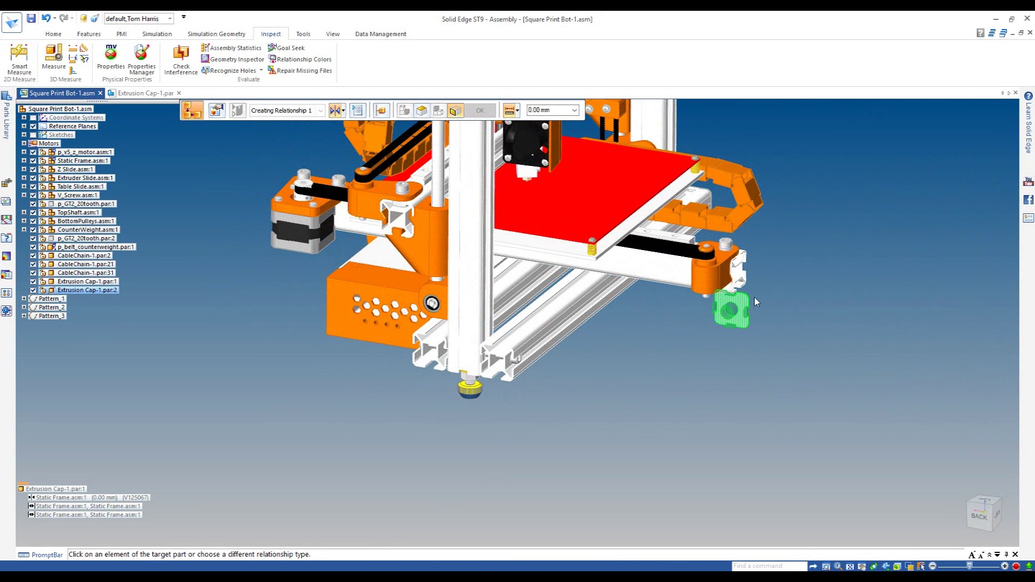
scroll(517, 408, up, 5)
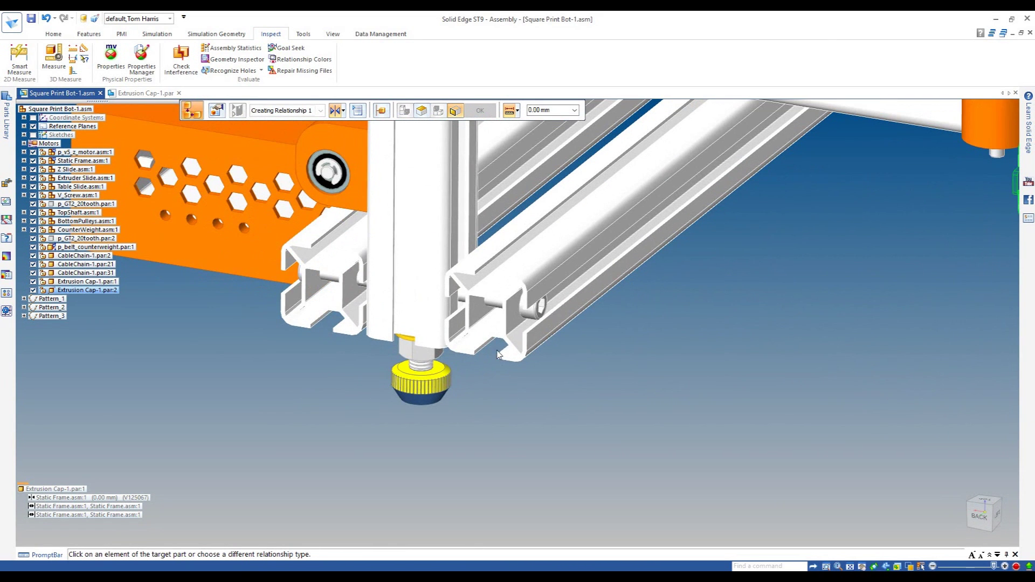
click(516, 360)
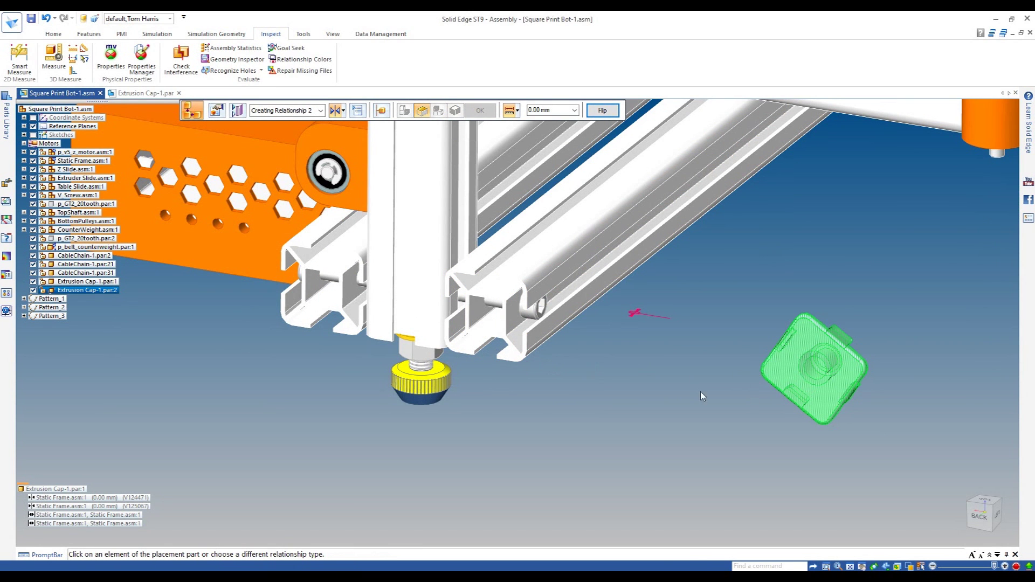
middle_drag(734, 413, 696, 405)
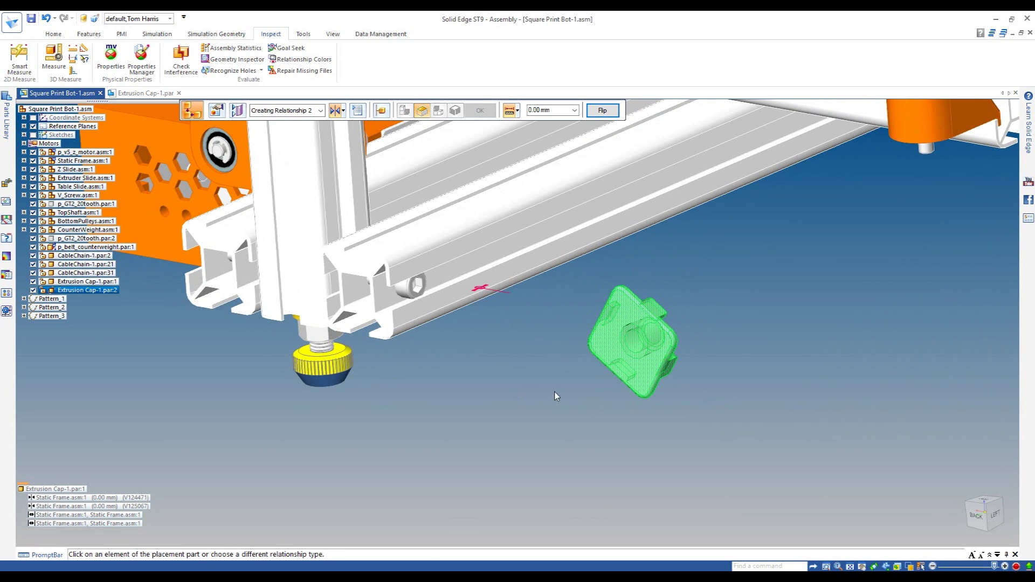
scroll(363, 272, up, 2)
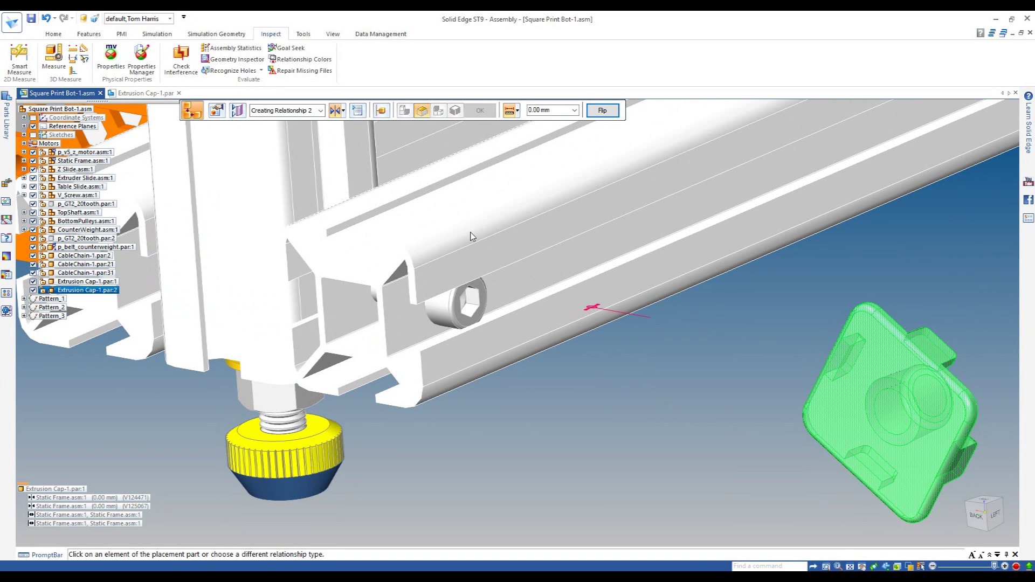
scroll(471, 237, down, 3)
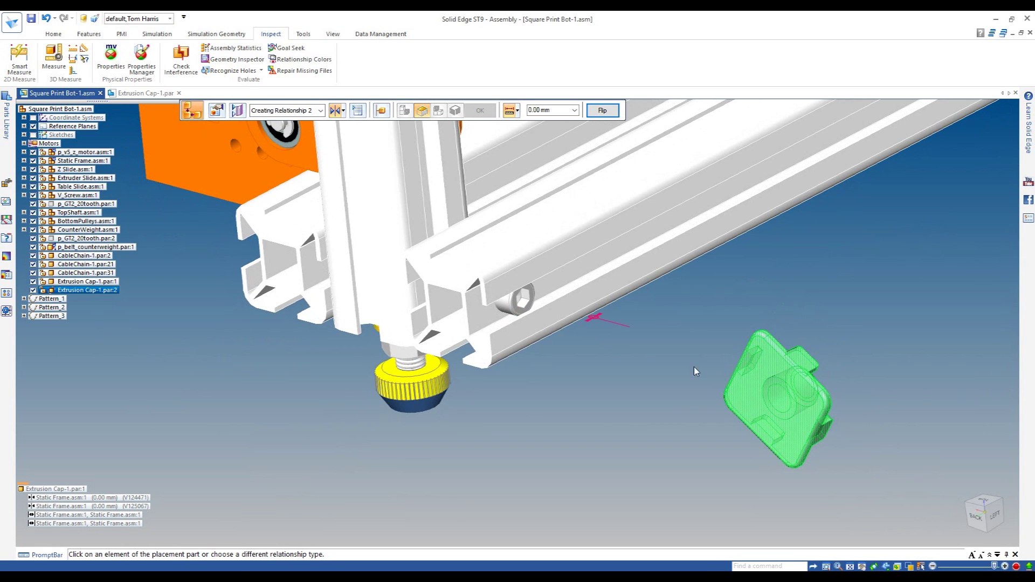
click(802, 362)
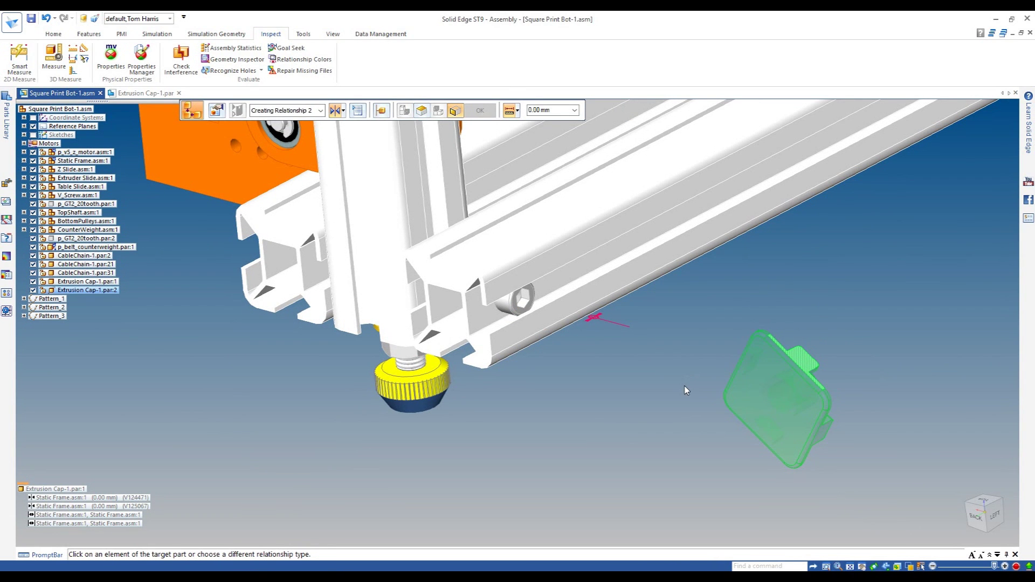
key(Escape)
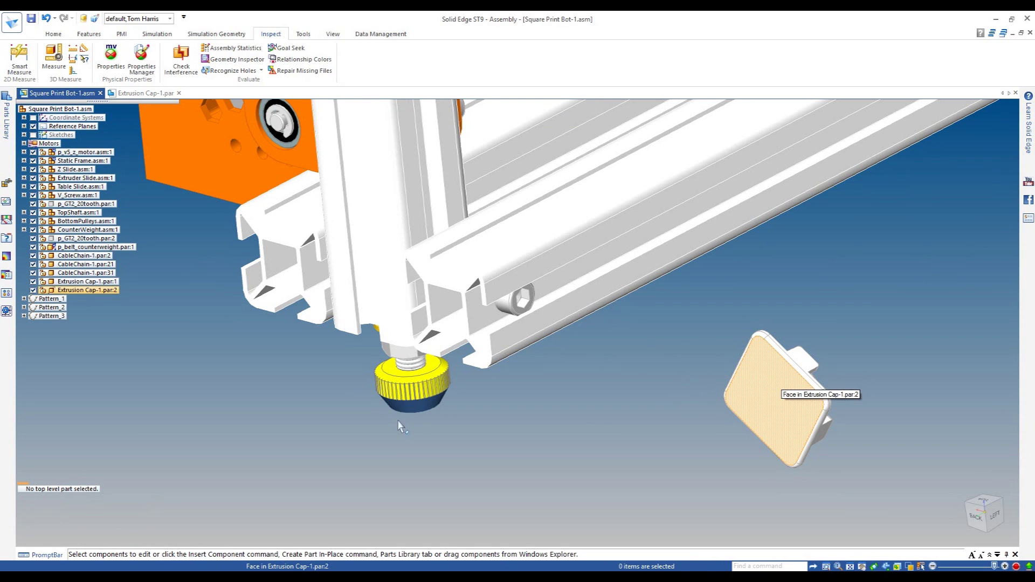
- Center the second cap's upper and lower tab faces between the extrusion's top and bottom faces using a double Center-Plane relationship
click(91, 292)
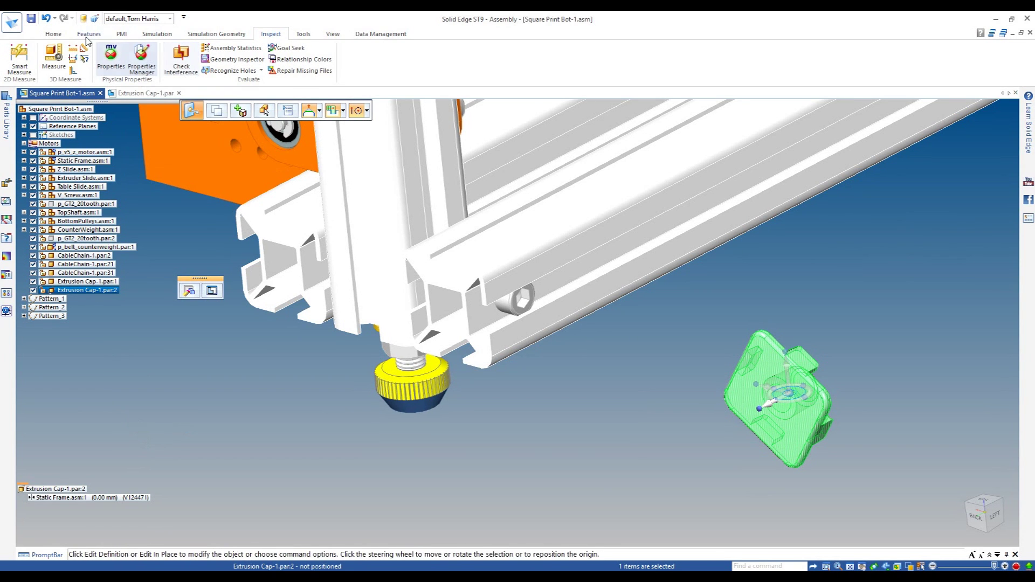
click(54, 33)
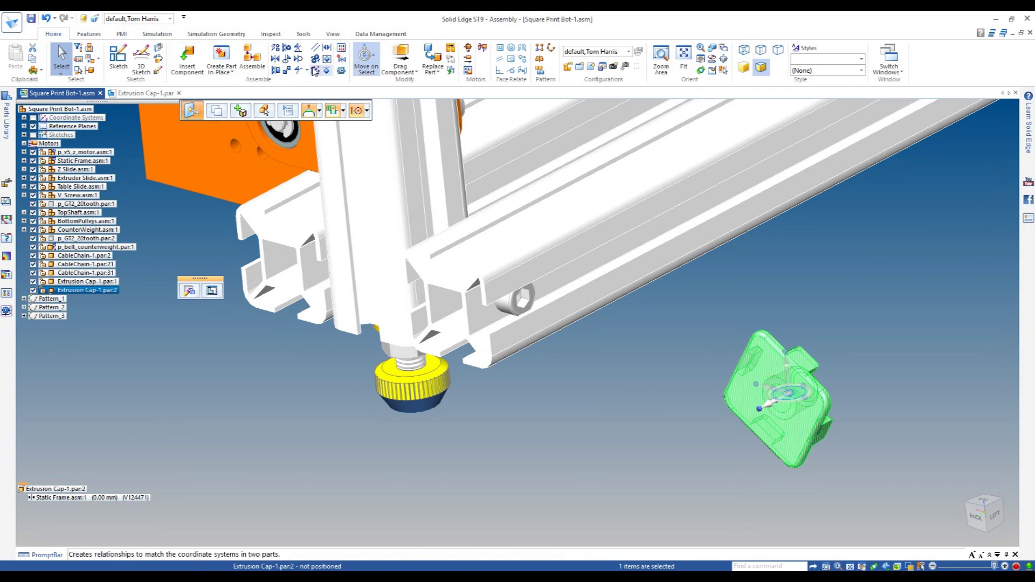
click(252, 56)
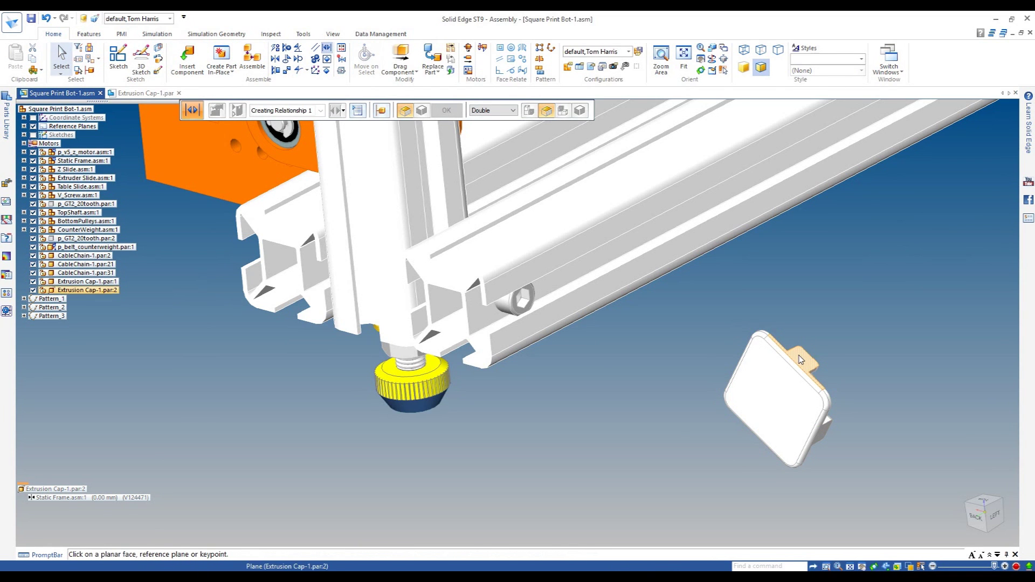
click(771, 437)
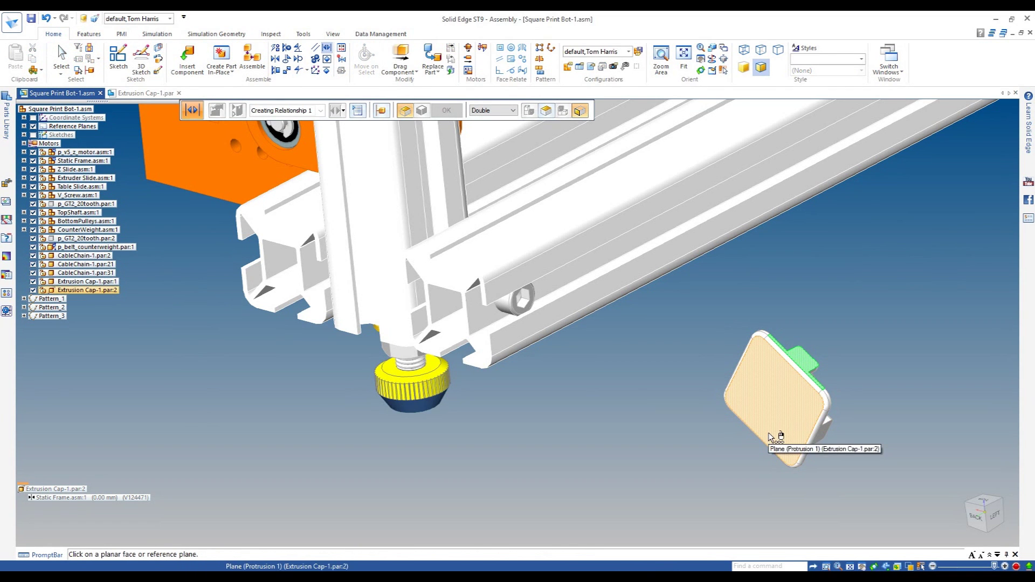
right_click(773, 437)
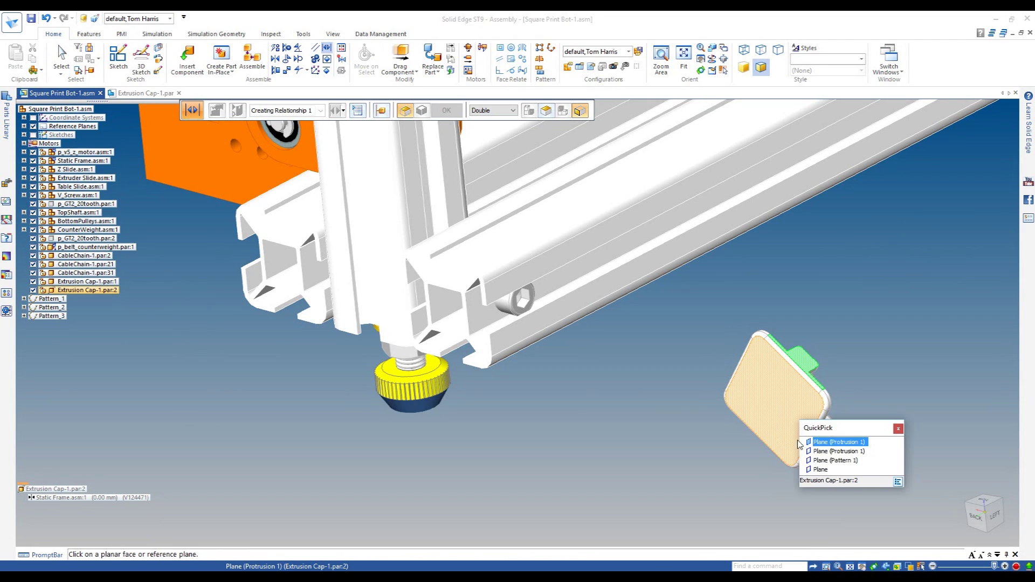
click(820, 470)
click(469, 250)
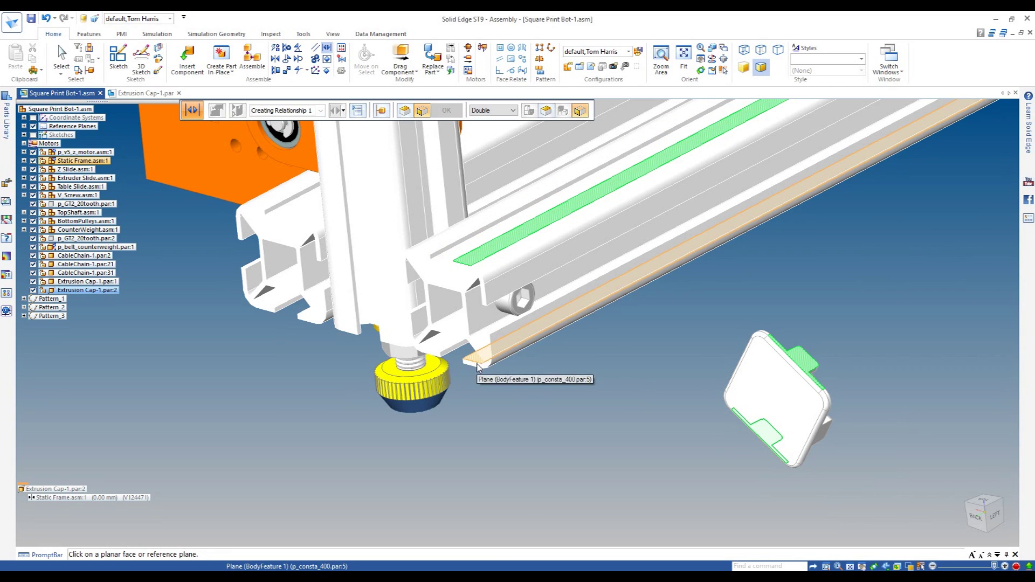
right_click(478, 367)
click(525, 393)
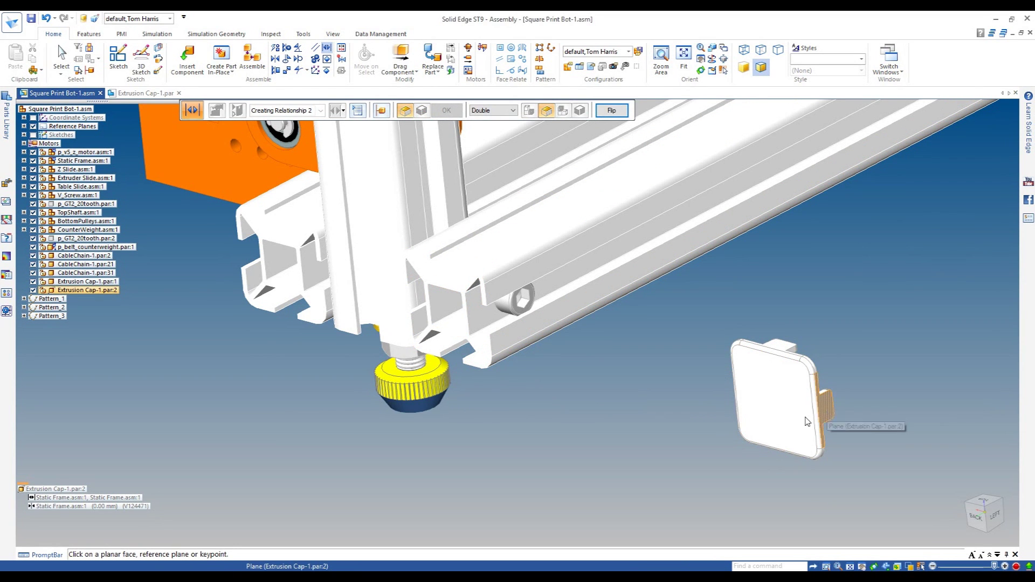
- Center the second cap's two side tab faces between the extrusion's side slot faces using a double Center-Plane relationship
click(820, 415)
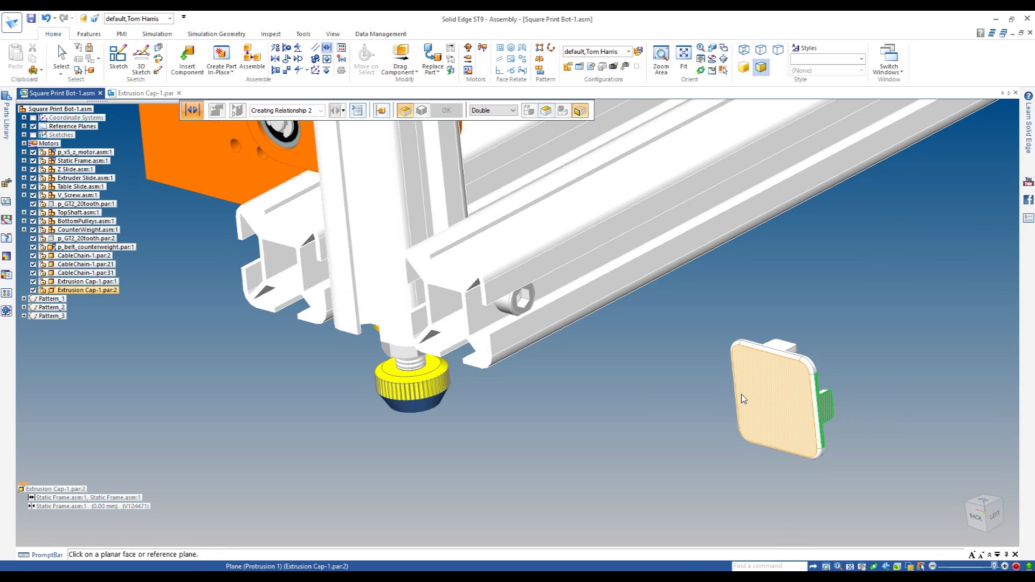
right_click(742, 398)
click(786, 413)
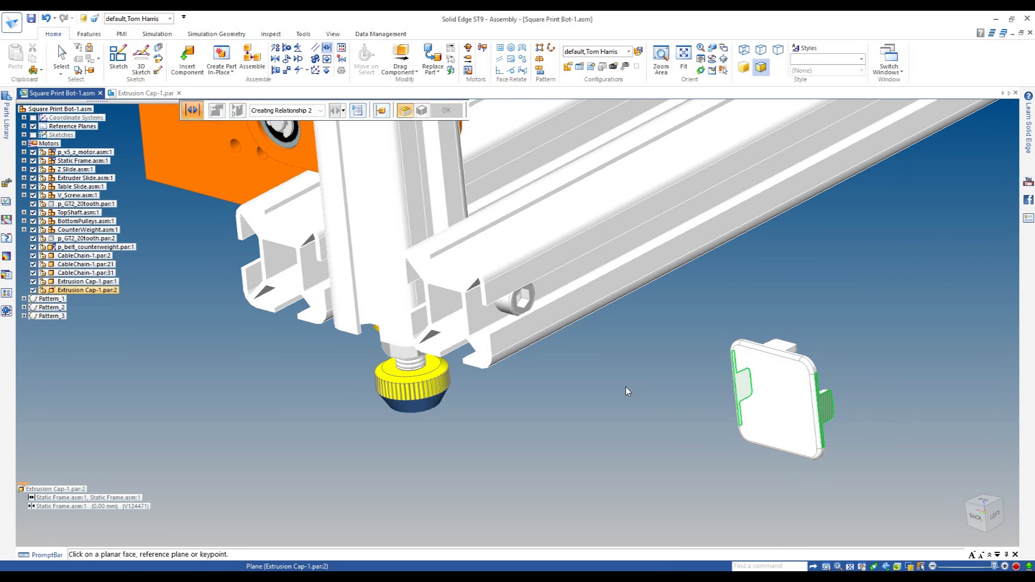
click(501, 345)
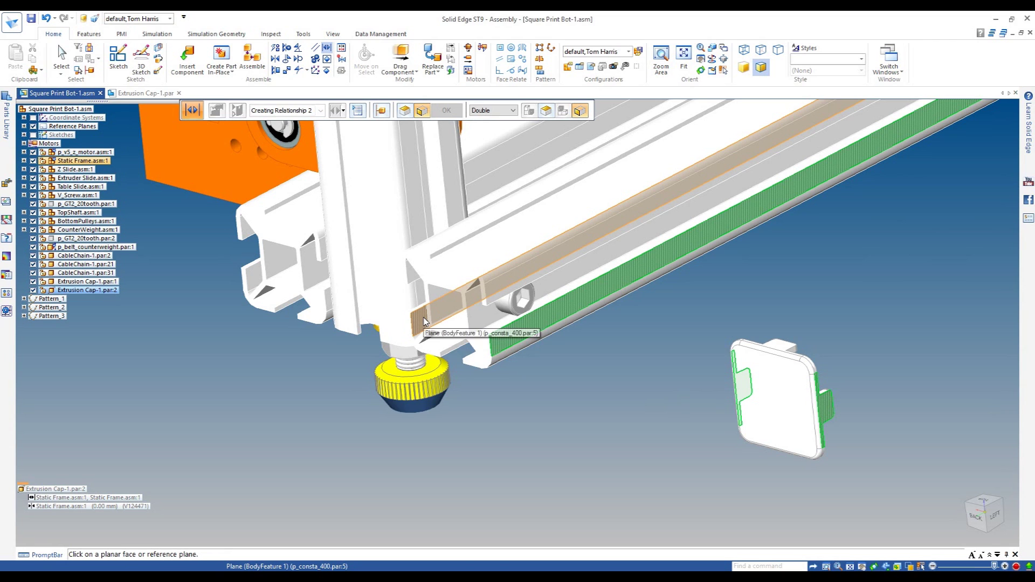
right_click(425, 322)
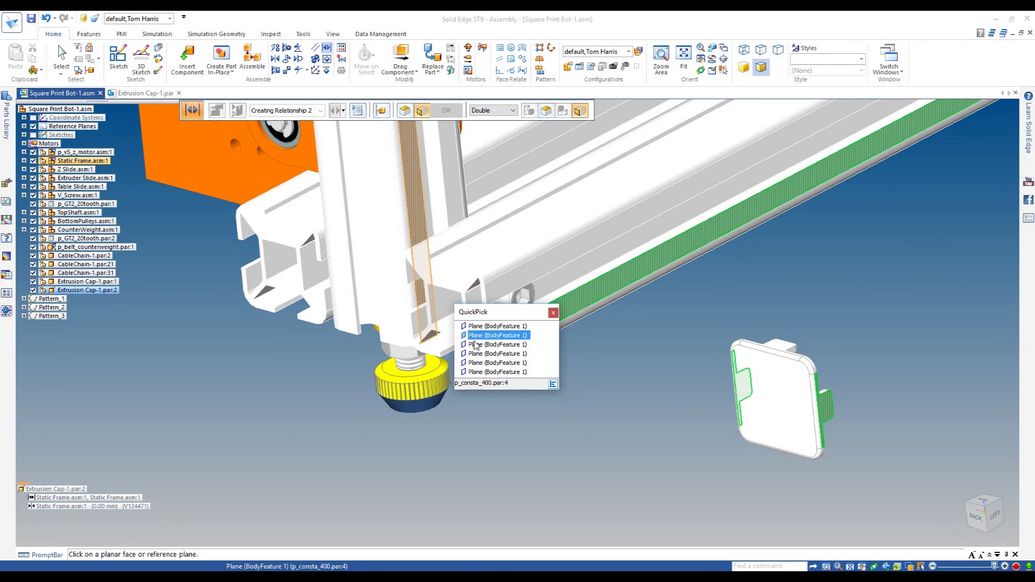
click(475, 345)
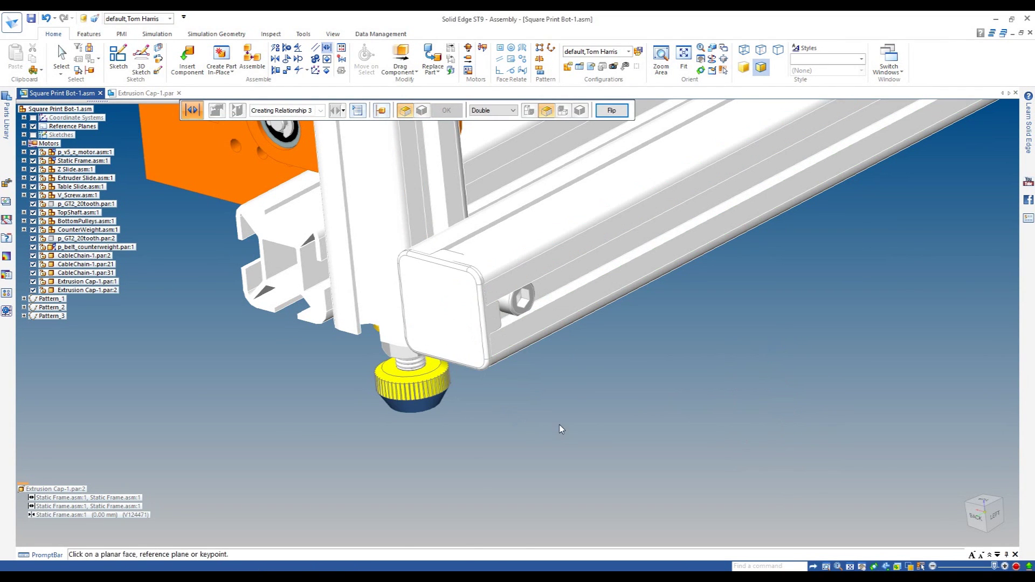
key(Escape)
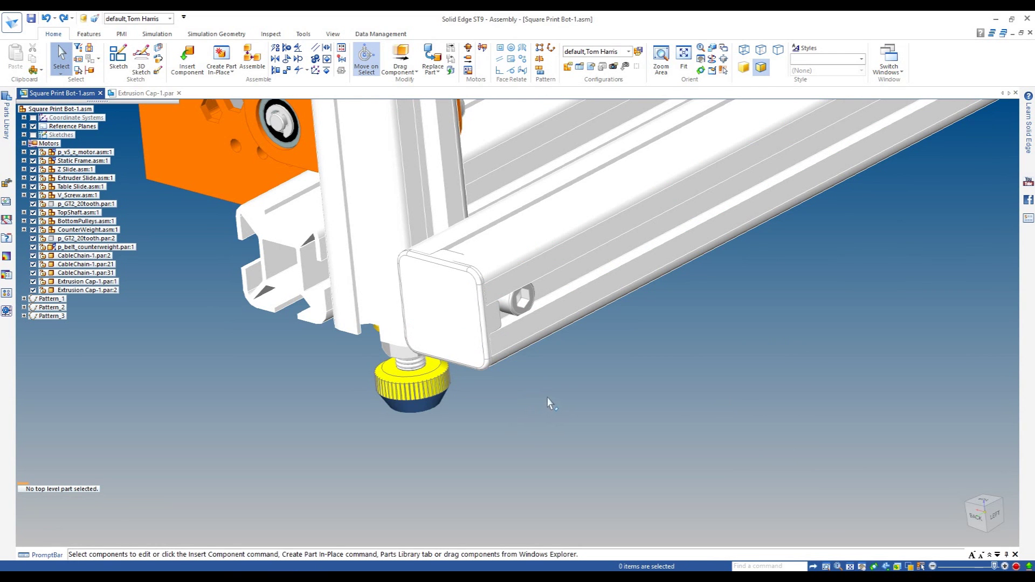
- Duplicate both extrusion caps using the lower frame extrusion as the source component and its matching occurrences as target locations
scroll(429, 426, down, 5)
middle_drag(480, 435, 474, 378)
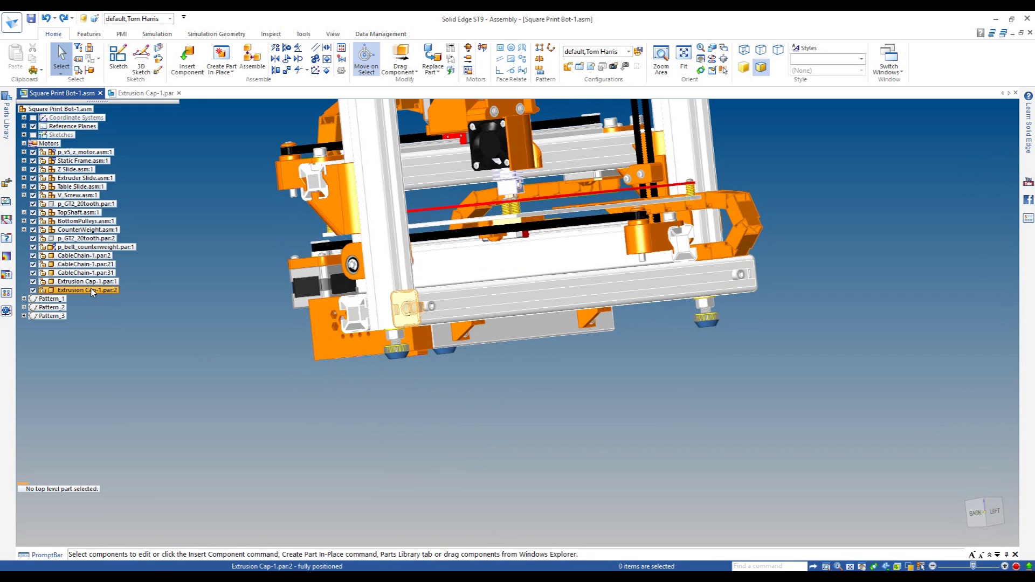
click(93, 290)
ctrl+click(86, 281)
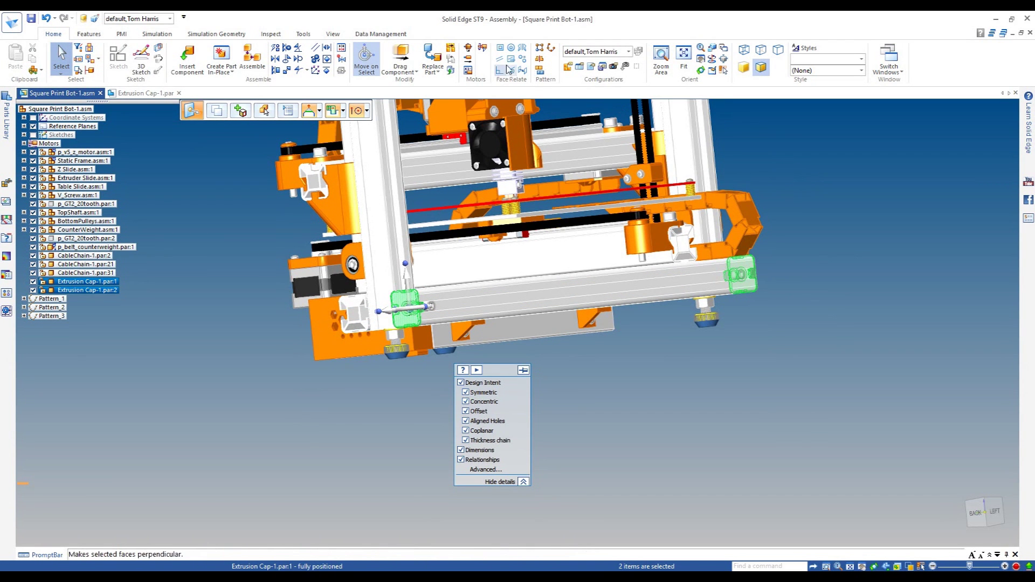
click(539, 70)
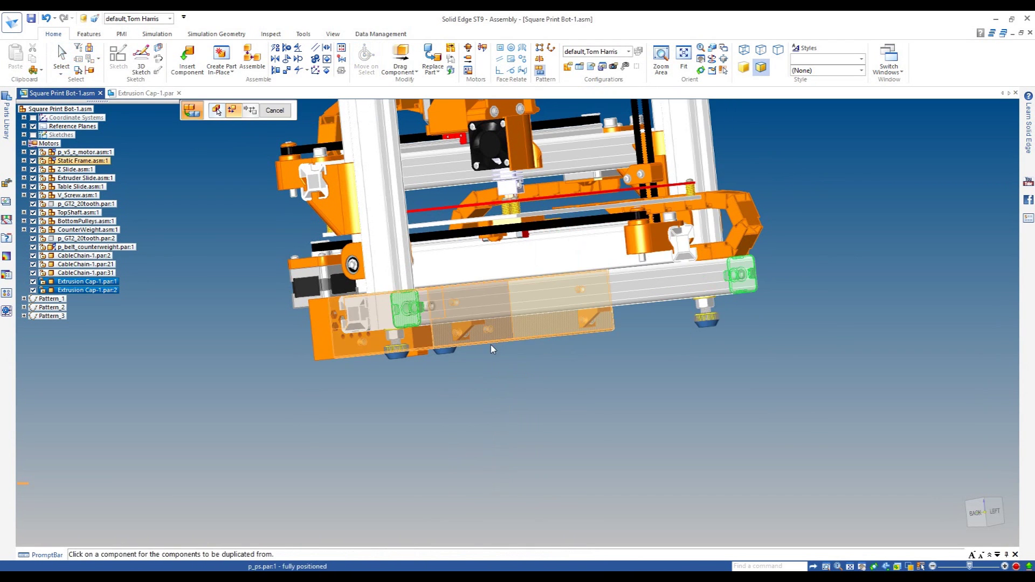
click(492, 293)
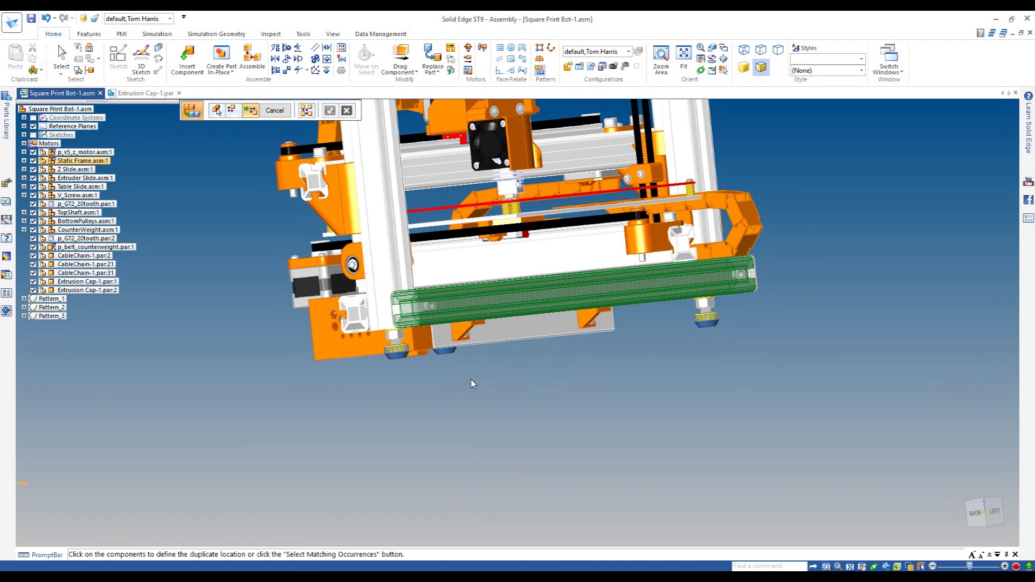
click(307, 110)
- Exclude the two vertical frame extrusions from the duplicate locations and create the cap duplicates on the remaining extrusions
middle_drag(481, 430, 429, 435)
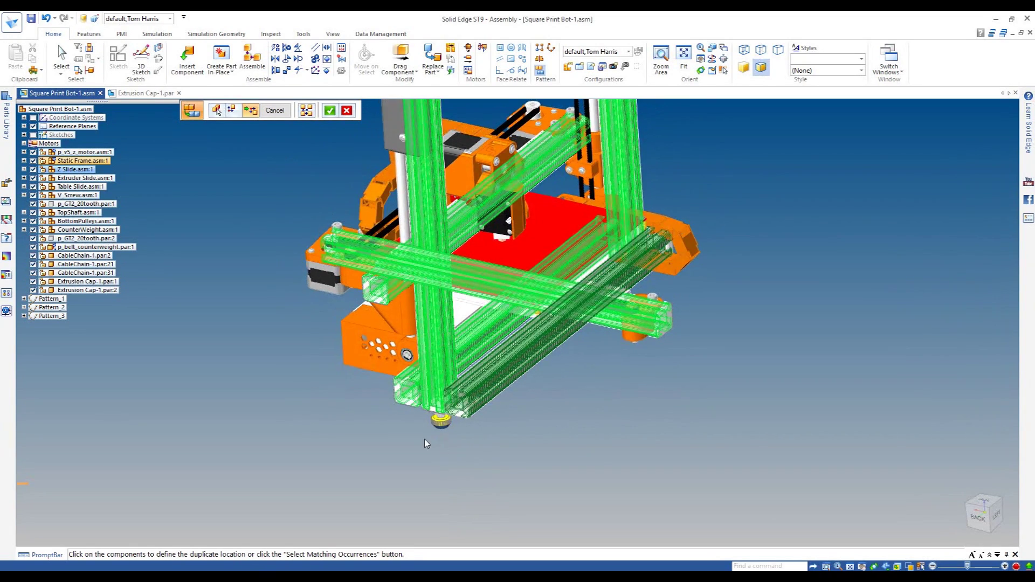
scroll(424, 439, up, 5)
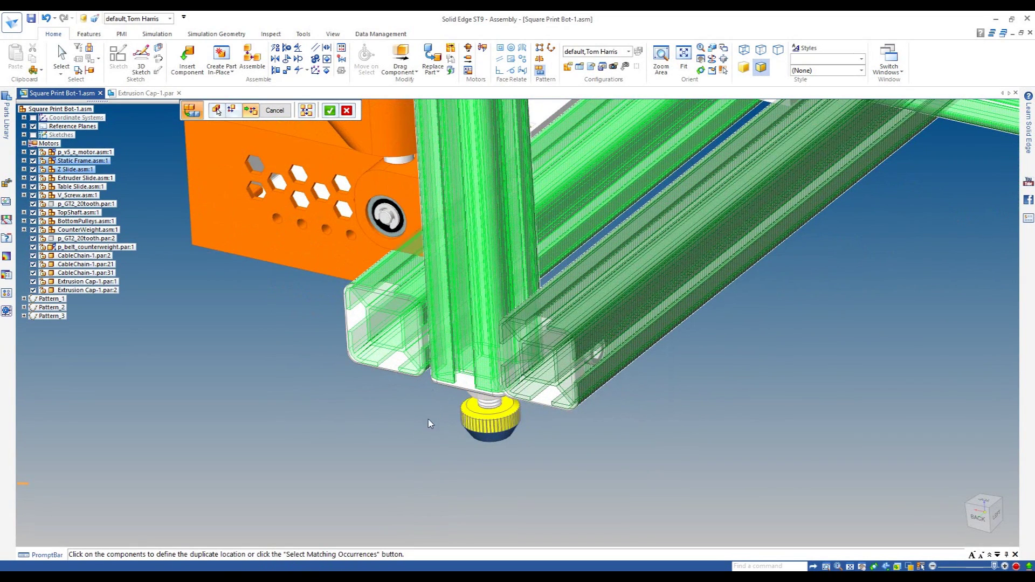
click(470, 285)
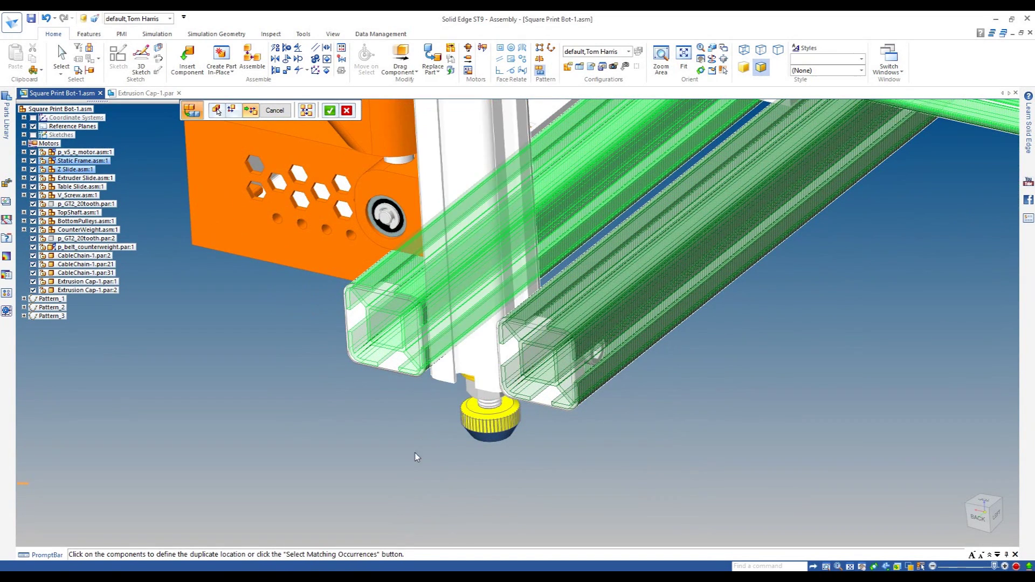
scroll(415, 453, down, 6)
click(671, 143)
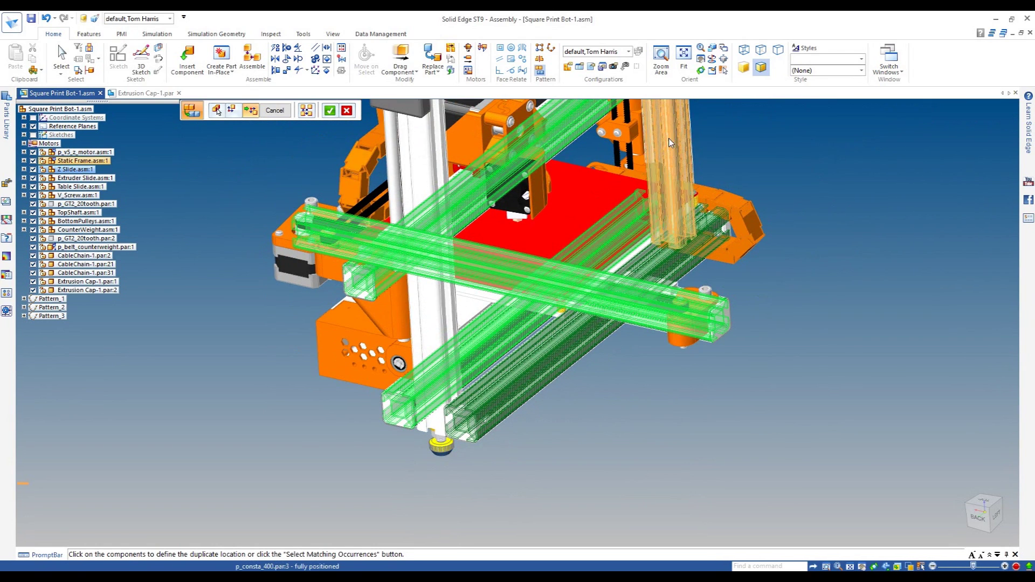
middle_drag(619, 442, 606, 425)
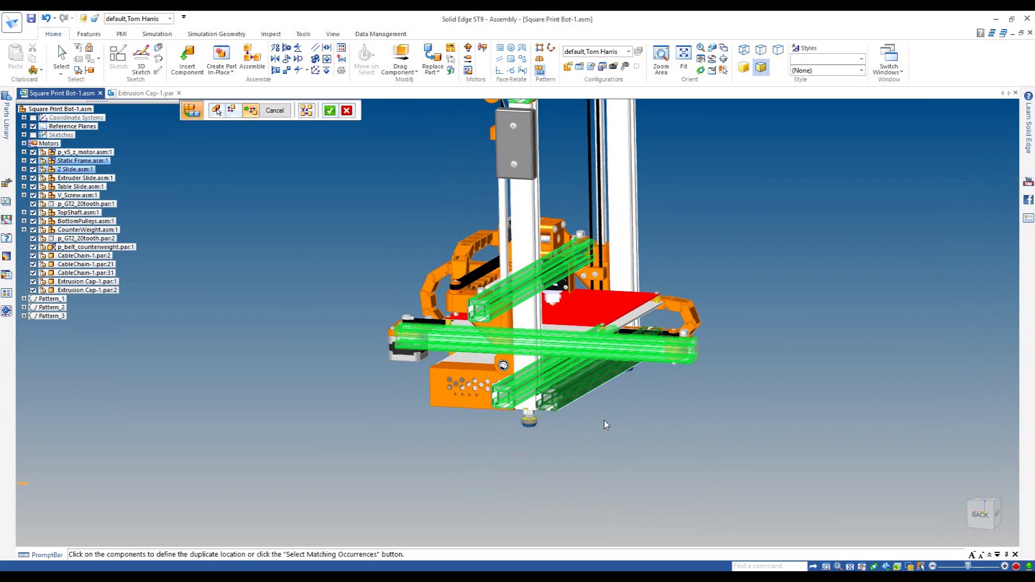
click(329, 110)
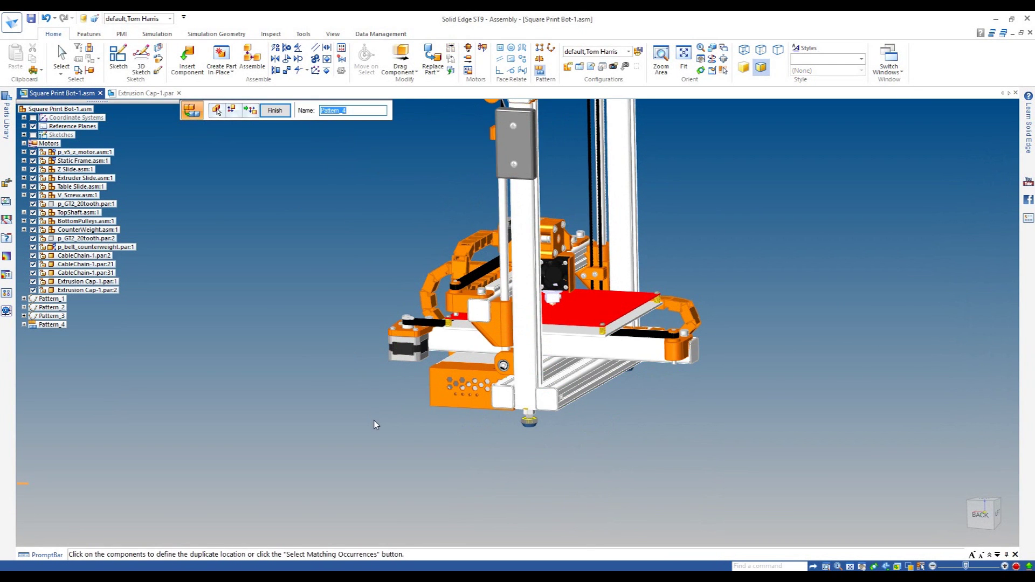
key(Escape)
scroll(405, 411, down, 2)
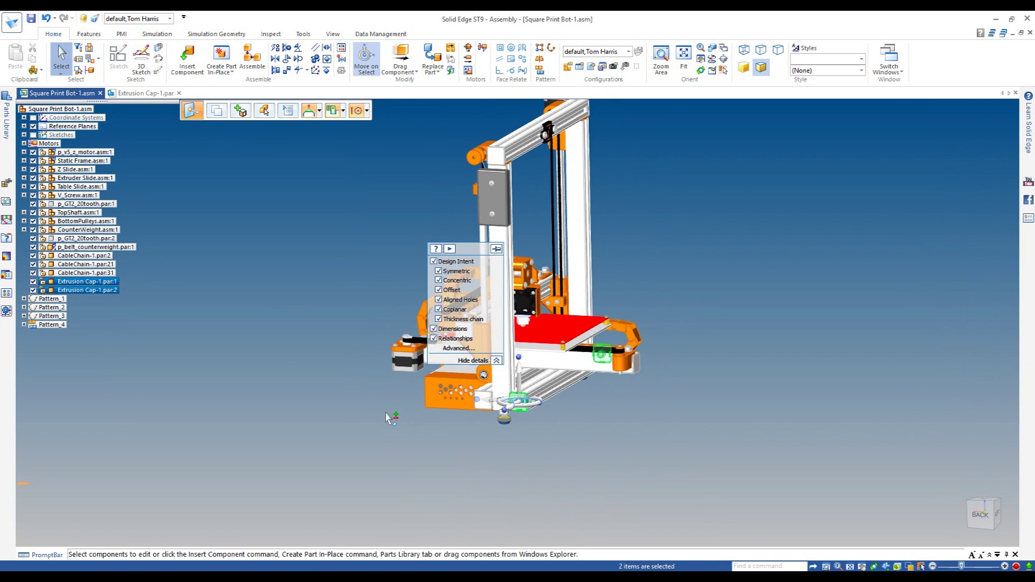
key(Escape)
- Check the Table Slide's ExtrudeZ offset relationship to the Extruder Slide and save the assembly
middle_drag(414, 408, 658, 405)
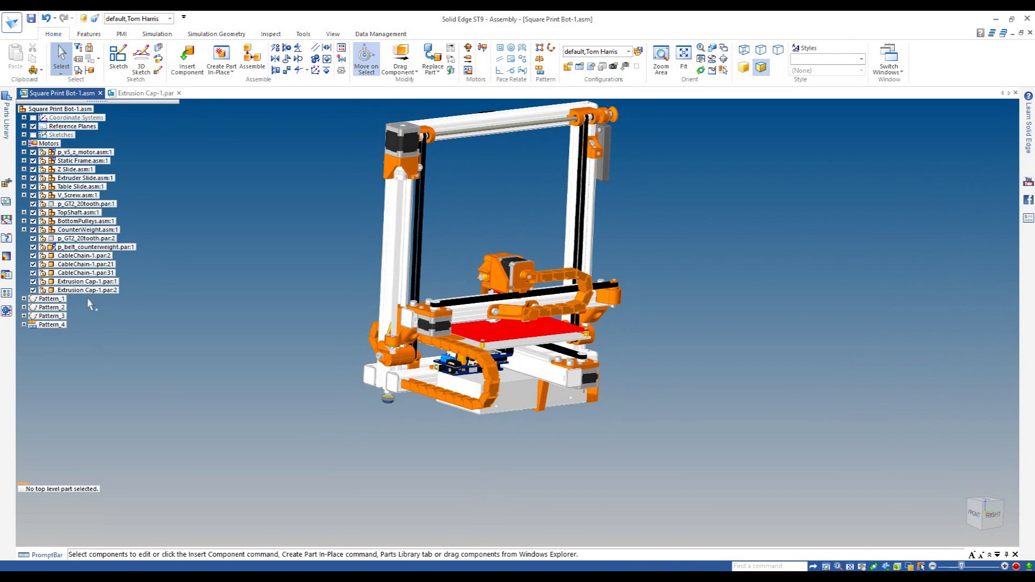
click(78, 187)
click(101, 515)
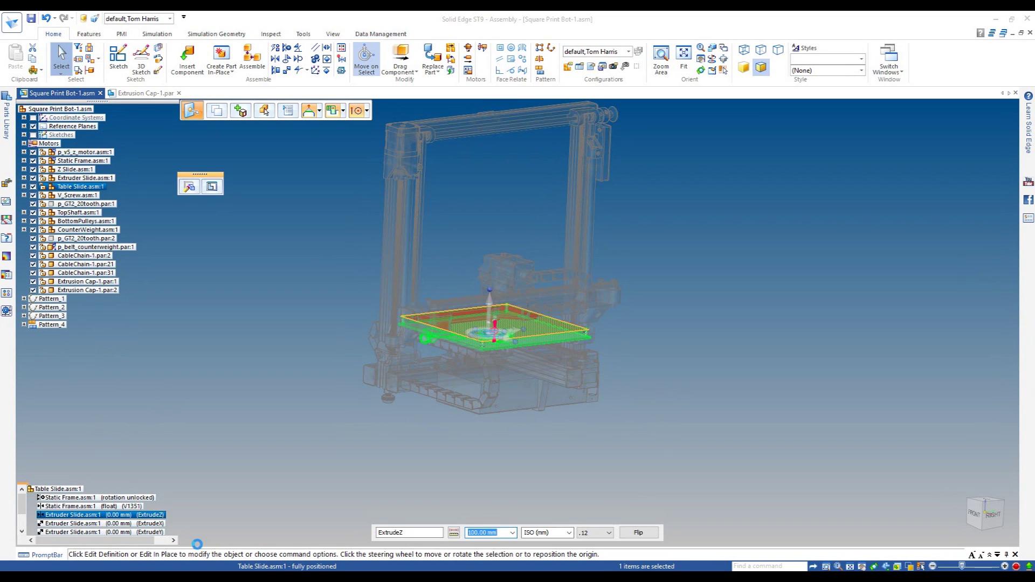
click(306, 418)
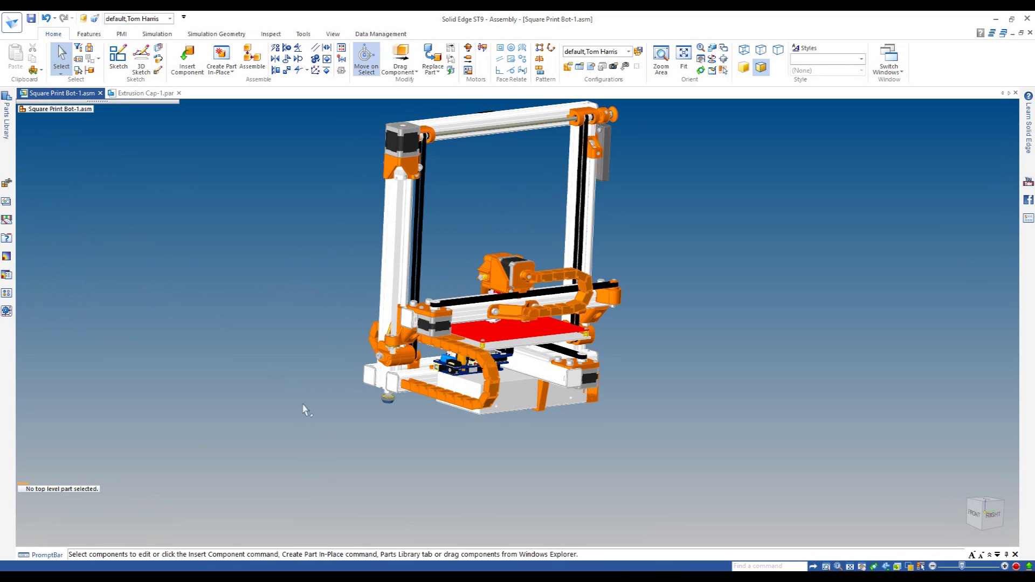
key(ctrl+z)
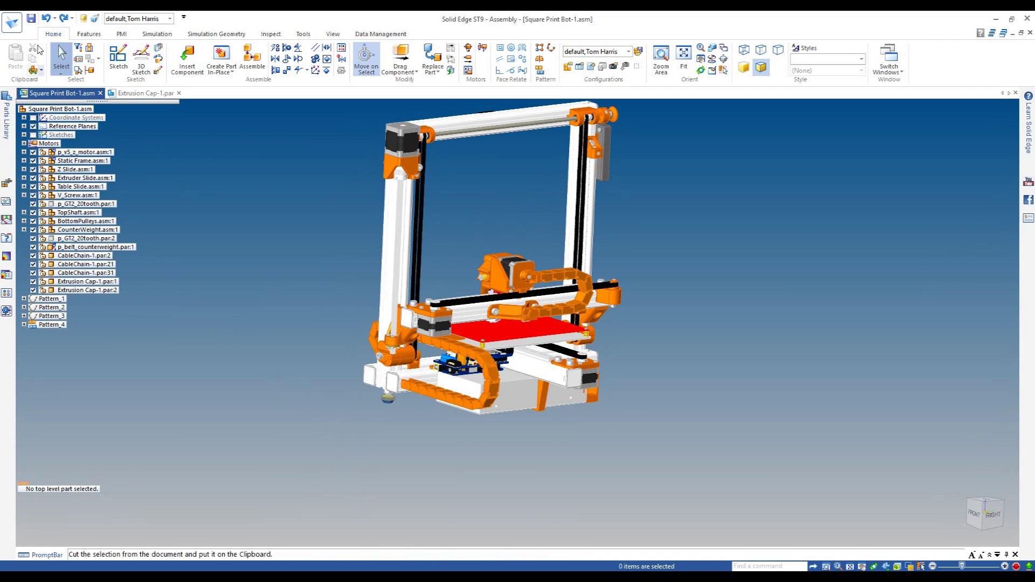
click(31, 19)
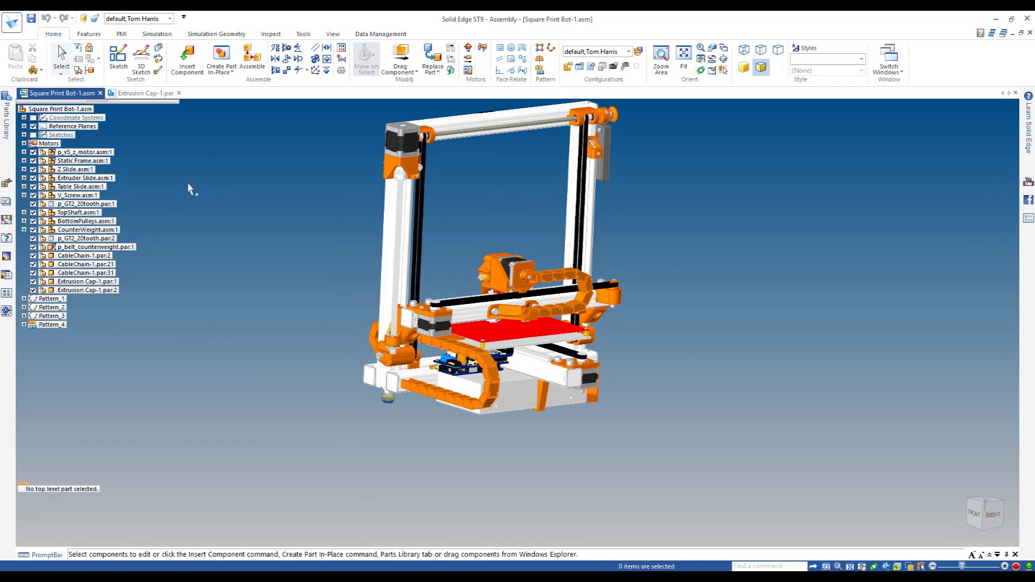
- Isolate the levelling foot under the frame, keeping only its threaded screw, yellow knurled knob and blue pad
middle_drag(347, 401, 389, 379)
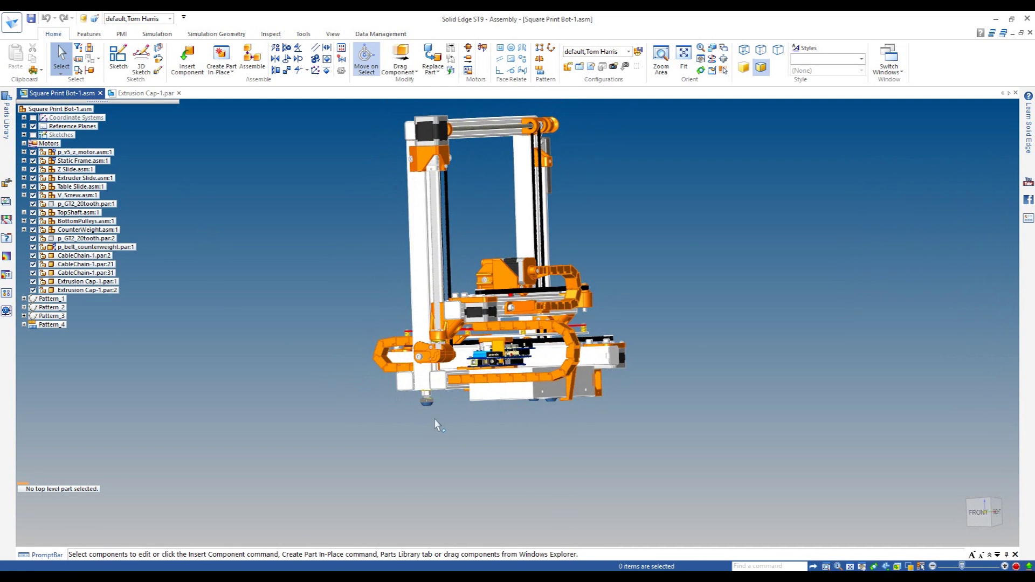
scroll(432, 415, up, 6)
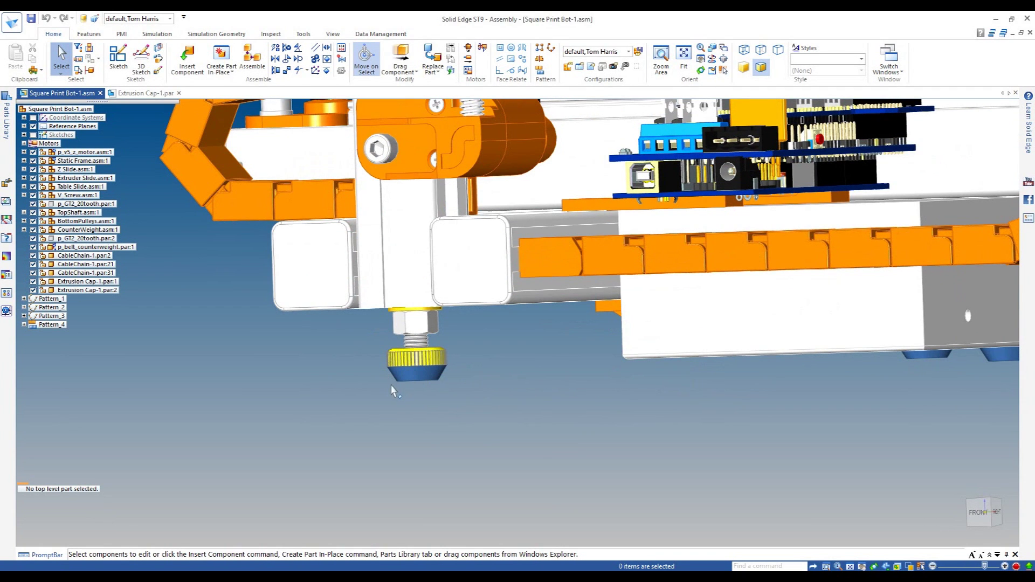
click(420, 359)
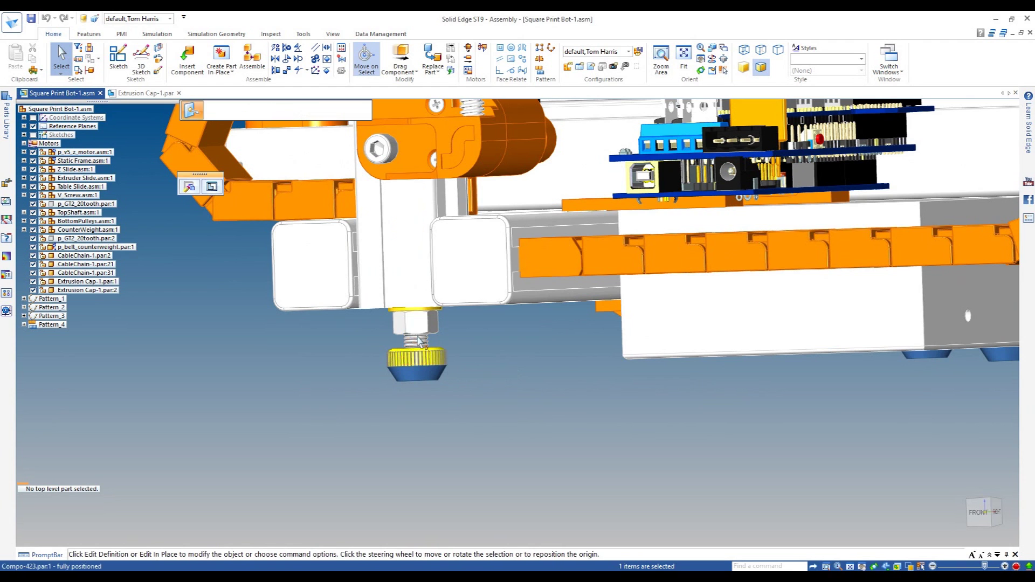
right_click(432, 377)
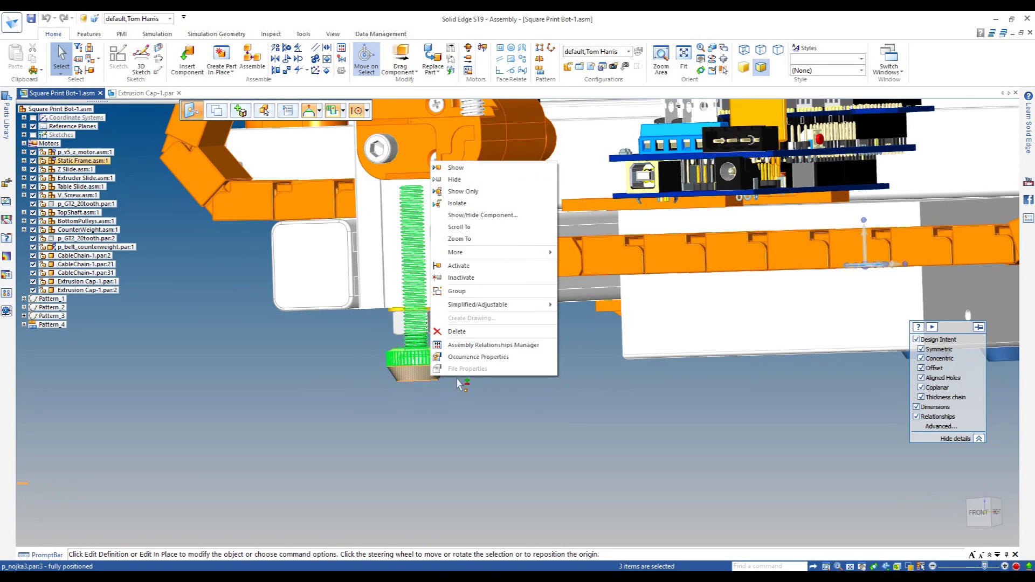
click(462, 203)
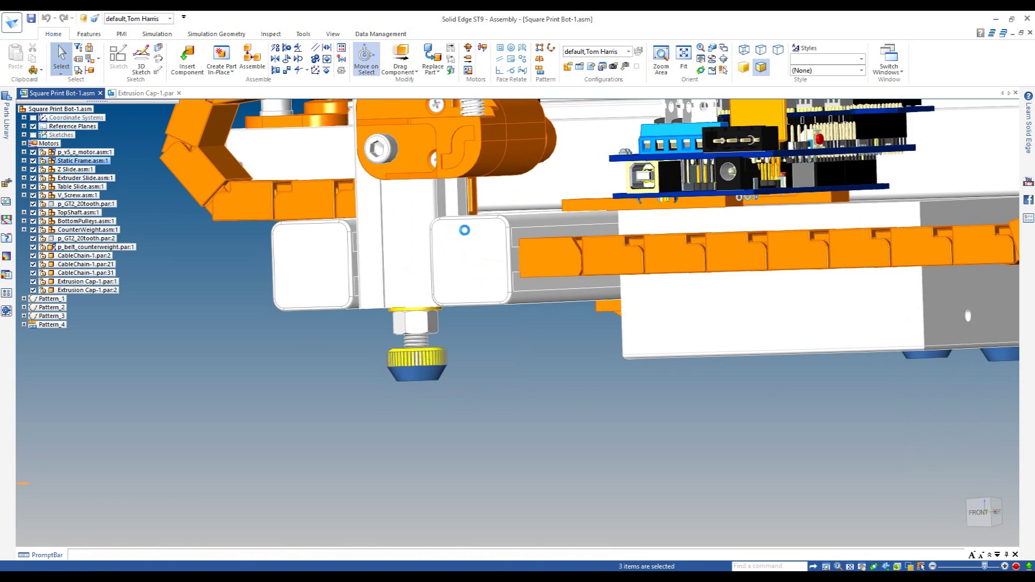
middle_drag(468, 354, 467, 402)
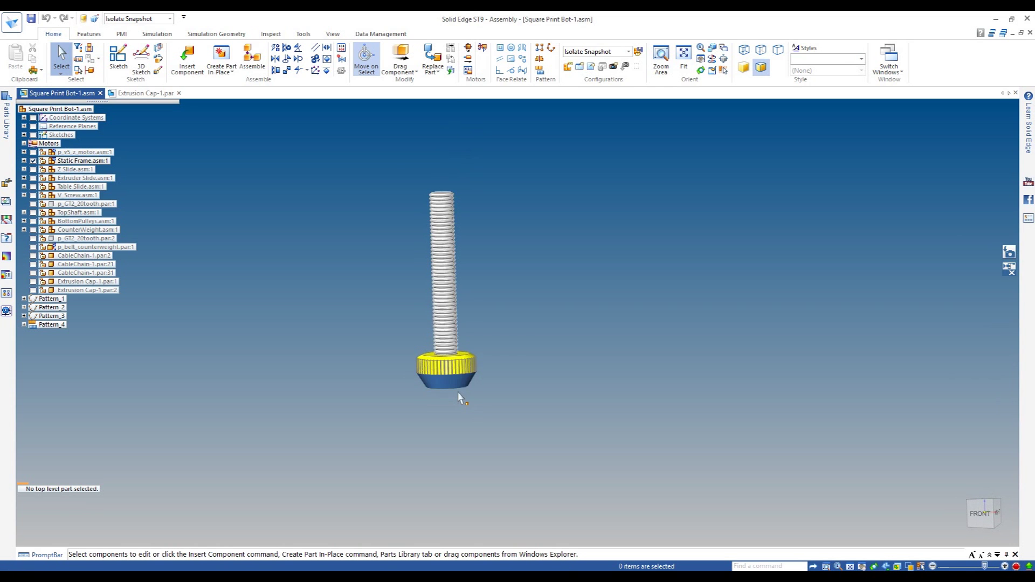
scroll(459, 399, up, 3)
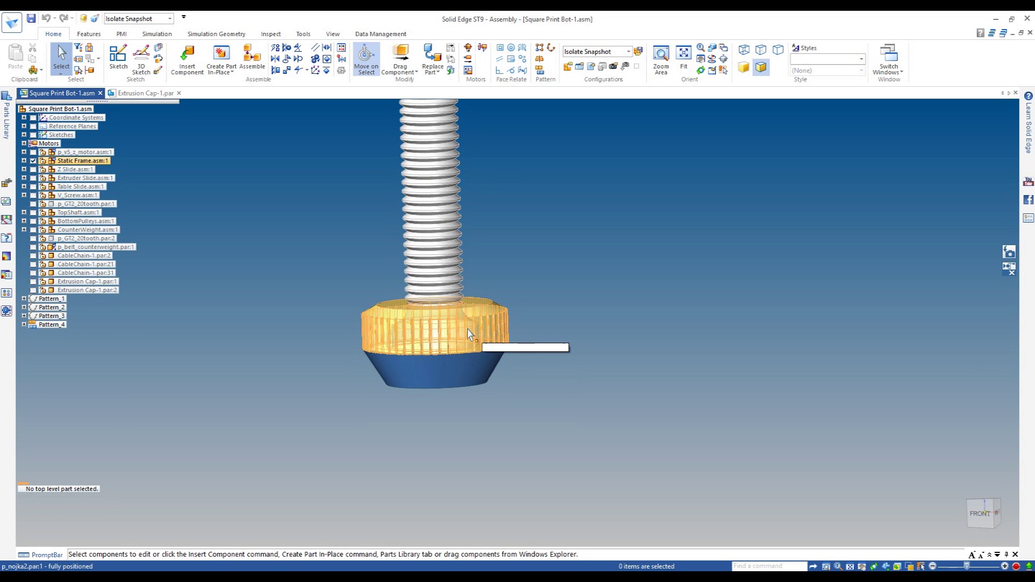
- Hide the threaded screw and open the blue foot pad, p_nojka3.par, for in-place editing
right_click(441, 287)
click(490, 292)
right_click(491, 294)
click(504, 323)
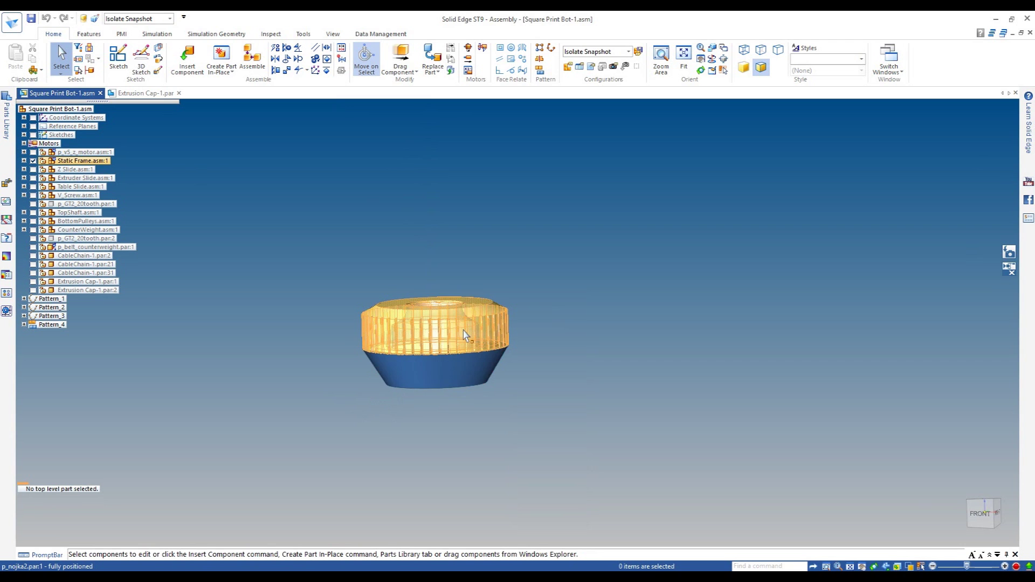
click(459, 371)
right_click(459, 372)
double_click(532, 381)
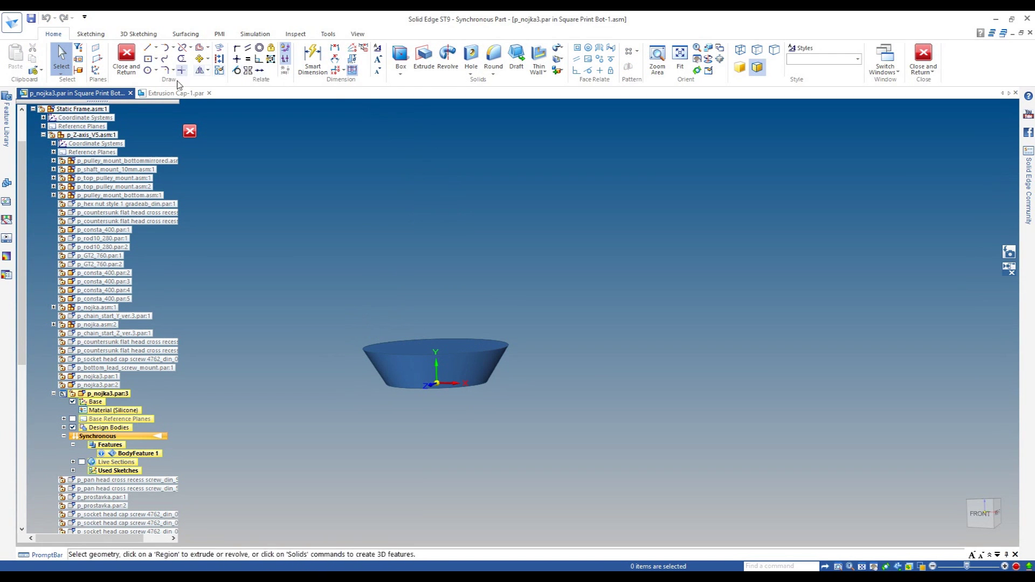
- Sketch a 2 mm diameter circle near the pad's upper rim, locked to the vertical base plane through its center
click(147, 70)
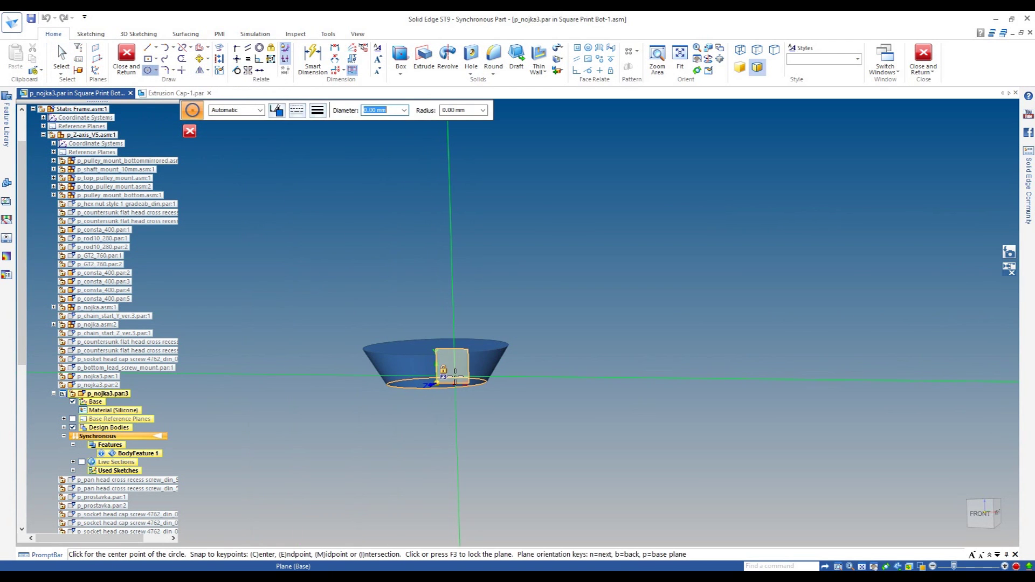
key(F3)
scroll(383, 343, up, 5)
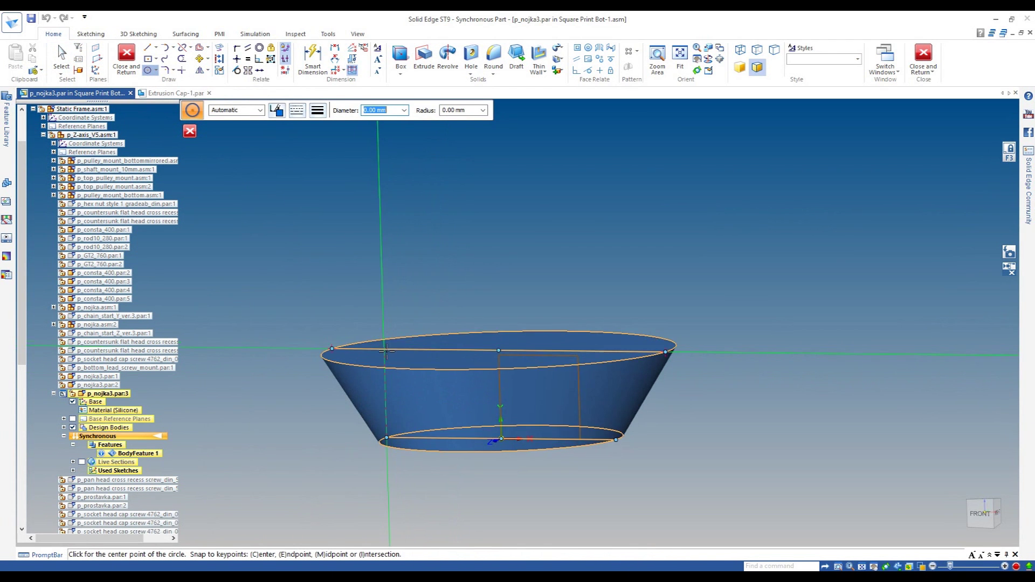
scroll(383, 344, up, 3)
click(378, 338)
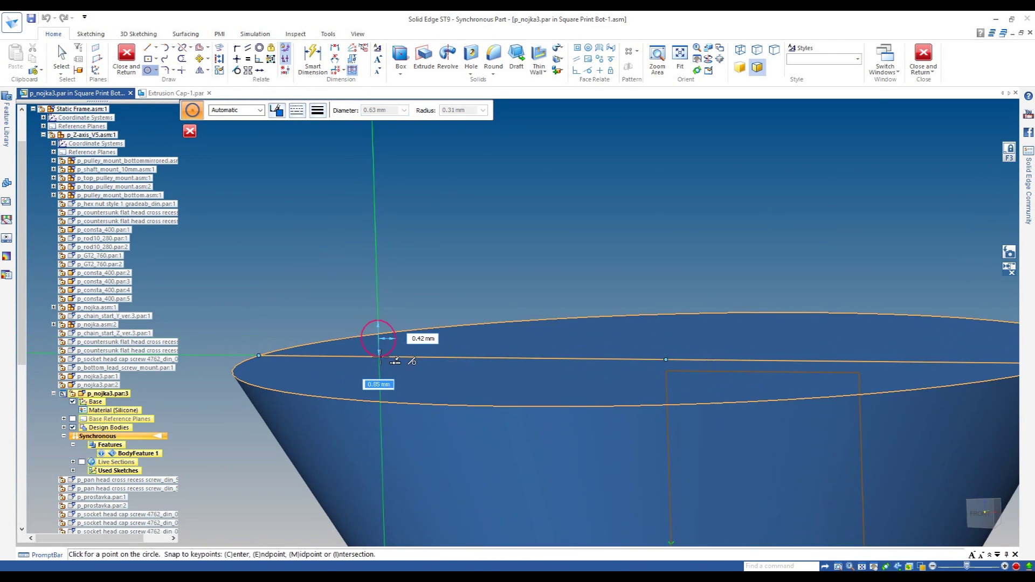
text(2)
key(Return)
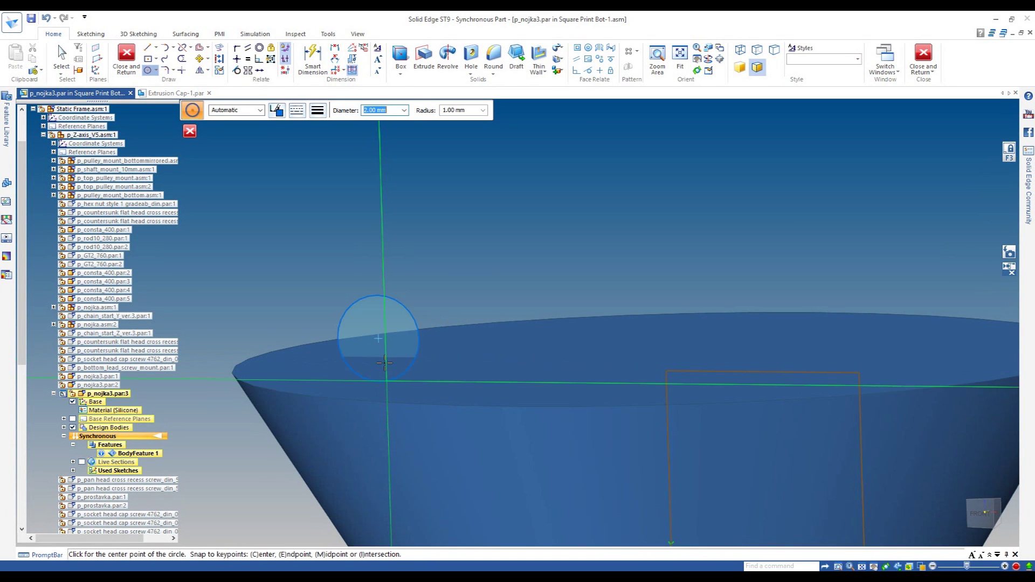
- Dimension the circle's diameter and set the vertical distance between its center and the pad's upper rim to 0.75 mm
key(Escape)
right_click(423, 204)
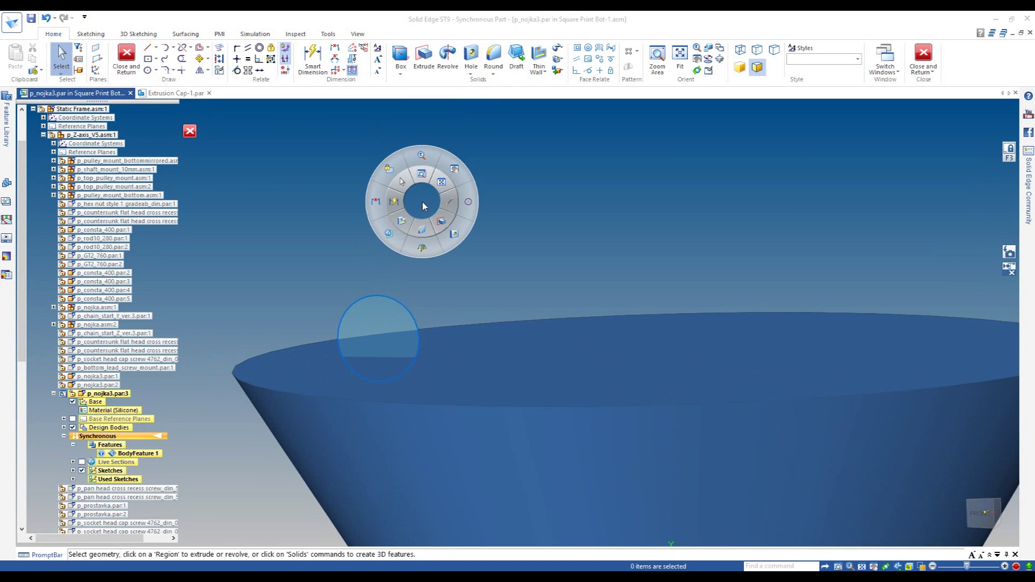
click(401, 200)
click(411, 310)
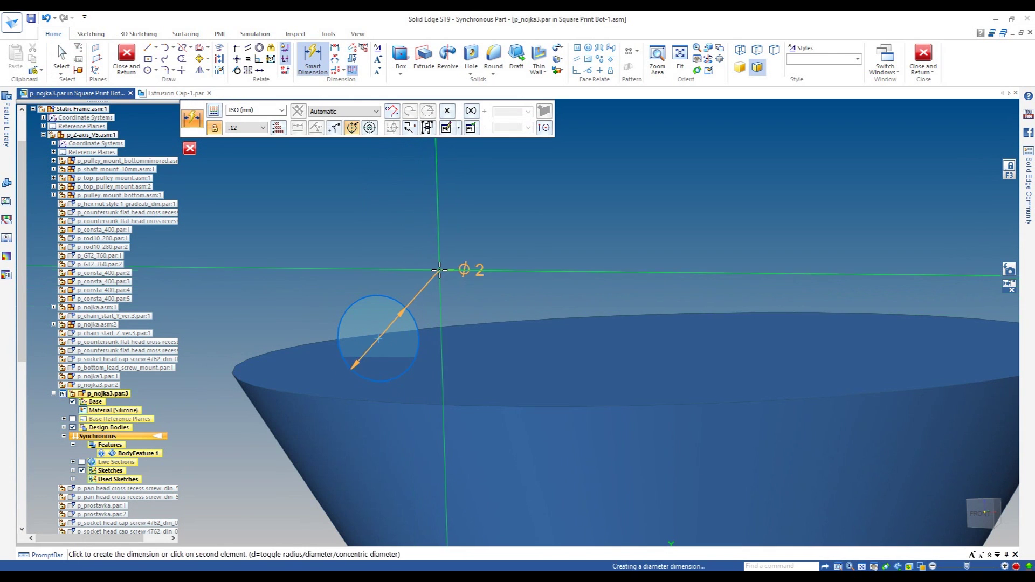
click(441, 270)
click(342, 317)
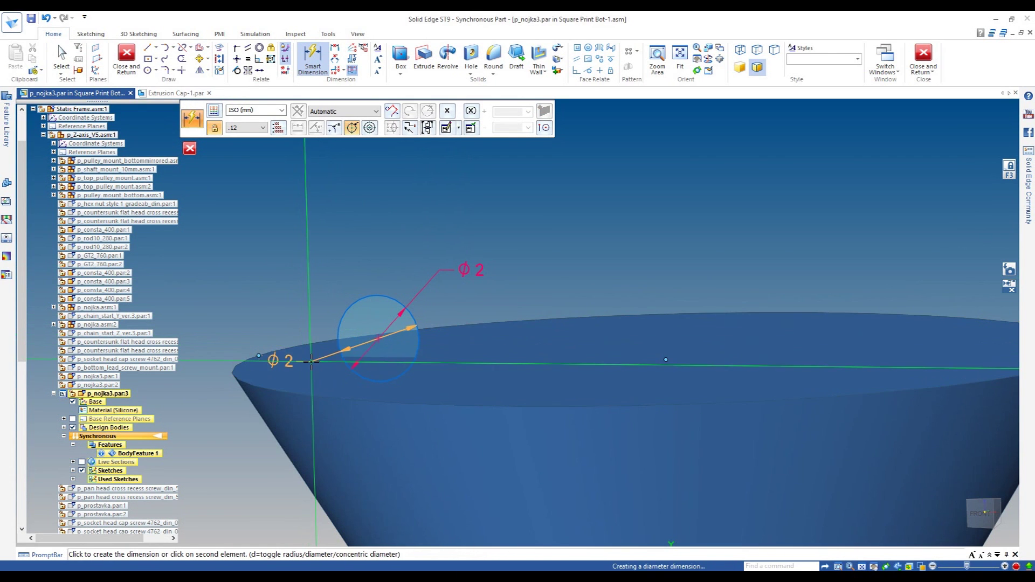
click(259, 355)
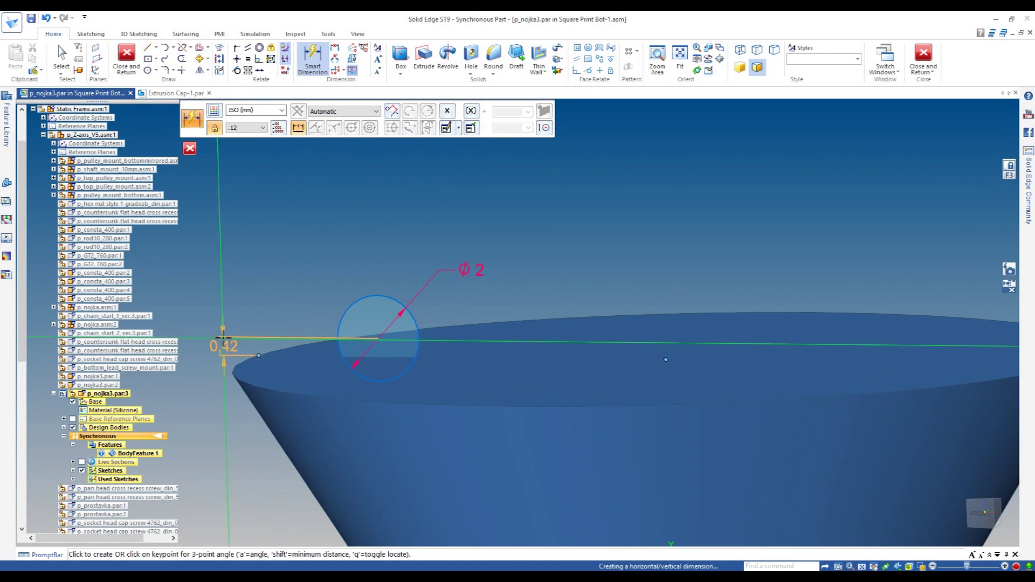
click(224, 318)
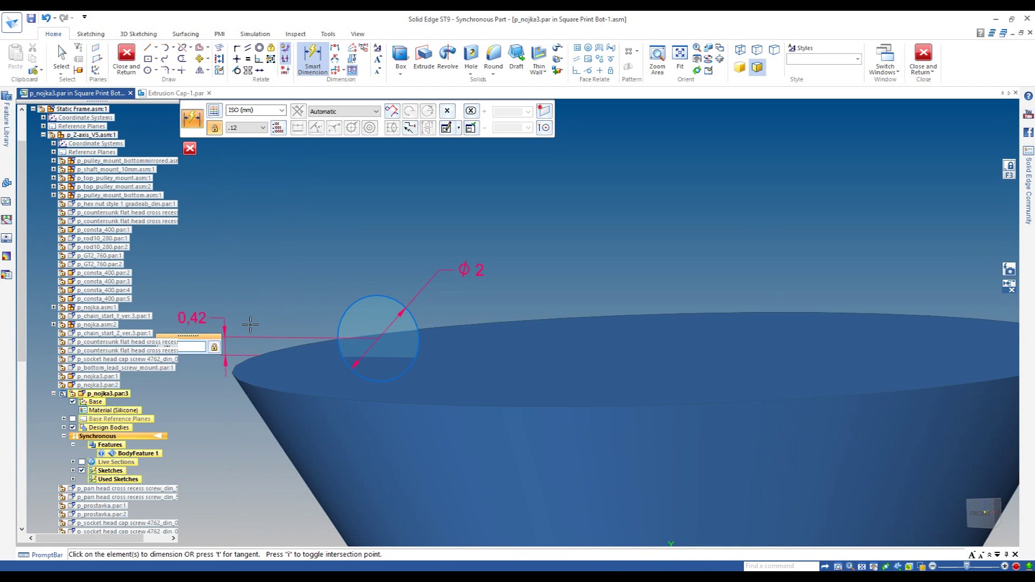
text(0,75)
key(Return)
scroll(489, 305, down, 3)
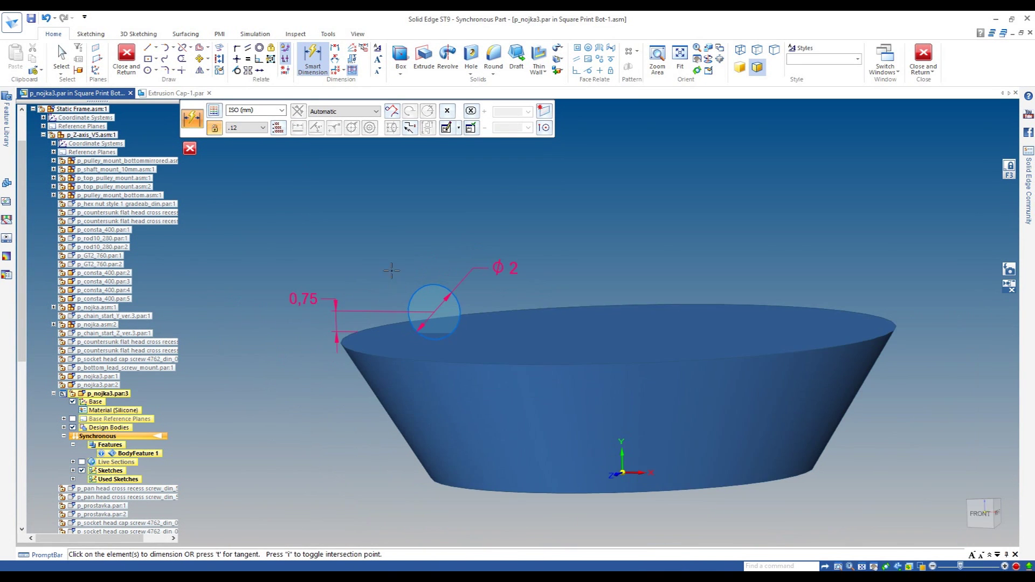
- Revolve the circle 360° about the pad's vertical center axis as added material and save all documents
middle_drag(410, 265, 407, 290)
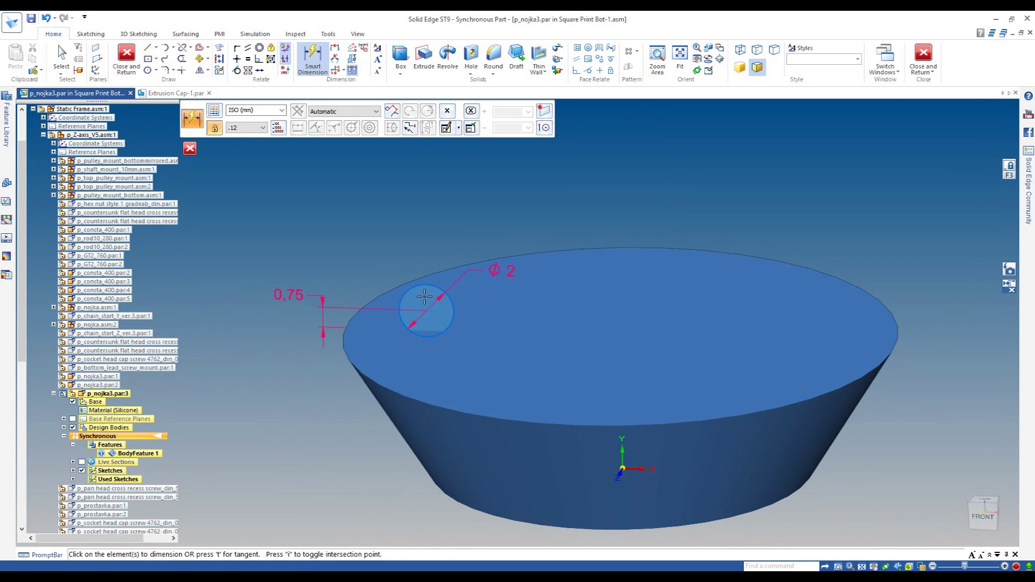
key(Escape)
click(421, 305)
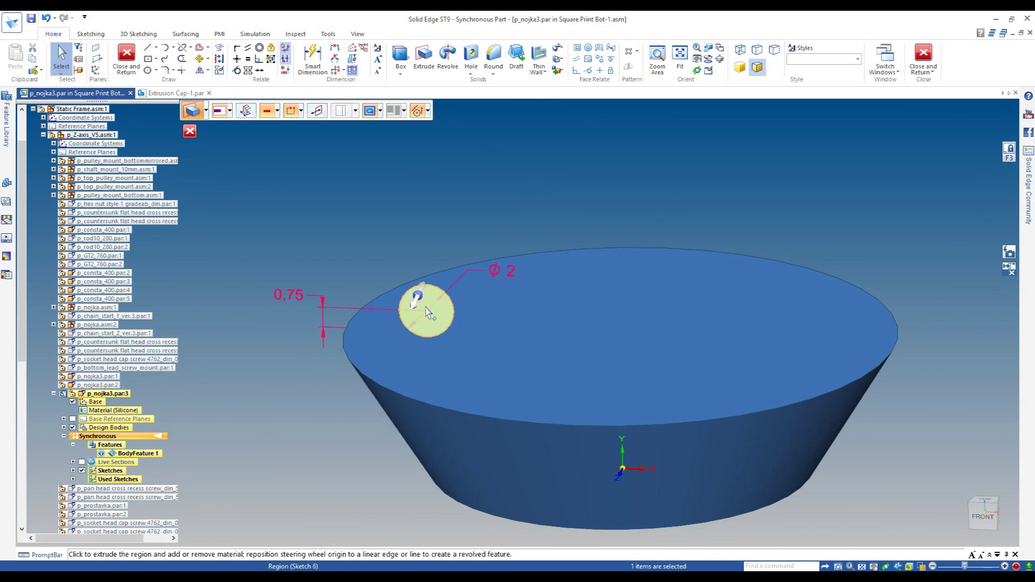
drag(419, 296, 452, 420)
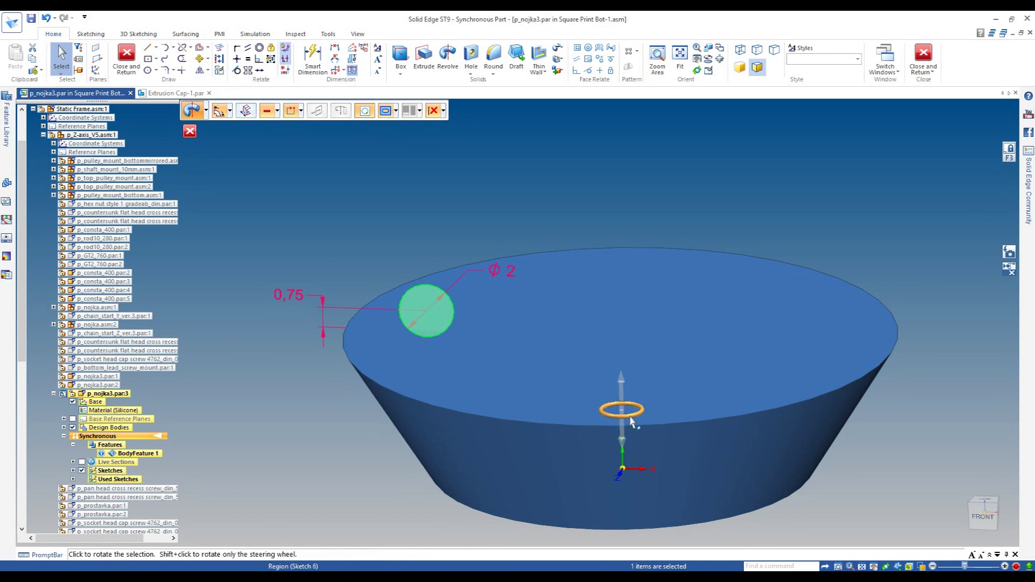
click(644, 412)
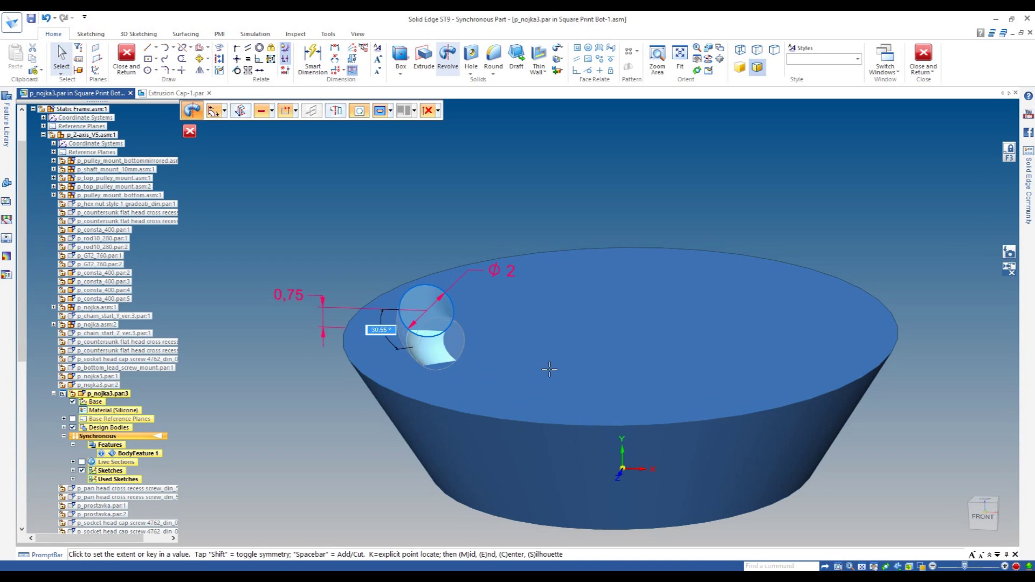
key(space)
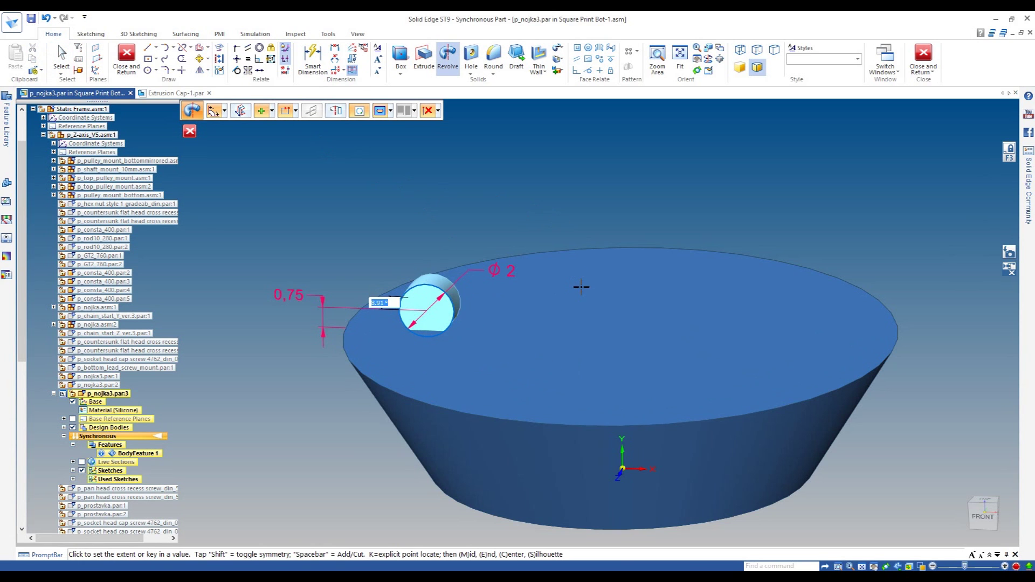
text(360)
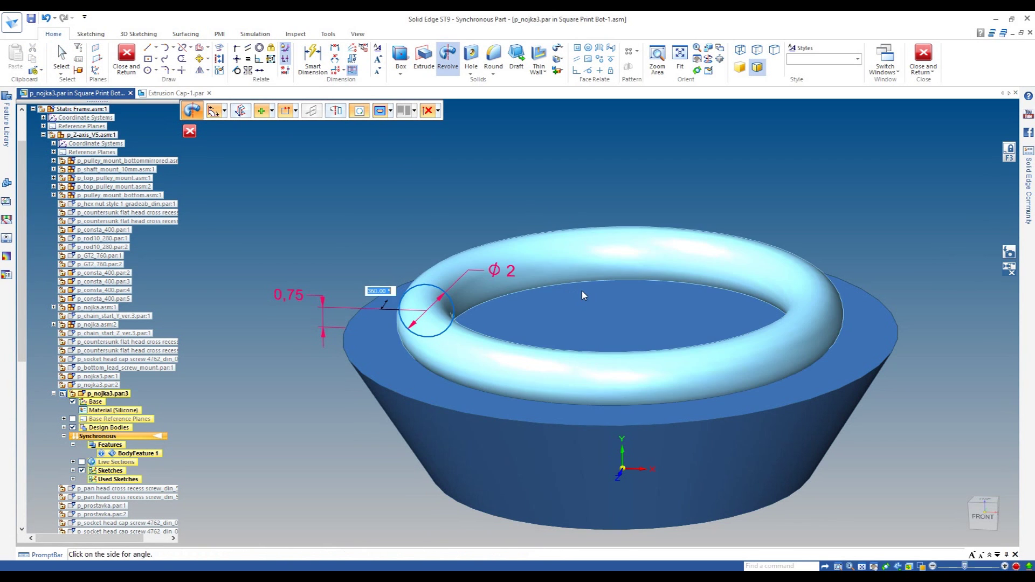
key(Return)
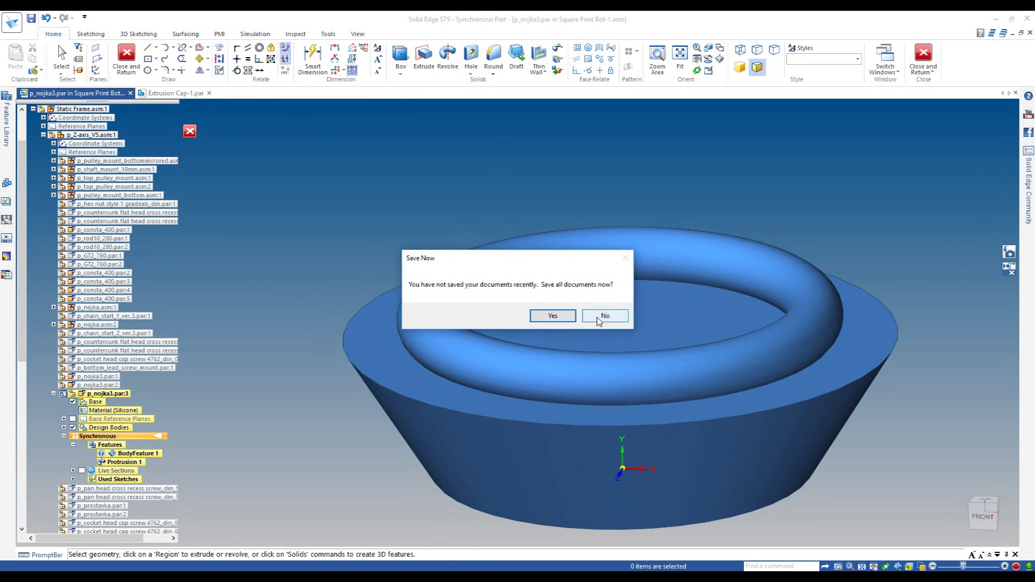
click(566, 320)
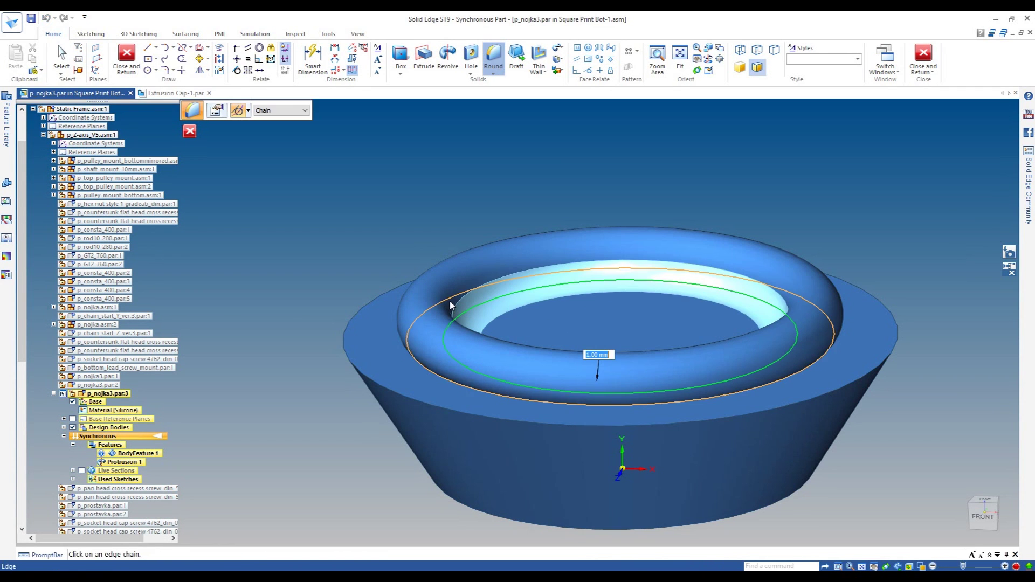
- Round the inner and outer edges where the ring meets the pad's upper face with a 0.25 mm radius
text(0.25)
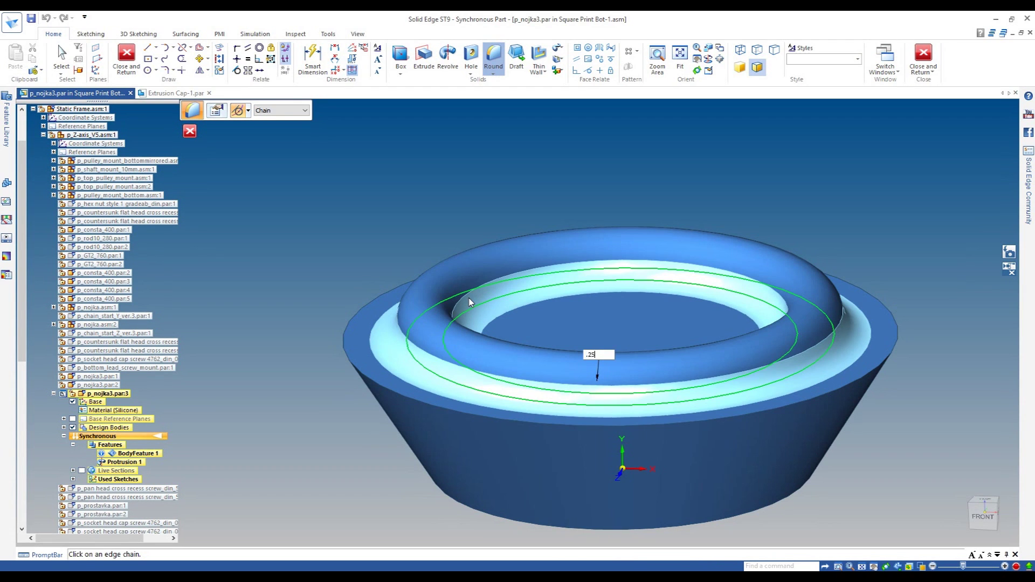
key(Return)
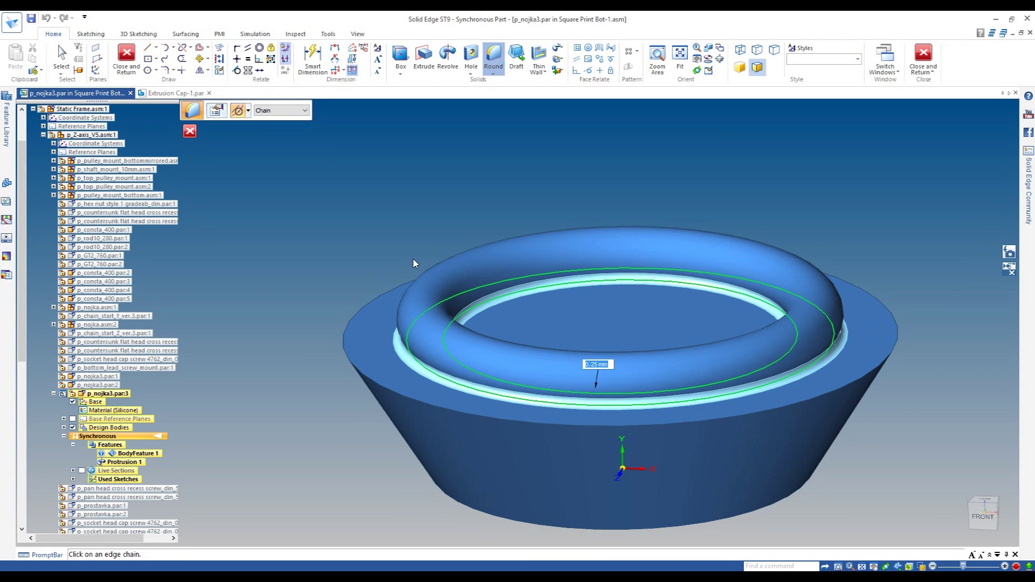
mouse_move(330, 354)
middle_down()
mouse_move(348, 326)
mouse_move(349, 376)
middle_up()
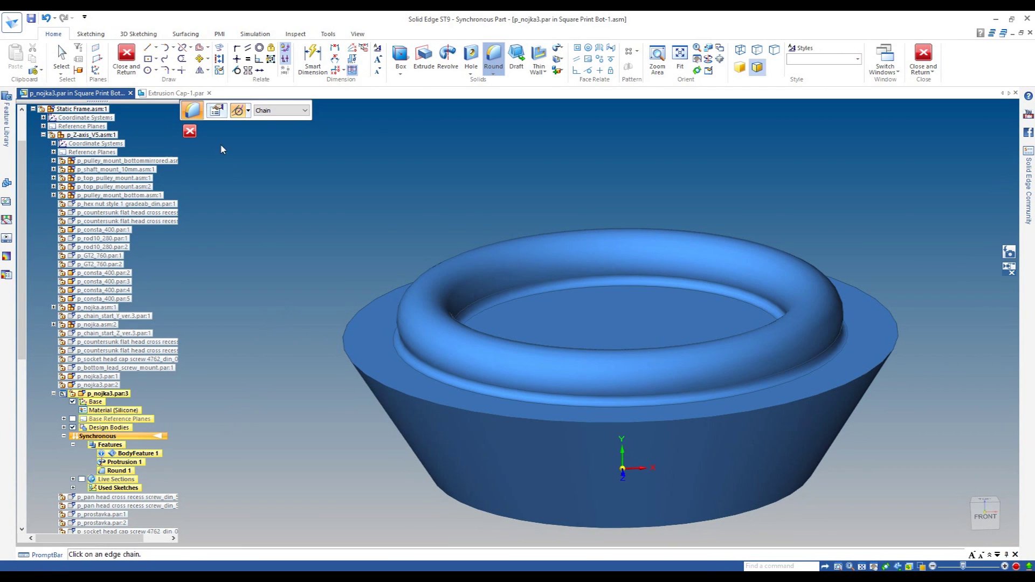
- Show the knurled knob around the edited pad and examine how the ring sits inside it
click(191, 132)
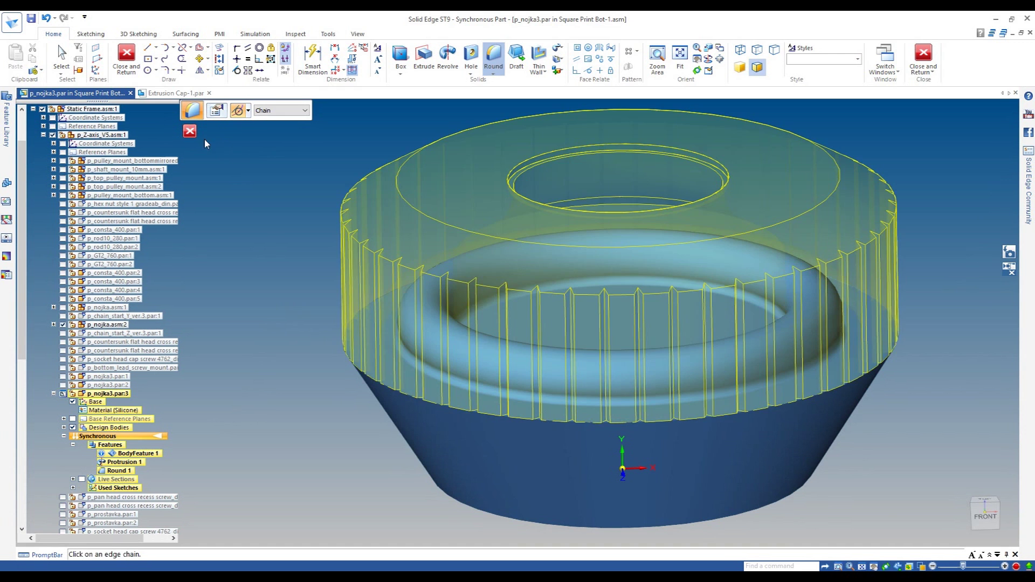
mouse_move(397, 392)
middle_down()
mouse_move(395, 358)
mouse_move(394, 377)
mouse_move(420, 357)
middle_up()
scroll(448, 278, up, 5)
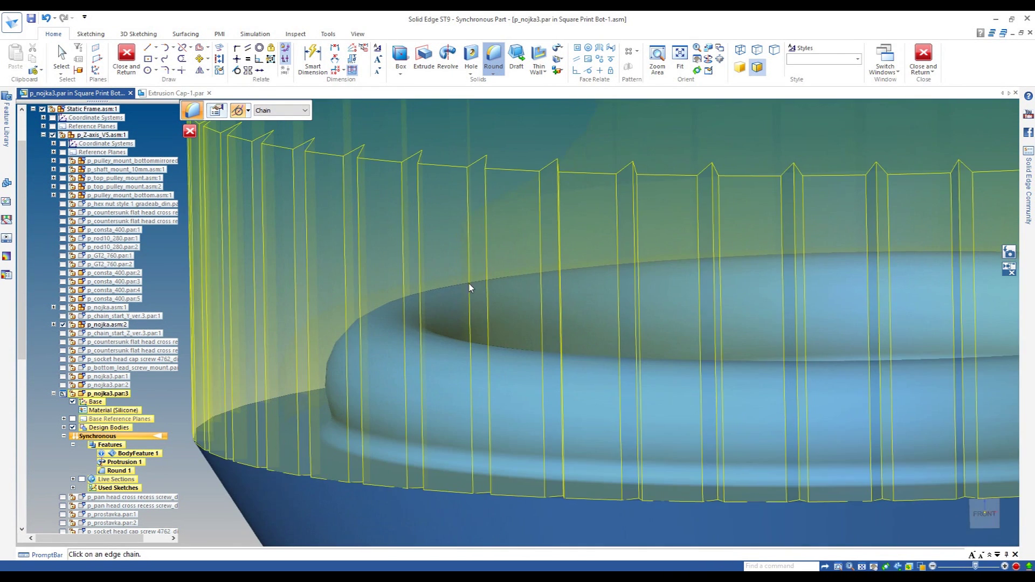
scroll(464, 291, down, 5)
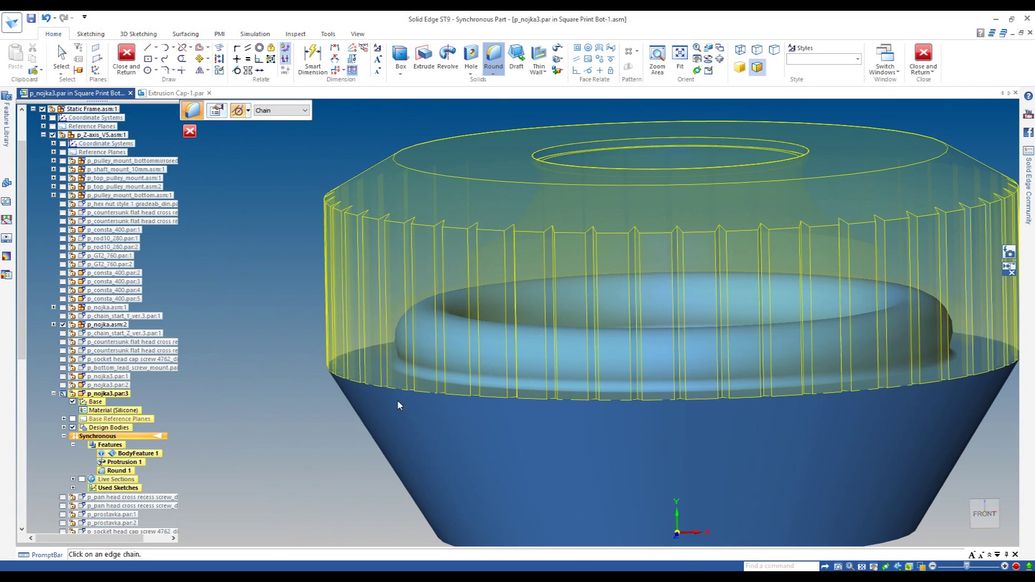
- Enlarge the ring's major diameter to 15 mm and then slightly further, keeping the 2 mm minor diameter
key(Escape)
click(457, 332)
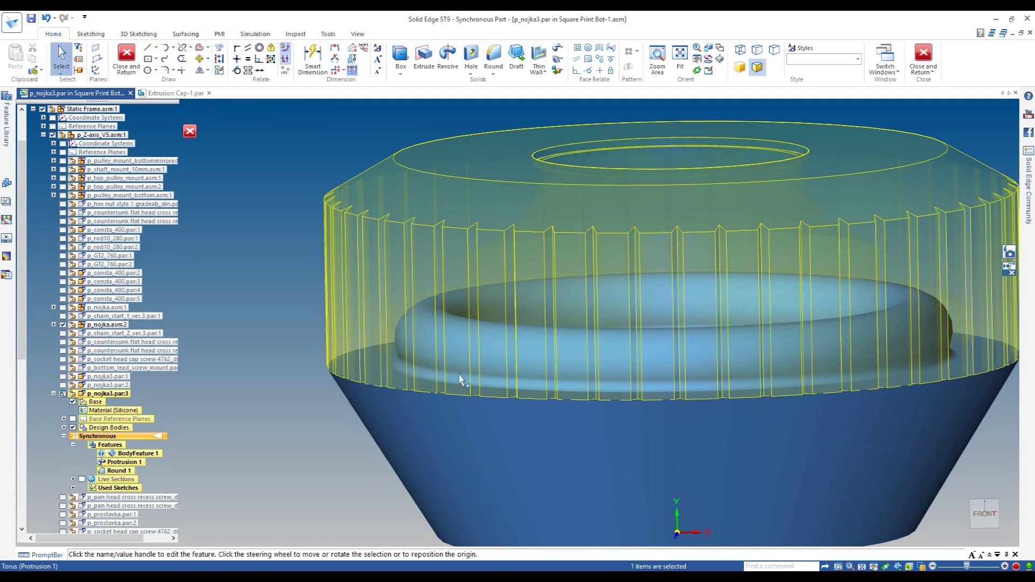
click(654, 317)
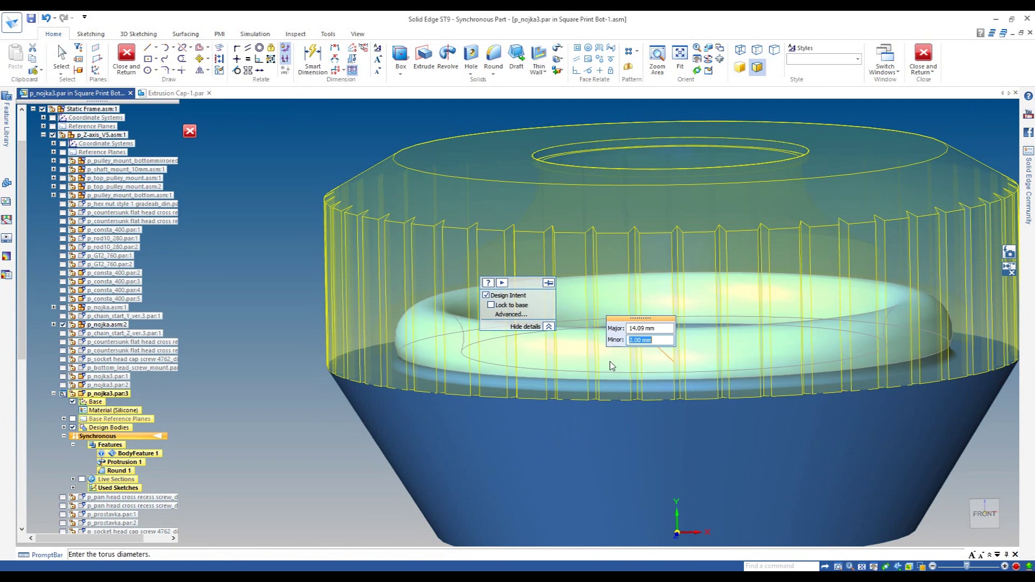
click(657, 330)
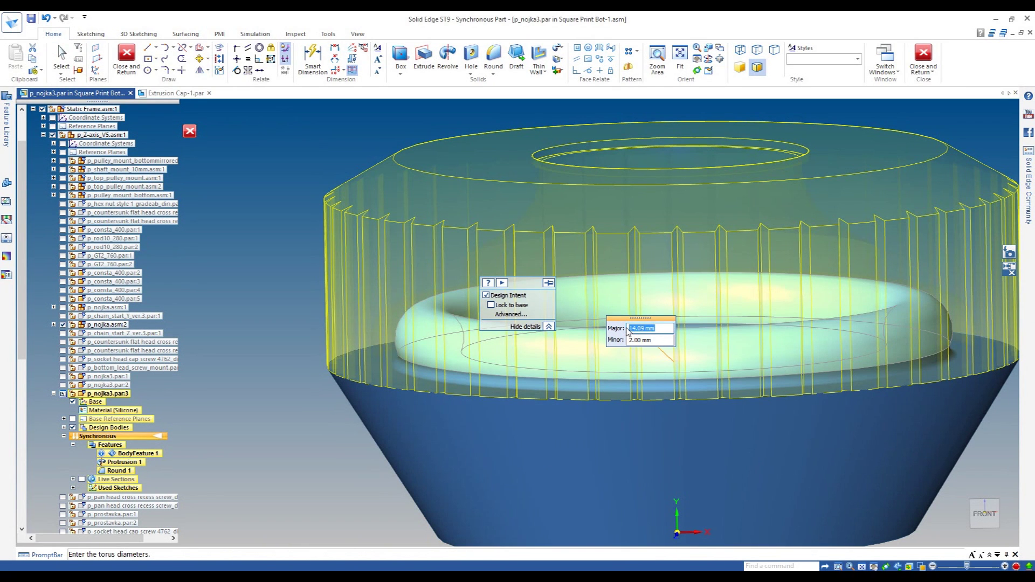
key(Tab)
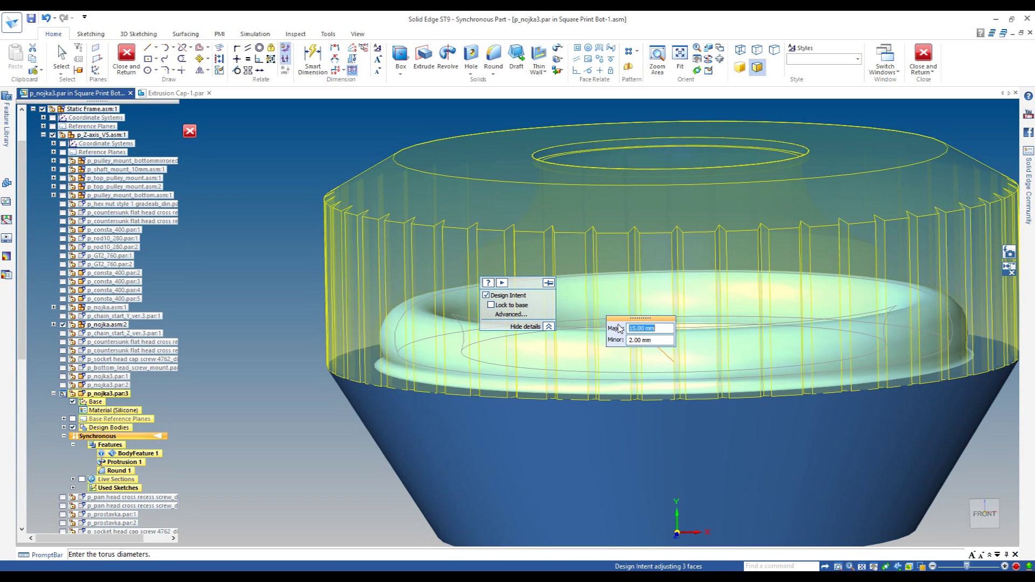
key(Tab)
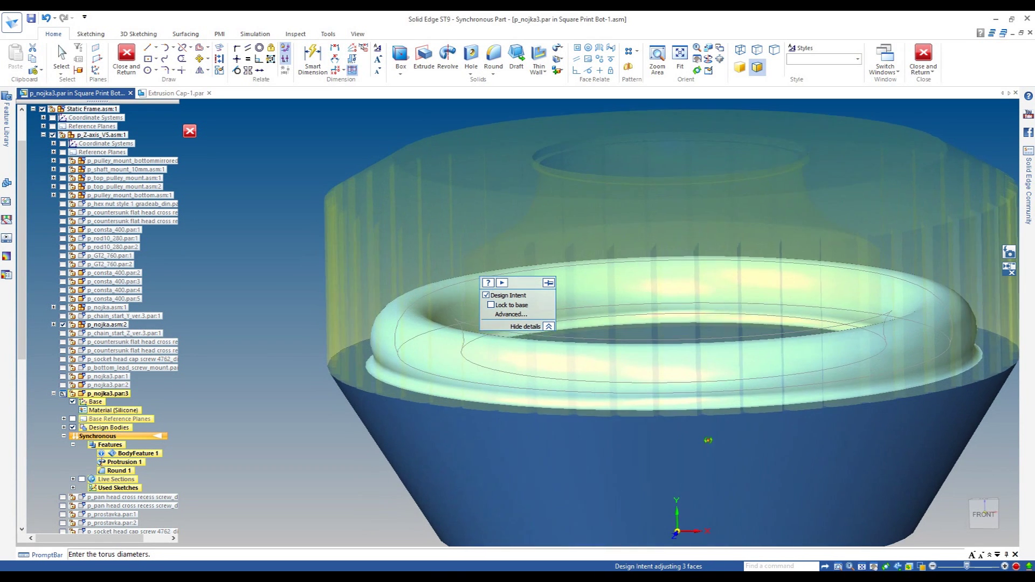
key(Return)
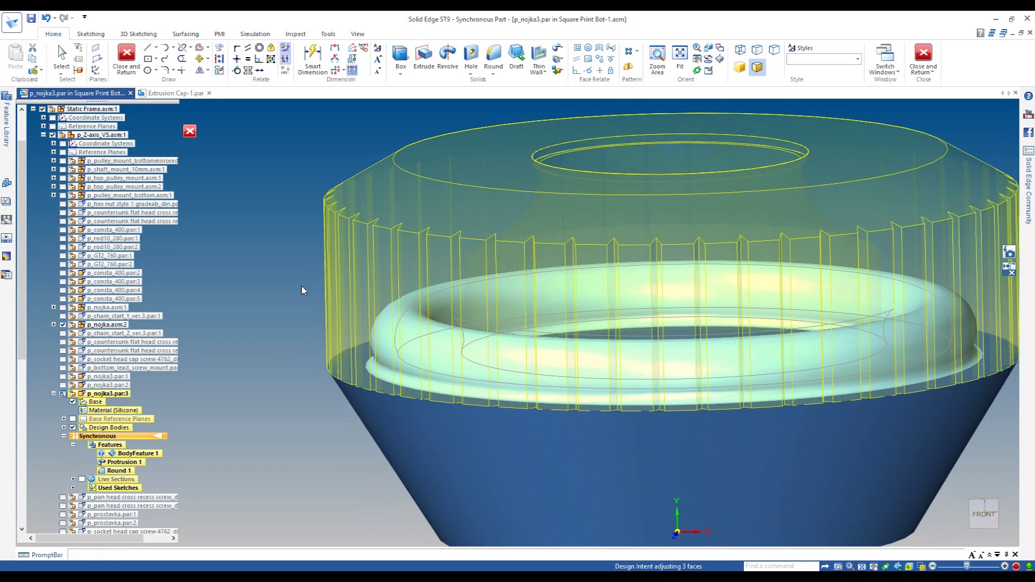
key(Escape)
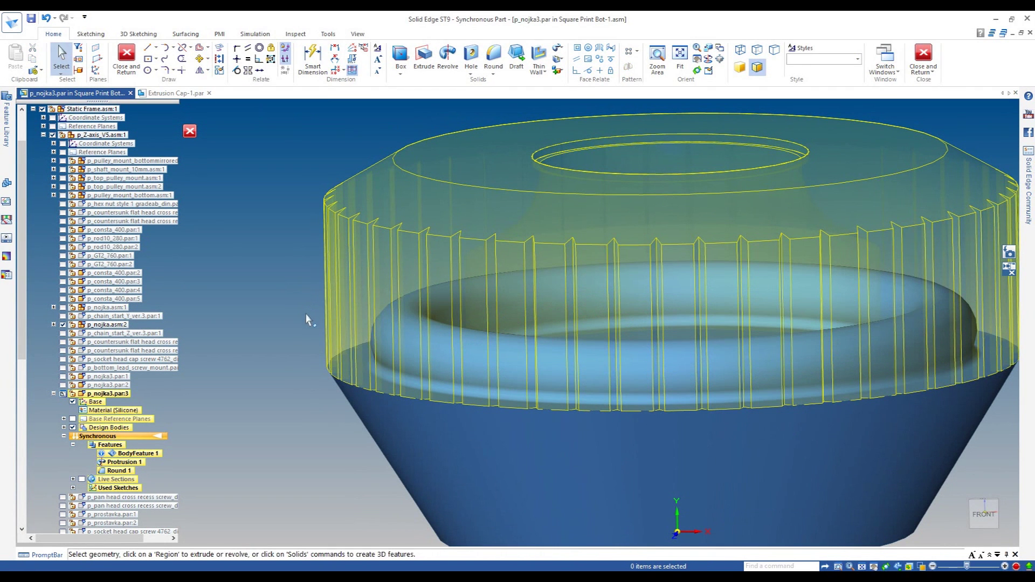
- Return to the assembly and subtract the blue foot pad from the yellow knob, with synchronous subtractions and Recognize holes enabled
click(932, 54)
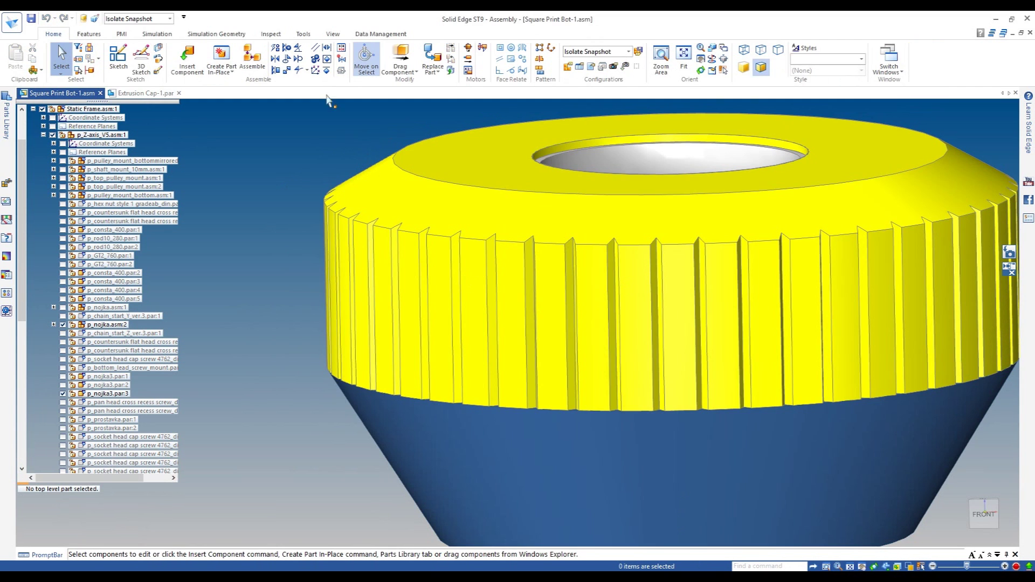
click(88, 35)
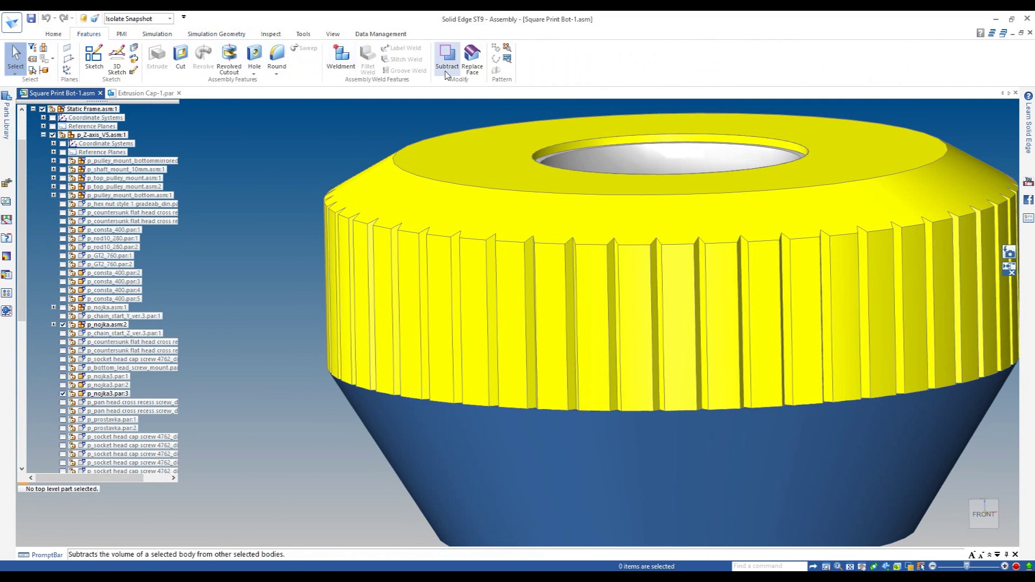
click(448, 71)
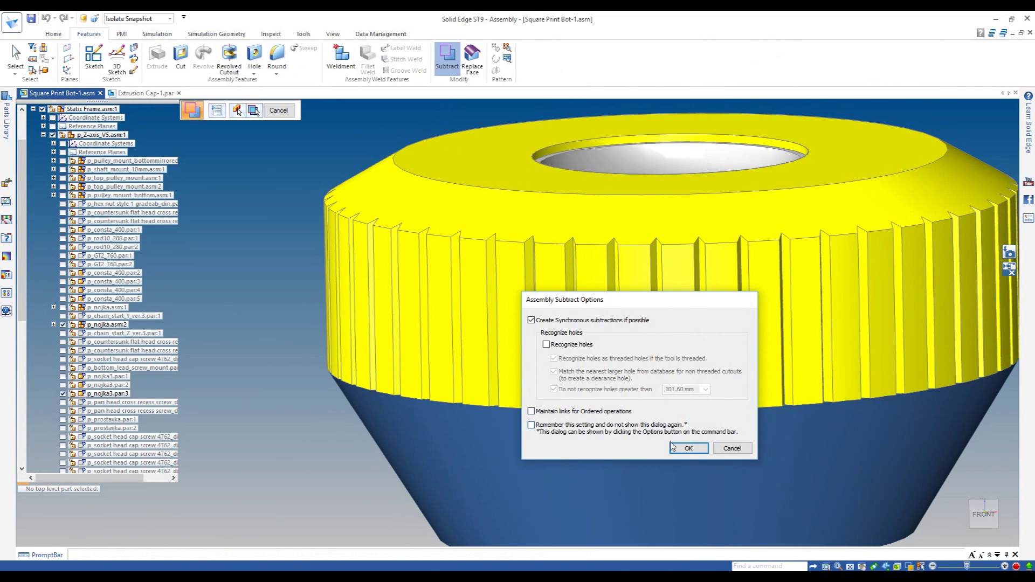
click(547, 344)
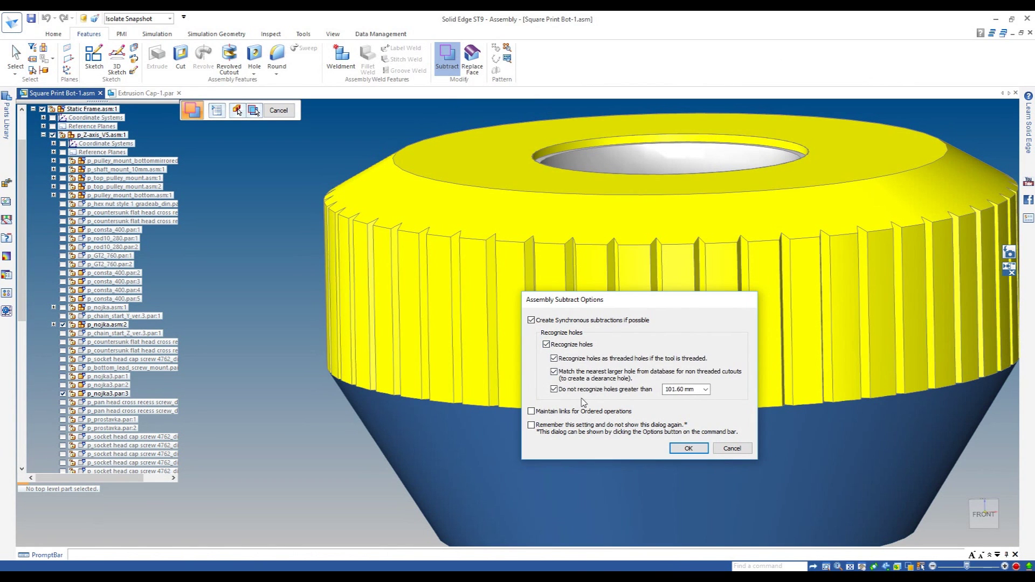
click(689, 449)
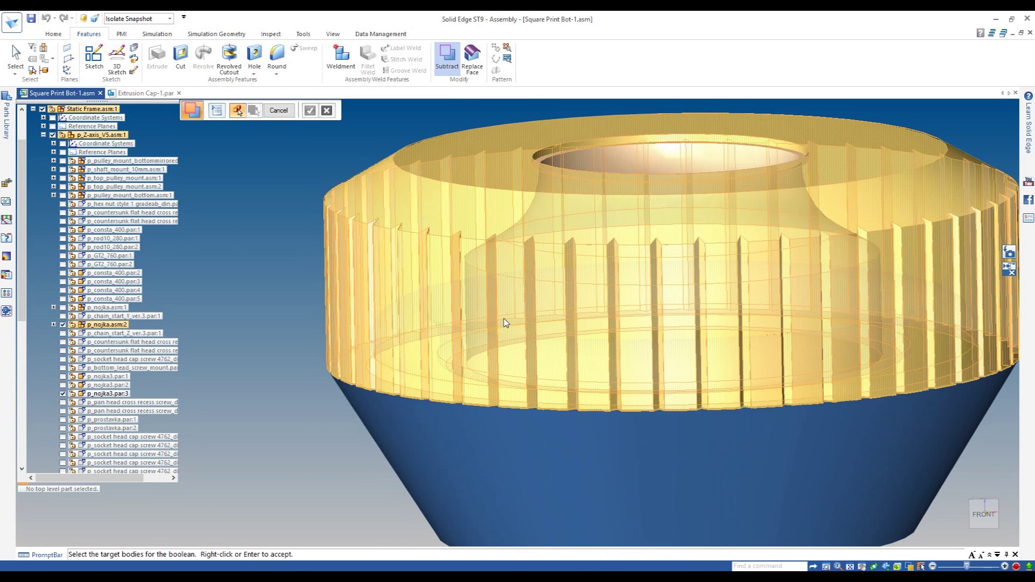
click(338, 361)
right_click(319, 401)
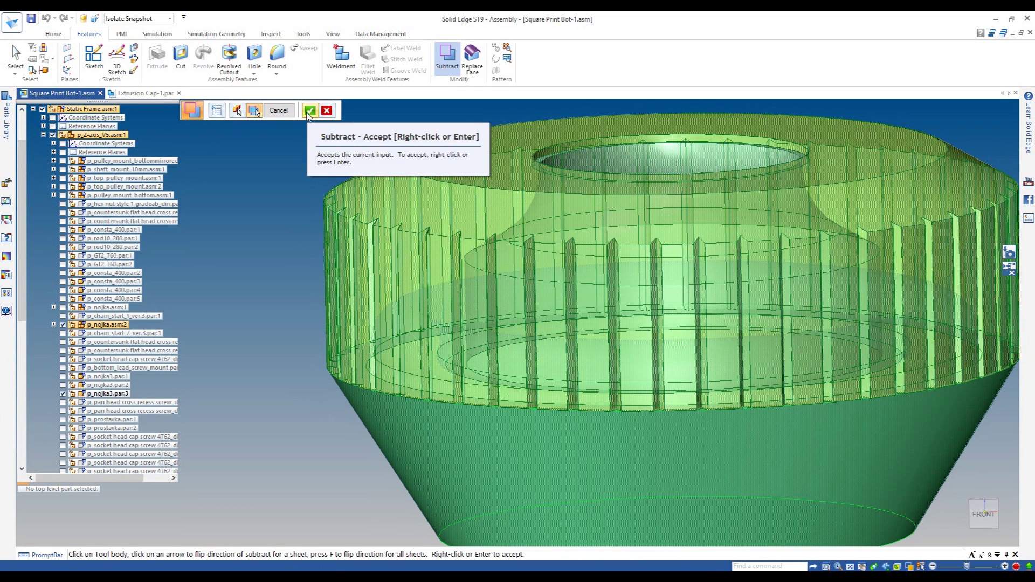
click(310, 111)
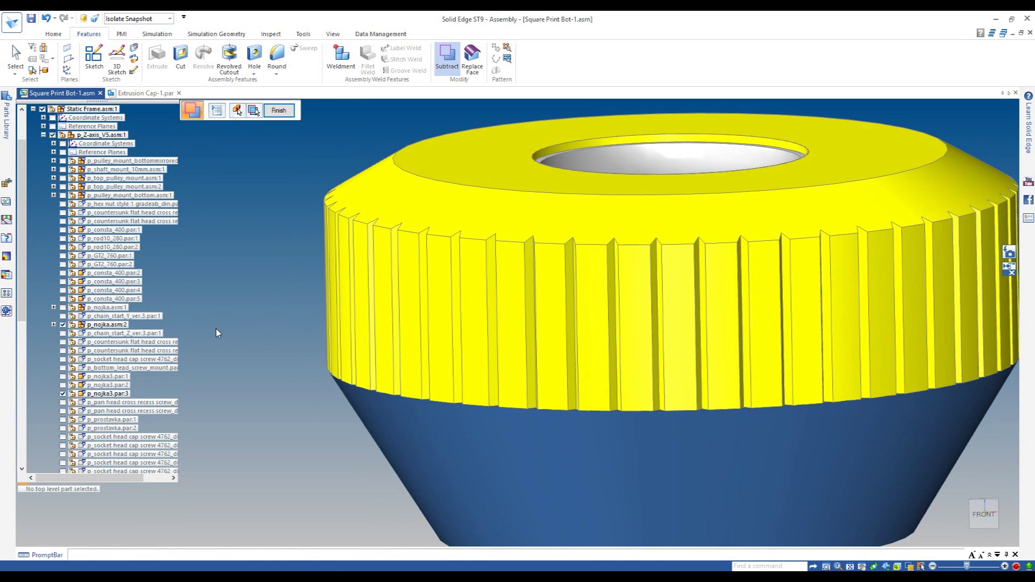
key(Escape)
middle_drag(310, 367, 315, 330)
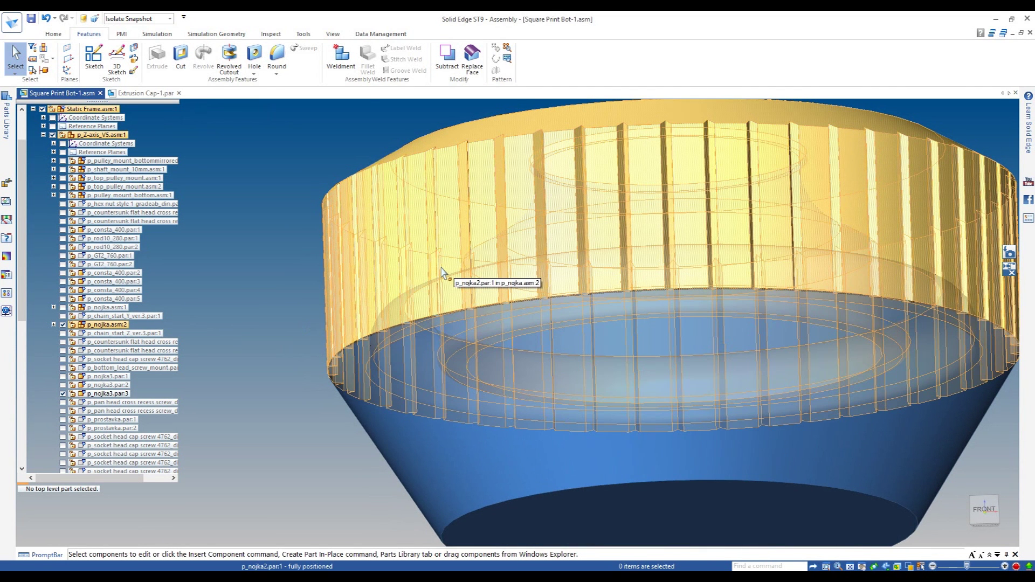
- Open the knurled knob in place to examine its subtracted cavity, return to the assembly, and restore the display of all hidden components
right_click(441, 272)
click(469, 369)
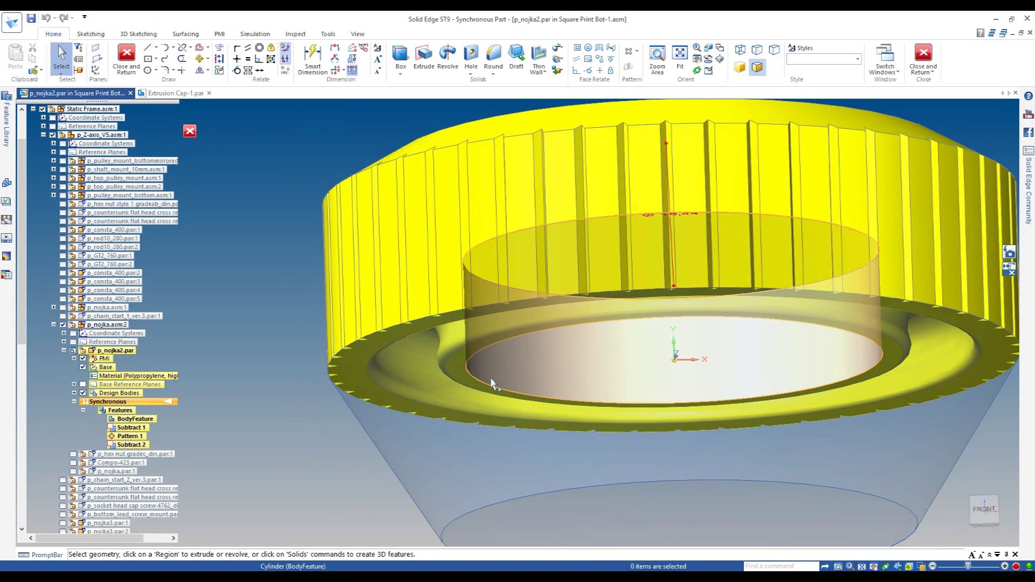
middle_drag(455, 322, 461, 351)
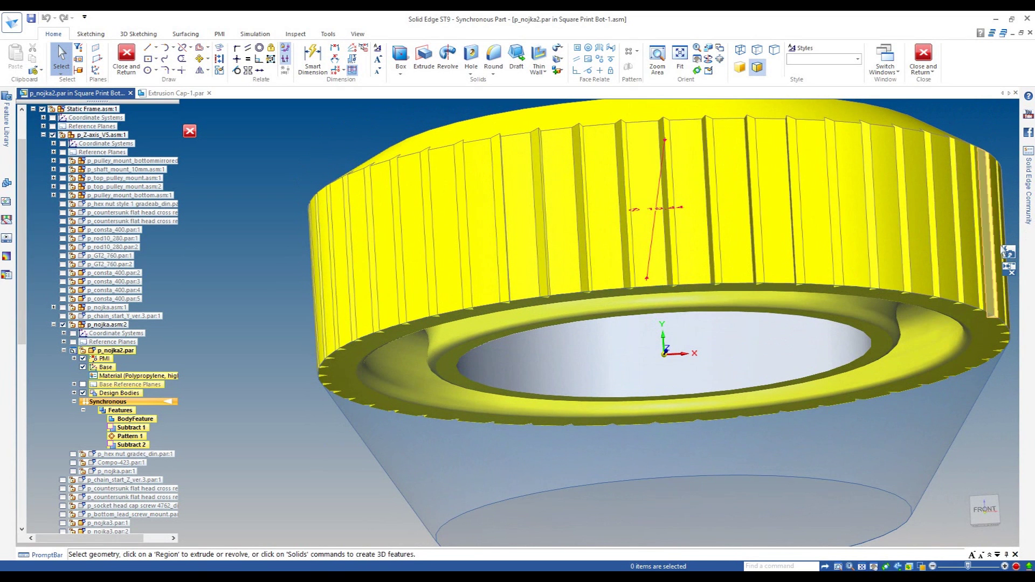
click(924, 53)
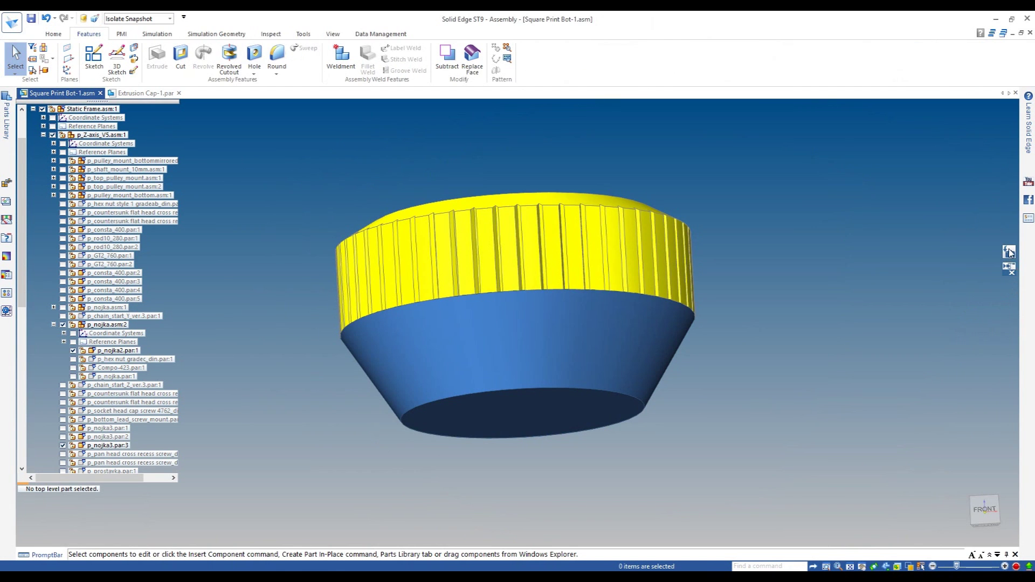
click(1009, 252)
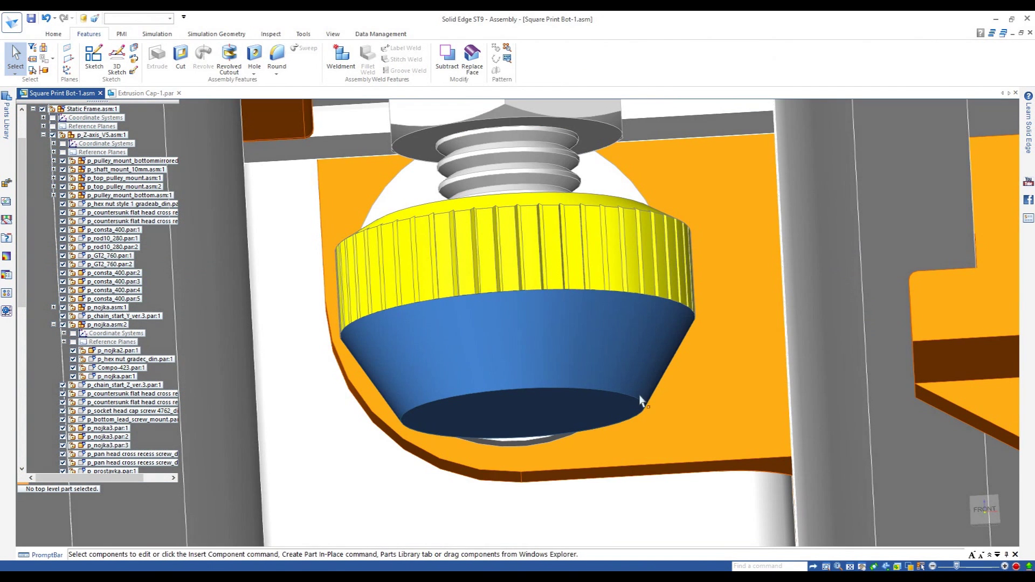
scroll(639, 404, down, 1)
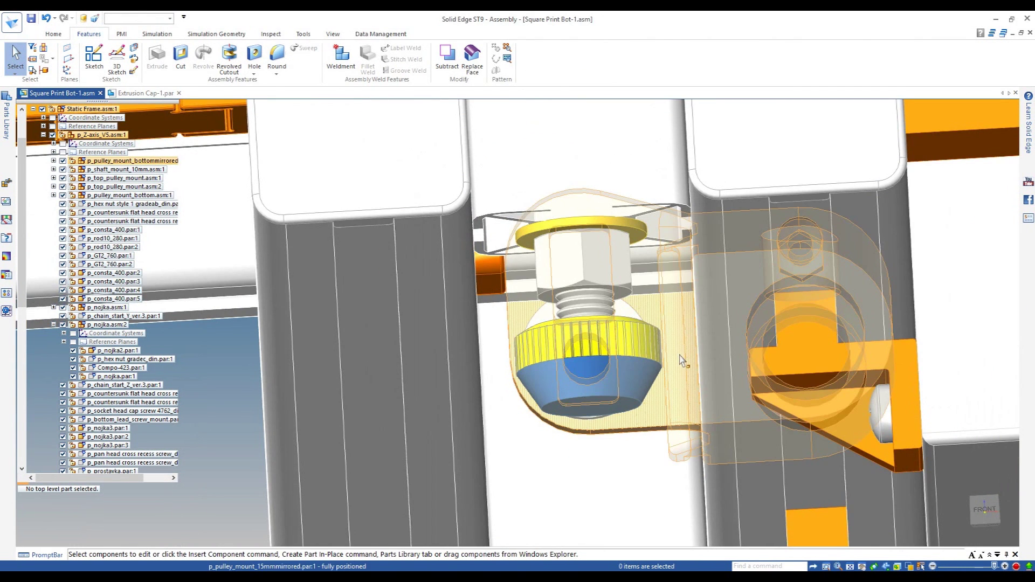
scroll(666, 402, down, 3)
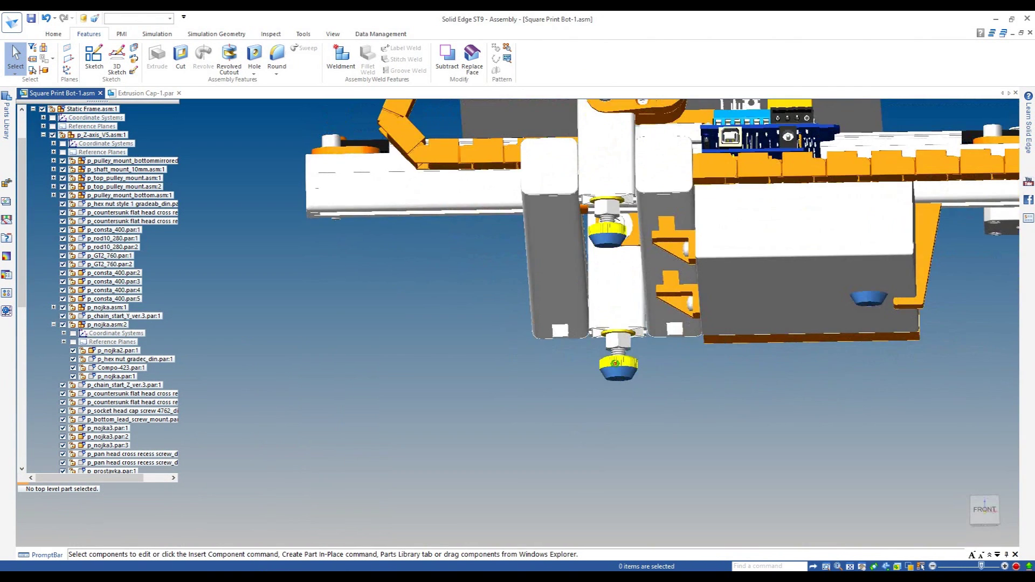
- Open the white power supply box part in place, examine it from behind, and return to the assembly
double_click(830, 316)
click(877, 320)
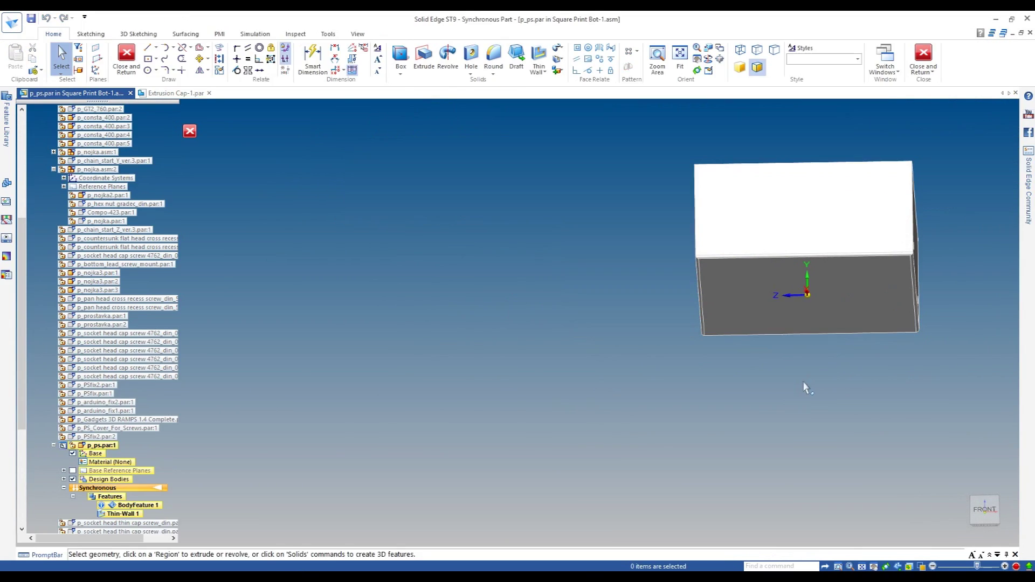
middle_drag(883, 320, 586, 387)
scroll(452, 391, down, 3)
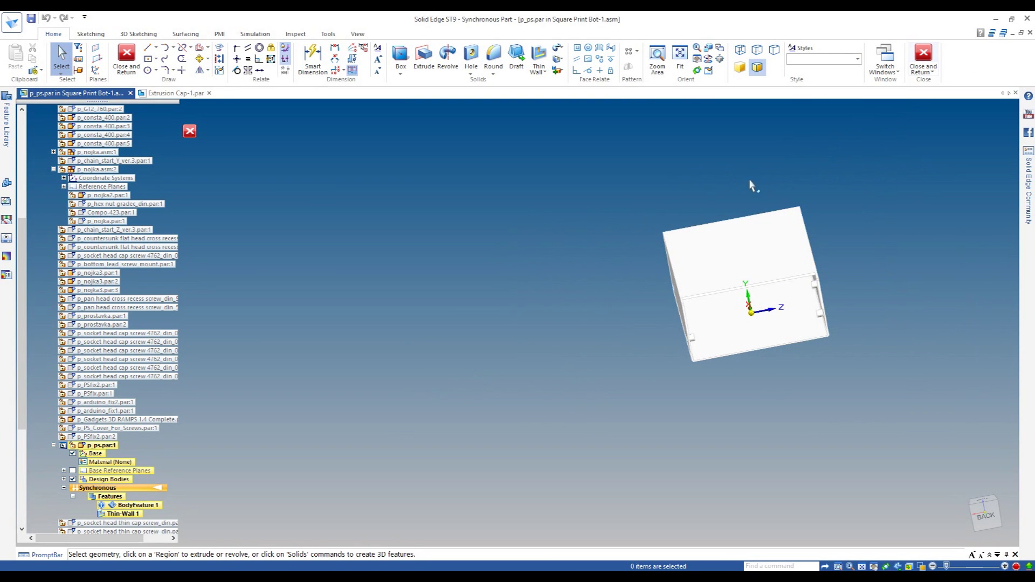
click(922, 59)
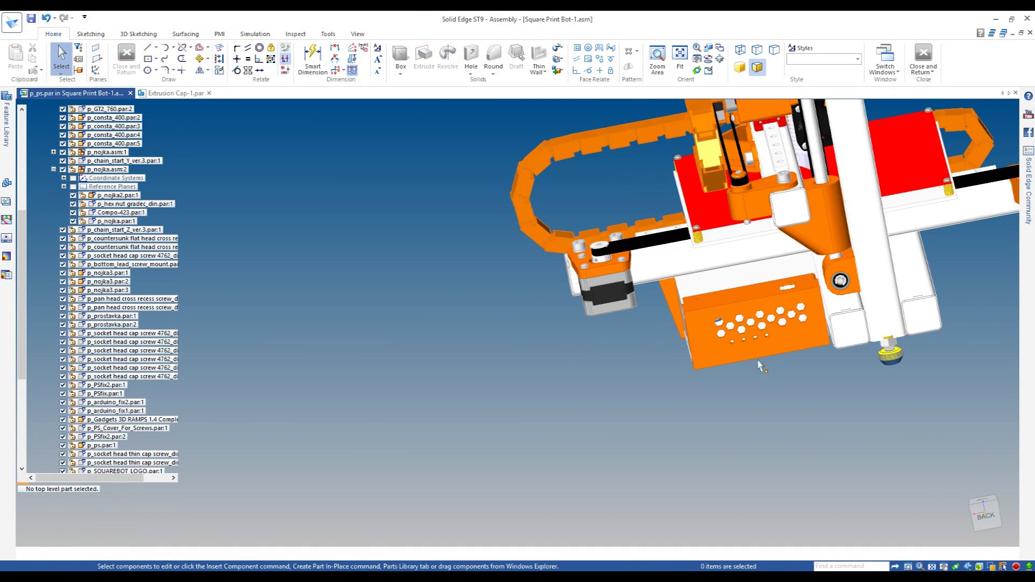
- Isolate the power supply box and the foot pad attached beneath it, and bring the ring poking through the box wall into close view
click(777, 276)
middle_drag(796, 445, 745, 348)
right_click(722, 332)
click(750, 375)
middle_drag(774, 358, 764, 386)
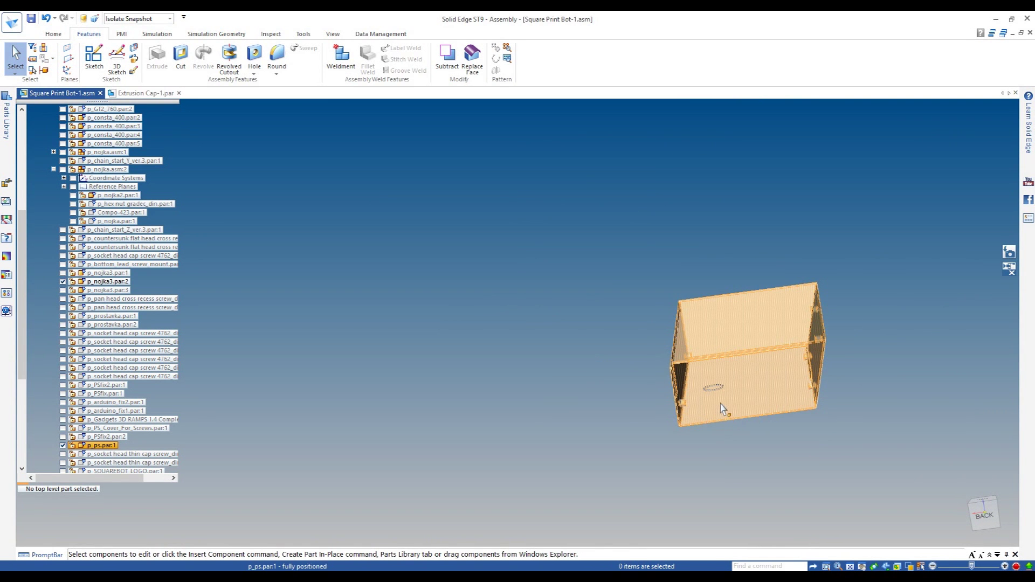
scroll(720, 401, up, 3)
scroll(707, 403, up, 5)
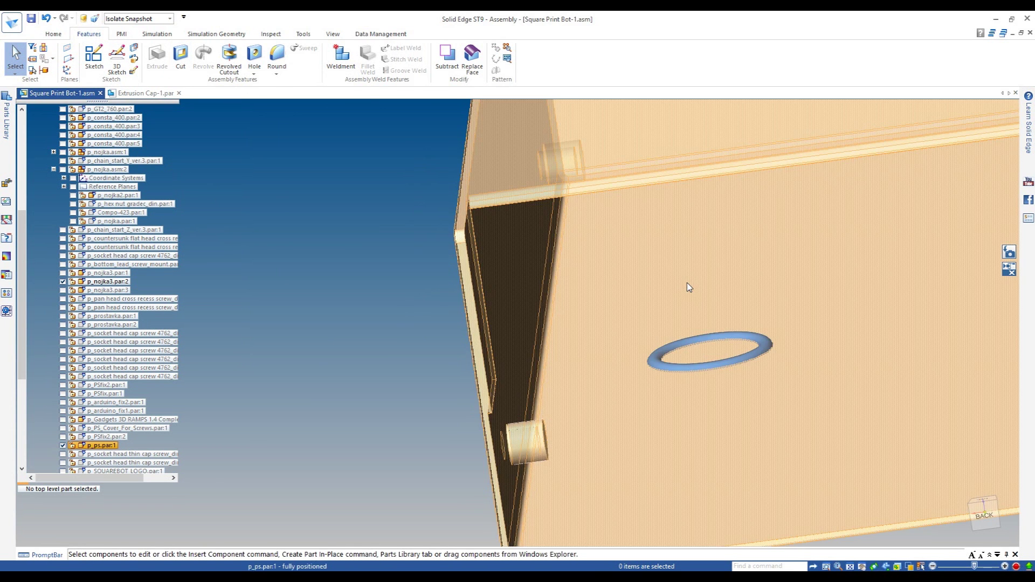
- Edit the power supply box in place and subtract the foot pad's body from it, using the box as the target body
click(688, 286)
double_click(660, 335)
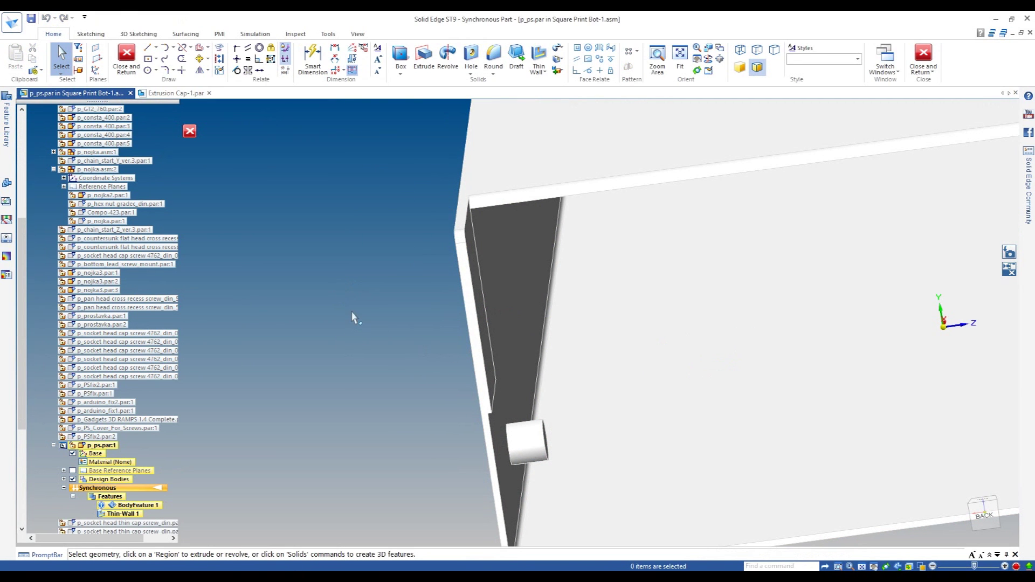
scroll(359, 270, down, 3)
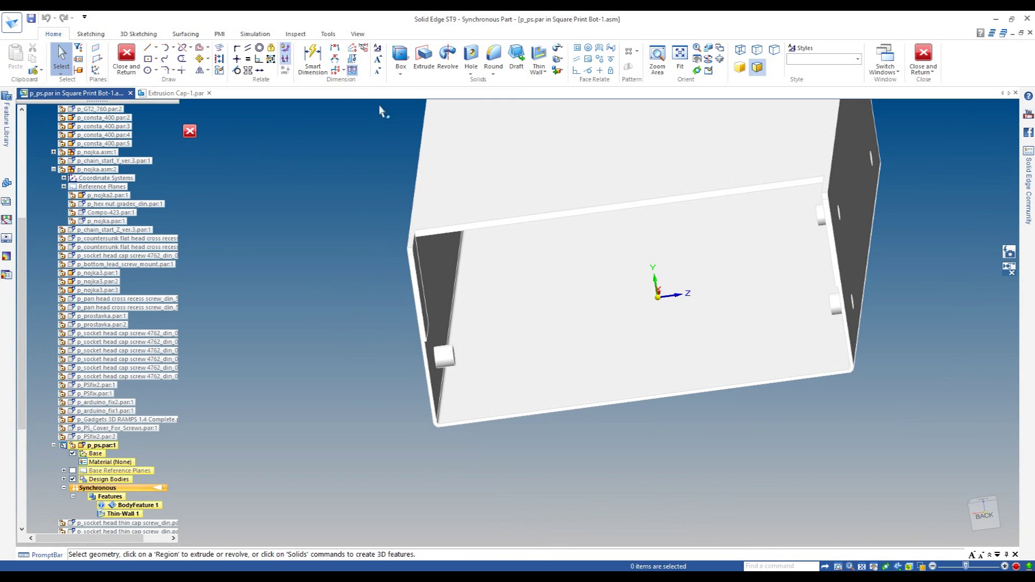
click(560, 72)
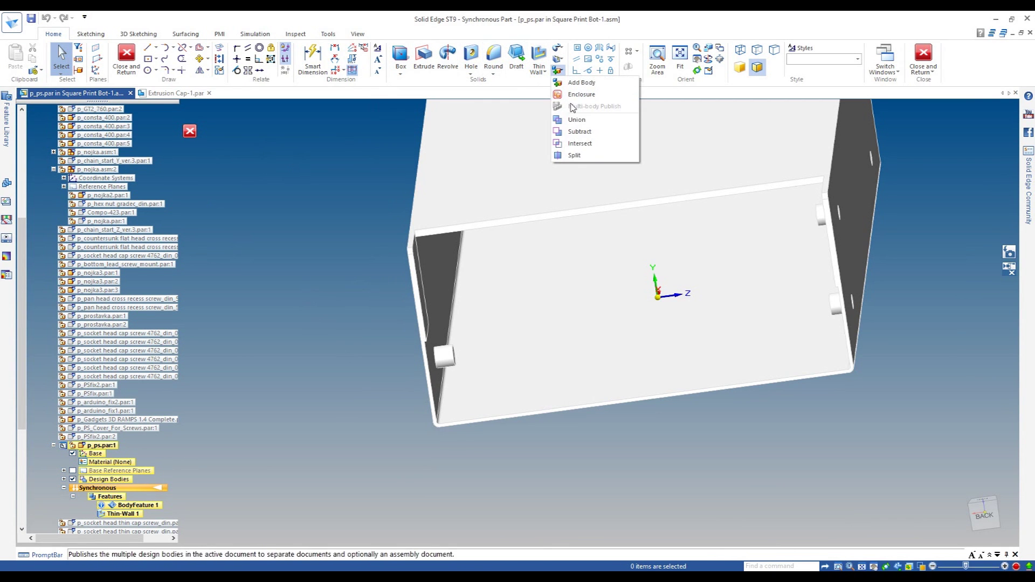
click(575, 135)
click(568, 329)
right_click(537, 429)
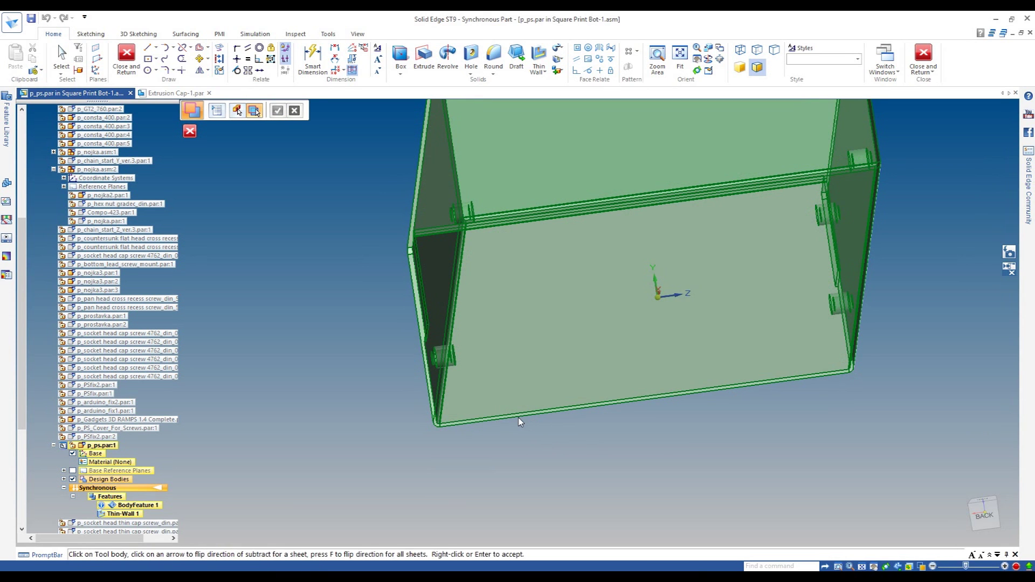
right_click(518, 418)
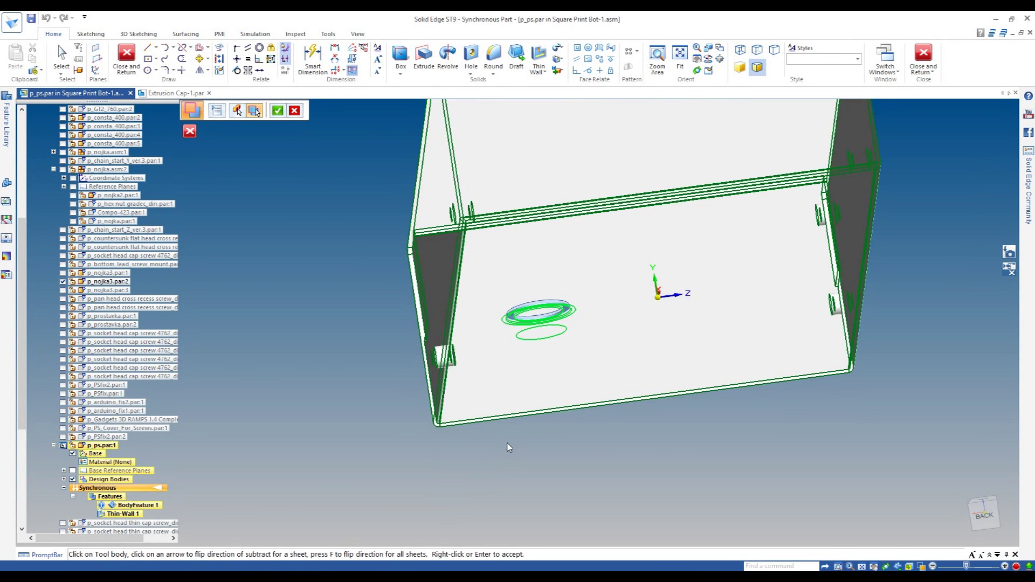
click(279, 111)
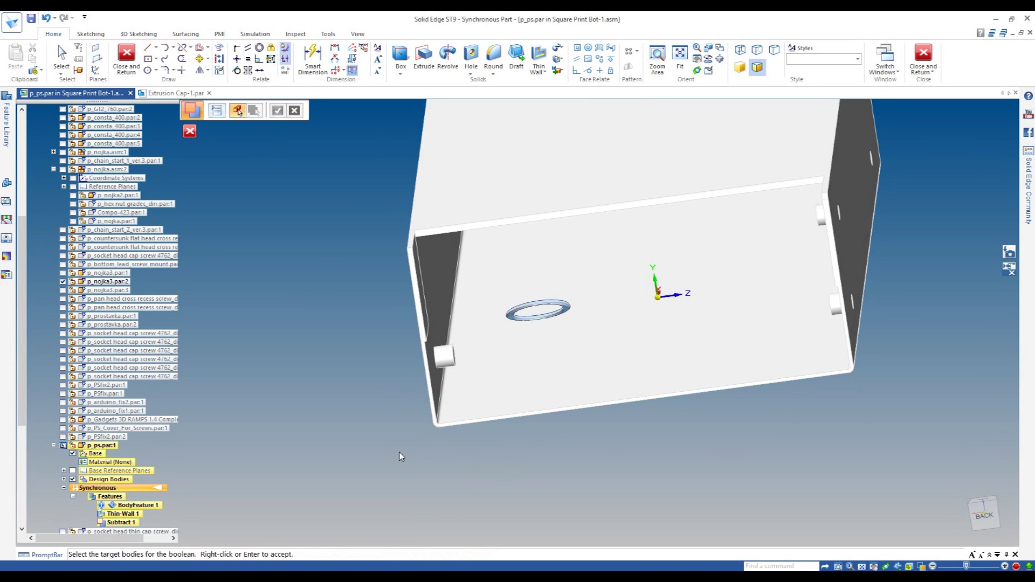
key(Escape)
- Project the outer circular edge of the ring cut onto the box's underside face, using an unshaded edge display to pick it
scroll(389, 439, down, 1)
middle_drag(388, 445, 513, 307)
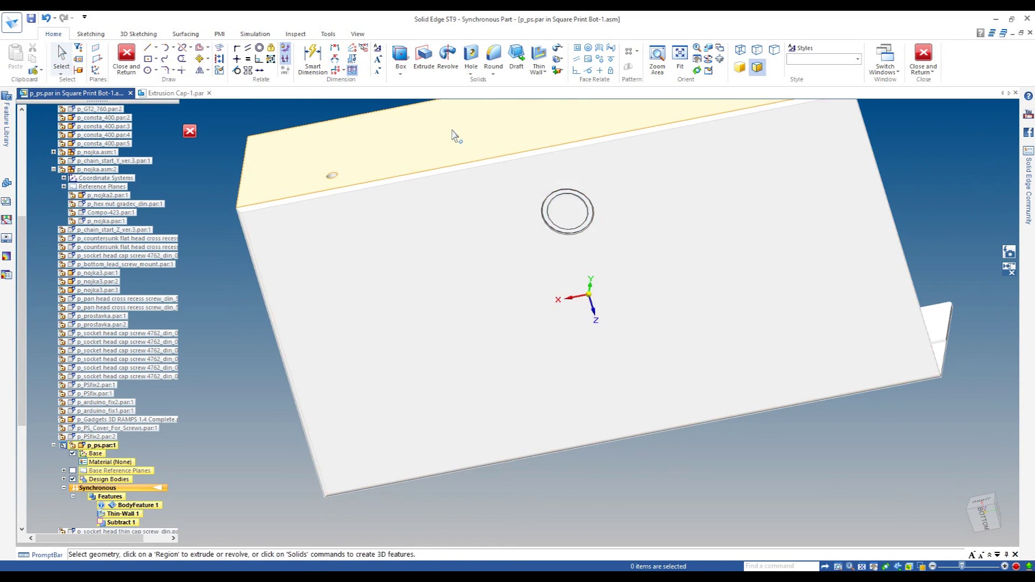
click(219, 48)
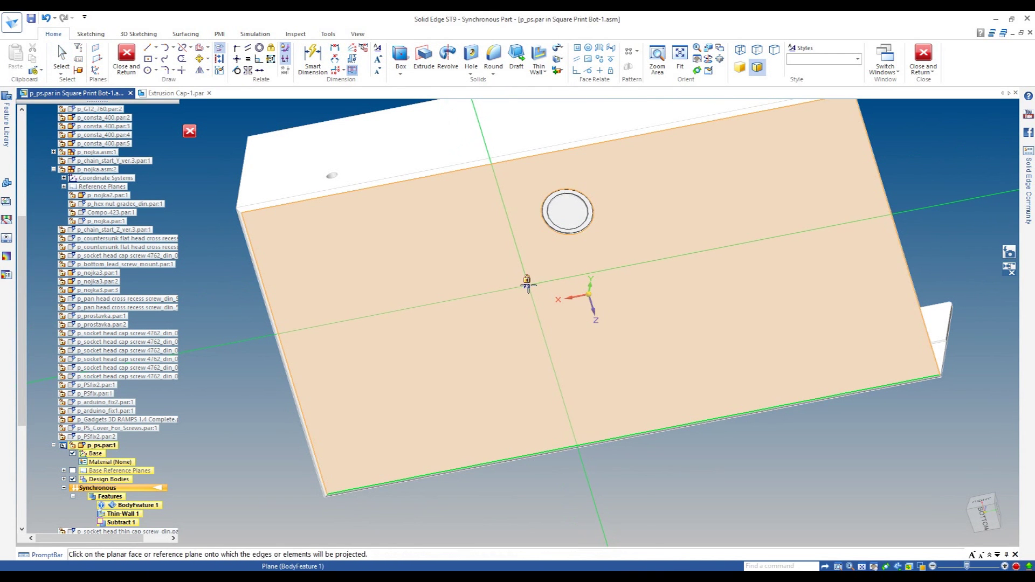
click(527, 286)
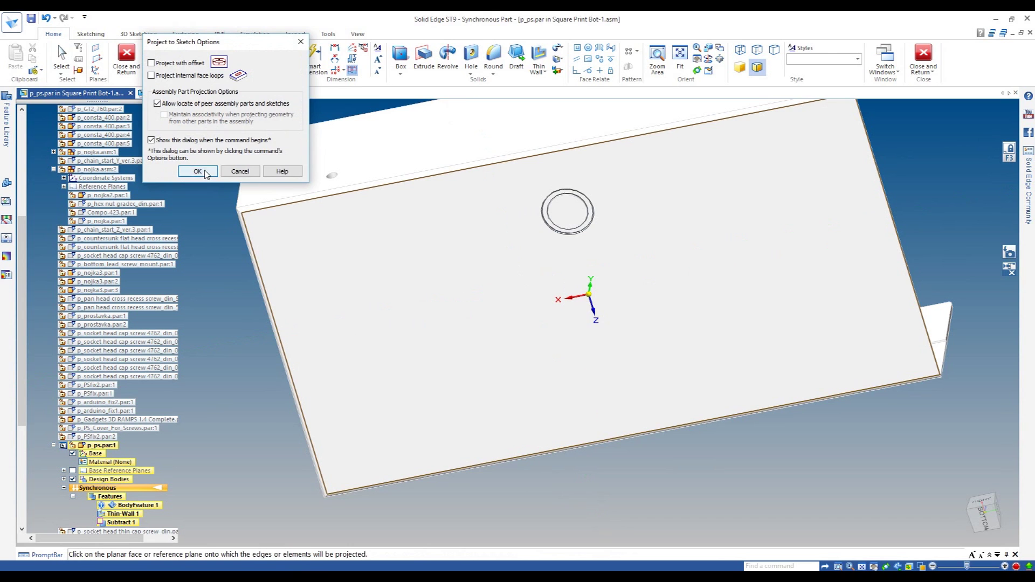
click(197, 171)
key(ctrl+h)
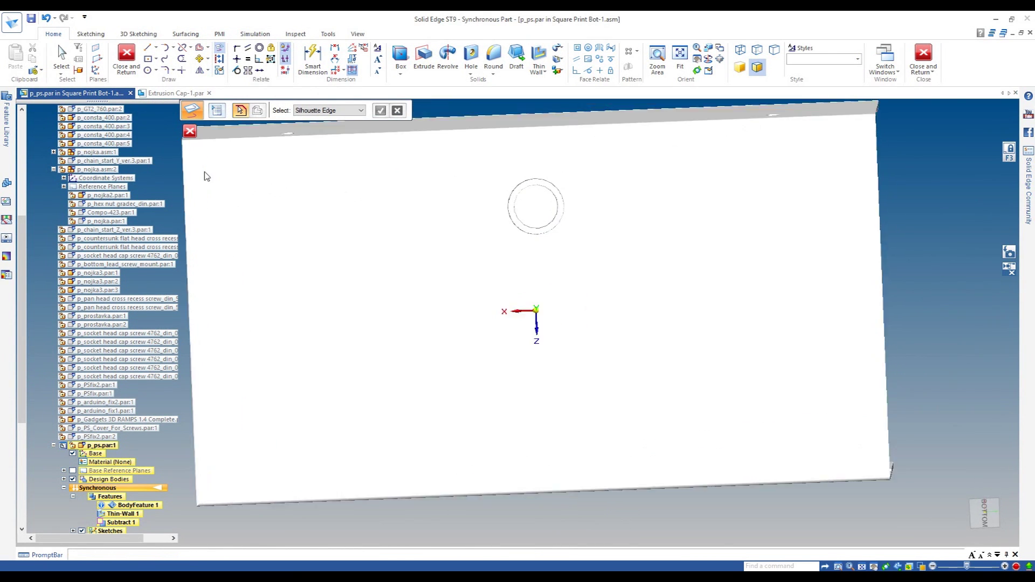
scroll(487, 210, up, 6)
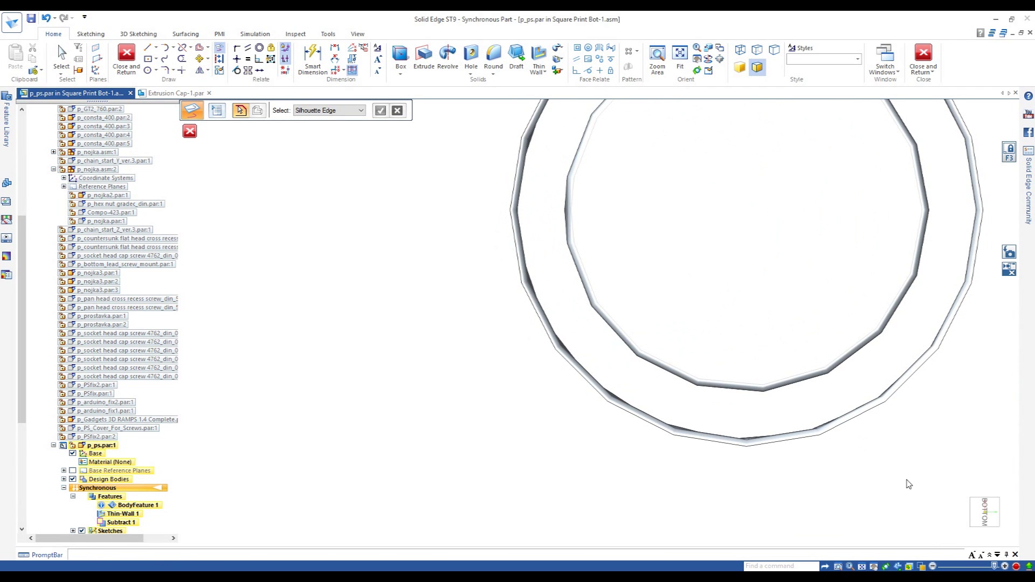
click(922, 567)
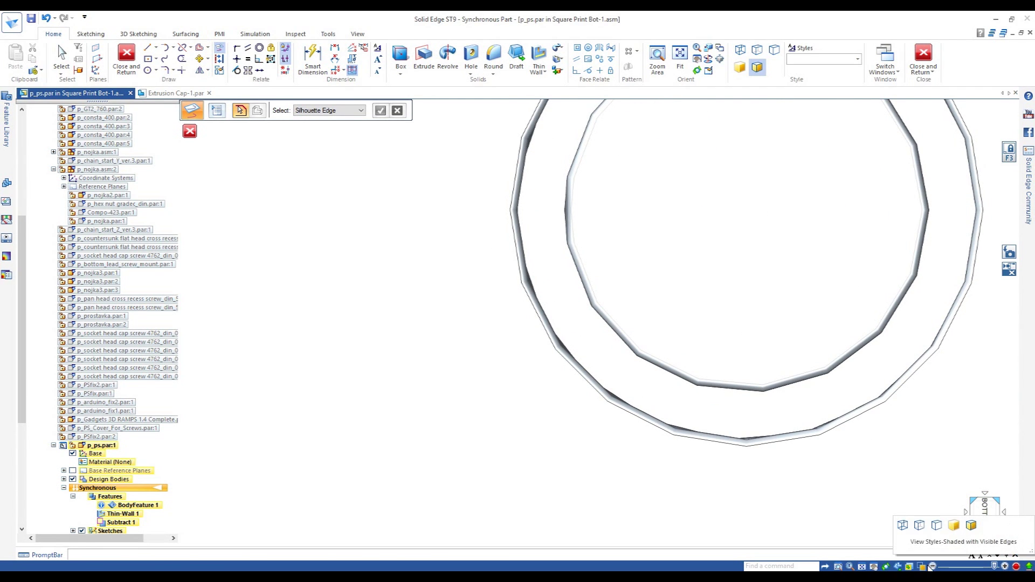
click(924, 531)
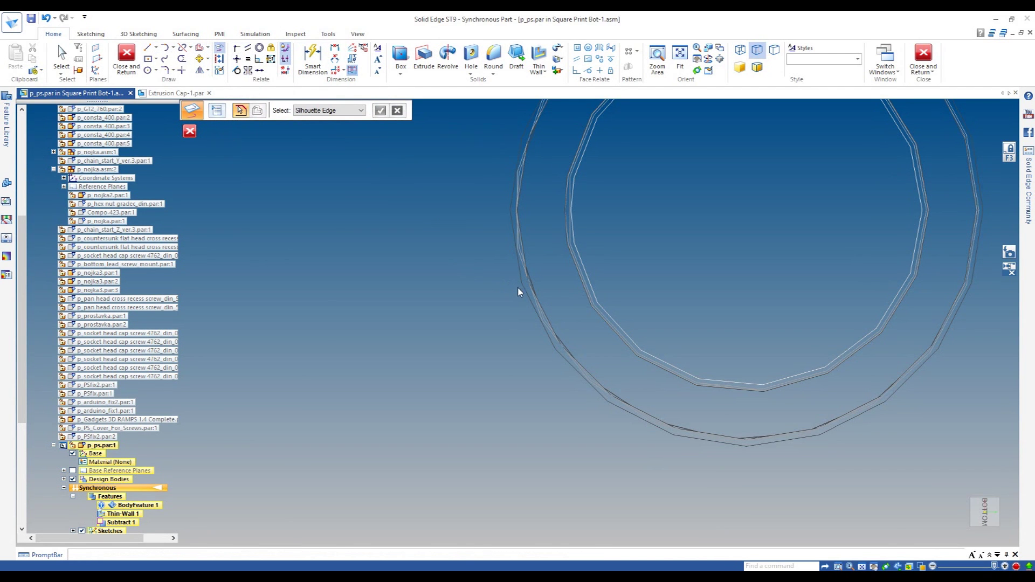
click(531, 330)
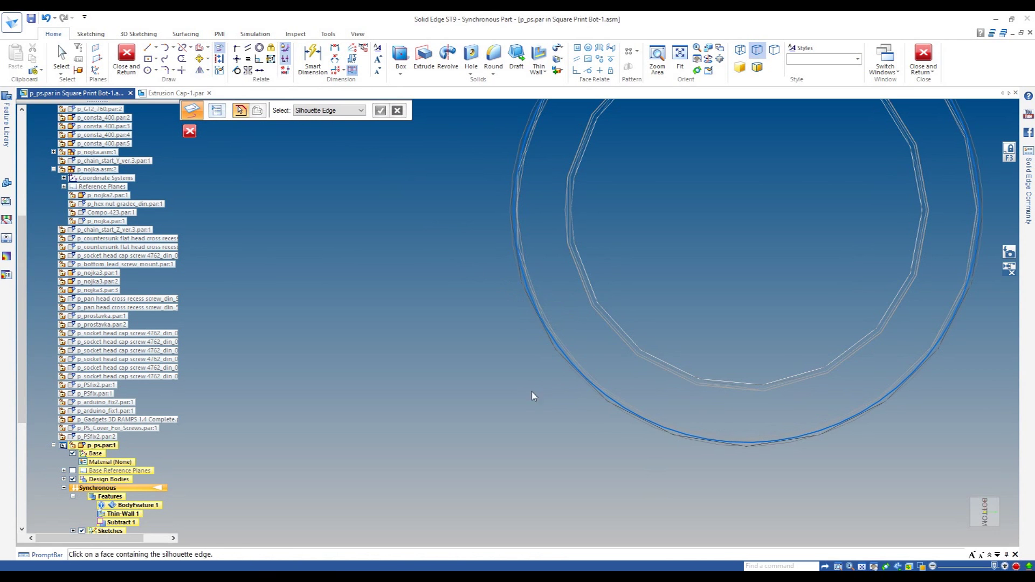
scroll(478, 388, down, 5)
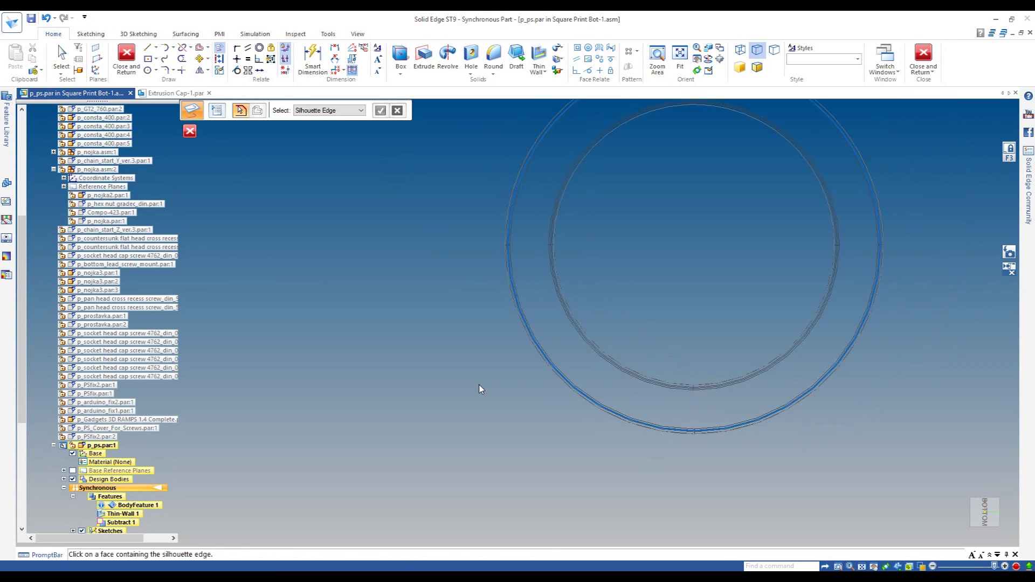
- Restore the shaded display with visible edges and end the Project to Sketch command
click(922, 567)
click(974, 528)
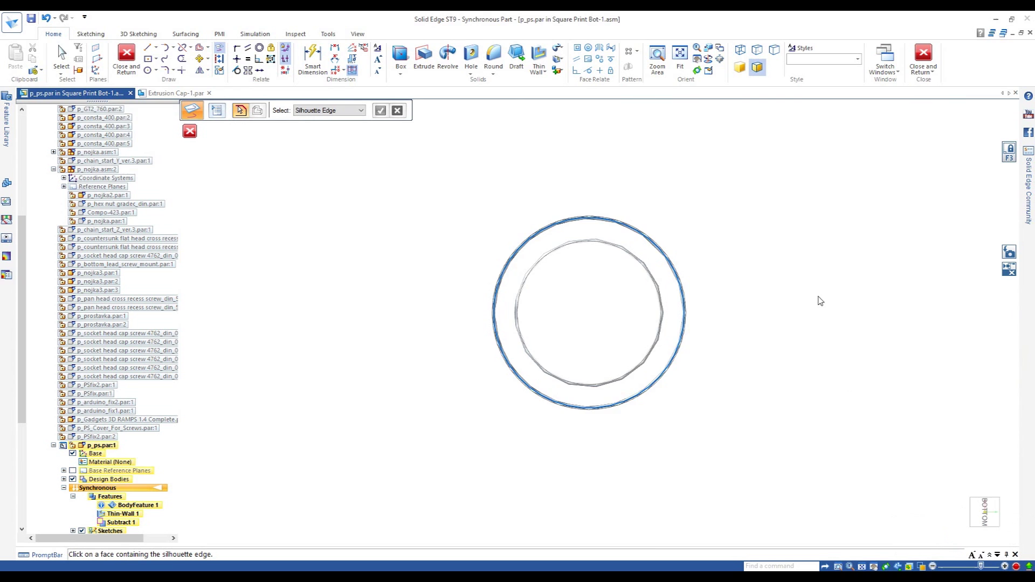
scroll(806, 282, down, 2)
middle_drag(741, 270, 670, 258)
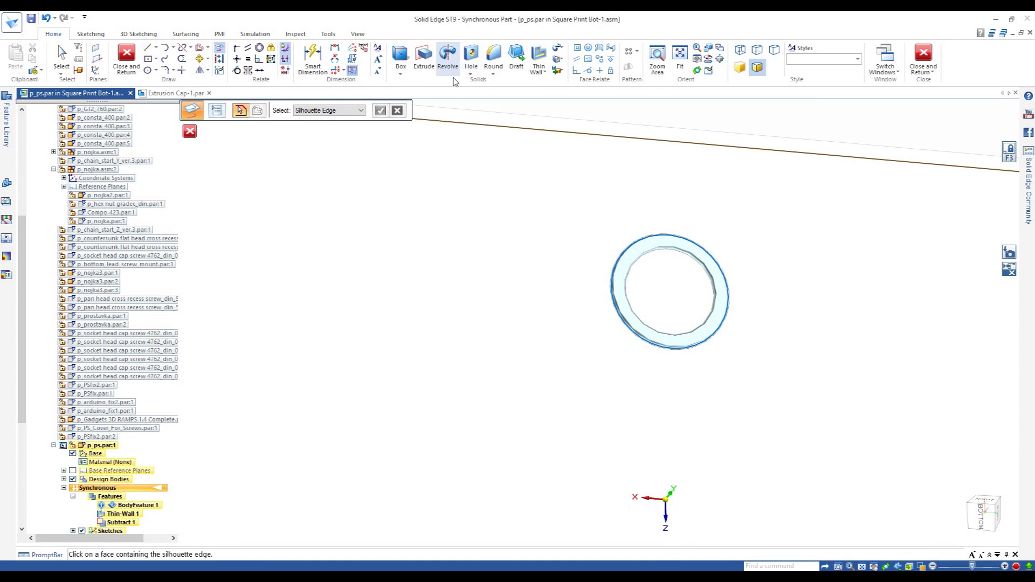
key(Escape)
- Extrude the projected circle as a symmetric cutout through the box wall, about 24 mm in total, using single-element selection
scroll(642, 347, up, 2)
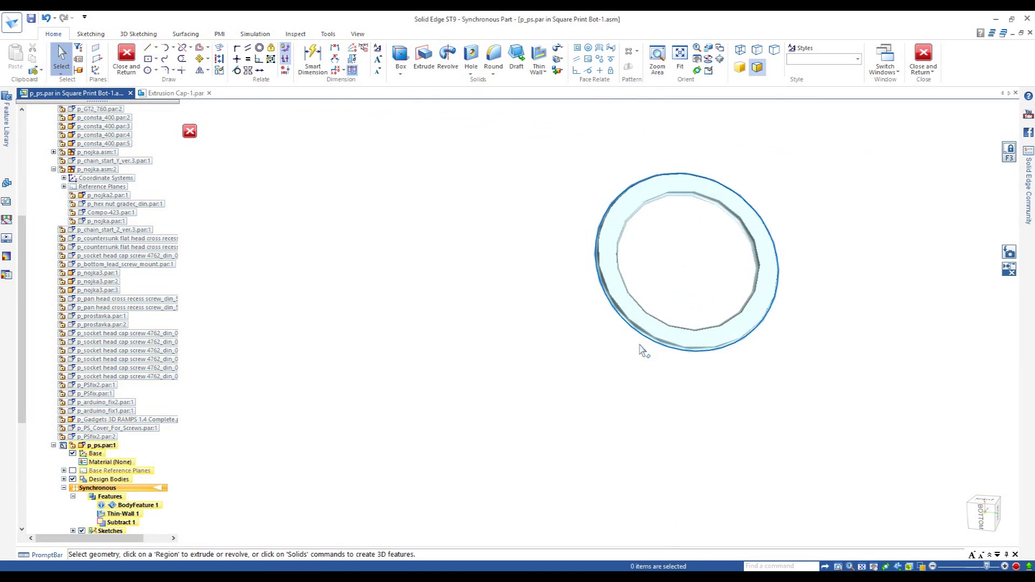
scroll(642, 351, up, 2)
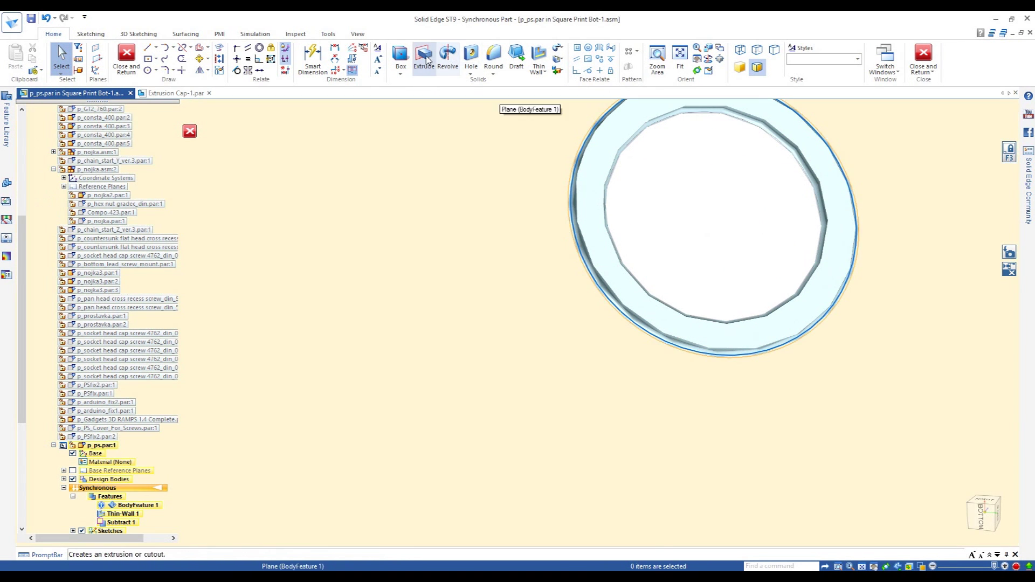
click(425, 59)
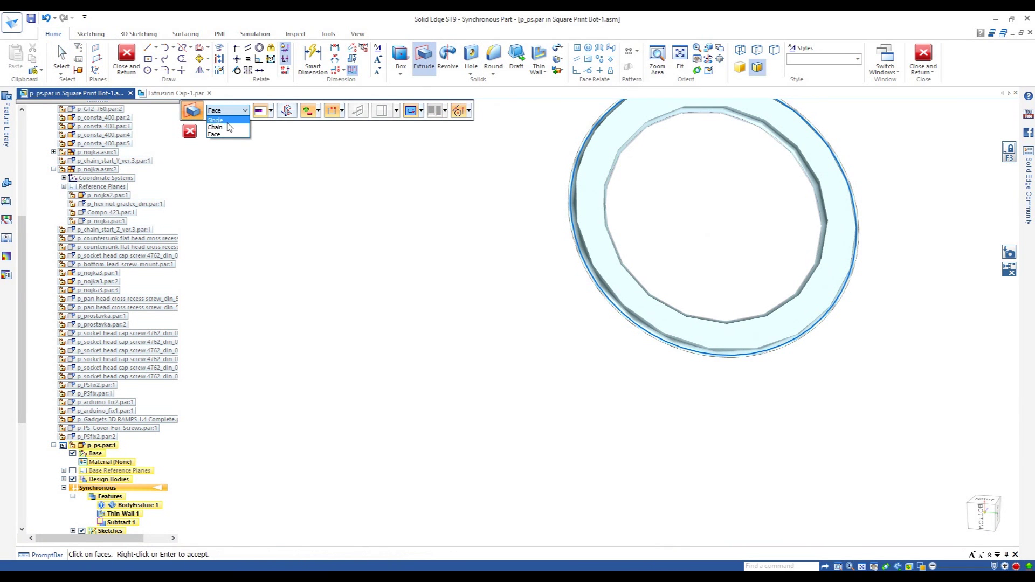
click(215, 120)
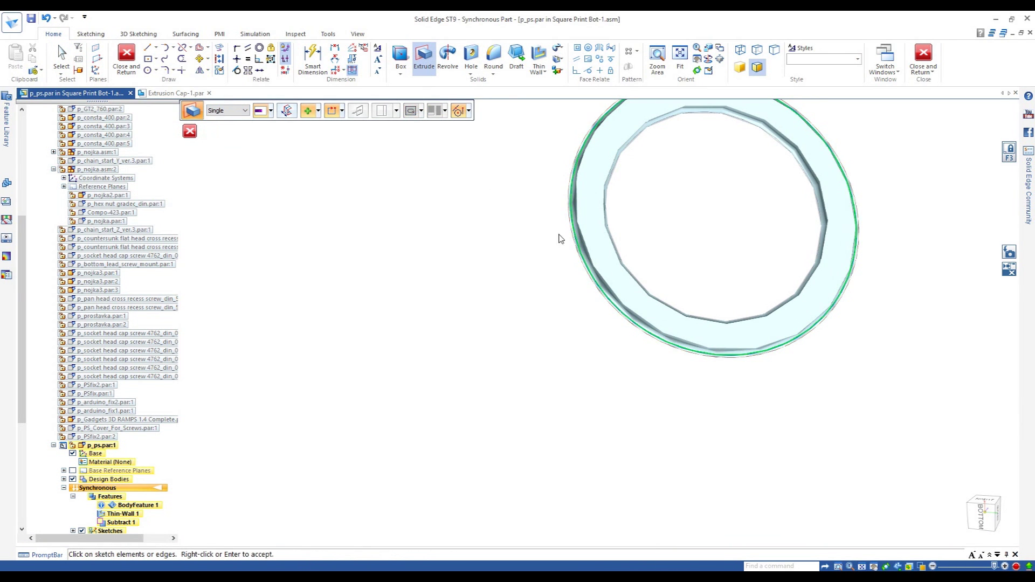
click(657, 240)
key(space)
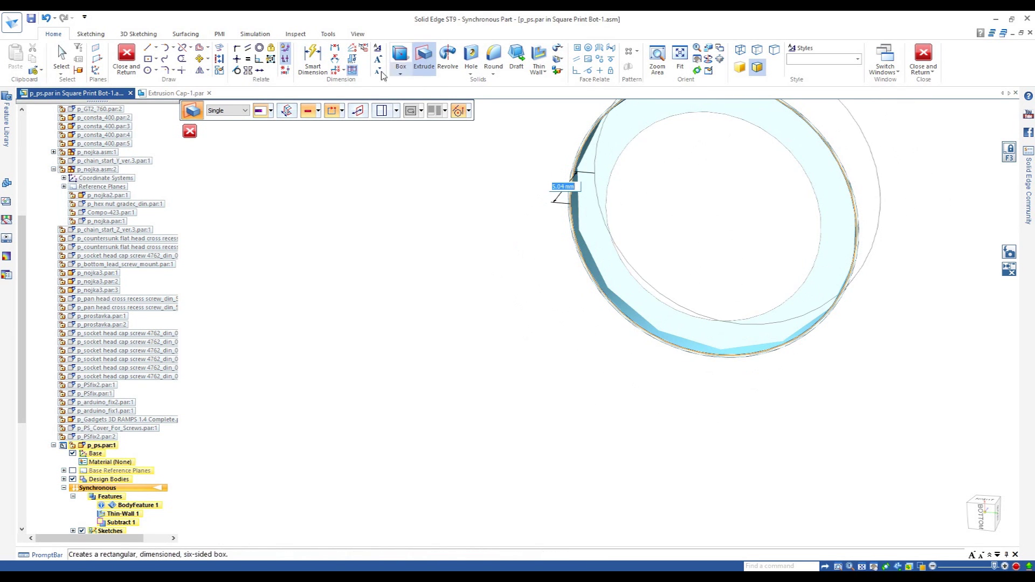
key(shift)
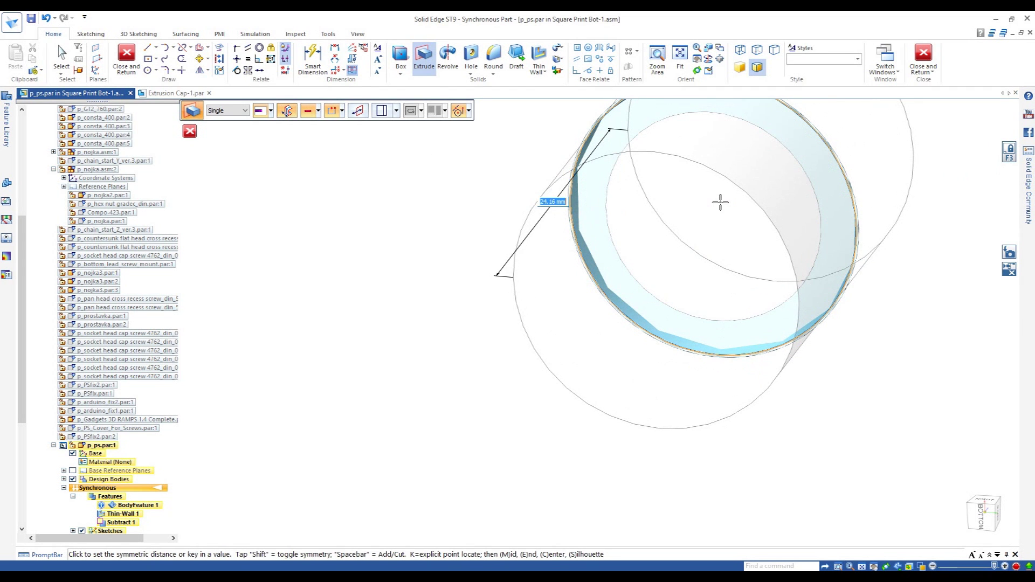
click(719, 203)
scroll(475, 297, down, 3)
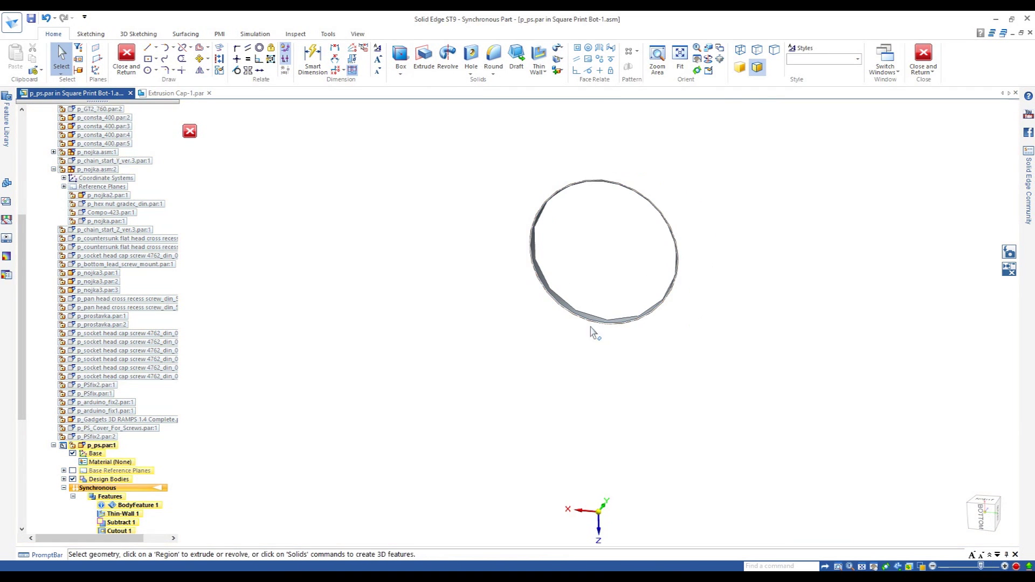
- Close the power supply box and return to the assembly, display all its components again, and save it
click(923, 54)
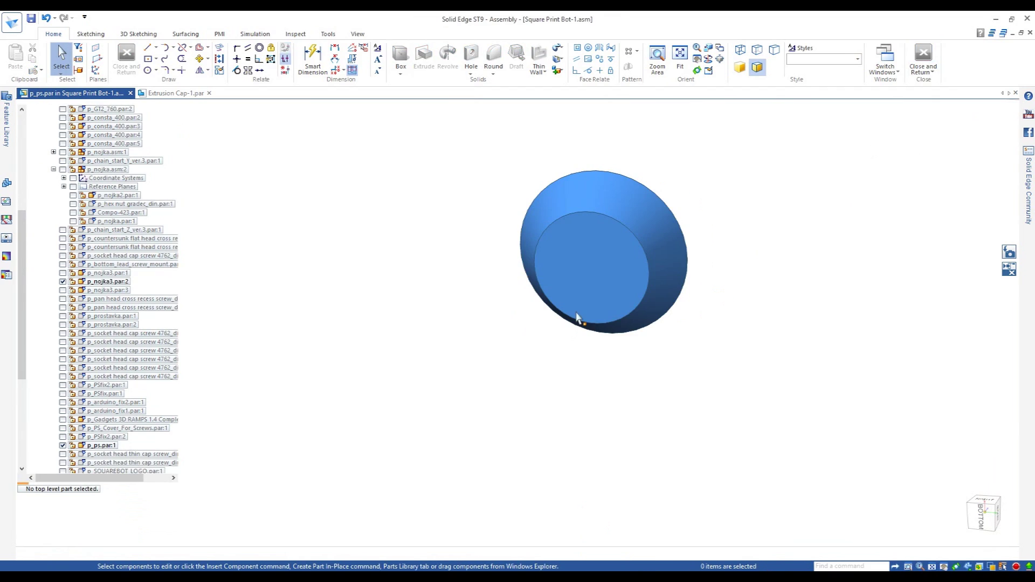
scroll(585, 318, down, 4)
scroll(587, 316, down, 3)
middle_drag(611, 284, 430, 335)
click(1007, 254)
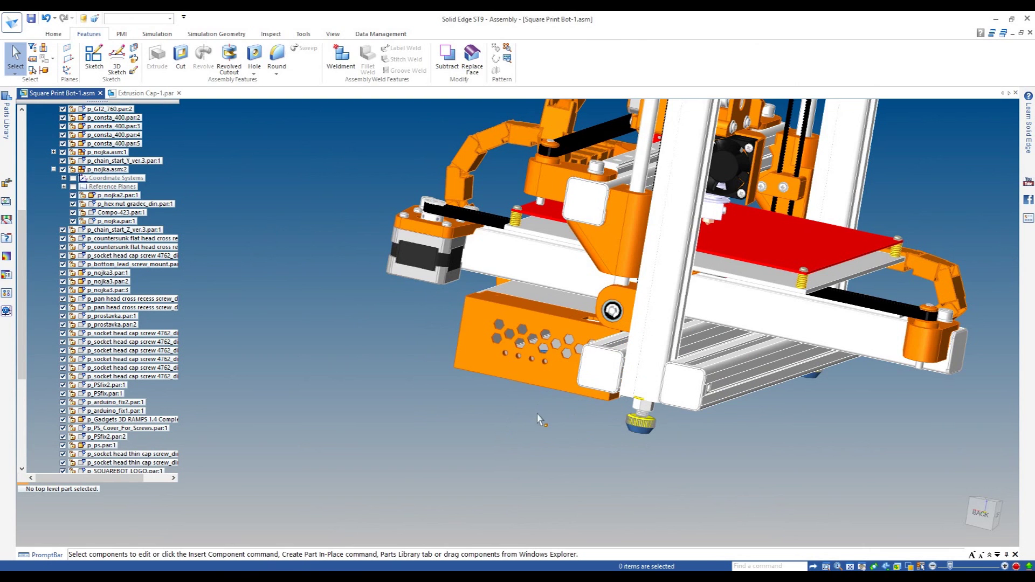
middle_drag(557, 444, 831, 437)
key(ctrl+s)
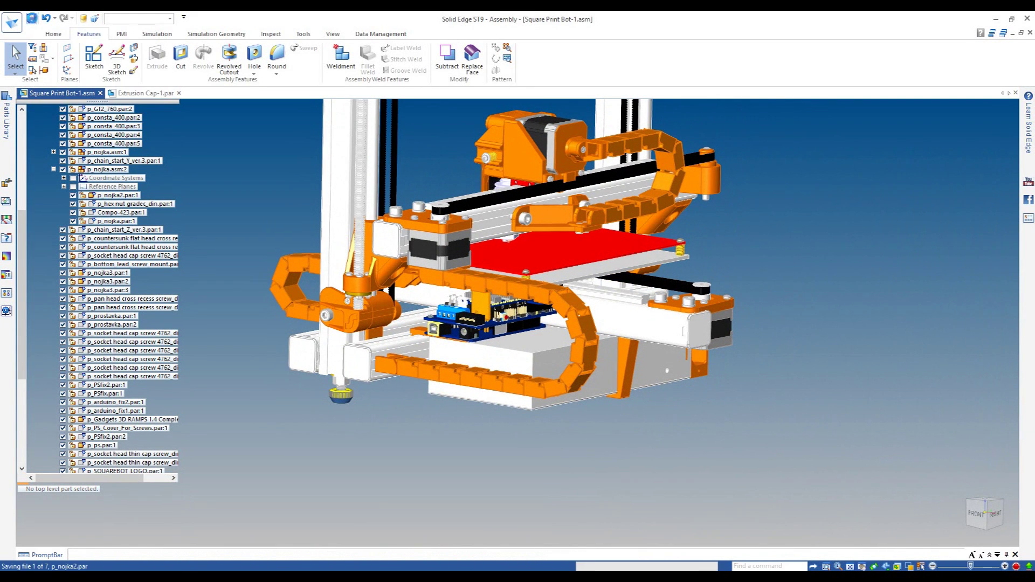
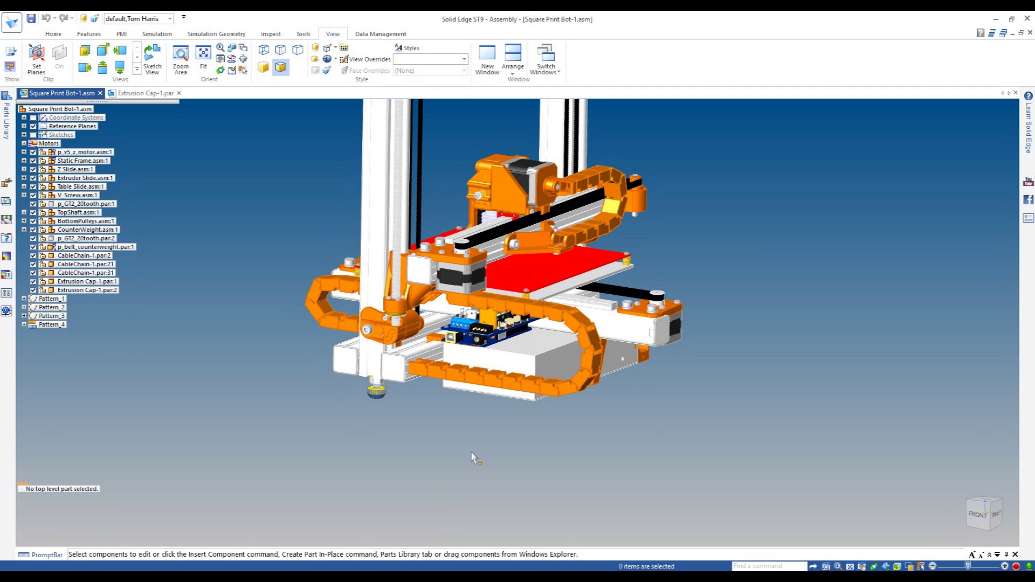
- Create a drawing of a cable chain link from the metric draft template, placing its front view with a top view above
right_click(315, 316)
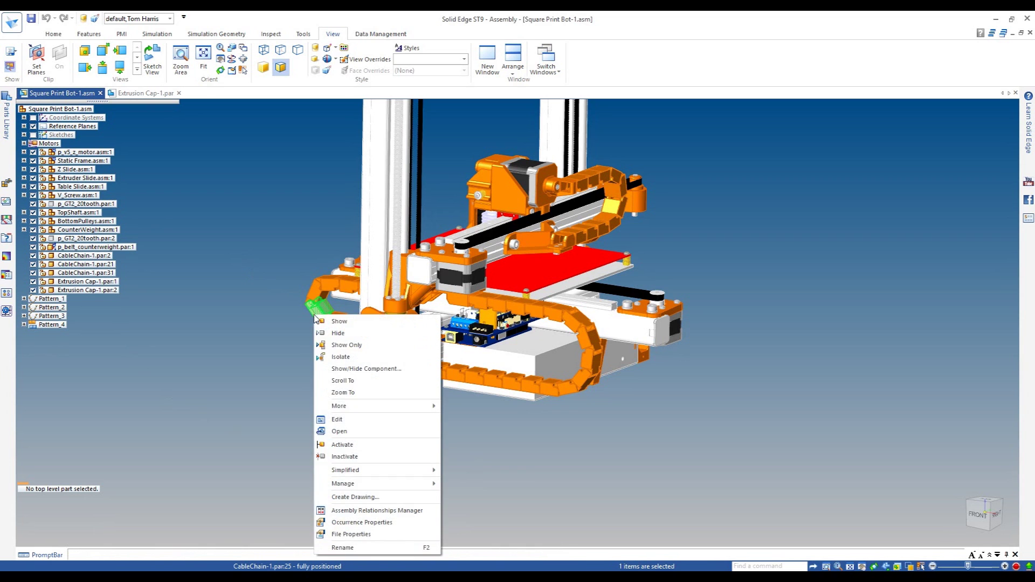
click(345, 497)
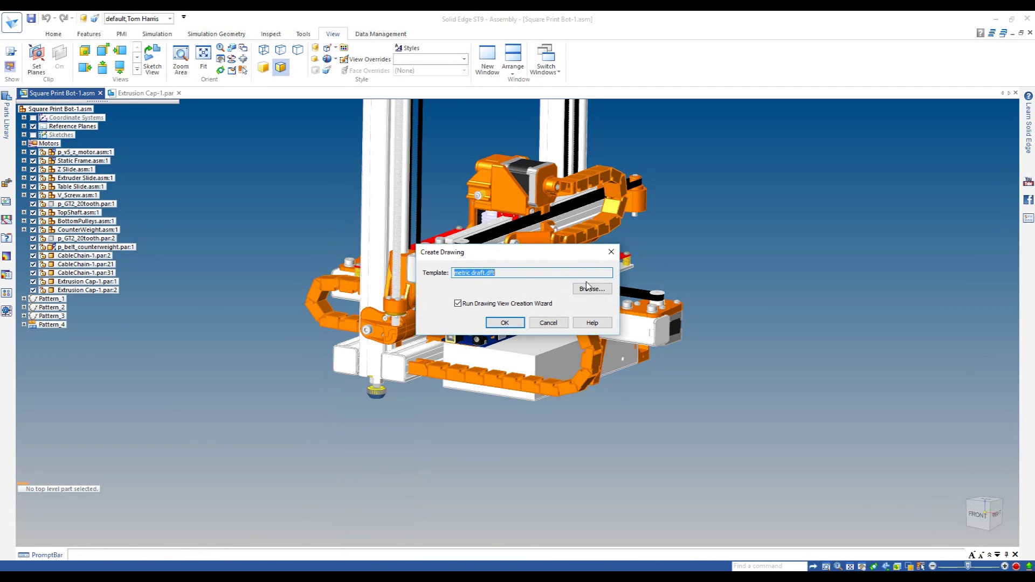
click(505, 323)
scroll(526, 359, down, 1)
click(474, 386)
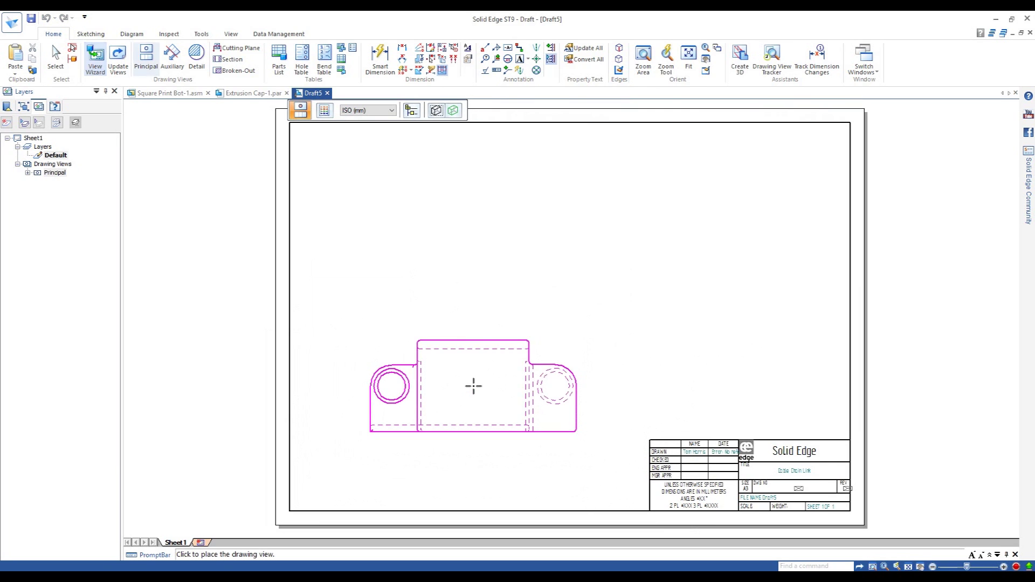
click(476, 235)
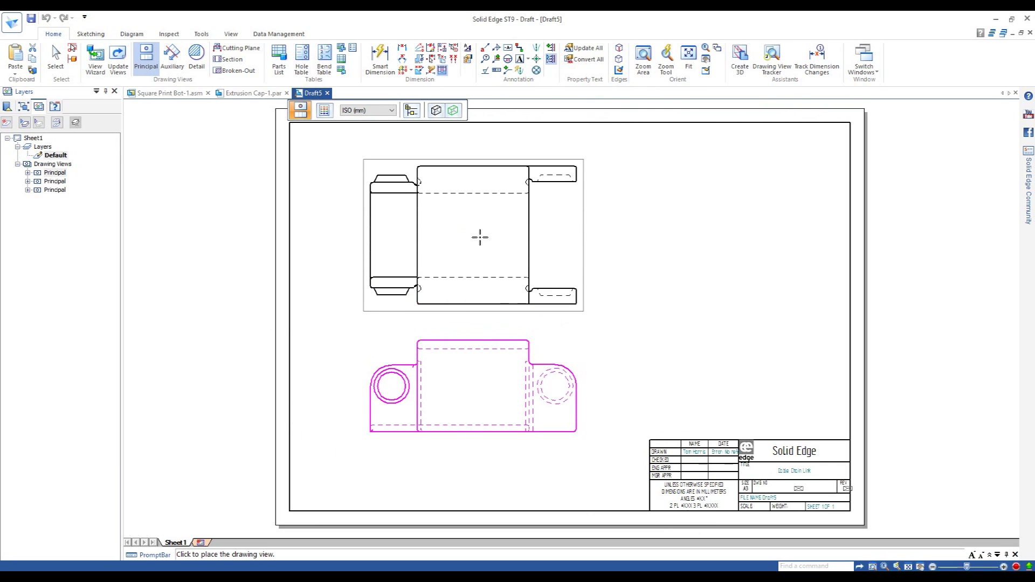
- Place a shaded isometric view of the chain link beside the top view and end view placement
click(437, 110)
click(469, 158)
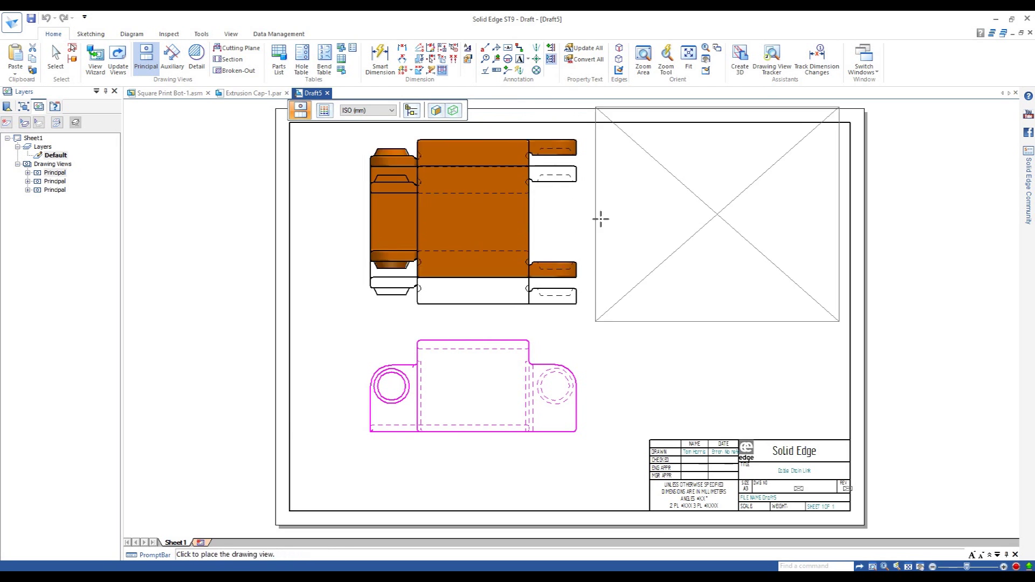
click(691, 315)
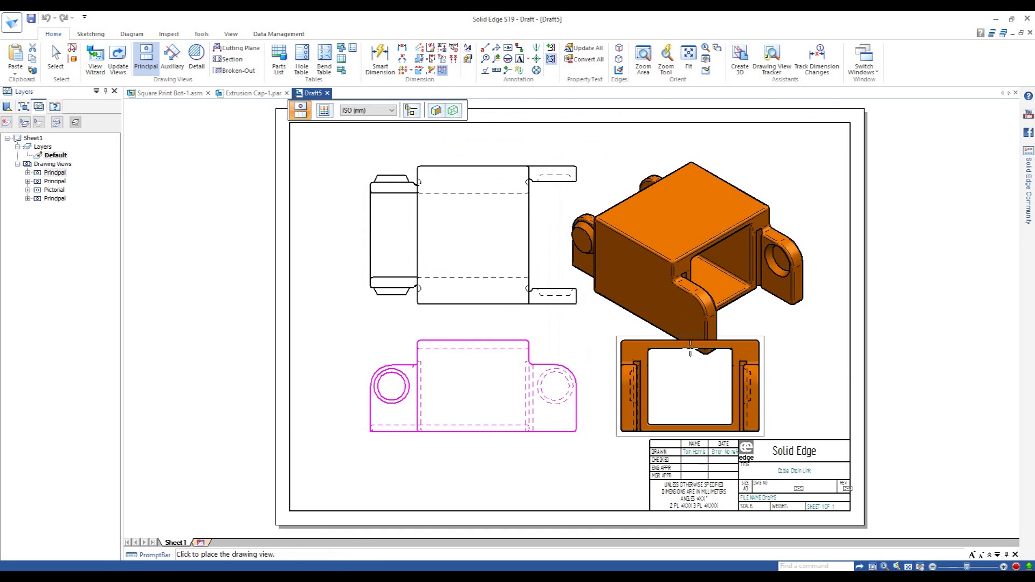
key(Escape)
- Set the isometric view's scale to 2:1 and position it in the open area above the title block
drag(697, 256, 714, 293)
click(597, 110)
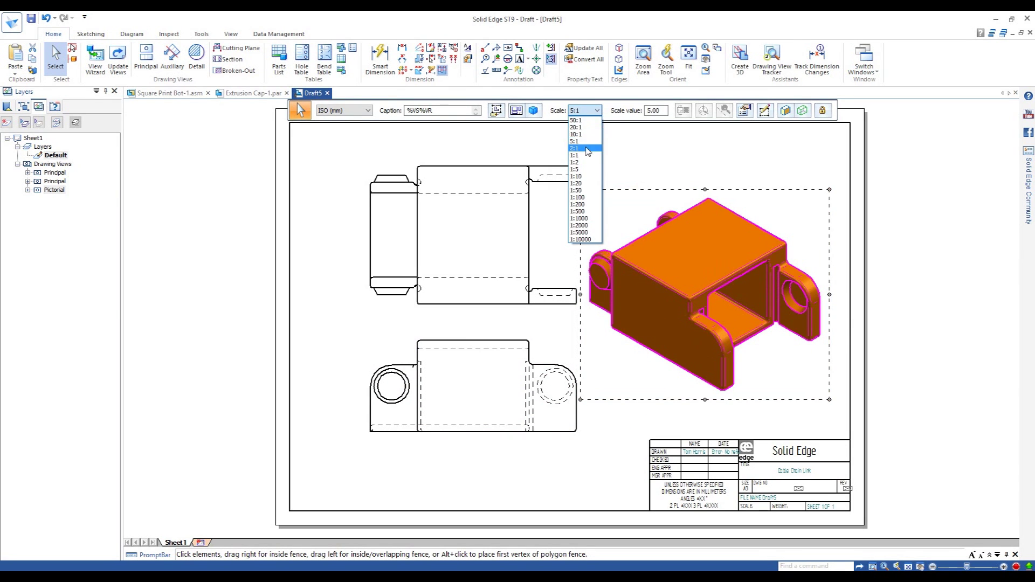
click(586, 151)
drag(687, 298, 676, 318)
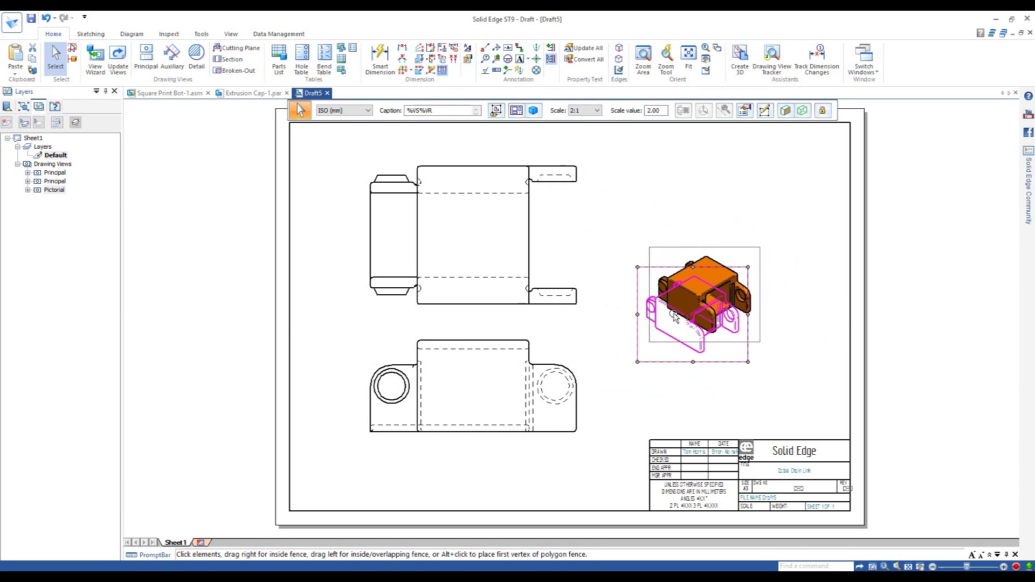
- Move the front view further down the sheet to leave more space below the top view
click(503, 433)
drag(501, 445, 496, 464)
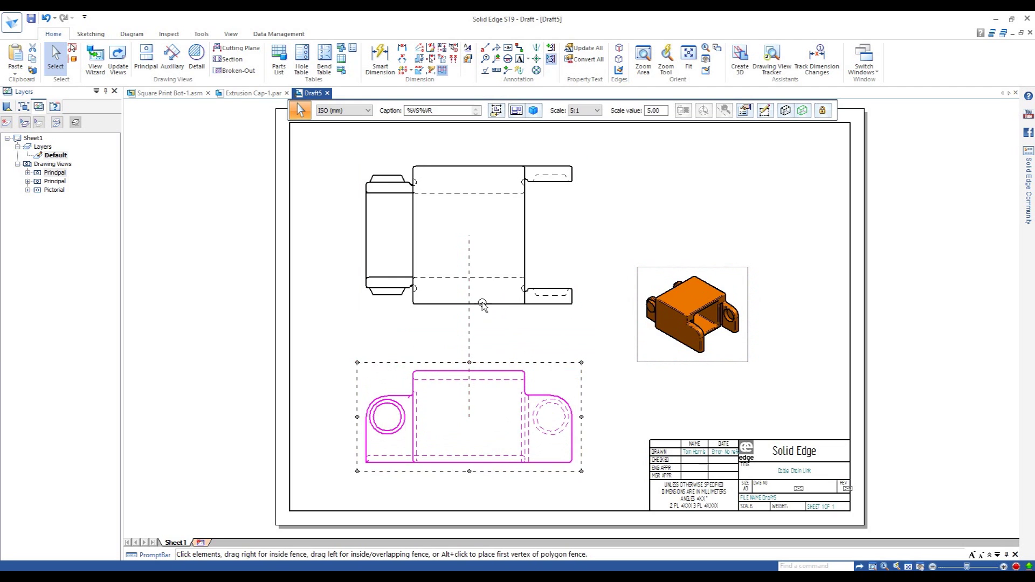
click(483, 314)
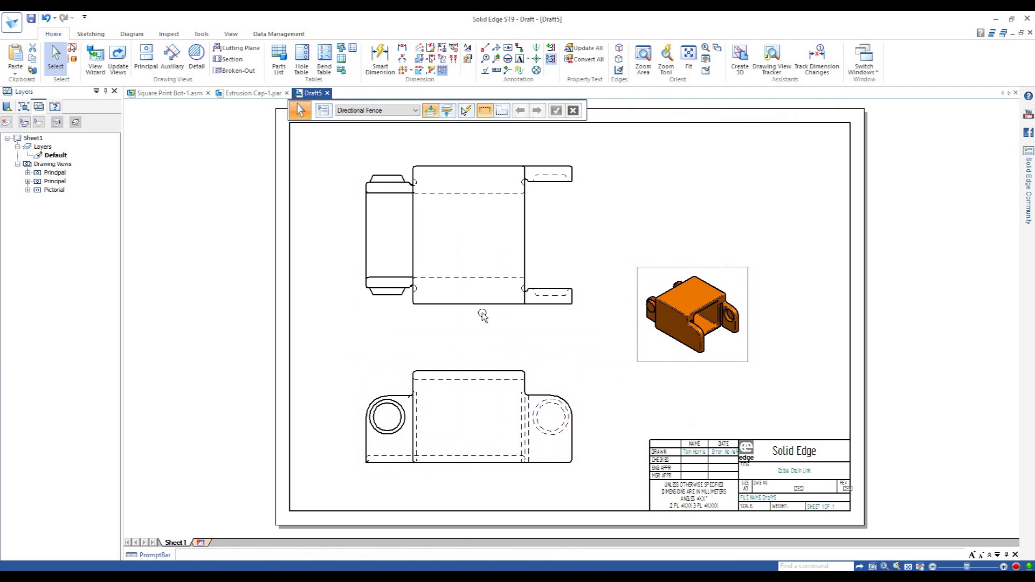
- Retrieve the model dimensions into the front and top views
click(431, 70)
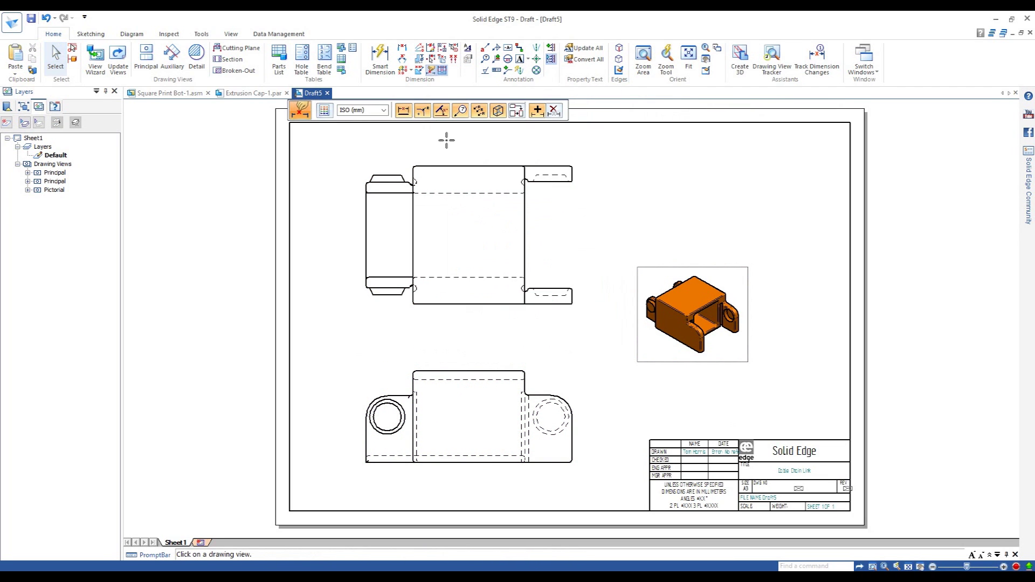
click(435, 367)
click(474, 316)
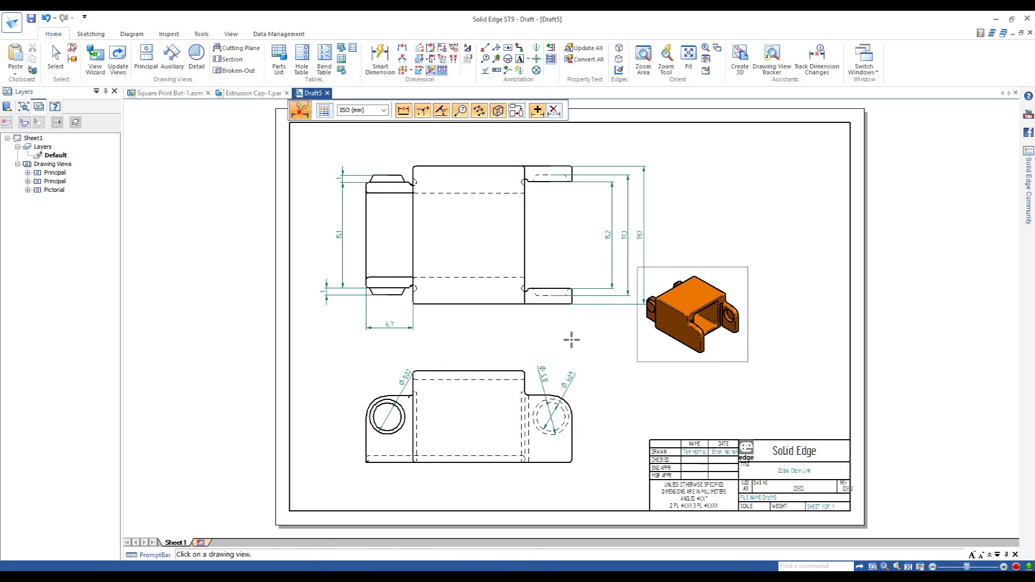
key(Escape)
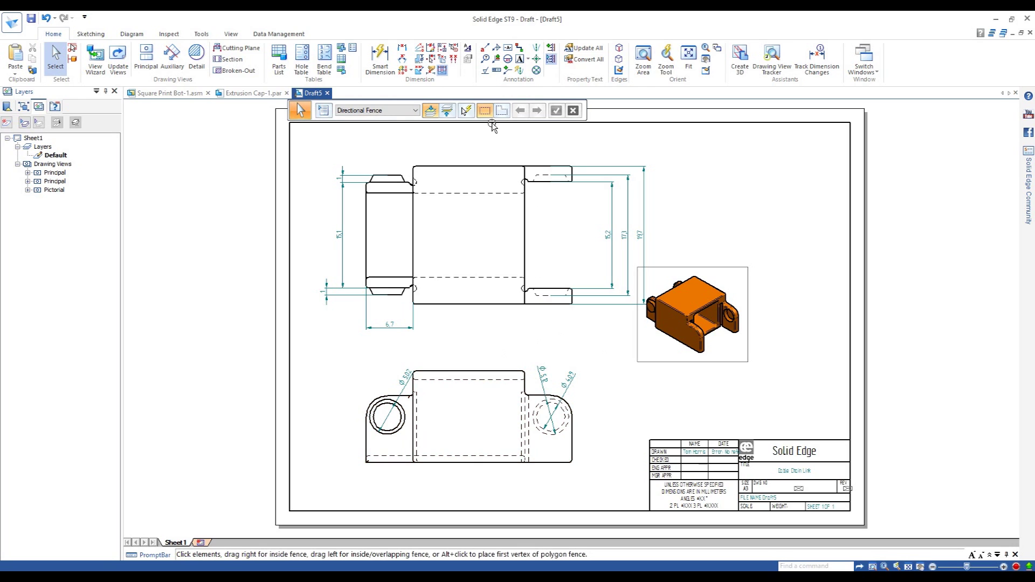
- Arrange the retrieved dimensions in both views with a stack pitch of 1.00
click(454, 58)
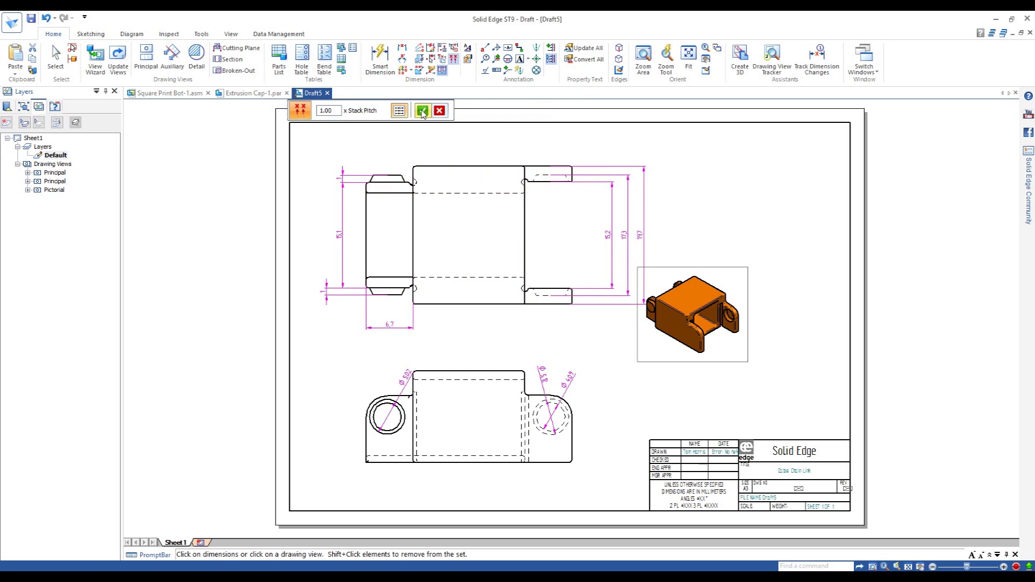
click(422, 111)
click(465, 372)
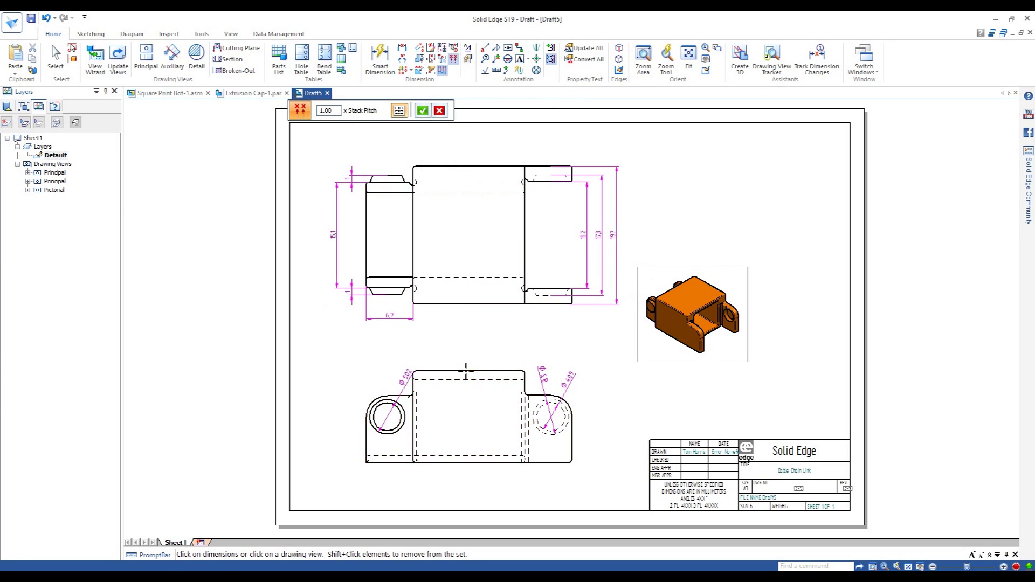
click(423, 111)
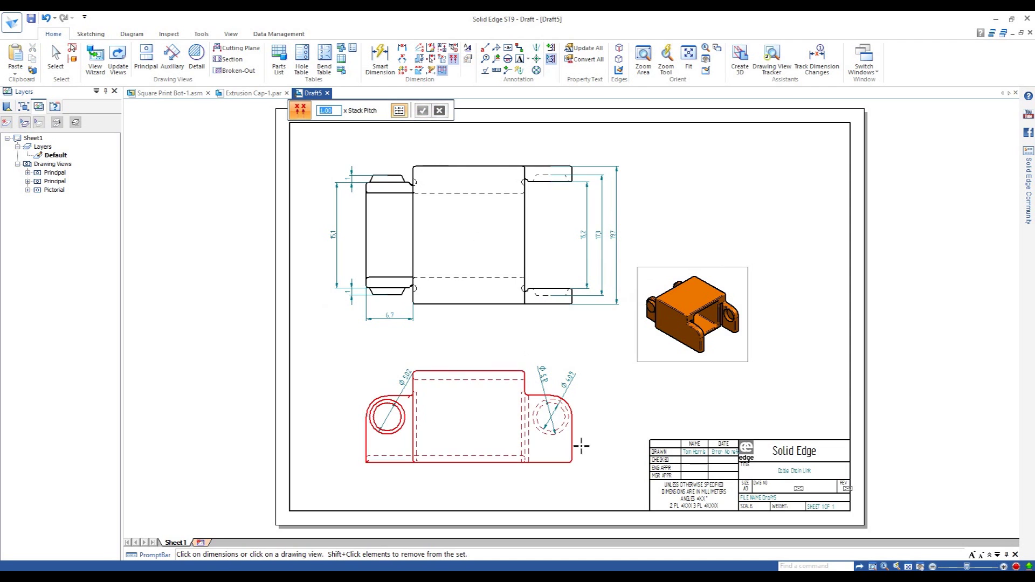
key(Escape)
- Reposition the three hole diameter dimensions in the front view so their text sits outside the part outline
scroll(400, 387, up, 3)
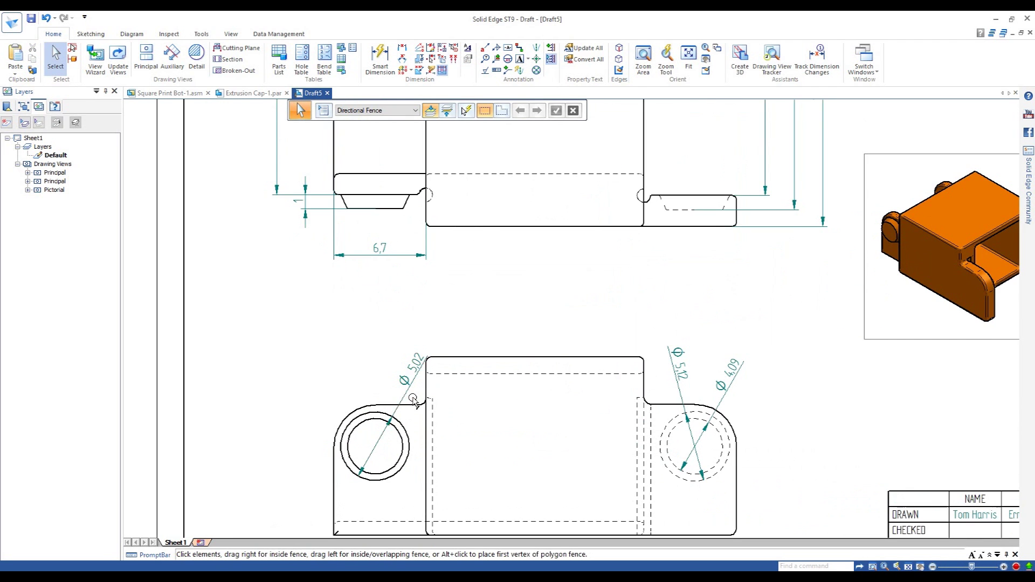
click(408, 390)
drag(379, 377, 312, 379)
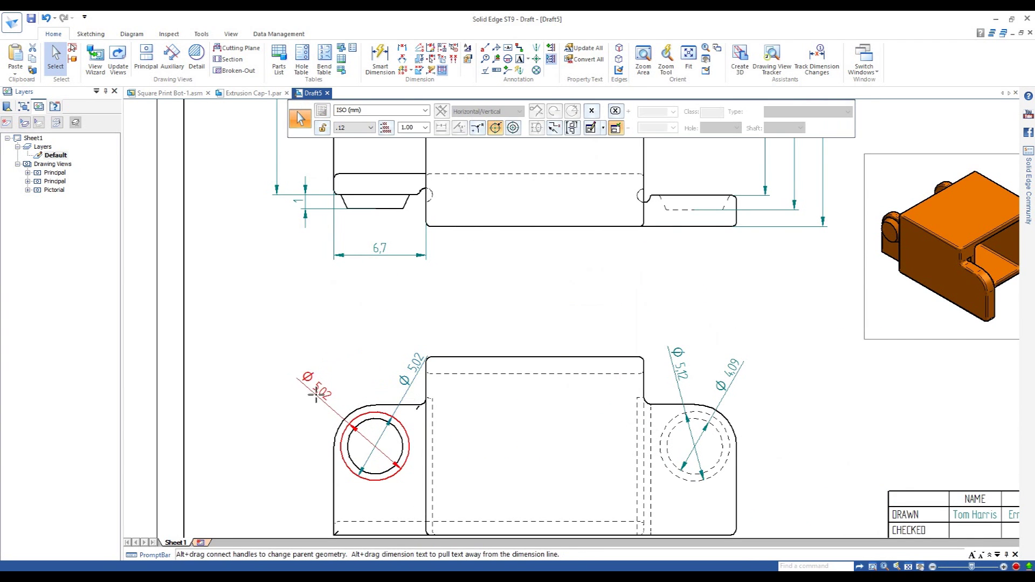
drag(721, 405, 751, 422)
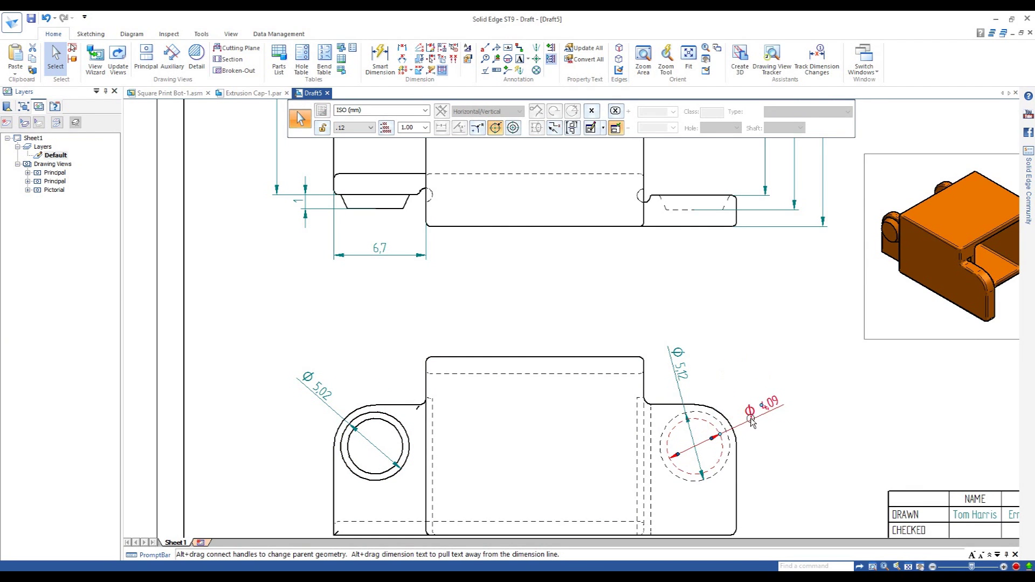
drag(727, 389, 753, 386)
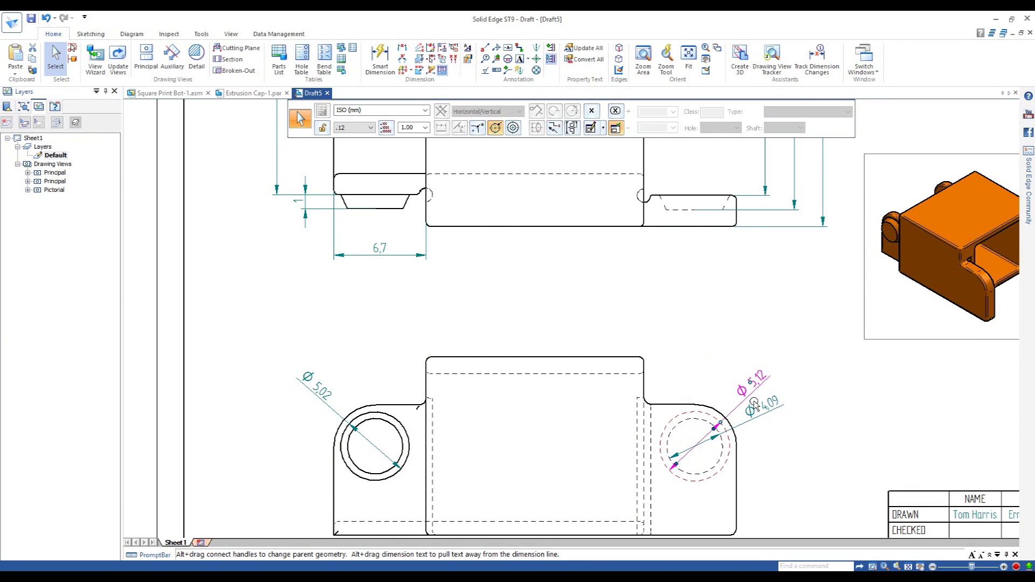
click(760, 501)
scroll(742, 503, down, 2)
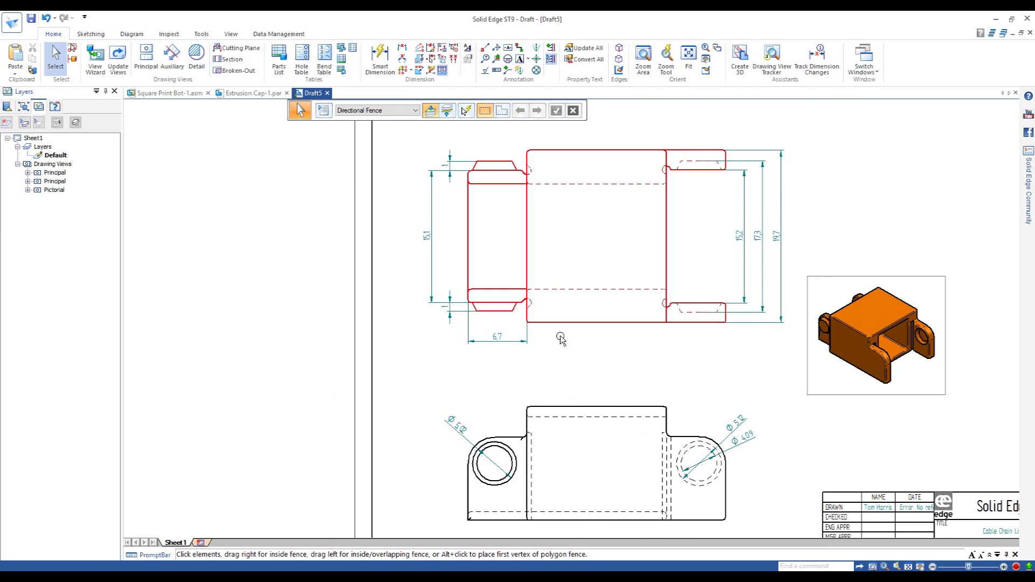
- Dimension the link's overall length below the top view, beneath the short length dimension
click(385, 72)
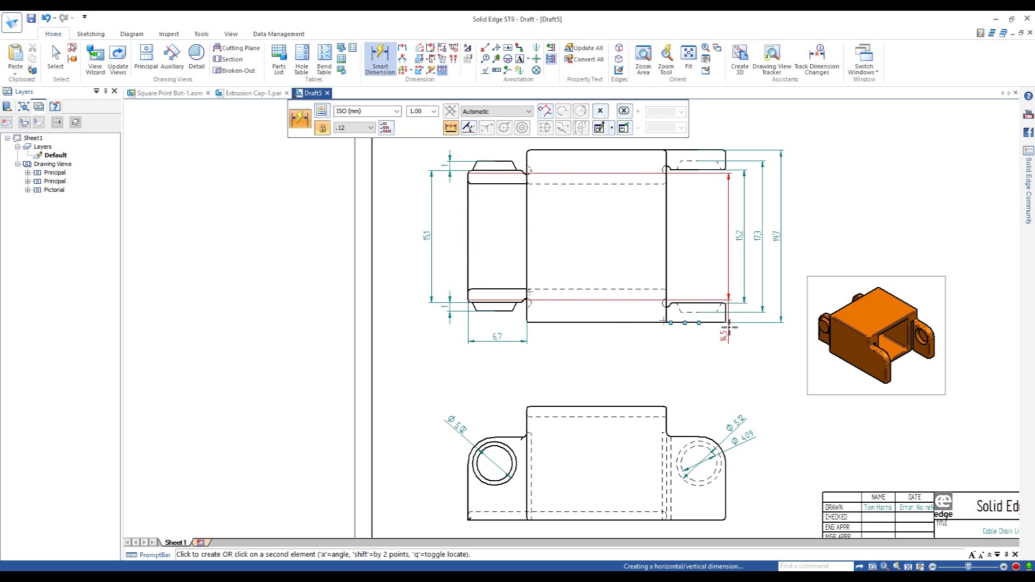
click(724, 321)
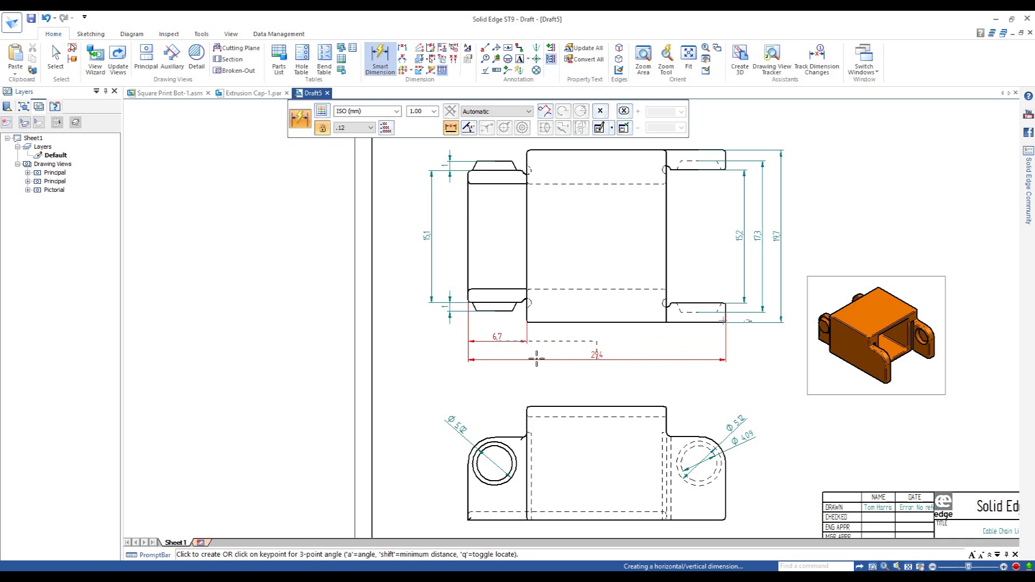
click(597, 357)
scroll(584, 290, down, 1)
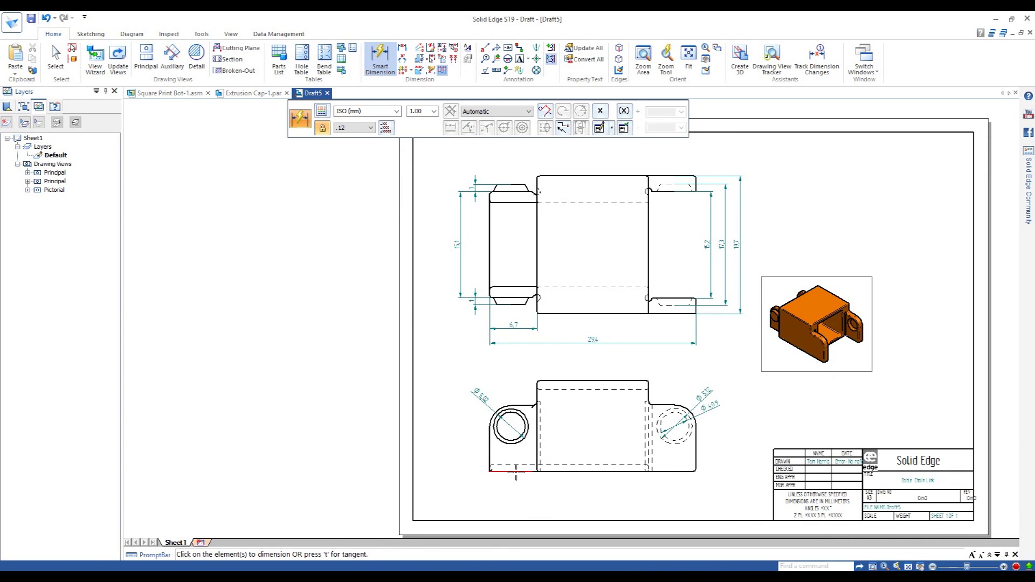
- Dimension the overall height of the link beside the front view and end the Smart Dimension command
click(533, 456)
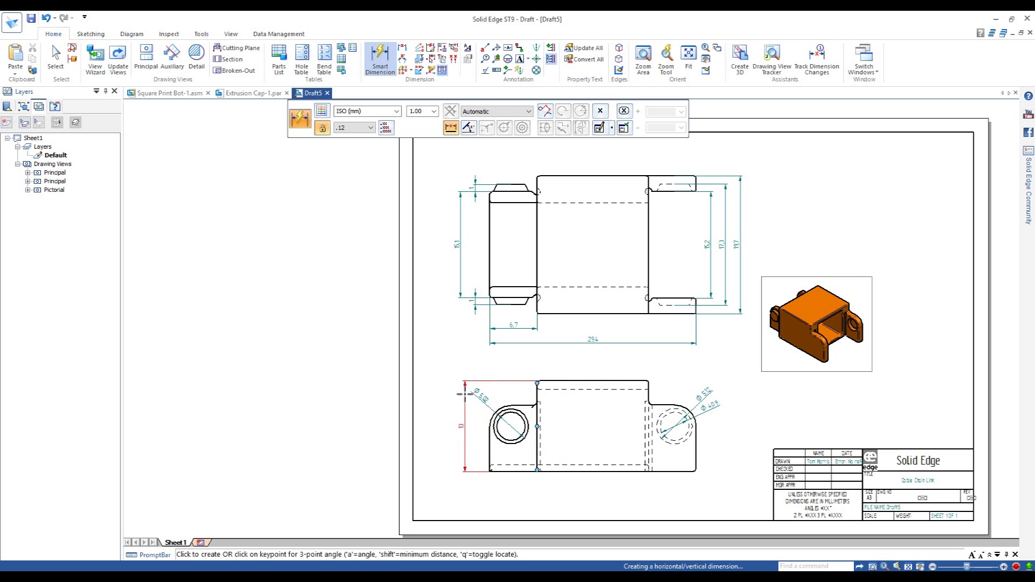
click(459, 399)
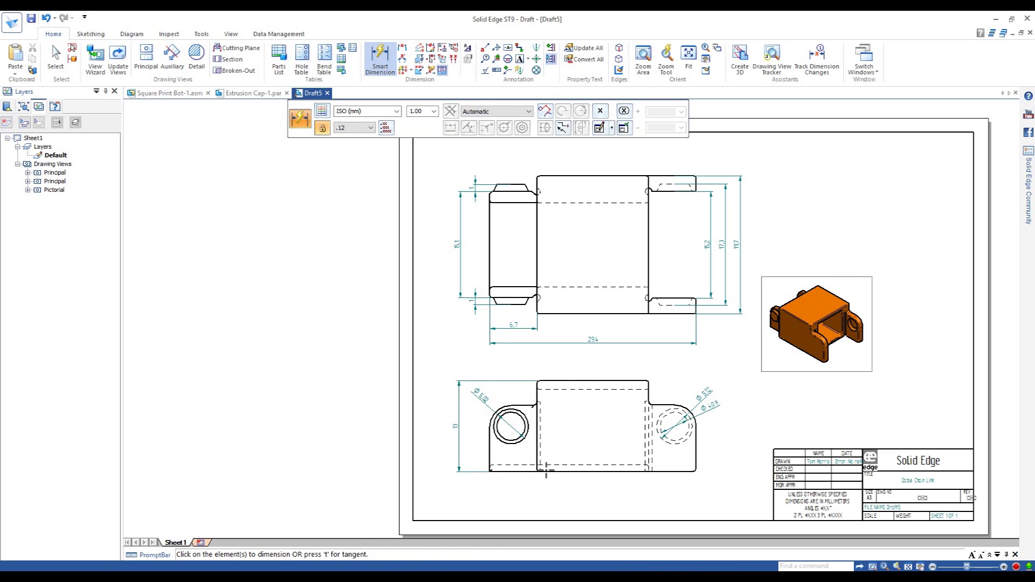
key(Escape)
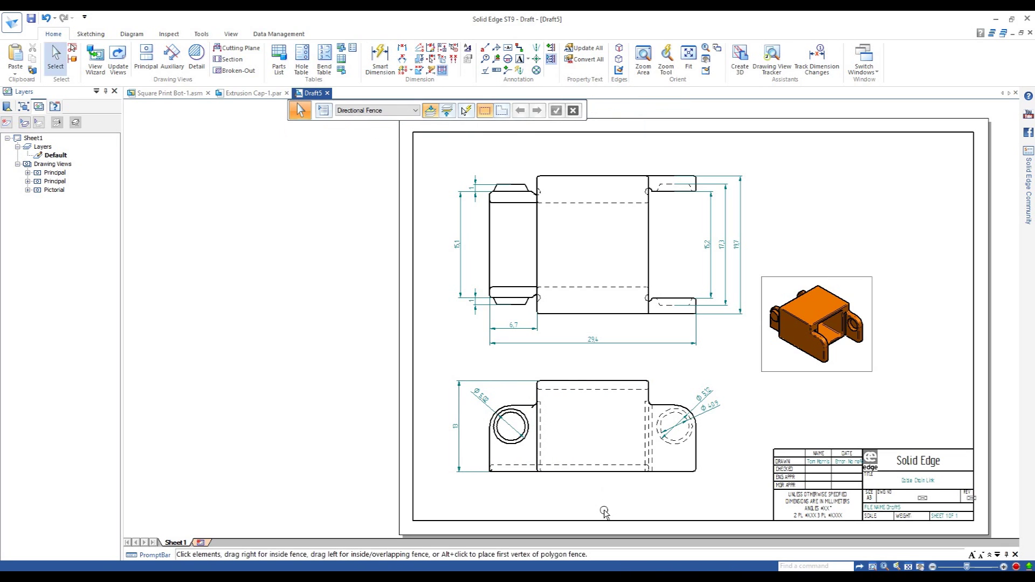
- Add a diameter dimension with the suffix "typ" to the small relief arc beside the upper right lug in the top view
scroll(526, 499, down, 2)
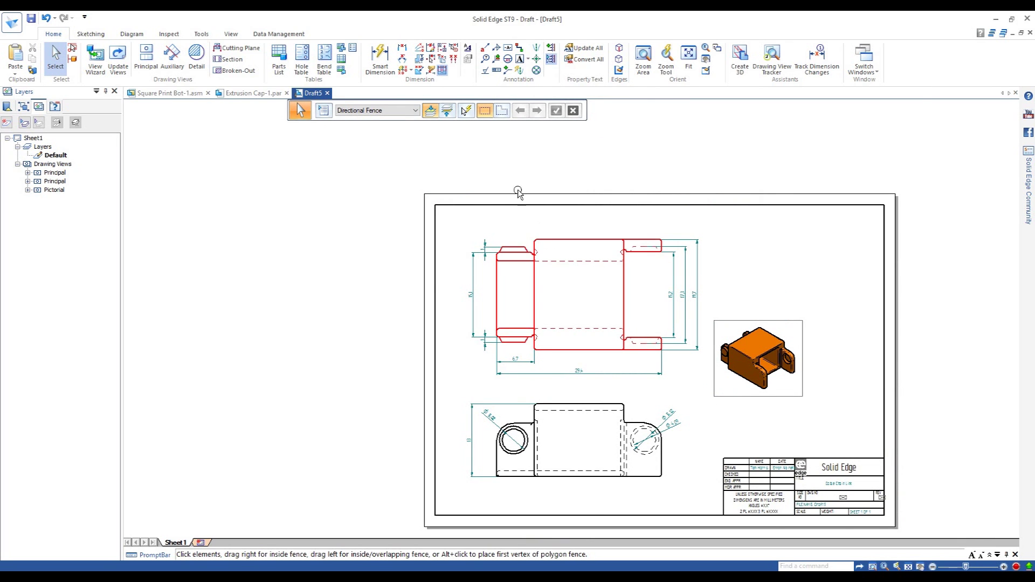
click(381, 56)
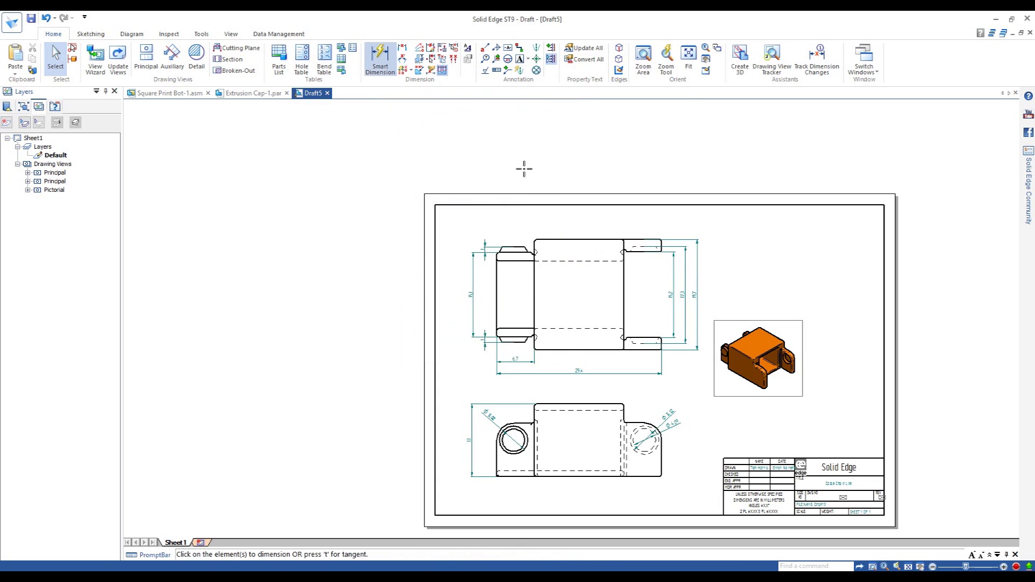
scroll(631, 226, up, 4)
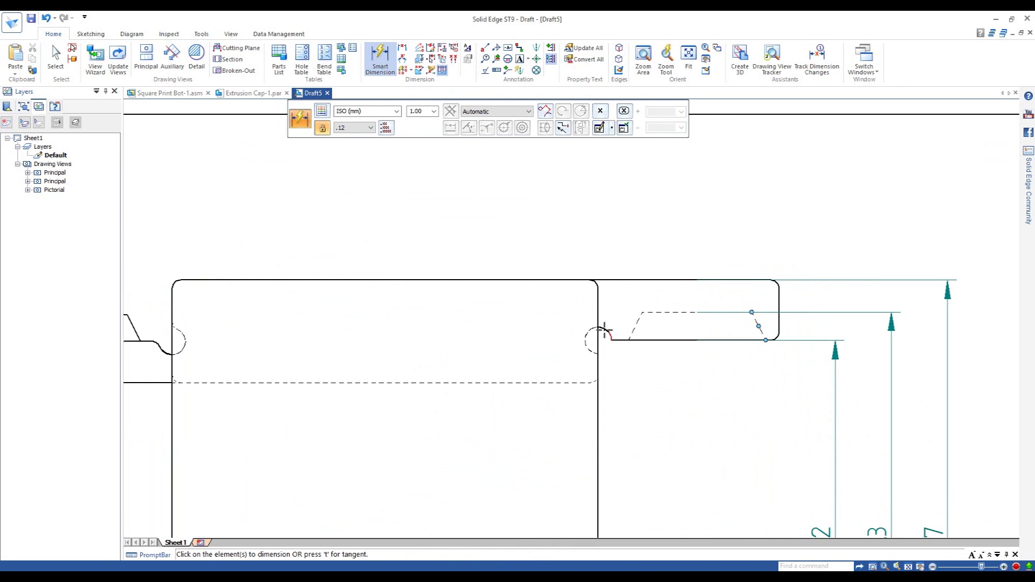
click(605, 331)
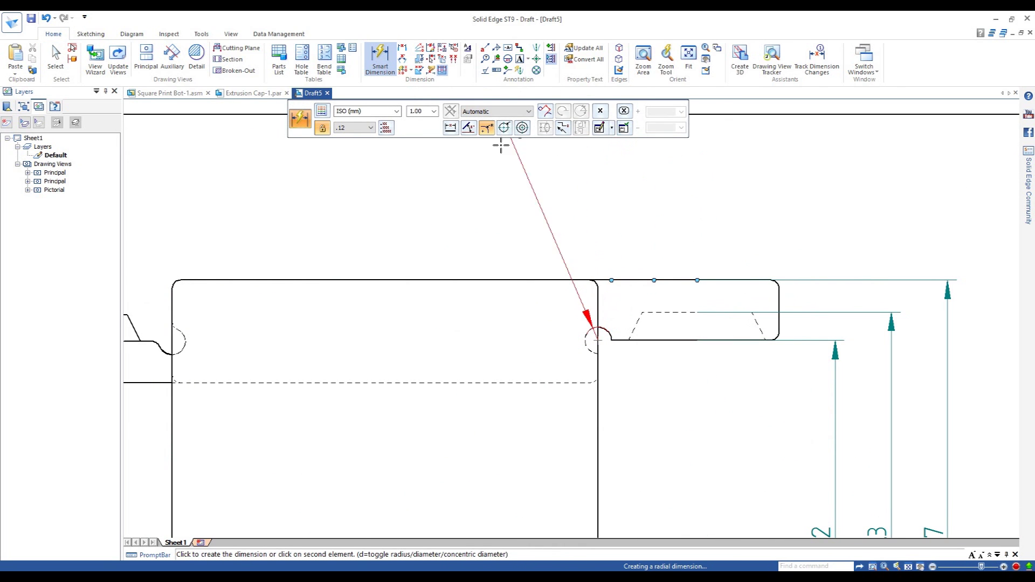
click(505, 127)
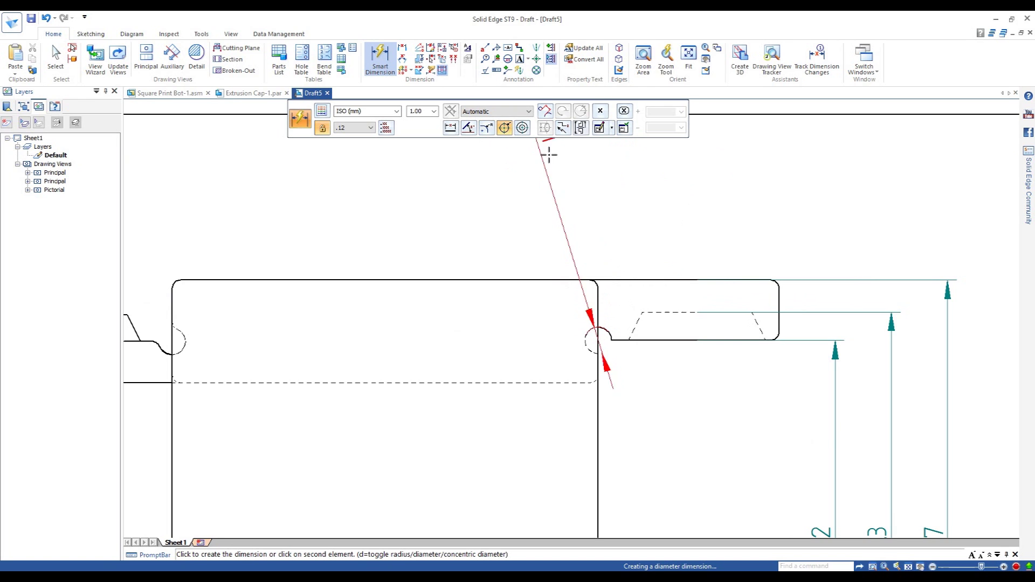
click(612, 128)
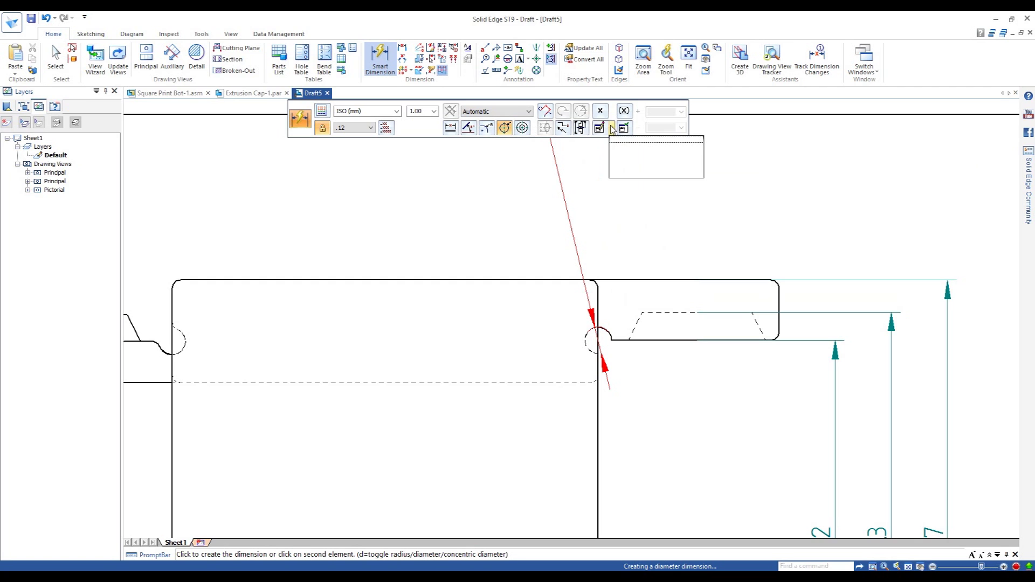
click(606, 128)
click(247, 103)
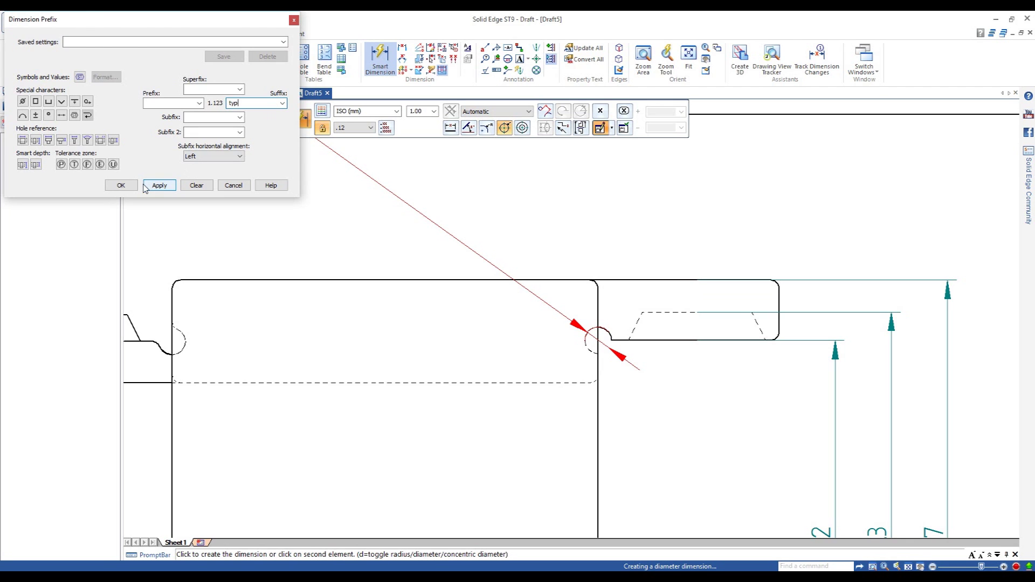
click(120, 185)
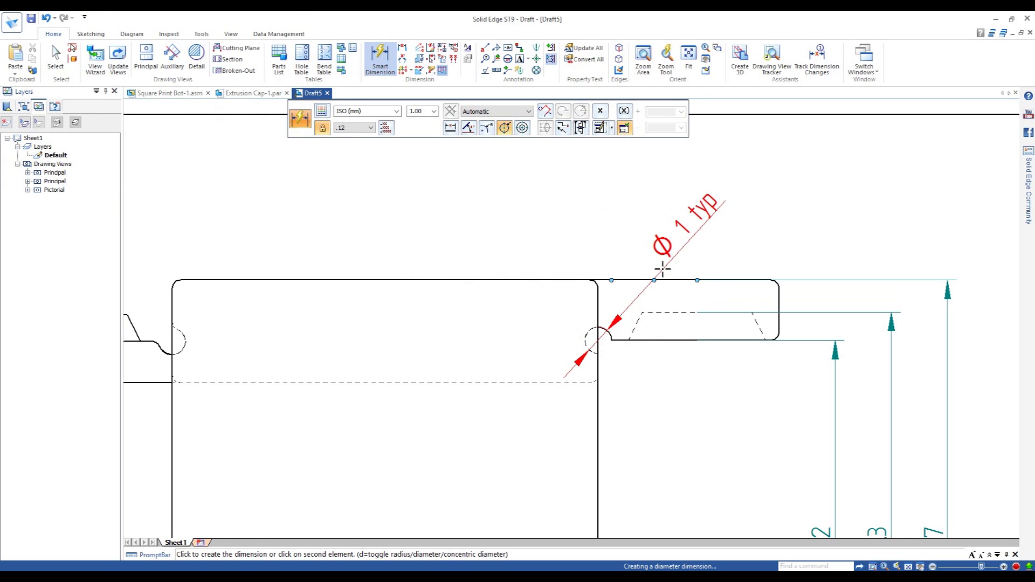
click(648, 377)
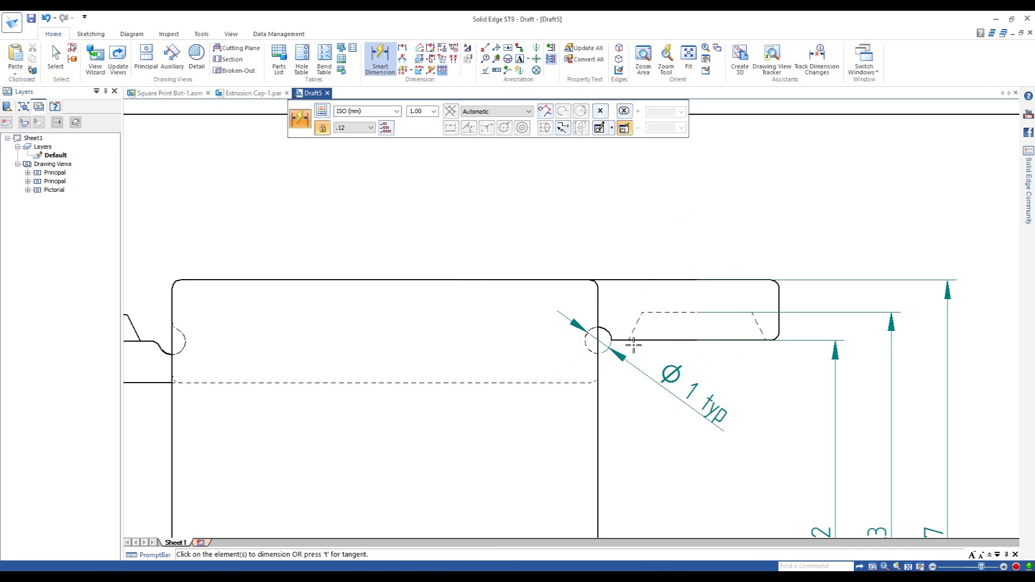
- Save the drawing as CableChain-1.dft and check the updated title block
scroll(596, 231, down, 3)
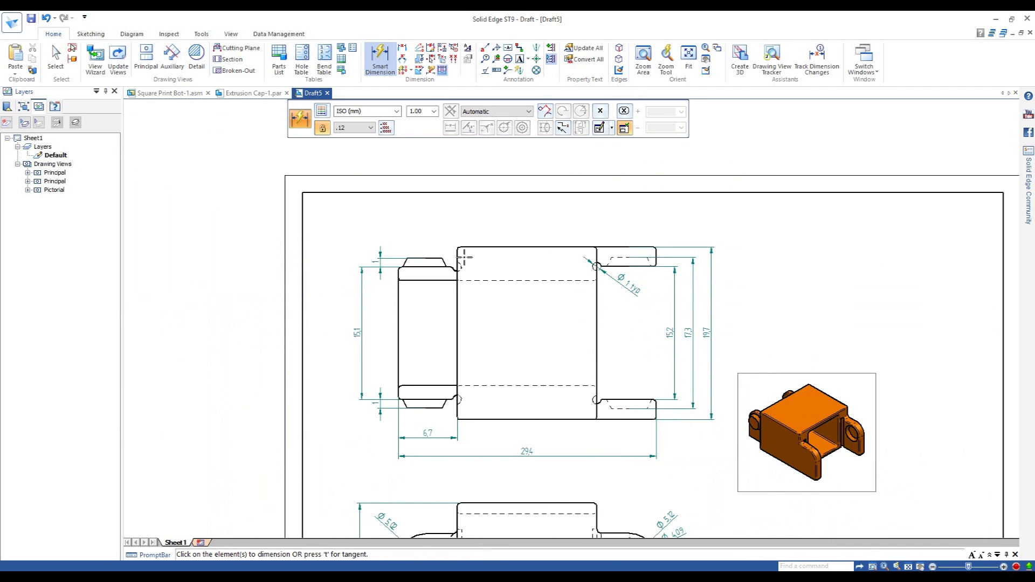
scroll(375, 285, down, 1)
scroll(375, 285, down, 1)
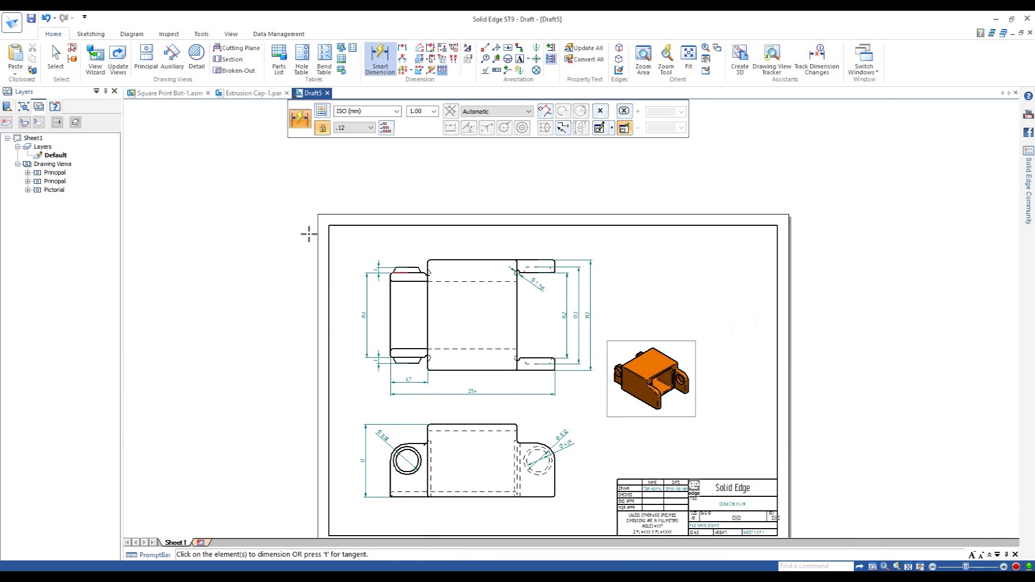
click(31, 18)
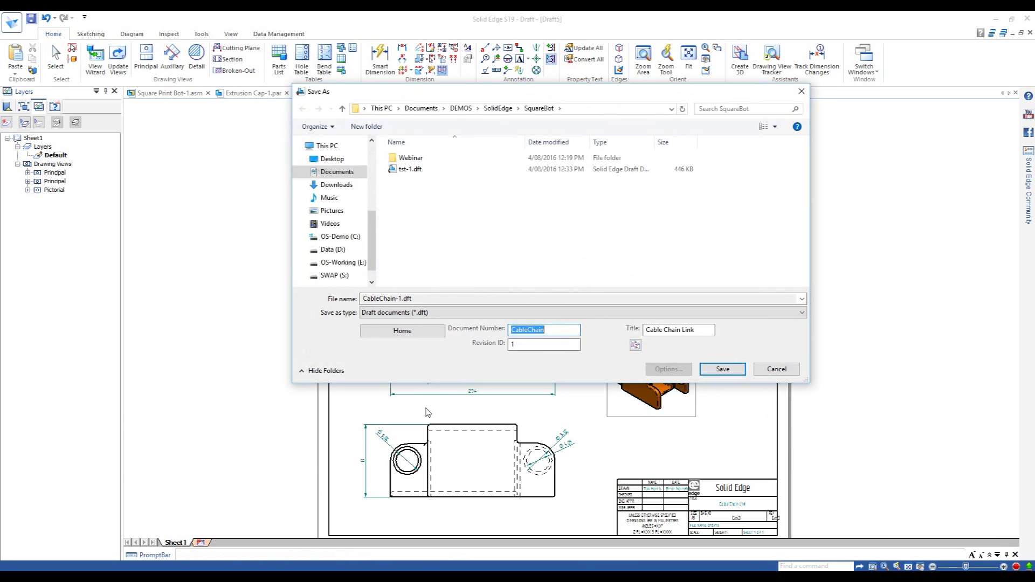
click(723, 369)
scroll(744, 534, up, 3)
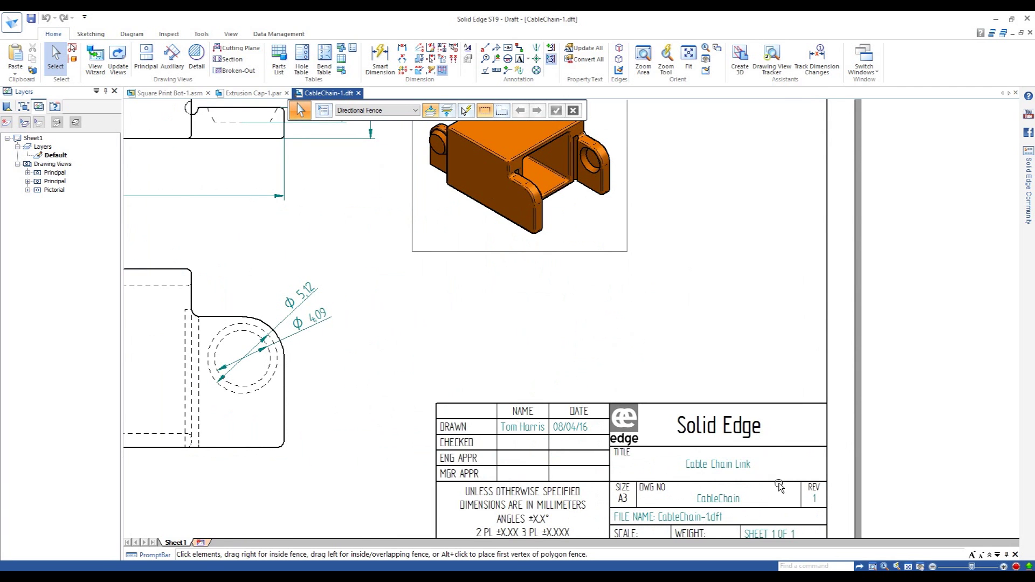
scroll(782, 484, down, 2)
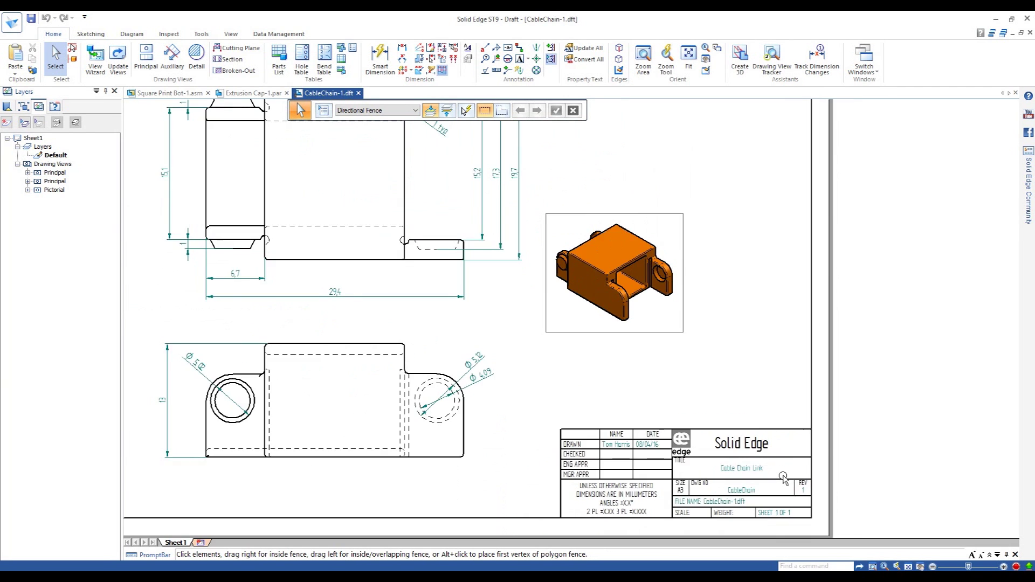
scroll(783, 479, down, 1)
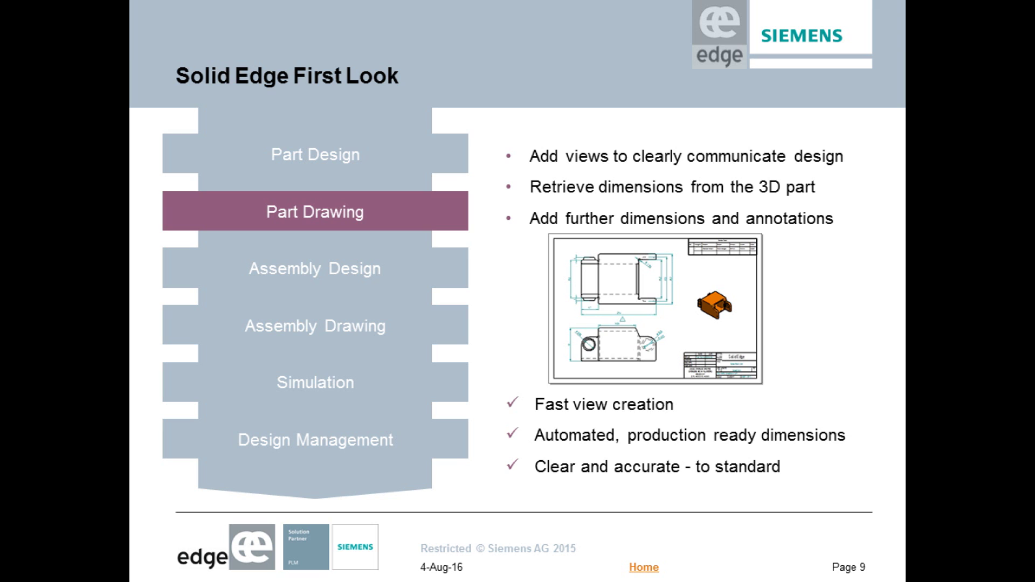
key(Right)
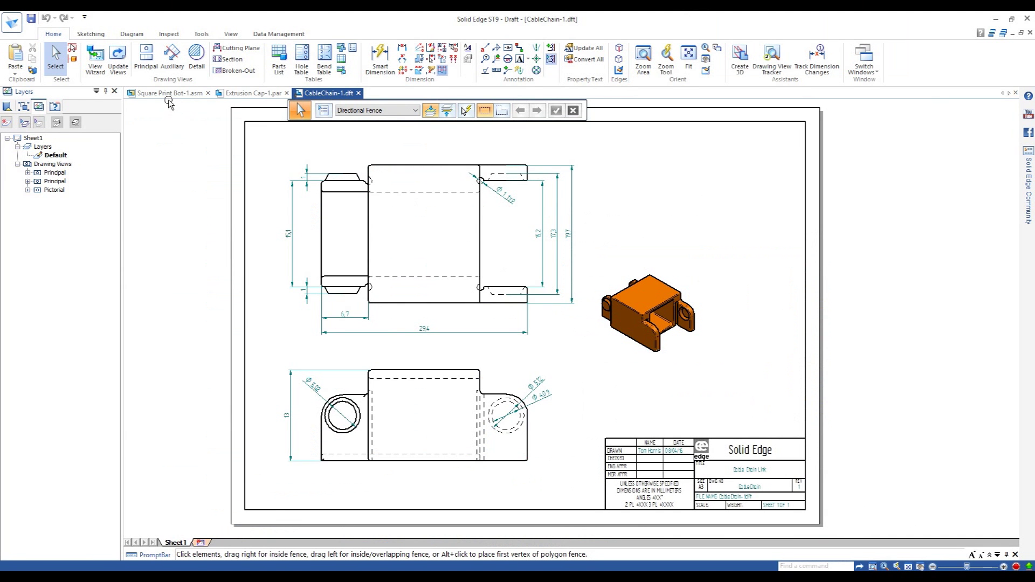
- Switch to the Square Print Bot-1.asm assembly, clear the selected link and orient the model to the front view
click(168, 94)
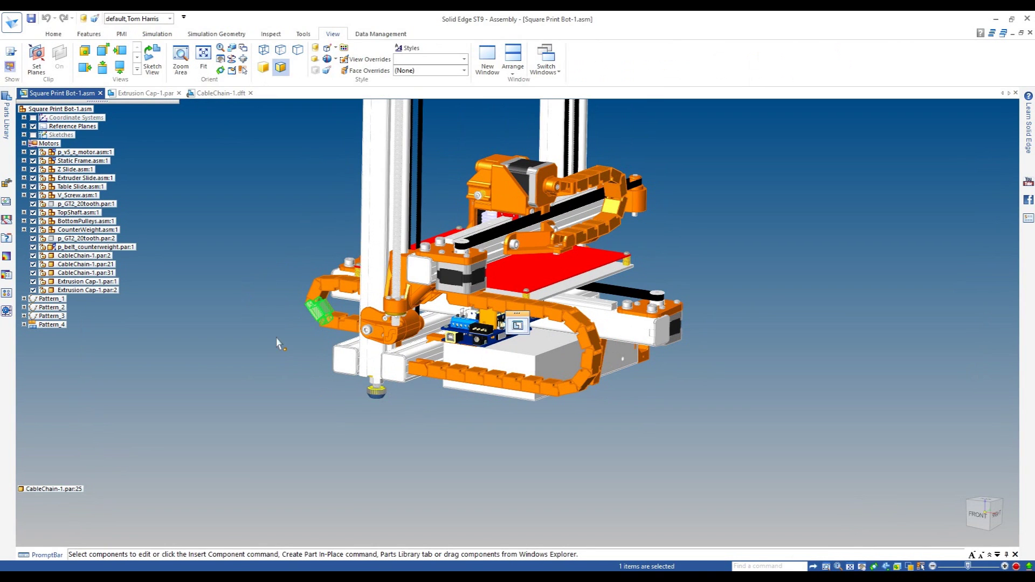
click(284, 345)
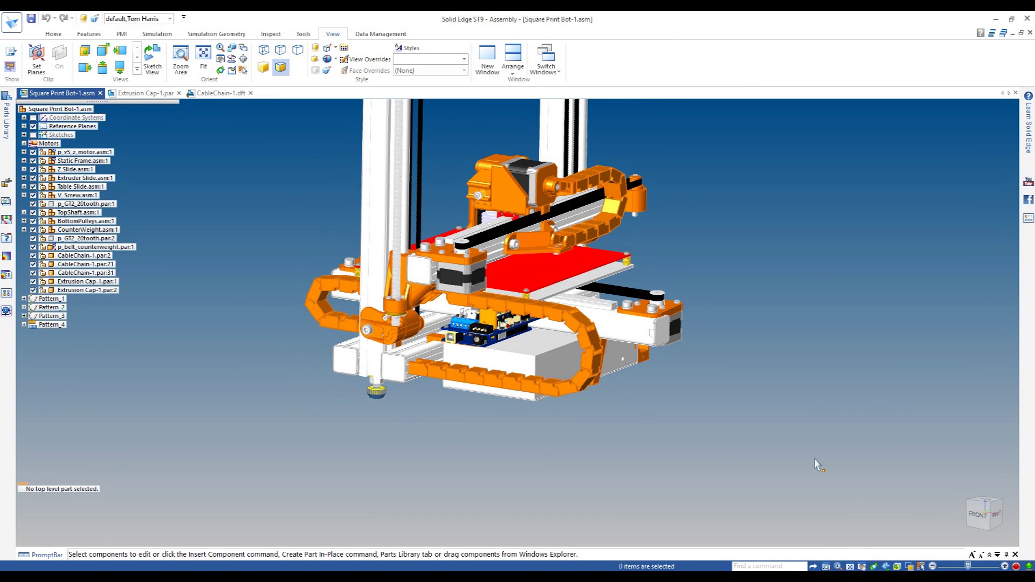
click(980, 516)
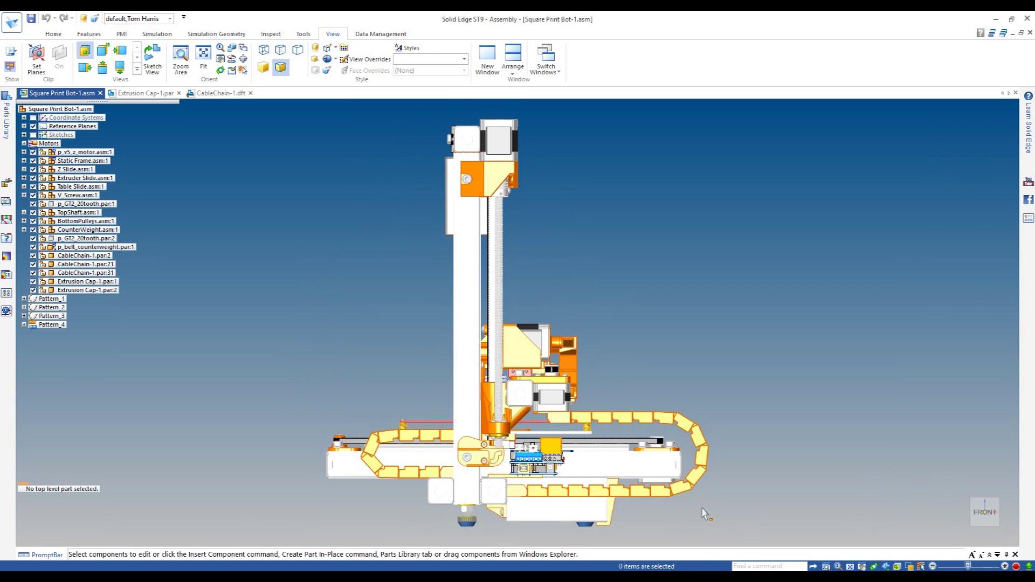
- Run an interference check on the four links around the right-hand bend of the large cable chain
scroll(703, 511, up, 5)
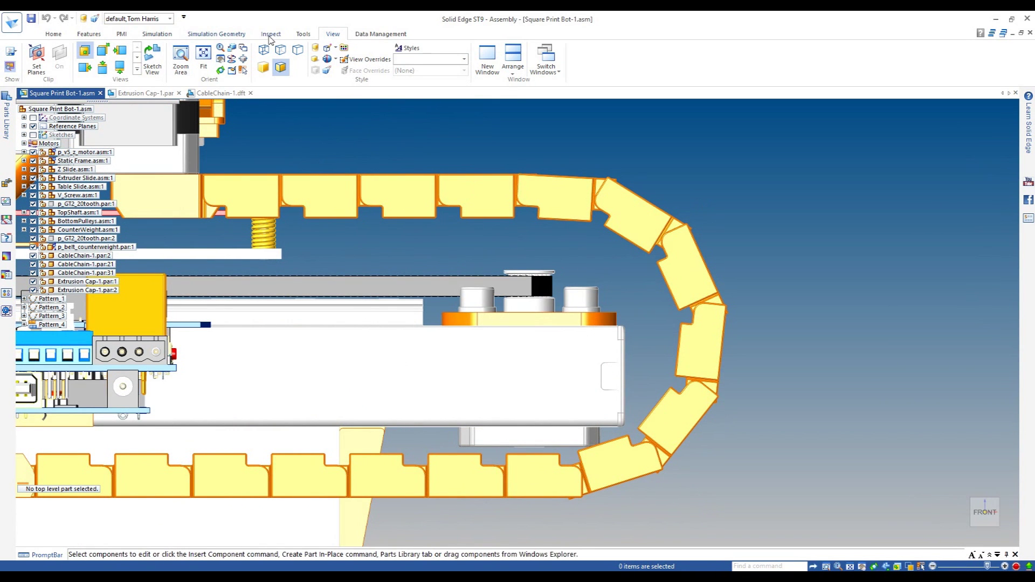
click(271, 34)
click(181, 56)
click(701, 302)
click(700, 348)
click(673, 415)
click(598, 469)
click(531, 475)
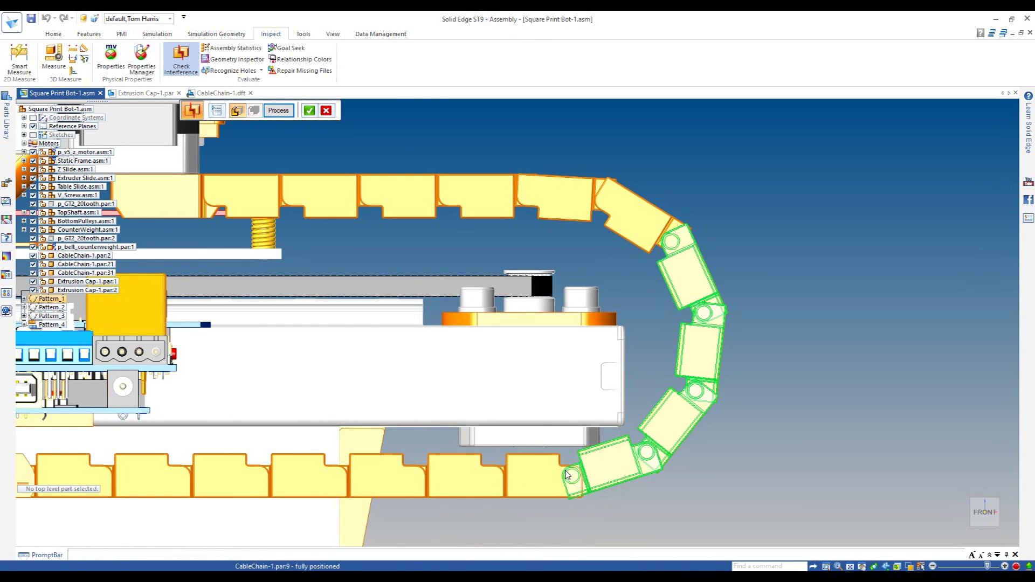
click(278, 110)
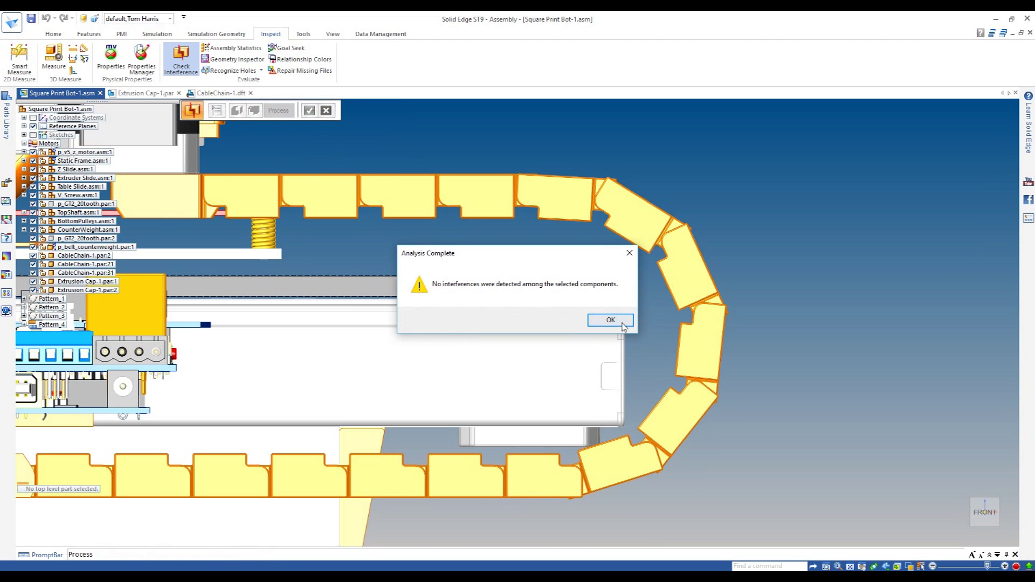
click(611, 320)
- Run an interference check on the four links around the left-hand bend of the small cable chain
scroll(881, 313, down, 4)
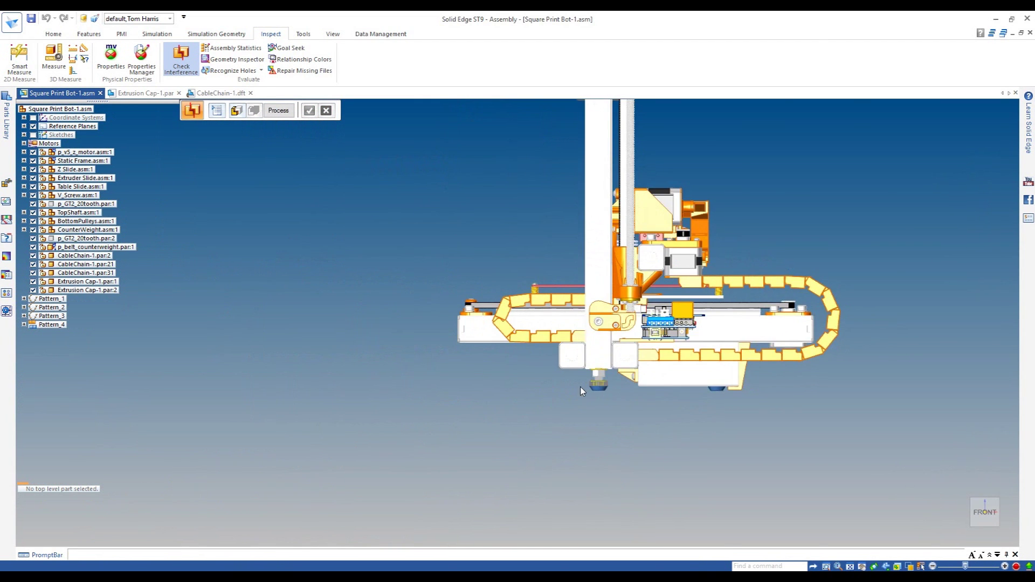
scroll(560, 380, up, 3)
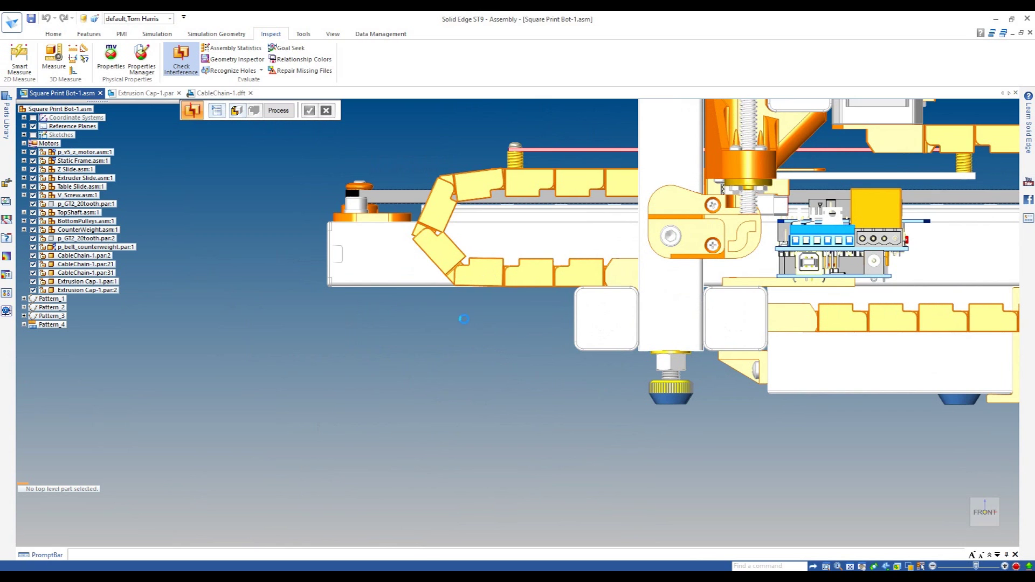
click(606, 321)
click(188, 71)
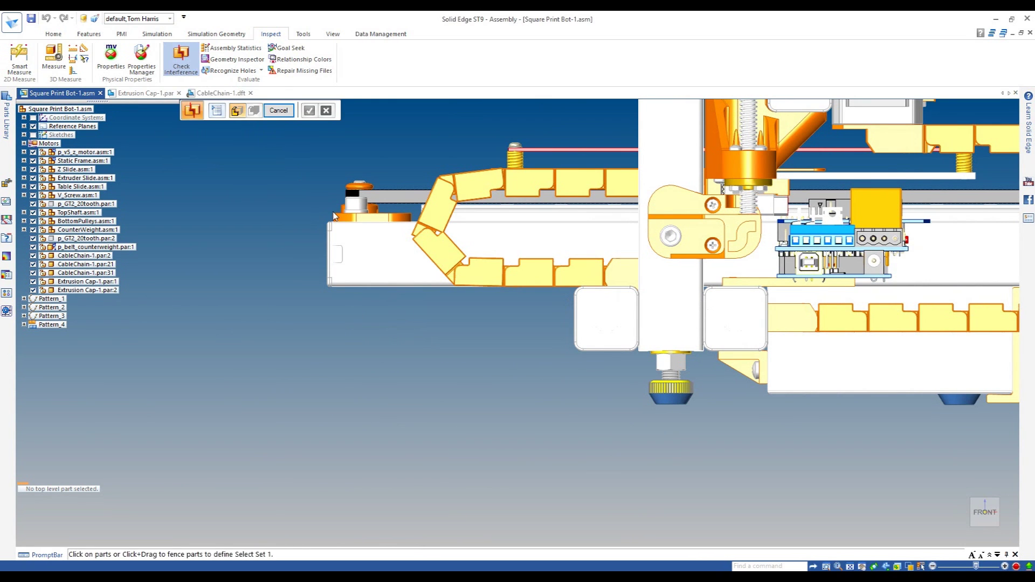
click(486, 273)
click(447, 249)
click(443, 209)
click(469, 186)
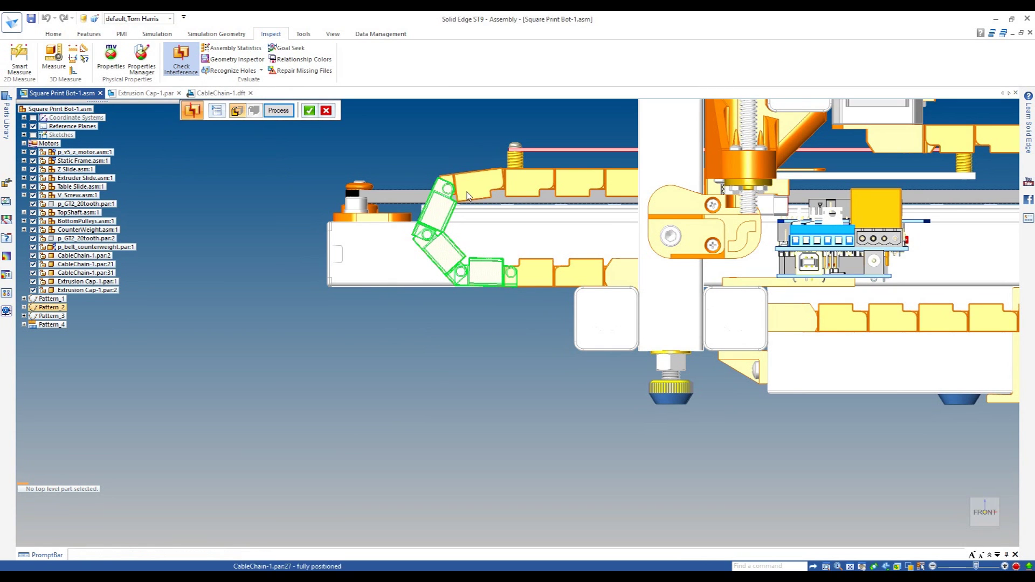
click(309, 111)
- Rerun the interference check with non-interfering parts hidden, examine the overlap between the two links and exit the check
middle_drag(518, 222, 499, 229)
scroll(412, 238, up, 5)
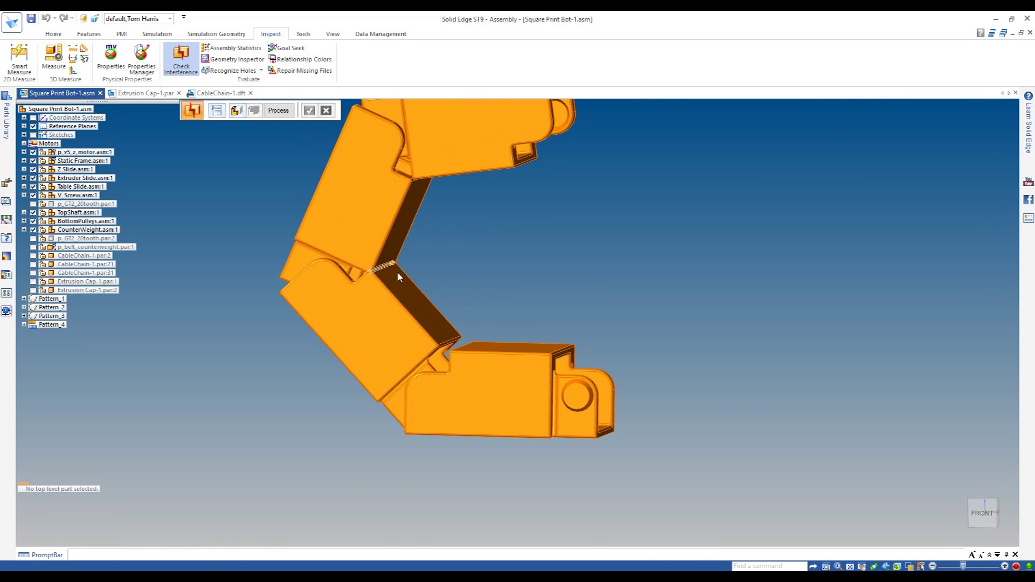
scroll(398, 273, up, 5)
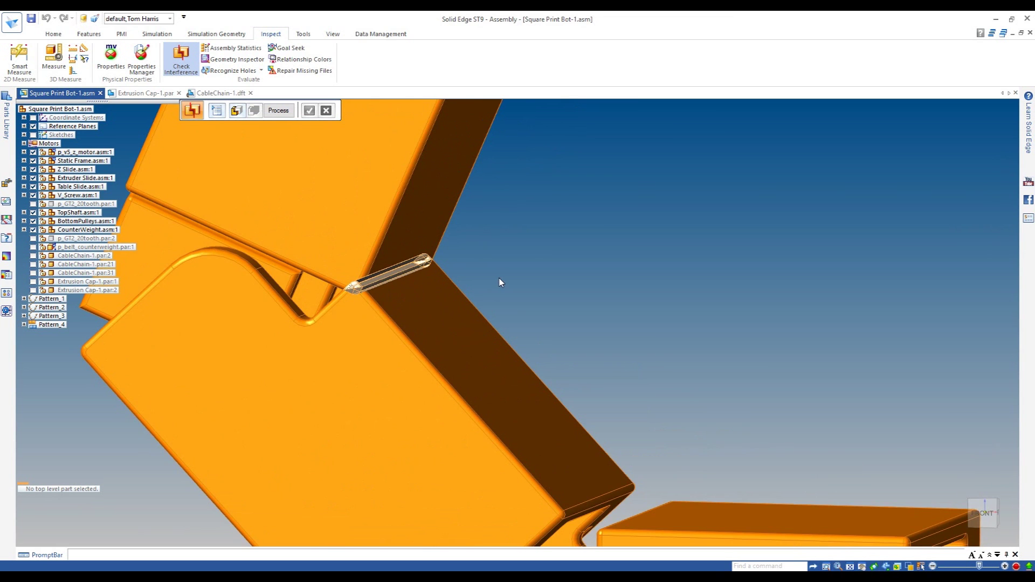
scroll(500, 278, down, 2)
click(236, 111)
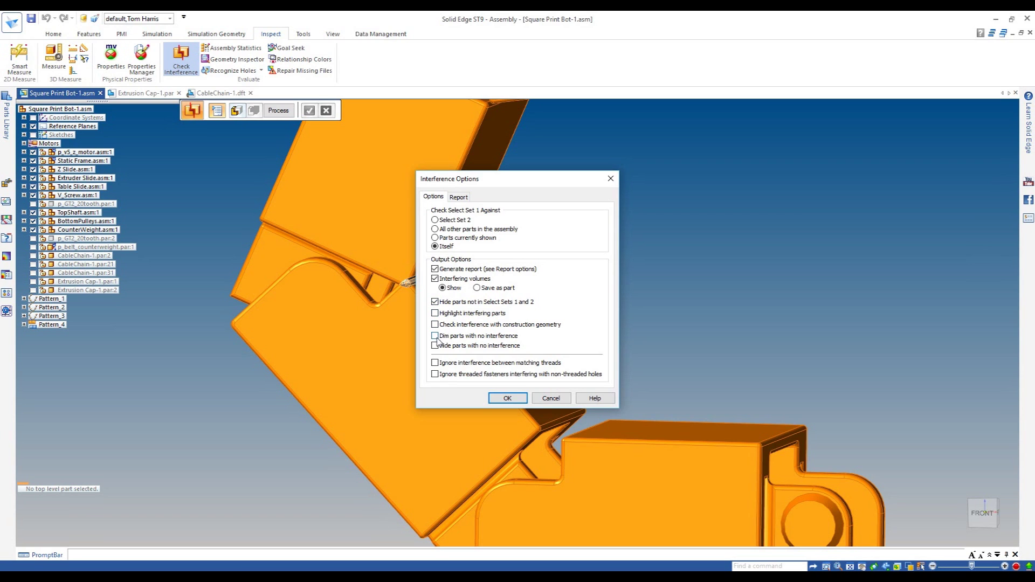
click(507, 398)
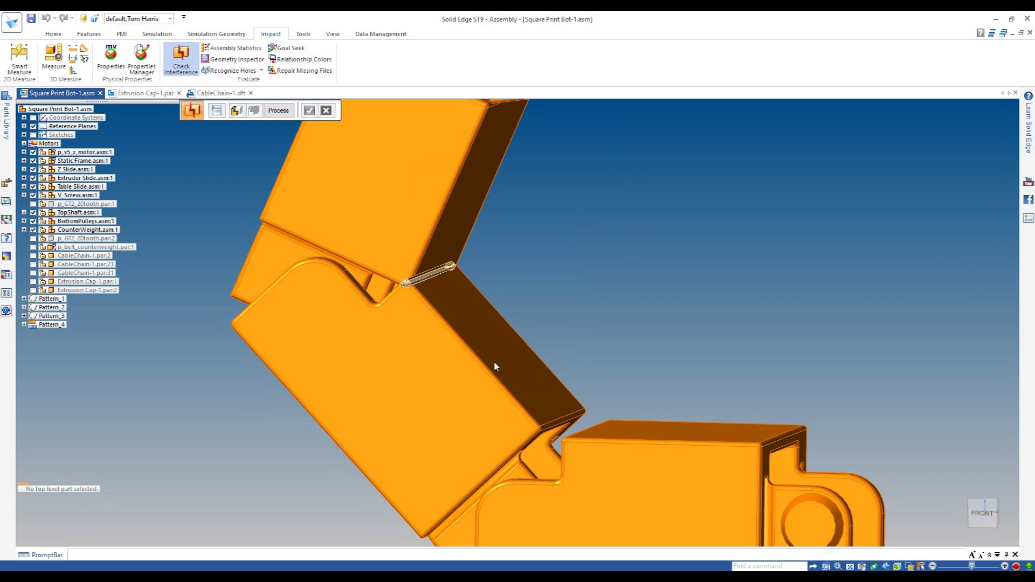
click(278, 110)
scroll(483, 316, down, 5)
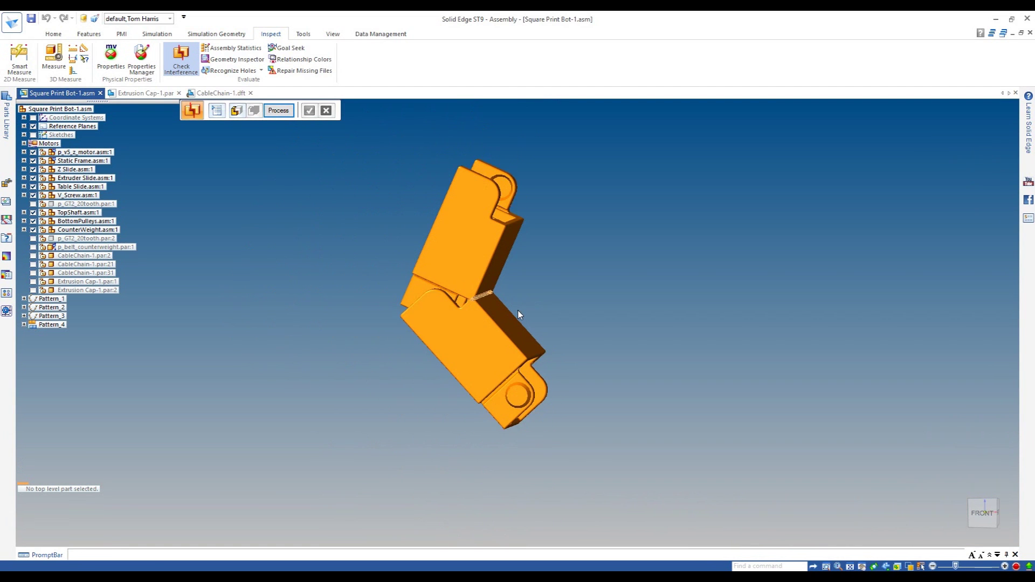
scroll(479, 310, up, 4)
middle_drag(459, 305, 491, 295)
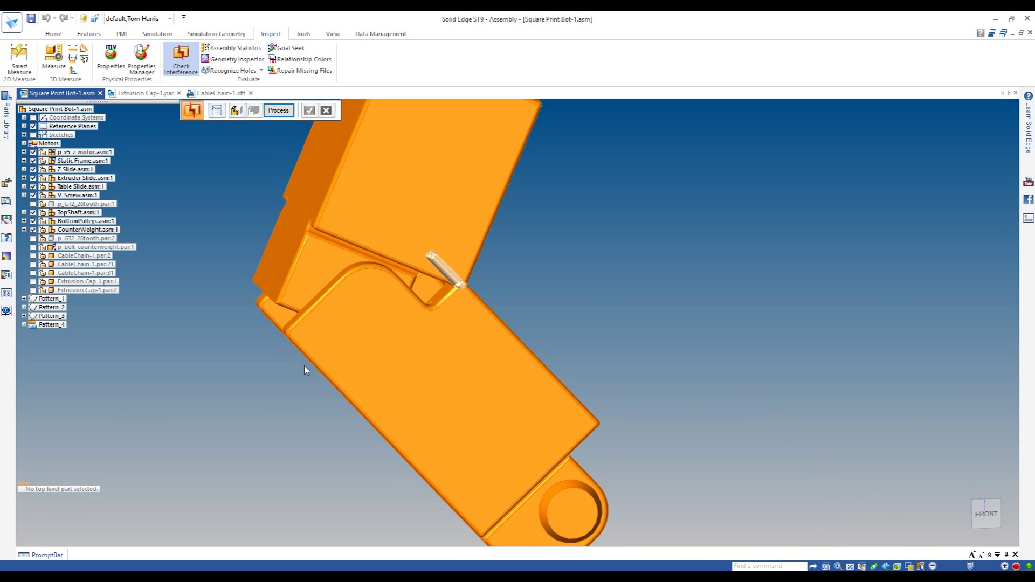
key(Escape)
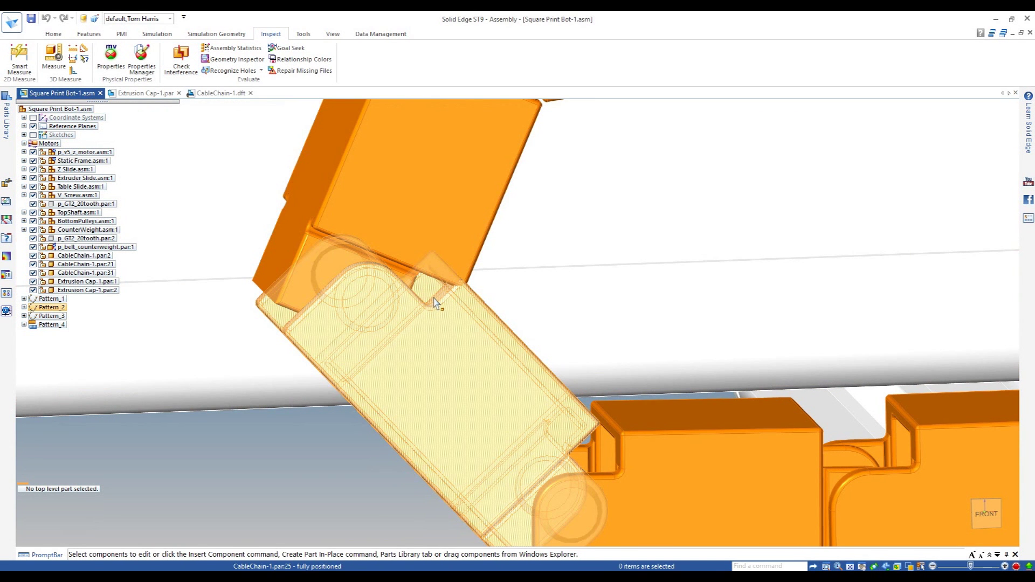
- Rotate the end face of the notch on the overlapping cable chain link by 5° about the notch's inner corner
scroll(438, 302, up, 5)
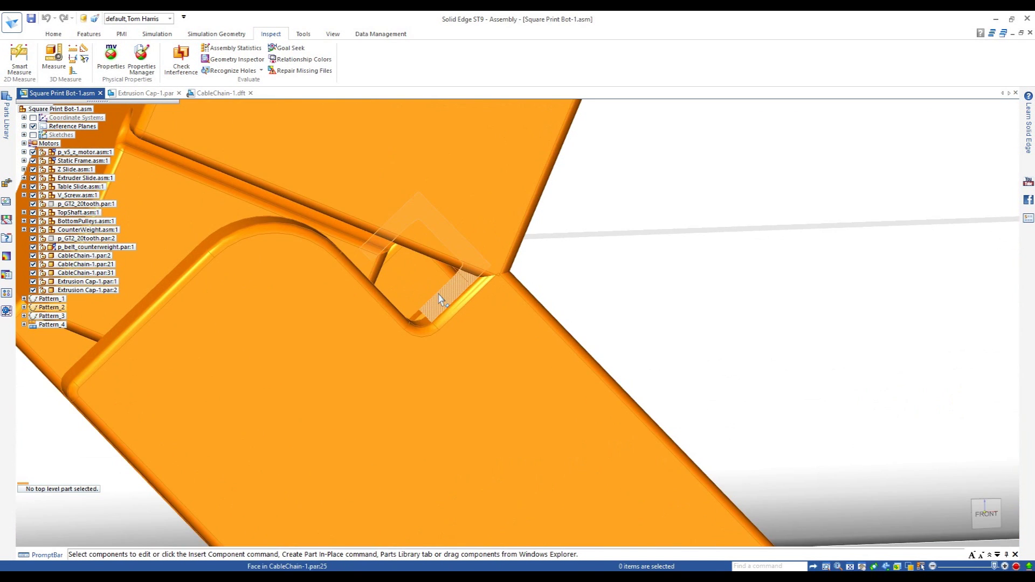
click(440, 300)
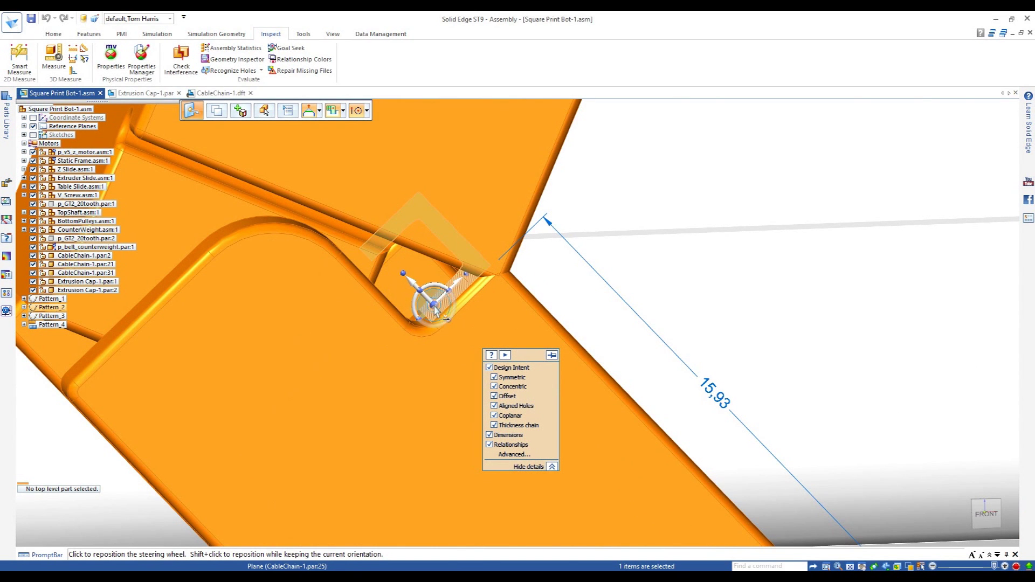
click(426, 318)
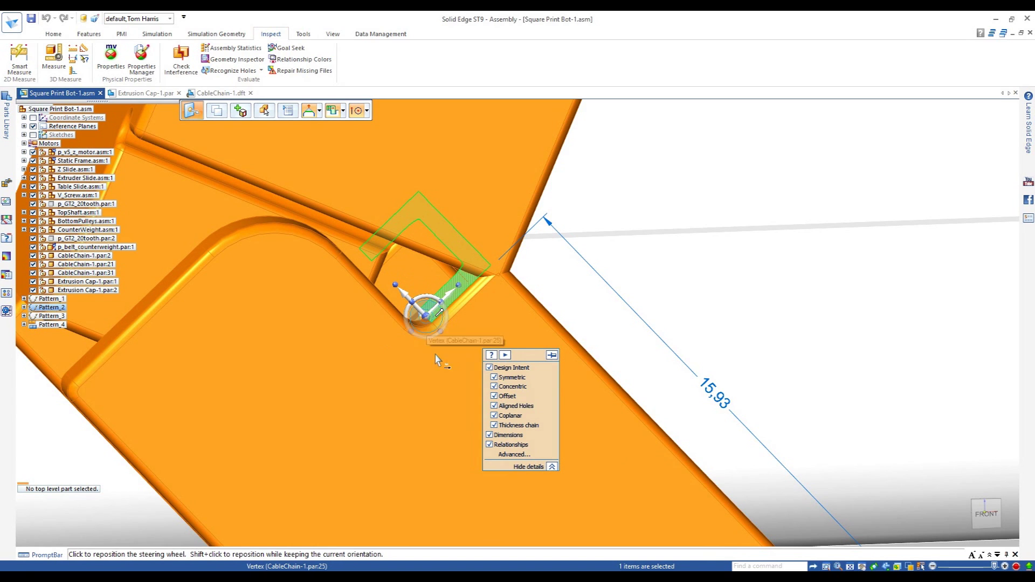
click(426, 297)
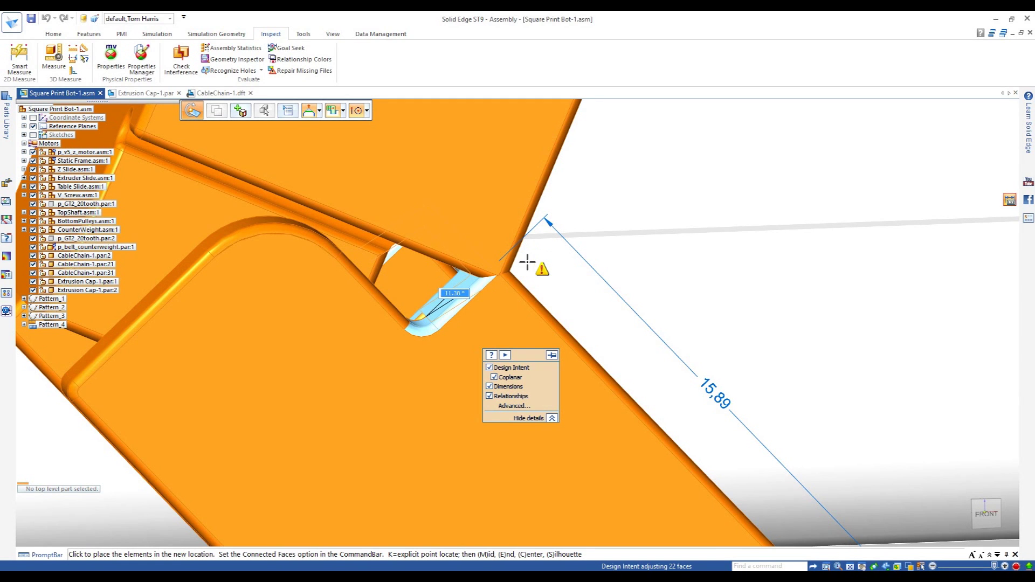
mouse_move(530, 267)
text(5)
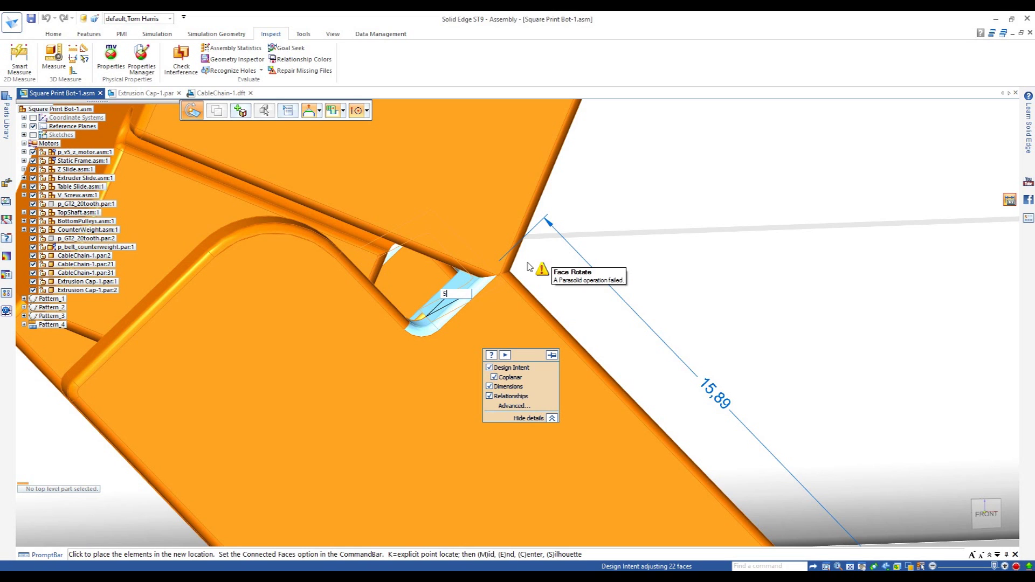
key(Return)
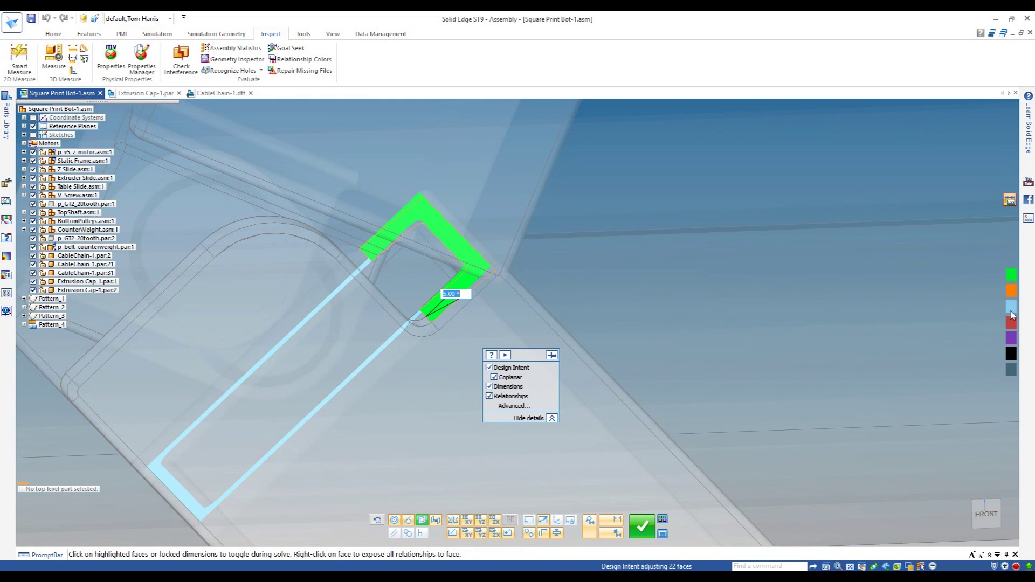
- Release the Coplanar relationship for the face rotation and inspect the affected faces on the neighbouring links
click(423, 521)
mouse_move(548, 271)
middle_down()
mouse_move(548, 256)
mouse_move(552, 280)
middle_up()
scroll(749, 423, down, 3)
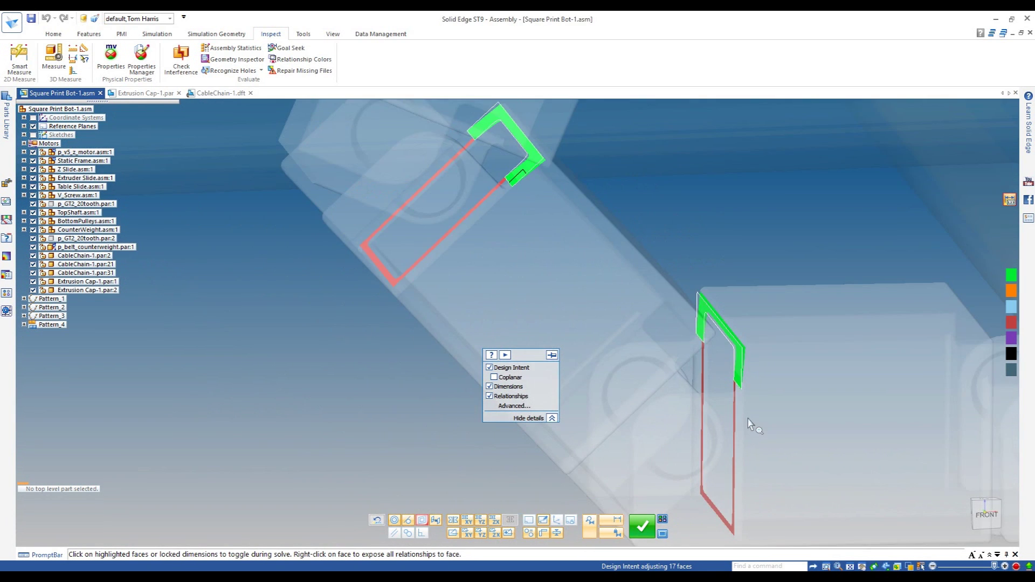
scroll(518, 127, up, 5)
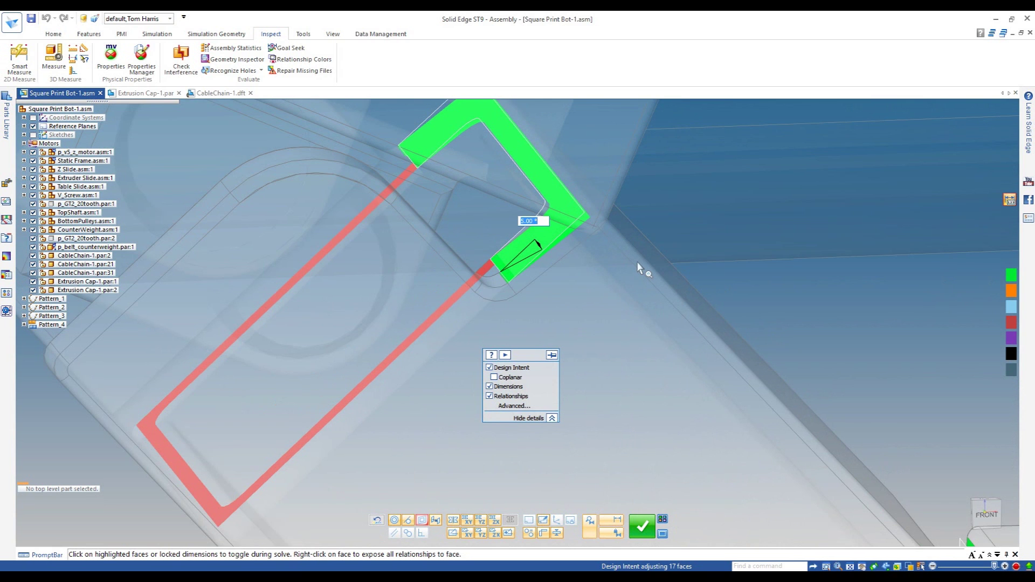
- Increase the notch face's rotation in trial stages up to 25° and apply the change
text(10)
key(Return)
text(20)
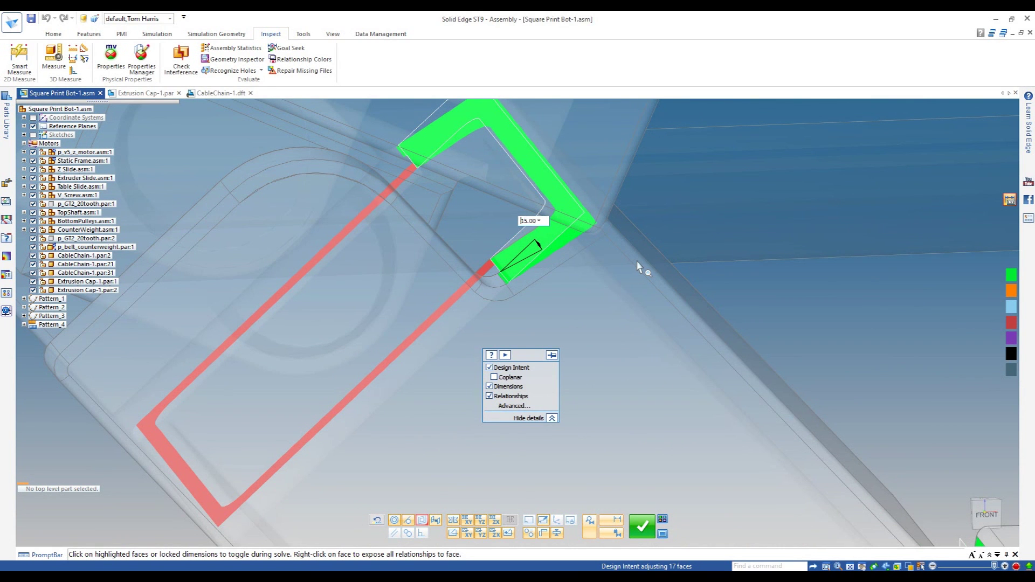
key(Return)
text(20)
key(Return)
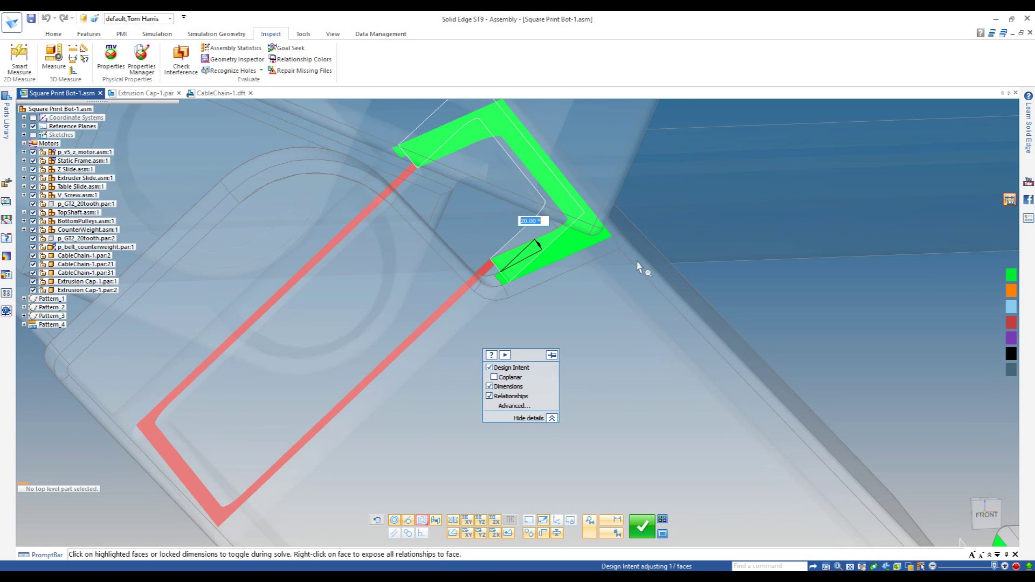
text(25)
key(Return)
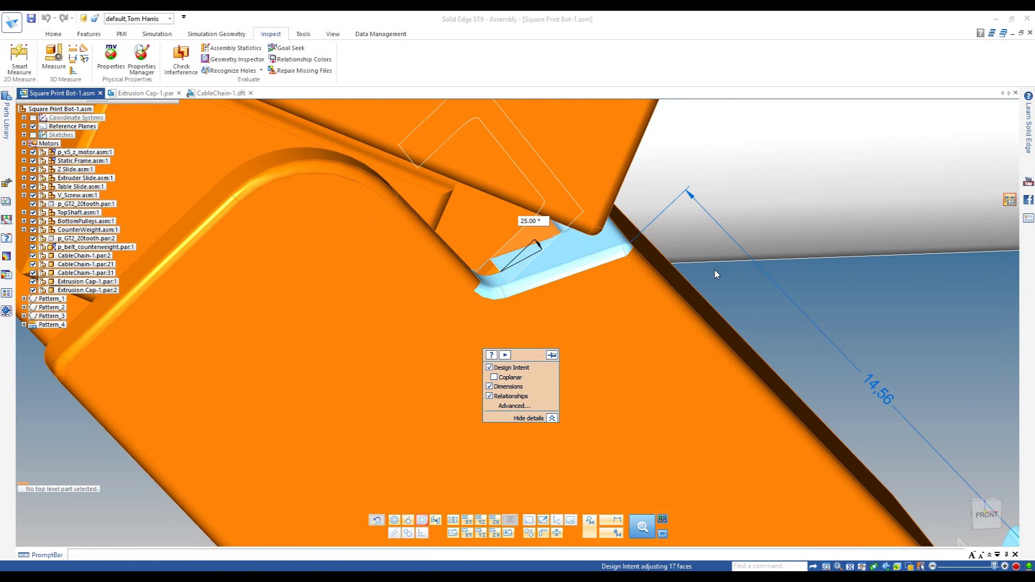
- Clear the face selection and examine the reshaped links around the left-hand bend of the small cable chain
scroll(647, 284, down, 5)
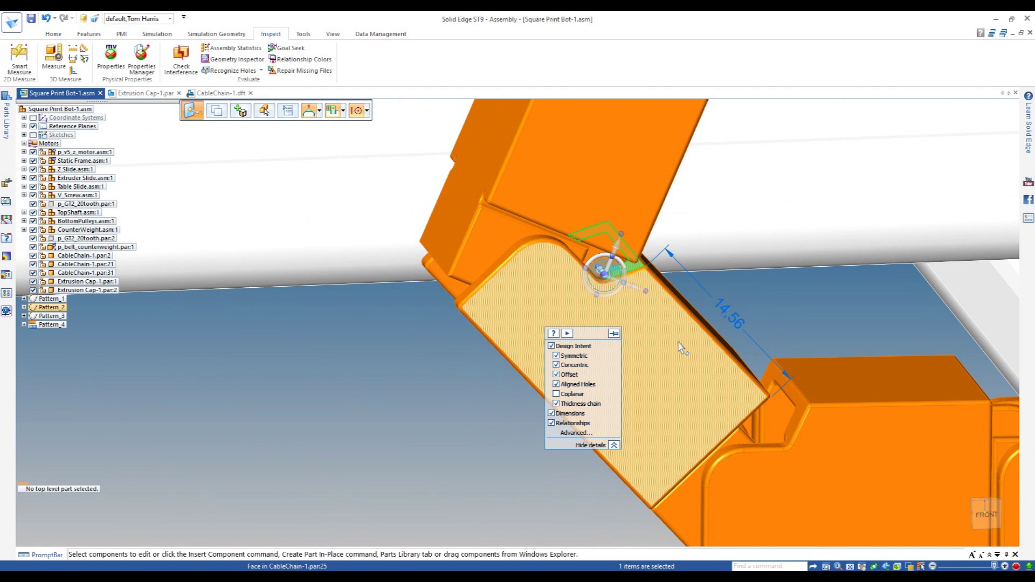
click(451, 341)
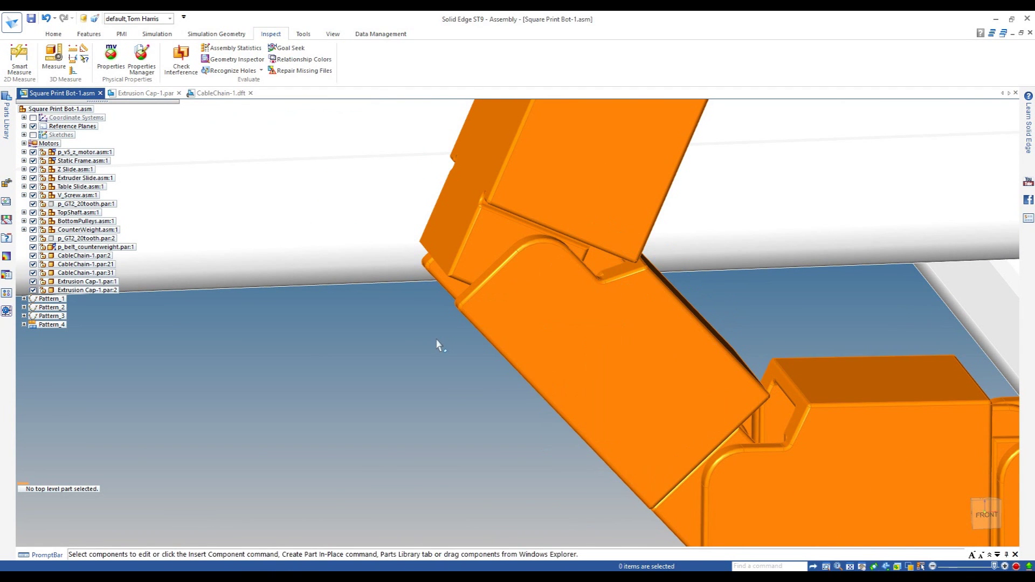
scroll(436, 340, down, 5)
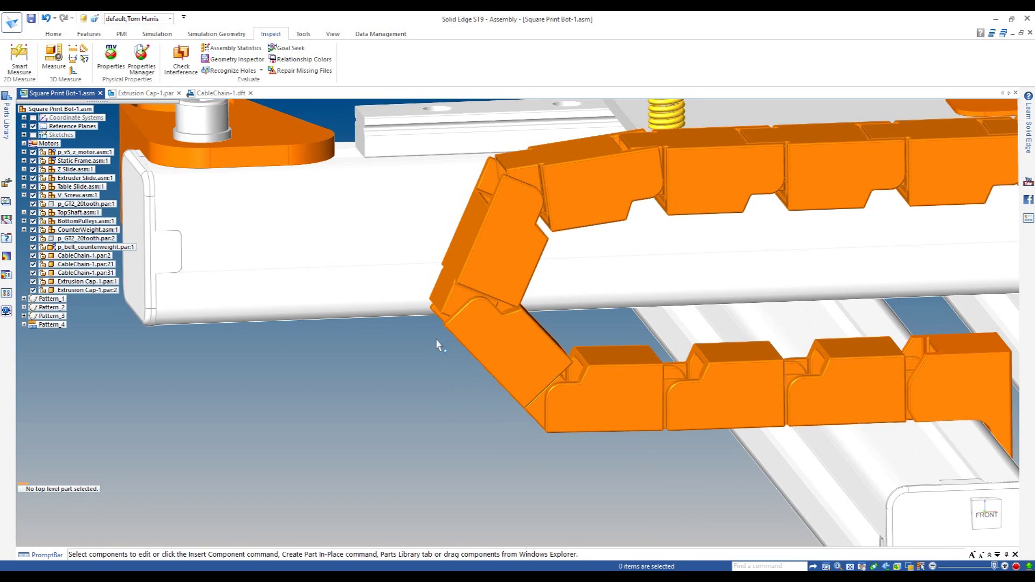
scroll(436, 340, down, 2)
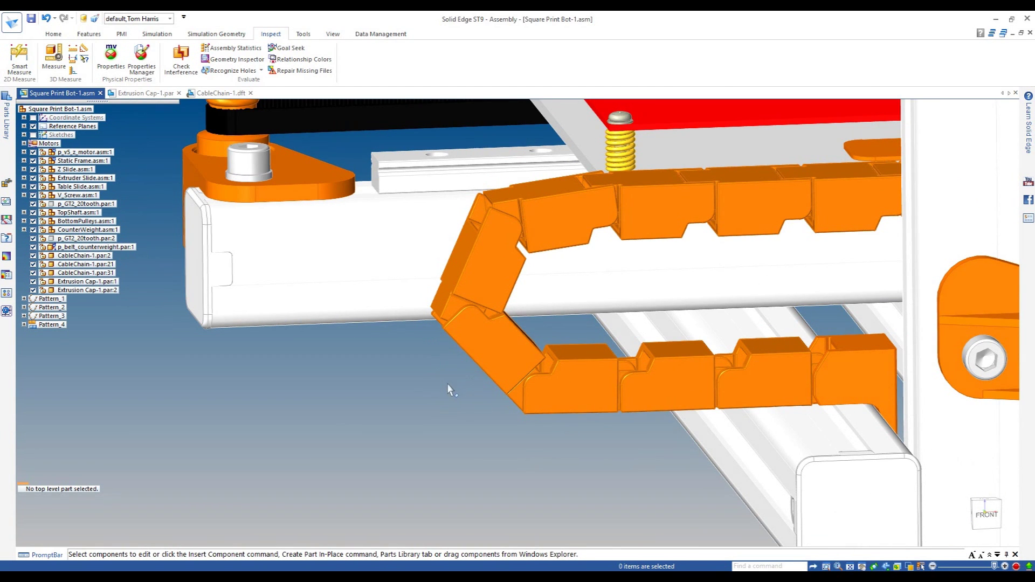
scroll(452, 381, down, 2)
middle_drag(470, 394, 457, 376)
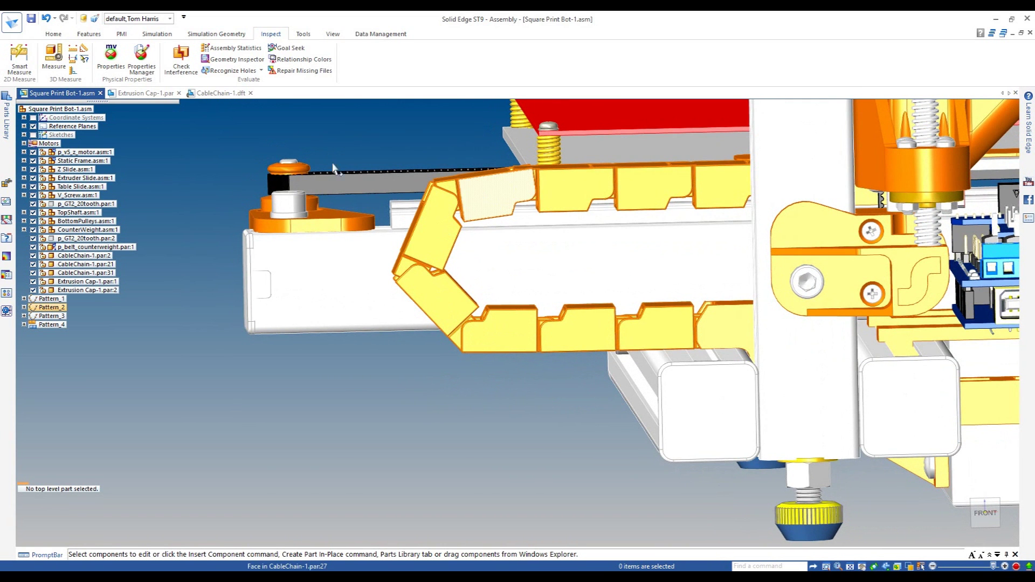
- Skip saving and check for interference between the two adjacent cable chain links at the bend
click(181, 58)
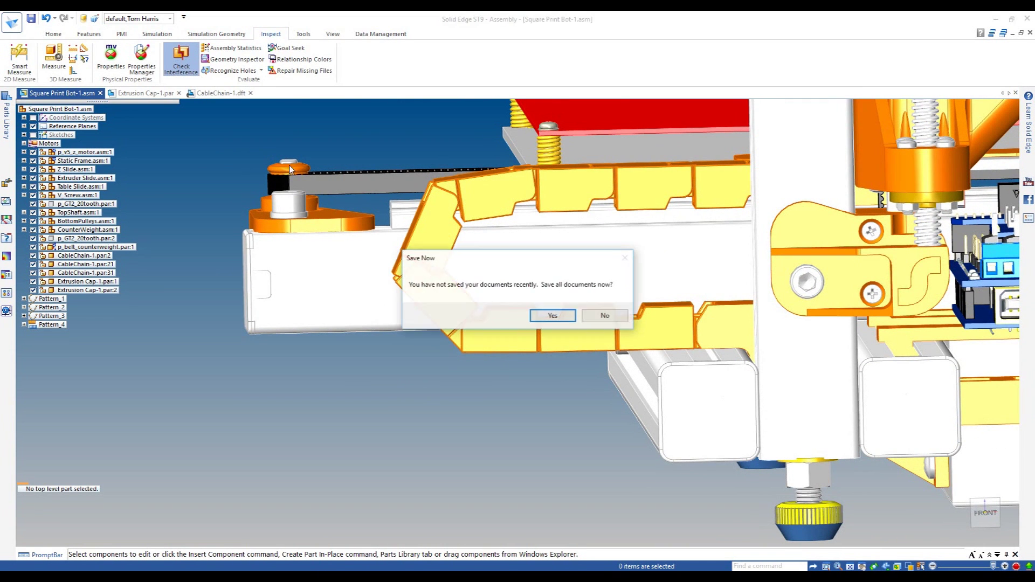
click(603, 316)
click(440, 272)
click(430, 238)
click(281, 111)
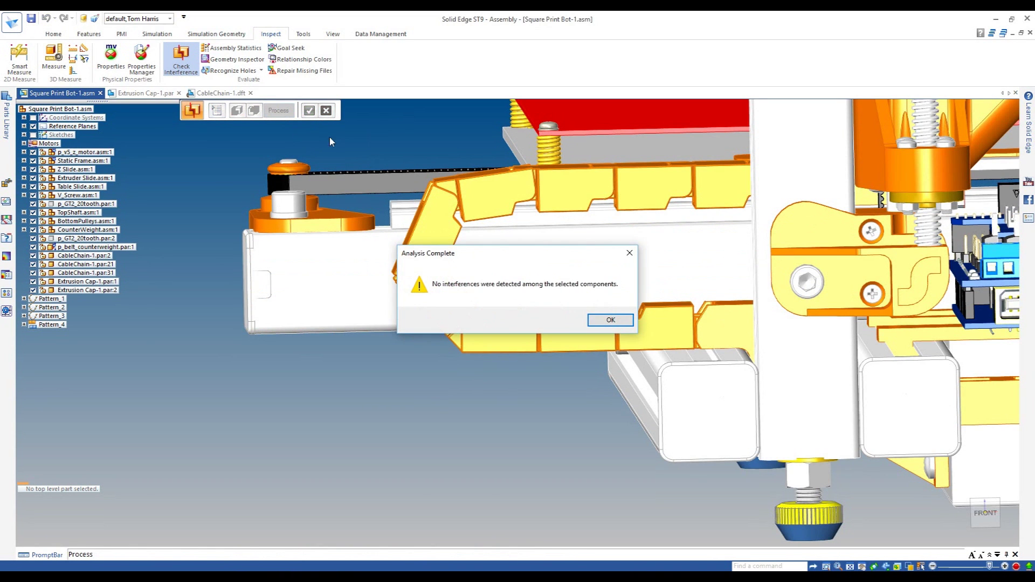
click(611, 323)
key(Escape)
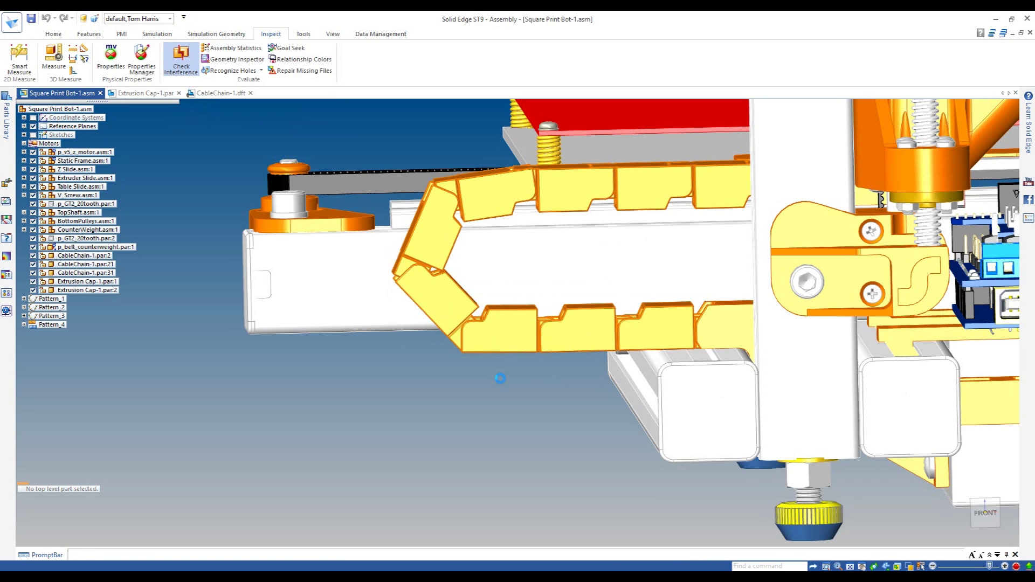
- Save the Square Print Bot-1 assembly with its changed part files
scroll(573, 399, down, 5)
middle_drag(571, 429, 540, 438)
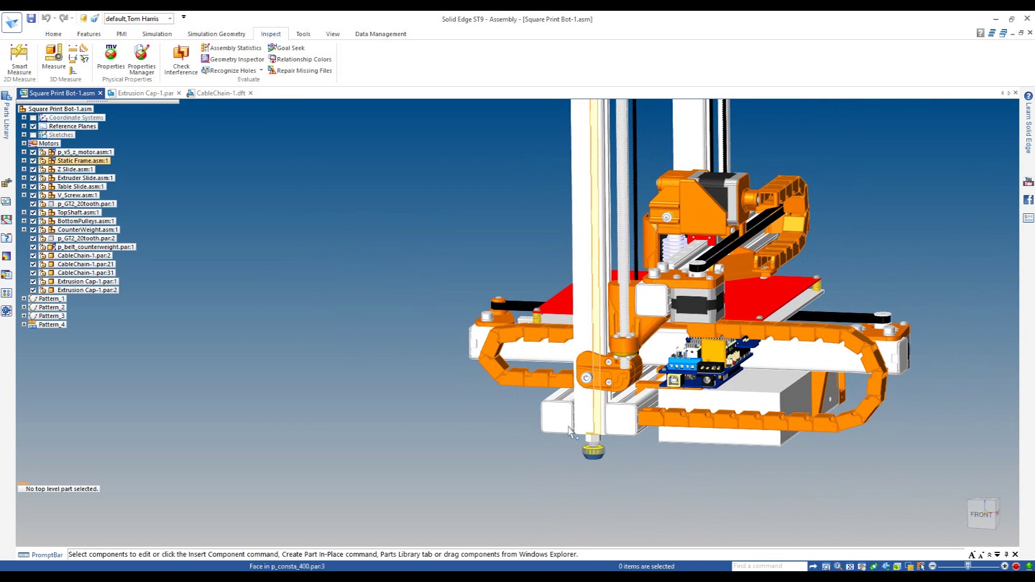
key(ctrl+s)
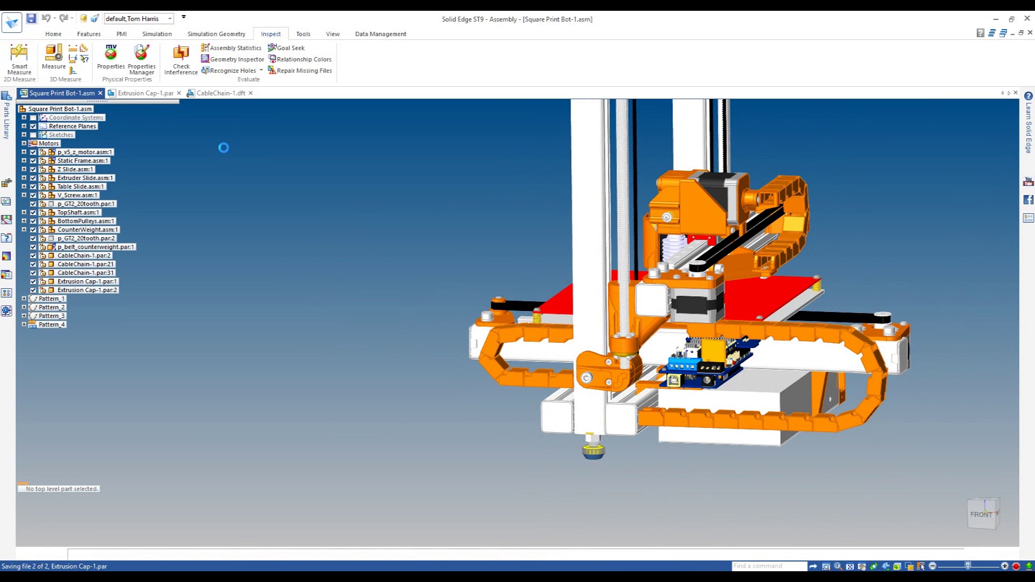
- Open the p_Z-axis_V5.asm subassembly containing the RAMPS 1.4 board for in-place editing within the main assembly
middle_drag(882, 439, 770, 428)
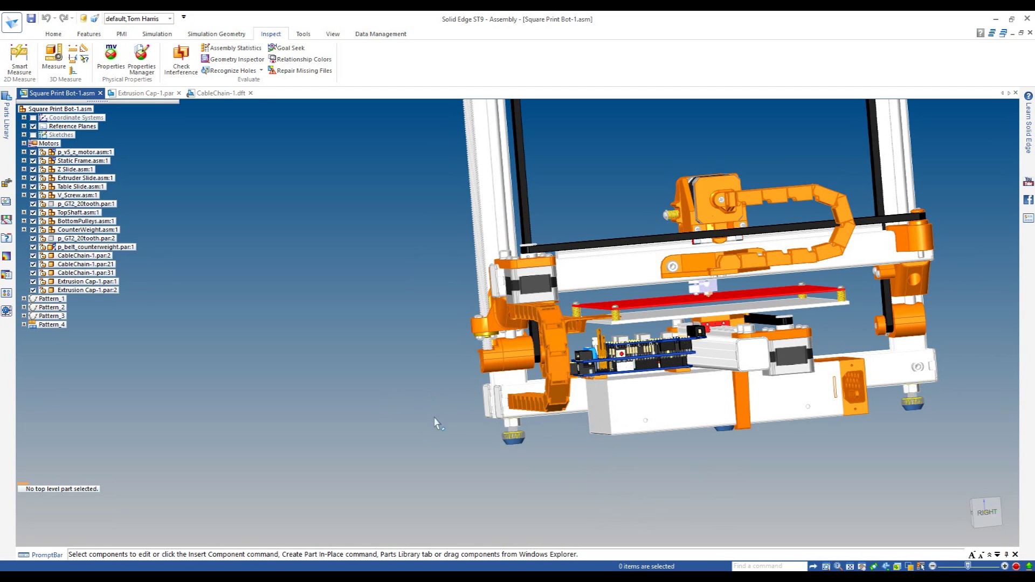
scroll(437, 429, up, 3)
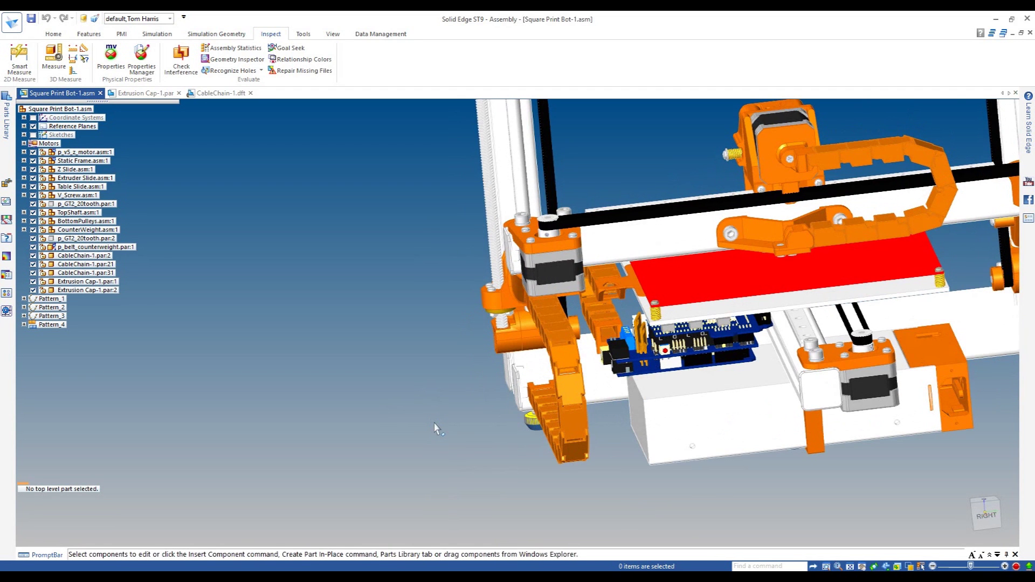
mouse_move(438, 431)
middle_down()
mouse_move(430, 397)
mouse_move(441, 419)
middle_up()
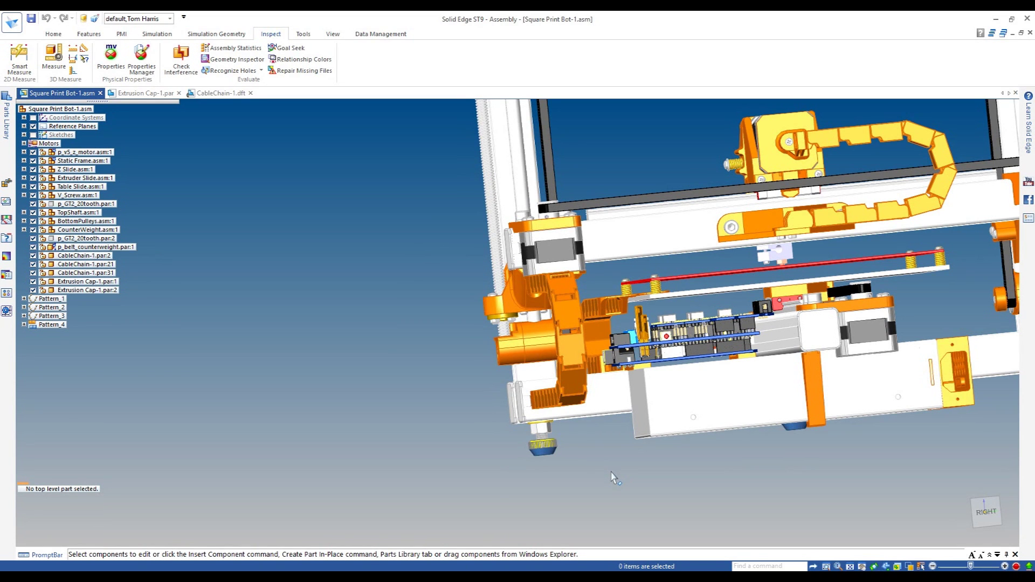
click(672, 347)
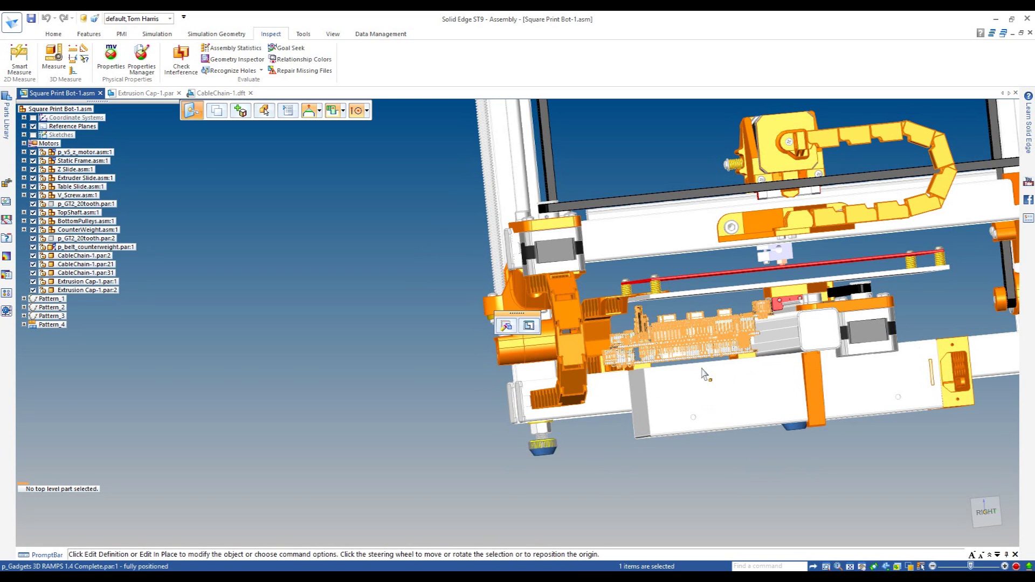
mouse_move(702, 372)
middle_down()
mouse_move(685, 362)
mouse_move(686, 373)
mouse_move(715, 372)
middle_up()
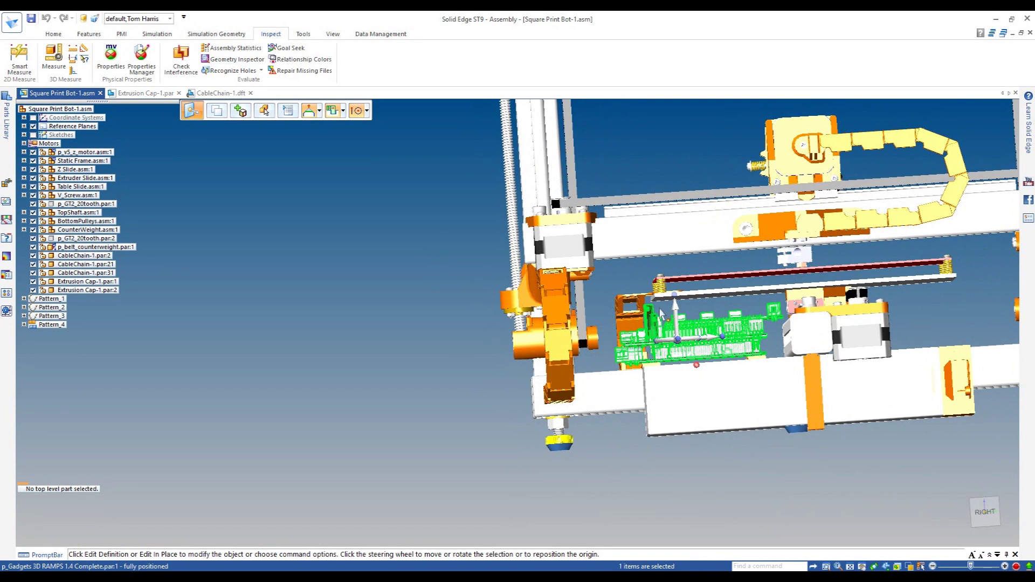
click(633, 438)
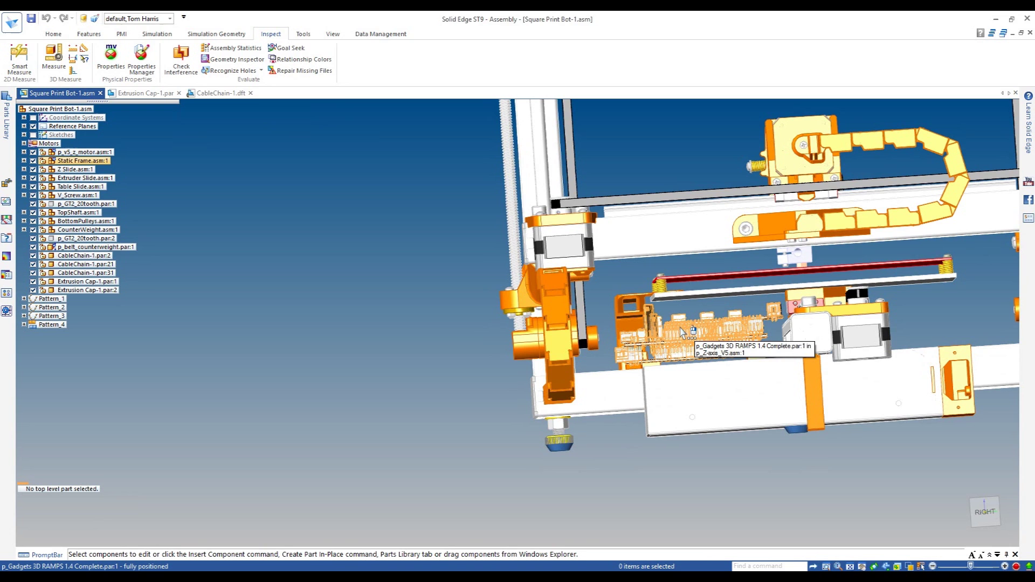
right_click(682, 331)
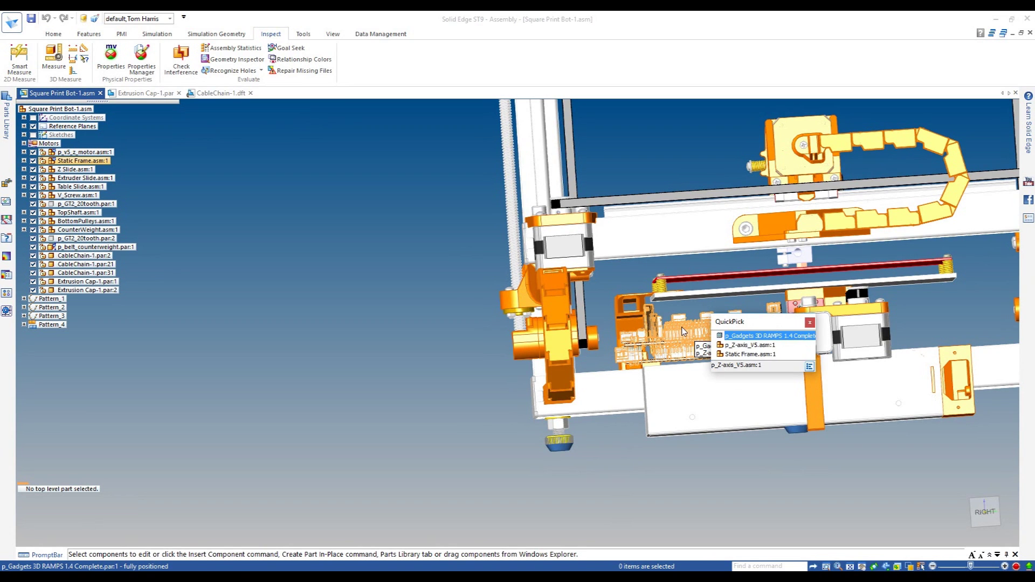
click(749, 355)
right_click(741, 349)
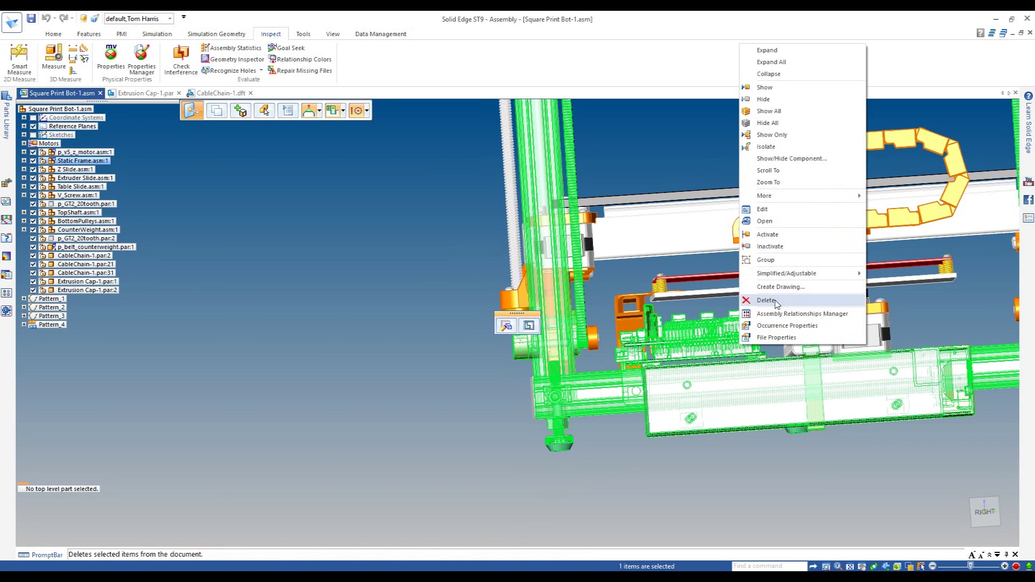
click(763, 209)
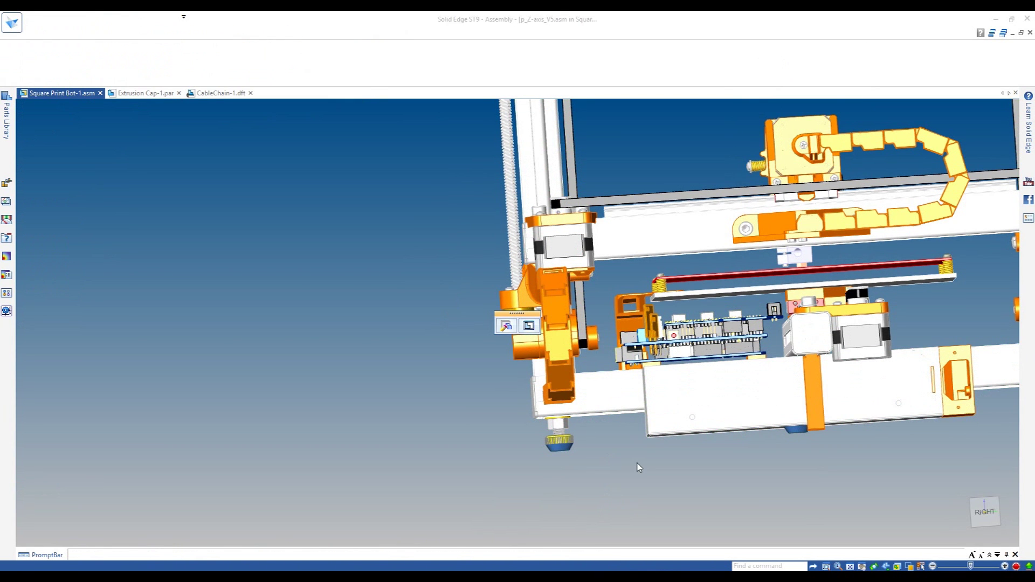
- Rotate the p_Gadgets 3D RAMPS 1.4 Complete board 90 degrees about its vertical axis above the power supply
middle_drag(642, 451, 668, 490)
scroll(620, 442, up, 3)
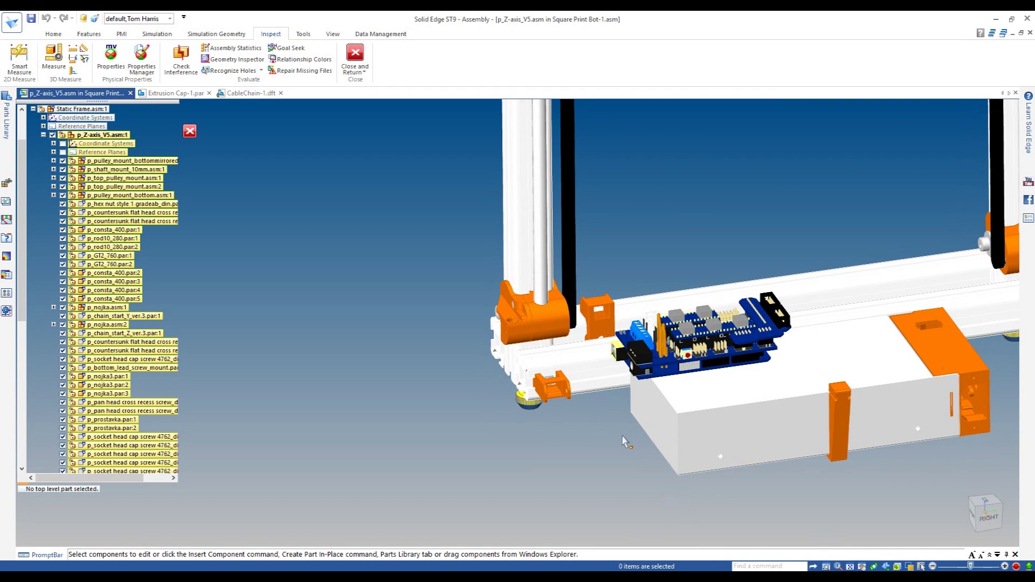
scroll(803, 219, up, 2)
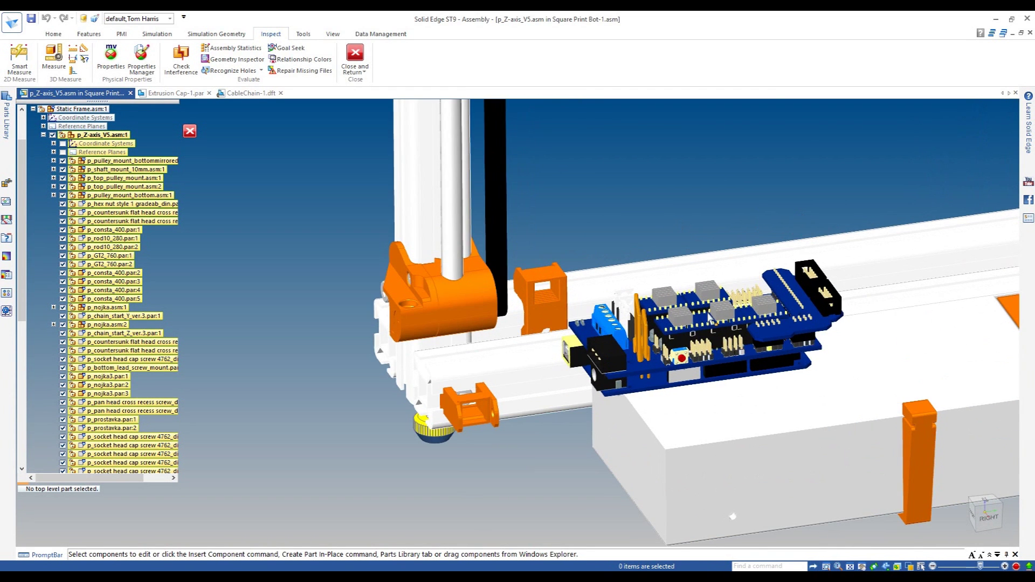
click(719, 330)
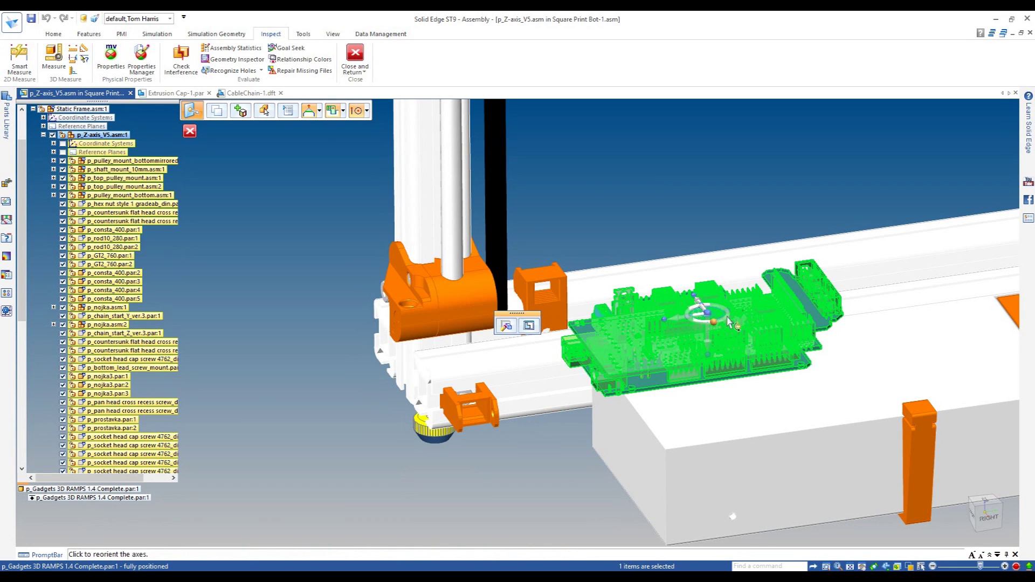
click(729, 320)
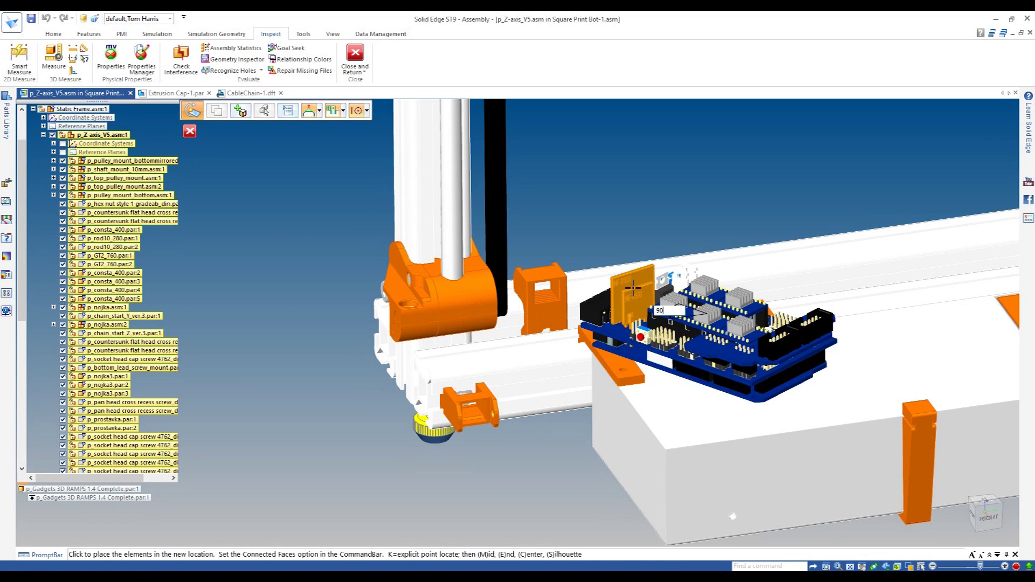
click(635, 294)
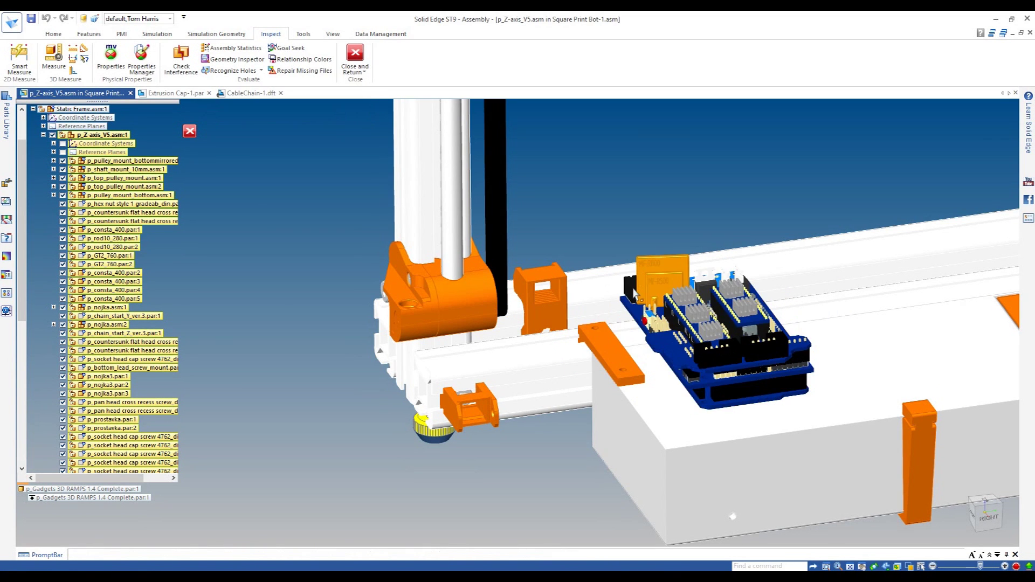
- Reposition the steering wheel of the rotated RAMPS board at its lower corner beside the p_arduino_fix2 bracket
click(713, 385)
middle_drag(736, 412, 703, 388)
middle_drag(703, 494, 697, 492)
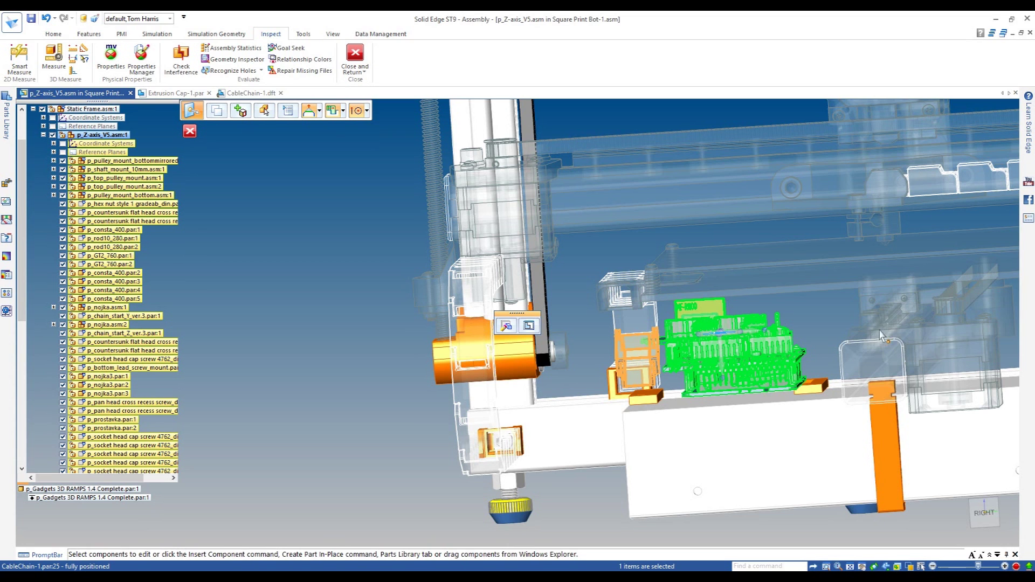
click(982, 517)
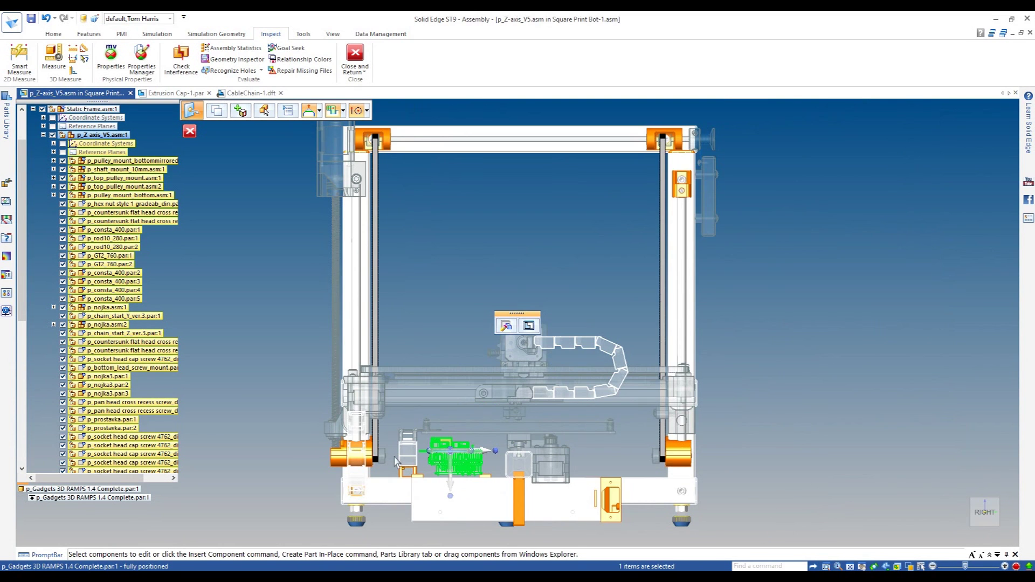
scroll(397, 461, up, 3)
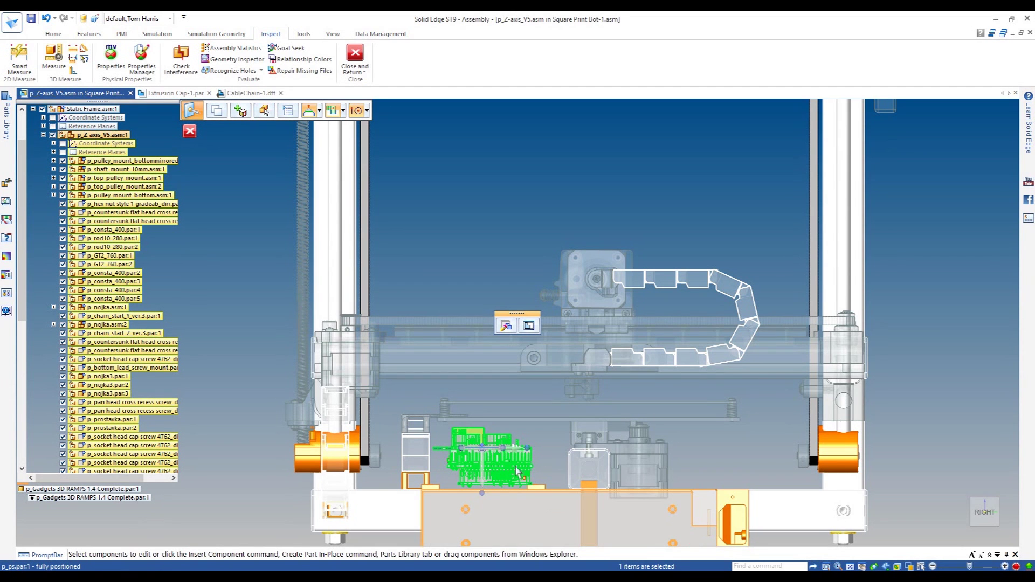
middle_drag(539, 475, 512, 477)
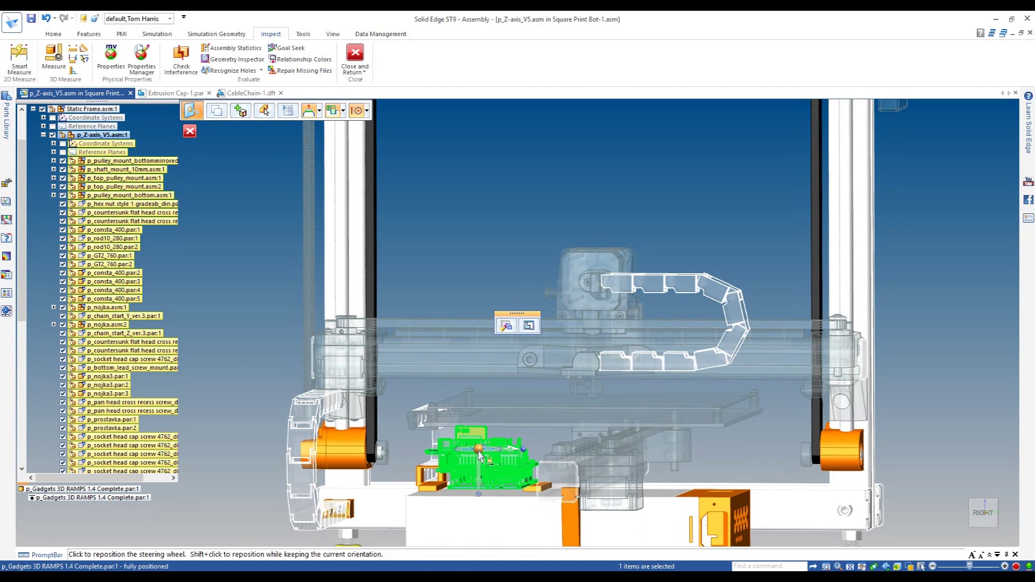
click(496, 472)
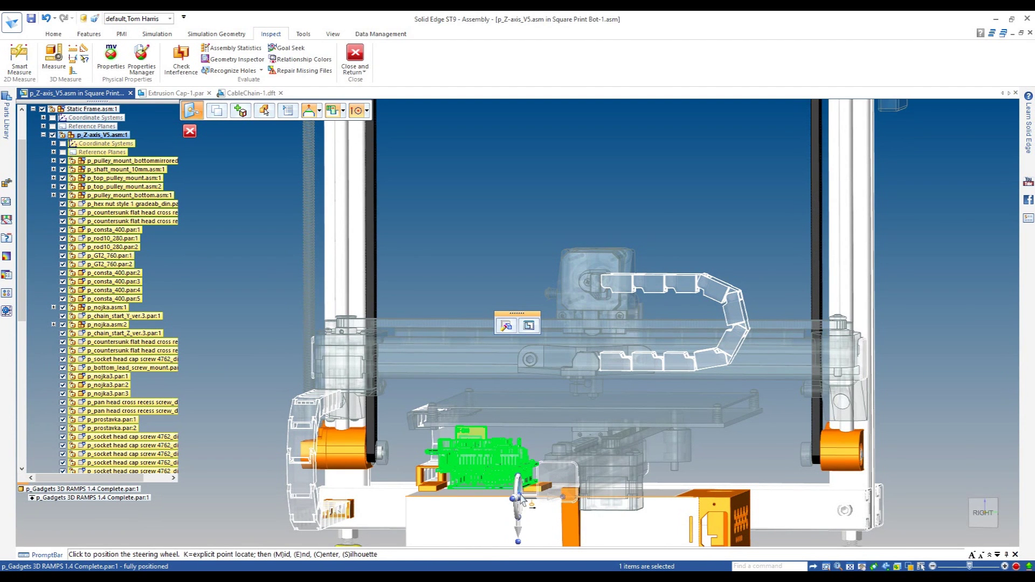
scroll(521, 499, up, 2)
scroll(521, 499, up, 2)
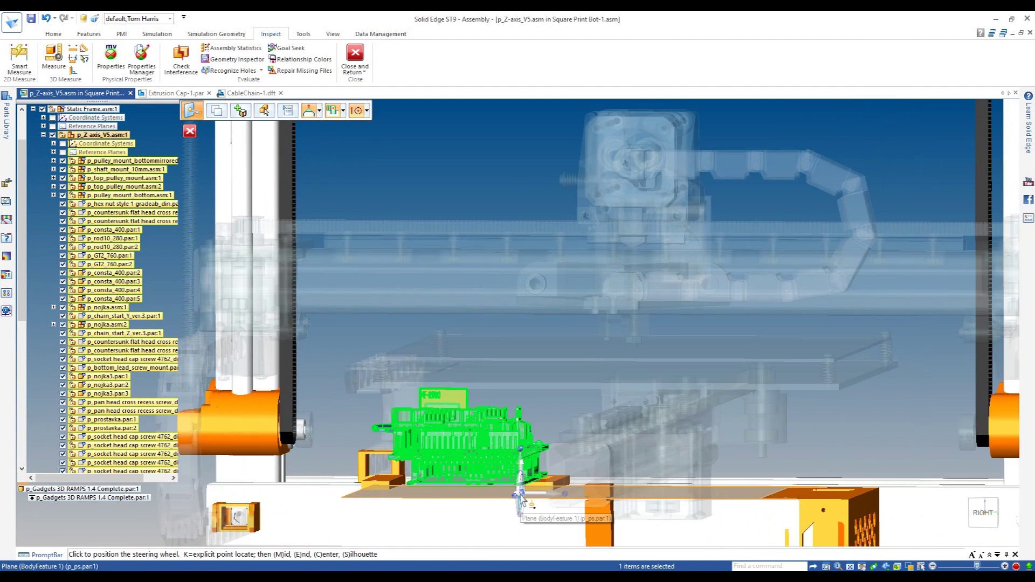
scroll(520, 499, up, 1)
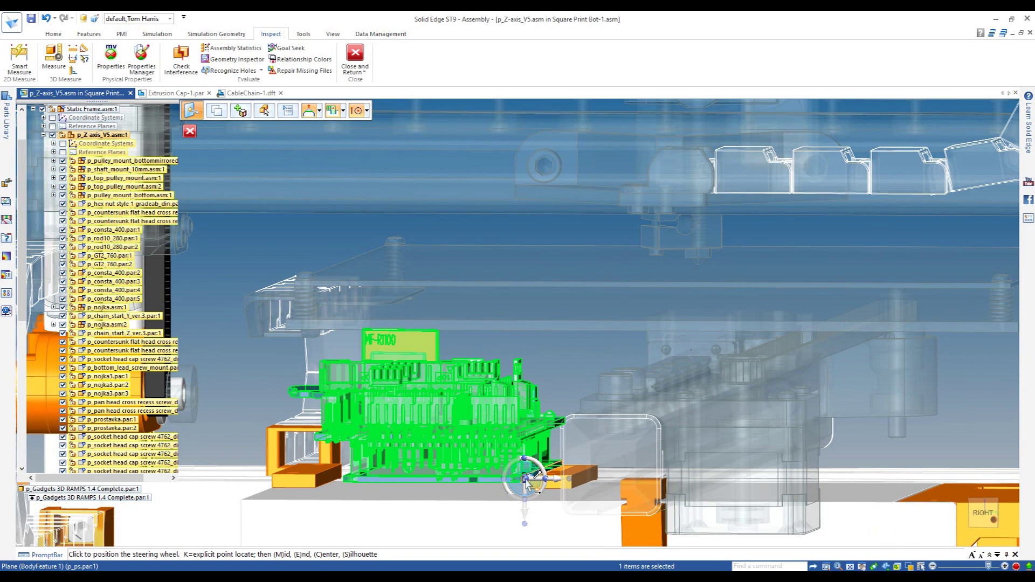
click(539, 494)
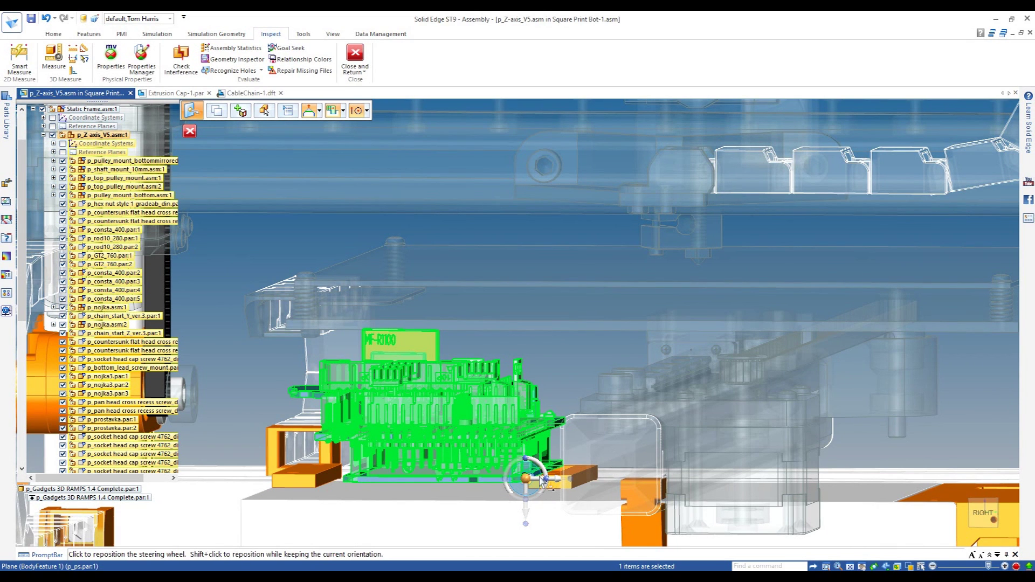
- Try to move the RAMPS board horizontally along the power supply toward the p_arduino_fix2 bracket
click(542, 480)
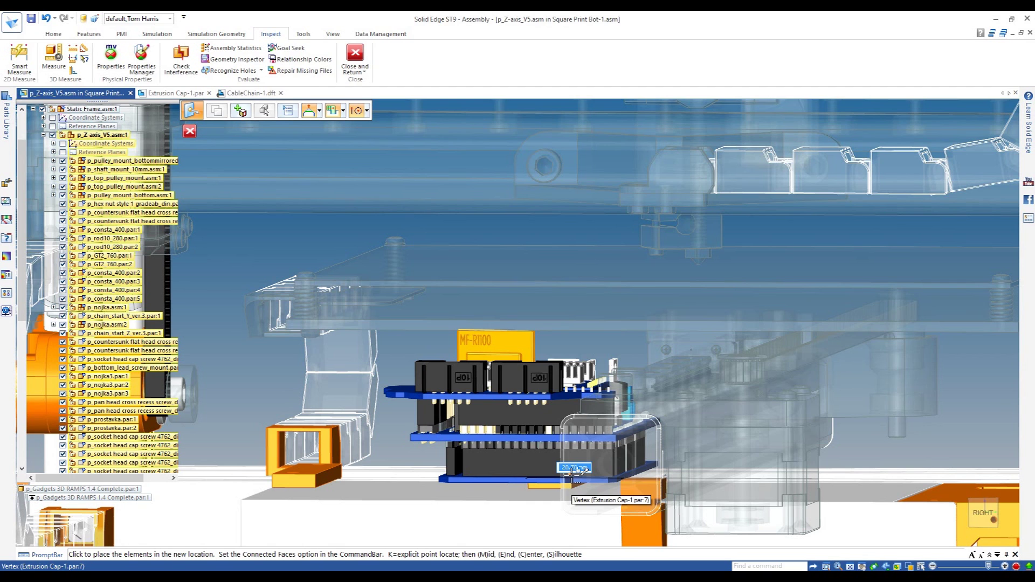
click(574, 470)
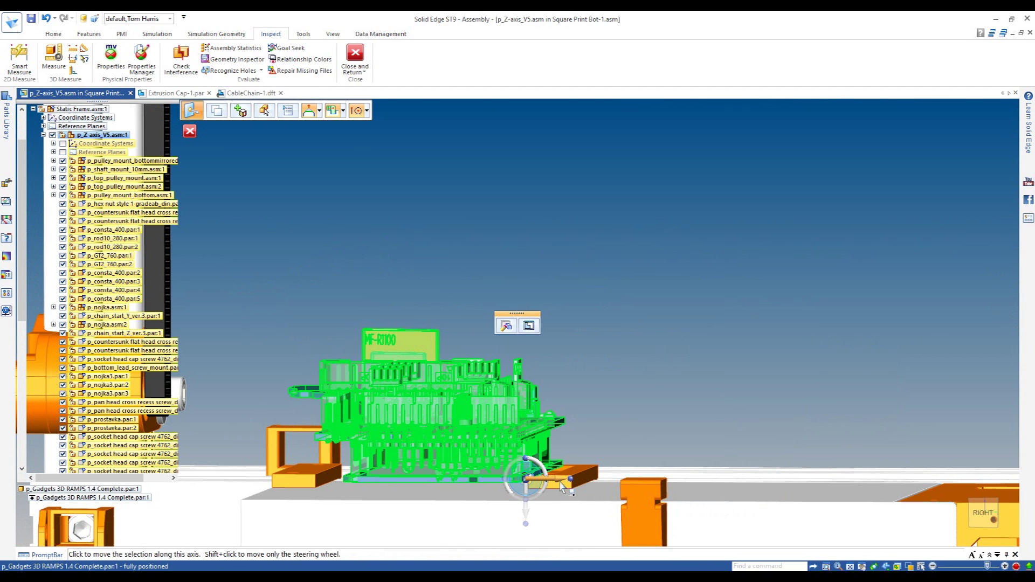
key(Escape)
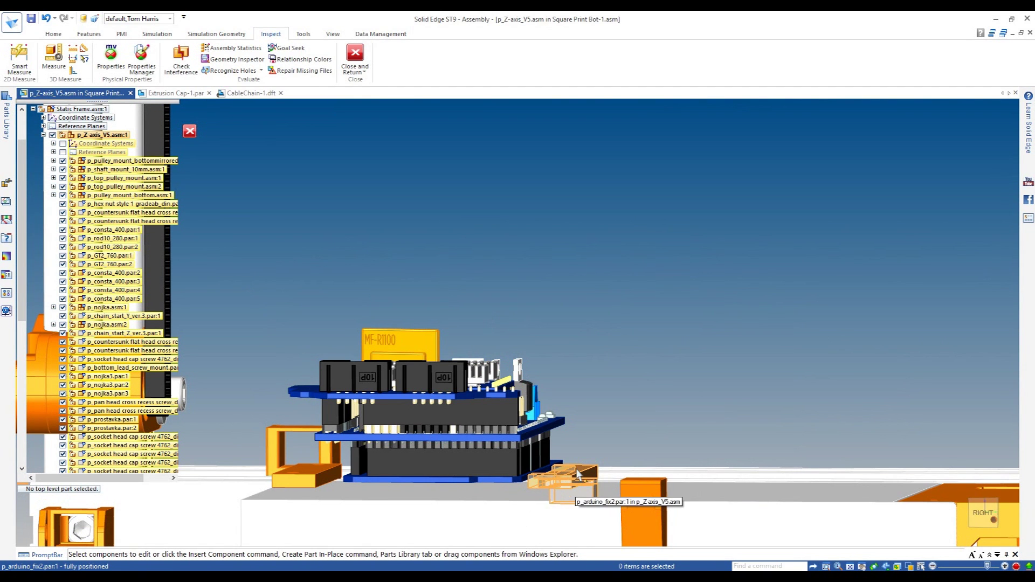
- Activate the p_arduino_fix2 bracket part beside the RAMPS board so that its full geometry is loaded
click(577, 474)
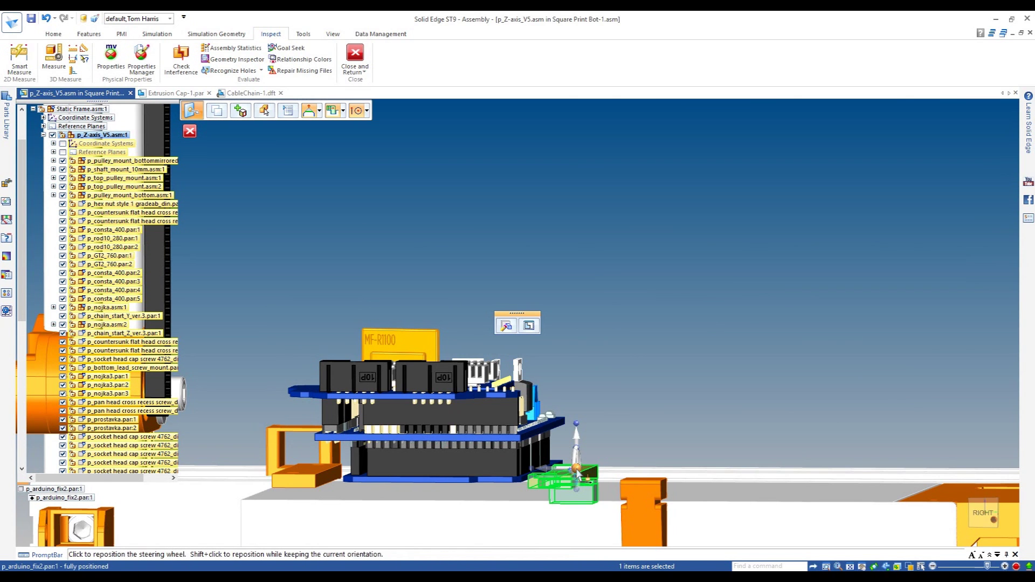
right_click(589, 474)
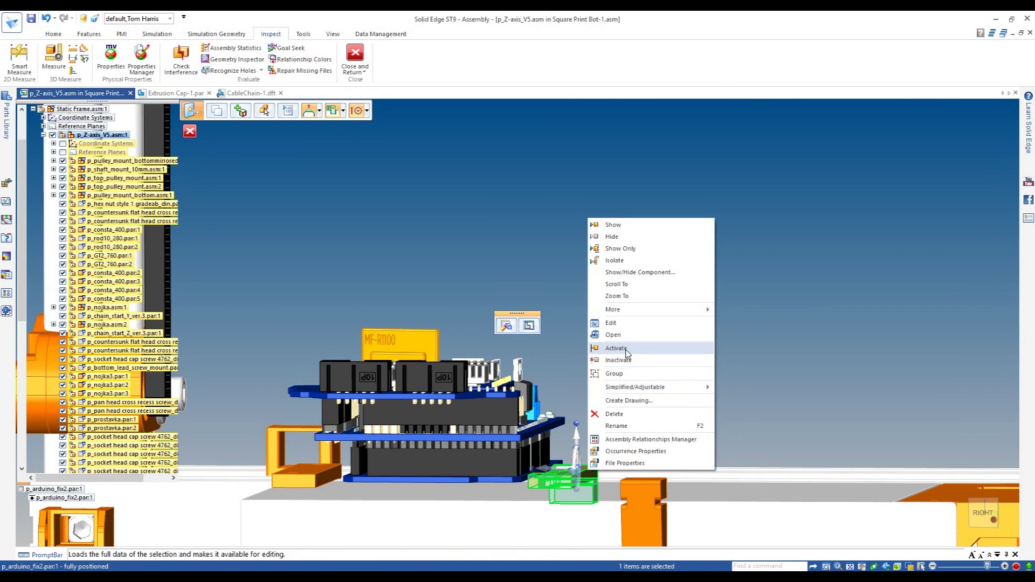
click(586, 345)
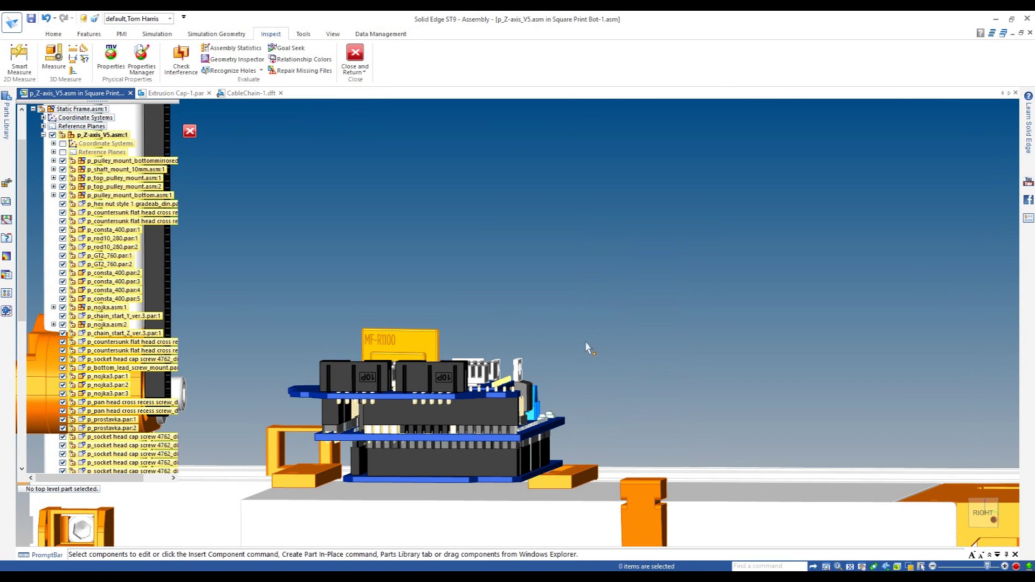
- Move the RAMPS 1.4 board about 13 mm along the power supply toward the corner of the p_arduino_fix2 bracket
click(527, 483)
click(529, 478)
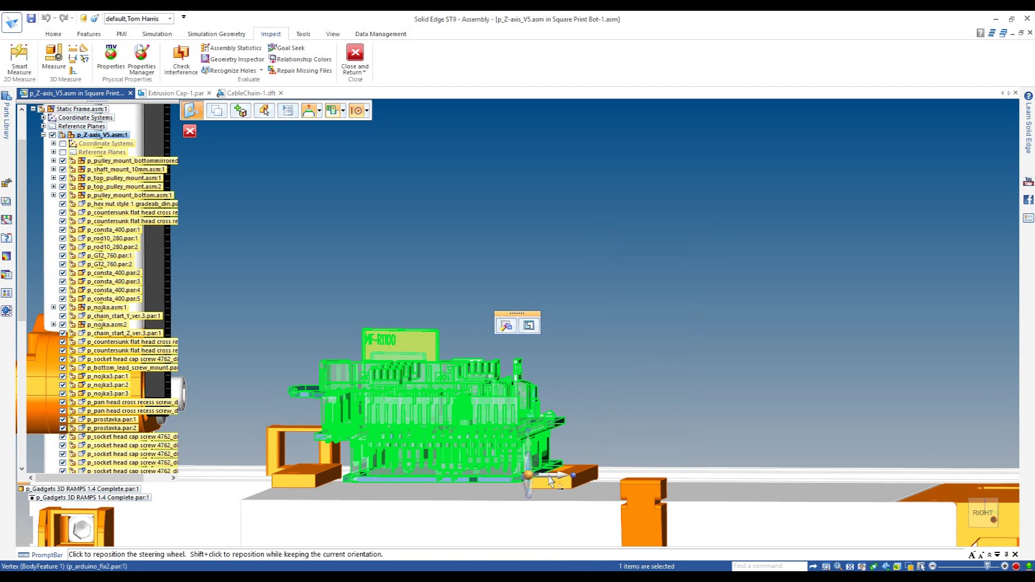
click(535, 477)
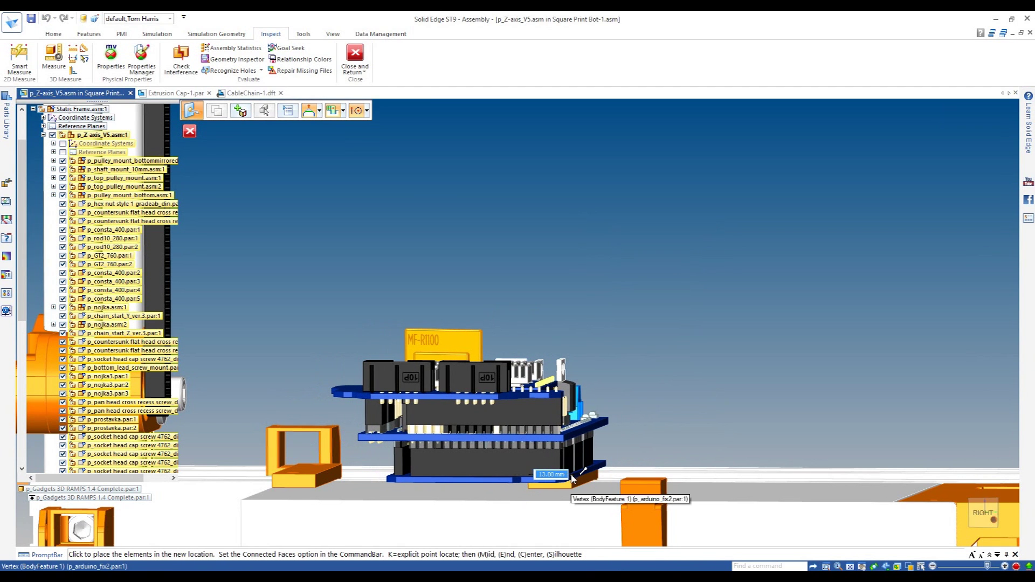
click(573, 480)
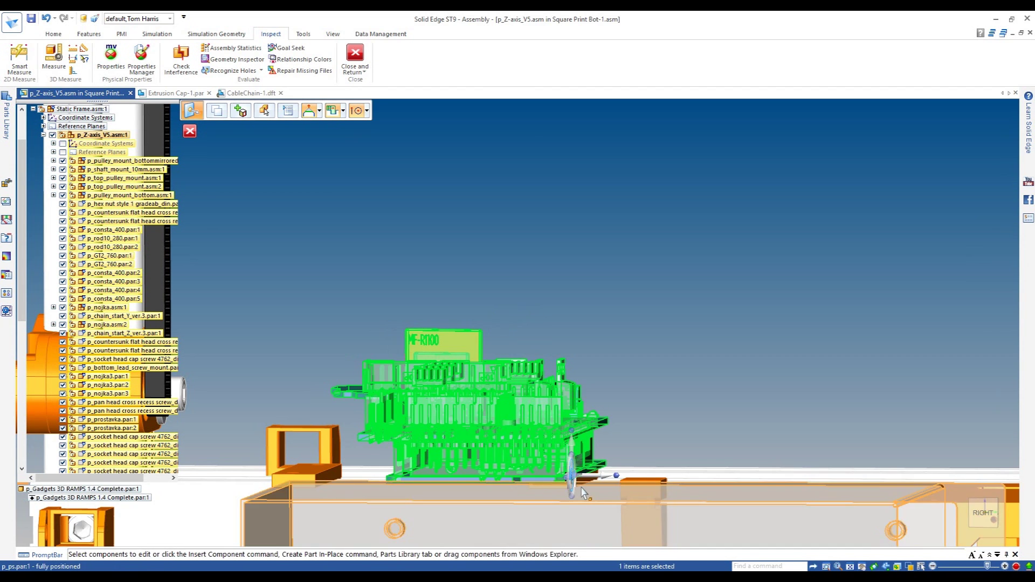
- Fine-adjust the RAMPS board by about 1.11 mm along the power supply, using the p_arduino_fix2 bracket's corner as the target point
scroll(578, 491, up, 2)
scroll(578, 488, up, 3)
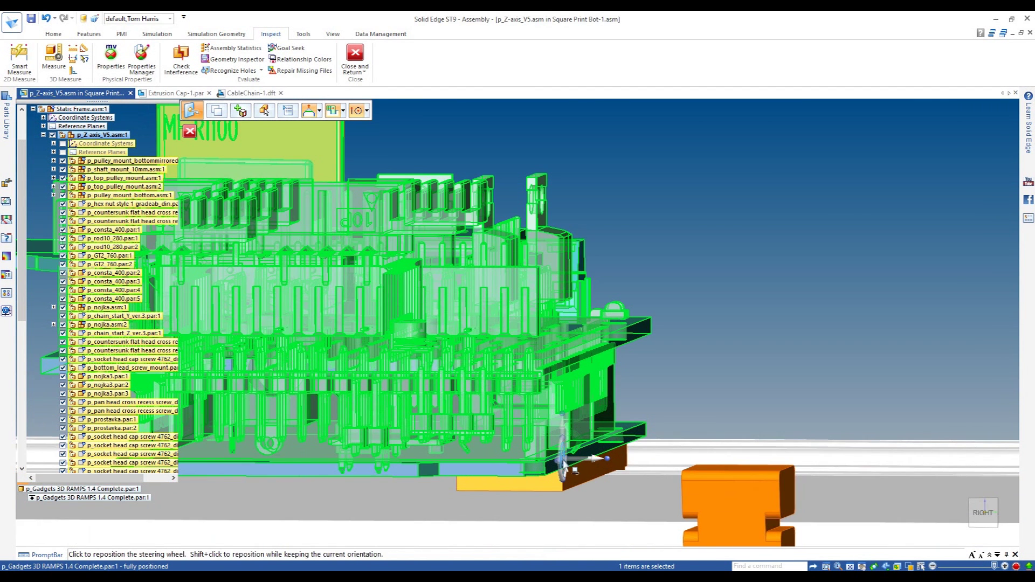
click(562, 459)
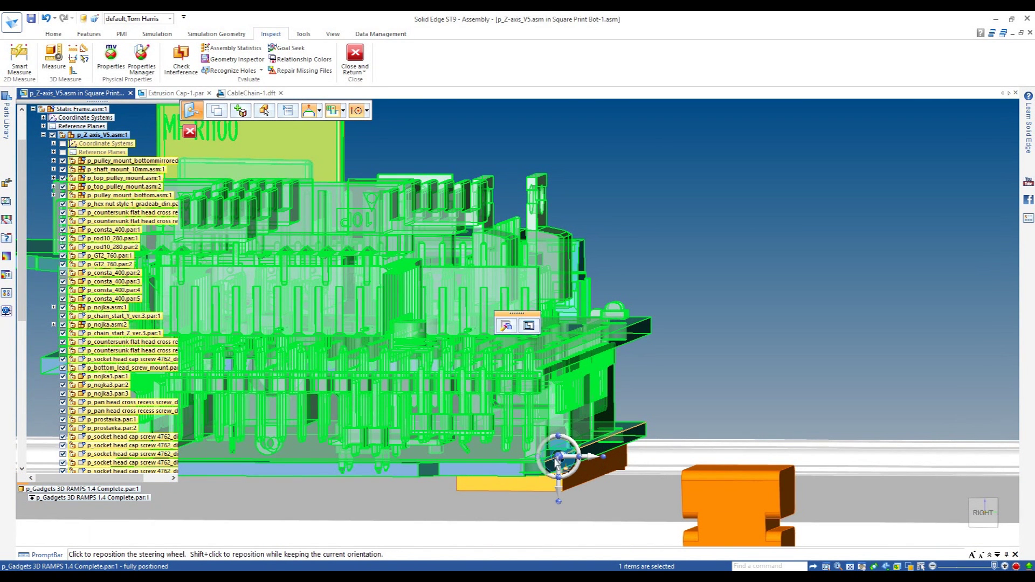
click(588, 463)
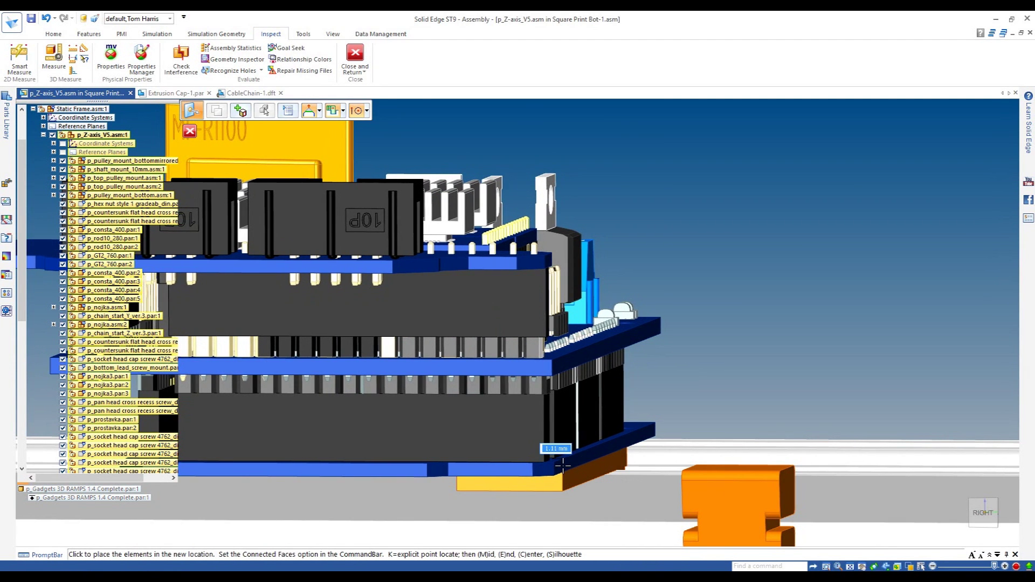
click(562, 467)
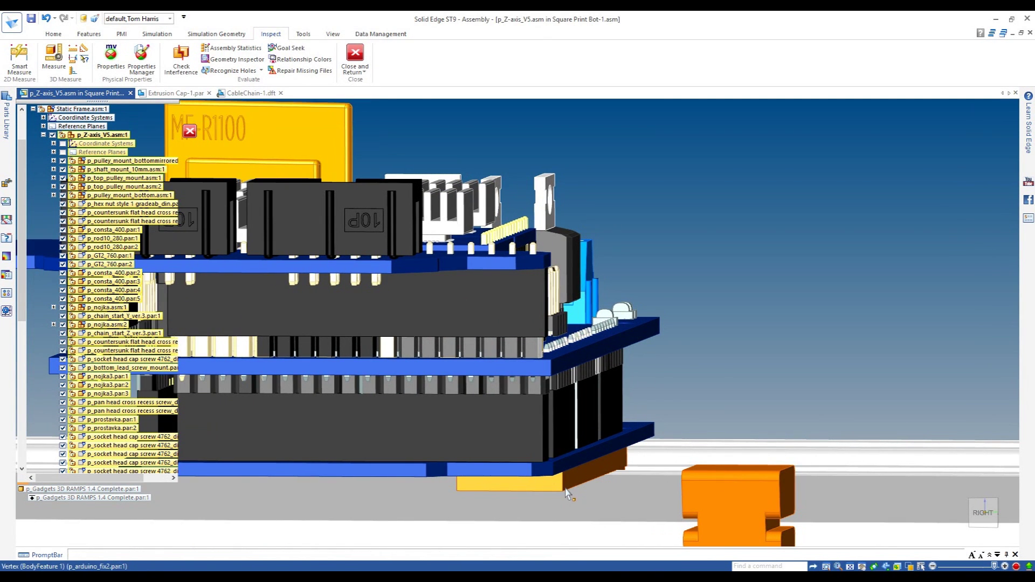
- Reposition the steering wheel at the RAMPS board's rear lower corner and shift the board about 5.09 mm across the power supply toward p_arduino_fix2
scroll(712, 374, down, 2)
middle_drag(705, 316, 518, 345)
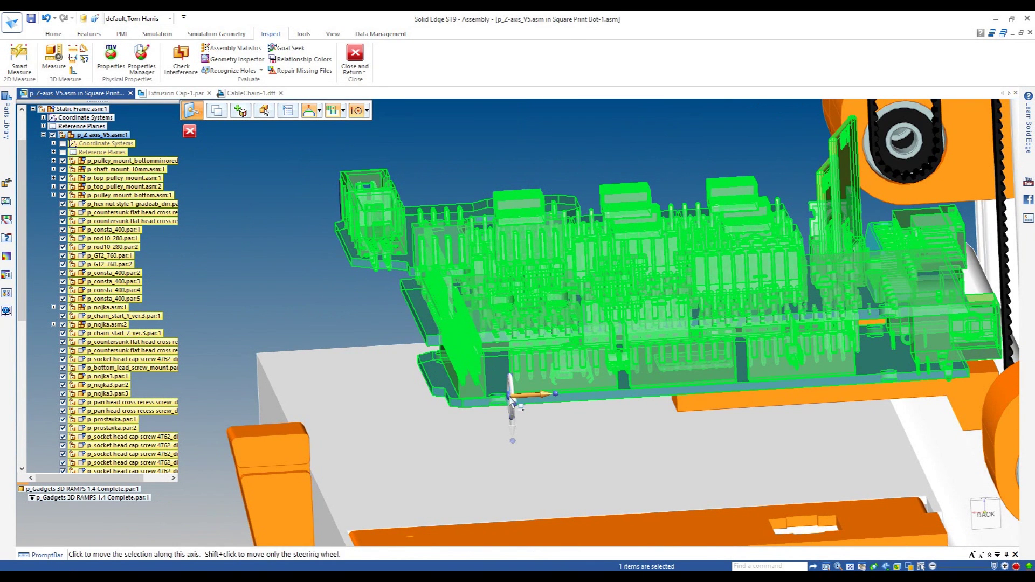
click(510, 397)
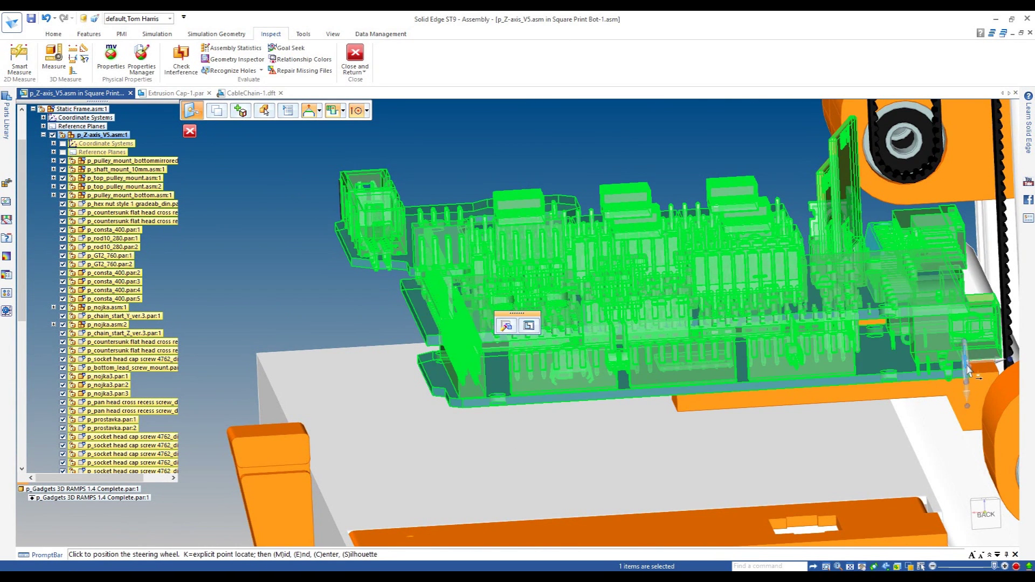
click(971, 366)
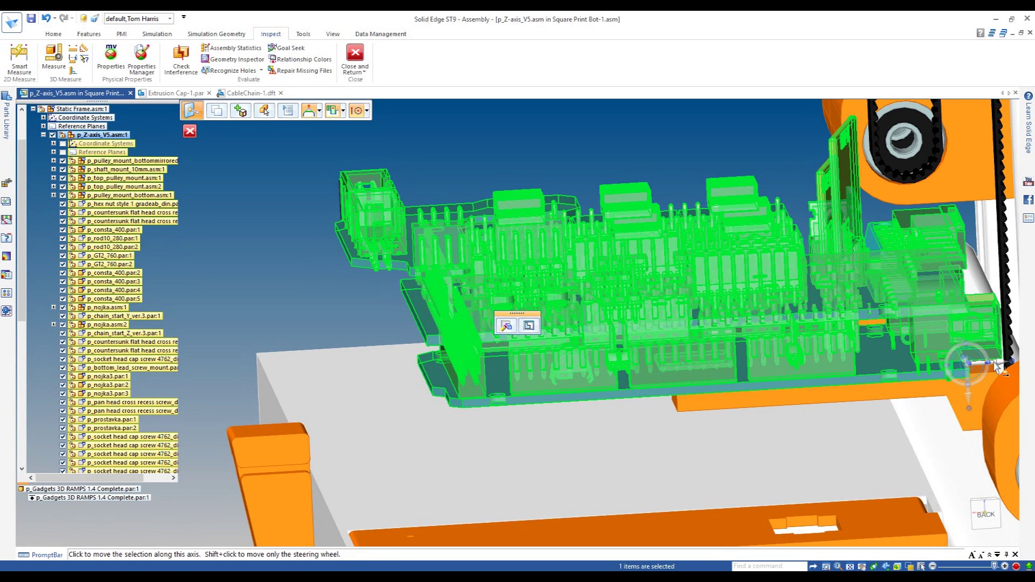
click(1000, 366)
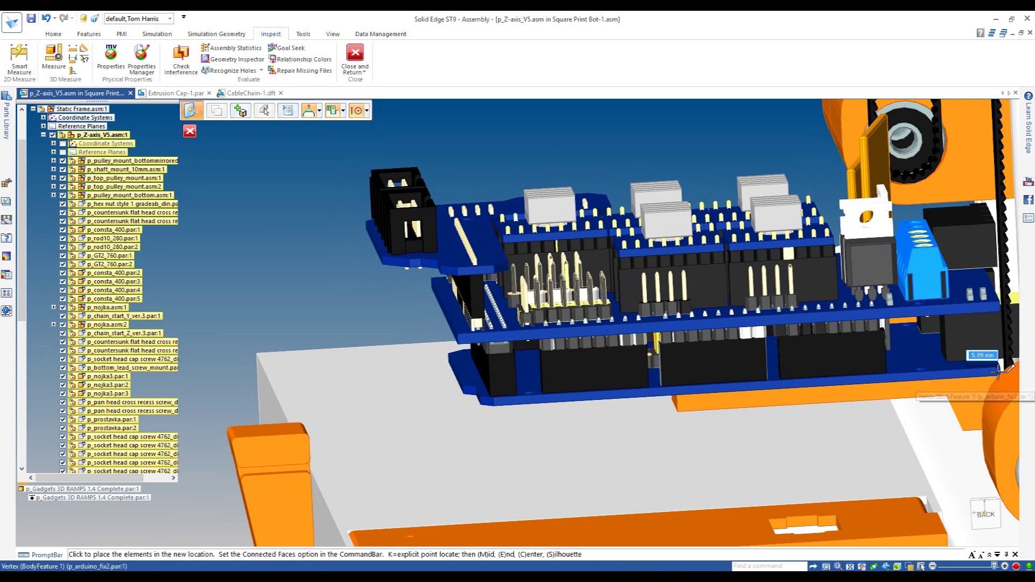
click(582, 395)
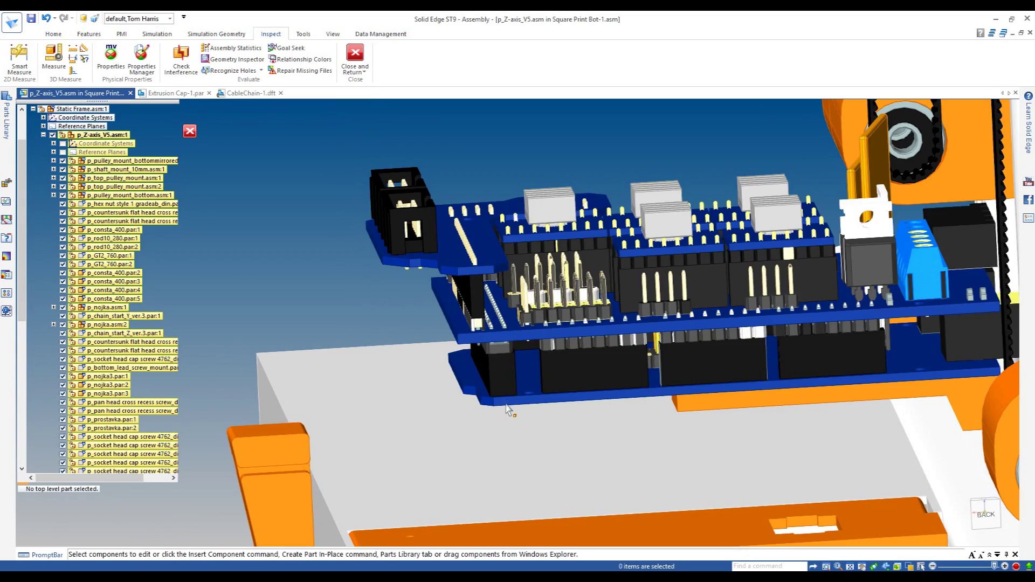
- Move the p_arduino_fix1 bracket along the power supply to the near lower corner of the RAMPS board so it sits underneath
scroll(507, 411, down, 4)
middle_drag(507, 411, 671, 418)
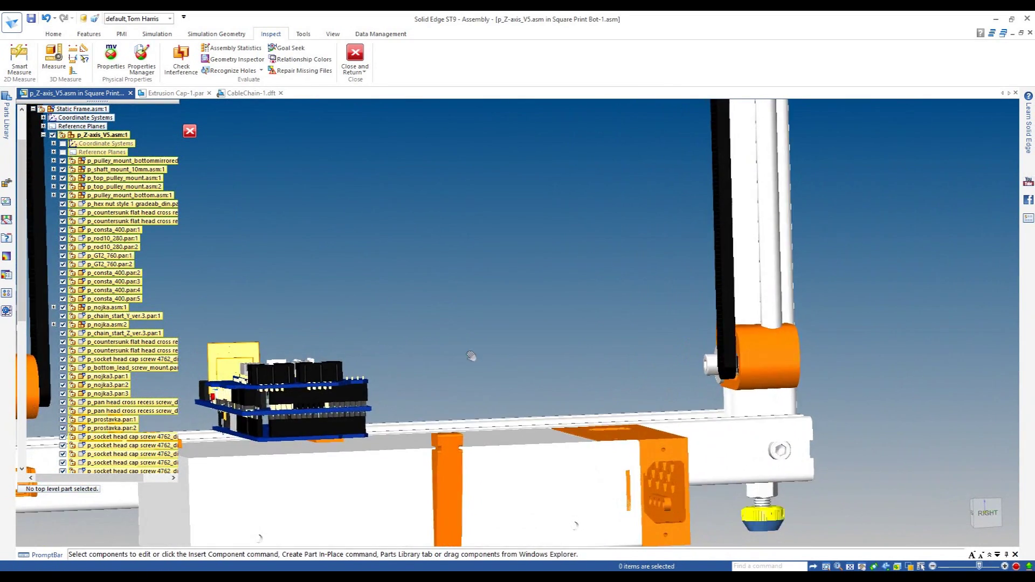
shift+middle_drag(456, 356, 659, 352)
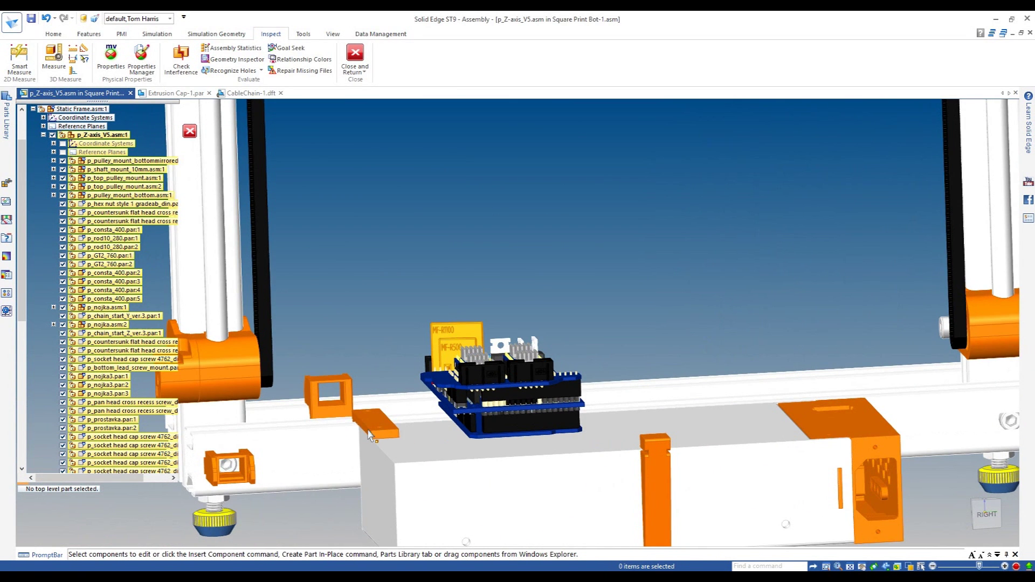
click(380, 435)
click(374, 418)
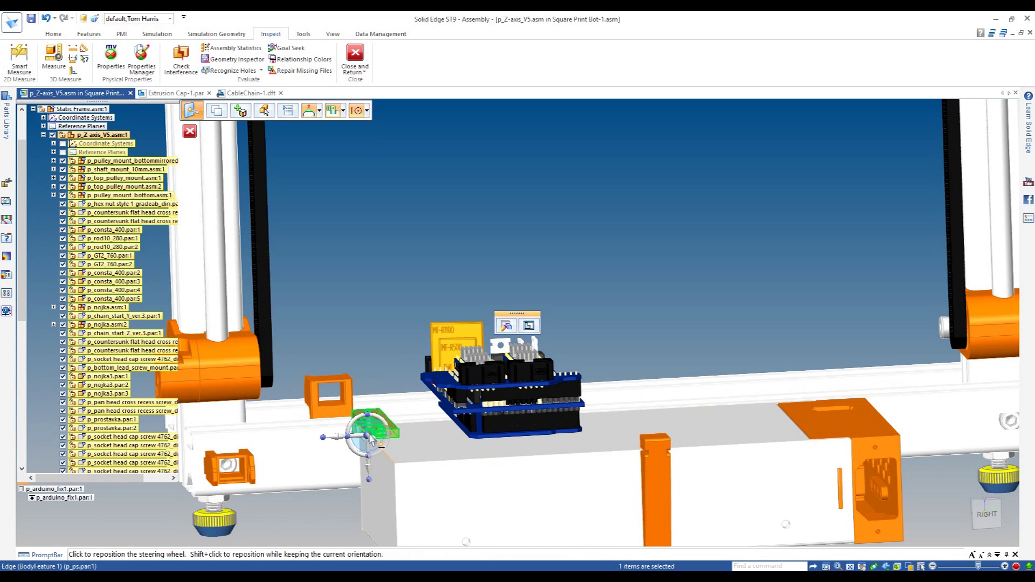
scroll(359, 428, up, 5)
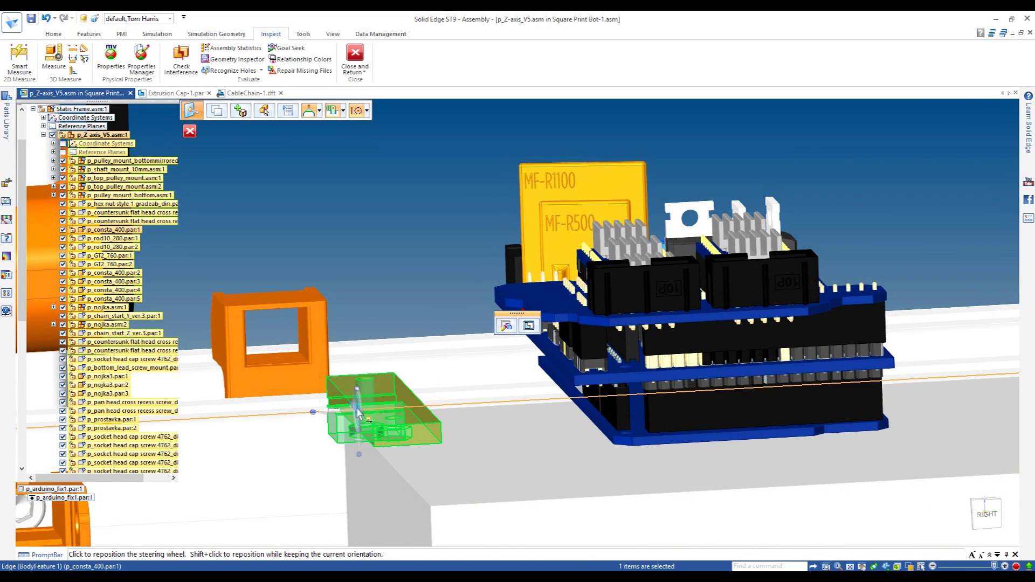
click(369, 443)
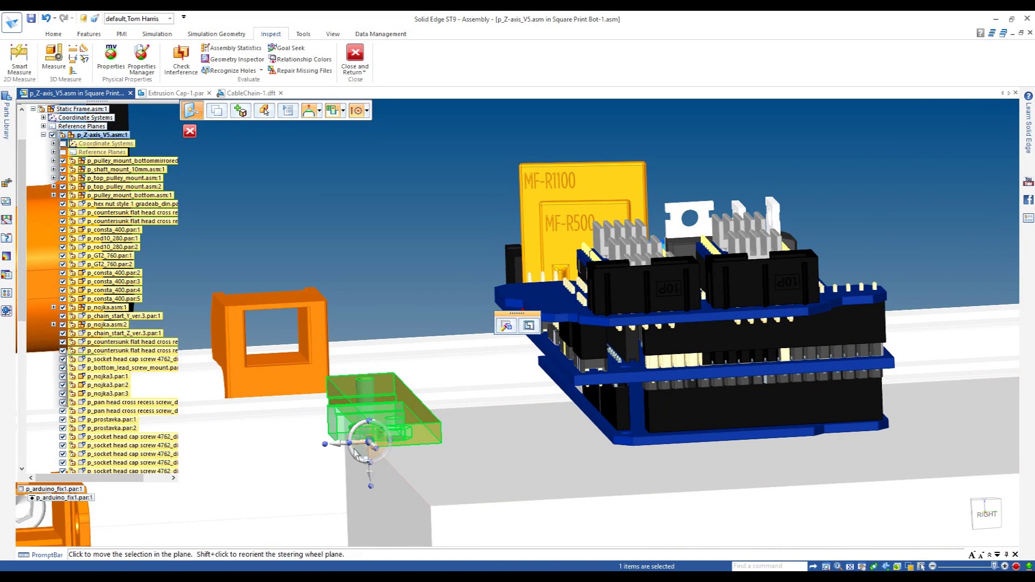
click(338, 448)
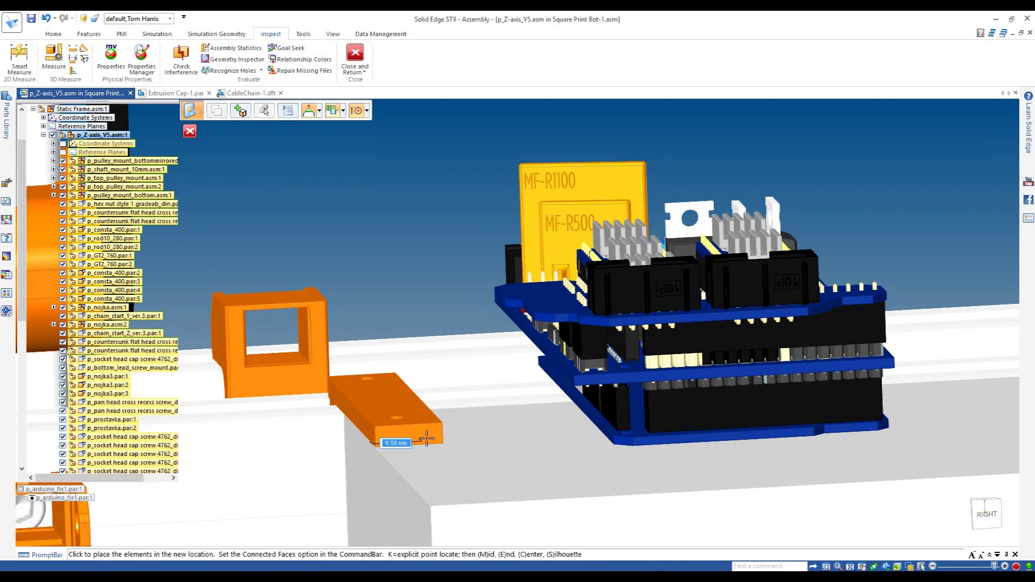
click(615, 444)
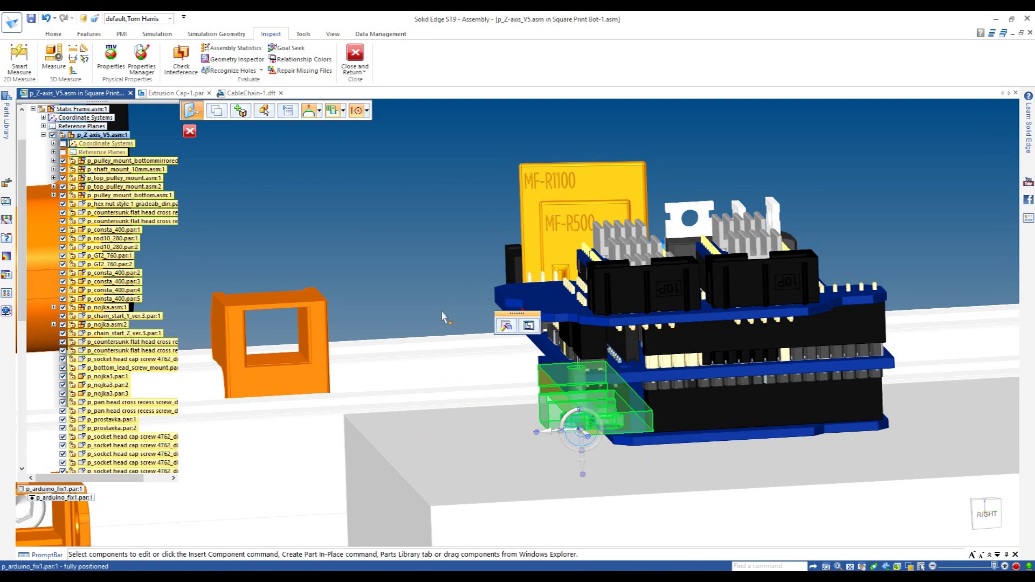
- Move the RAMPS board and p_arduino_fix1 bracket together about 4.21 mm along the power supply to align the board's edge with p_arduino_fix2
scroll(453, 288, down, 5)
middle_drag(554, 432, 545, 423)
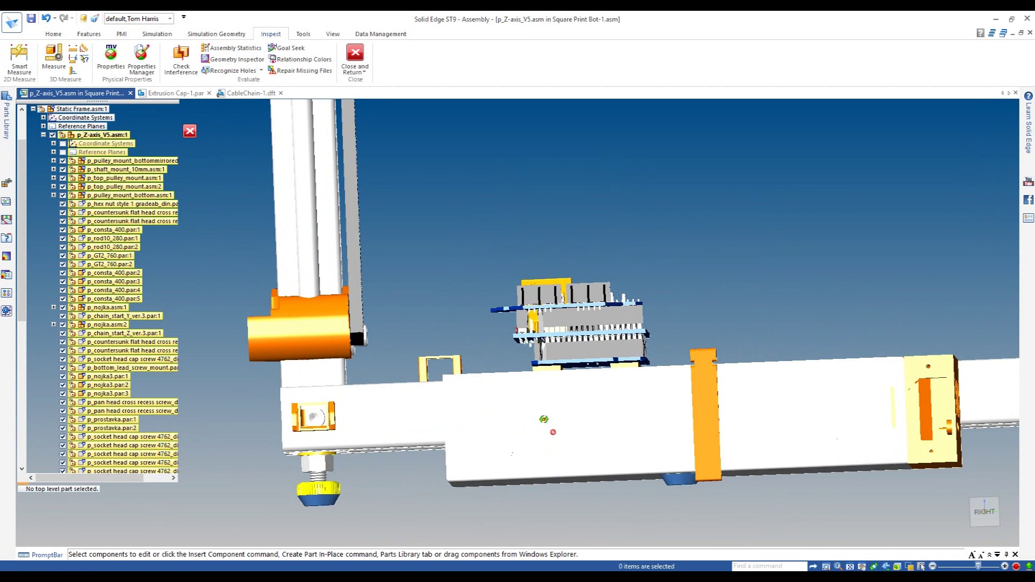
scroll(647, 370, up, 5)
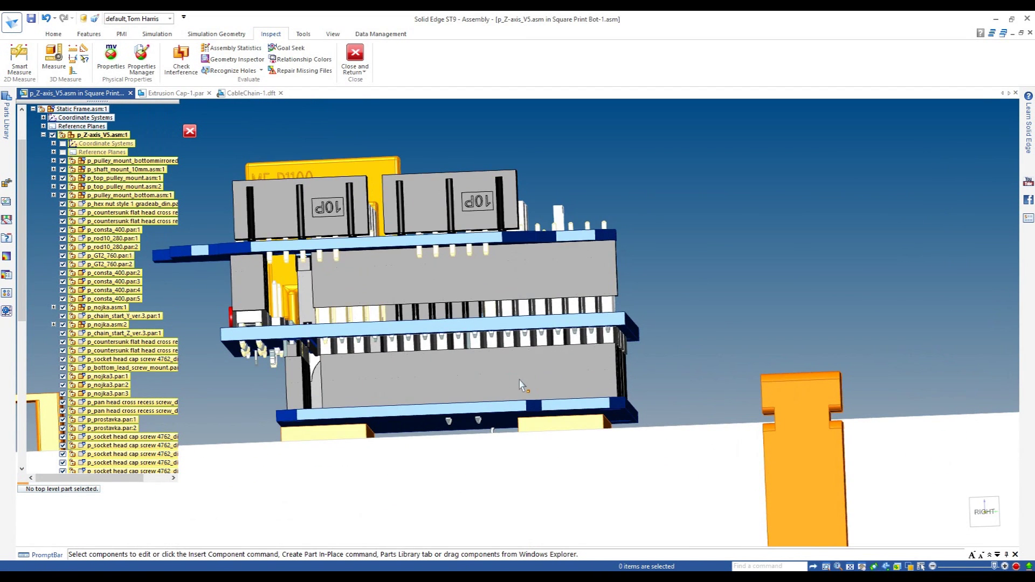
click(519, 380)
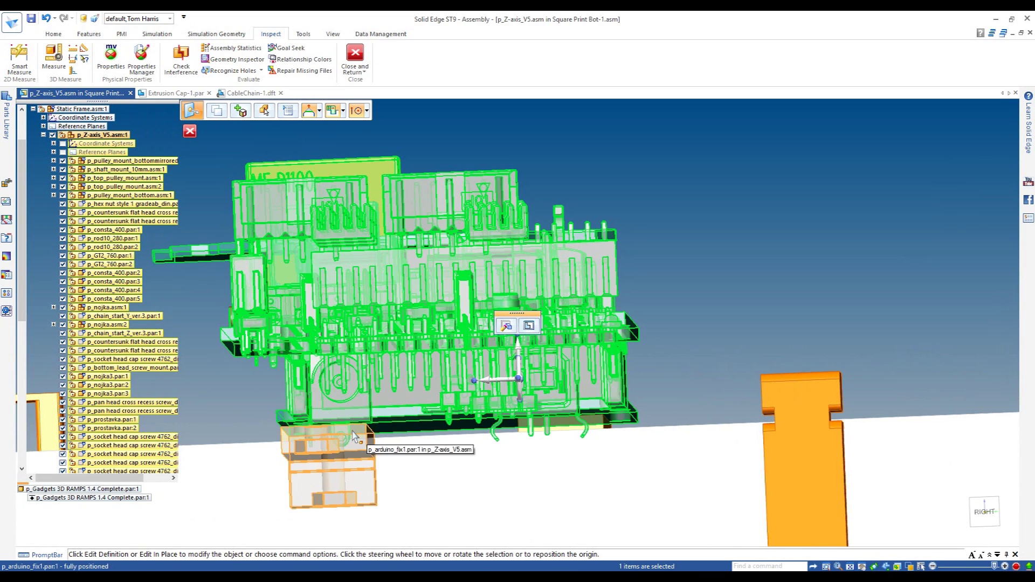
ctrl+click(355, 438)
click(520, 381)
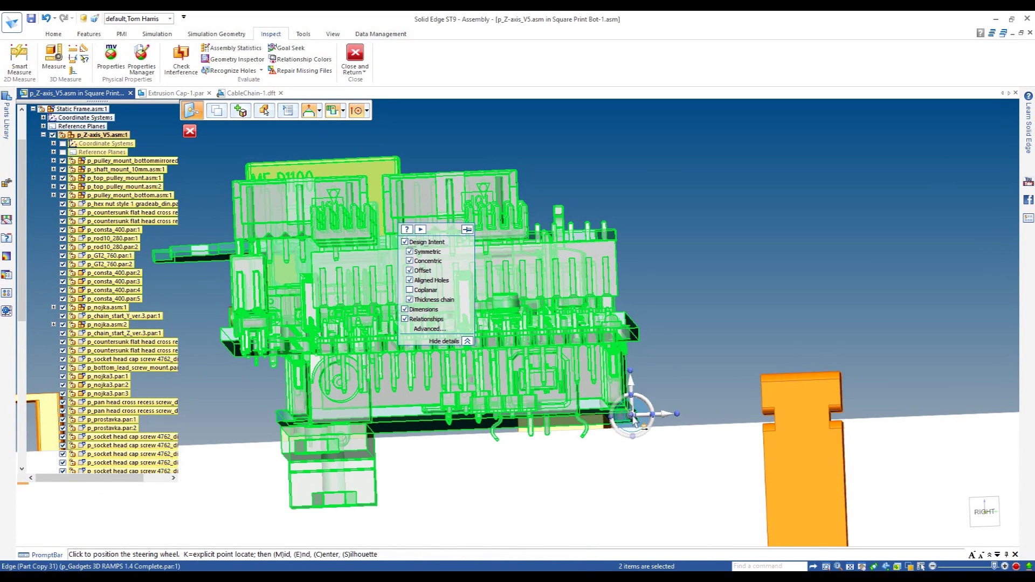
click(635, 422)
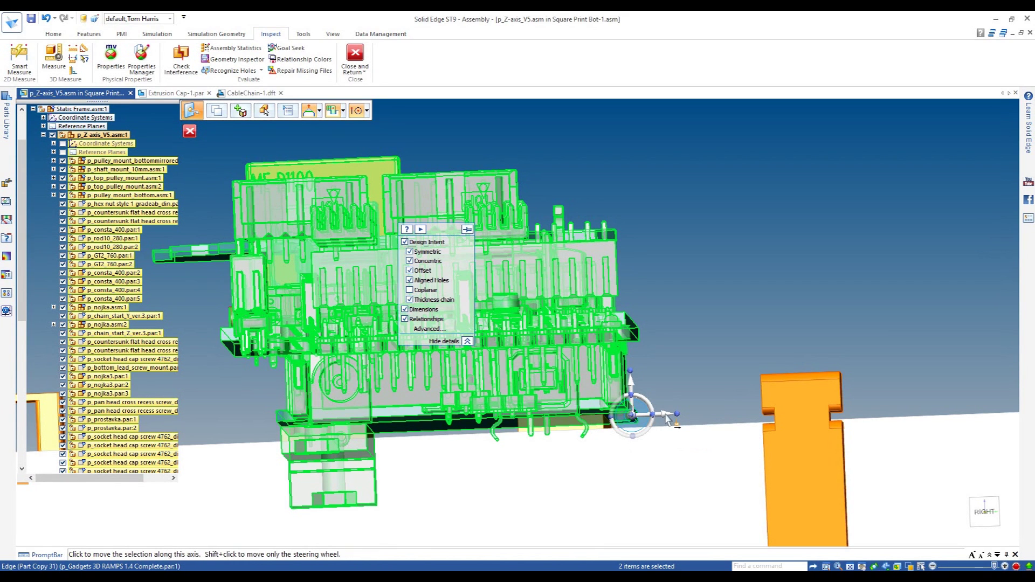
click(668, 418)
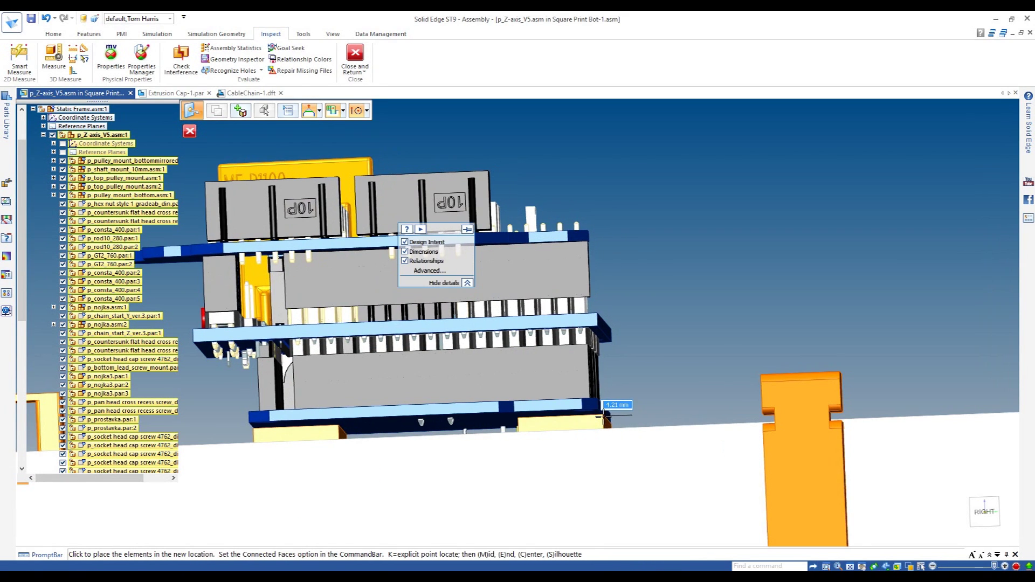
click(635, 390)
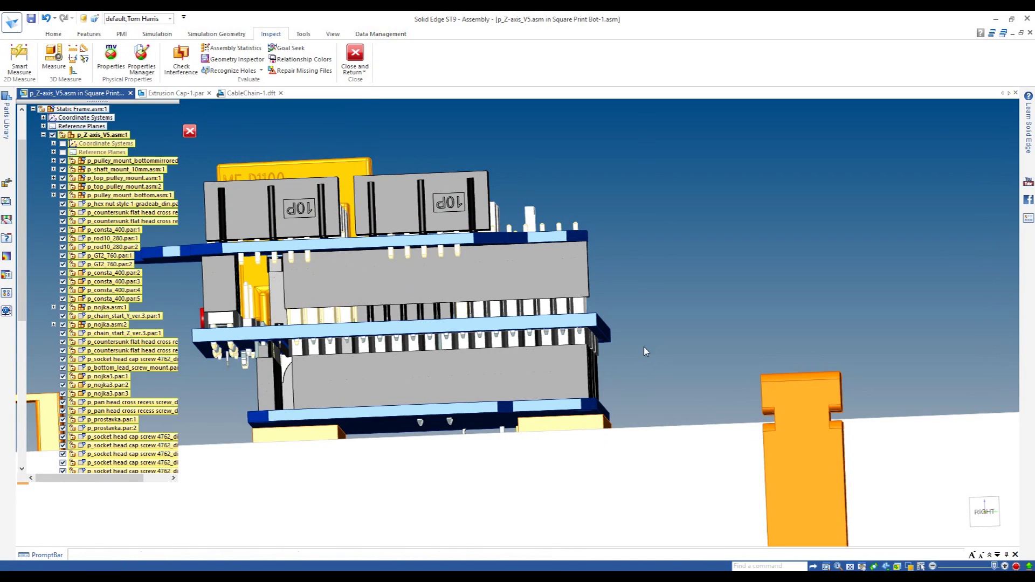
key(Escape)
- Isolate the RAMPS 1.4 board, the power supply p_ps and the p_arduino_fix1 and p_arduino_fix2 brackets in the display
middle_drag(652, 292, 707, 319)
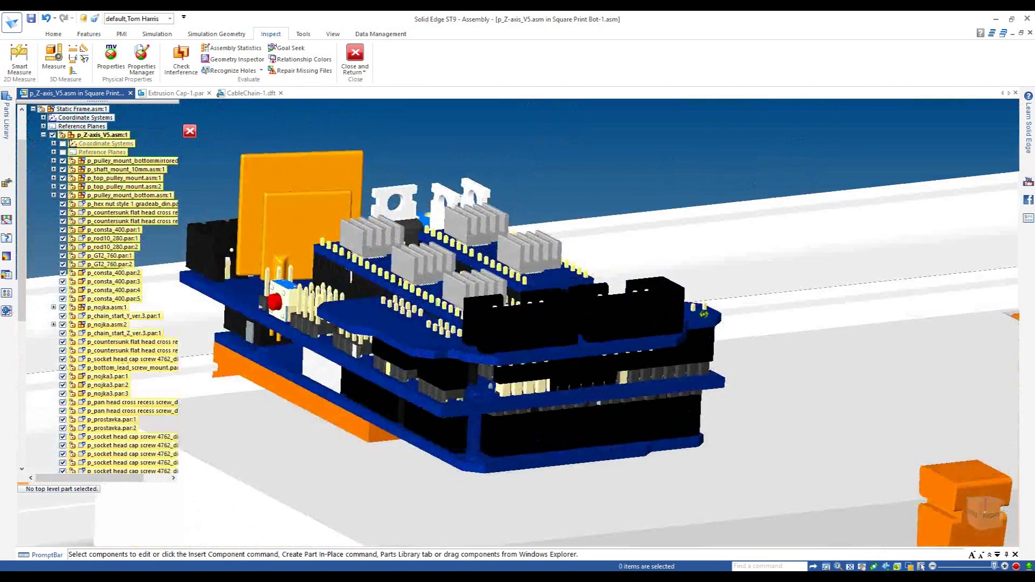
scroll(646, 169, down, 3)
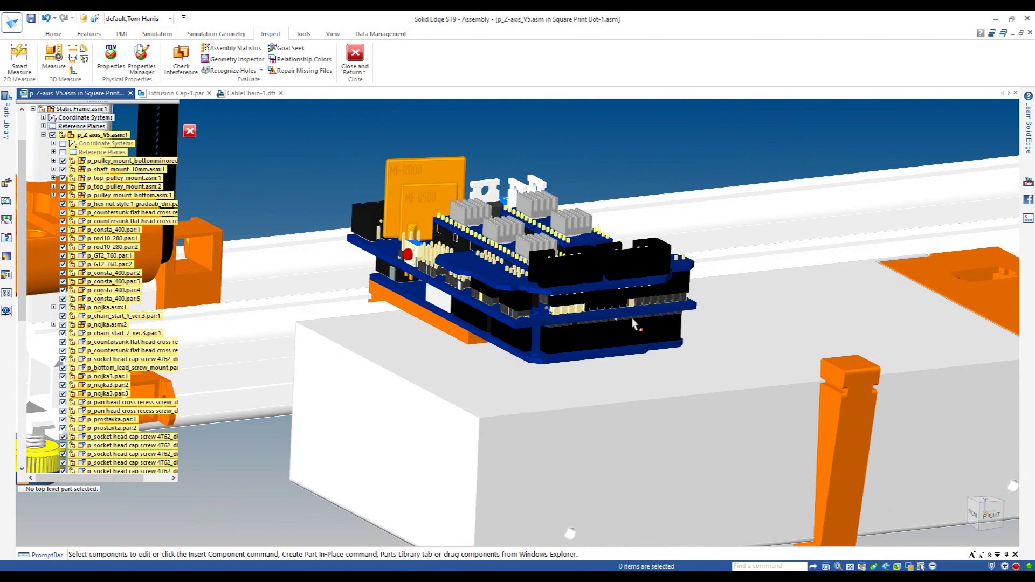
middle_drag(594, 442, 581, 425)
key(ctrl+shift+p)
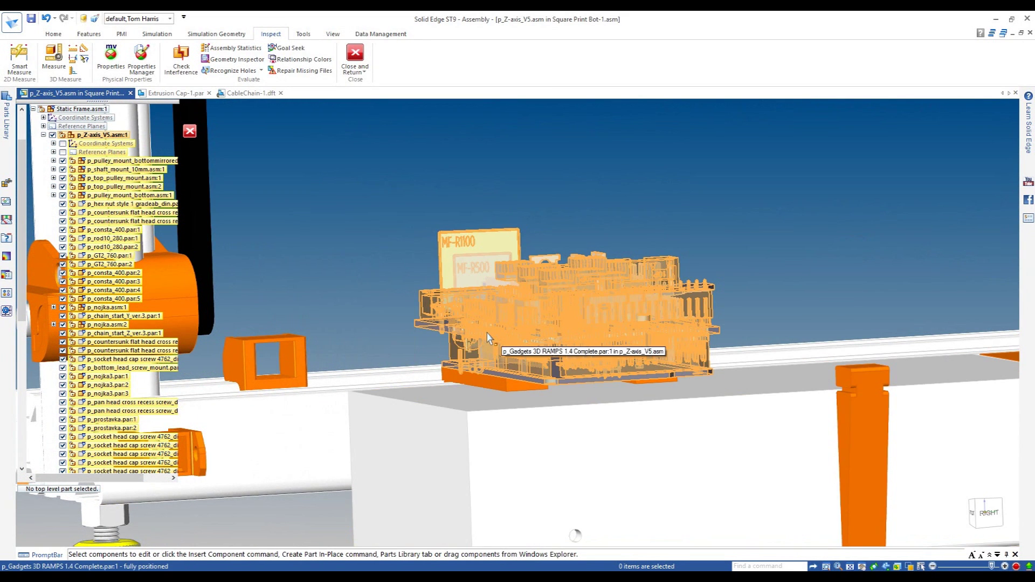
click(488, 339)
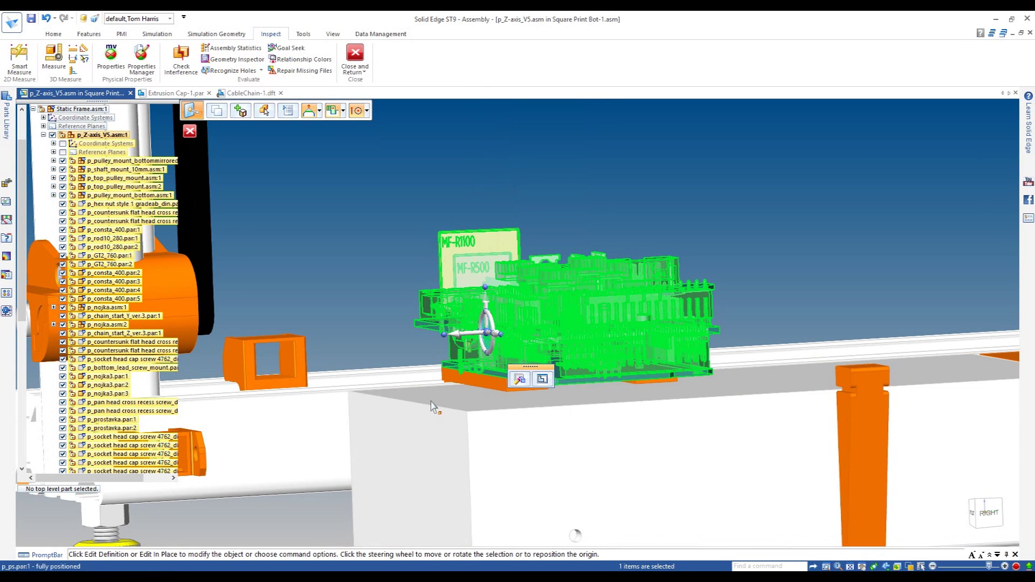
ctrl+click(438, 406)
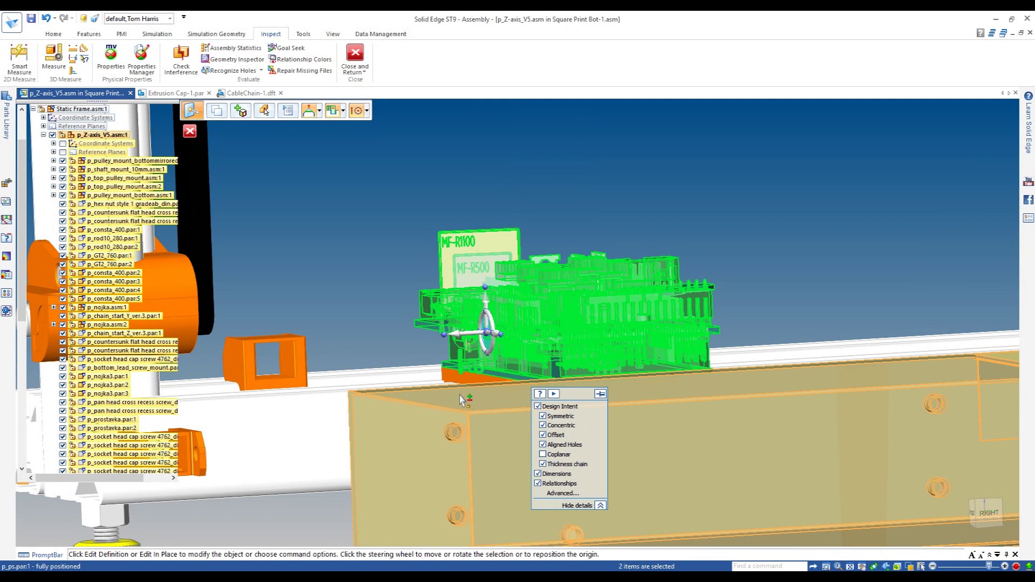
ctrl+click(468, 379)
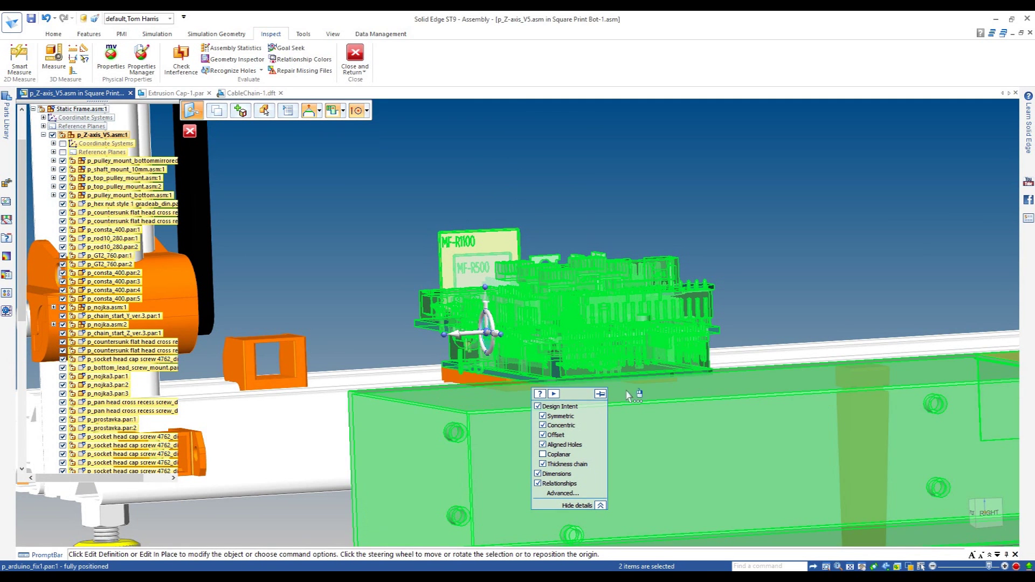
right_click(655, 383)
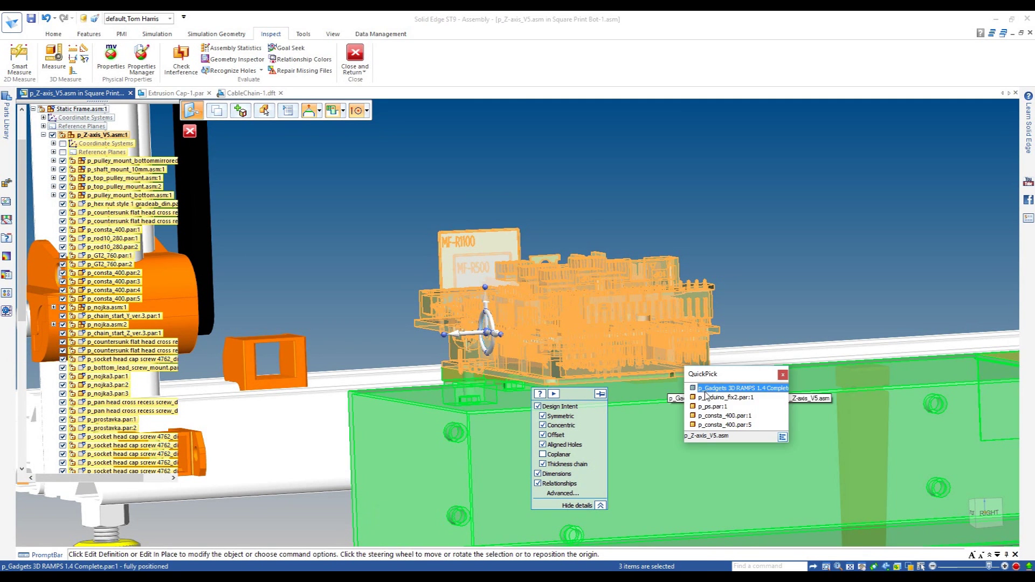
click(706, 398)
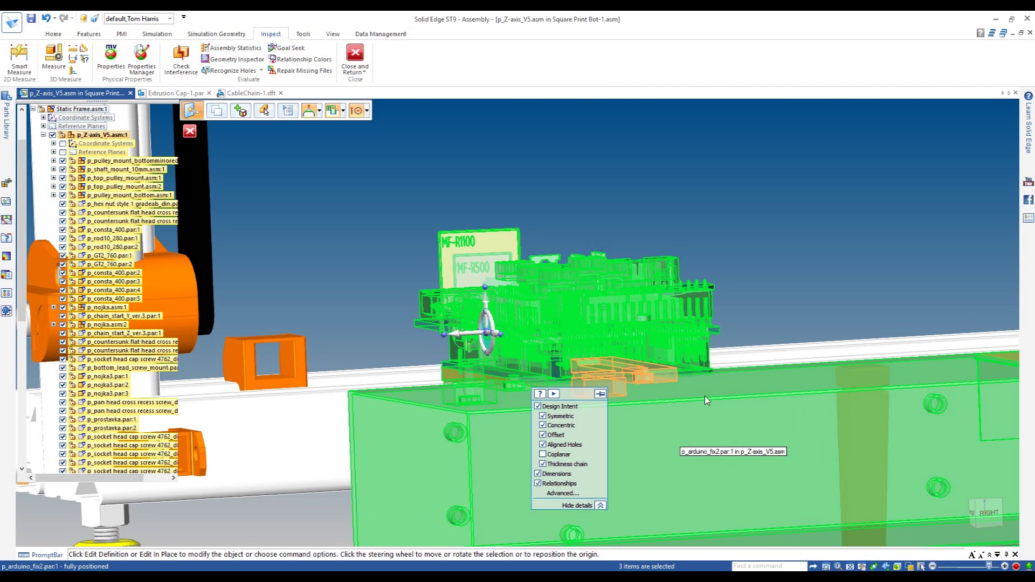
right_click(593, 283)
click(634, 326)
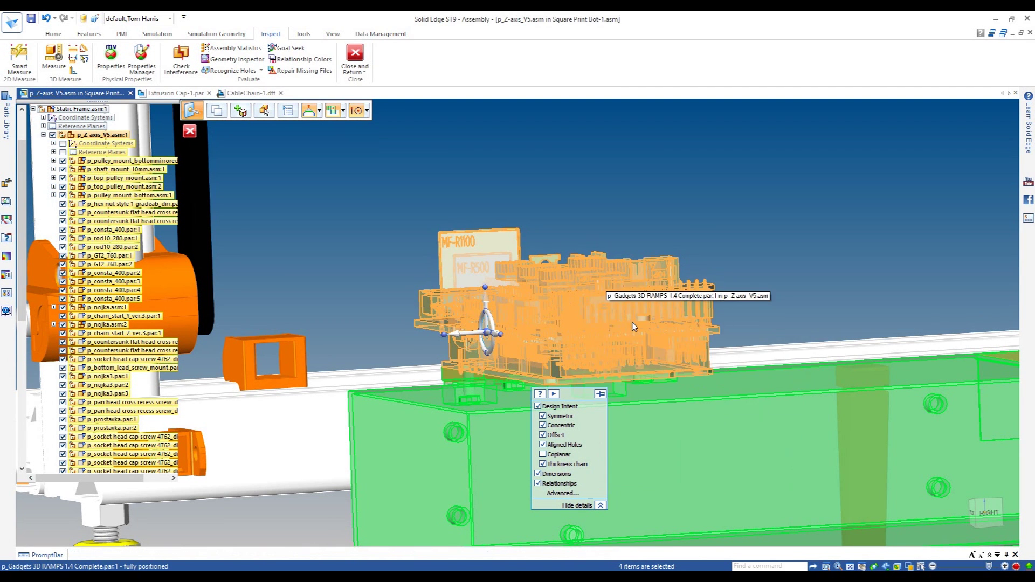
middle_drag(528, 365, 577, 393)
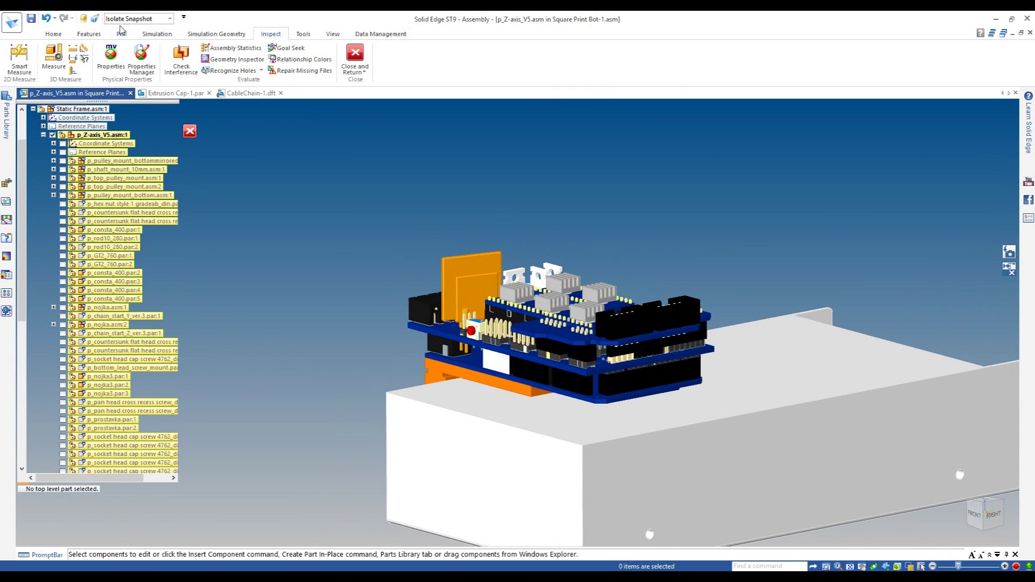
- Create an in-place metric sheet metal part in Aluminum, 1060 at the assembly origin, saved as Enclosure-1.psm, revision 1, title Electronic Case
click(53, 34)
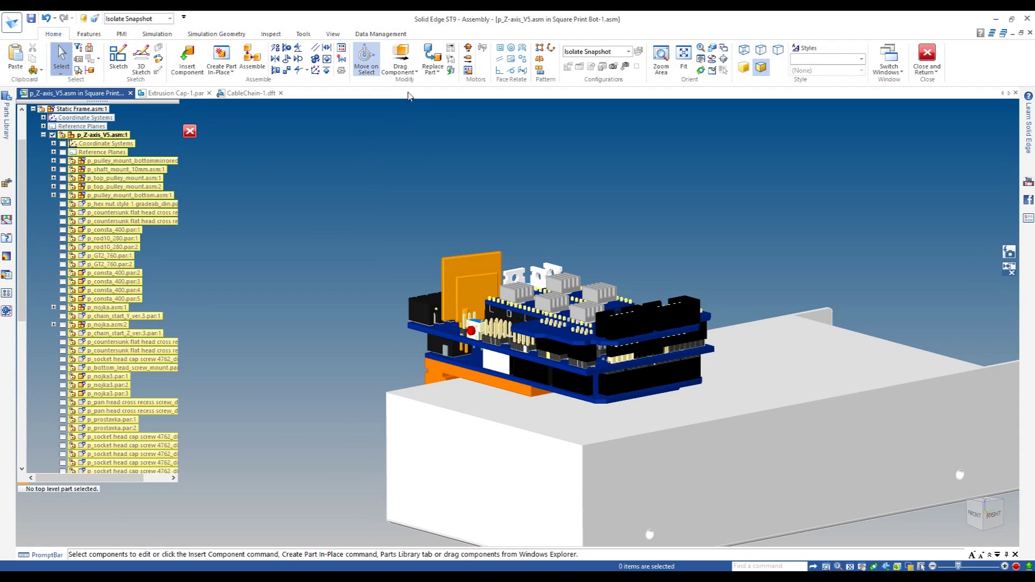
click(221, 69)
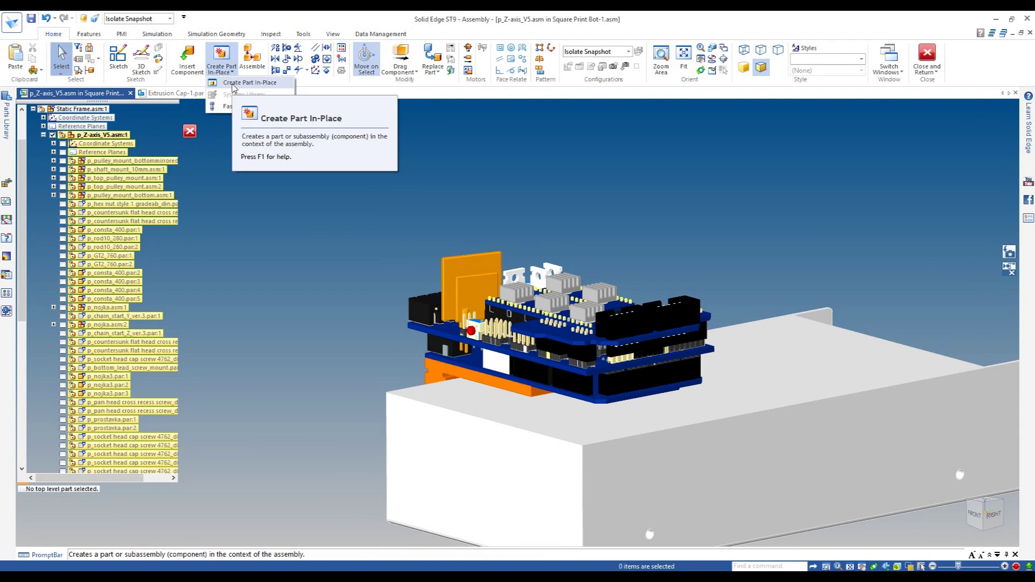
click(231, 82)
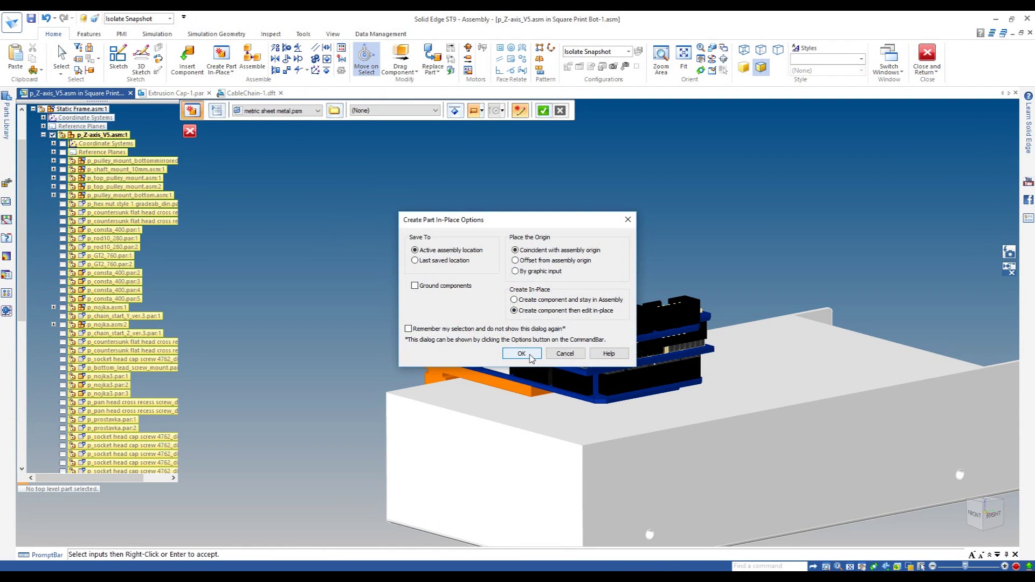
click(522, 354)
click(415, 110)
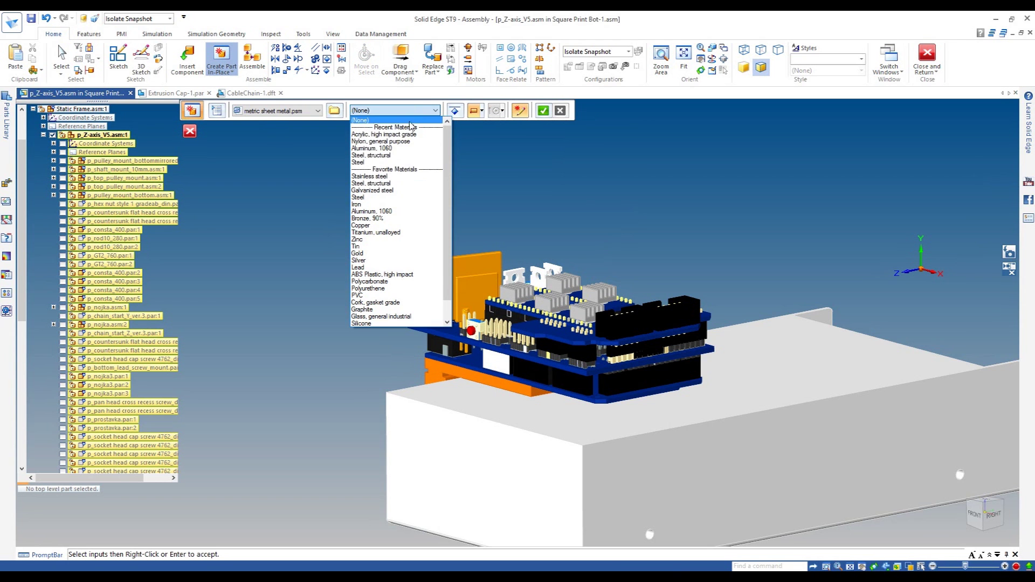
click(400, 212)
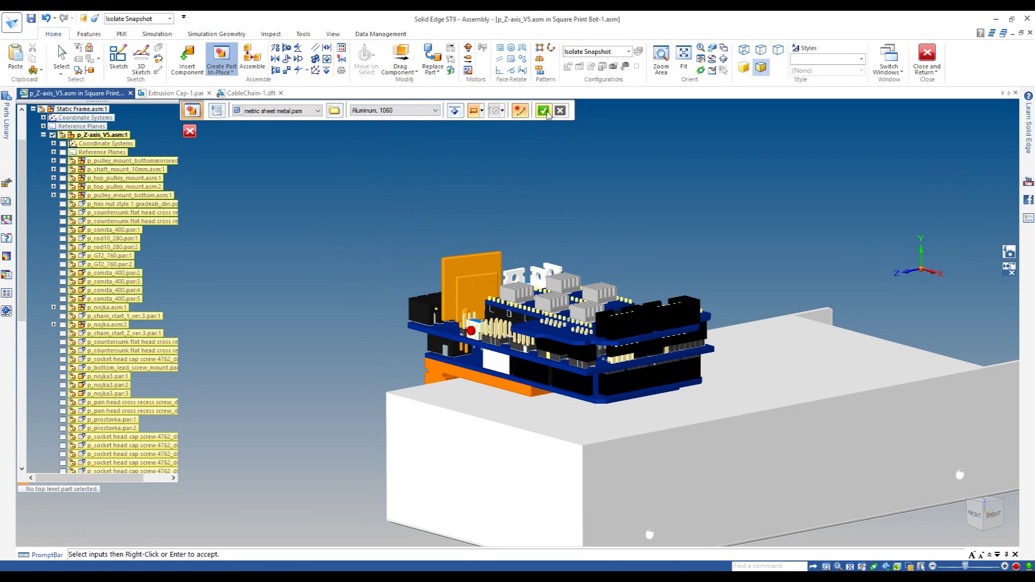
right_click(508, 204)
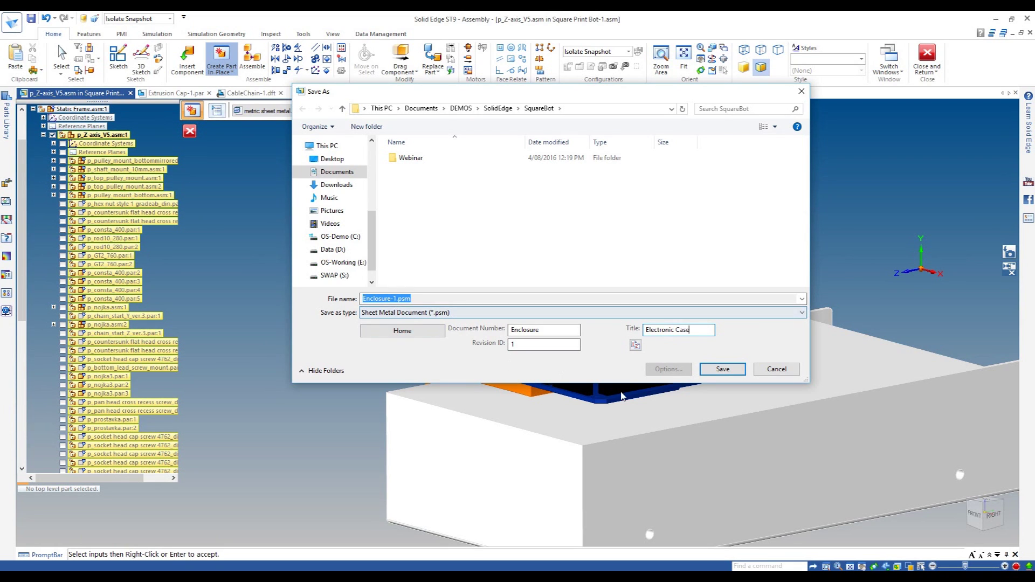
click(723, 370)
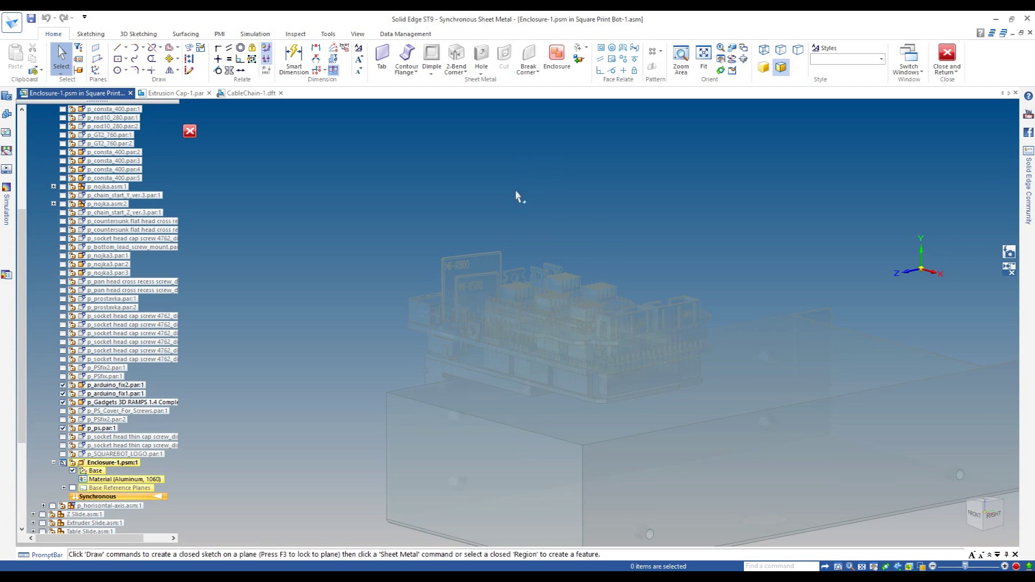
- Switch the empty enclosure document from the Sheet Metal to the Part environment and accept the flat pattern warning
click(328, 34)
click(167, 55)
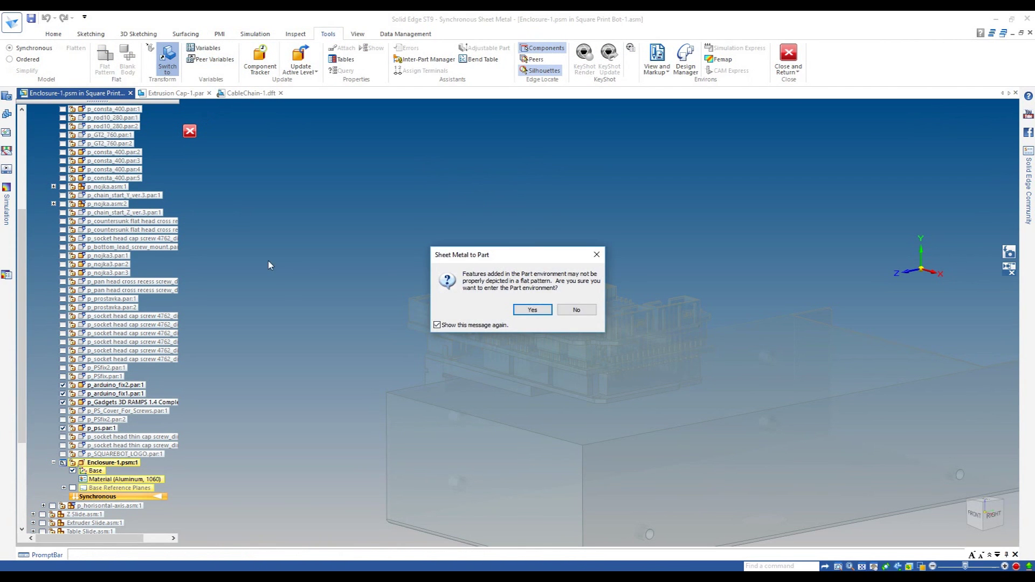
click(533, 310)
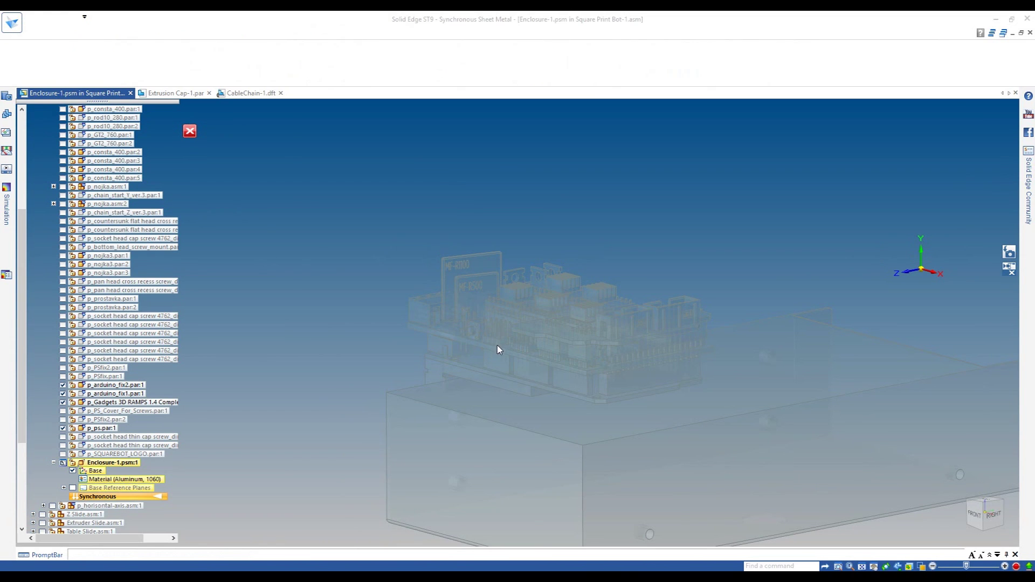
- Extrude the RAMPS circuit board's top face symmetrically about 53.86 mm, using the top edge of the MF-R1100 component as the extent
click(424, 56)
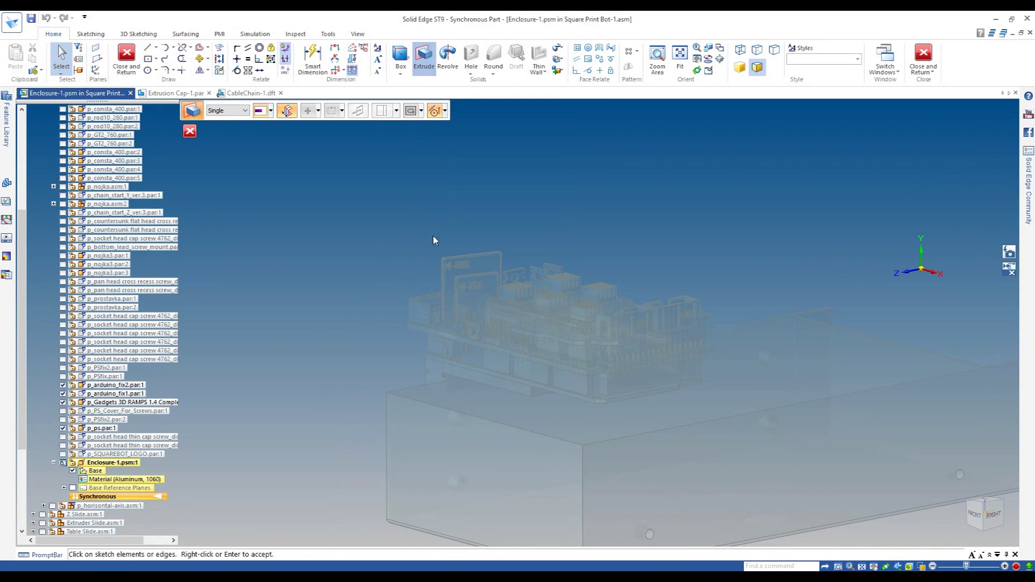
scroll(484, 355, up, 4)
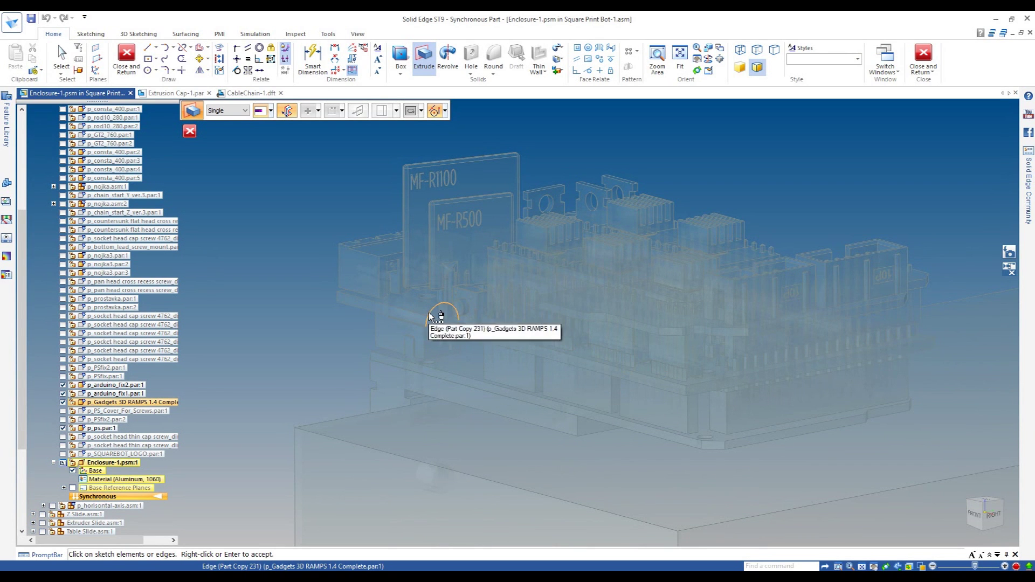
click(235, 111)
click(225, 131)
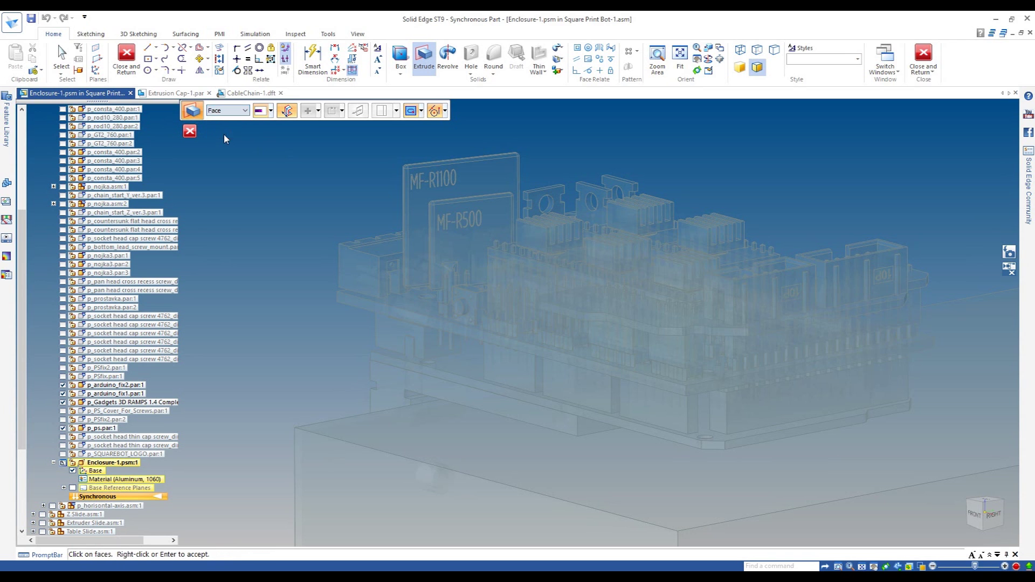
click(415, 312)
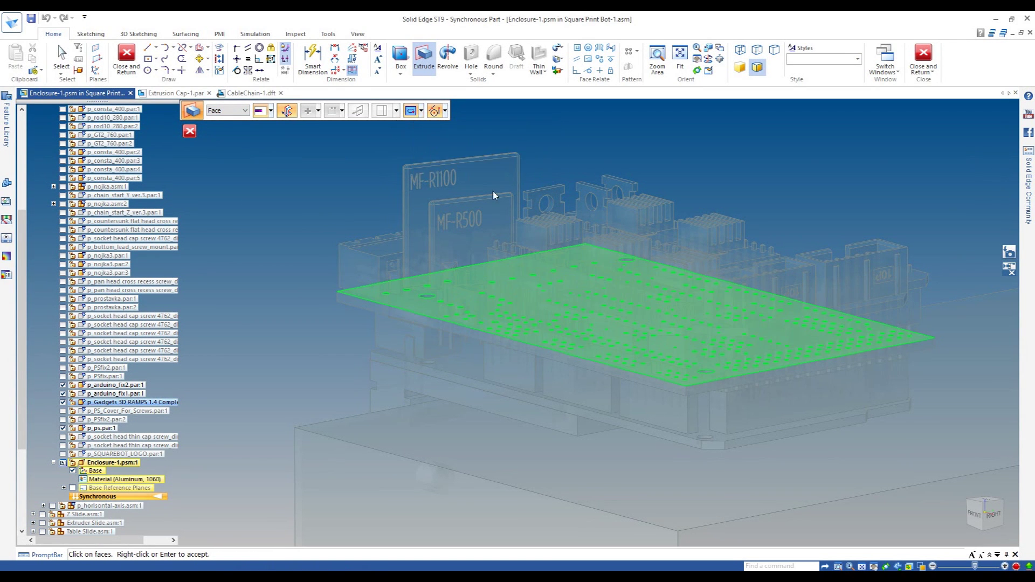
right_click(562, 153)
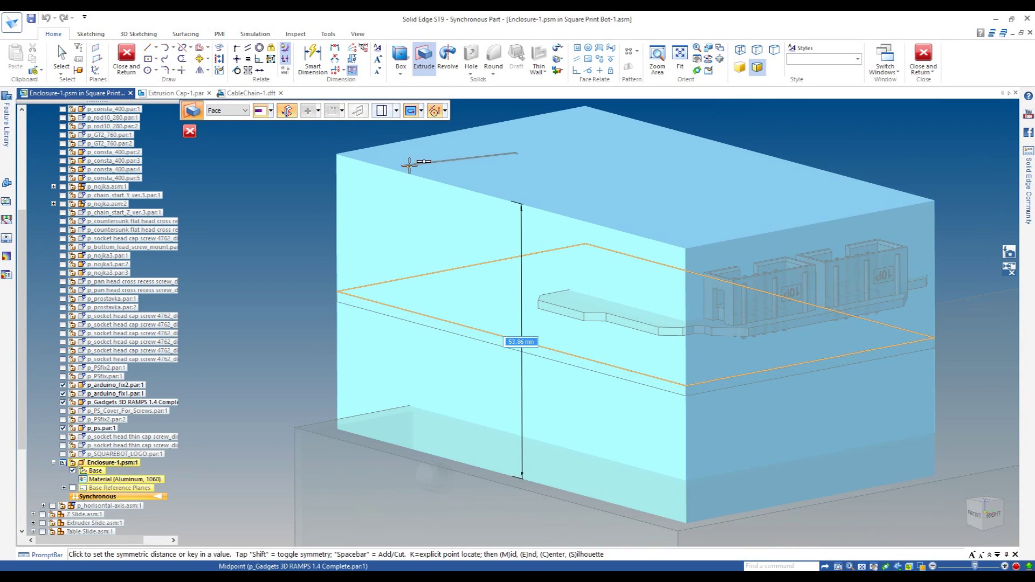
click(461, 172)
- Move the underside of the extruded block up to the top face of the power supply
scroll(460, 161, down, 3)
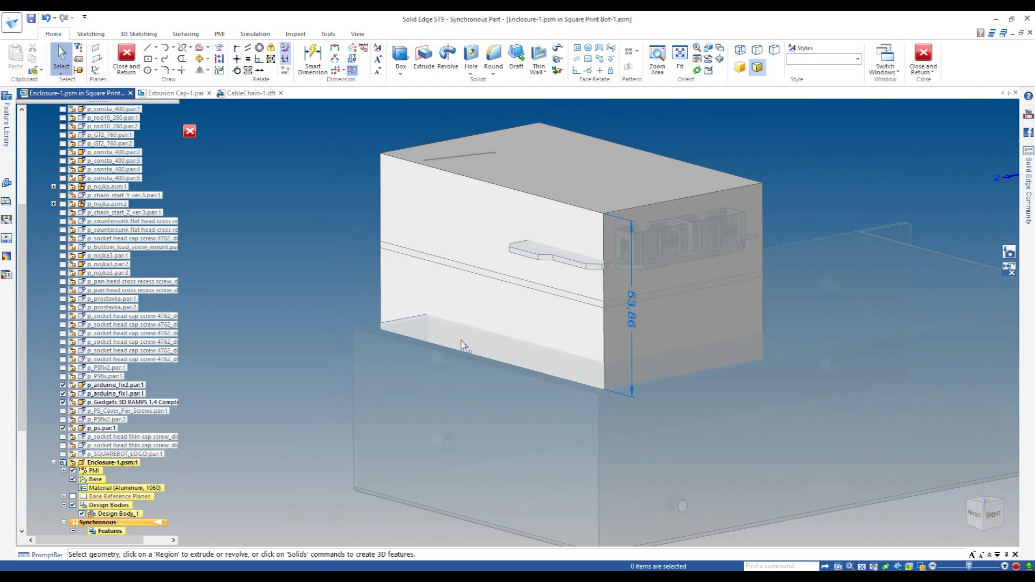
middle_drag(346, 318, 358, 273)
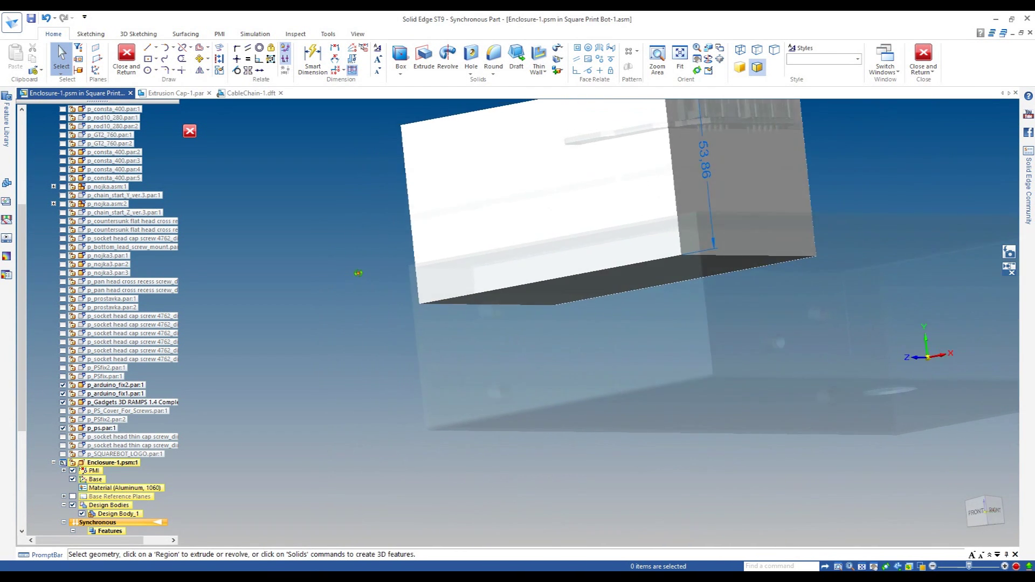
click(600, 287)
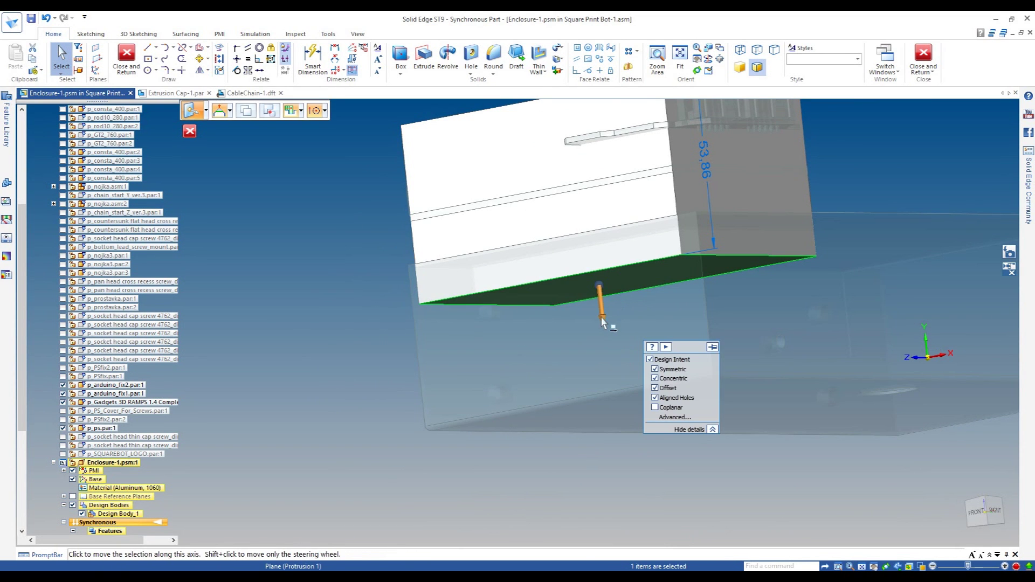
click(602, 319)
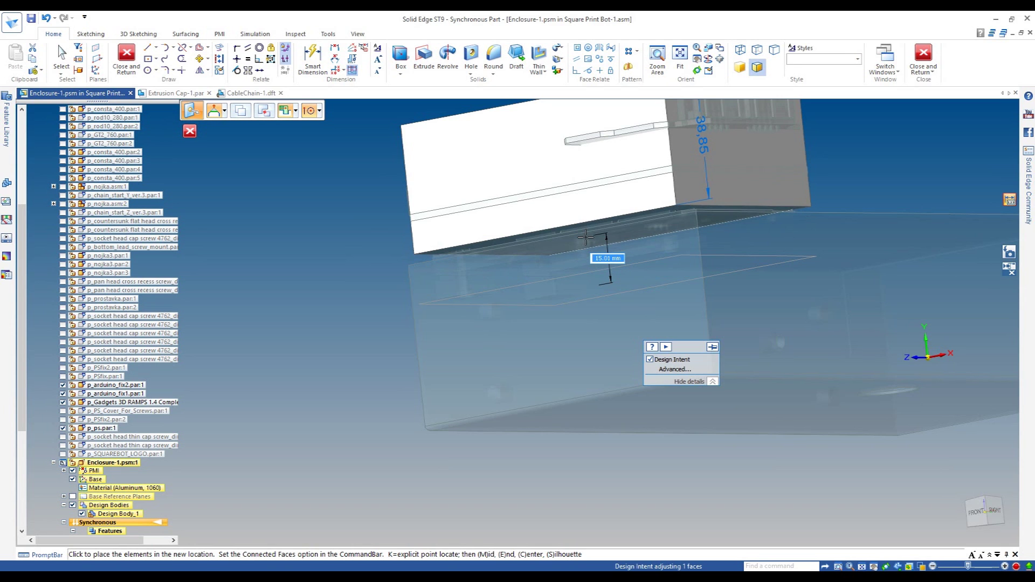
middle_drag(571, 251, 577, 265)
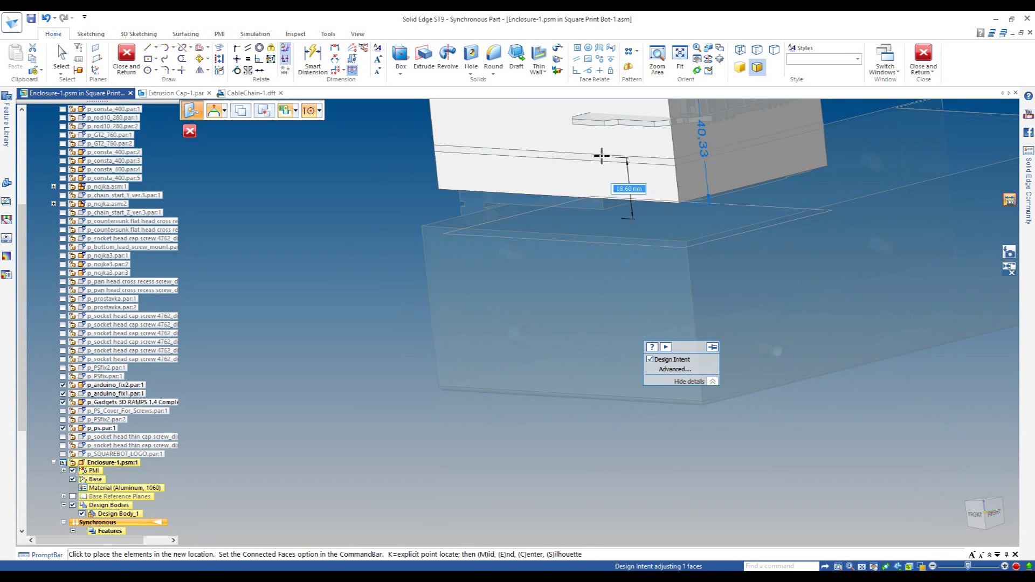
click(687, 239)
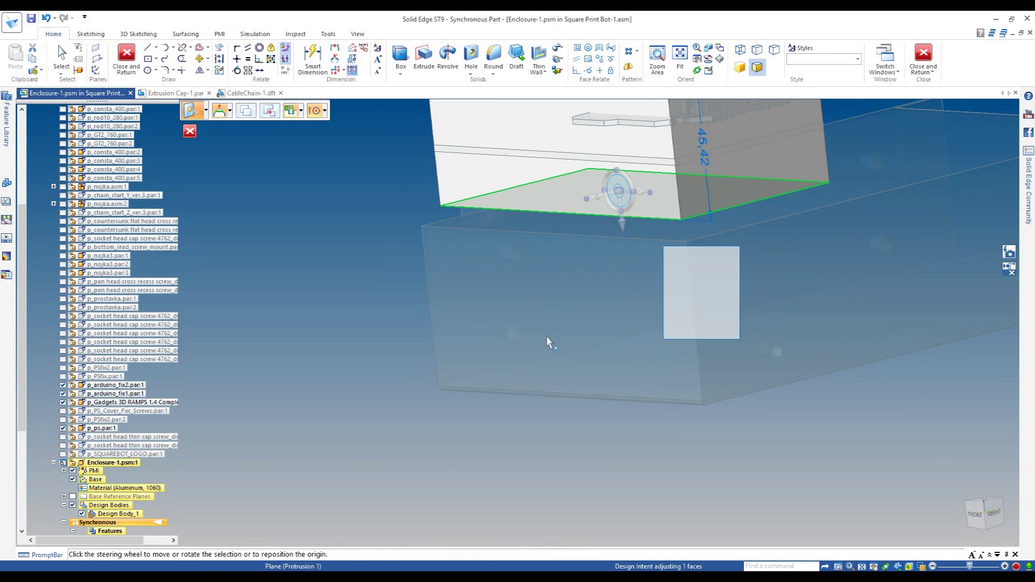
- Move the block's long side face outward to a vertex on the protruding edge of the RAMPS board
click(557, 132)
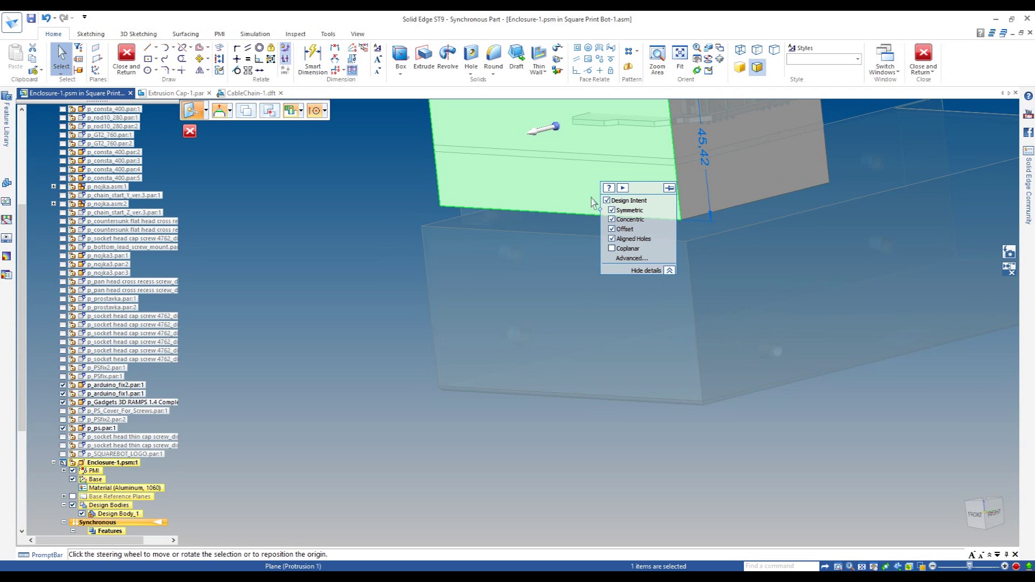
middle_drag(582, 214, 518, 145)
click(532, 123)
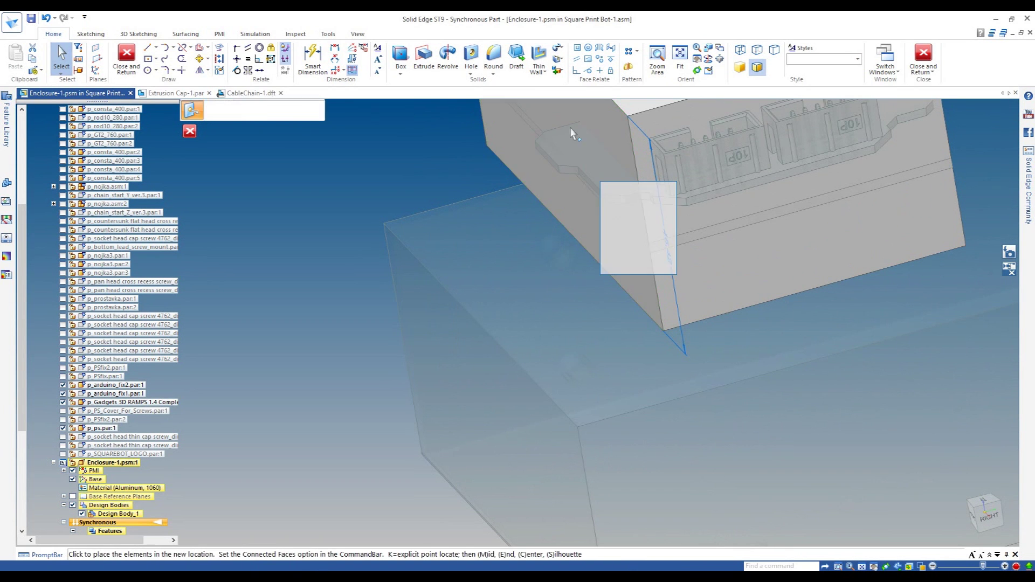
click(557, 164)
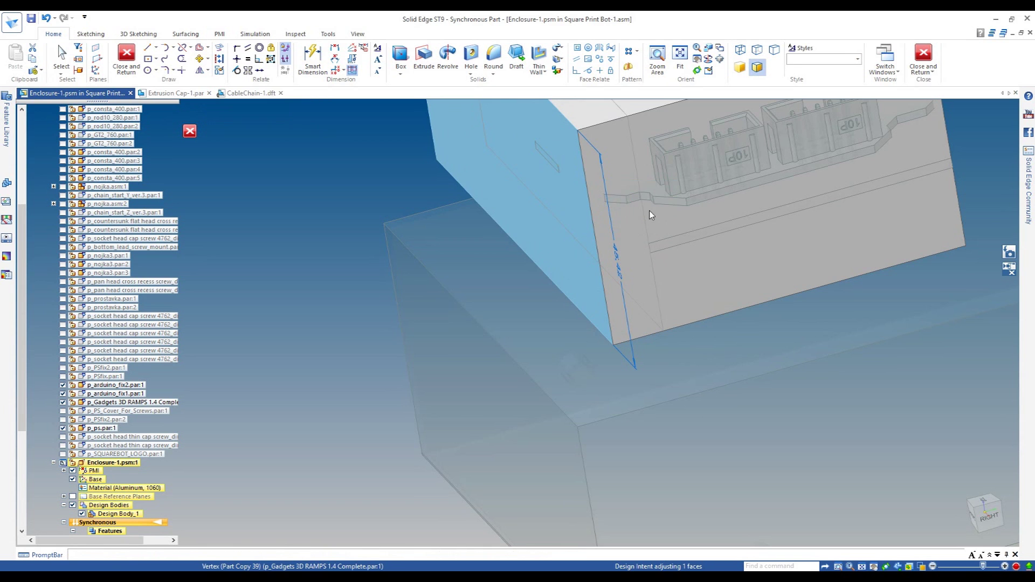
- Move the block's end face beside the 10P connectors outward to a vertex on the protruding part of the RAMPS board
click(702, 274)
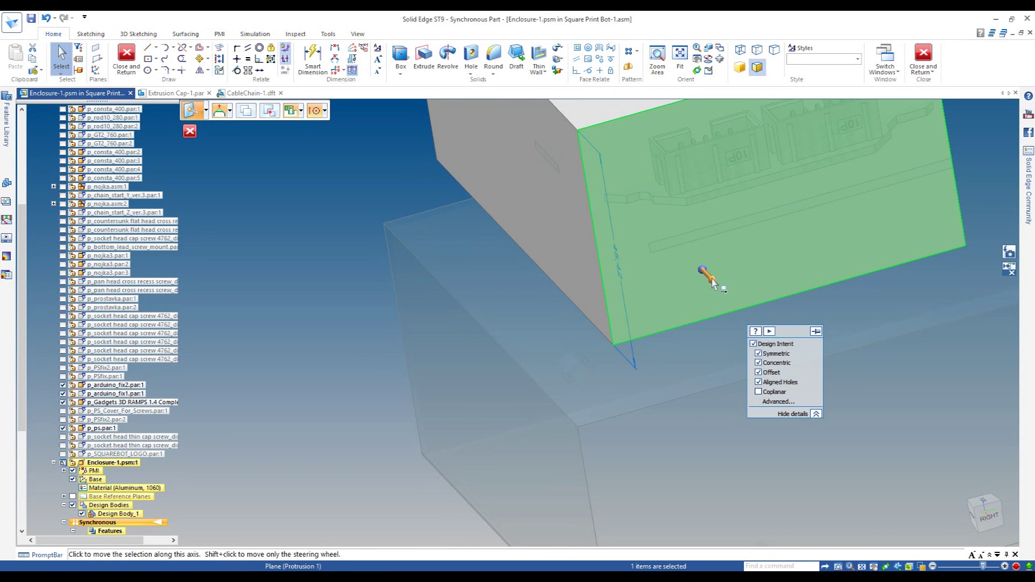
click(709, 276)
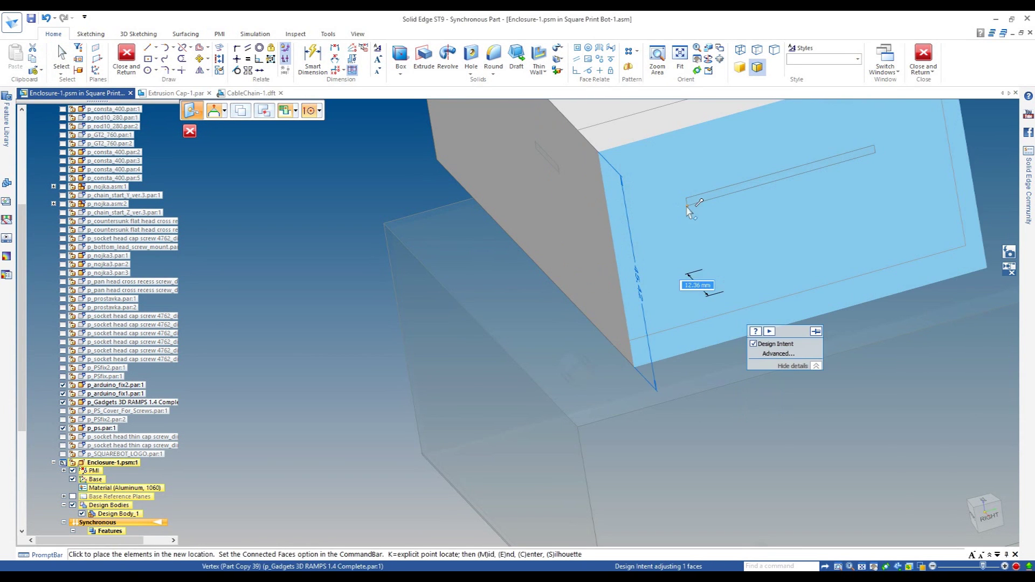
click(698, 203)
scroll(618, 301, down, 4)
middle_drag(788, 255, 940, 230)
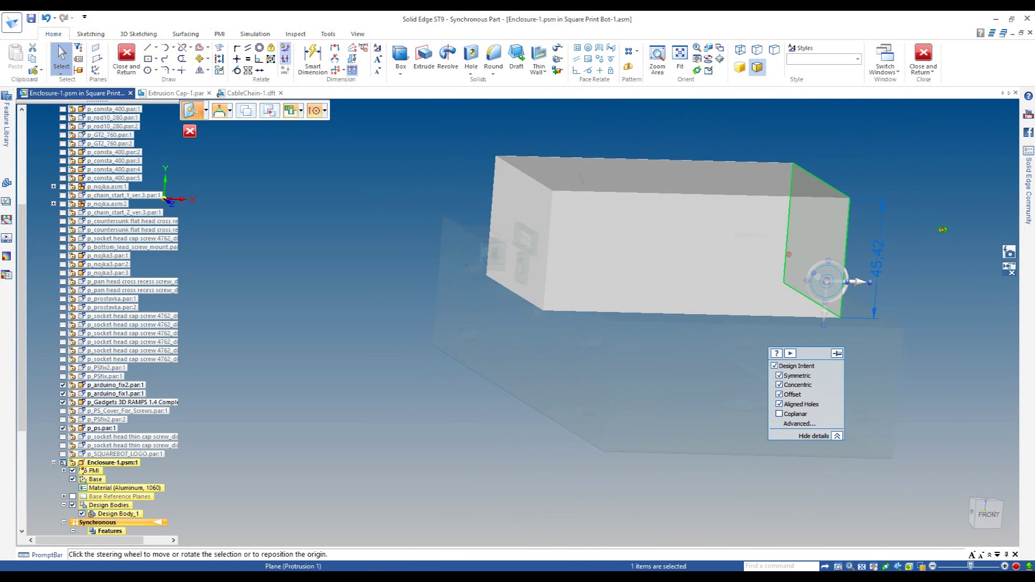
- Move the block's opposite end face outward to a vertex on the RAMPS board's protruding USB connector
scroll(512, 241, up, 3)
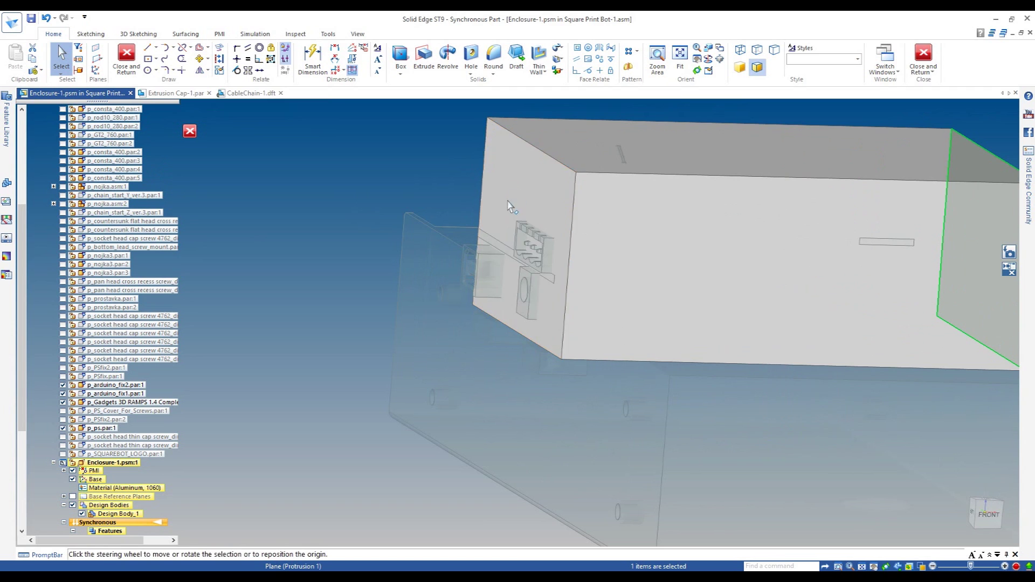
click(507, 209)
click(492, 186)
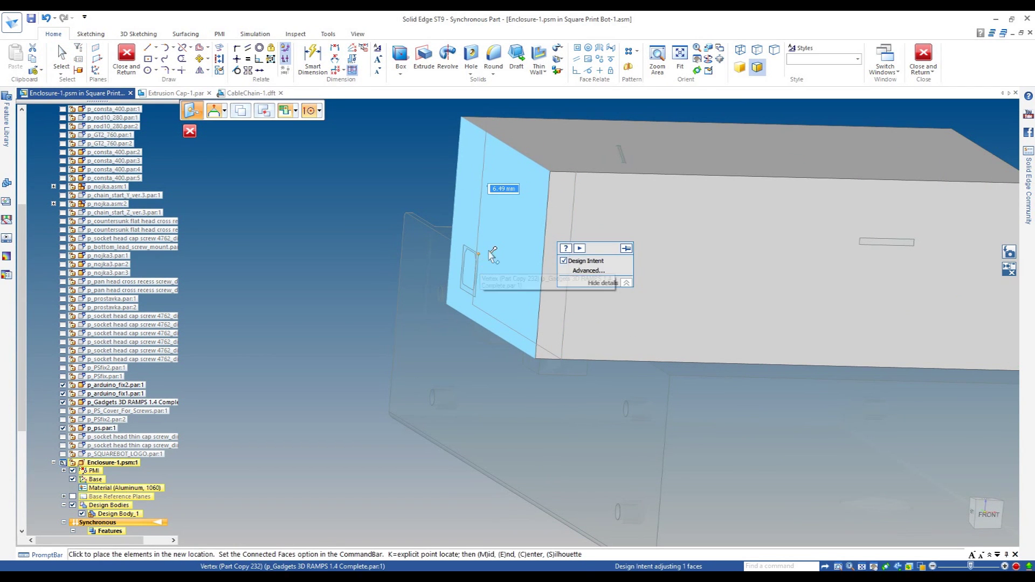
click(486, 254)
key(Escape)
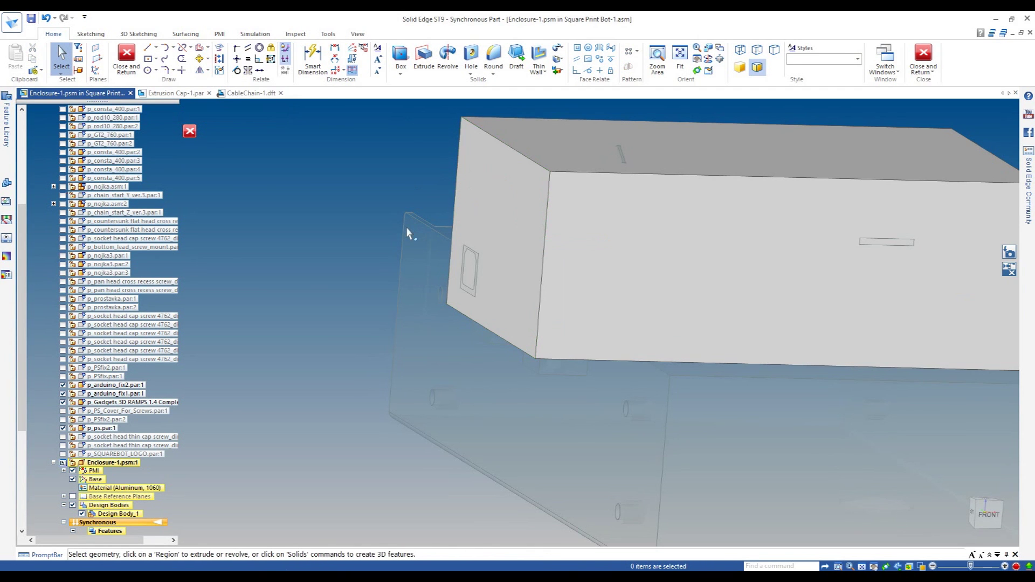
- Transition the enclosure part from the Synchronous to the Ordered environment
scroll(406, 227, down, 2)
middle_drag(455, 334, 535, 364)
scroll(520, 367, down, 1)
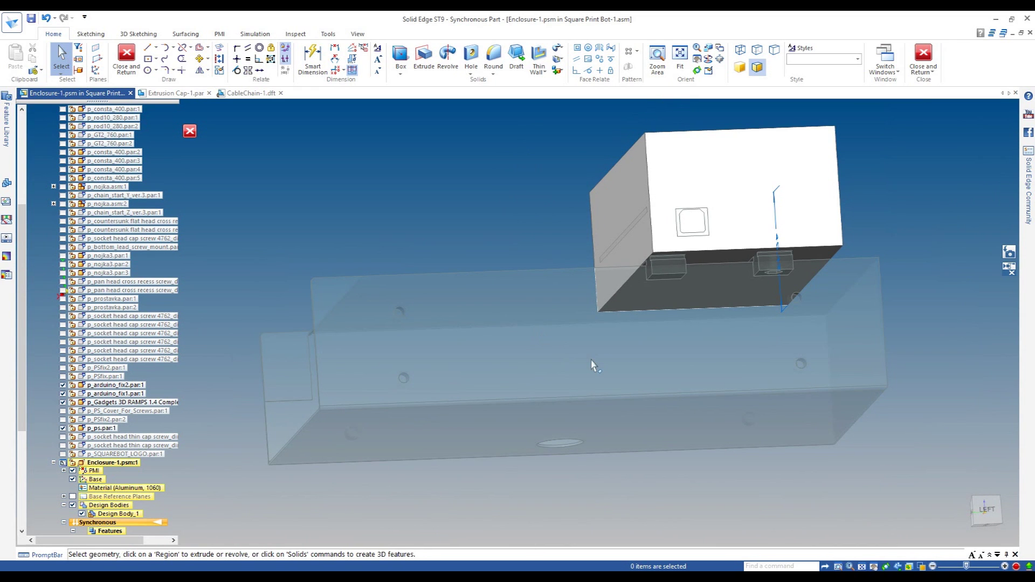
middle_drag(583, 210, 523, 361)
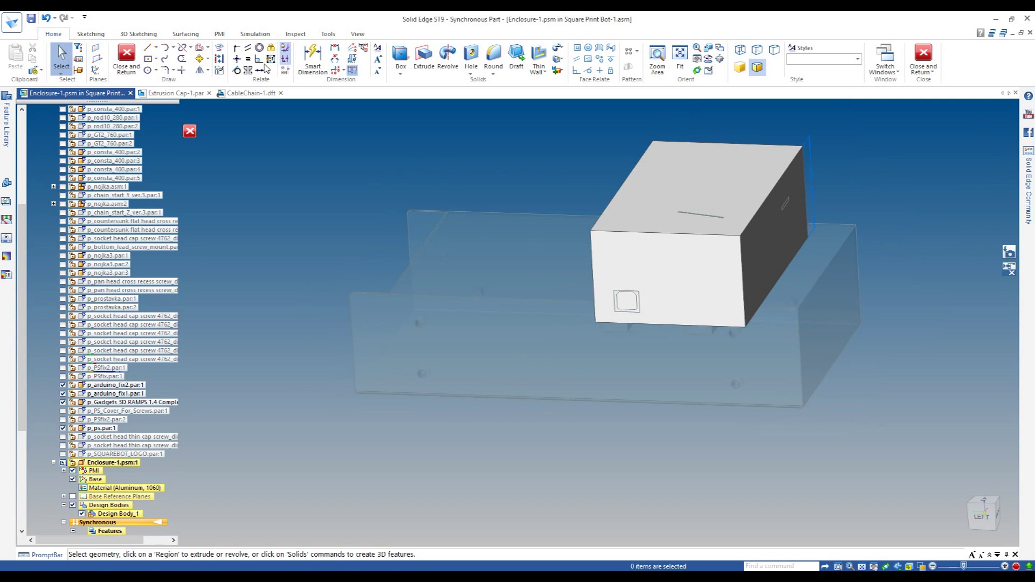
drag(20, 402, 19, 487)
right_click(171, 362)
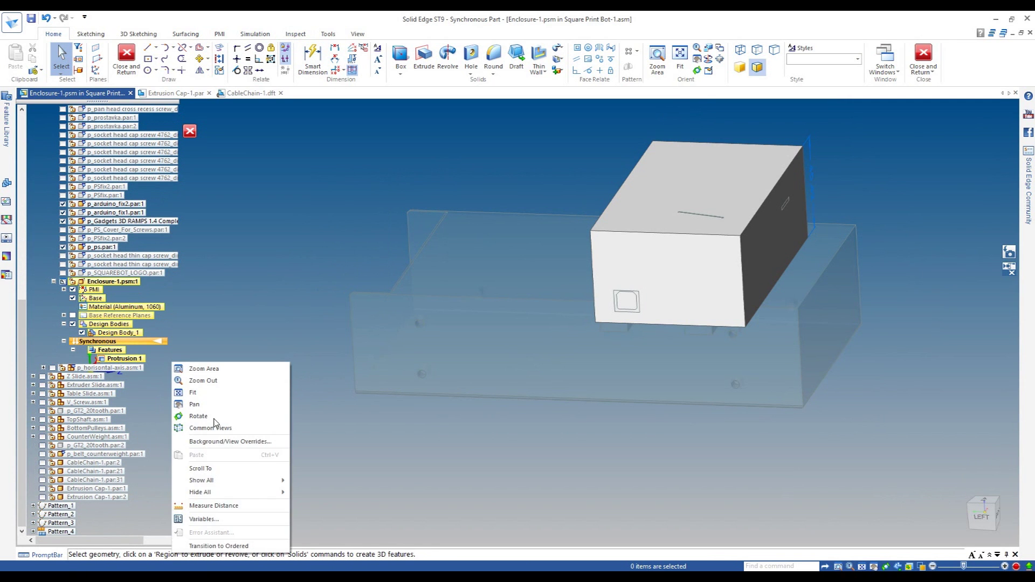
click(218, 545)
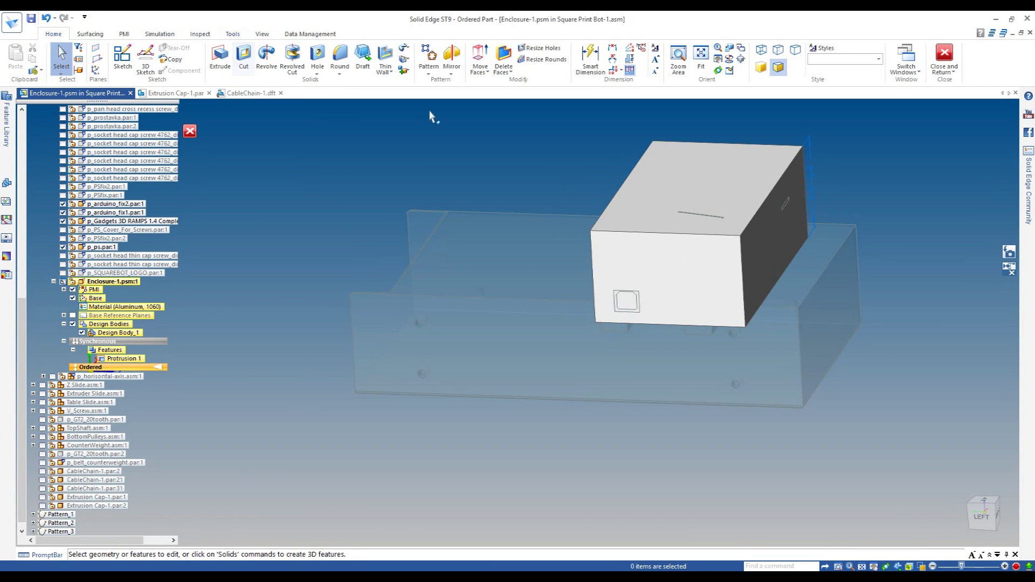
- Offset the block's top face and both long side faces outward by 2 mm
click(488, 71)
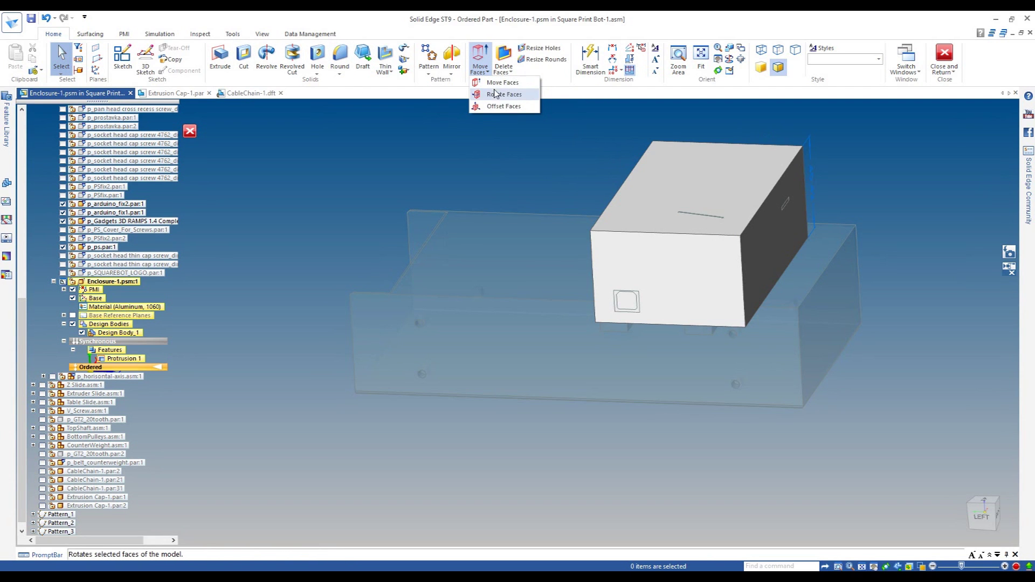
click(502, 95)
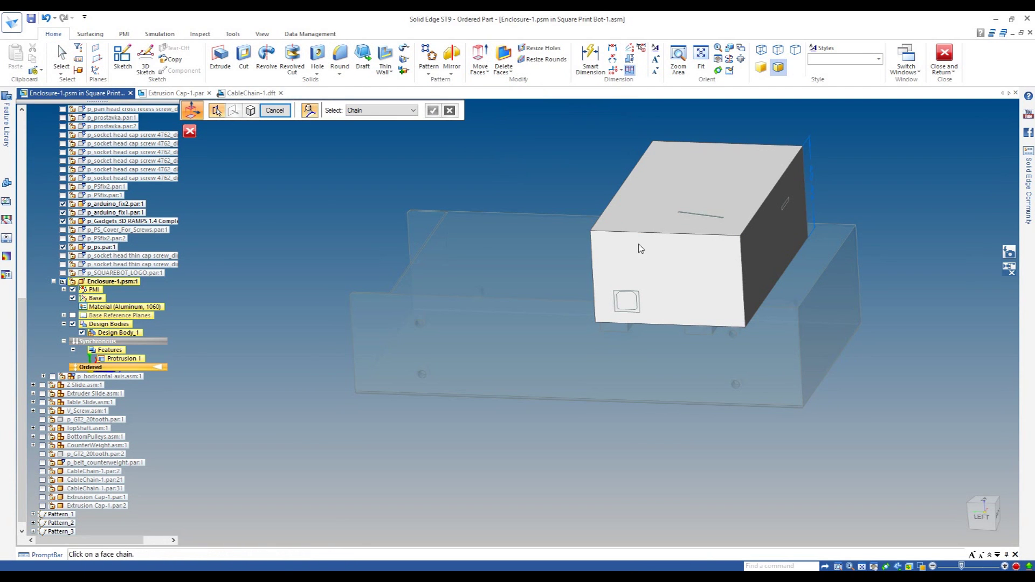
click(727, 215)
click(758, 225)
click(648, 195)
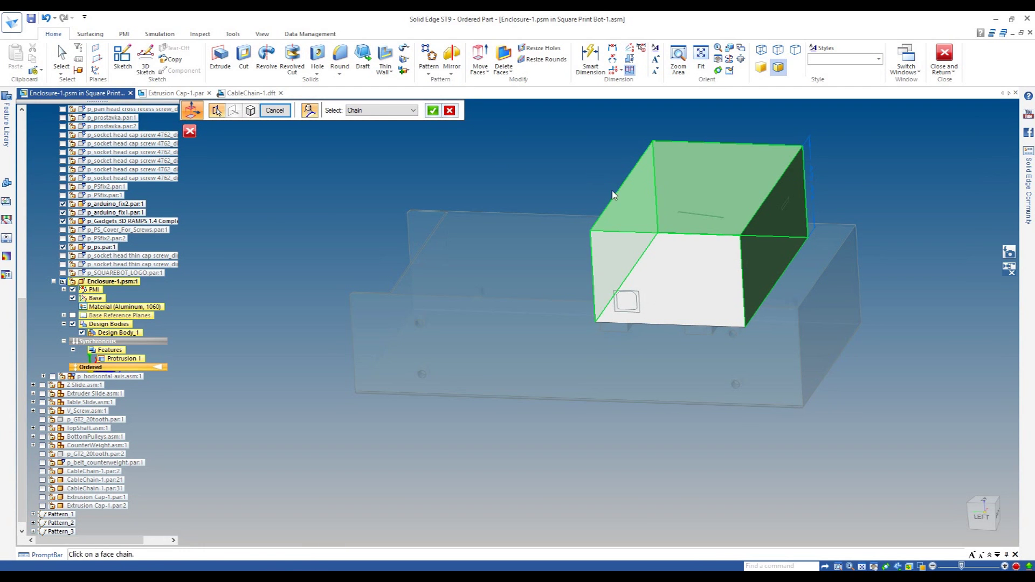
right_click(613, 172)
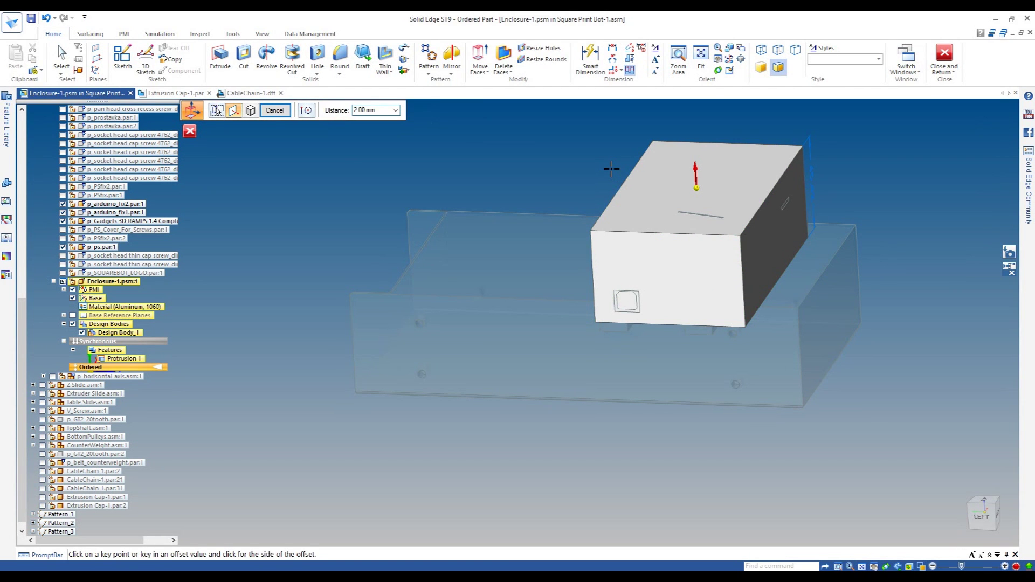
click(612, 161)
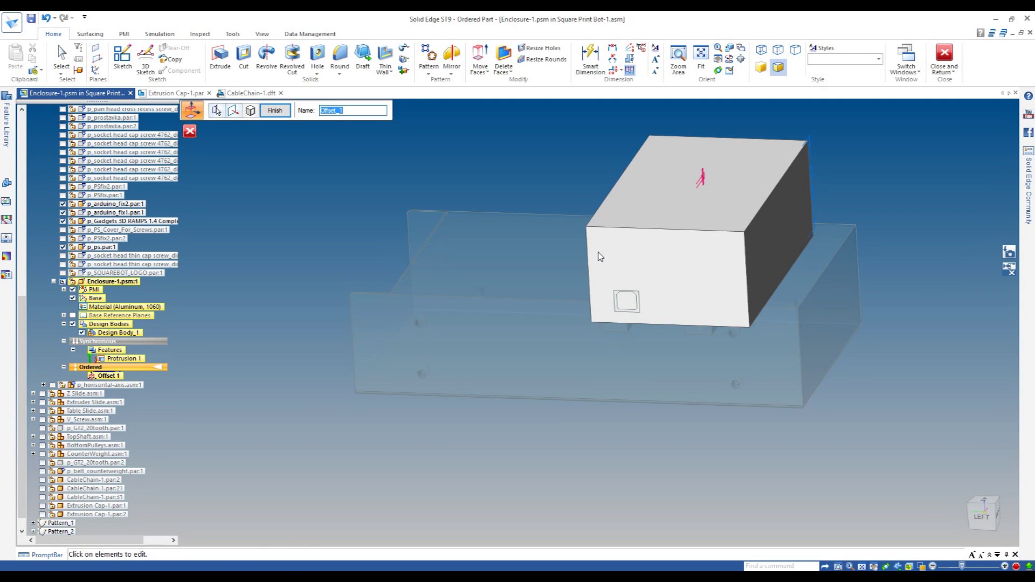
right_click(539, 177)
- Offset the block's end face at the USB connector inward by 2 mm
middle_drag(684, 257, 613, 248)
click(497, 271)
right_click(446, 164)
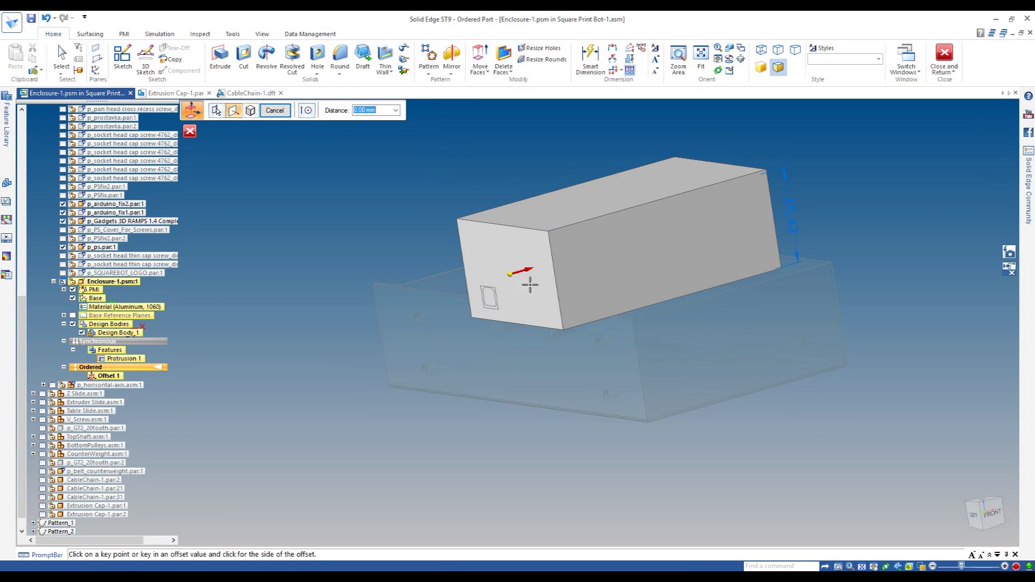
text(2)
key(Return)
click(821, 177)
key(Escape)
- Start the Part to Sheet Metal conversion with Open corner treatment and a 0.10 mm corner gap
scroll(456, 252, down, 2)
middle_drag(455, 253, 549, 262)
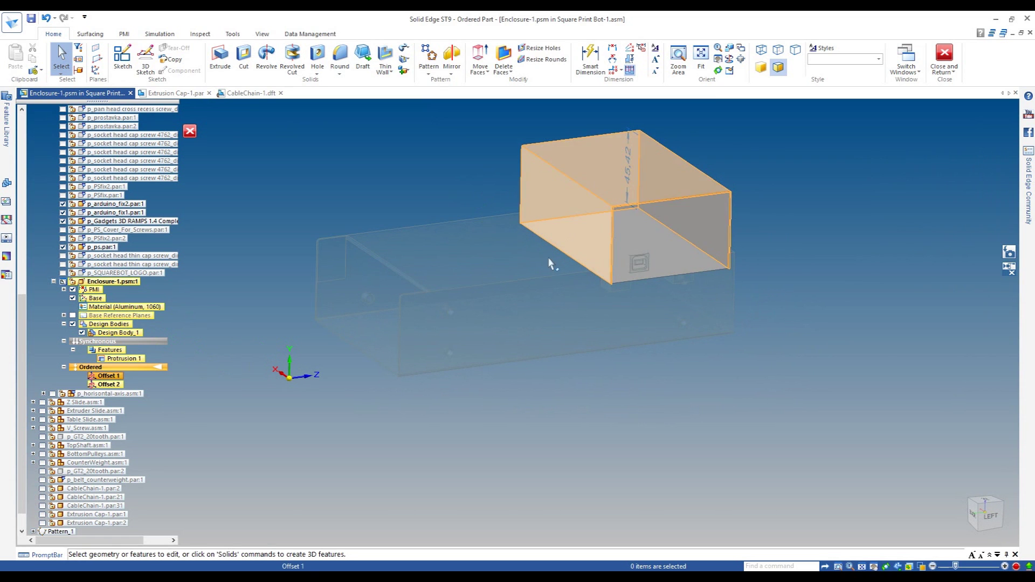
click(233, 34)
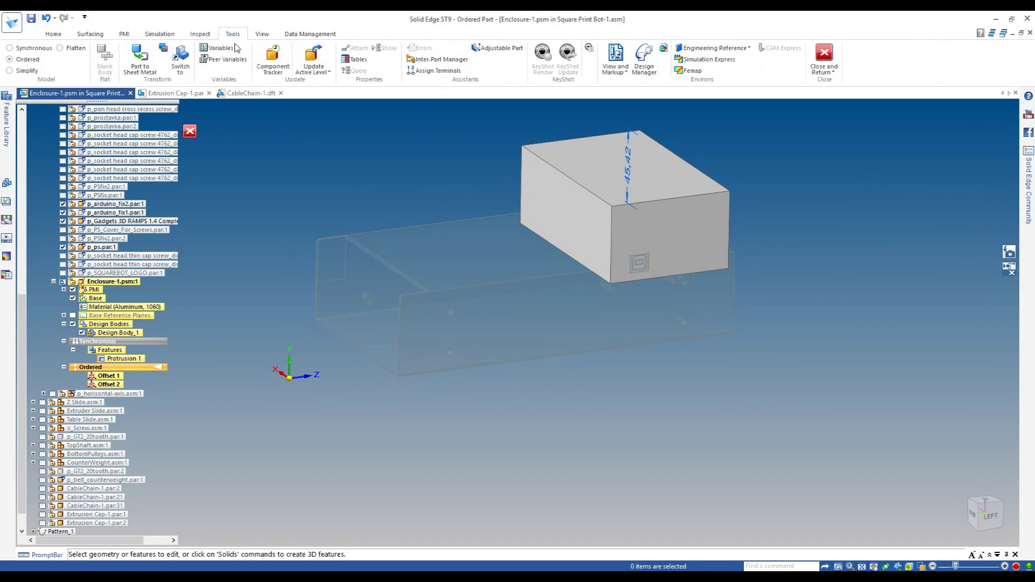
click(146, 61)
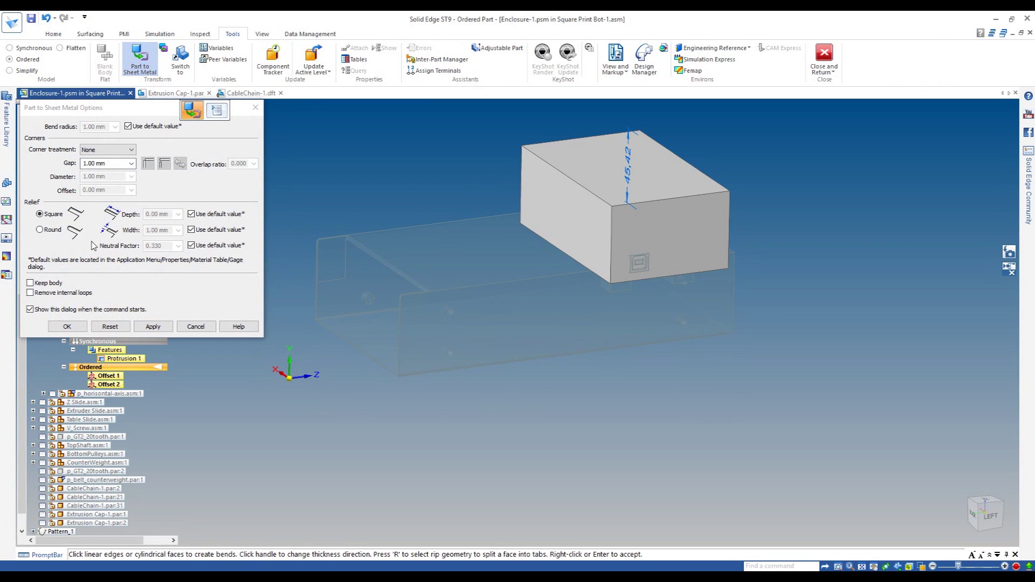
click(110, 162)
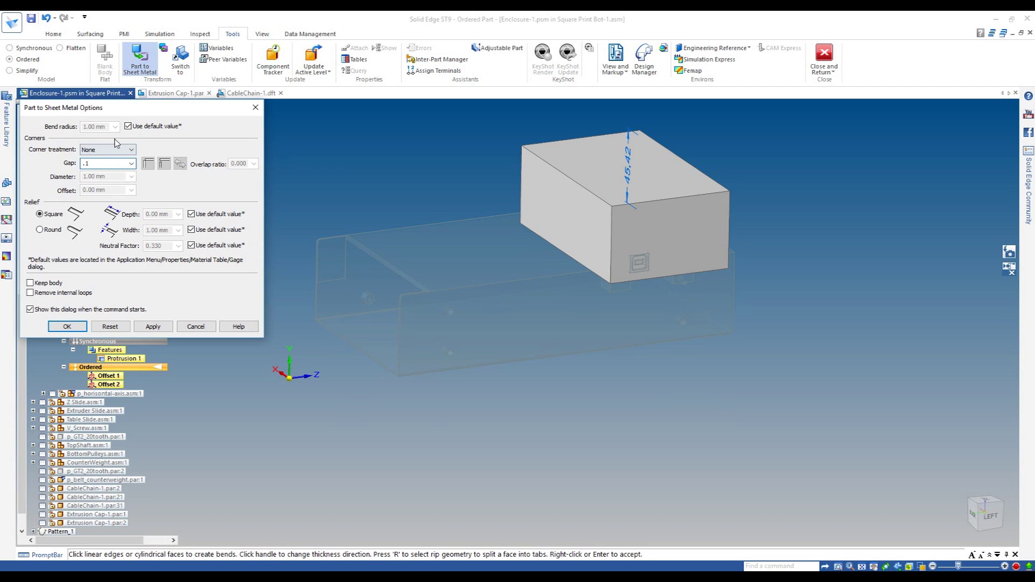
click(131, 151)
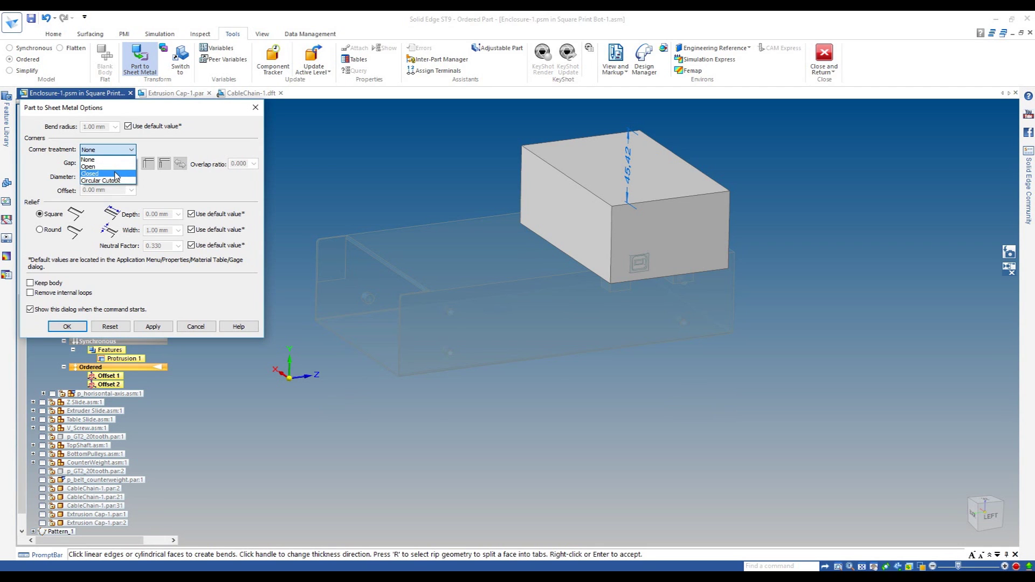
click(88, 167)
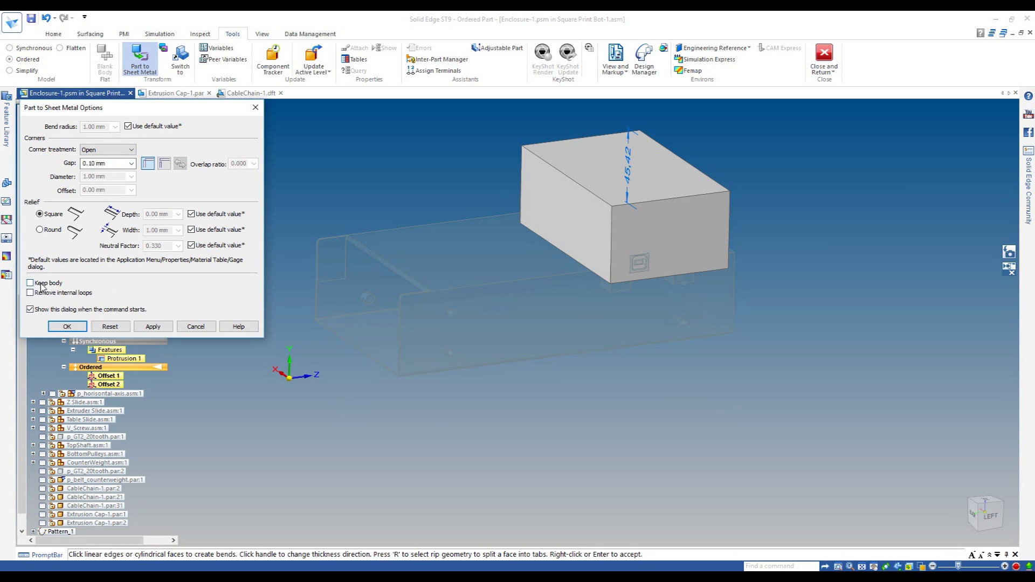
click(68, 327)
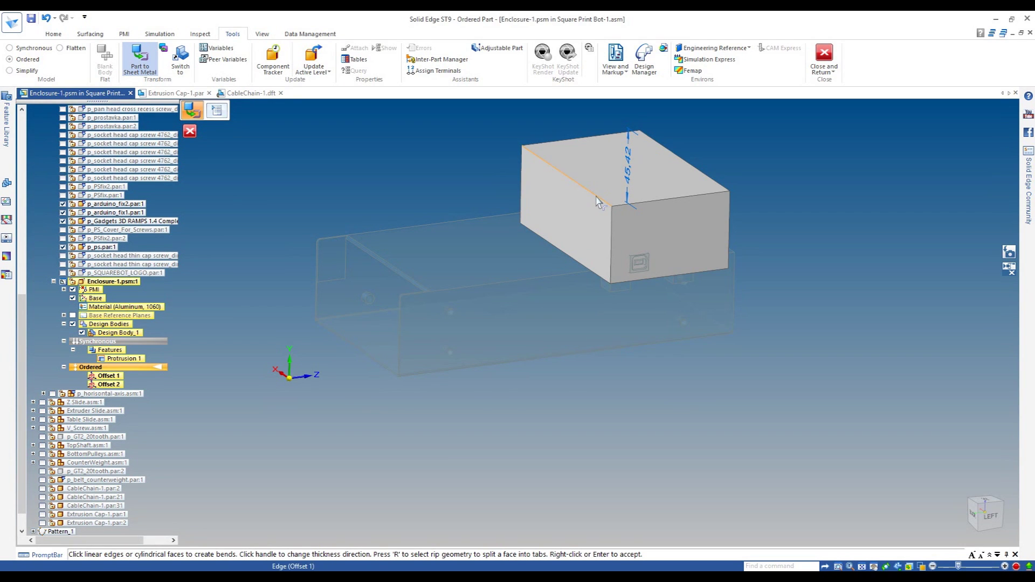
- Convert the block into an open-bottomed sheet metal box with bends along its top edges and the 1 mm thickness directed inward
click(726, 192)
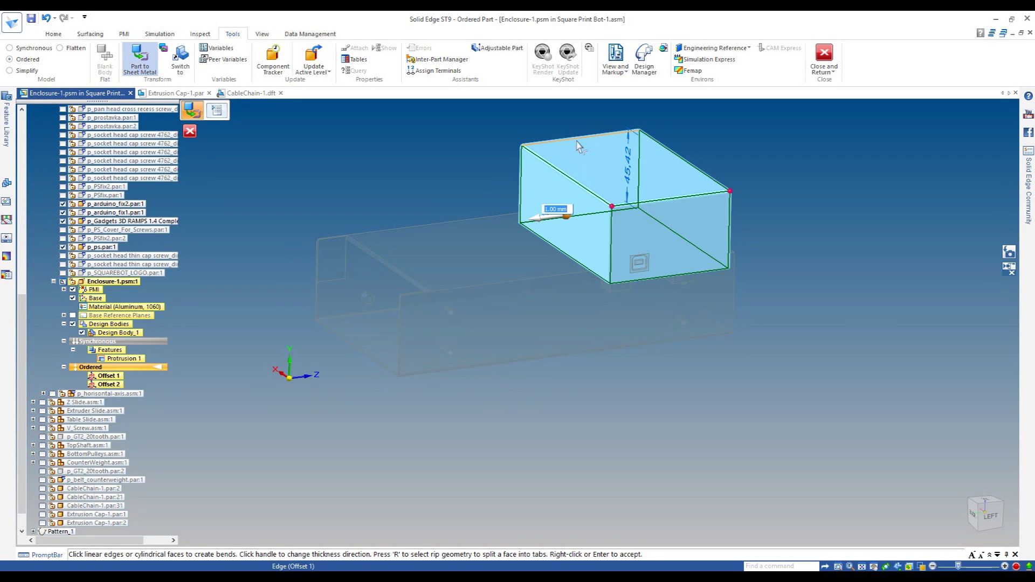
scroll(669, 290, up, 3)
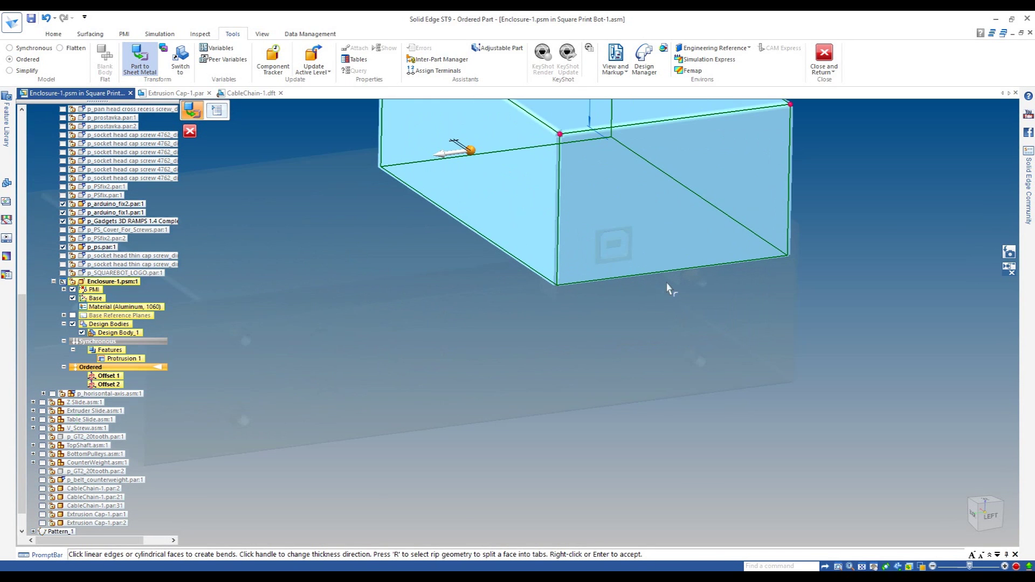
middle_drag(594, 315, 568, 259)
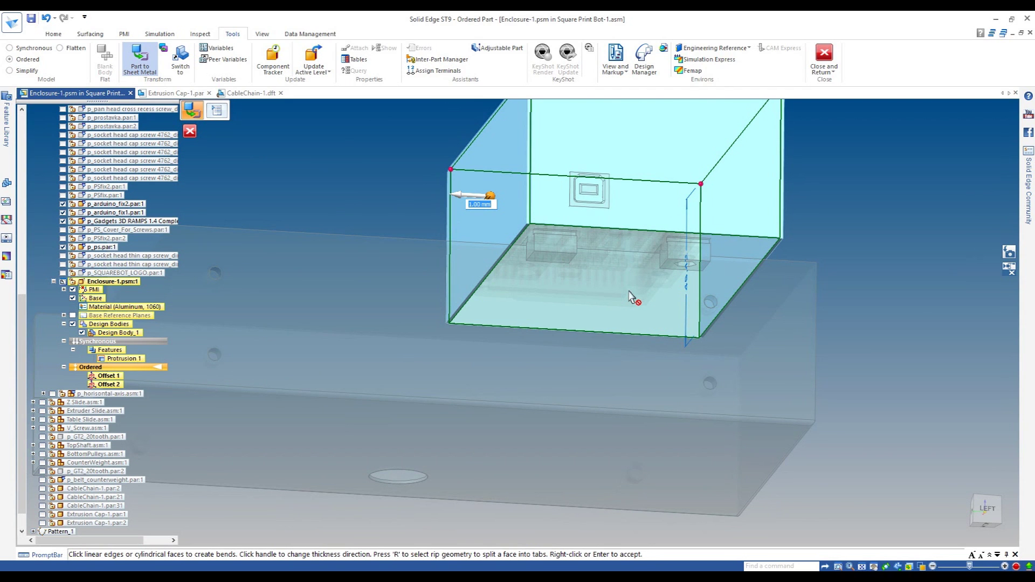
right_click(807, 228)
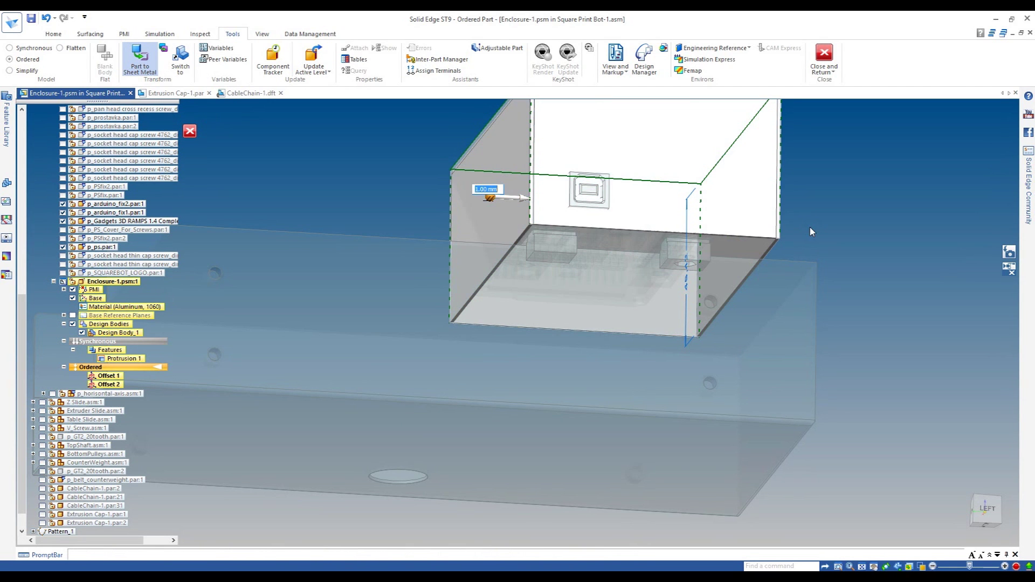
mouse_move(814, 218)
middle_down()
mouse_move(815, 241)
mouse_move(807, 231)
middle_up()
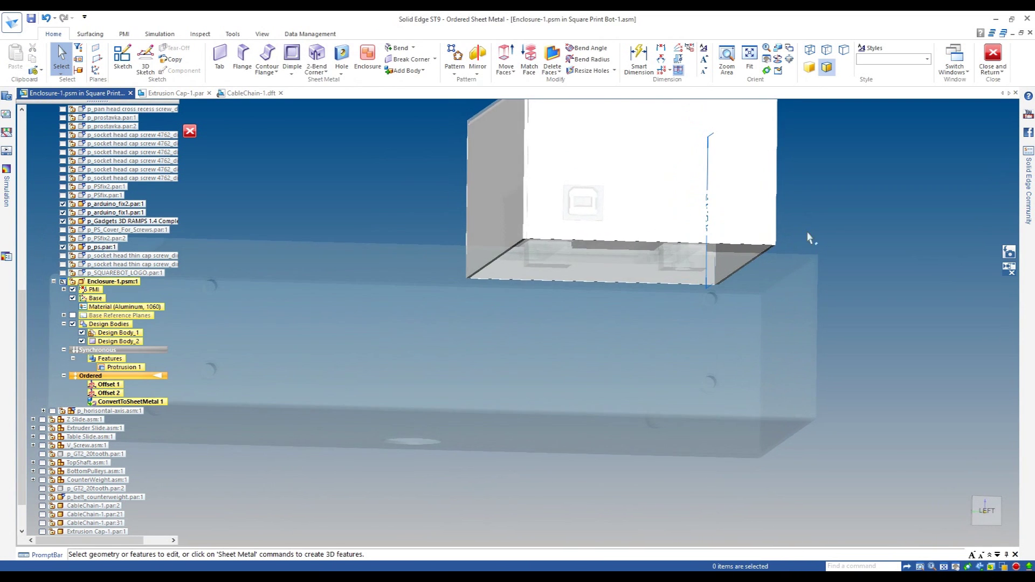
- Try to add a 10 mm inward flange at 90° along the bottom edge of the enclosure's long side wall
scroll(519, 243, up, 4)
scroll(519, 242, down, 4)
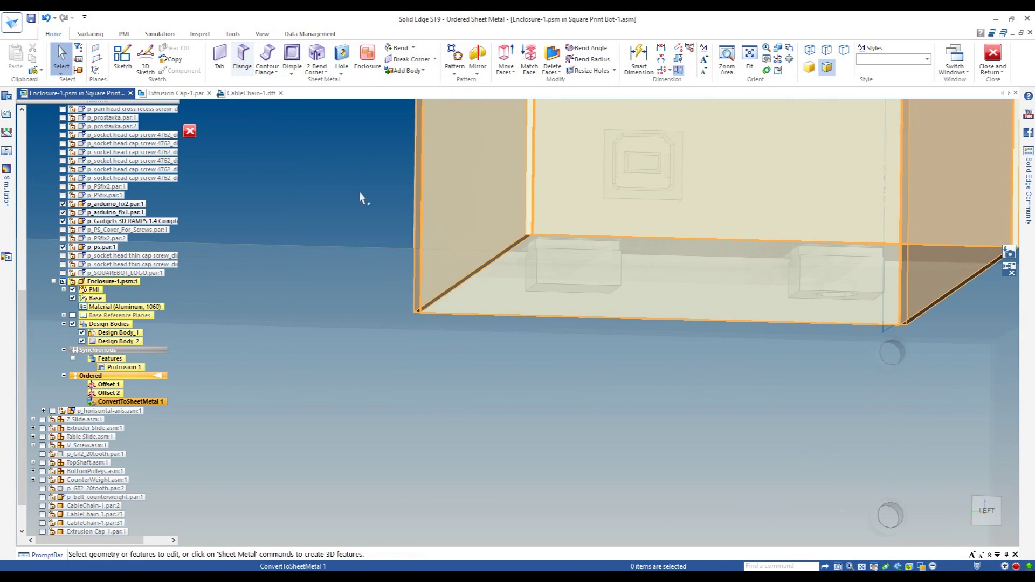
click(244, 57)
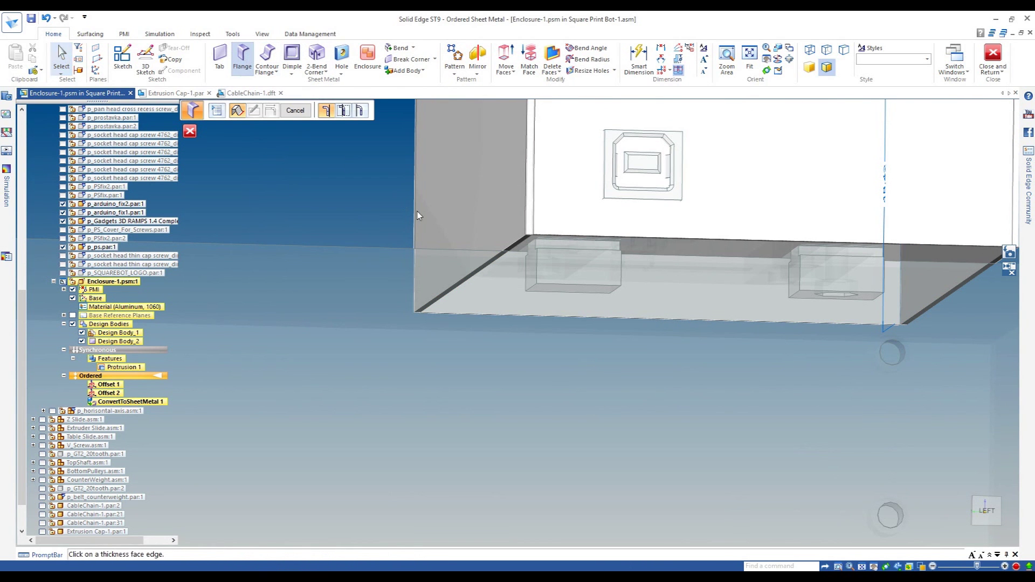
click(502, 262)
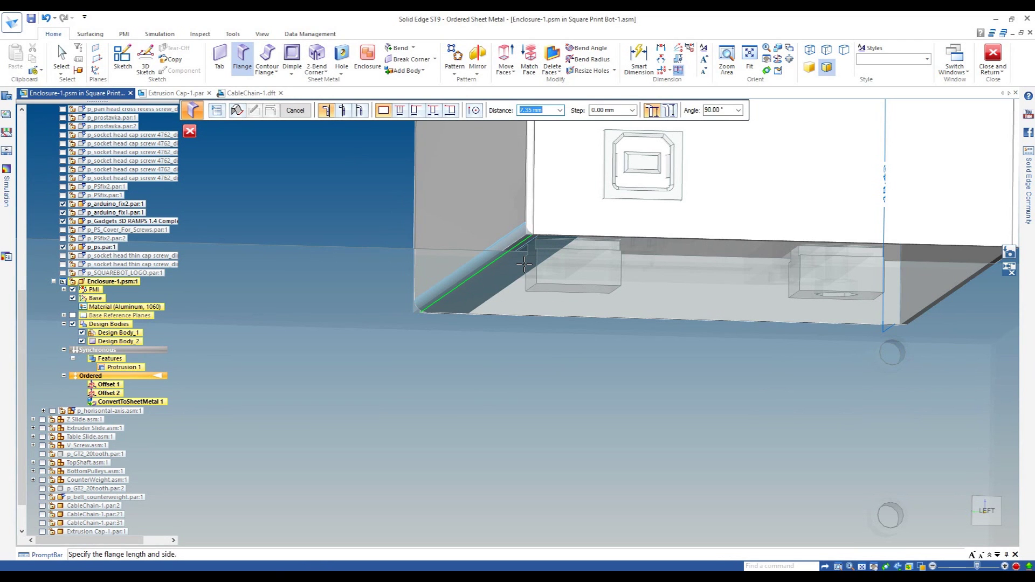
key(Tab)
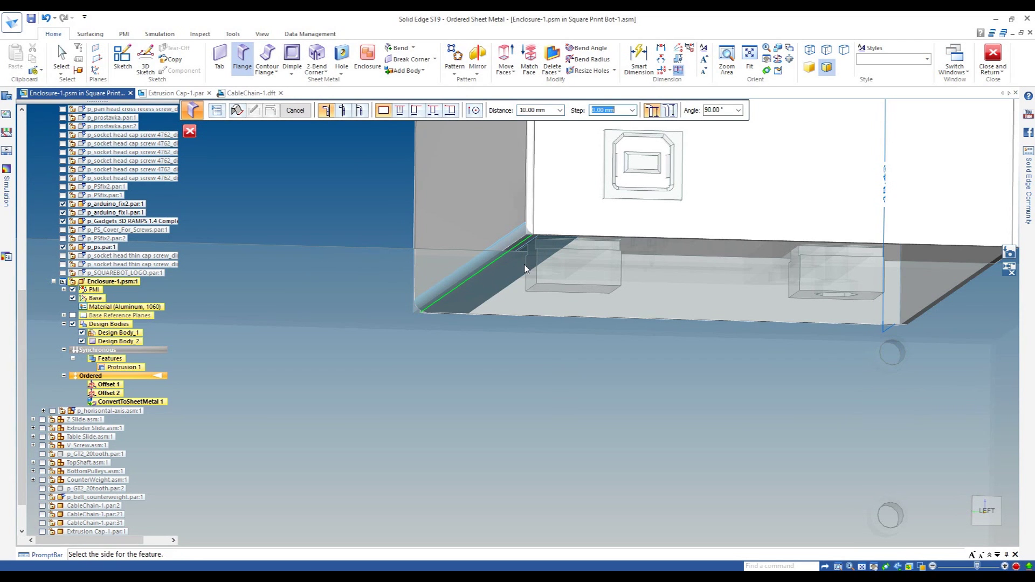
click(531, 301)
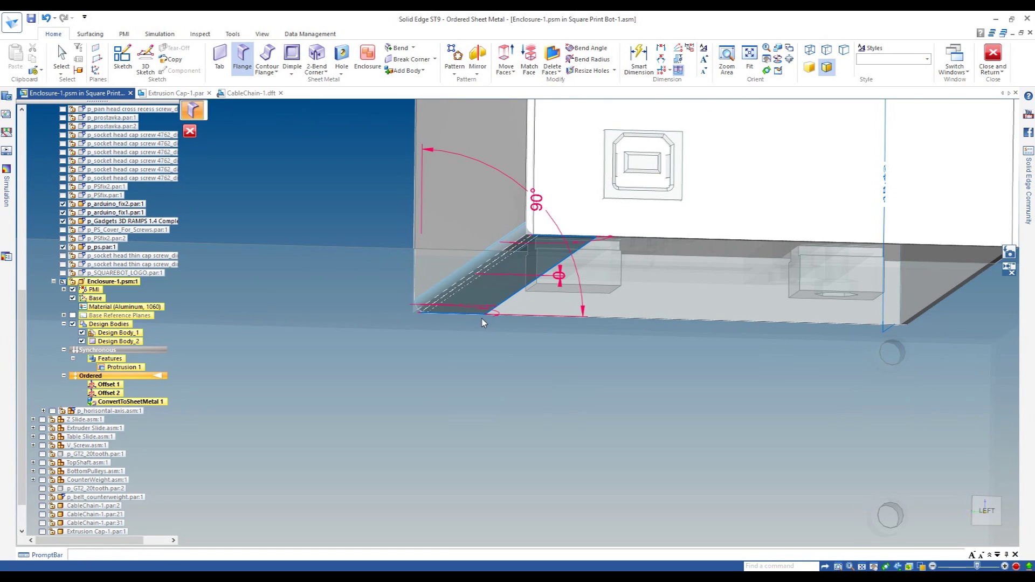
scroll(483, 323, down, 2)
middle_drag(597, 345, 622, 322)
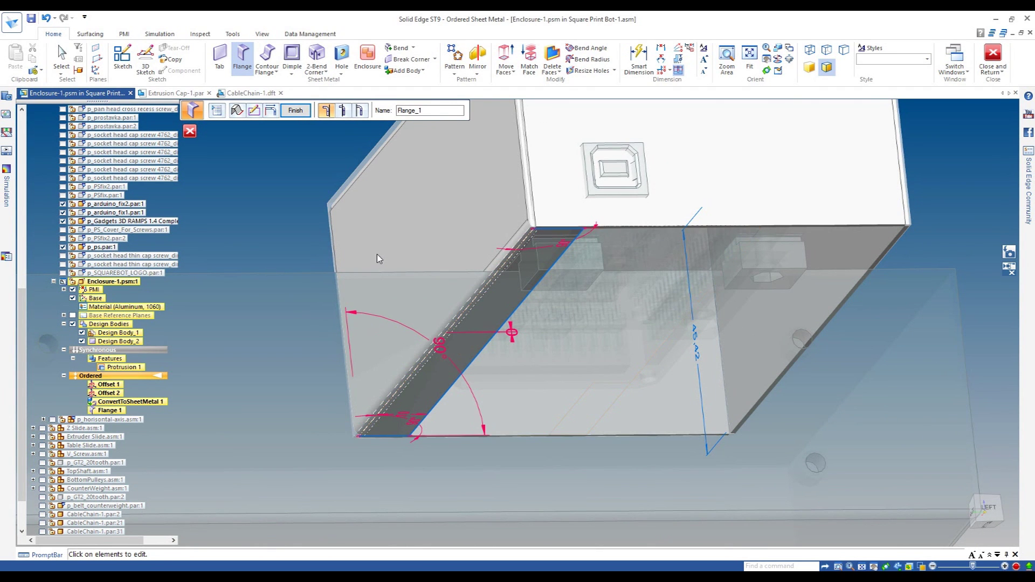
key(Escape)
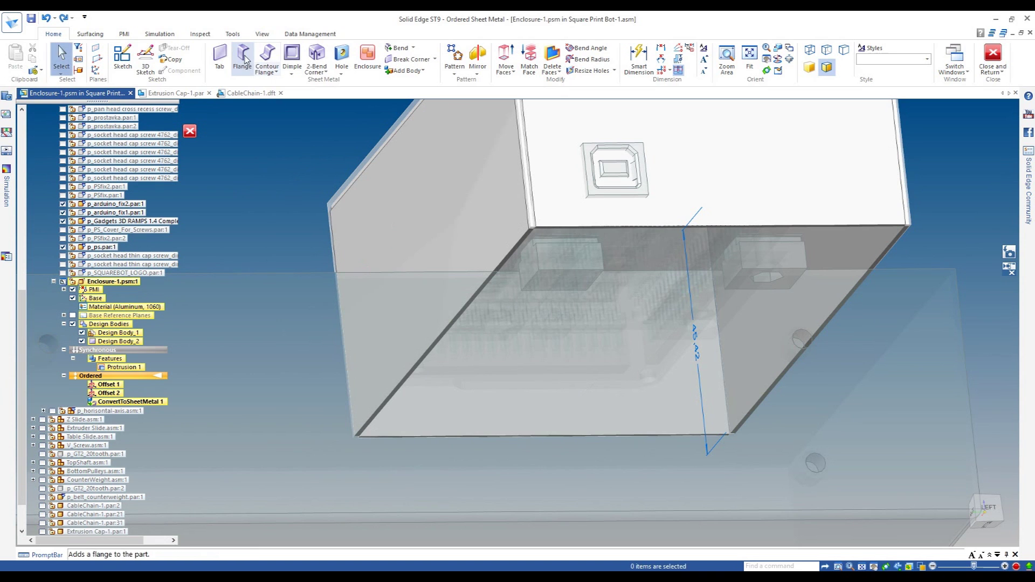
- Add 10 mm inward flanges at 90° along the bottom edges of the enclosure's USB connector wall and the opposite end wall
click(607, 229)
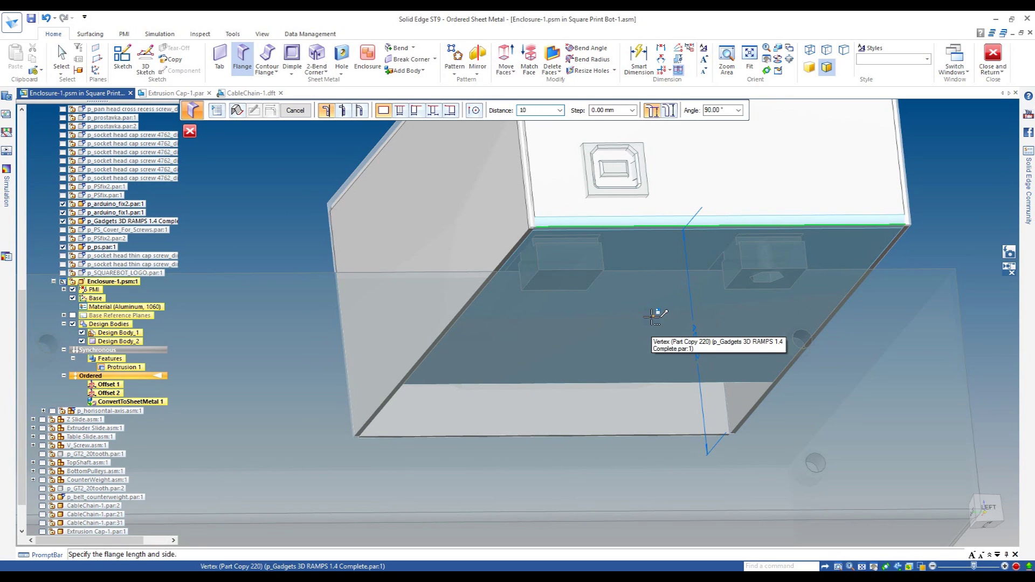
text(10)
key(Return)
click(651, 318)
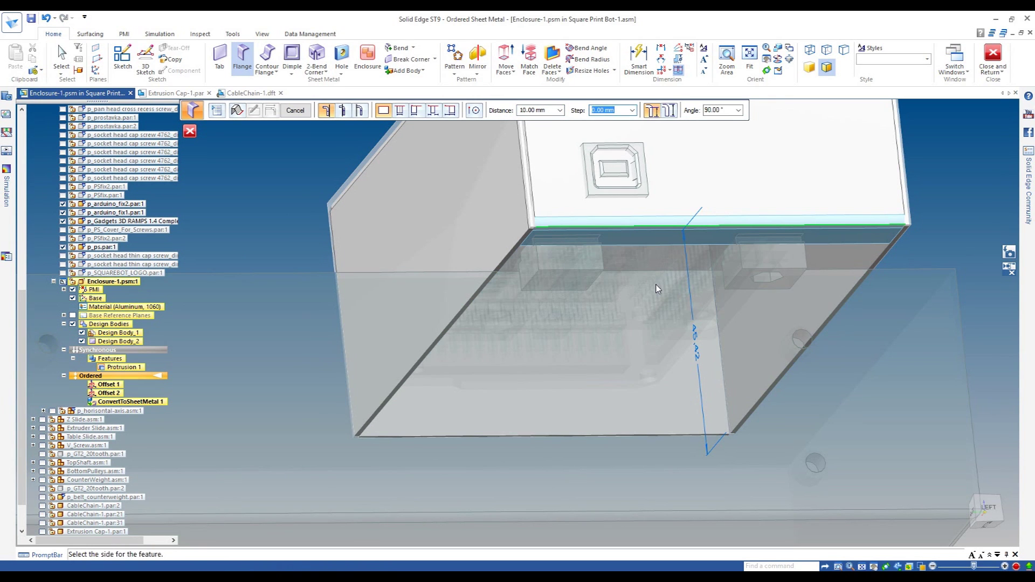
click(562, 439)
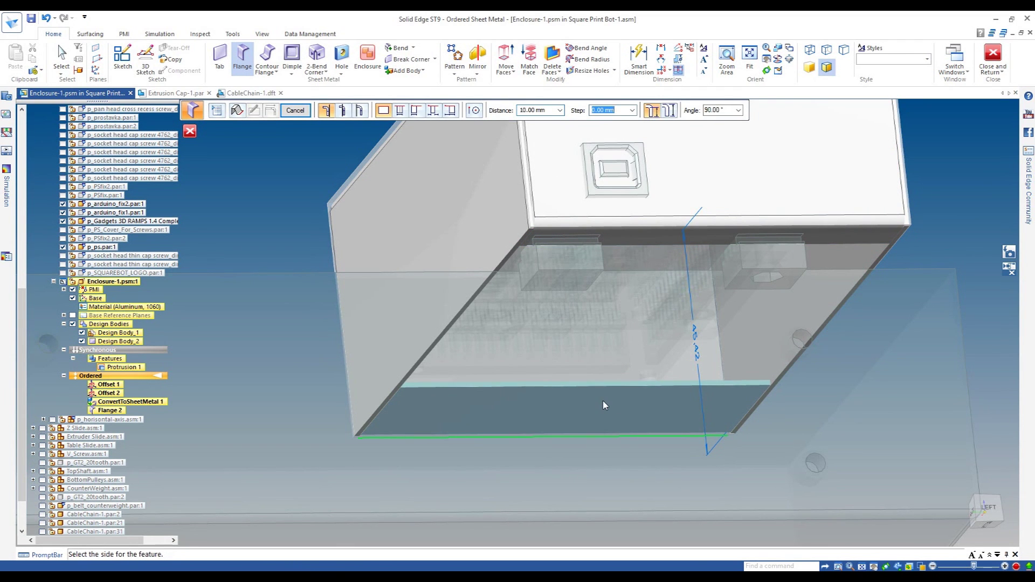
click(612, 418)
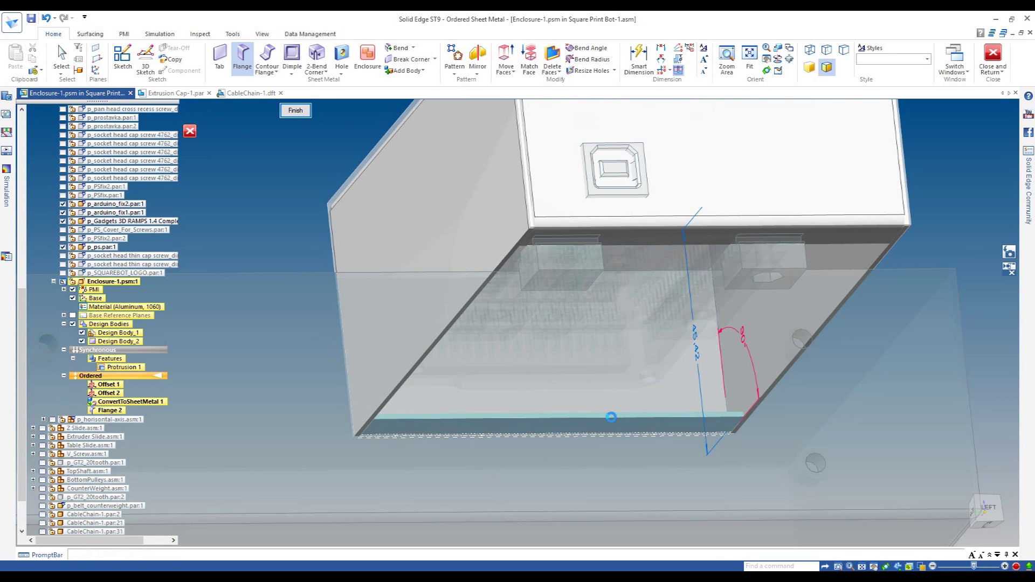
key(Escape)
scroll(610, 283, down, 3)
middle_drag(651, 285, 592, 281)
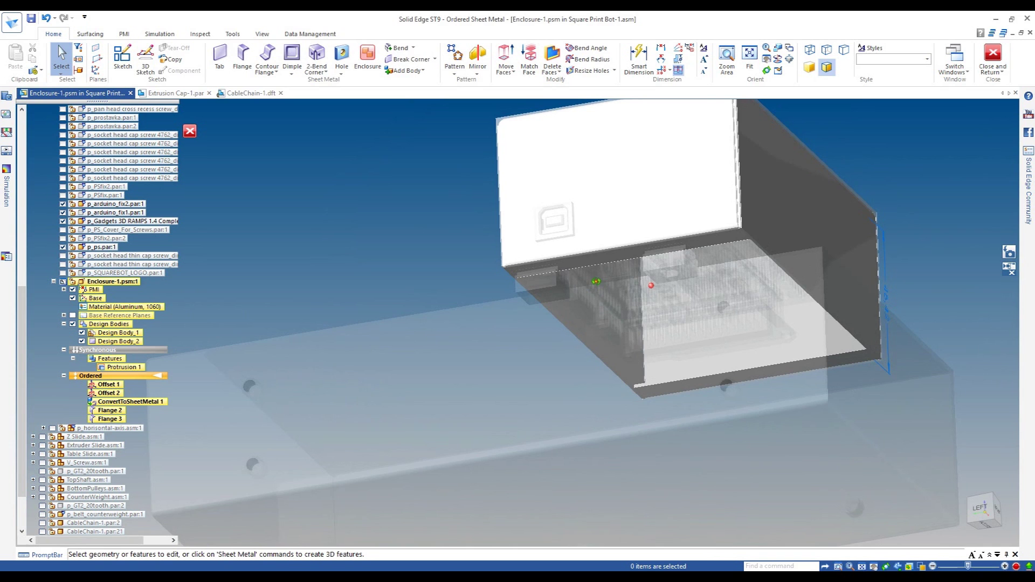
click(423, 70)
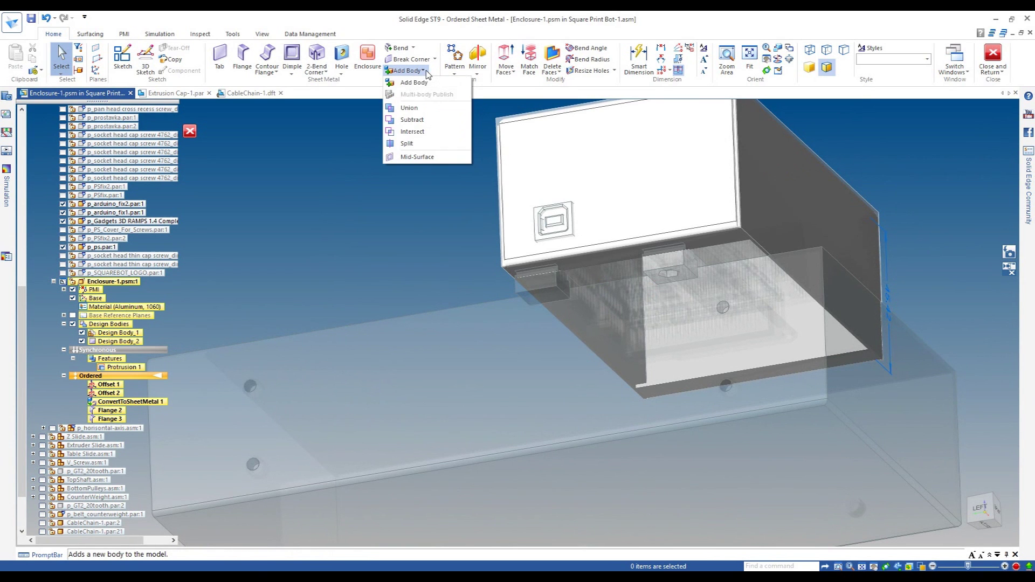
click(416, 120)
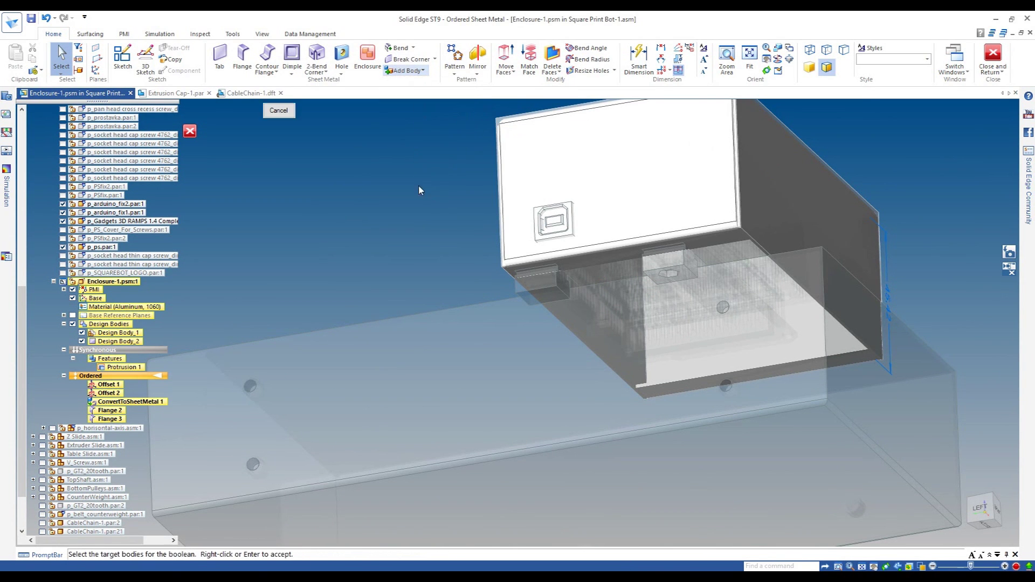
click(616, 231)
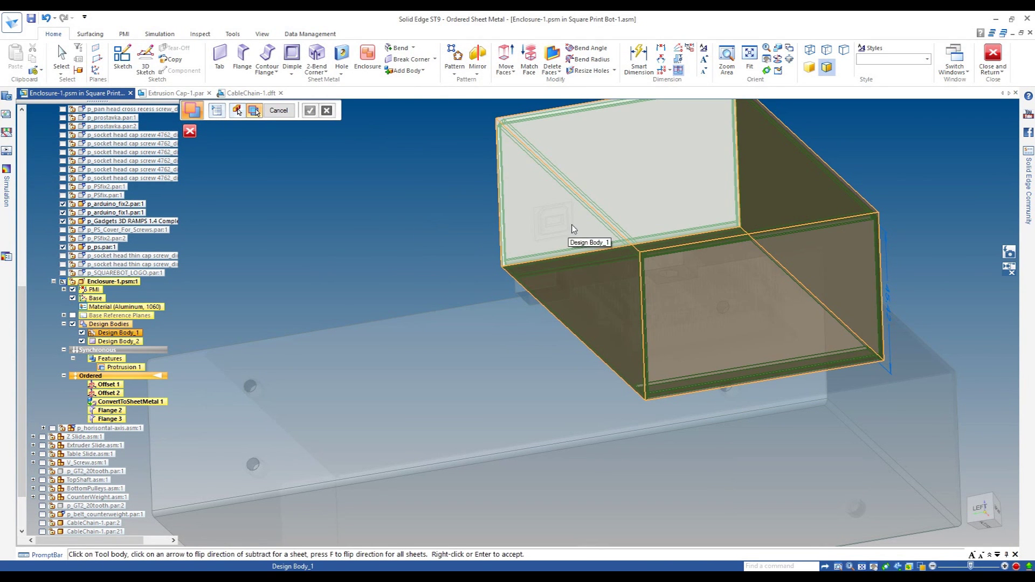
click(565, 215)
click(231, 34)
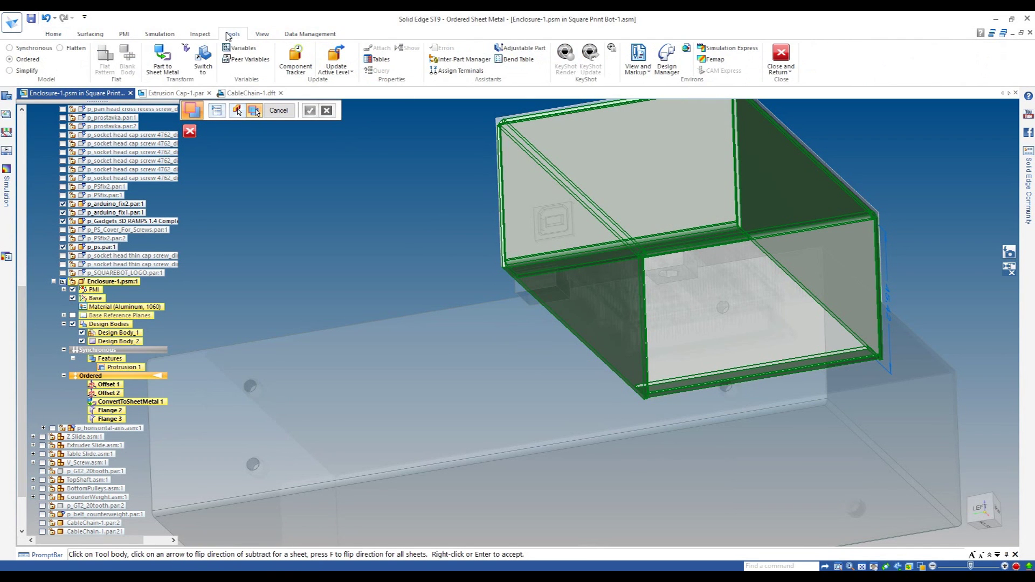
click(53, 34)
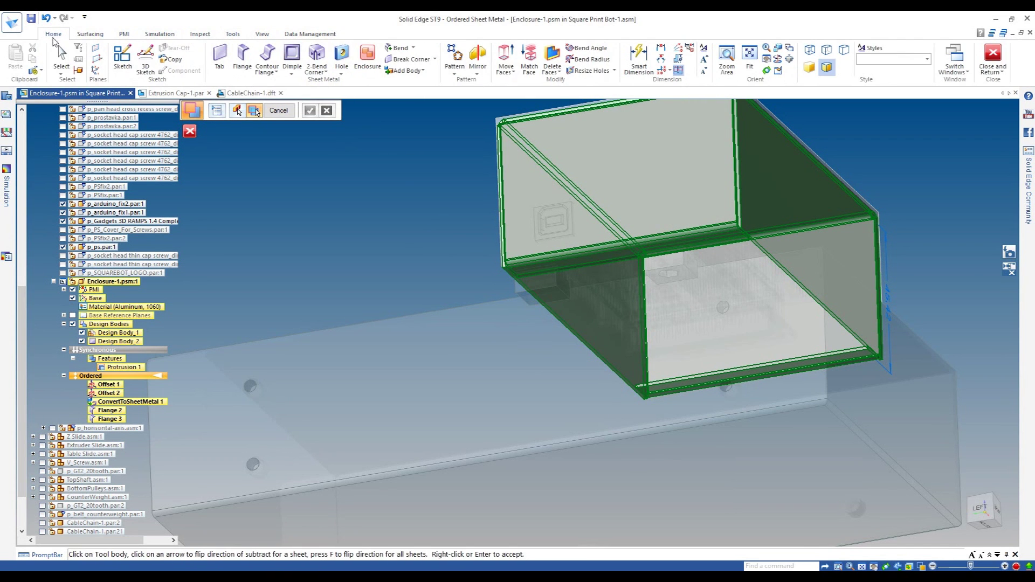
- Inter-Part Copy the outer side faces of the USB connector from the RAMPS 1.4 board into the enclosure part
click(40, 71)
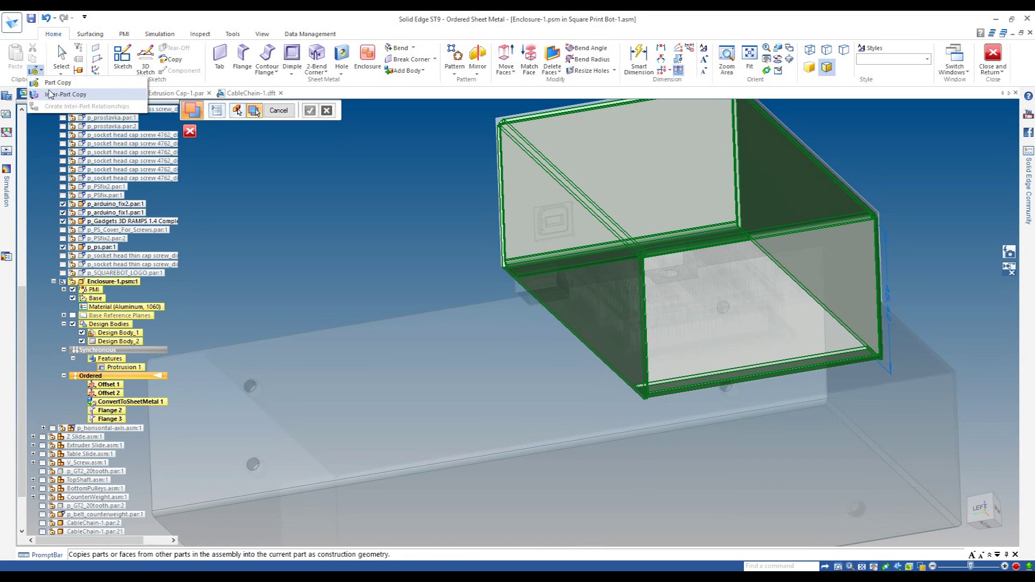
click(64, 94)
scroll(616, 229, up, 2)
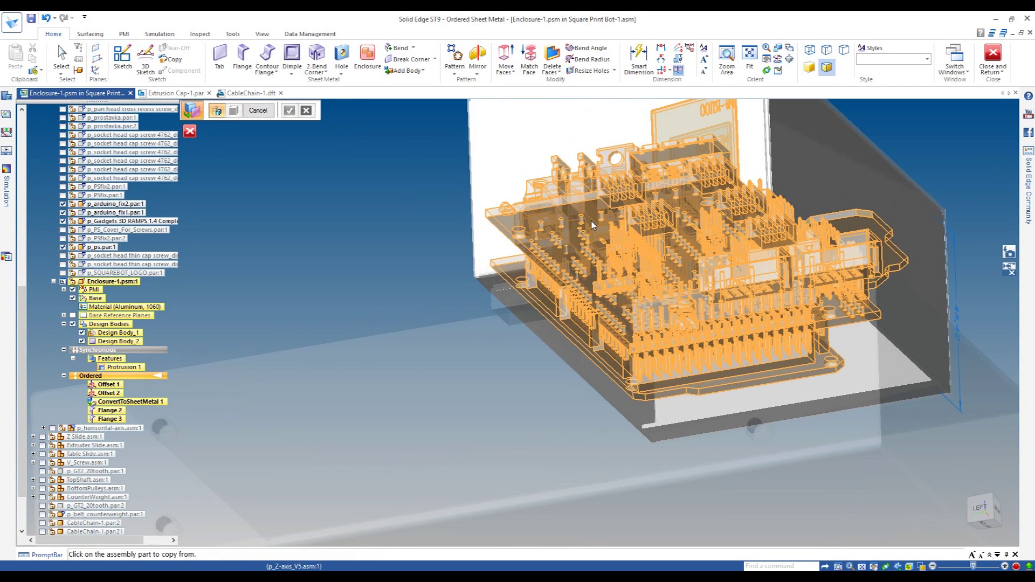
click(546, 235)
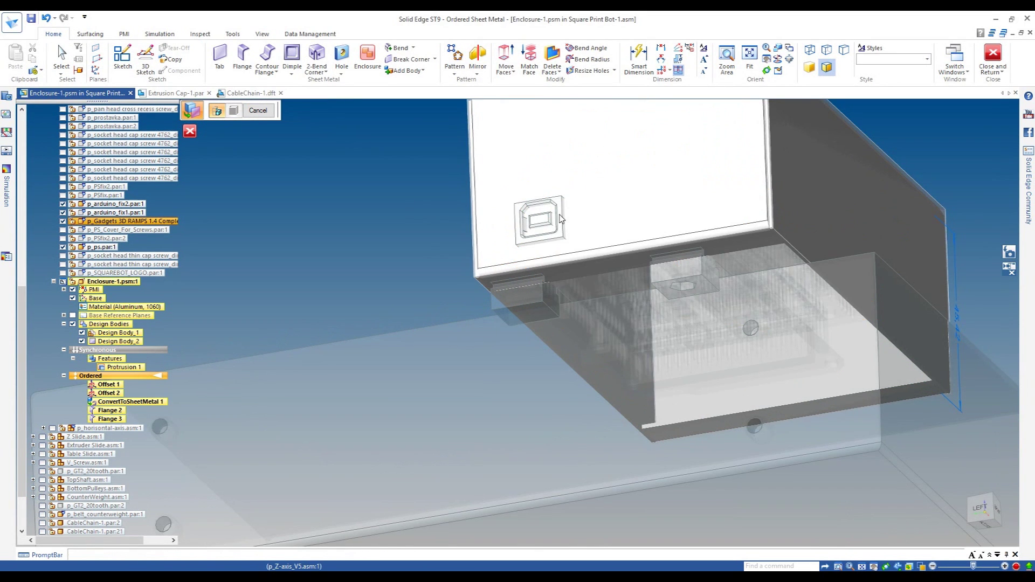
click(568, 205)
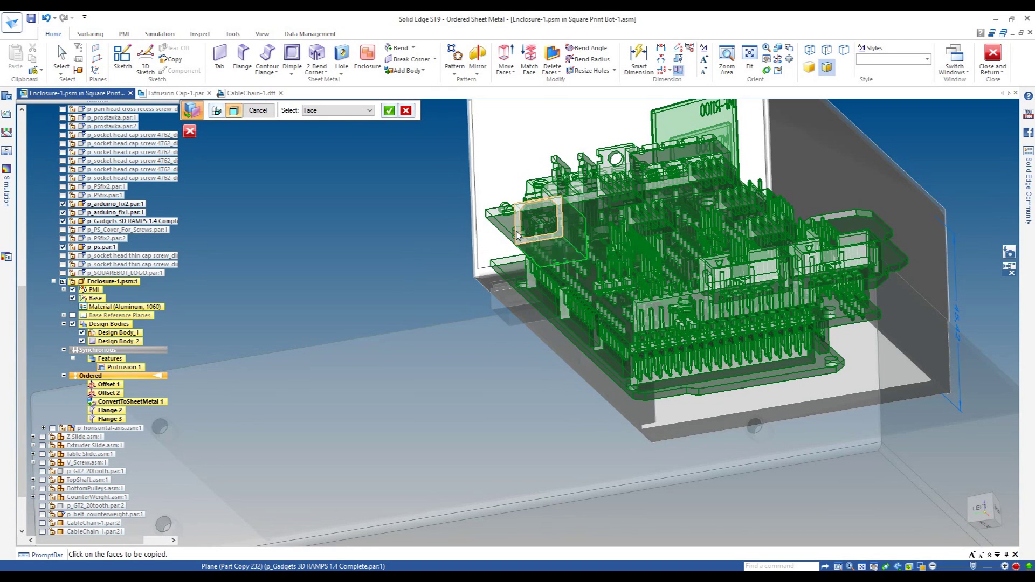
right_click(518, 236)
click(561, 249)
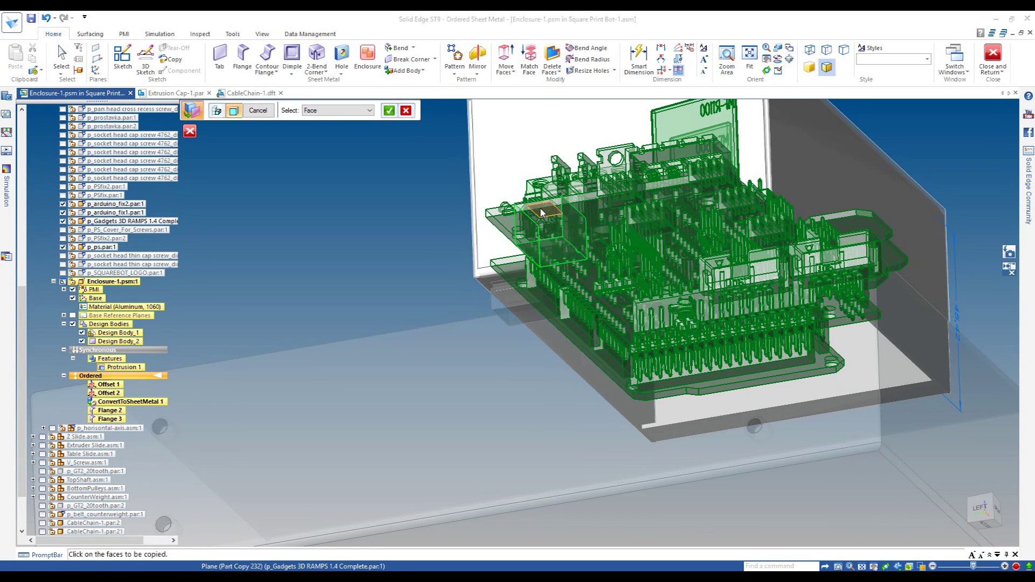
right_click(542, 213)
click(595, 227)
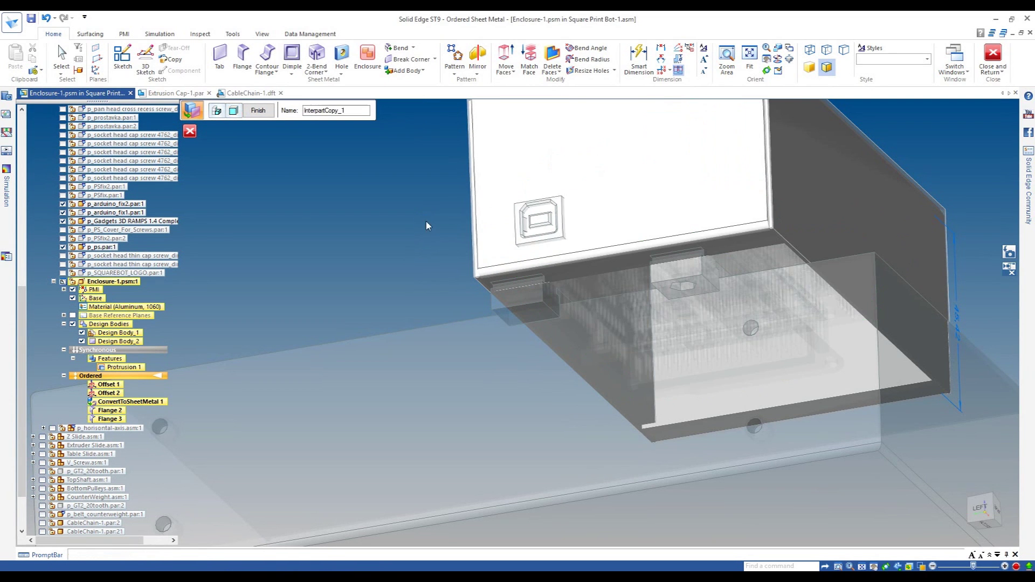
key(Return)
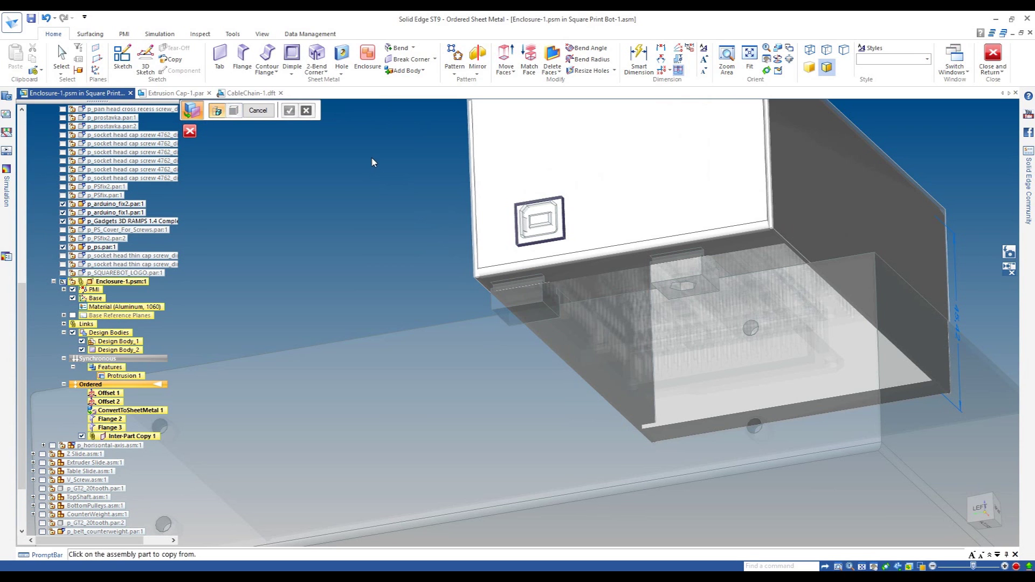
- Inter-Part Copy the whole body of the p_arduino_fix2 bracket into the enclosure part, using Body selection
click(527, 300)
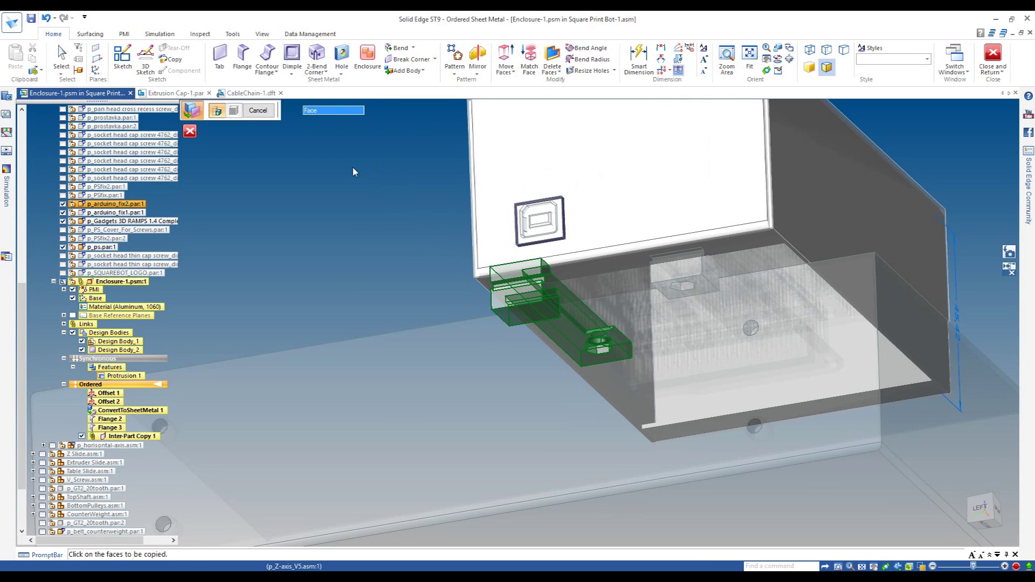
click(326, 111)
click(328, 128)
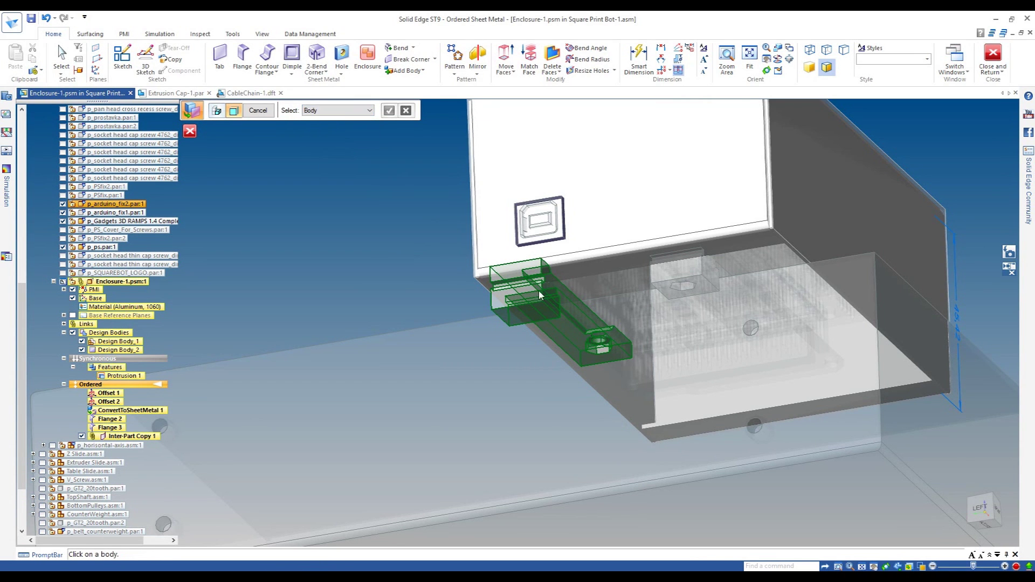
click(531, 300)
right_click(434, 234)
right_click(434, 234)
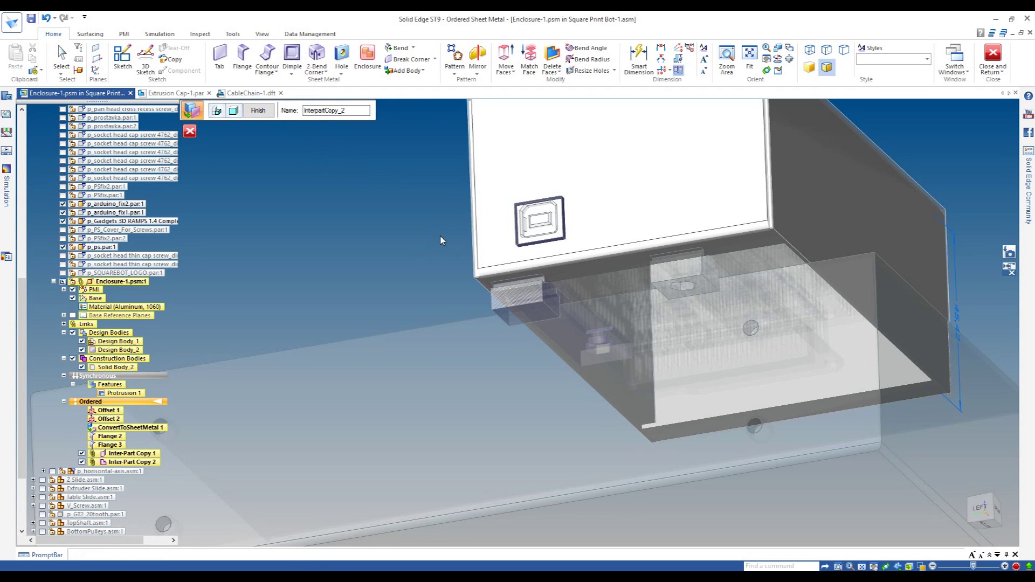
- Inter-Part Copy the whole body of the p_arduino_fix1 bracket into the enclosure part
click(678, 285)
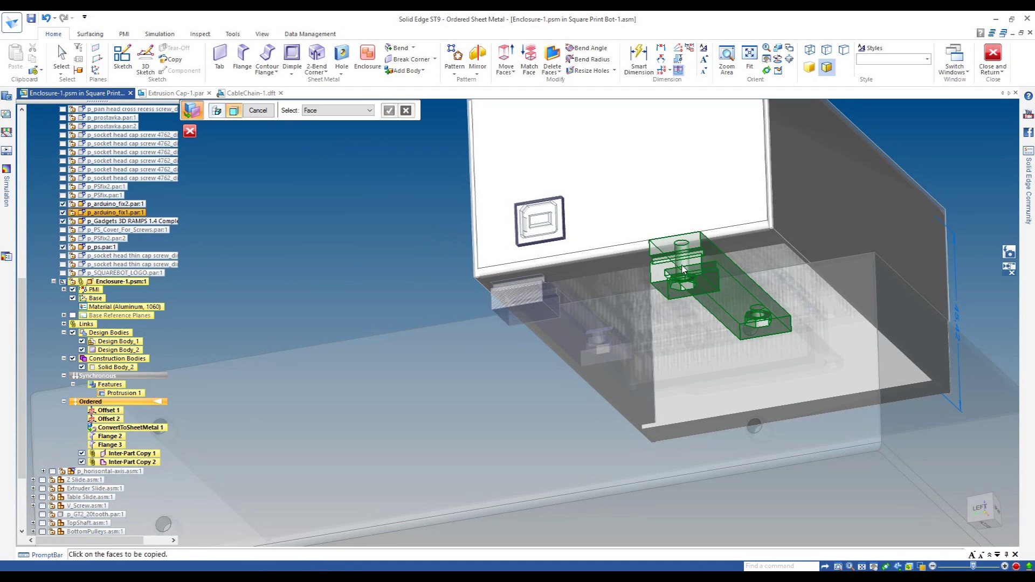
click(701, 267)
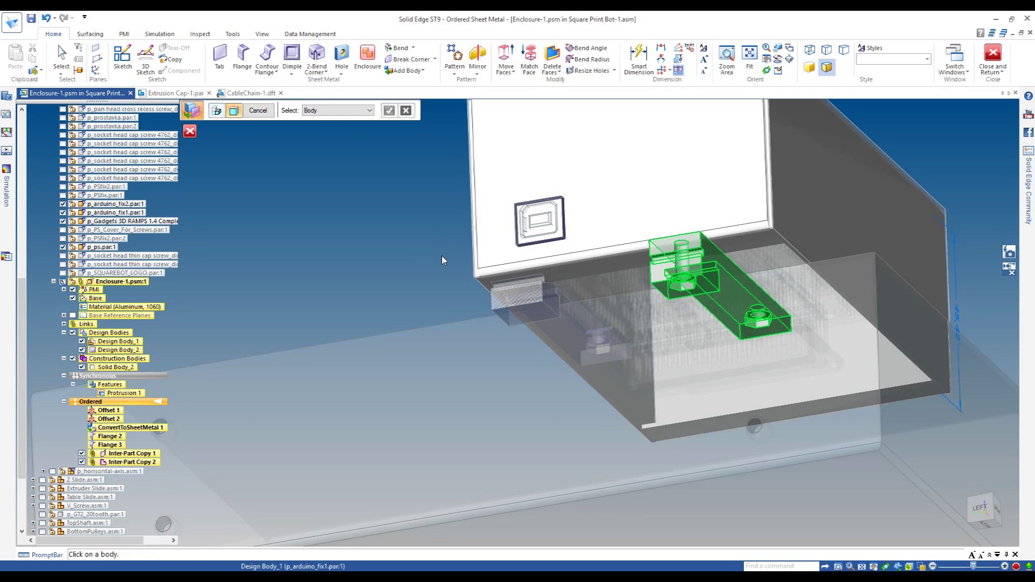
right_click(427, 235)
right_click(428, 233)
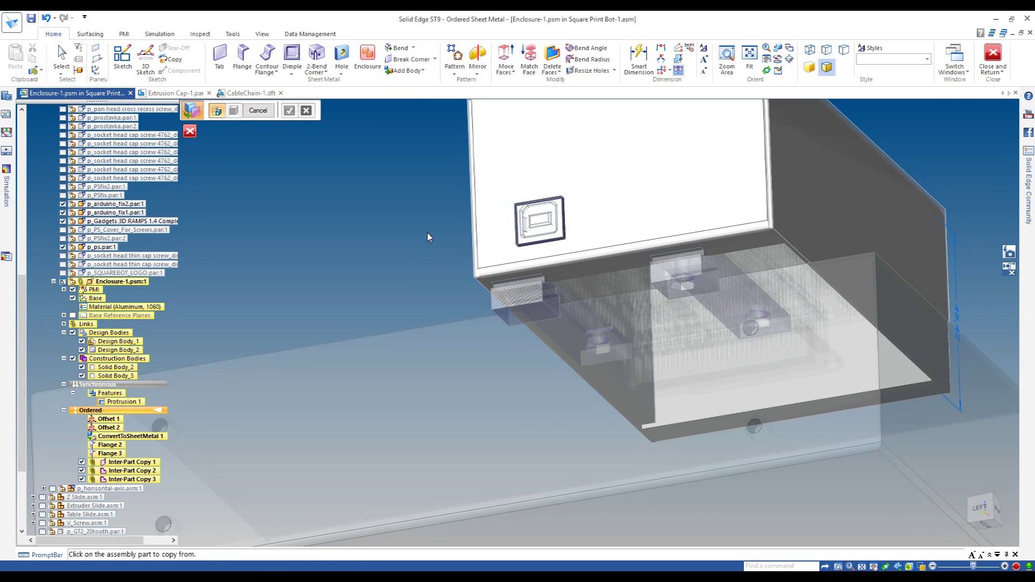
- Subtract the copied USB connector faces from the sheet metal enclosure to cut the connector opening in its end wall
scroll(457, 233, down, 2)
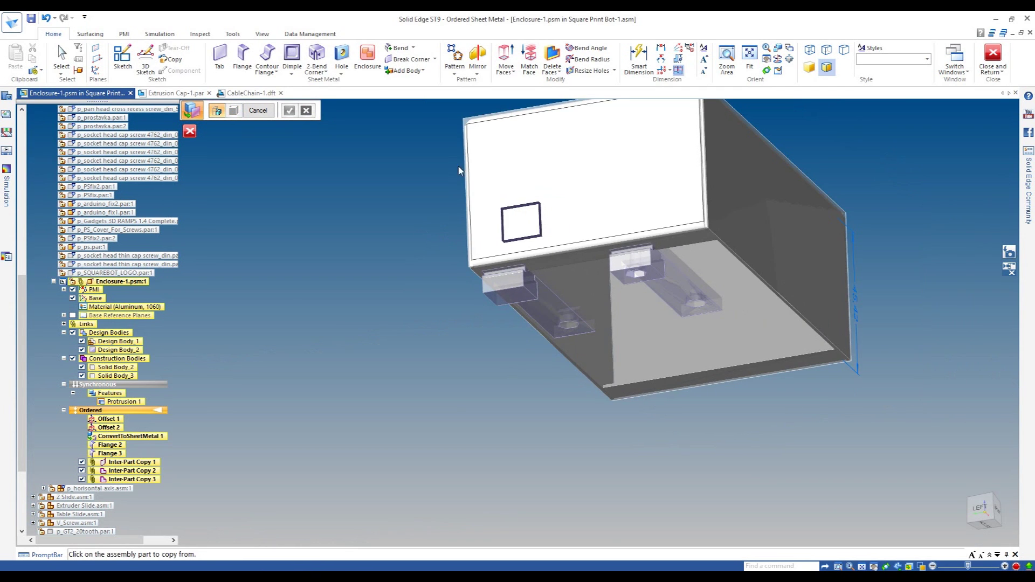
click(424, 70)
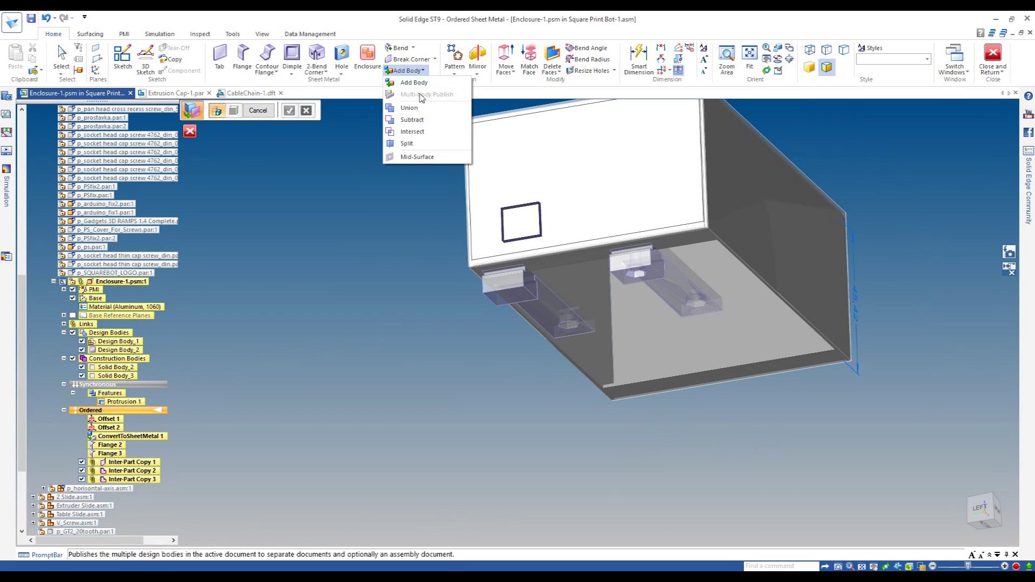
click(422, 121)
click(565, 224)
right_click(453, 244)
click(520, 229)
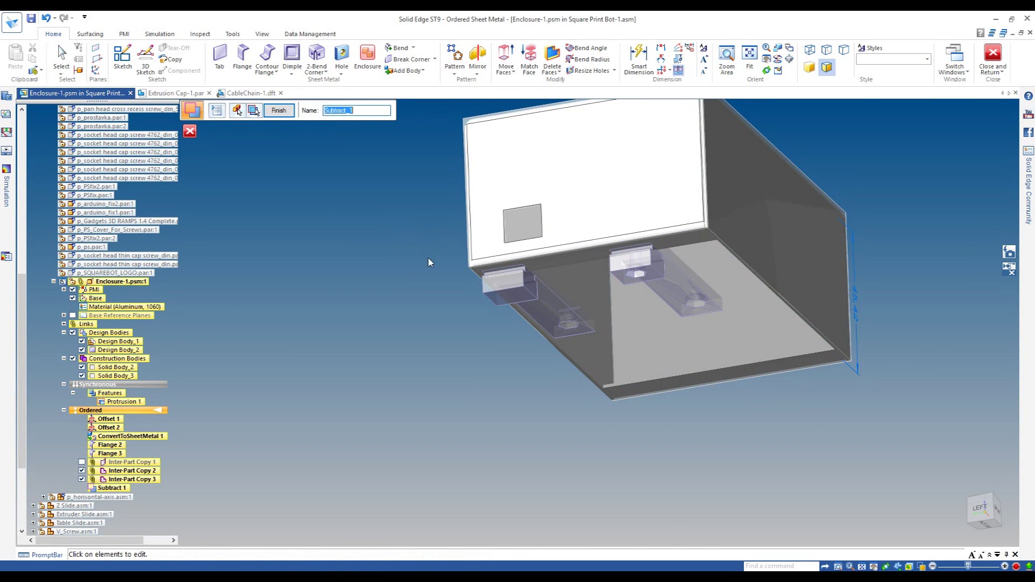
right_click(473, 317)
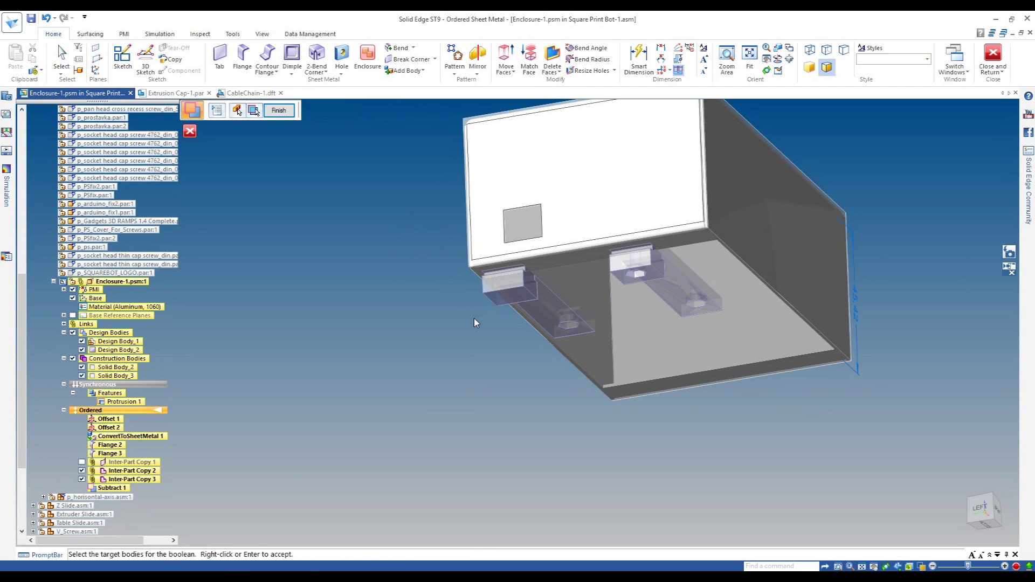
- Try to subtract both copied Arduino bracket bodies from the enclosure
click(589, 256)
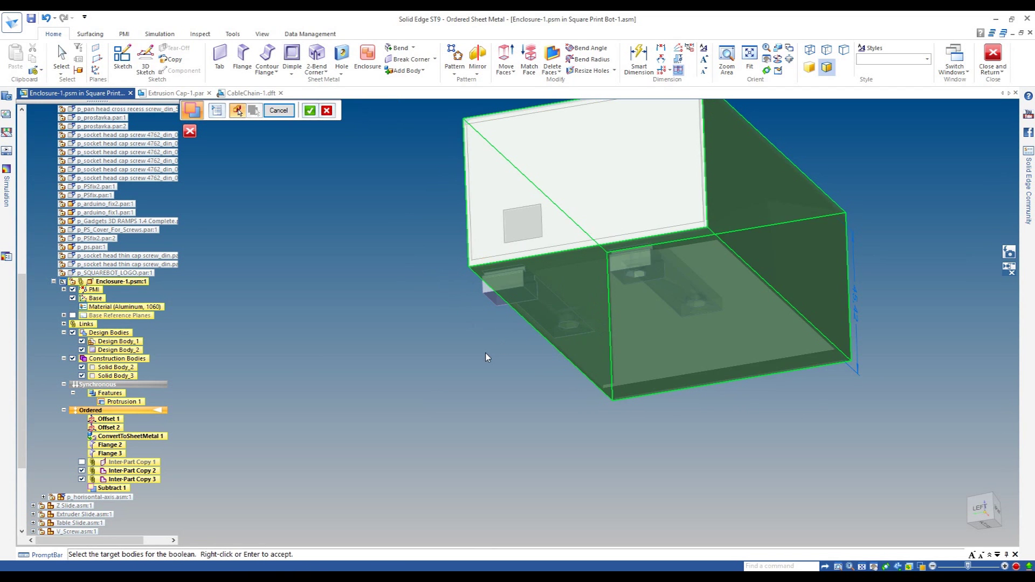
right_click(485, 353)
click(519, 292)
click(621, 265)
right_click(439, 354)
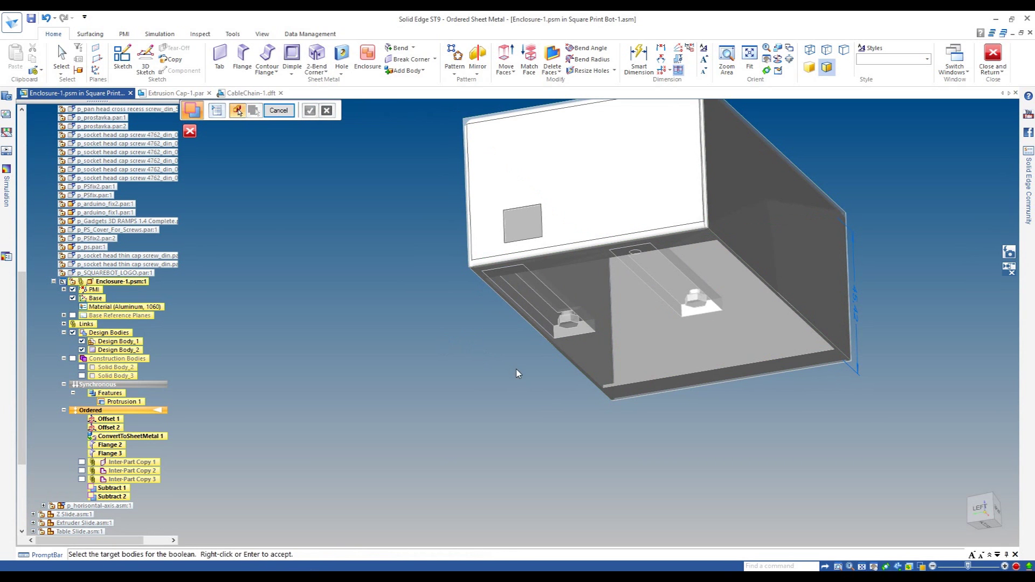
key(Escape)
- Inspect the bracket cuts at the enclosure's bottom flange and undo the bracket subtraction
middle_drag(538, 387, 460, 339)
scroll(436, 225, up, 3)
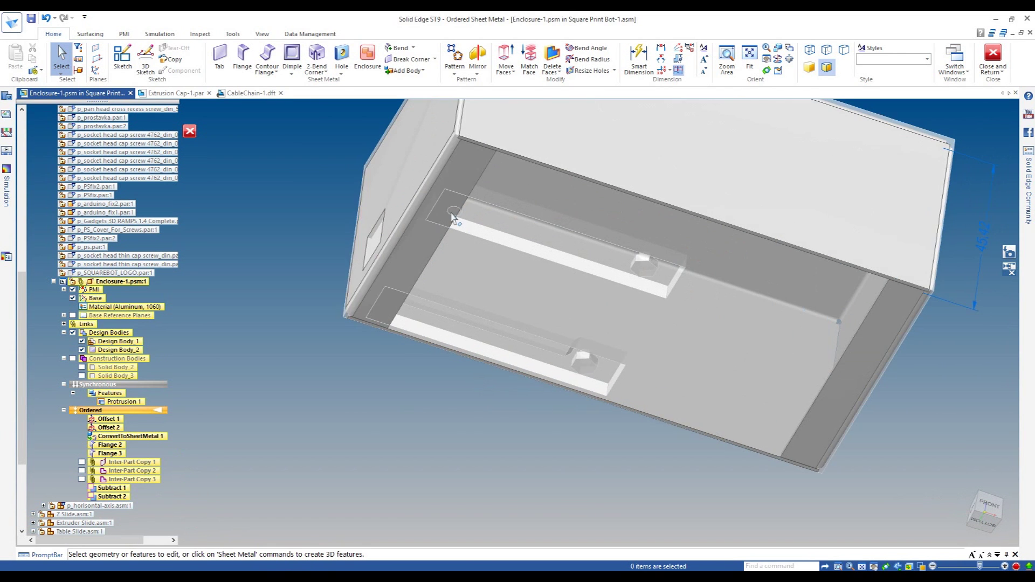
scroll(453, 221, up, 5)
middle_drag(464, 218, 393, 201)
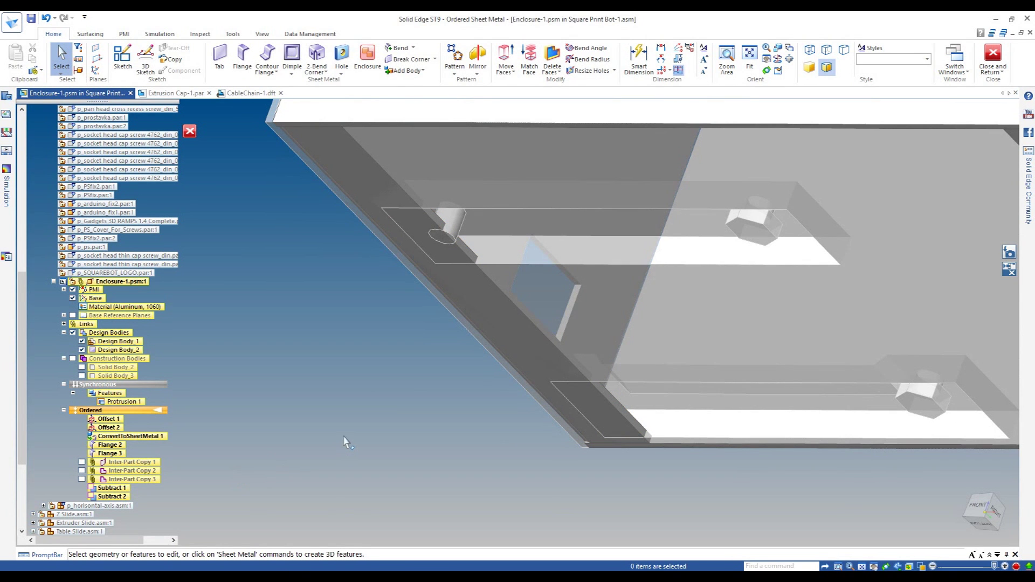
scroll(345, 443, down, 2)
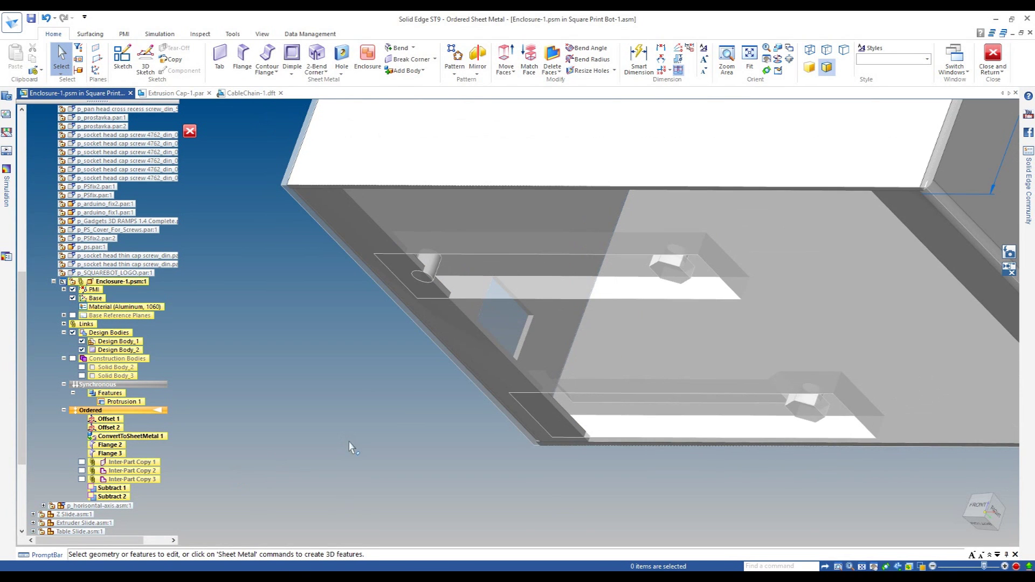
key(ctrl+z)
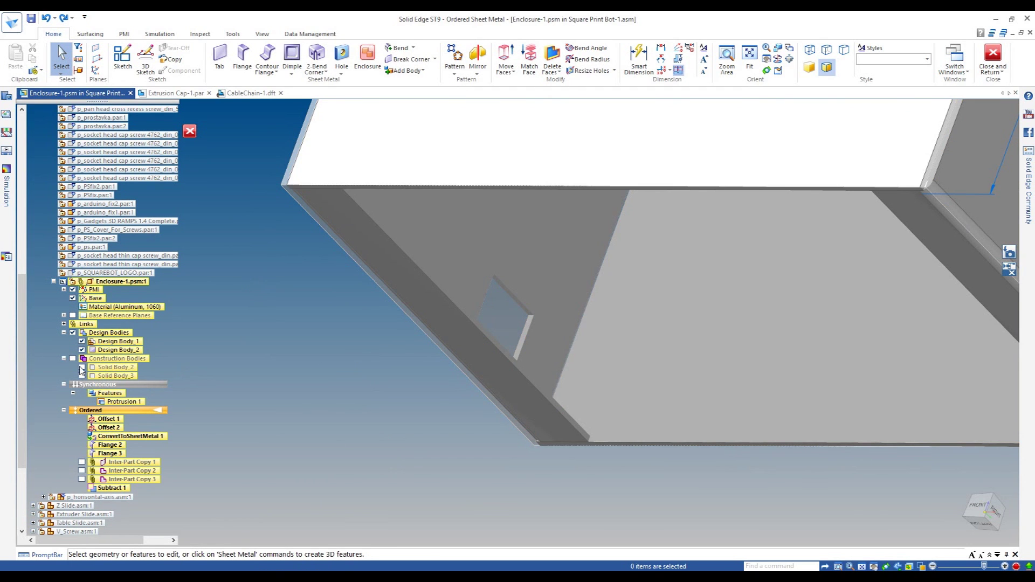
- Hide Design Body_1 and make the sheet metal Design Body_2 the active body
click(82, 342)
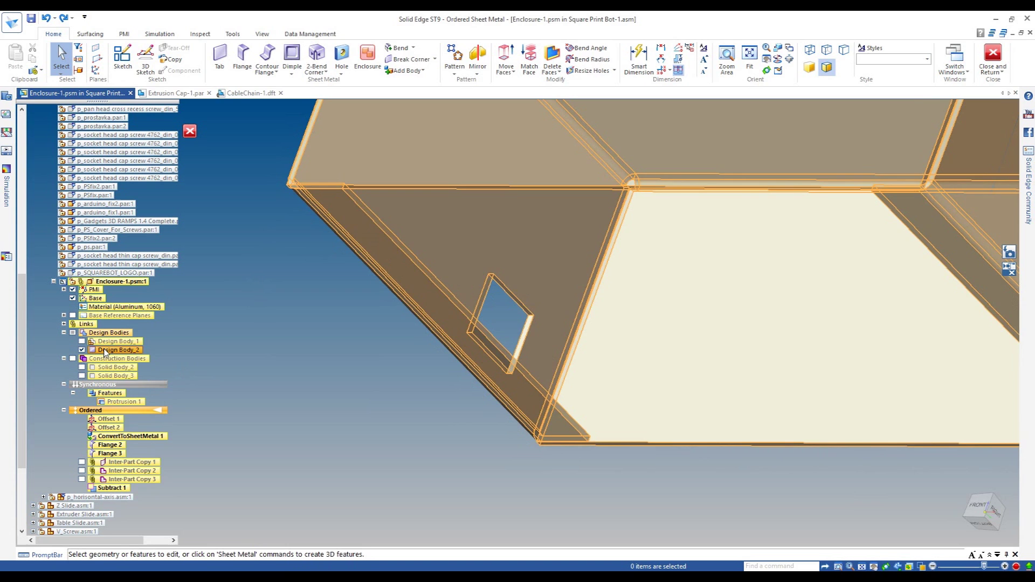
right_click(106, 351)
click(140, 366)
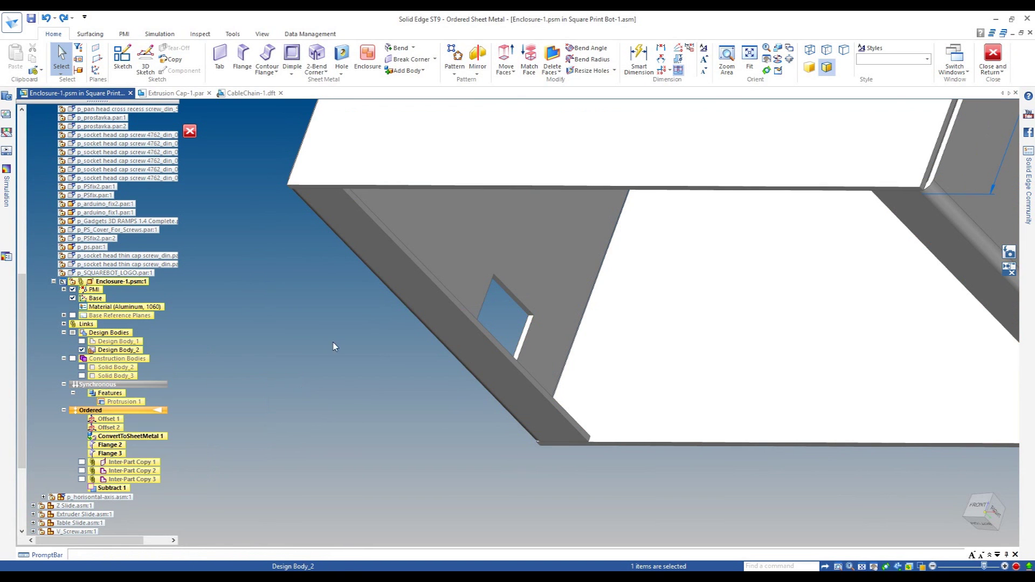
- Show both copied Arduino bracket bodies and subtract them from the sheet metal enclosure Design Body_2
click(82, 479)
click(82, 471)
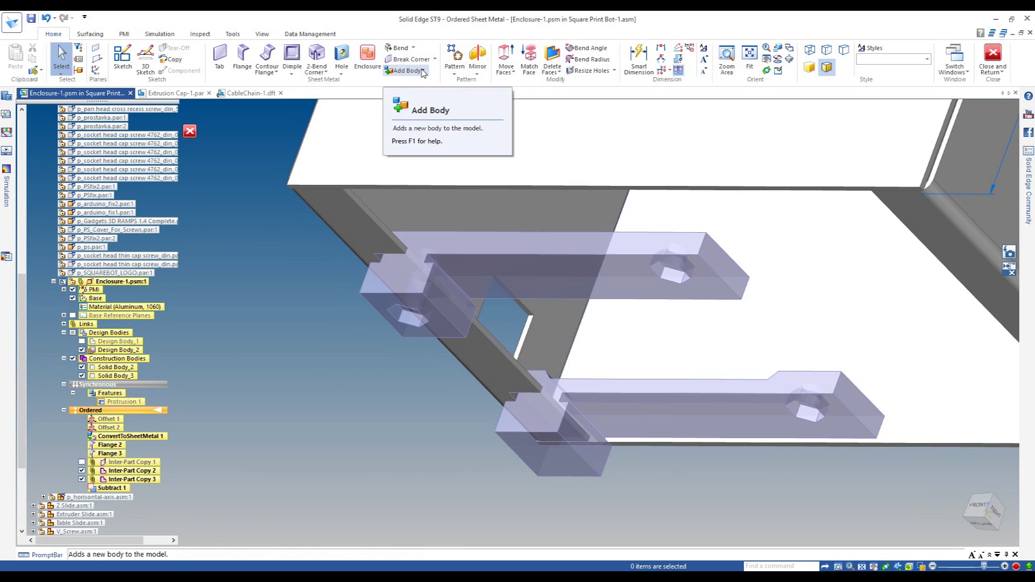
click(423, 71)
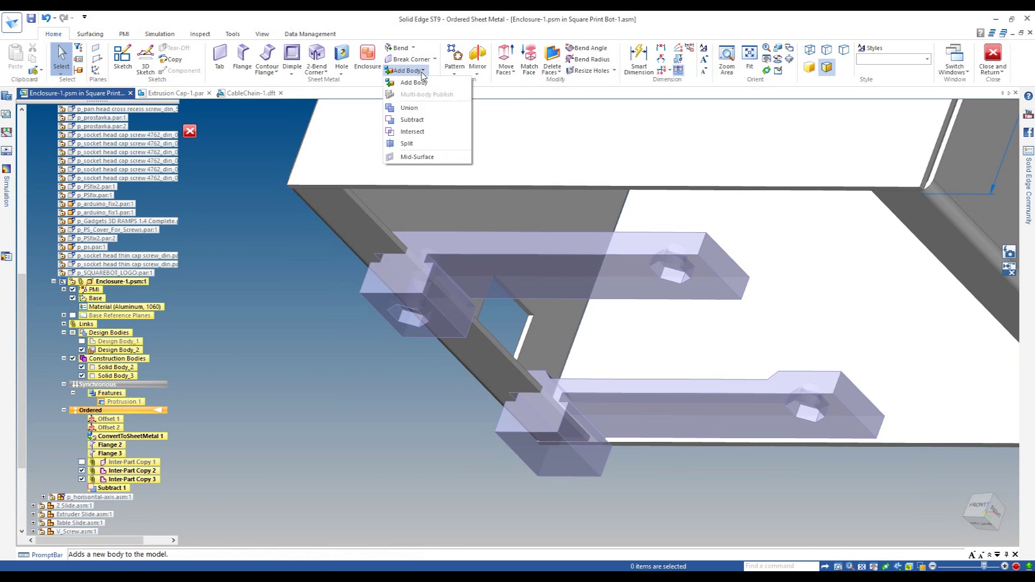
click(412, 120)
click(364, 219)
right_click(282, 305)
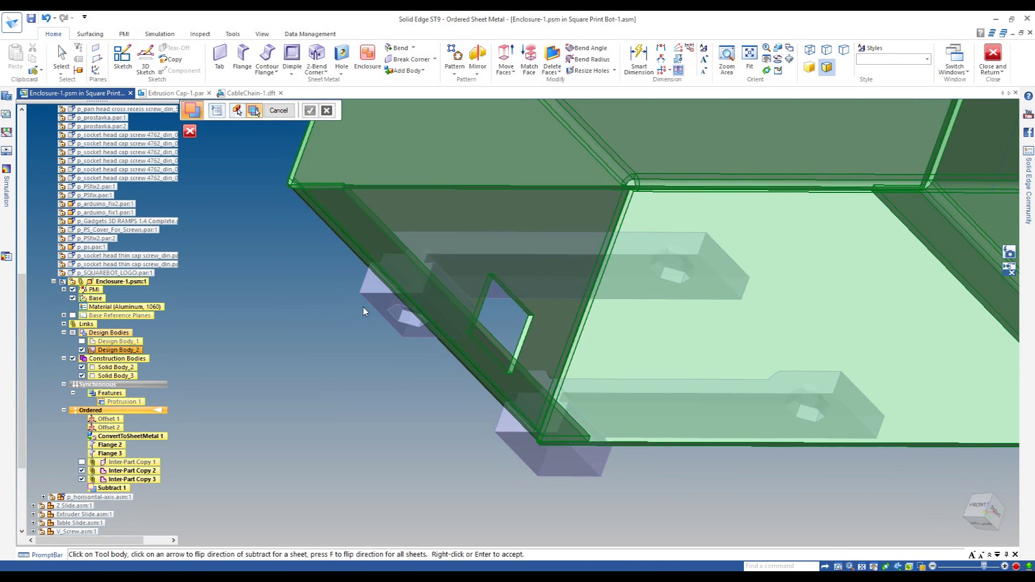
click(371, 295)
click(521, 438)
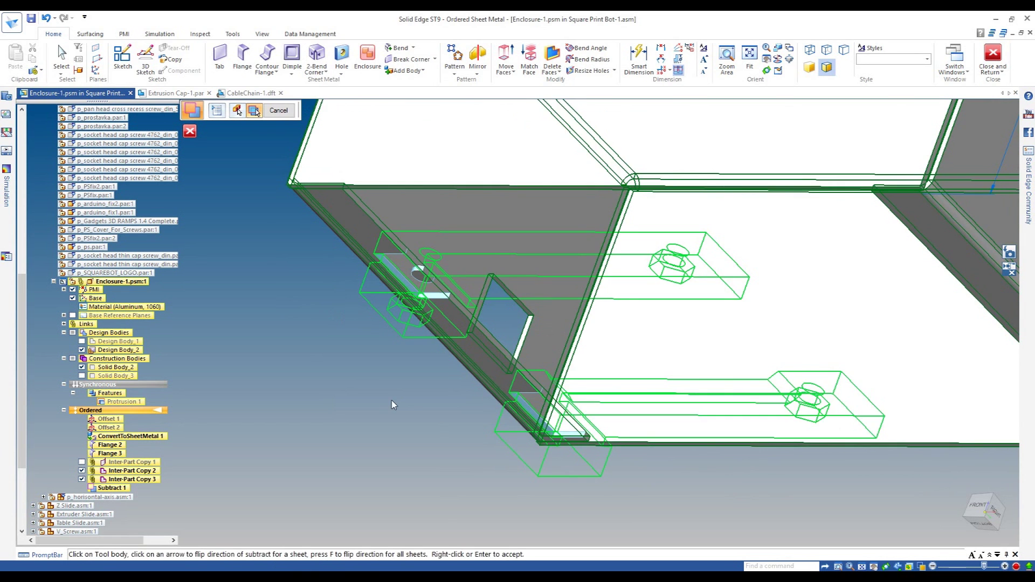
right_click(388, 396)
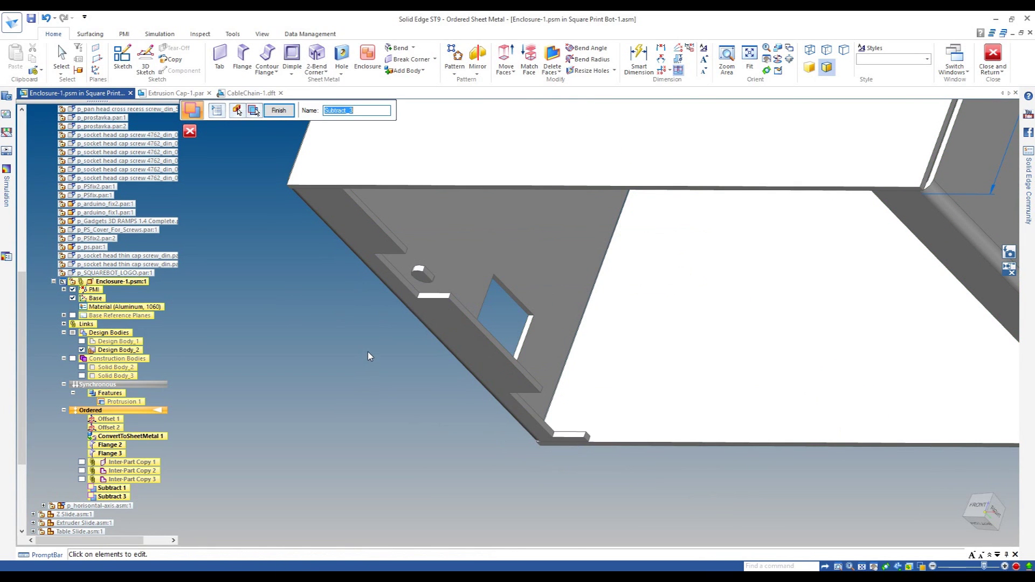
right_click(388, 362)
- Delete the faces of the small screw hole that the bracket cut made in the enclosure's bottom flange
click(559, 62)
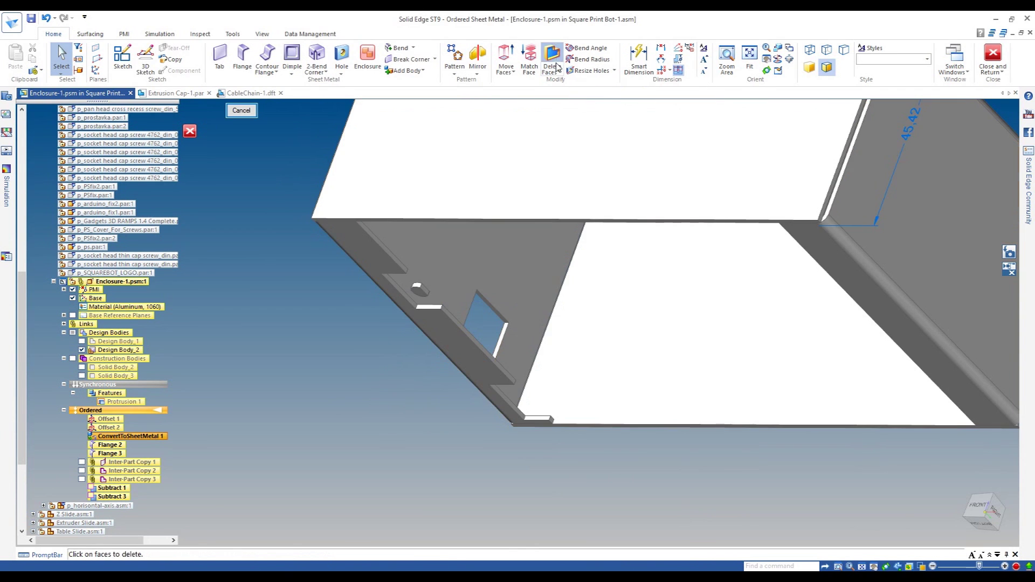
scroll(431, 283, up, 4)
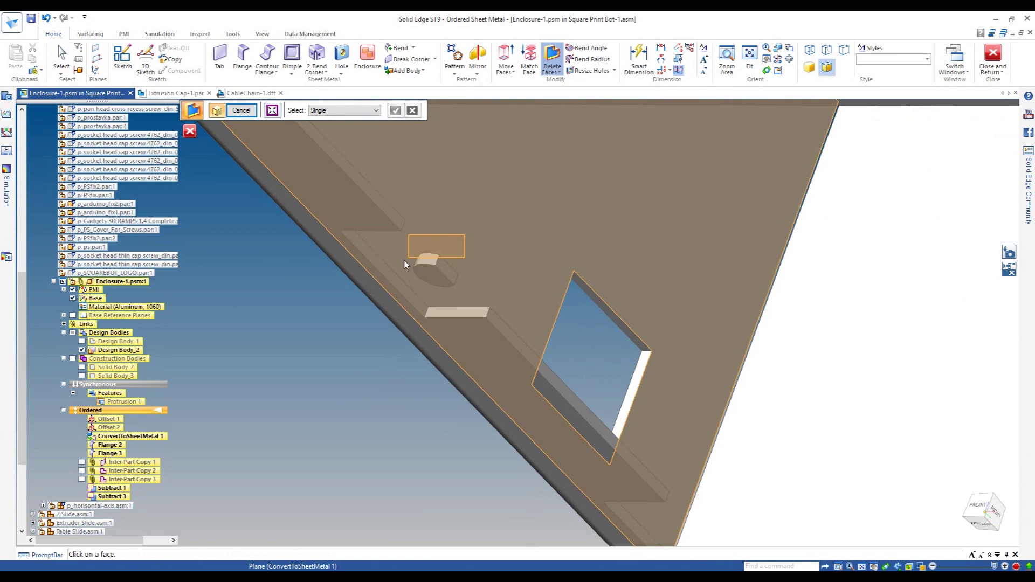
click(404, 298)
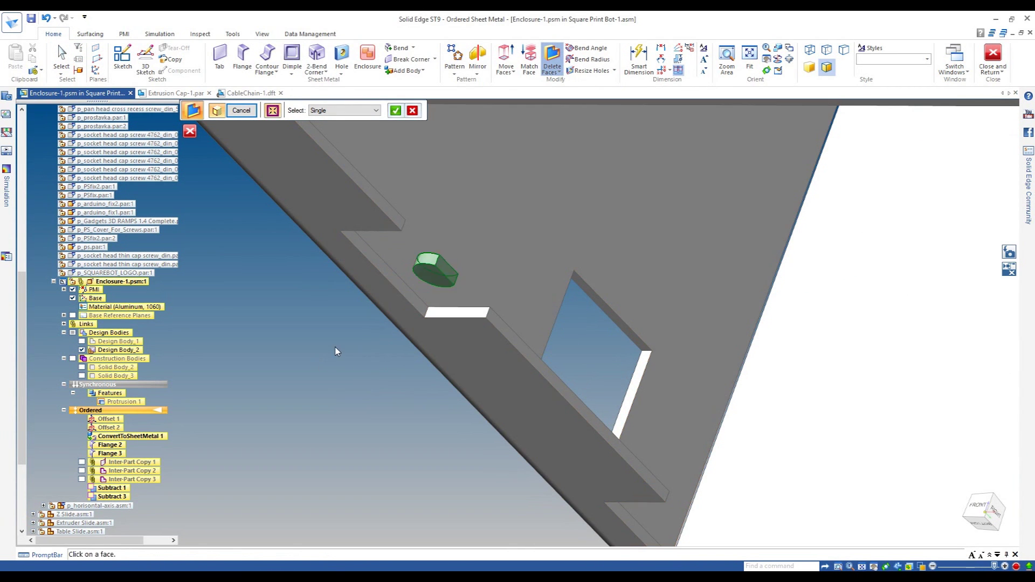
right_click(350, 357)
scroll(372, 357, down, 4)
middle_drag(353, 374, 398, 382)
scroll(367, 319, down, 5)
middle_drag(369, 339, 483, 320)
key(Escape)
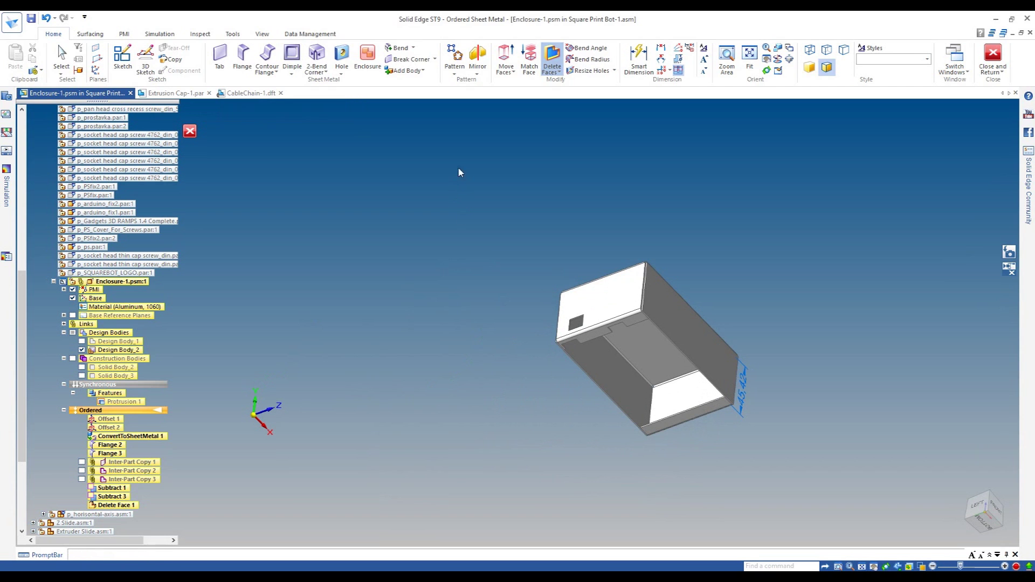
- Offset the face chains of the USB opening and both bracket notches to add clearance around them
click(506, 72)
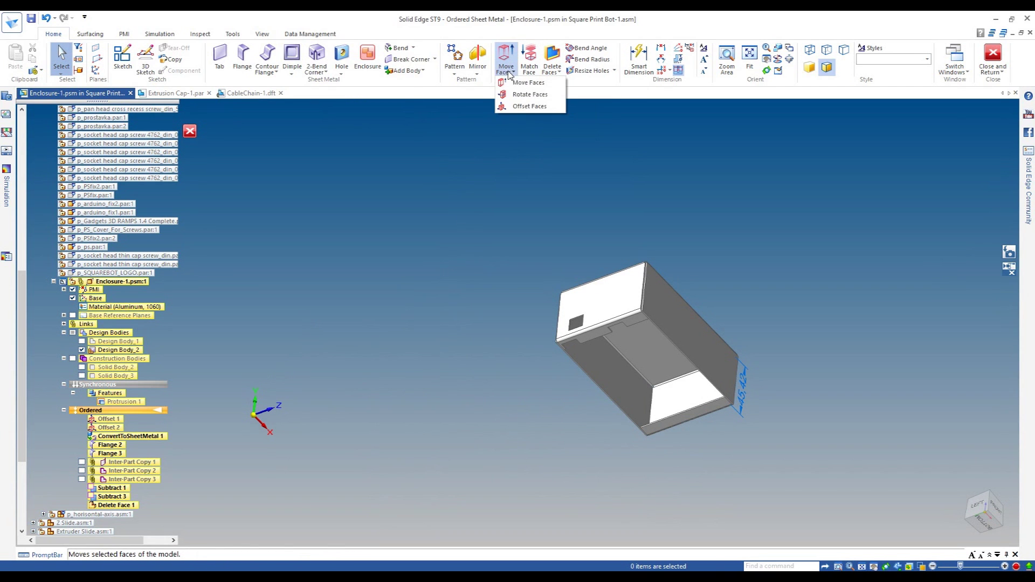
click(515, 105)
scroll(607, 363, up, 5)
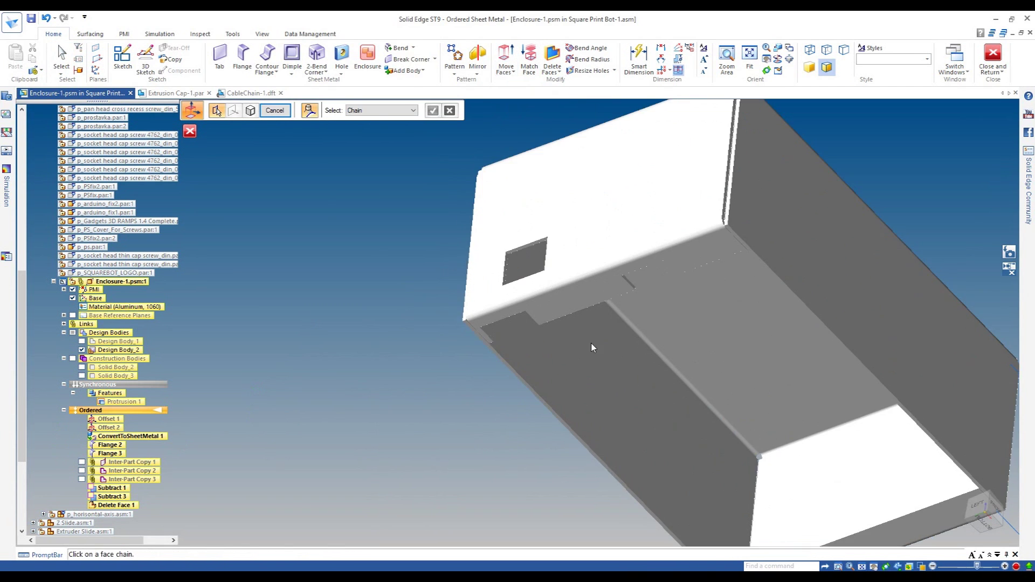
drag(542, 243, 478, 212)
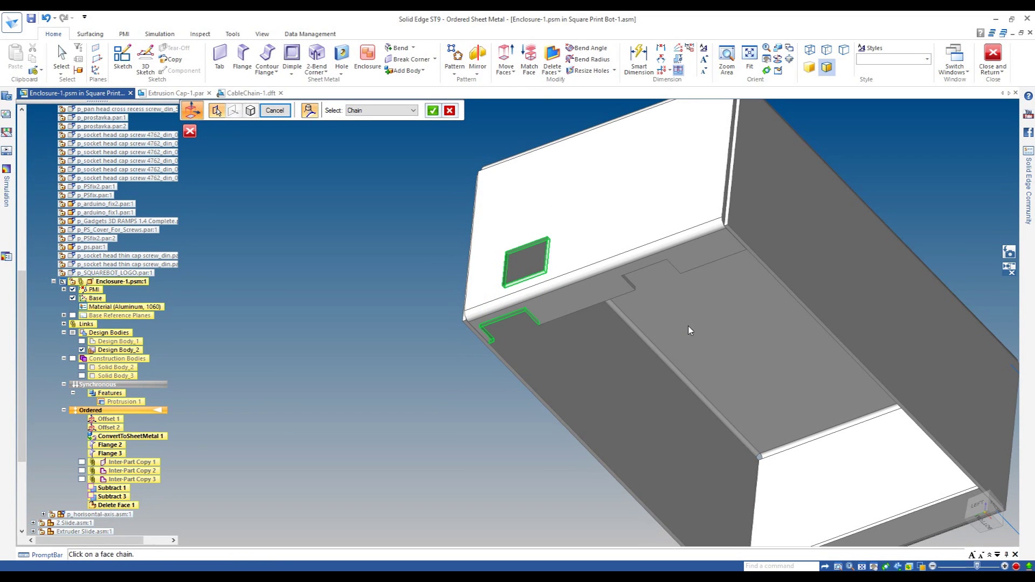
drag(702, 321, 611, 237)
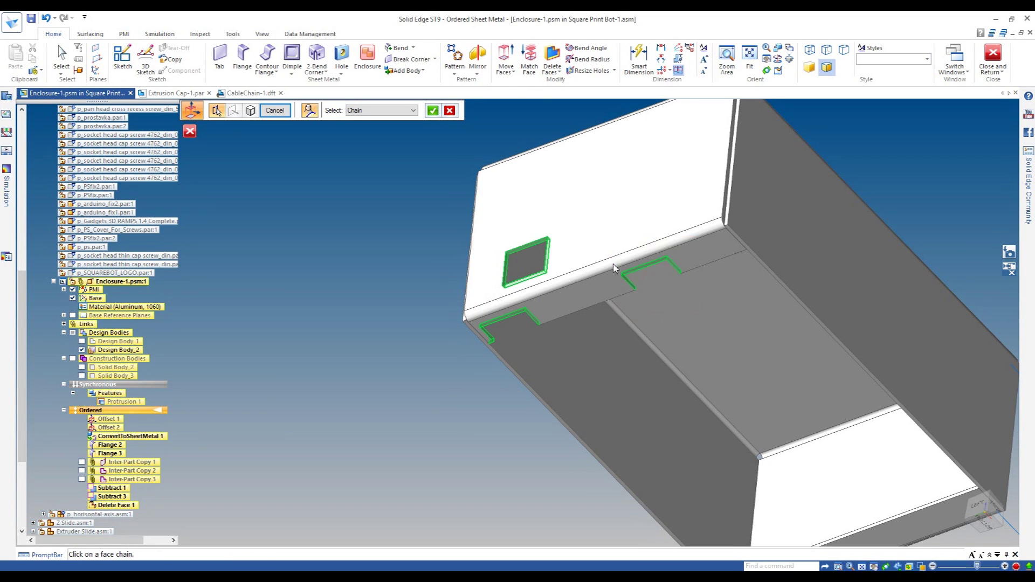
right_click(411, 285)
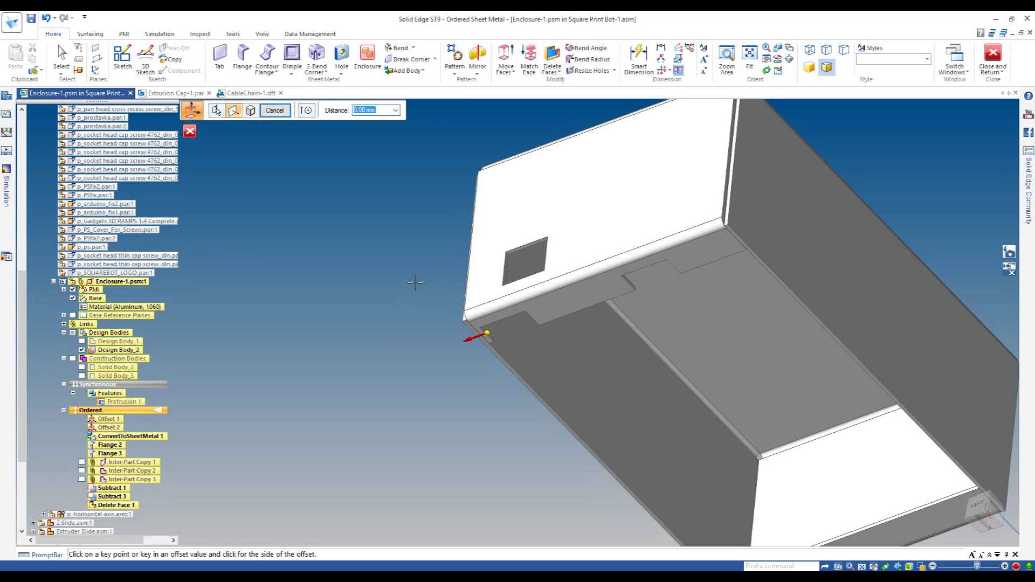
click(425, 345)
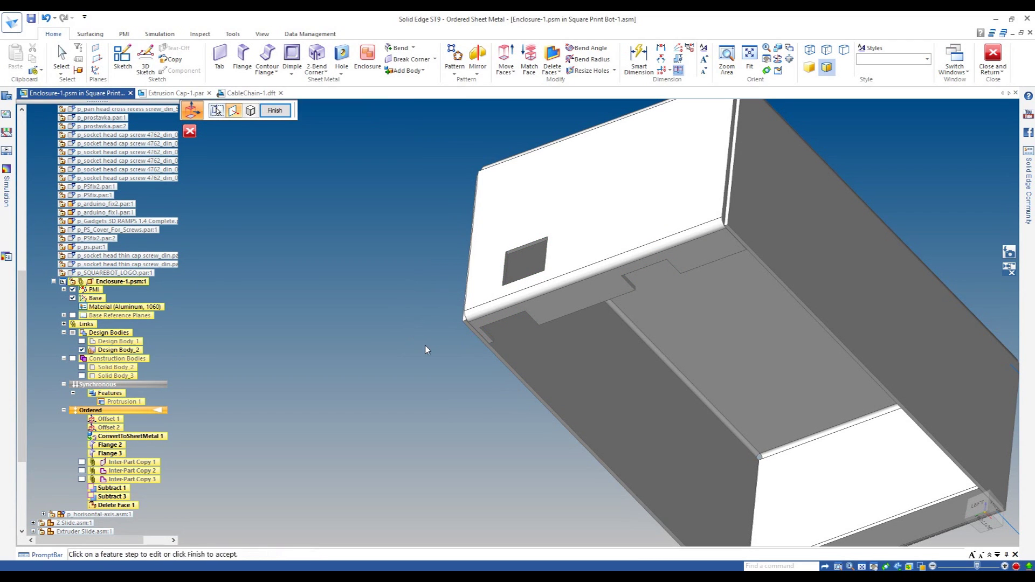
right_click(425, 345)
scroll(458, 323, down, 5)
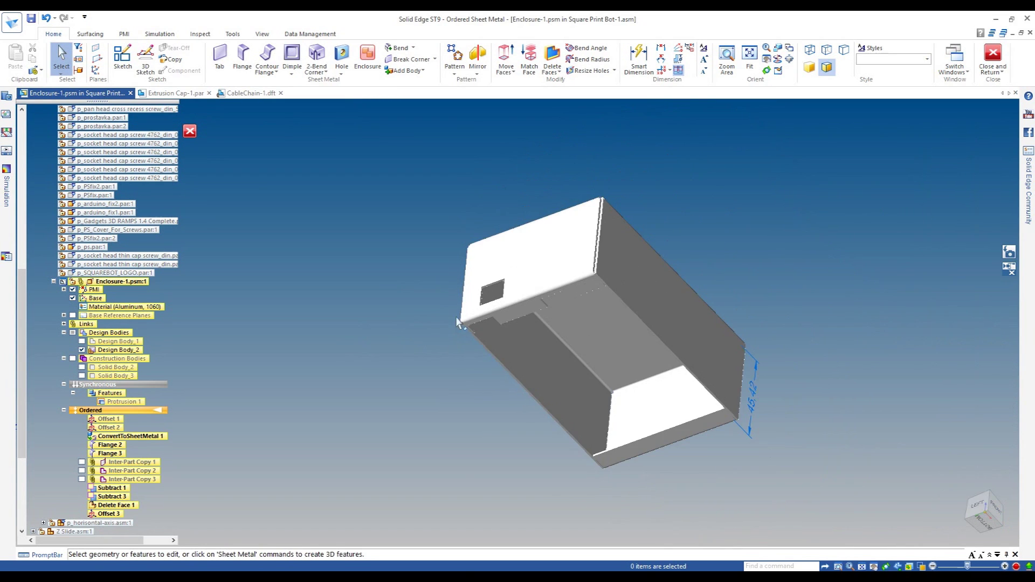
middle_drag(709, 231, 662, 318)
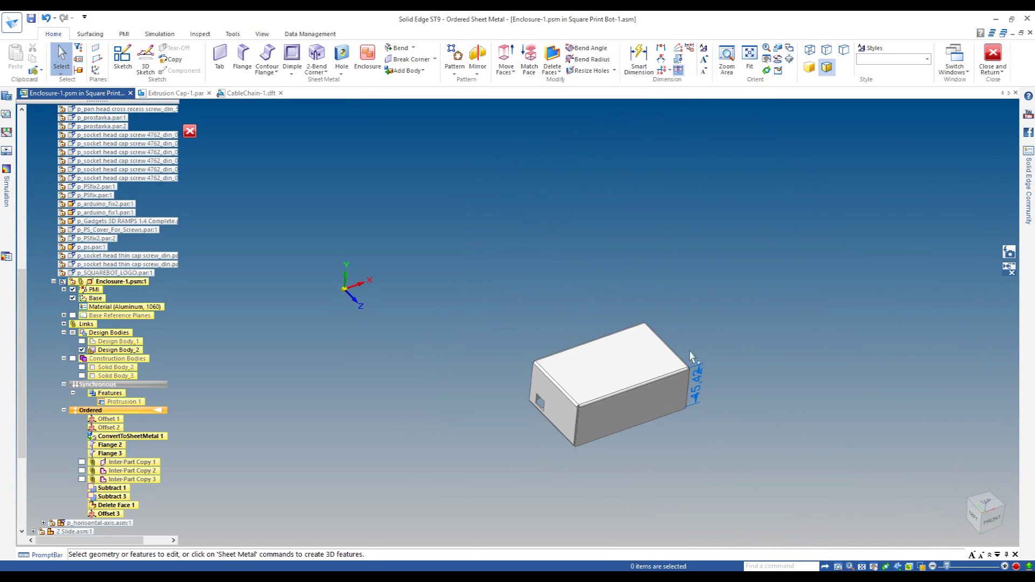
scroll(691, 356, up, 2)
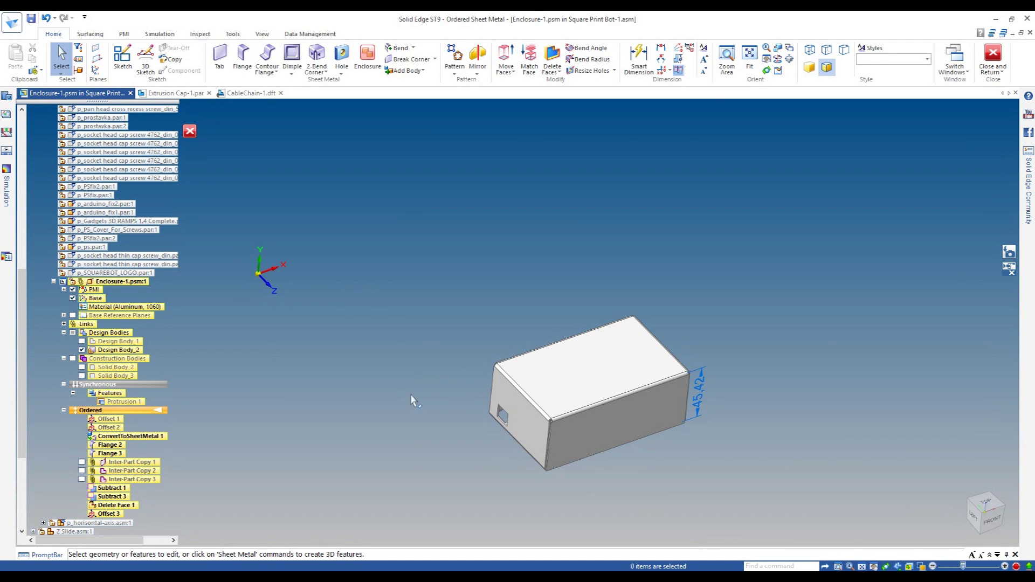
- Return to the p_Z-axis_V5 assembly, check the enclosure's fit around the board, and reopen the enclosure for in-place editing
click(993, 57)
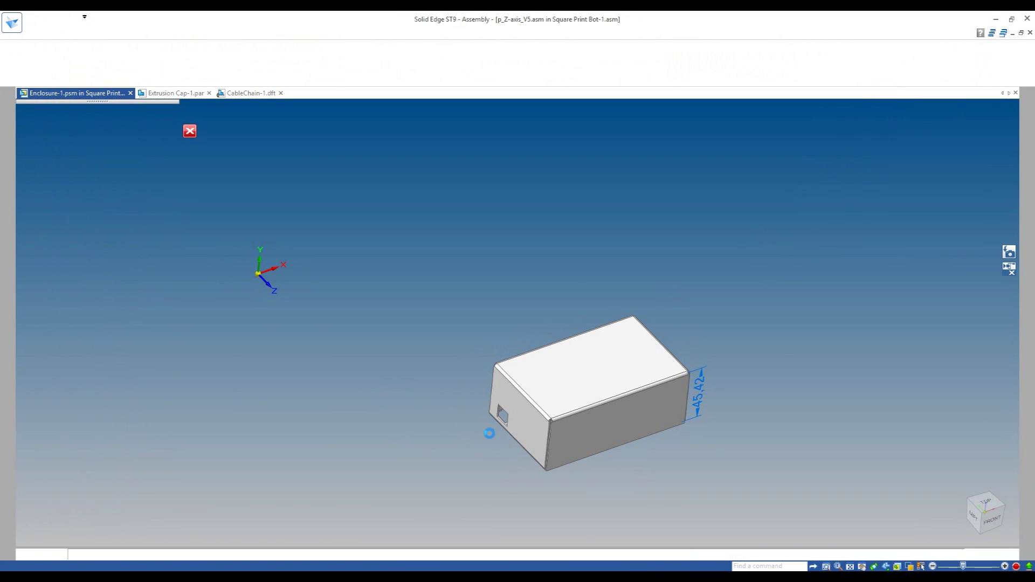
middle_drag(668, 329, 717, 219)
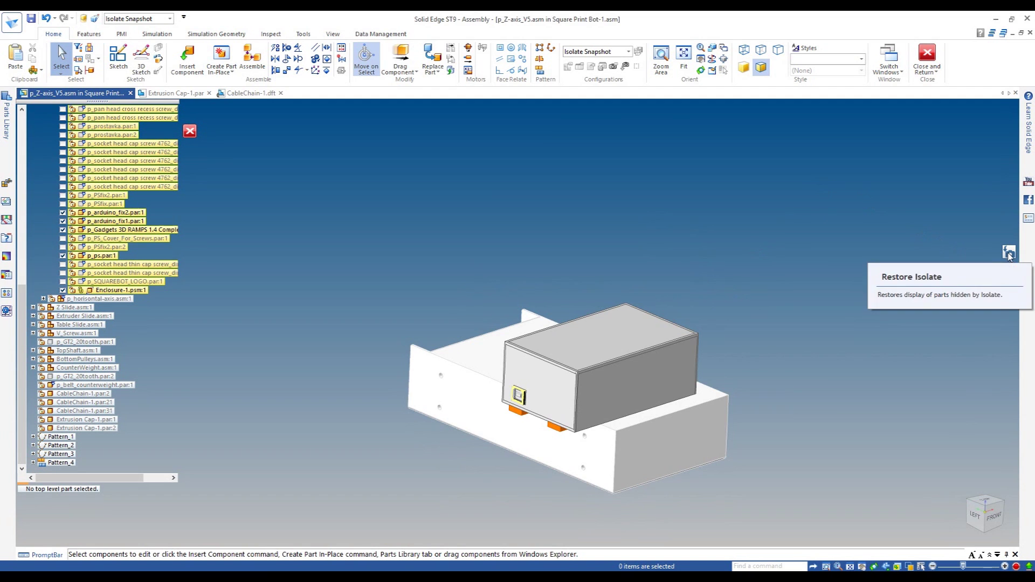
click(678, 370)
double_click(721, 381)
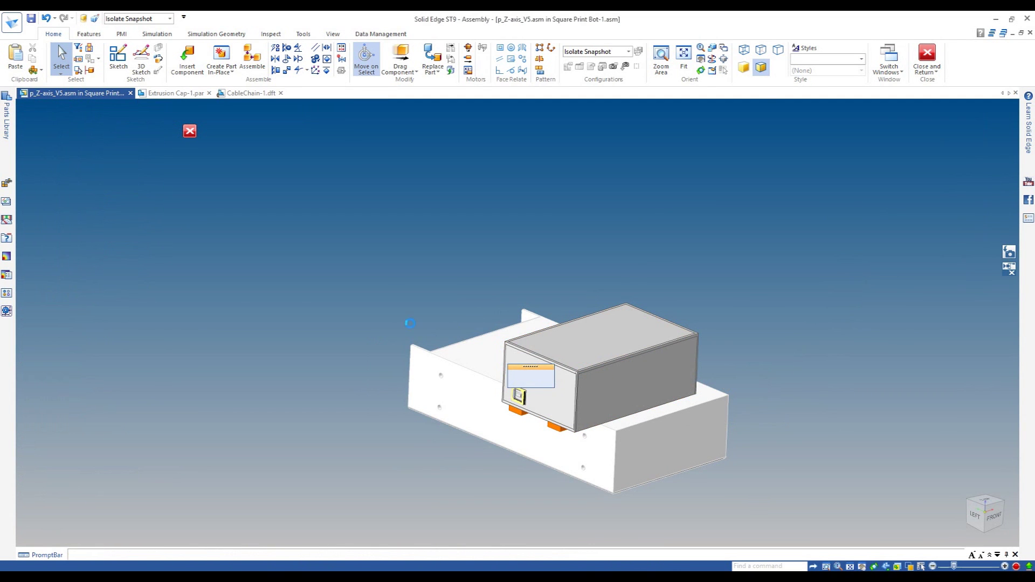
- Create a flat pattern of the enclosure with its top face oriented upward
click(232, 34)
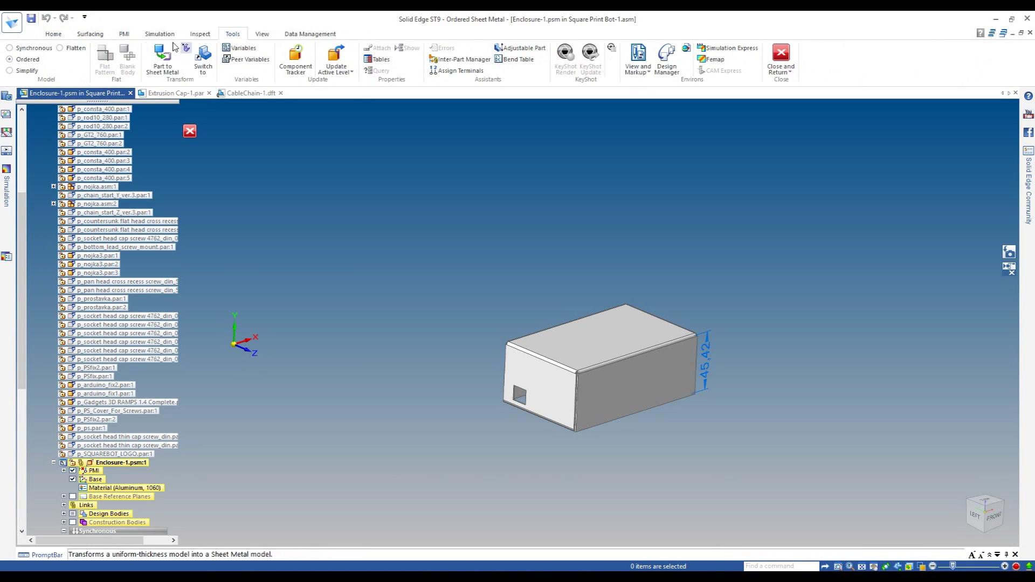
click(105, 57)
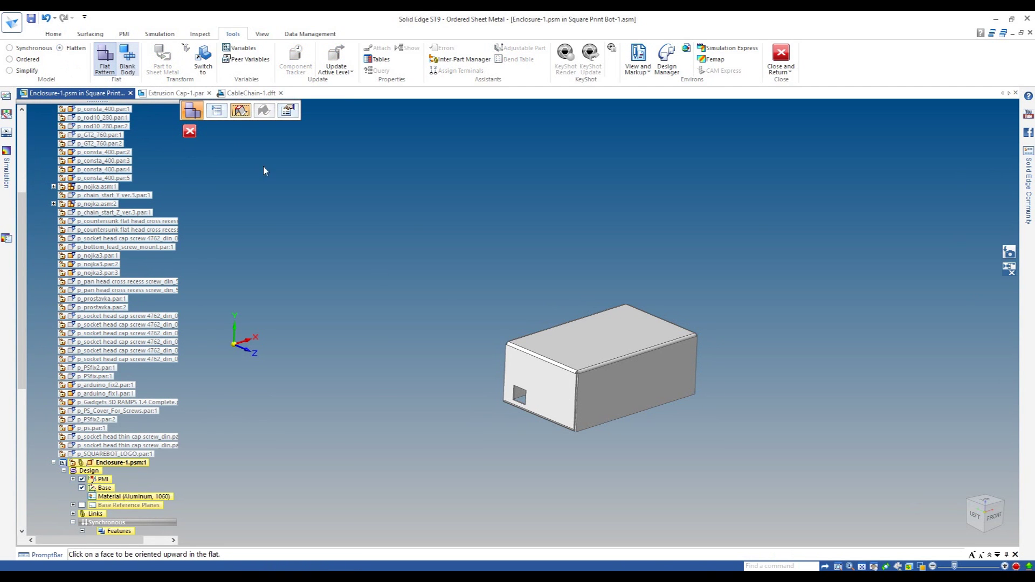
click(590, 355)
click(588, 367)
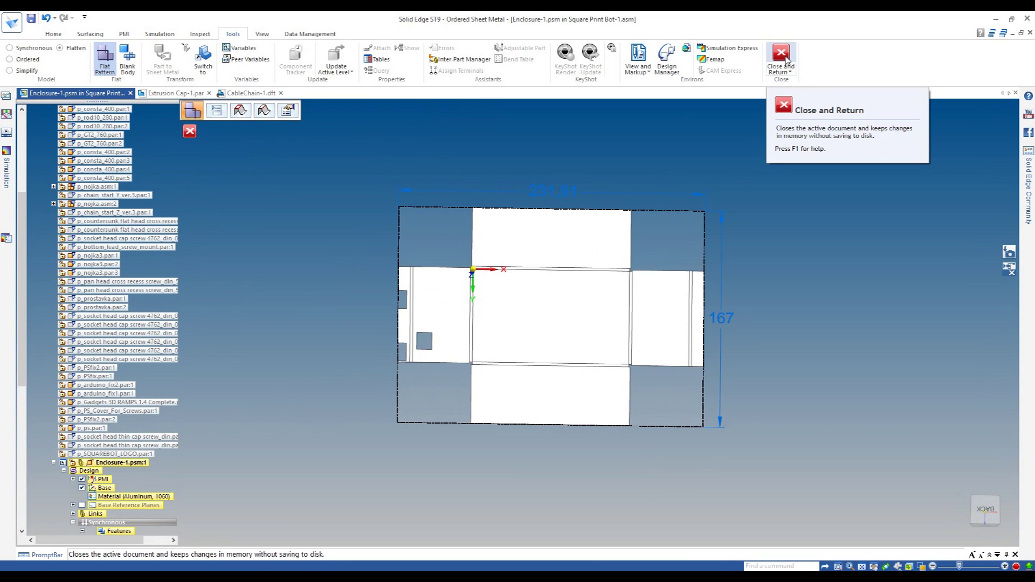
- Review the layer and version options for saving the flat pattern as DXF, leaving without saving a file
click(12, 23)
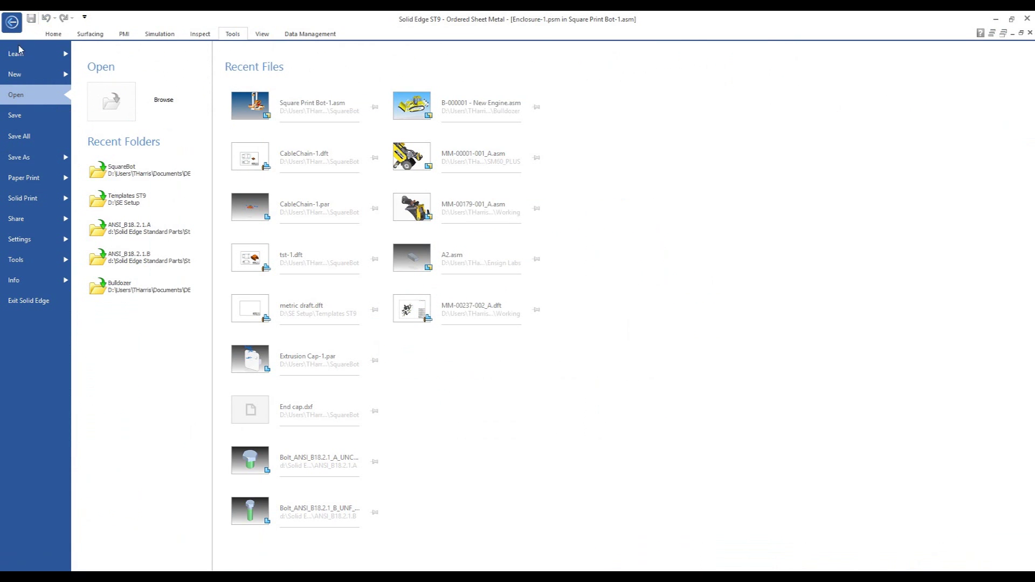
click(21, 157)
click(137, 162)
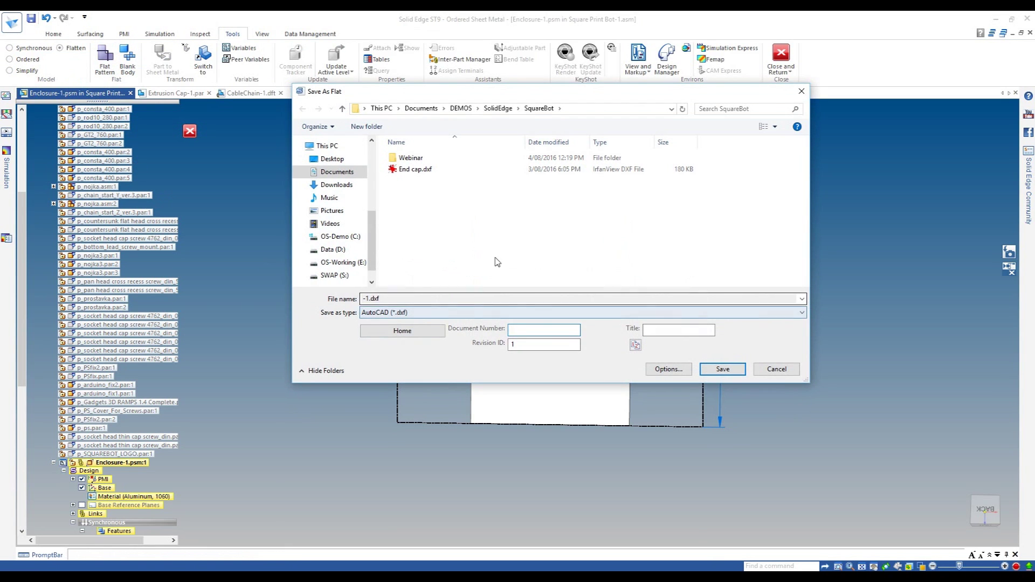
click(664, 370)
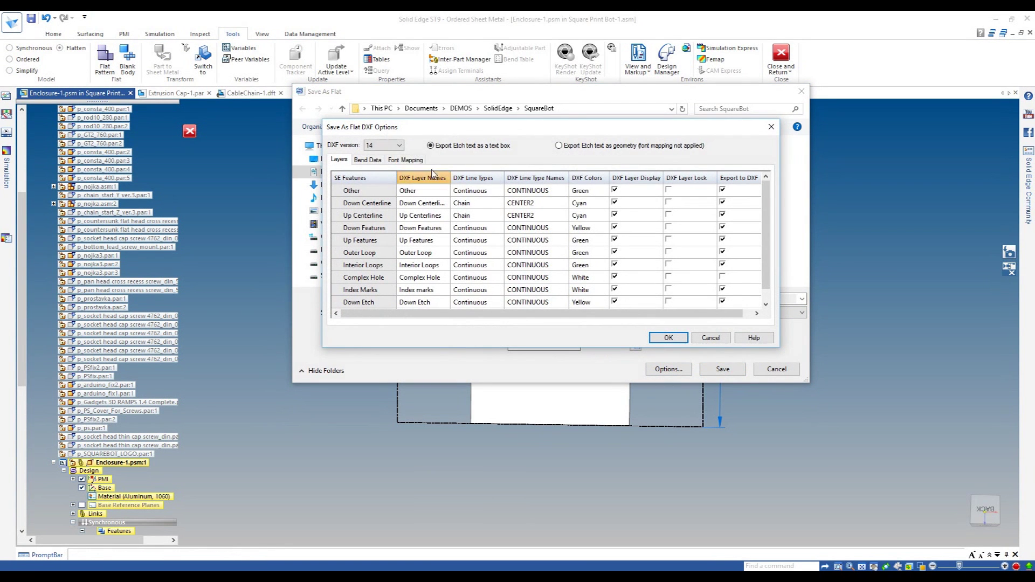
click(398, 147)
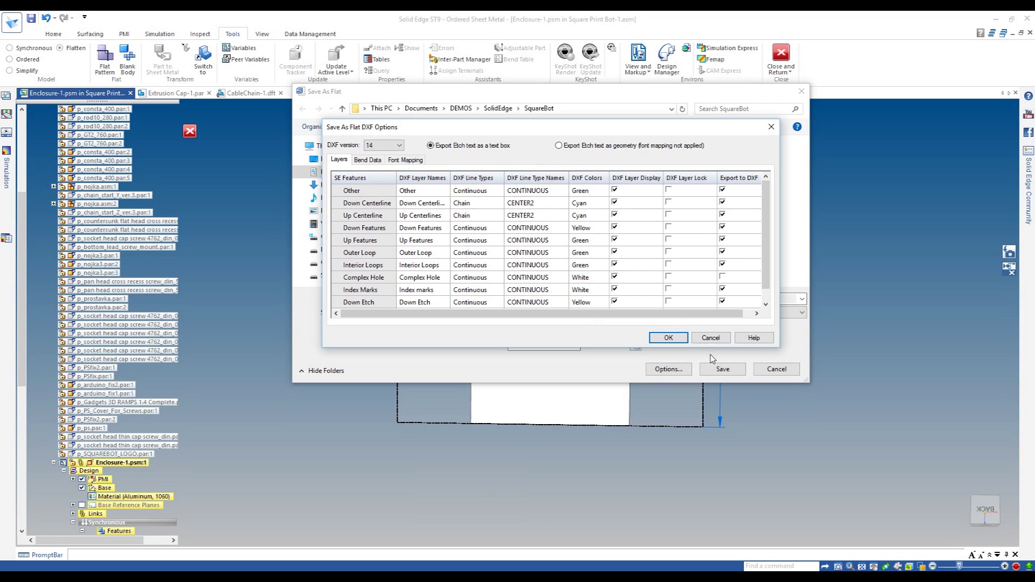
click(716, 338)
click(777, 370)
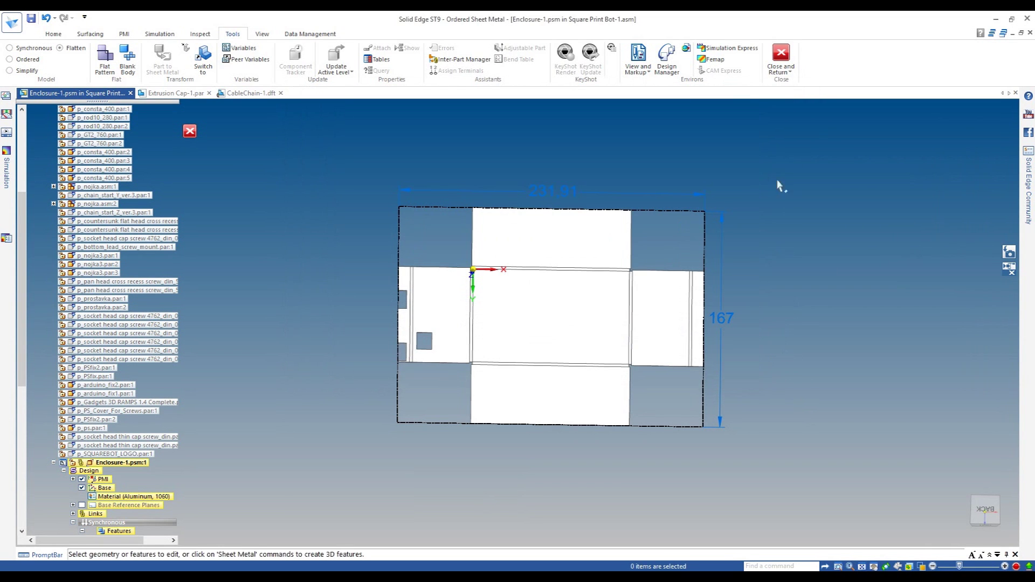
- Return to the p_Z-axis_V5 assembly, restore the isolated parts, and show Enclosure-1 among them
click(781, 54)
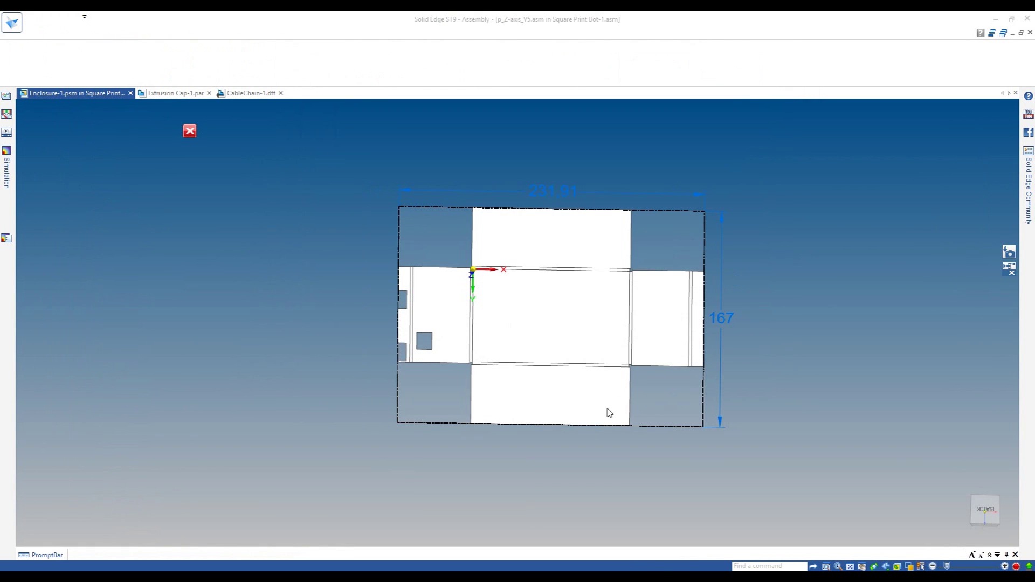
scroll(517, 374, down, 4)
middle_drag(567, 451, 561, 200)
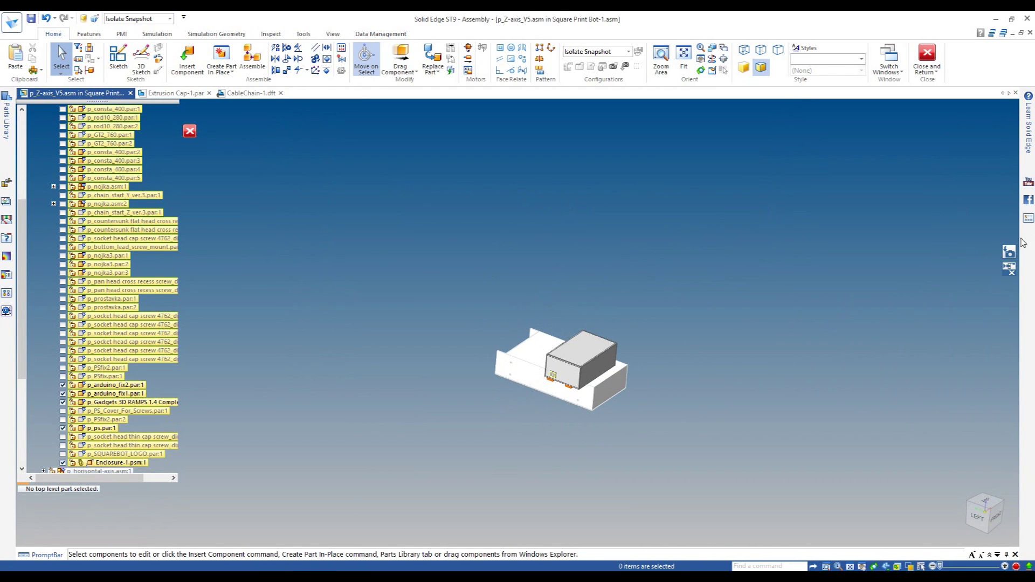
click(1009, 253)
middle_drag(657, 283, 386, 260)
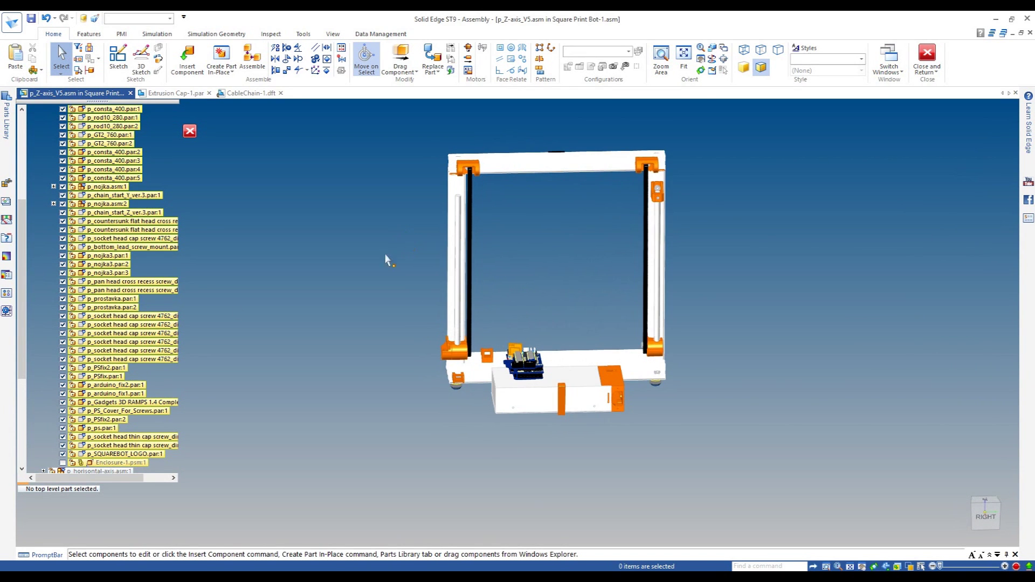
click(63, 463)
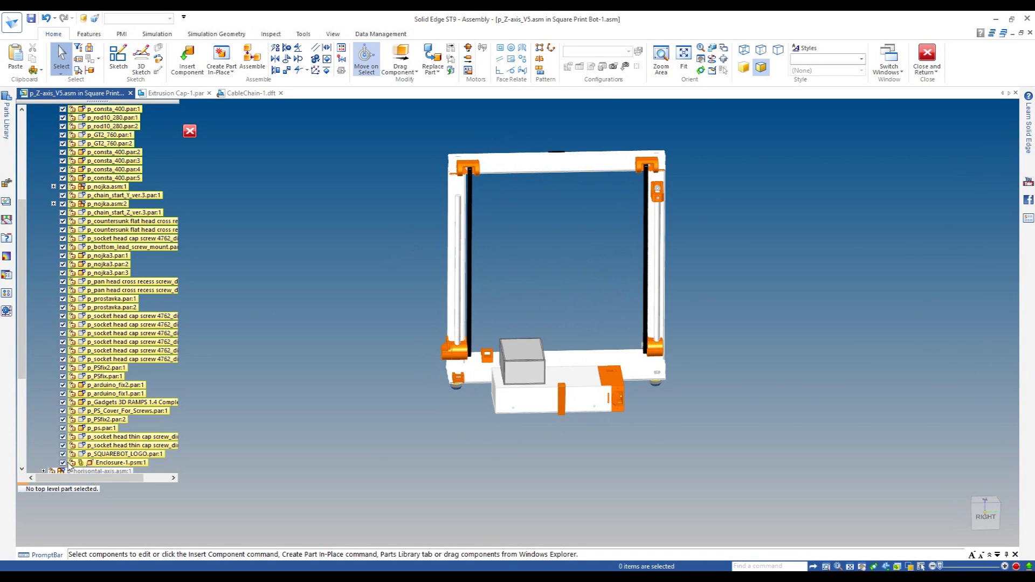
- Close the in-place p_Z-axis_V5 edit, return to the Square Print Bot-1 assembly, and show all of its components
click(927, 54)
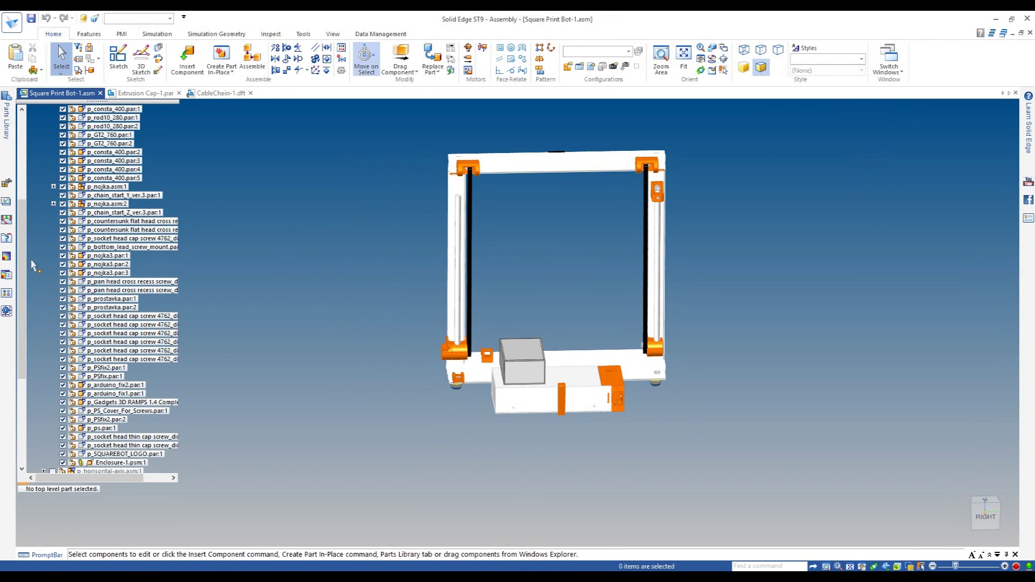
drag(23, 225, 24, 131)
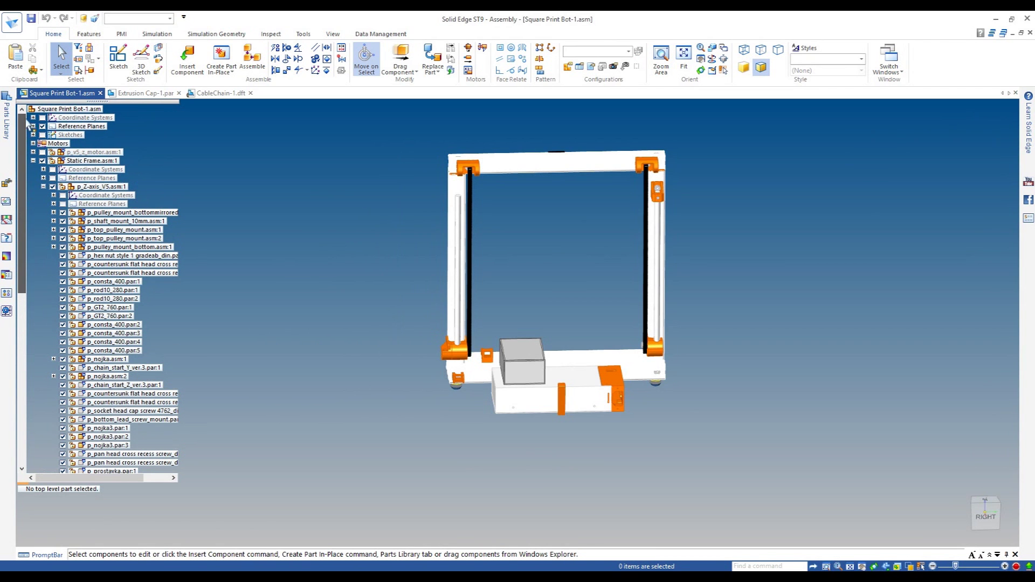
right_click(80, 111)
click(116, 162)
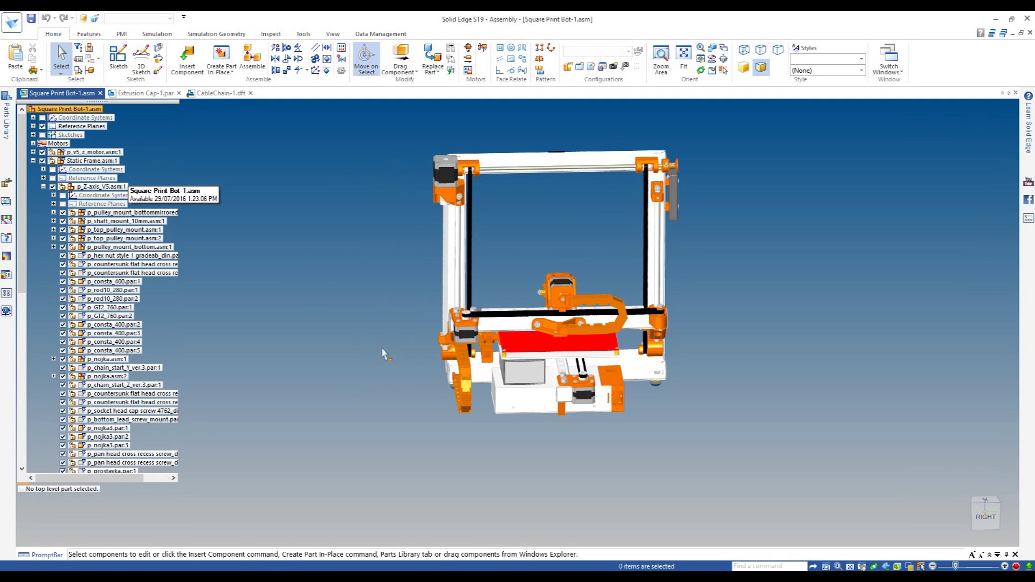
- Check the sheet metal enclosure's fit beneath the red print bed, and save the Square Print Bot-1 assembly
middle_drag(453, 418, 455, 380)
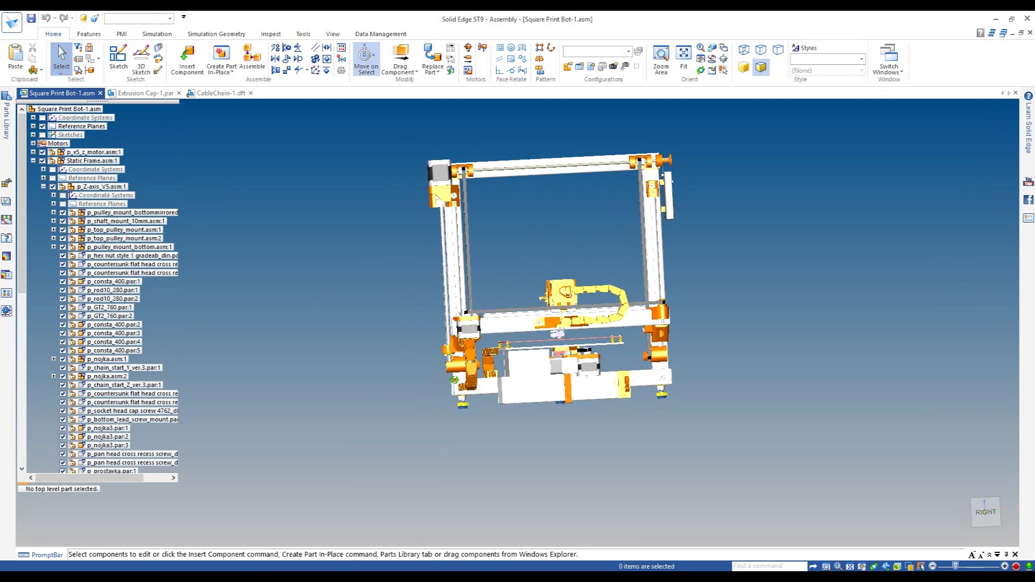
scroll(529, 381, up, 5)
middle_drag(515, 310, 538, 326)
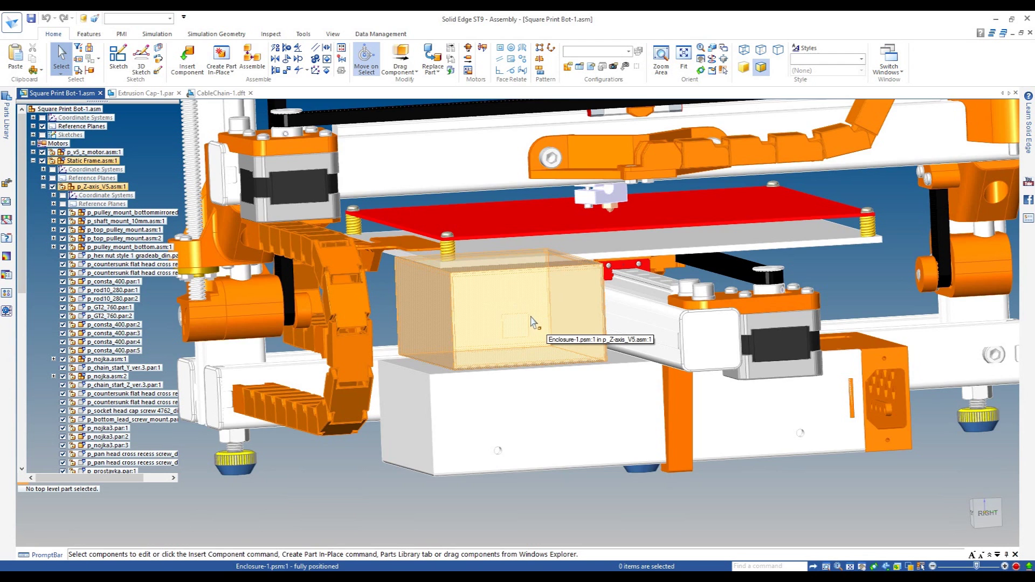
scroll(533, 326, down, 6)
middle_drag(522, 341, 543, 353)
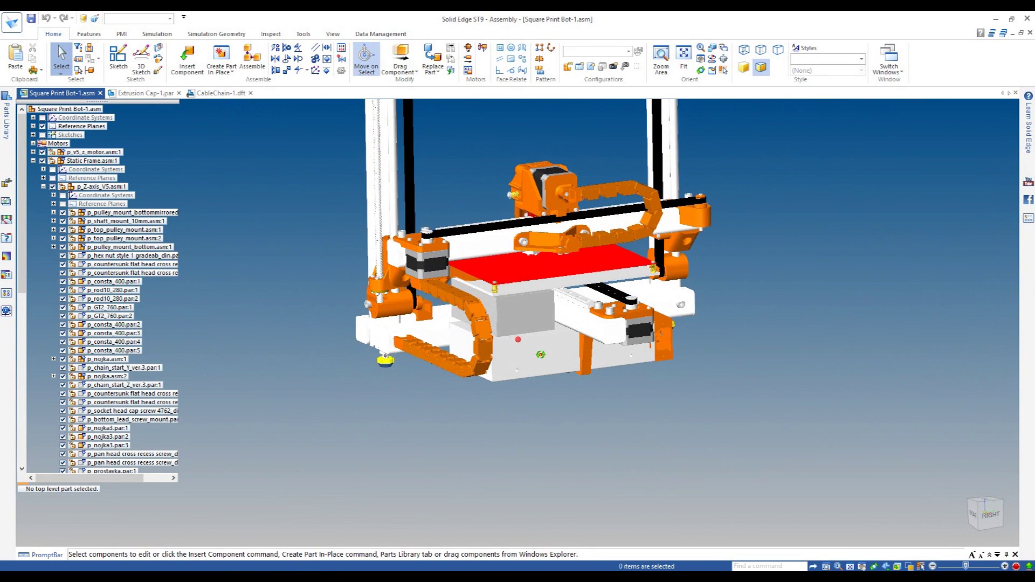
scroll(664, 478, down, 3)
scroll(560, 258, up, 2)
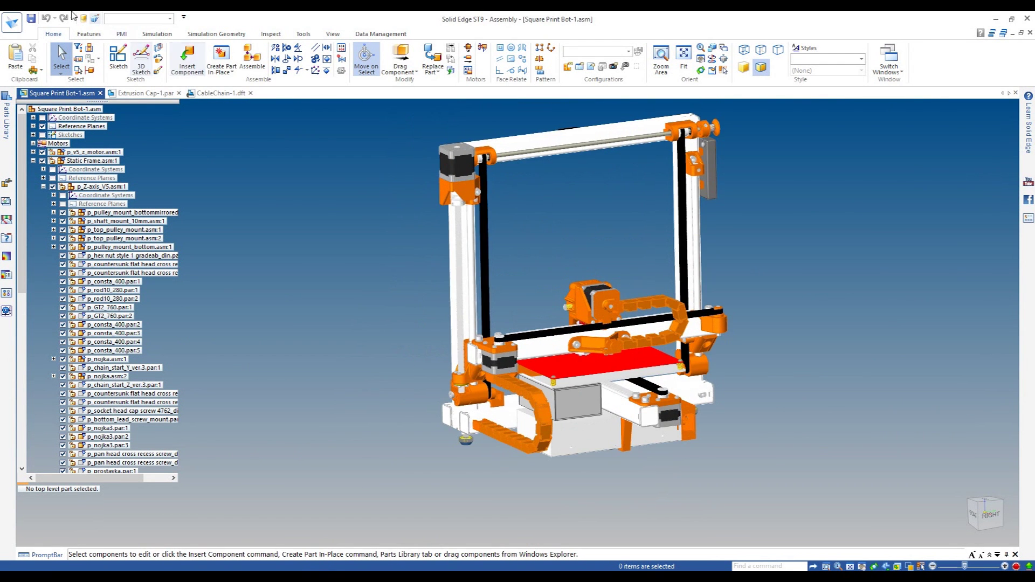
click(32, 18)
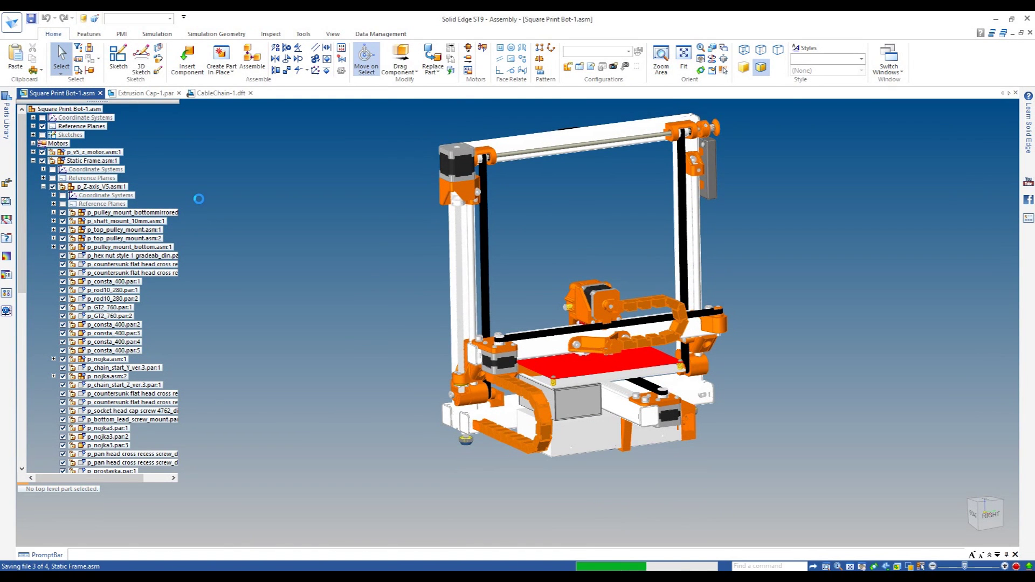
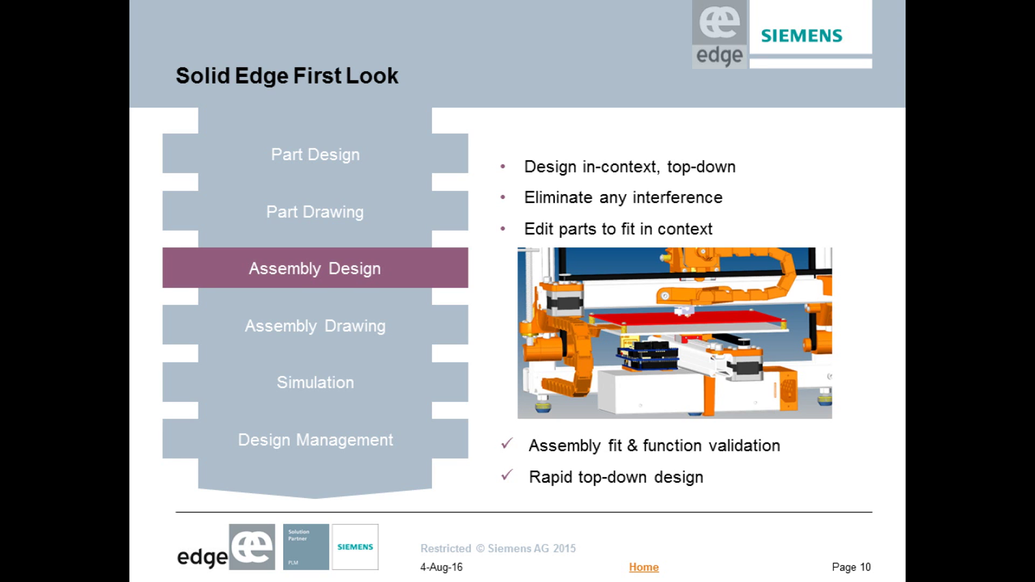
key(Right)
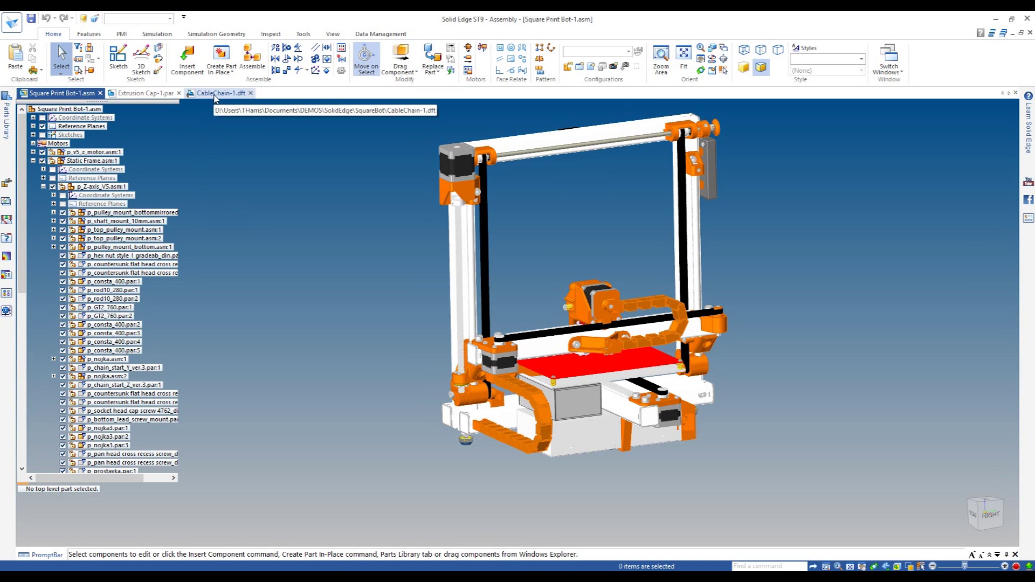
- Open the CableChain-1.dft drawing and acknowledge the notice about out-of-date drawing views
click(218, 93)
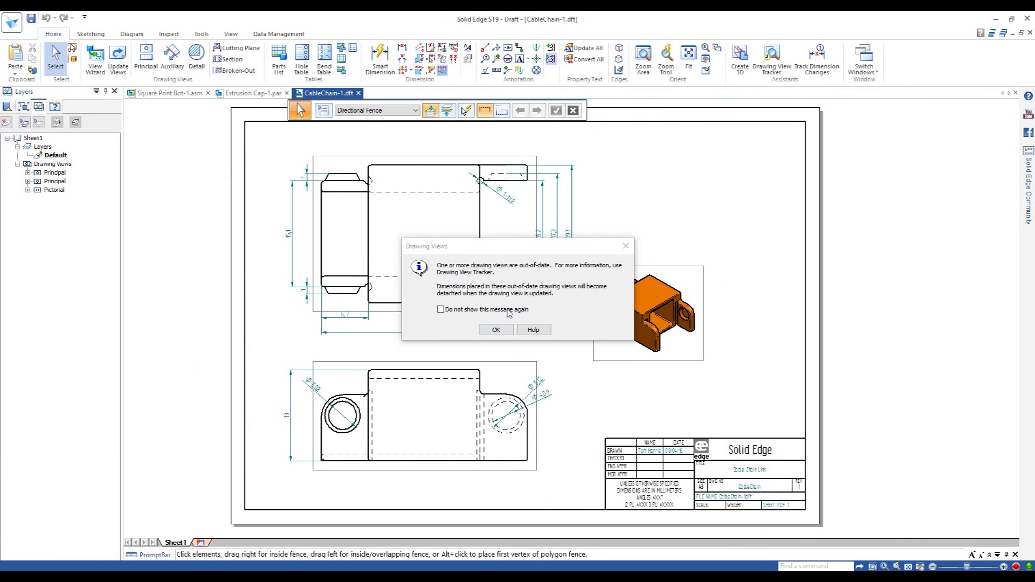
click(496, 330)
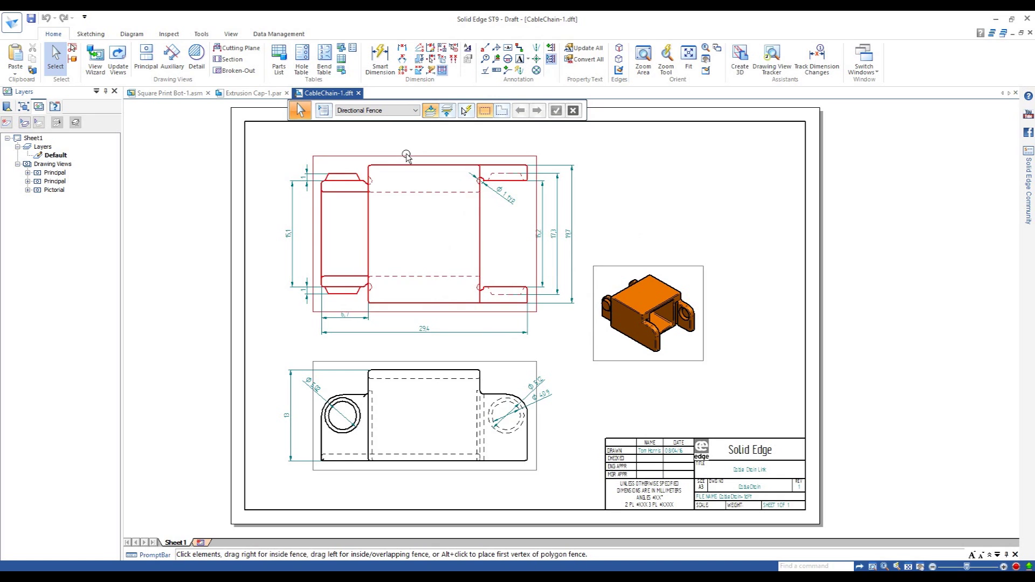
mouse_move(407, 157)
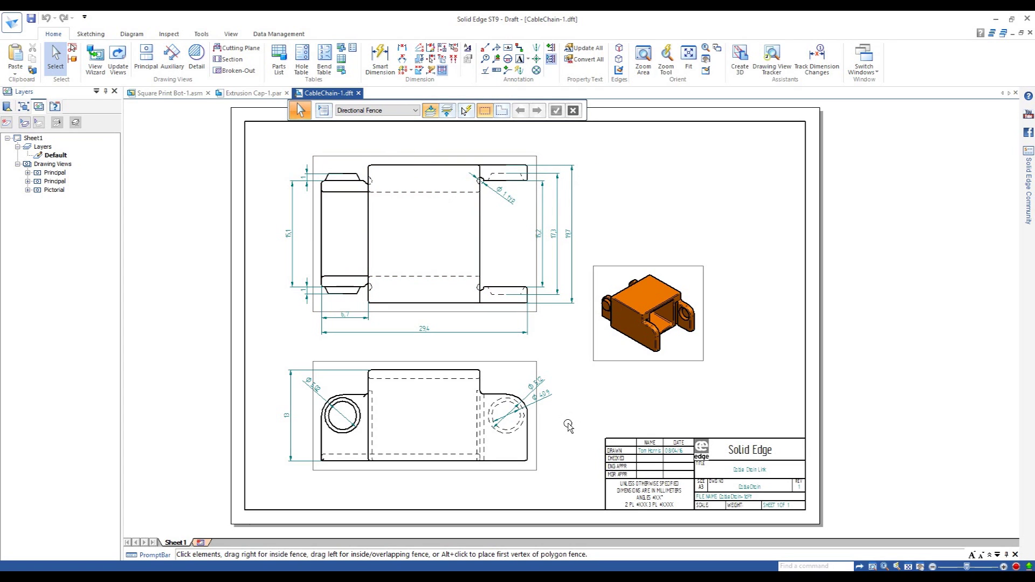
- Add a horizontal dimension above the lower view, spanning the central block between the intersection points of its two upper corners
click(378, 54)
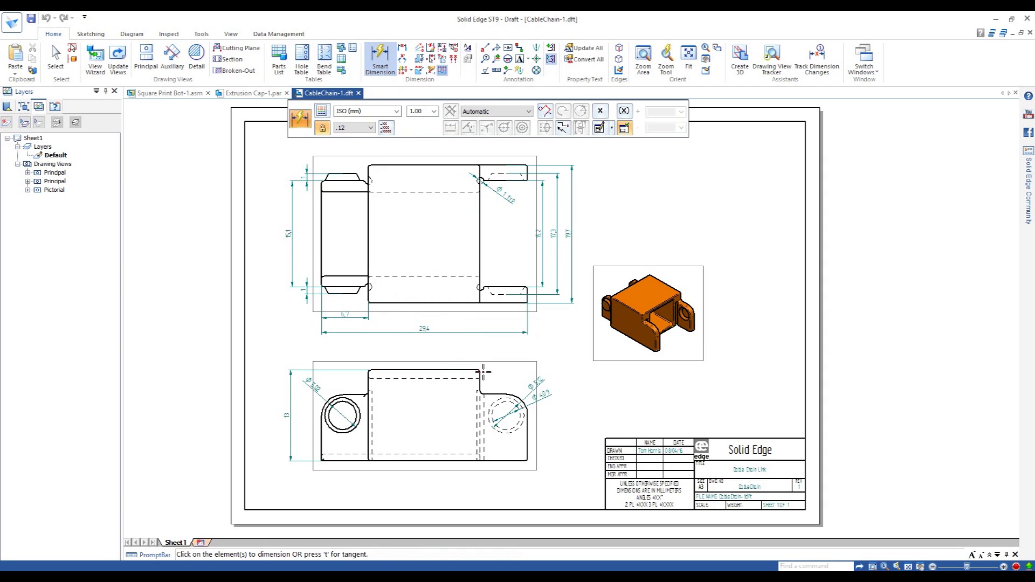
scroll(480, 371, up, 5)
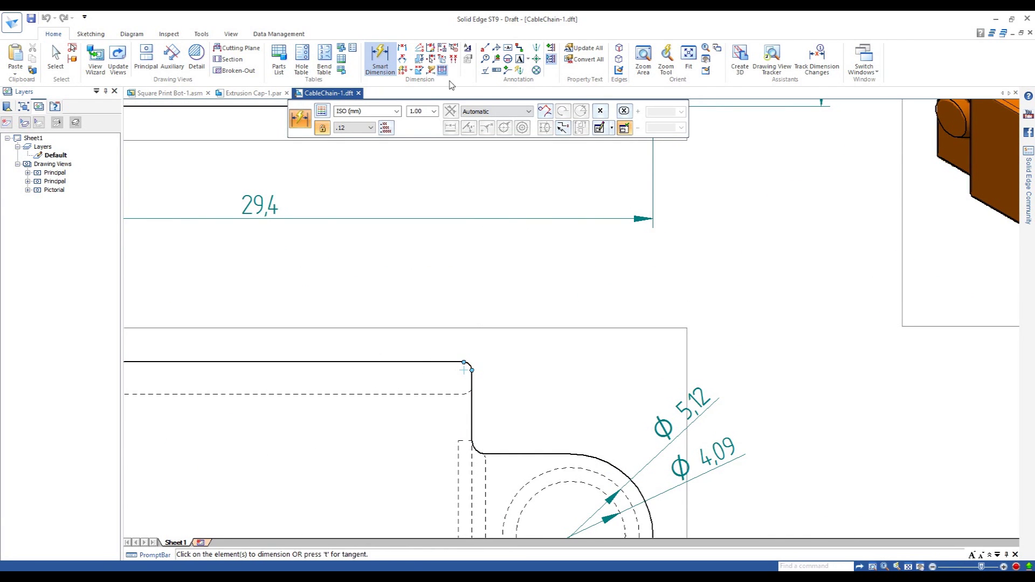
click(402, 48)
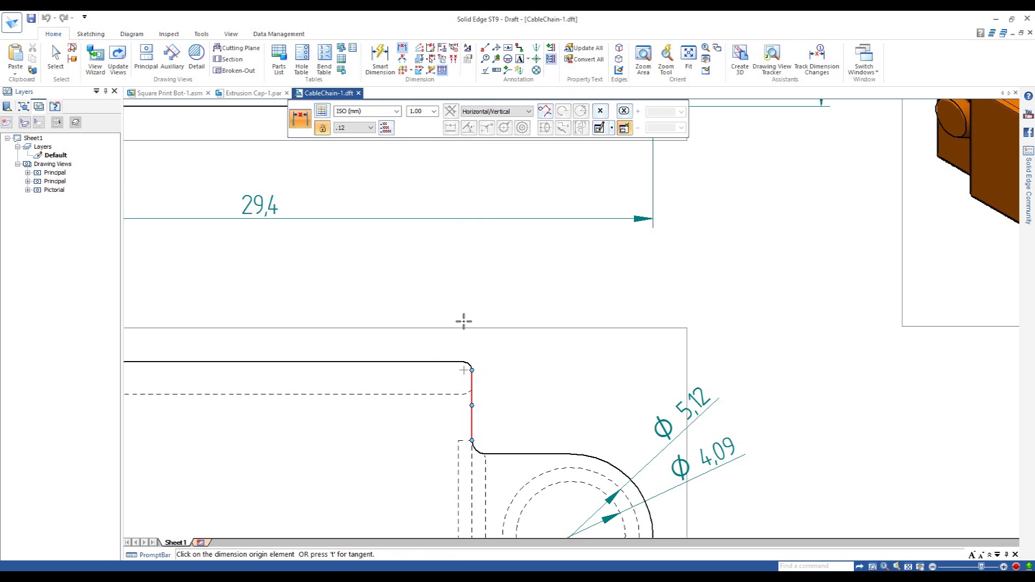
right_click(467, 364)
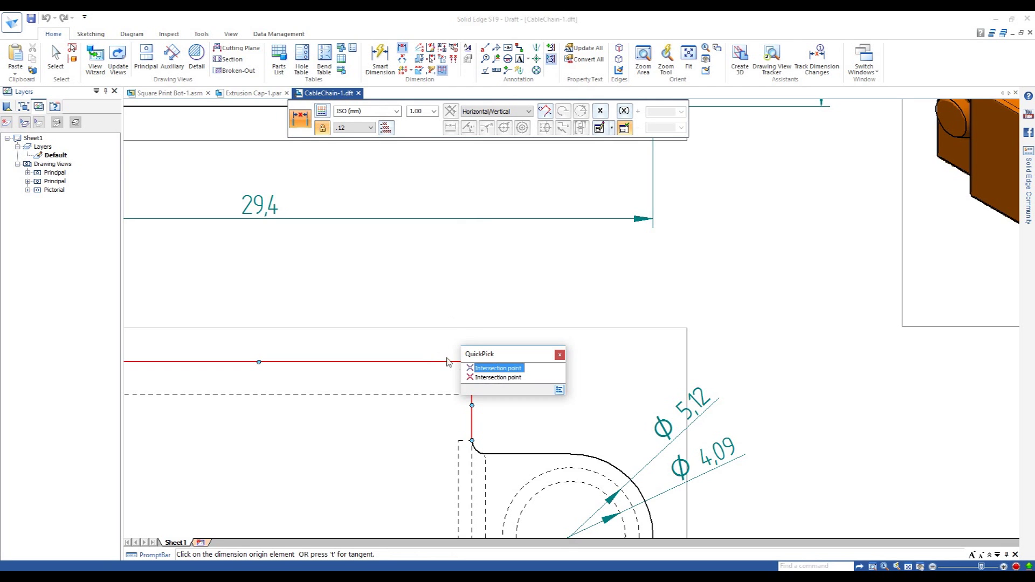
click(497, 369)
scroll(596, 388, down, 3)
scroll(407, 398, up, 3)
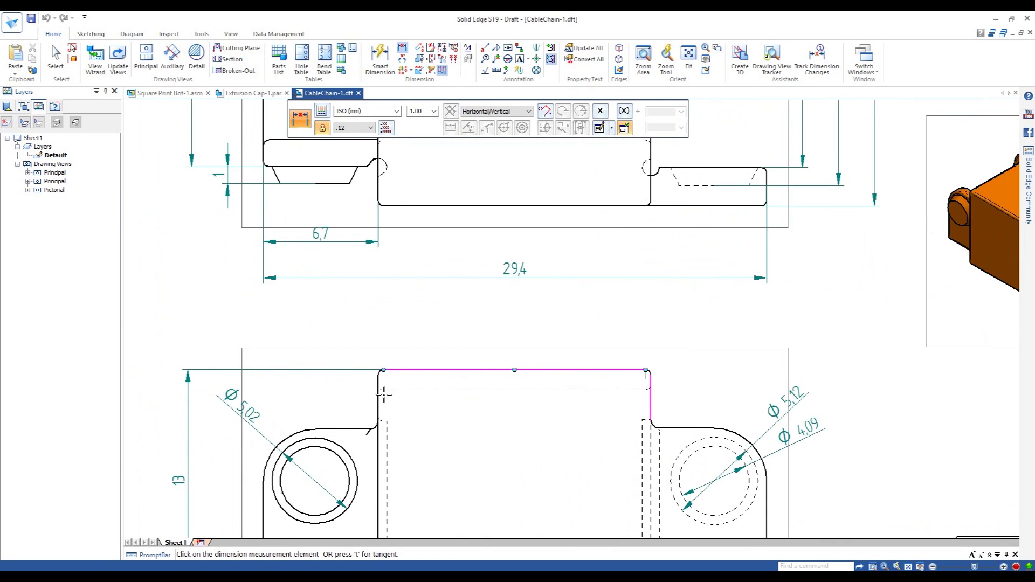
right_click(378, 389)
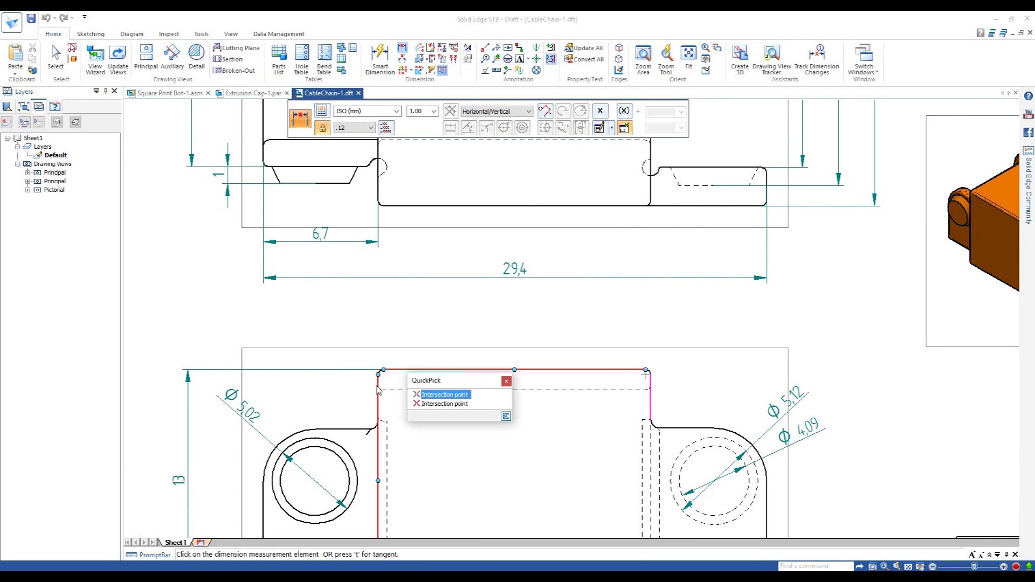
click(431, 396)
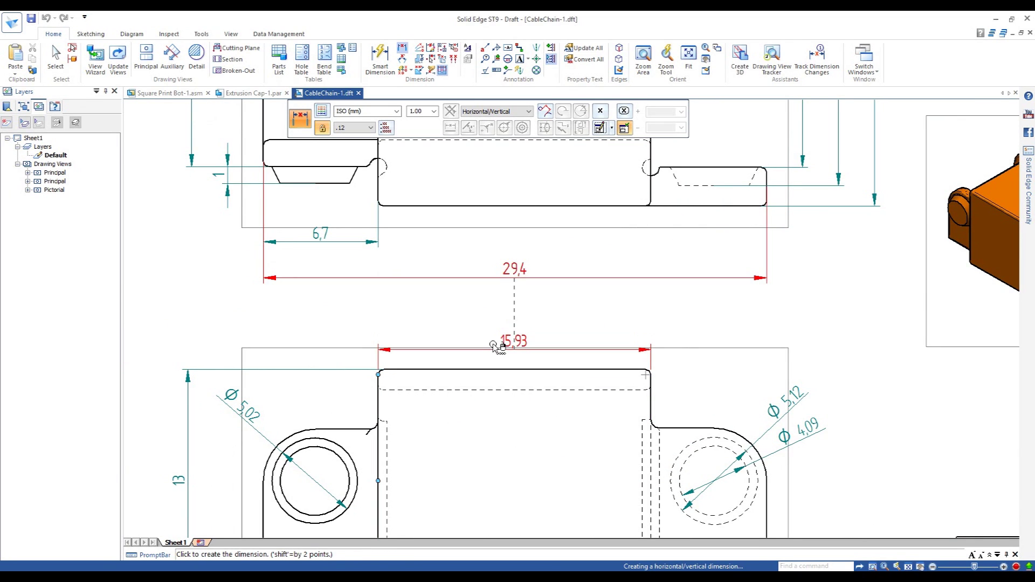
click(495, 346)
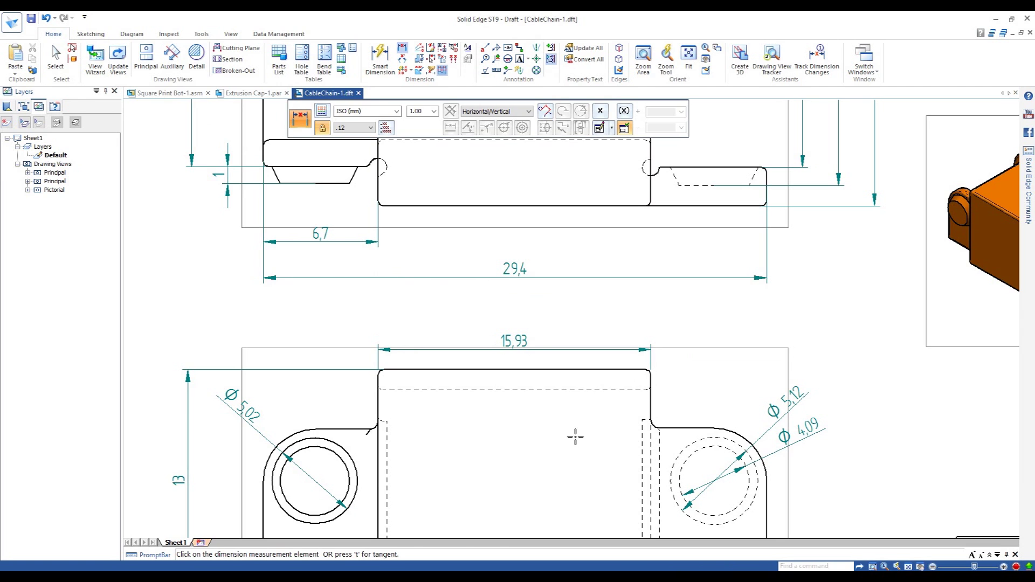
key(Escape)
- Update the out-of-date drawing views, saving all open documents in the process
scroll(573, 439, down, 3)
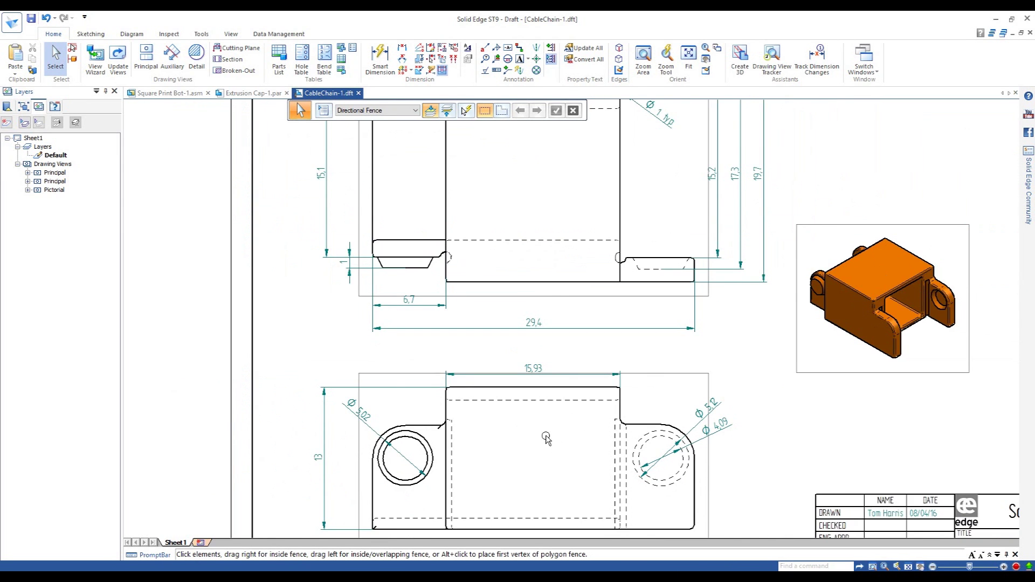
scroll(546, 439, down, 1)
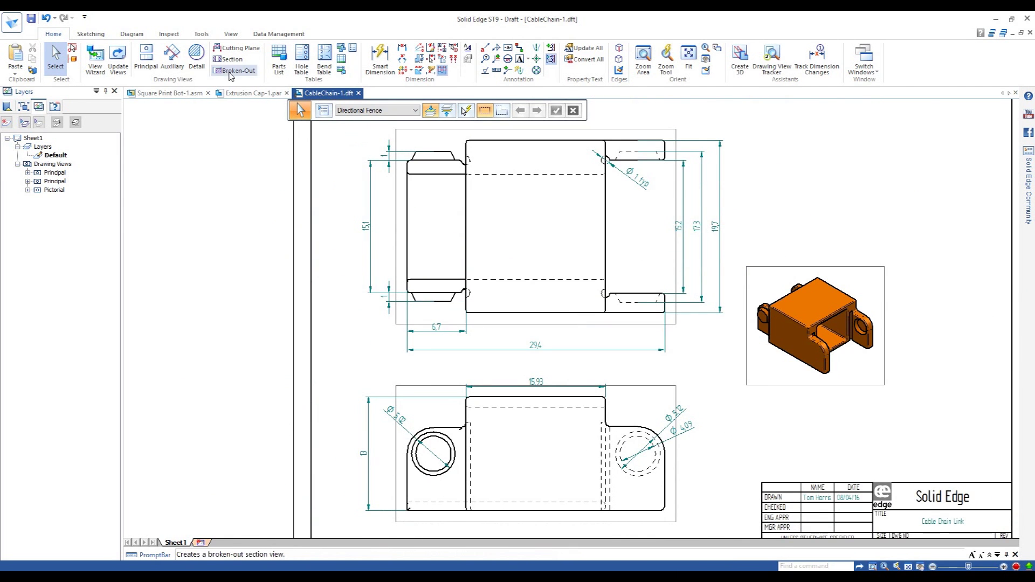
click(118, 58)
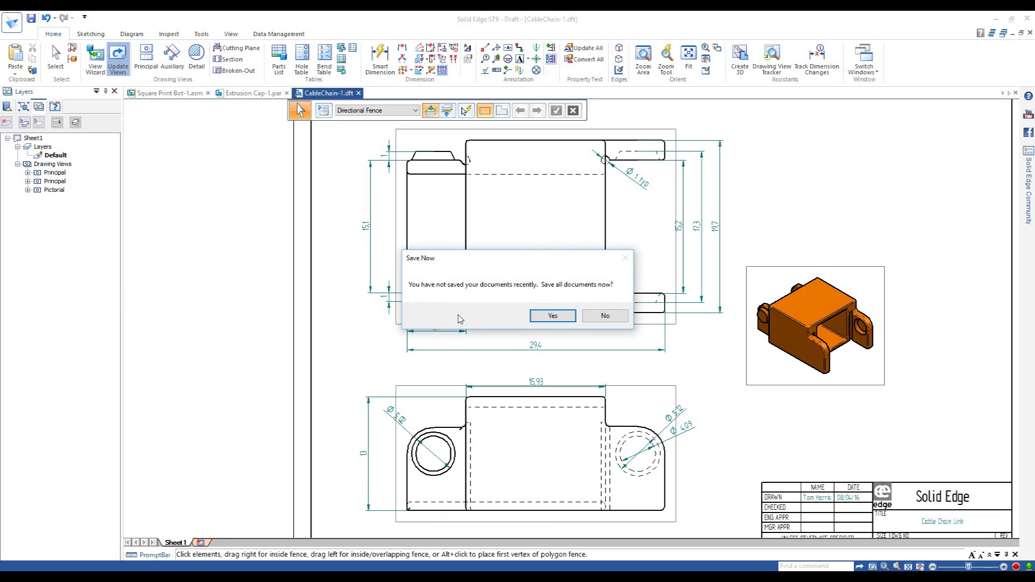
click(553, 316)
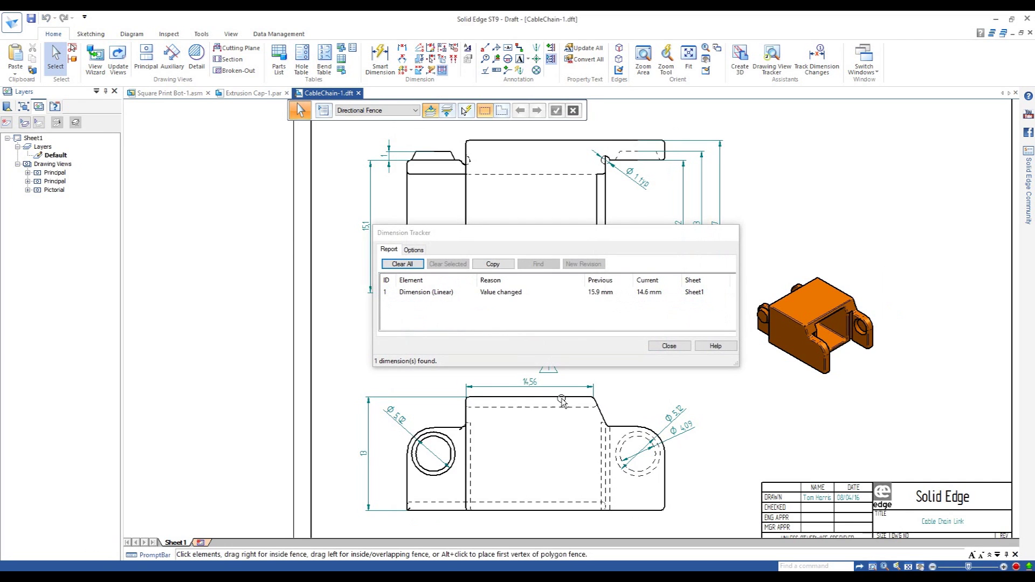
- Copy the changed linear dimension's entry from the Dimension Tracker report and close the report
drag(556, 242, 253, 250)
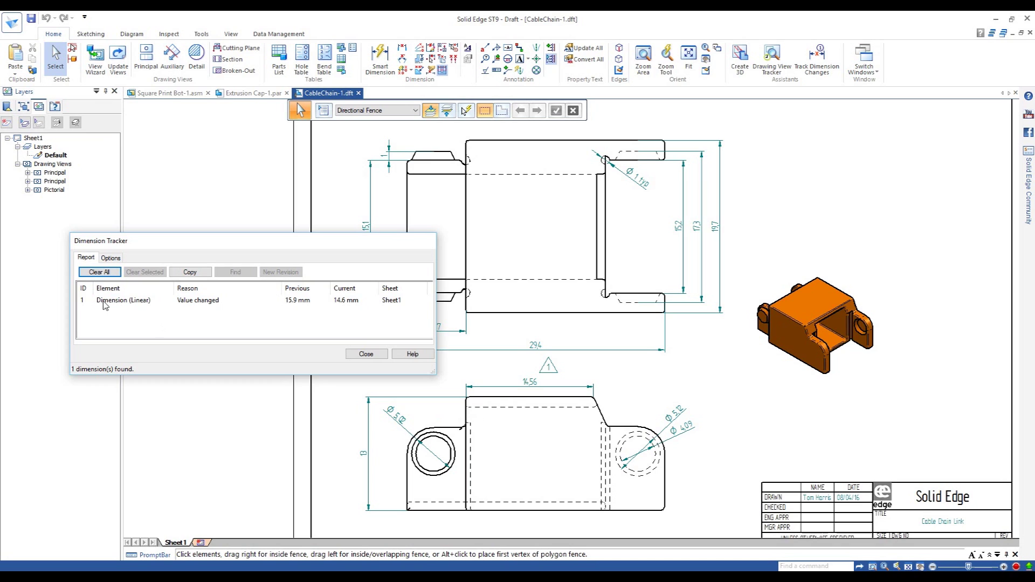
click(86, 300)
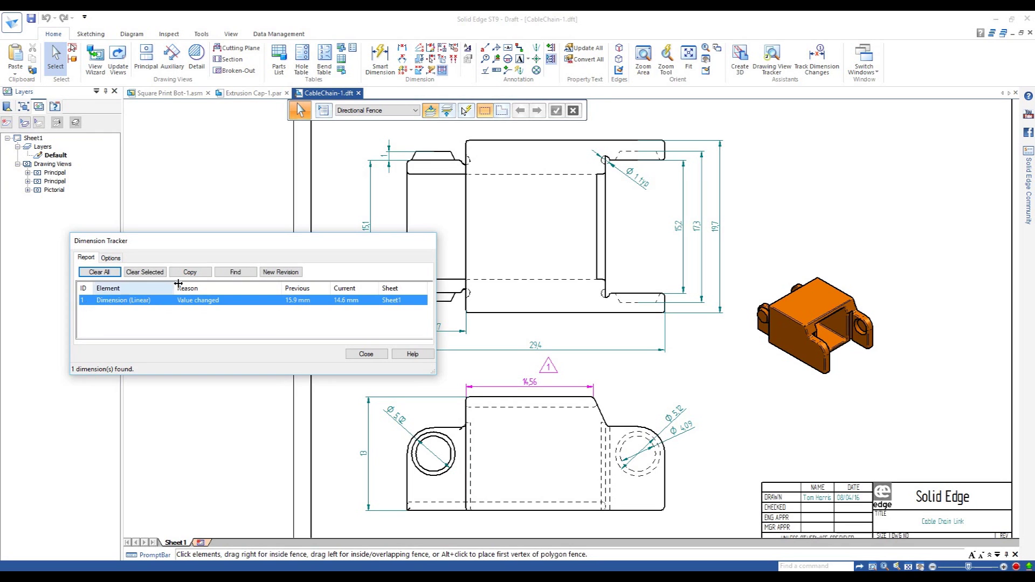
click(190, 272)
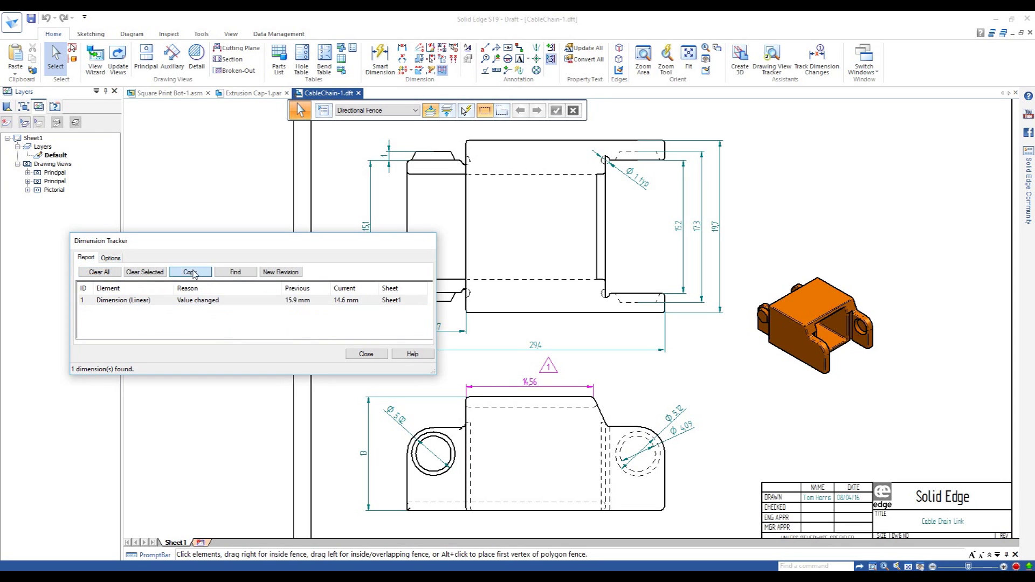
click(369, 354)
scroll(321, 461, down, 1)
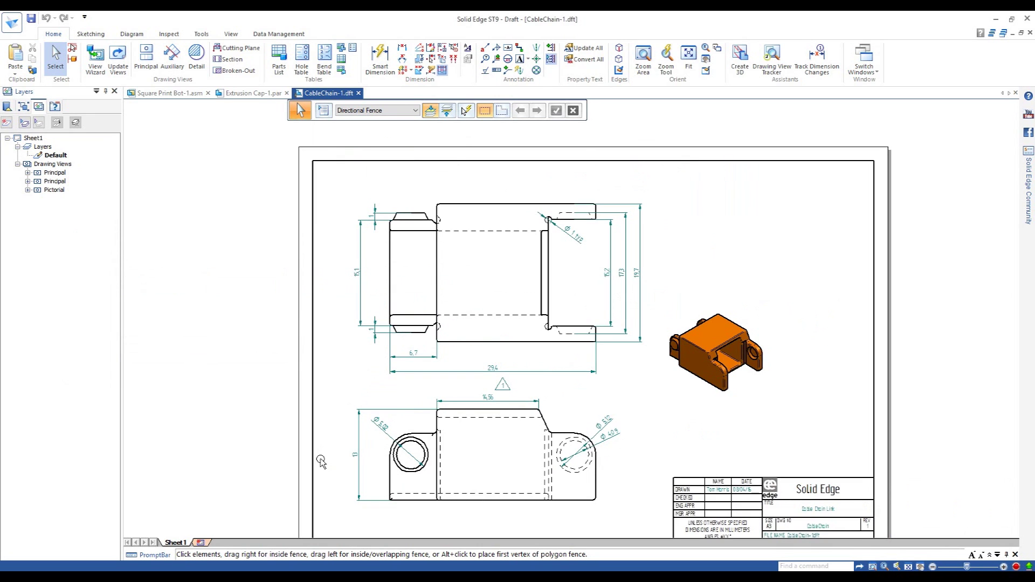
- Insert a revision table with the RevisionTable settings in the upper-right corner of the drawing sheet
click(341, 59)
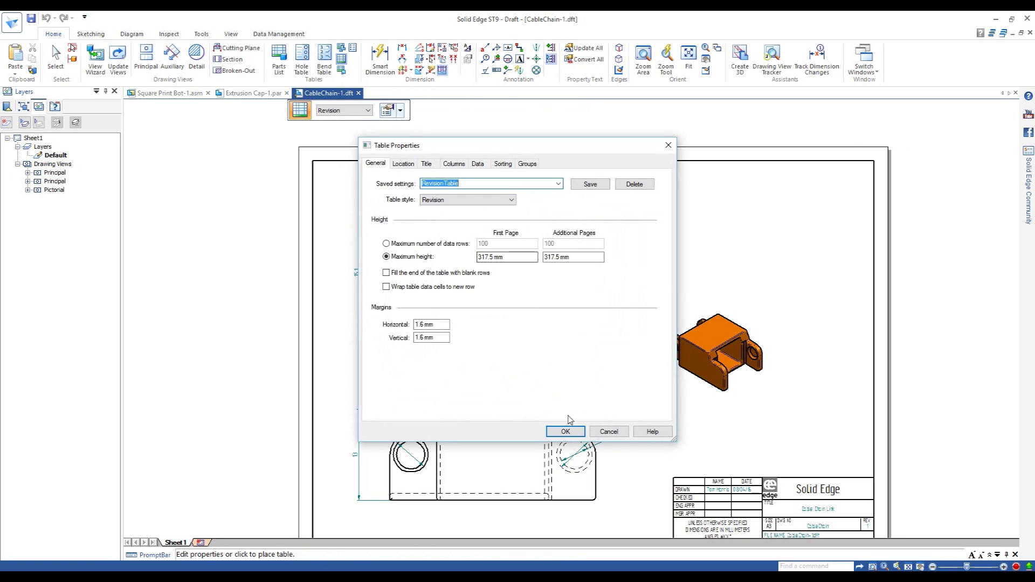
click(565, 431)
click(746, 205)
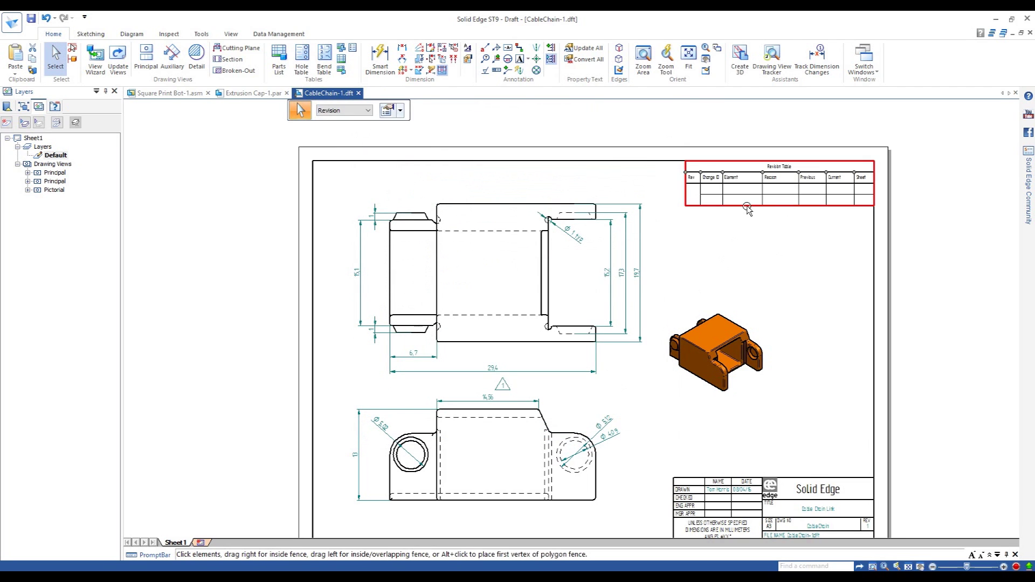
- Paste the copied tracker entry into the revision table's first empty row, spanning Change ID through Sheet
double_click(708, 191)
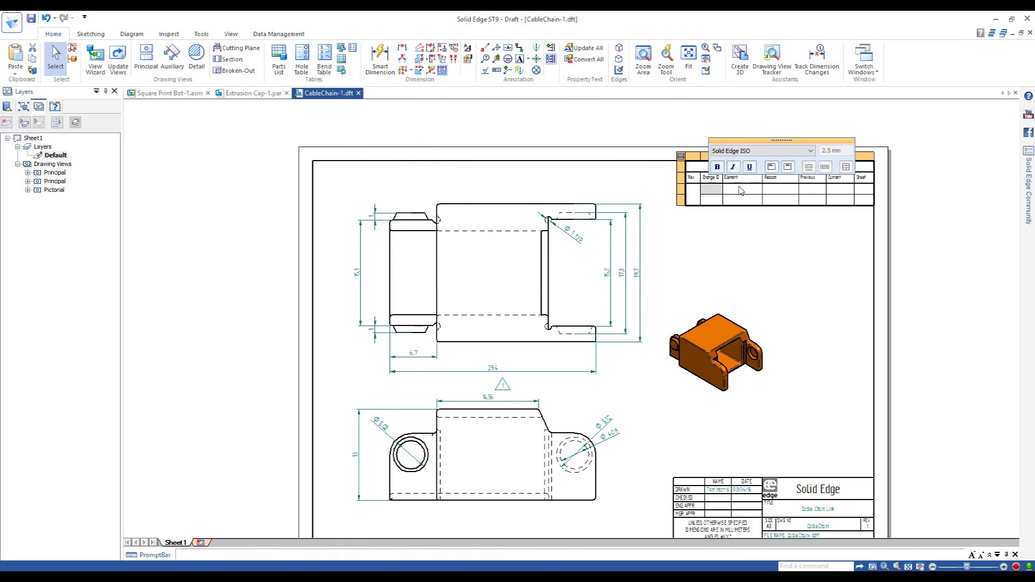
shift+click(865, 192)
key(ctrl+v)
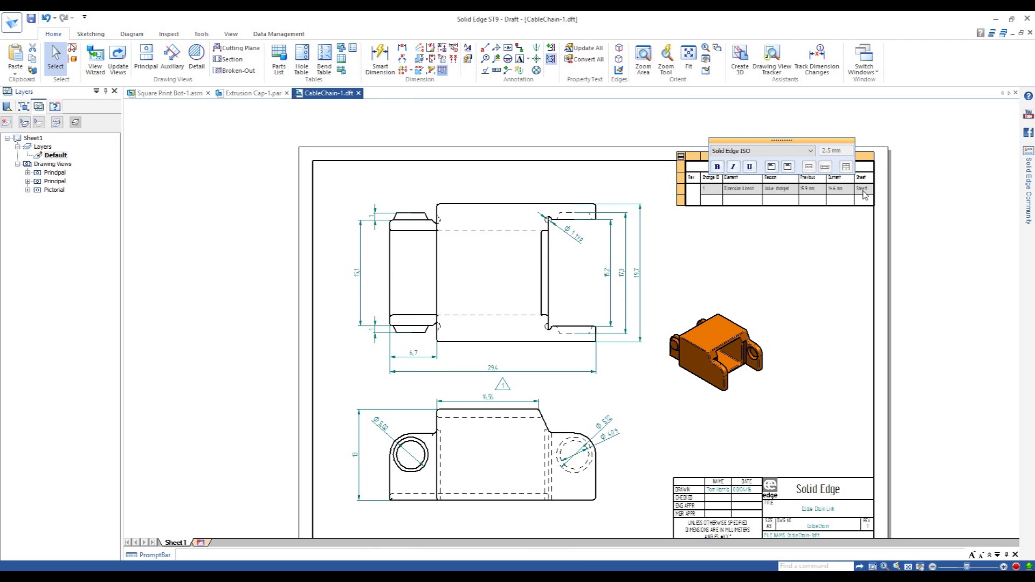
click(805, 231)
scroll(779, 200, up, 2)
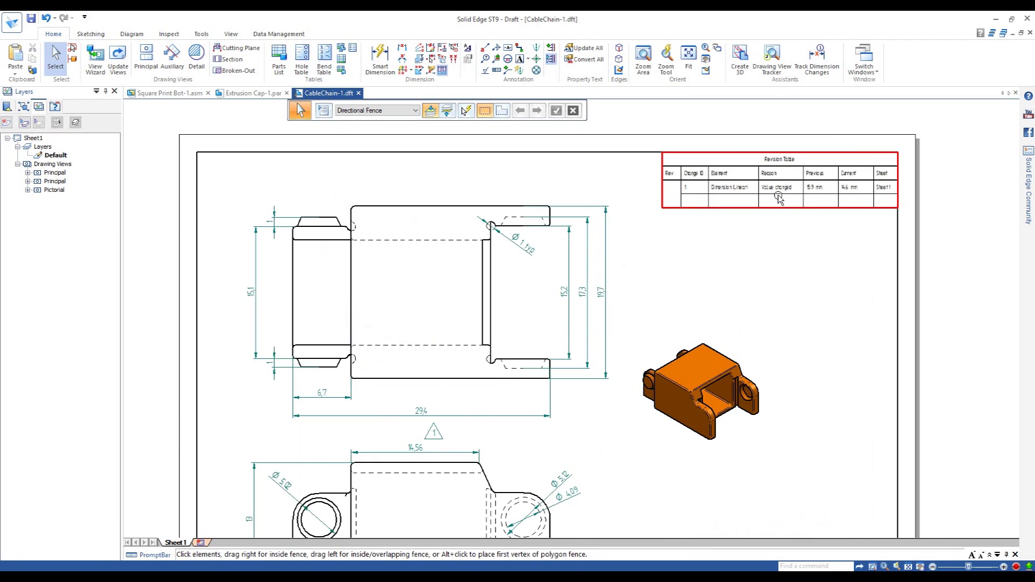
scroll(910, 186, down, 1)
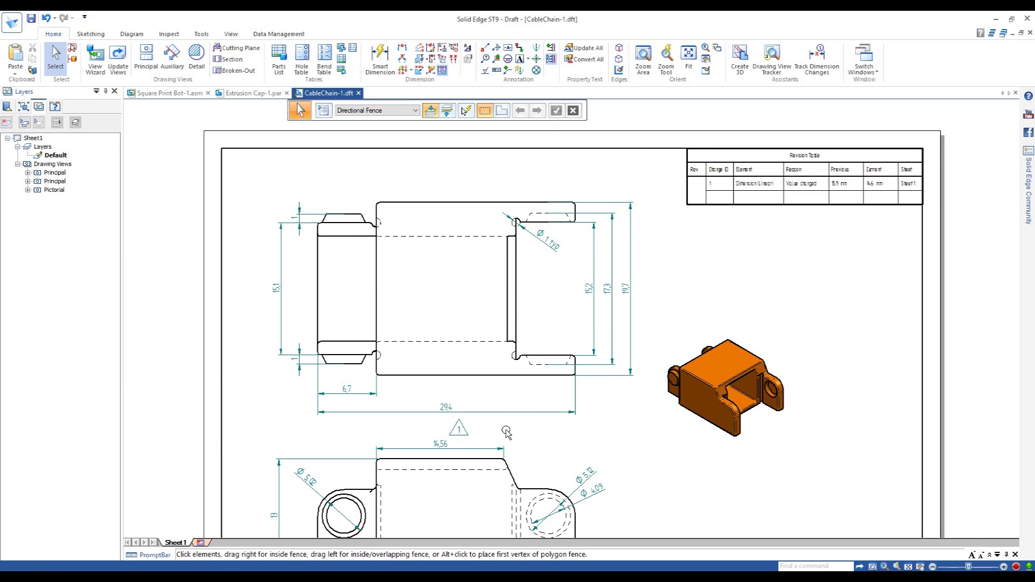
- Move the shaded pictorial view on Sheet1 up and to the right, clear of the dimensioned views
scroll(654, 190, down, 3)
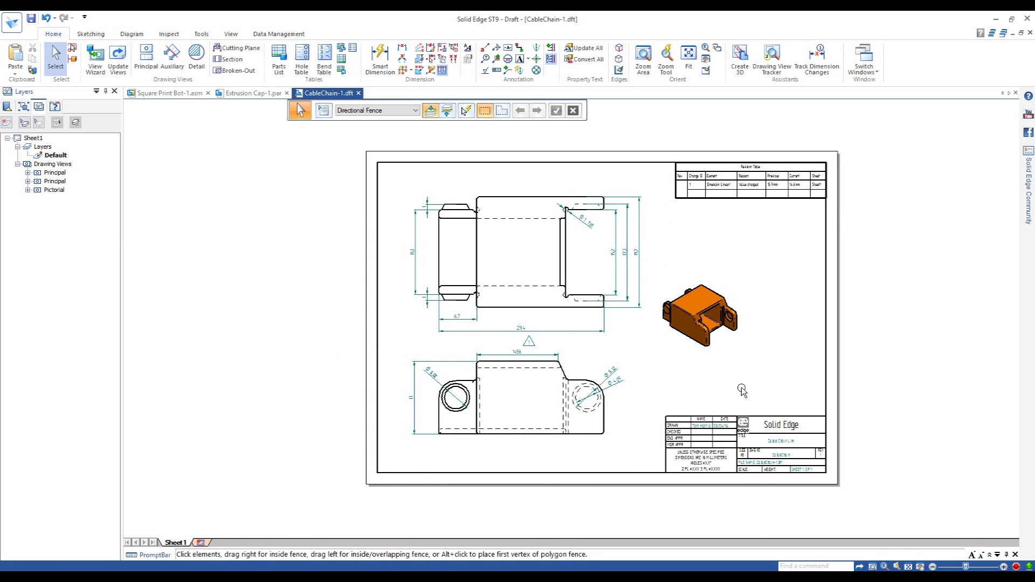
click(710, 342)
drag(709, 341, 741, 337)
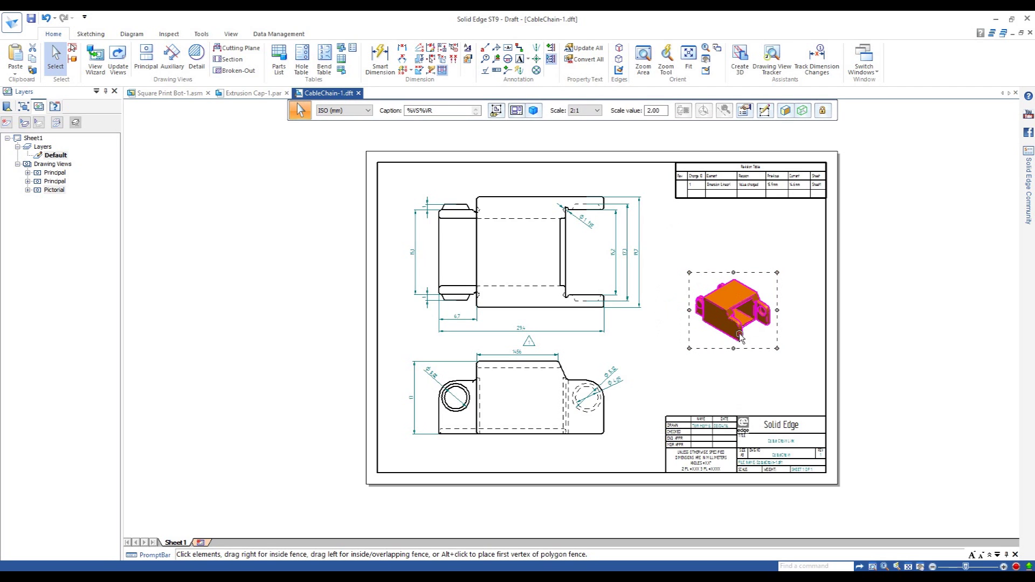
- Add a second sheet to the drawing and start a new drawing view of Enclosure-1.psm
click(201, 543)
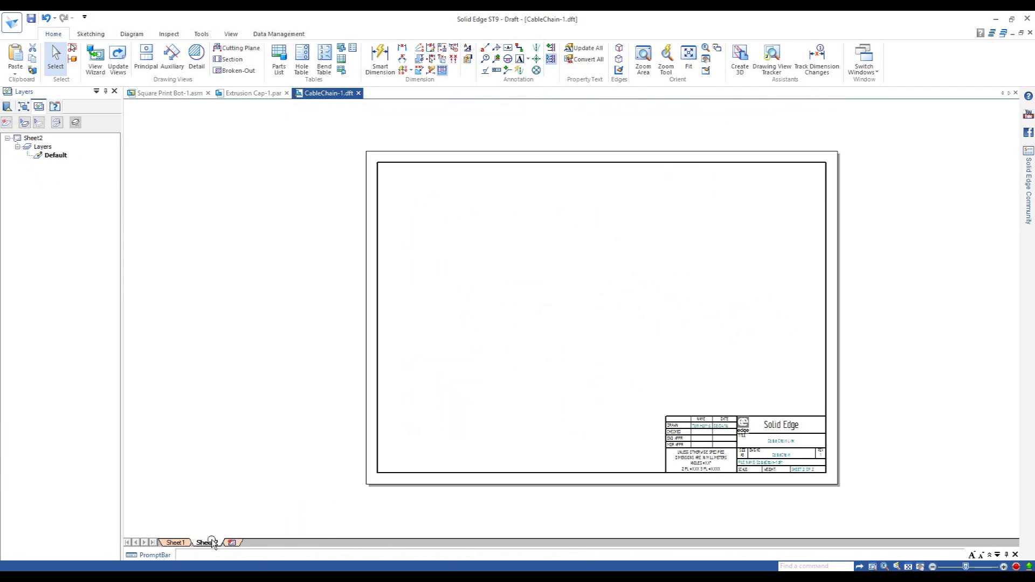
click(95, 58)
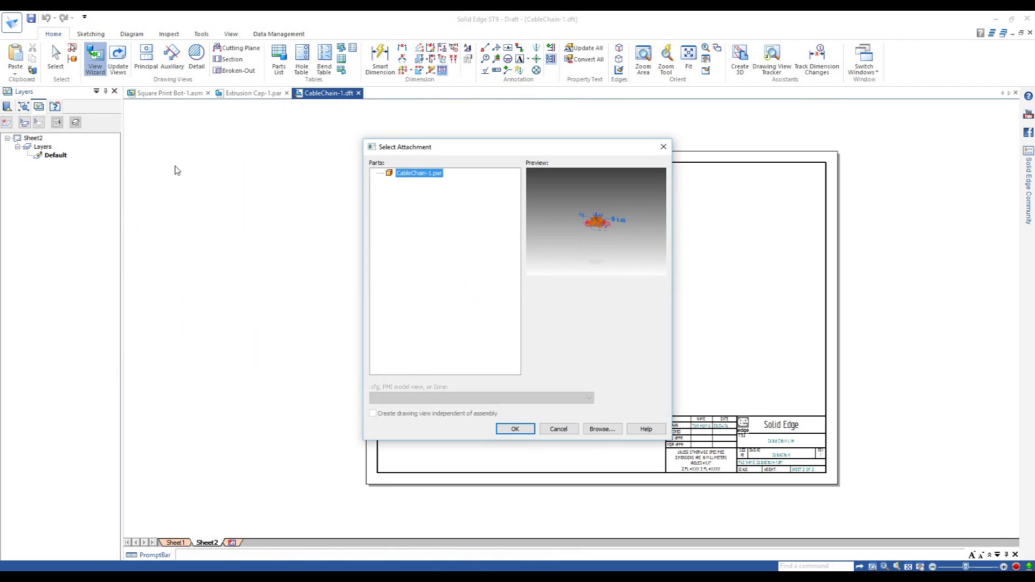
click(603, 429)
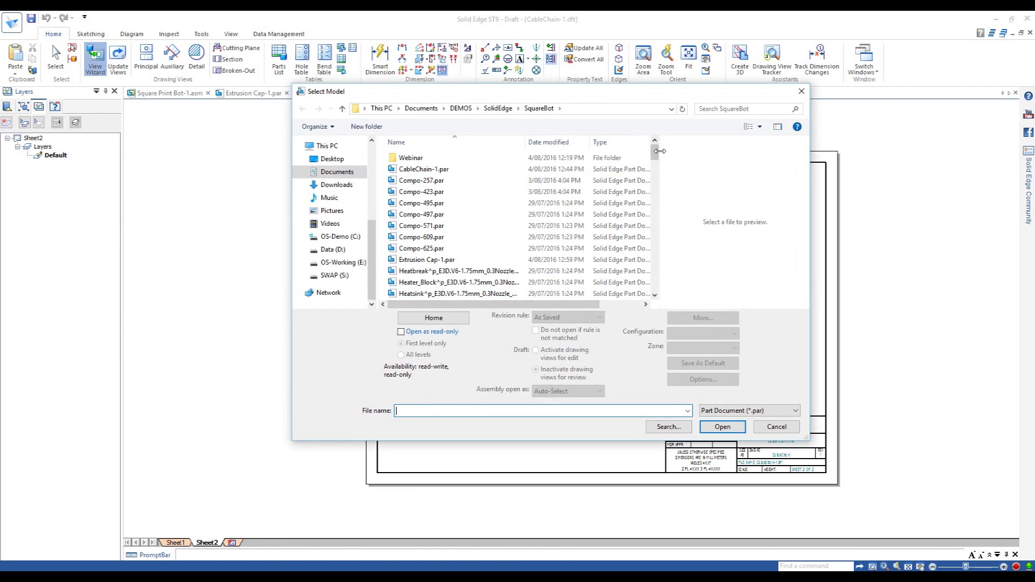
drag(656, 156, 656, 171)
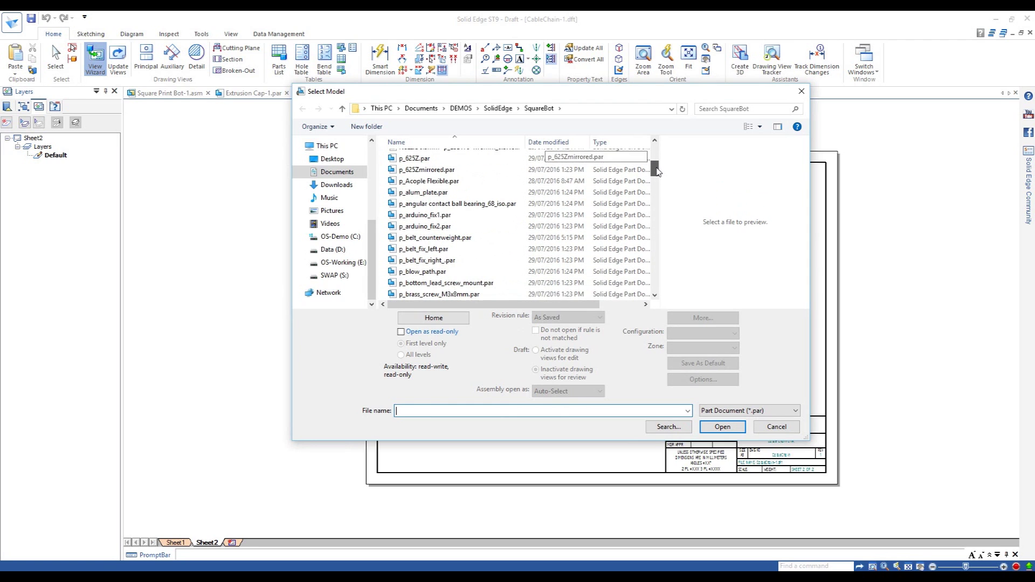
text(encl)
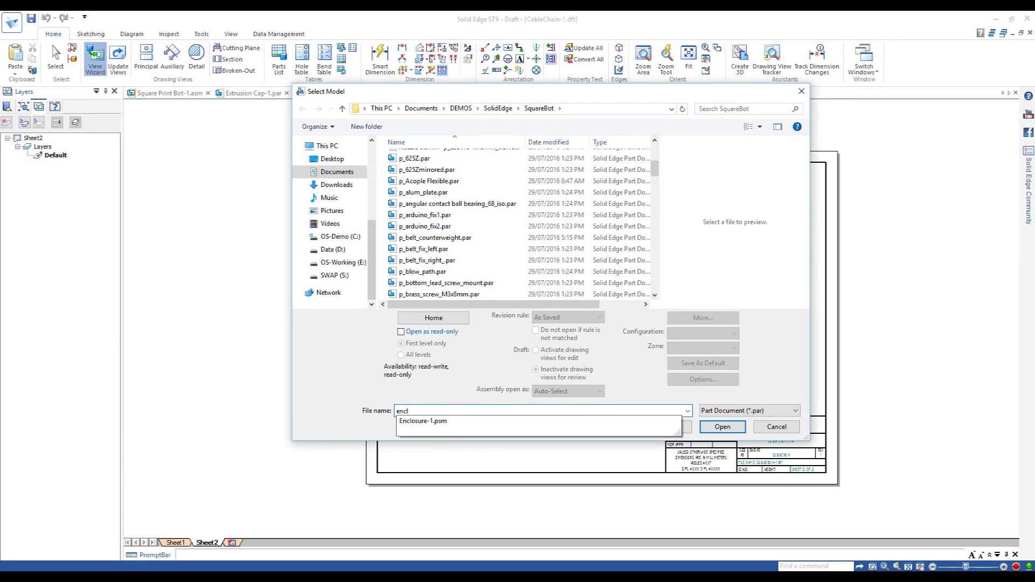
key(Down)
key(Return)
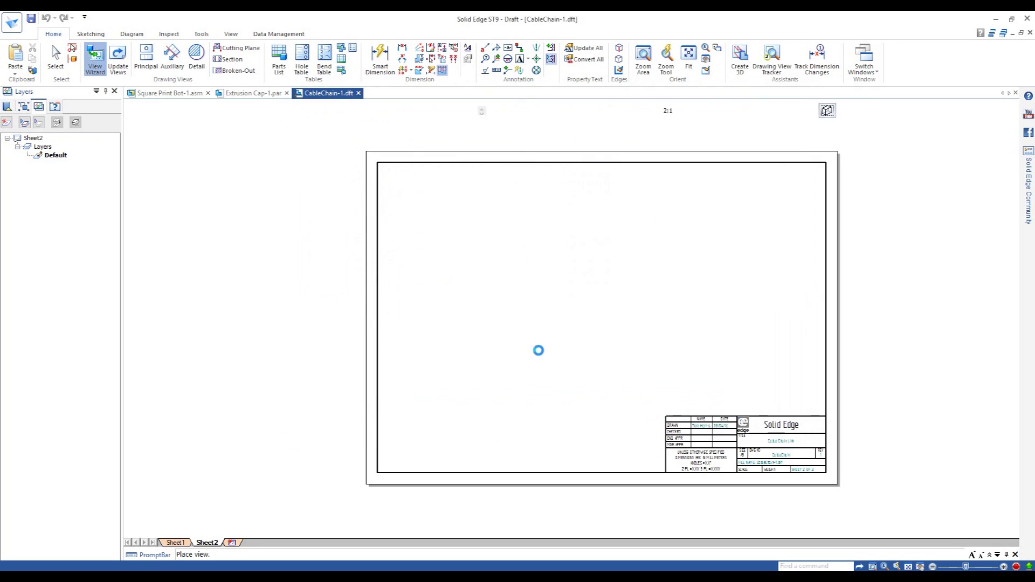
scroll(541, 350, down, 1)
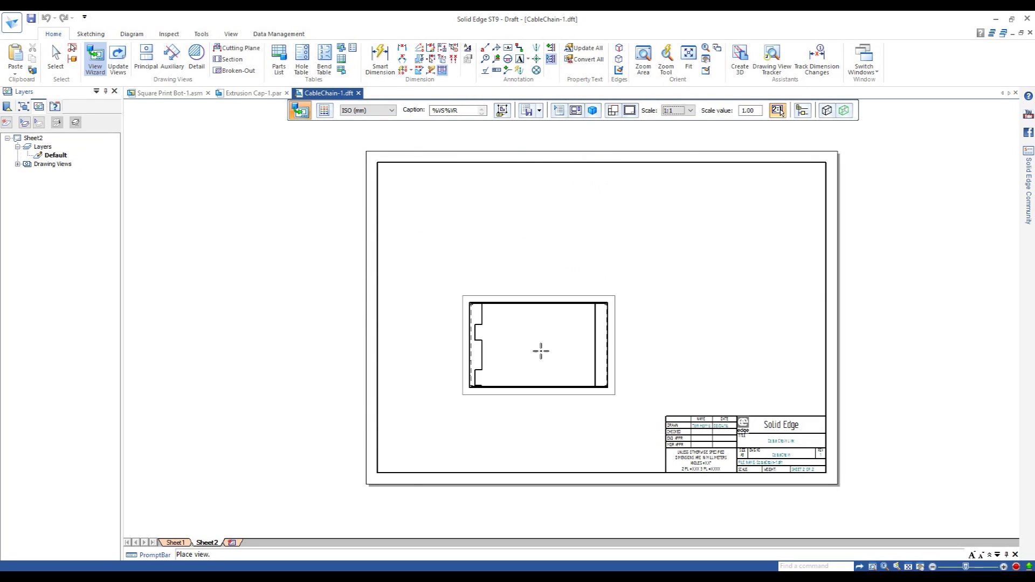
- Try using the predefined front orientation as the enclosure's primary view
click(576, 111)
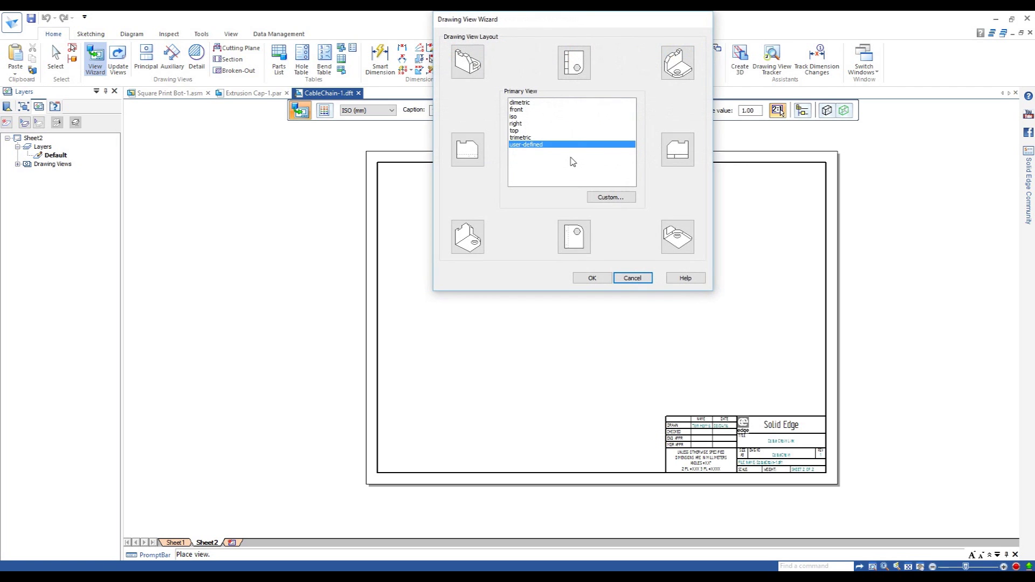
click(521, 111)
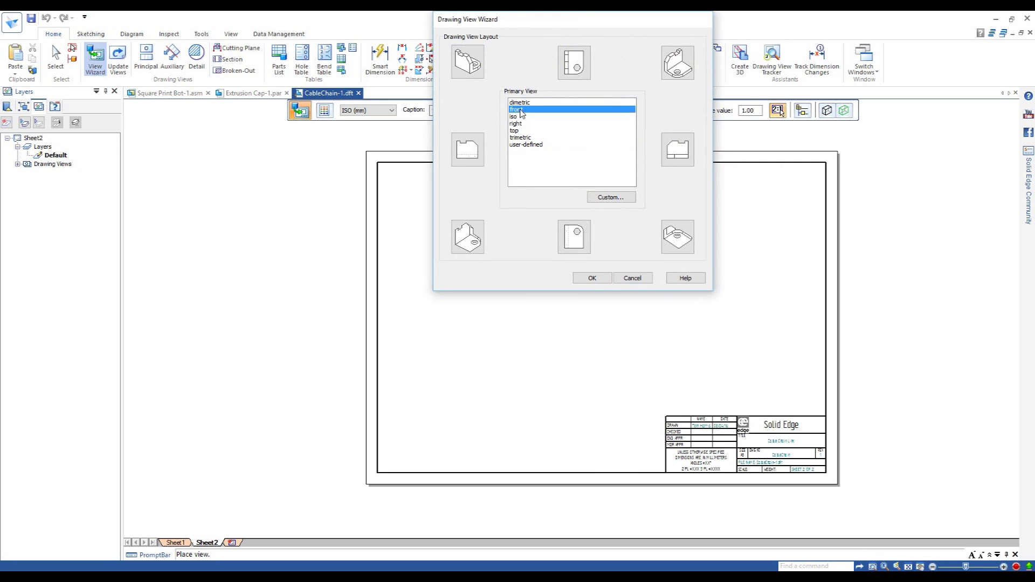
click(592, 278)
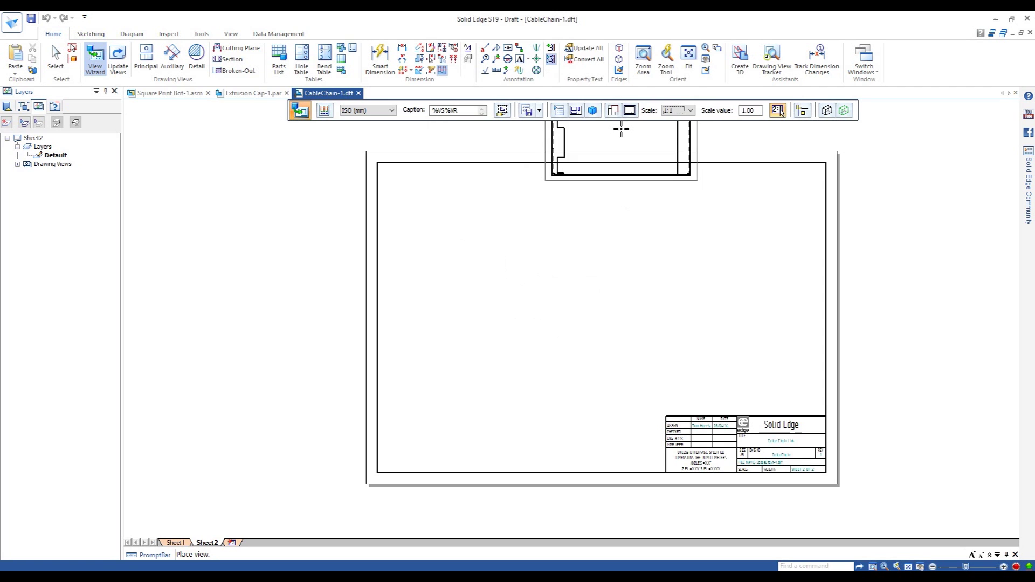
- Define a custom primary view for the enclosure, oriented to the model's top face
click(576, 110)
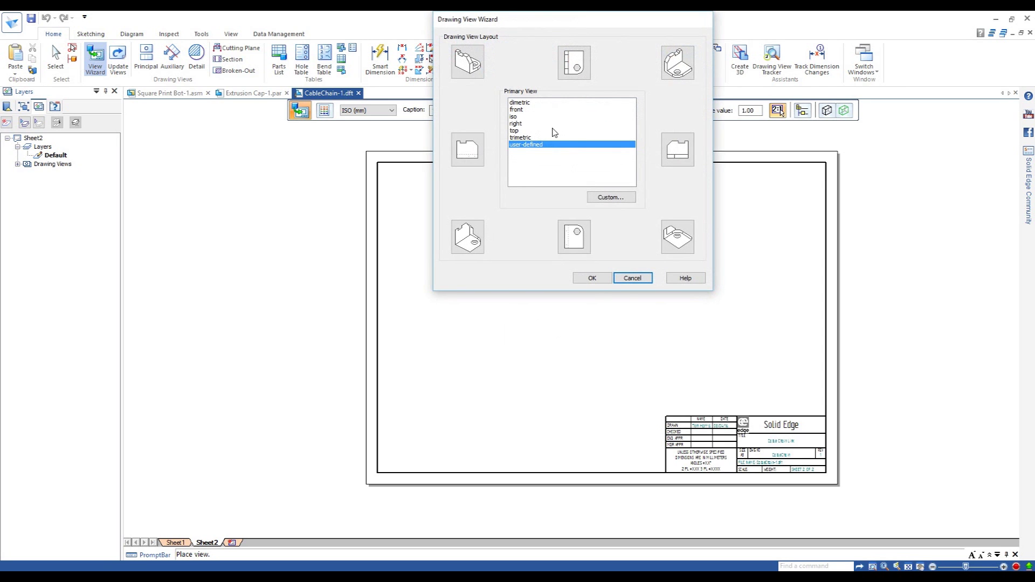
click(609, 196)
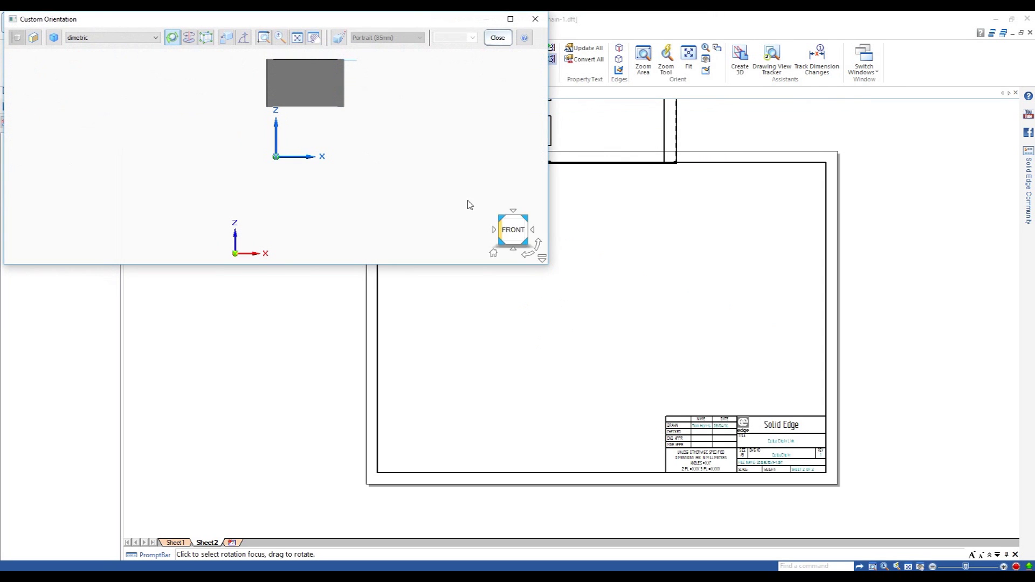
drag(448, 180, 429, 315)
click(523, 240)
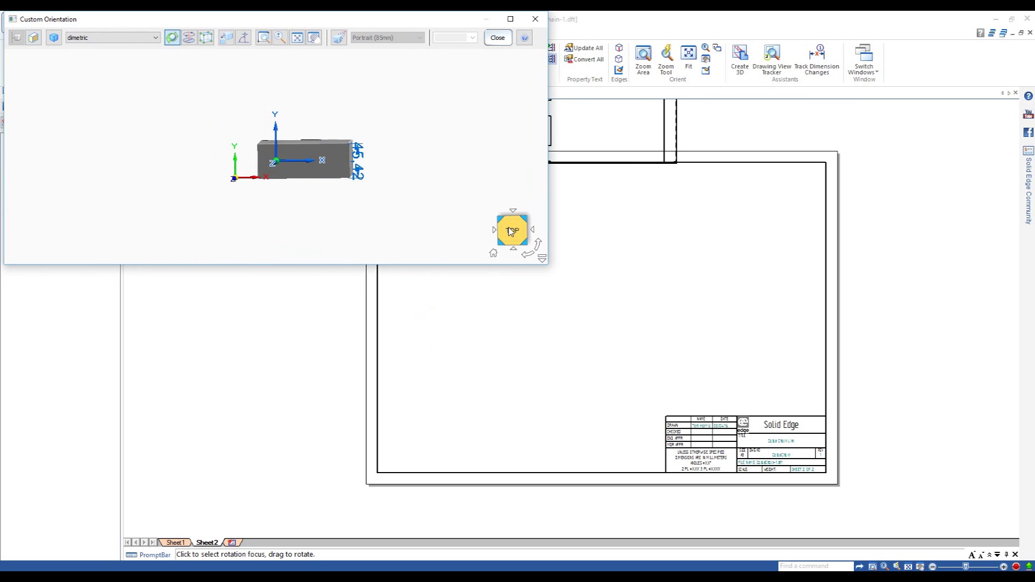
click(498, 37)
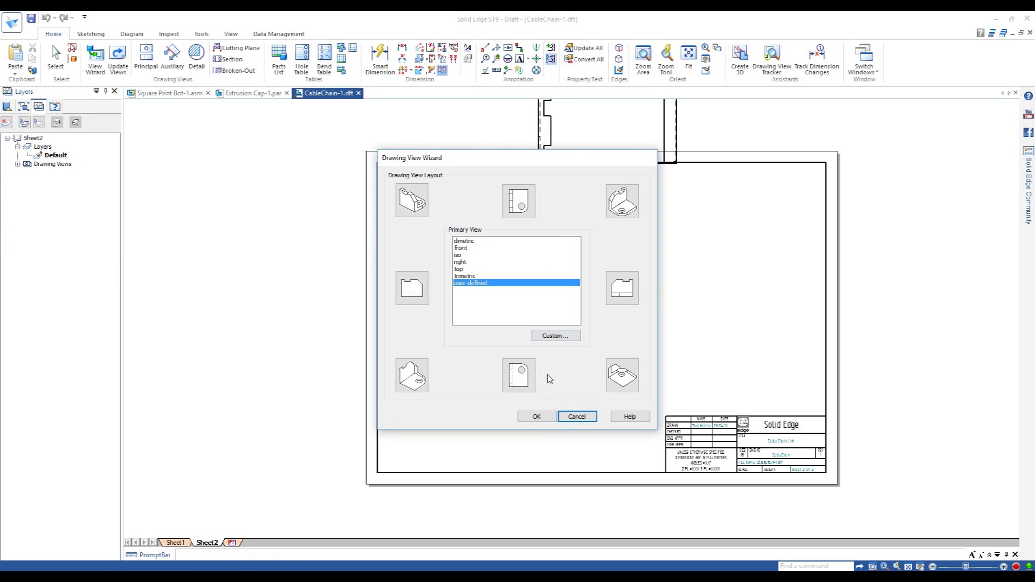
- Include the projected views above and beside the primary plus the isometric view, and place the layout at 1:1 on Sheet2
click(623, 297)
click(519, 202)
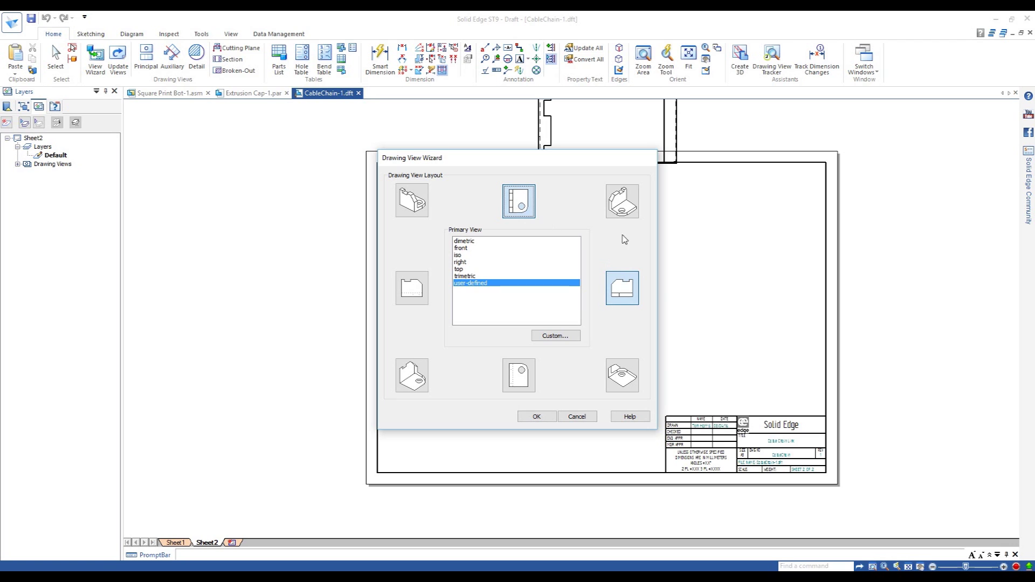
click(622, 202)
click(539, 415)
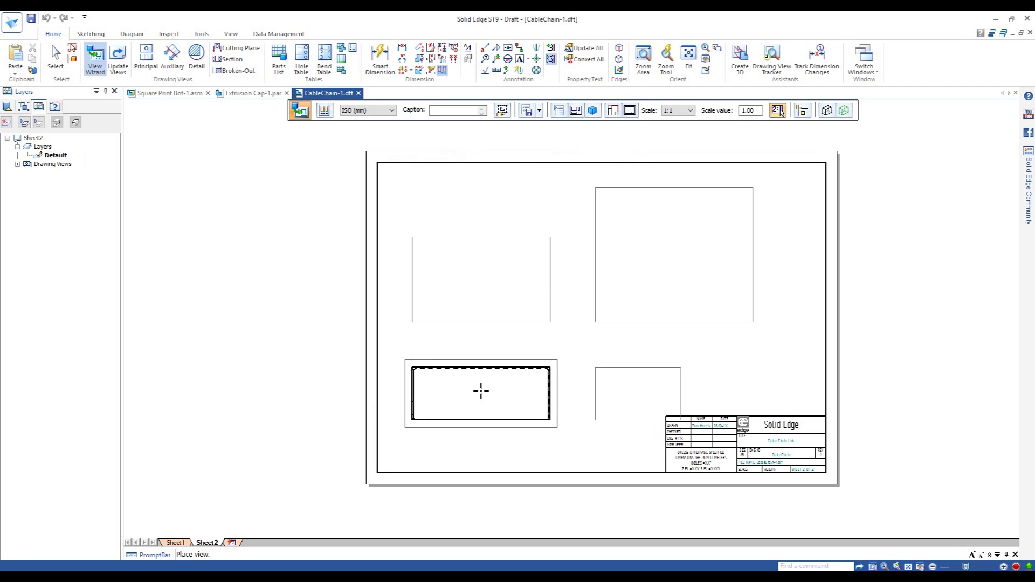
click(474, 389)
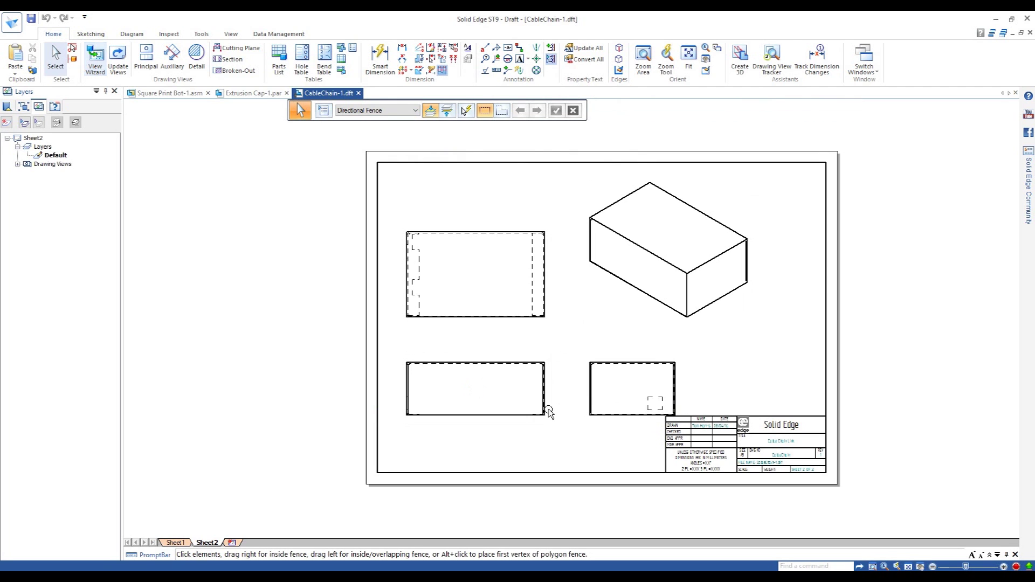
- Delete the enclosure's isometric view and move the side view closer to the primary view
click(647, 300)
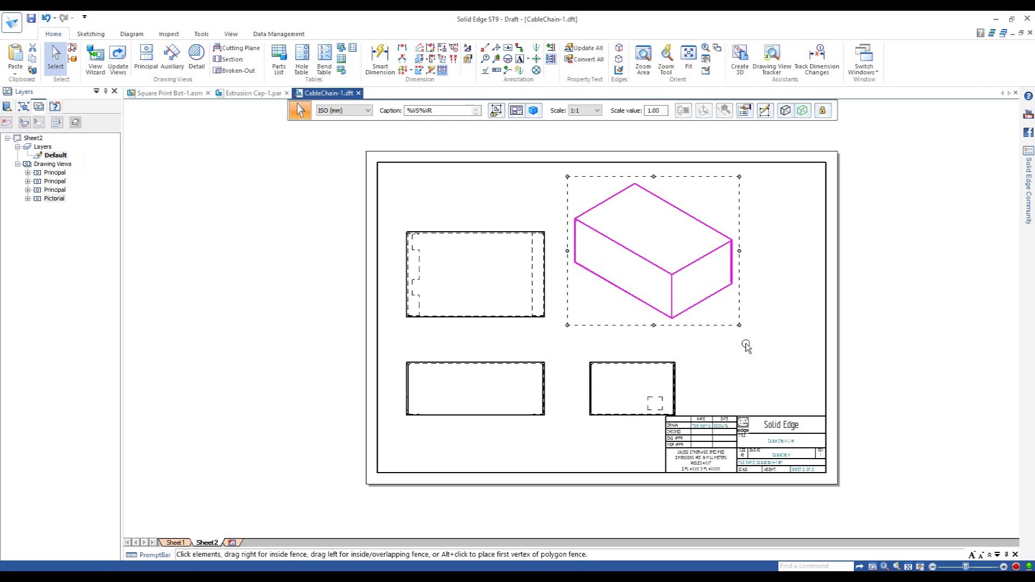
key(Delete)
click(601, 363)
drag(590, 362, 563, 372)
- Open the Enclosure-1 model from its primary drawing view
scroll(449, 397, up, 2)
double_click(529, 345)
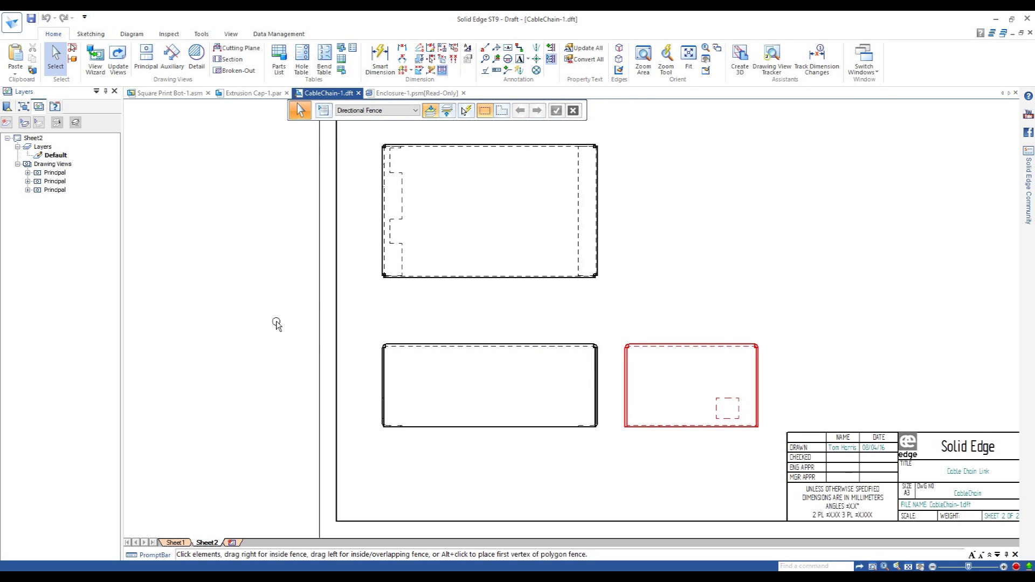
- Place a flat pattern view of Enclosure-1.psm at 1:2 scale in the empty area to the right of the upper view
scroll(278, 326, down, 1)
click(94, 59)
click(415, 182)
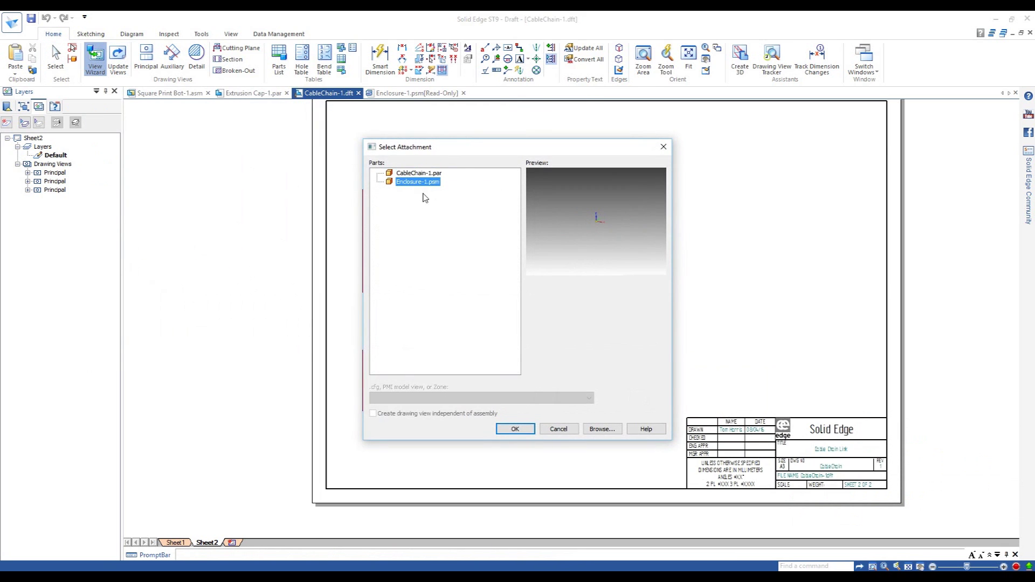
click(514, 429)
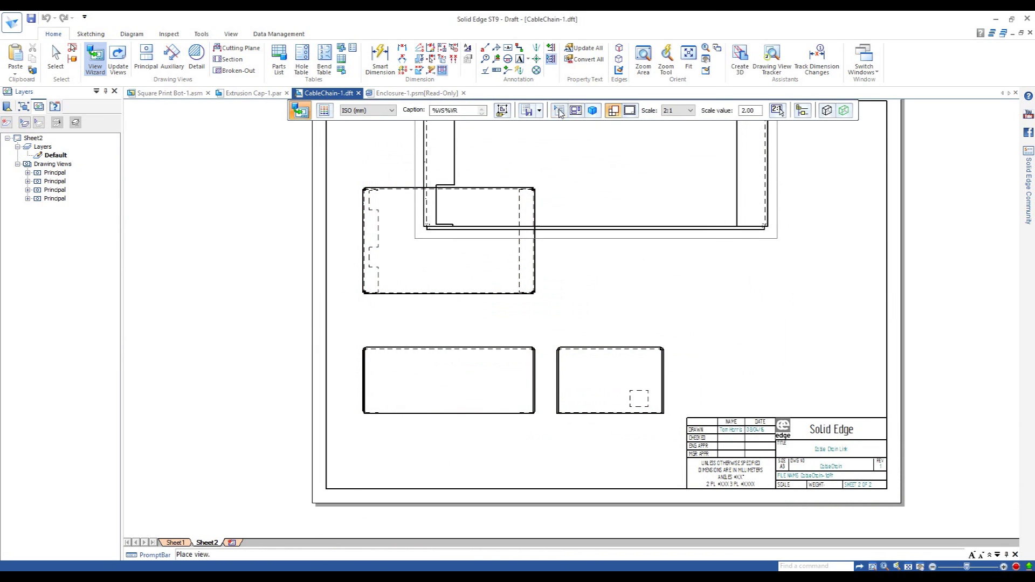
click(556, 110)
click(464, 75)
click(594, 278)
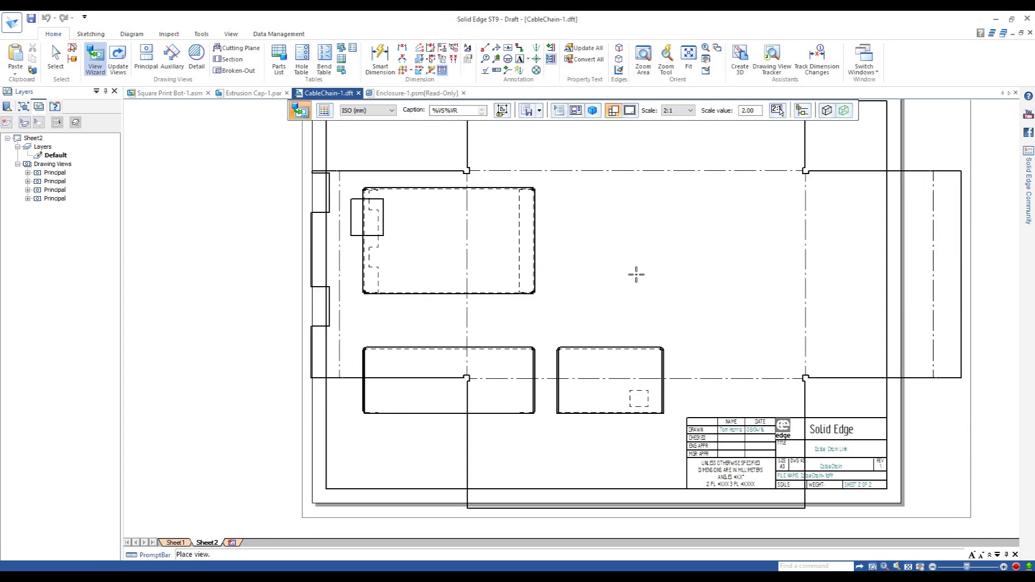
click(682, 248)
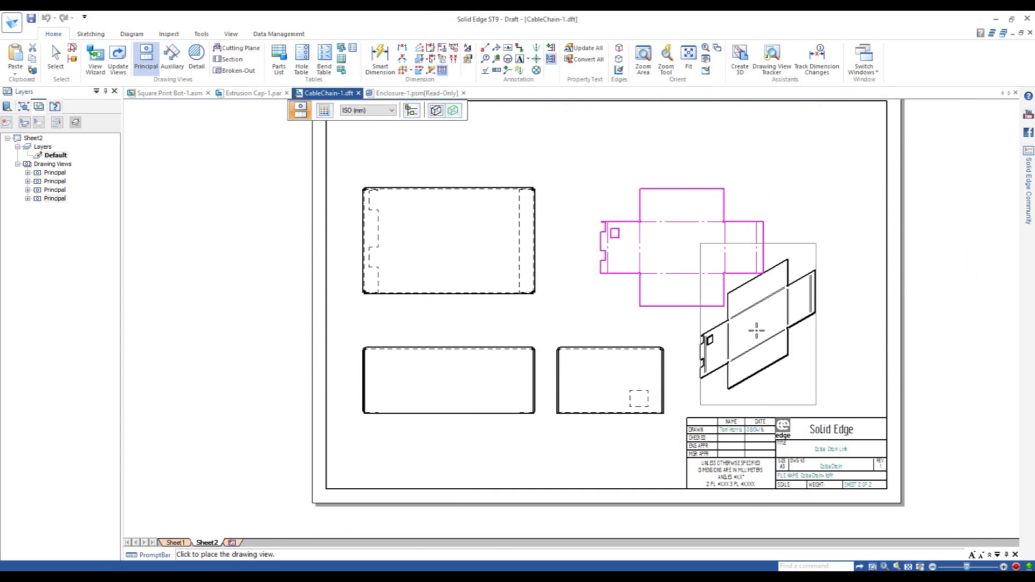
key(Escape)
- Insert a bend table for the flat pattern in the sheet's upper-right corner and move the flat pattern view below it
click(322, 59)
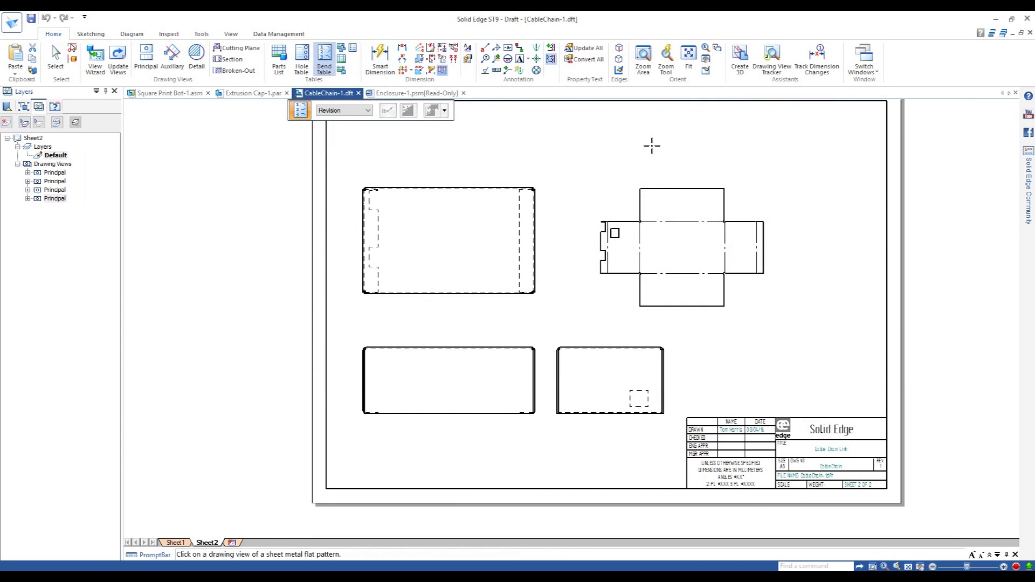
click(662, 188)
click(672, 101)
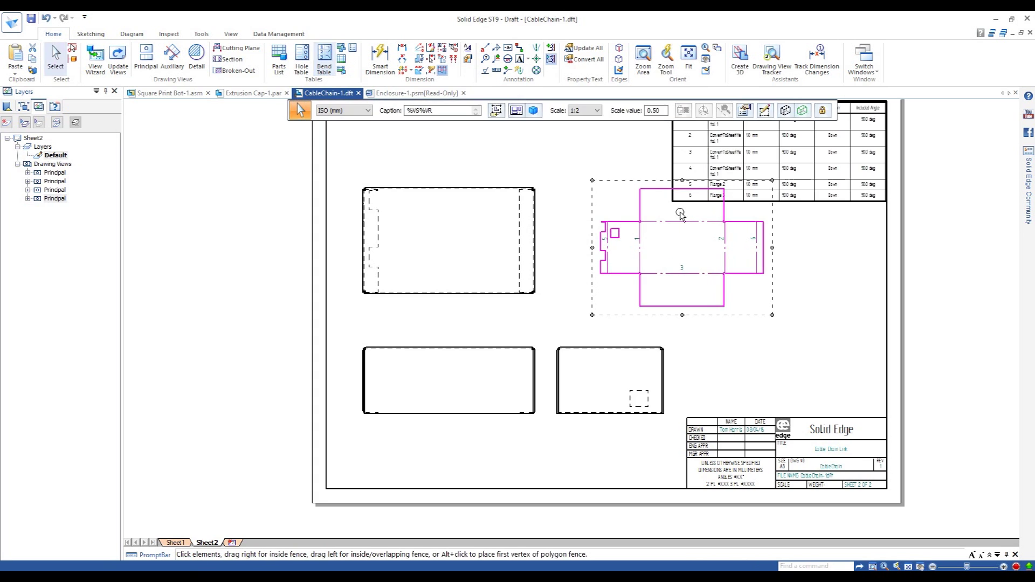
click(739, 308)
drag(739, 309, 832, 346)
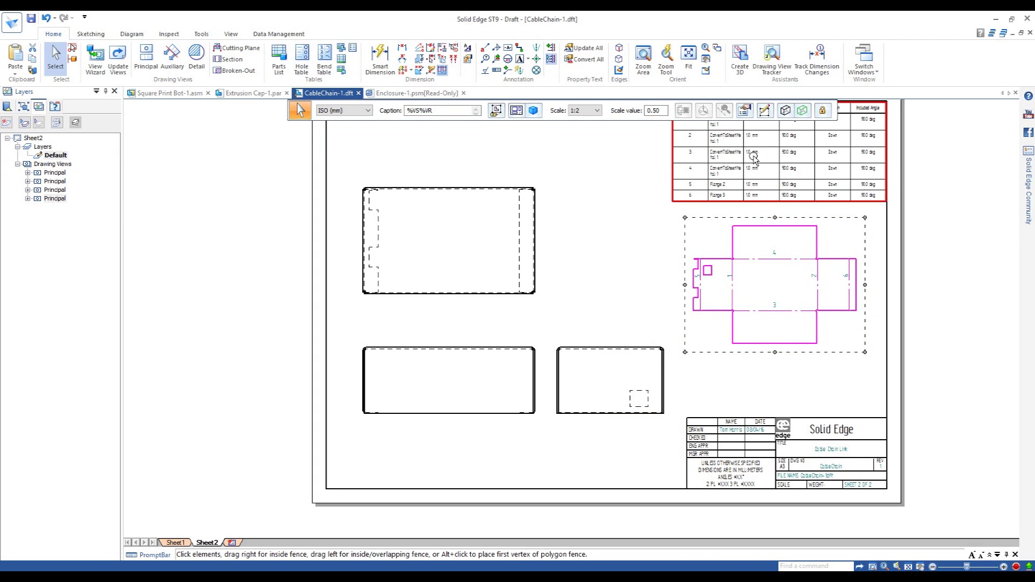
click(603, 265)
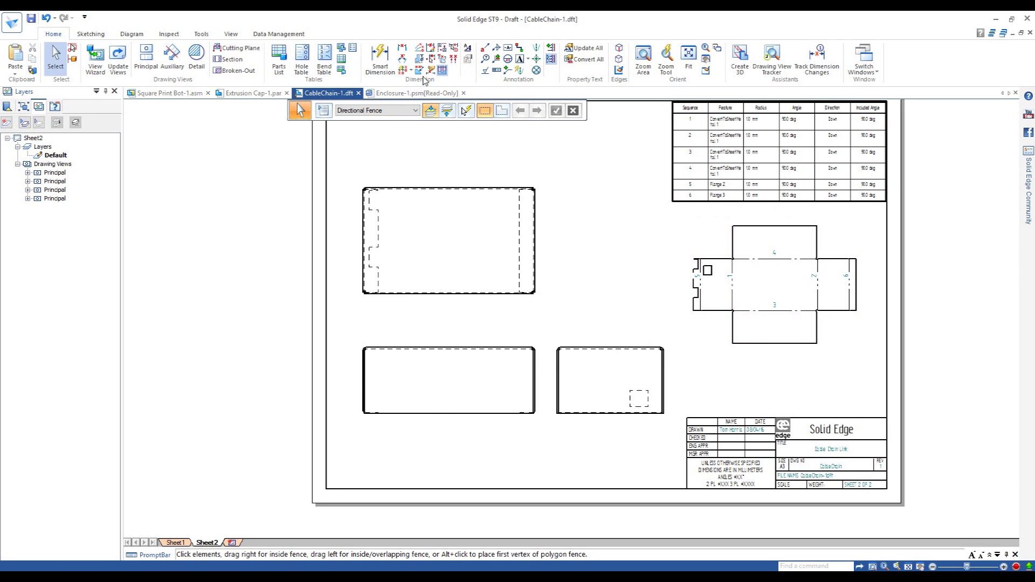
- Dimension the overall width of the enclosure's lower-left view, placing the dimension above it
click(380, 57)
scroll(354, 361, up, 3)
scroll(350, 358, up, 1)
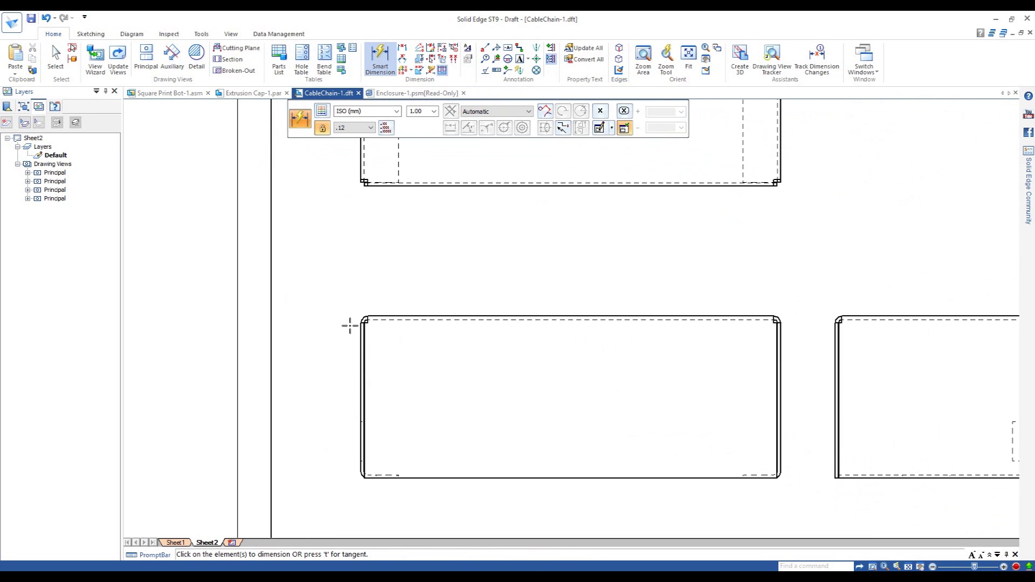
click(360, 330)
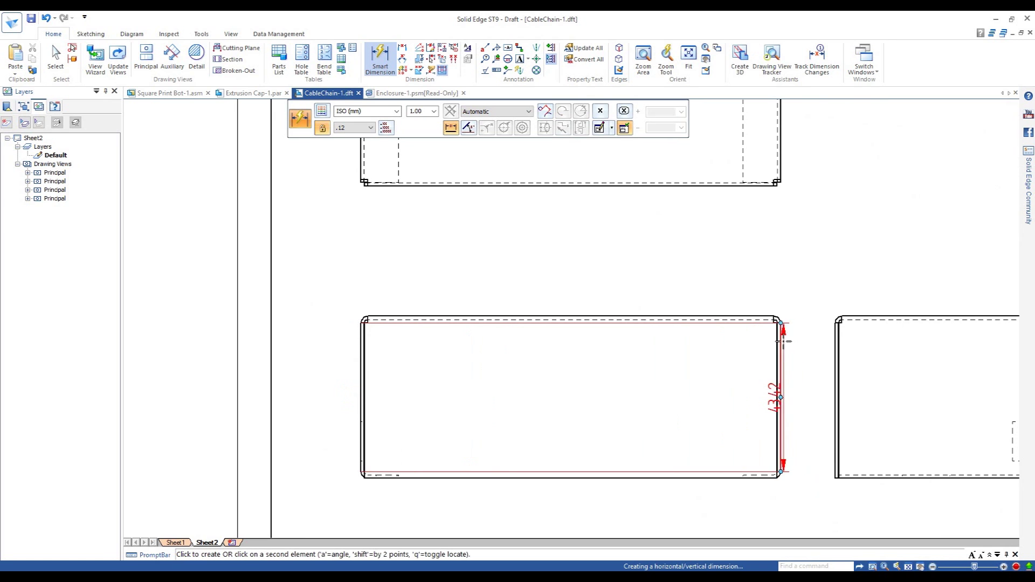
click(647, 284)
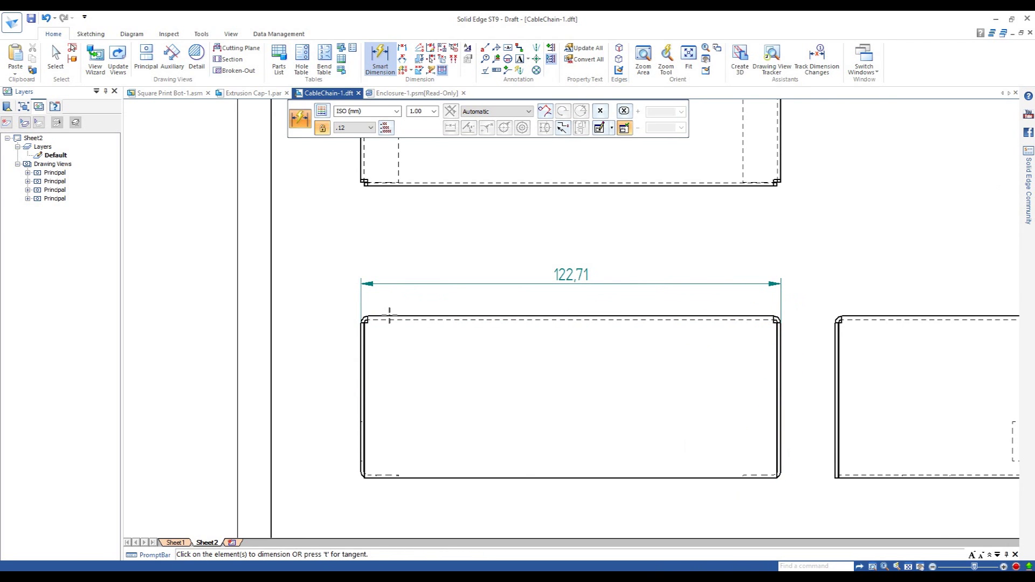
- Dimension the overall height of the enclosure's lower-left view, placing the dimension on its left side
click(390, 317)
scroll(369, 483, up, 5)
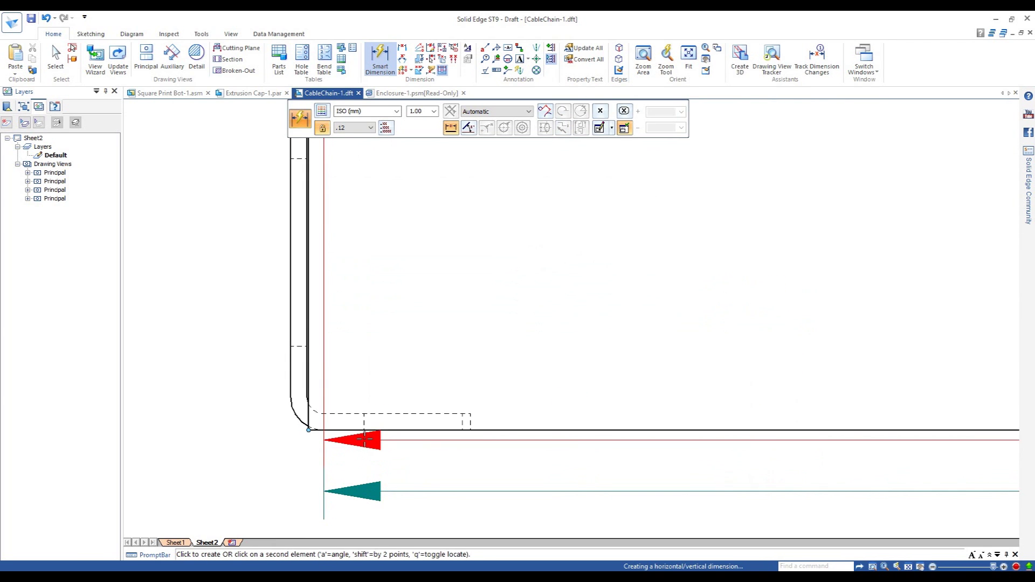
click(309, 430)
scroll(408, 474, down, 4)
click(398, 475)
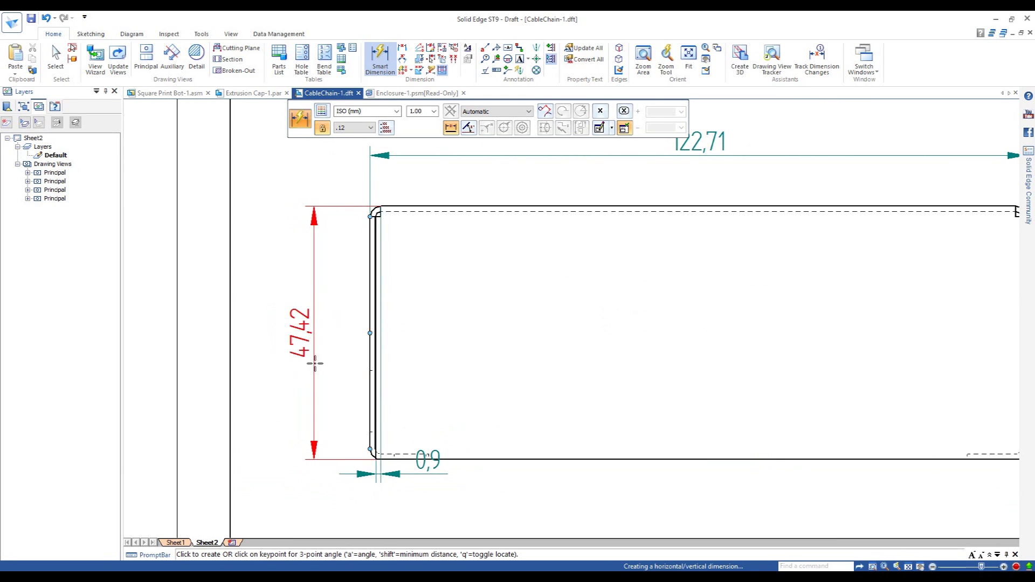
click(322, 363)
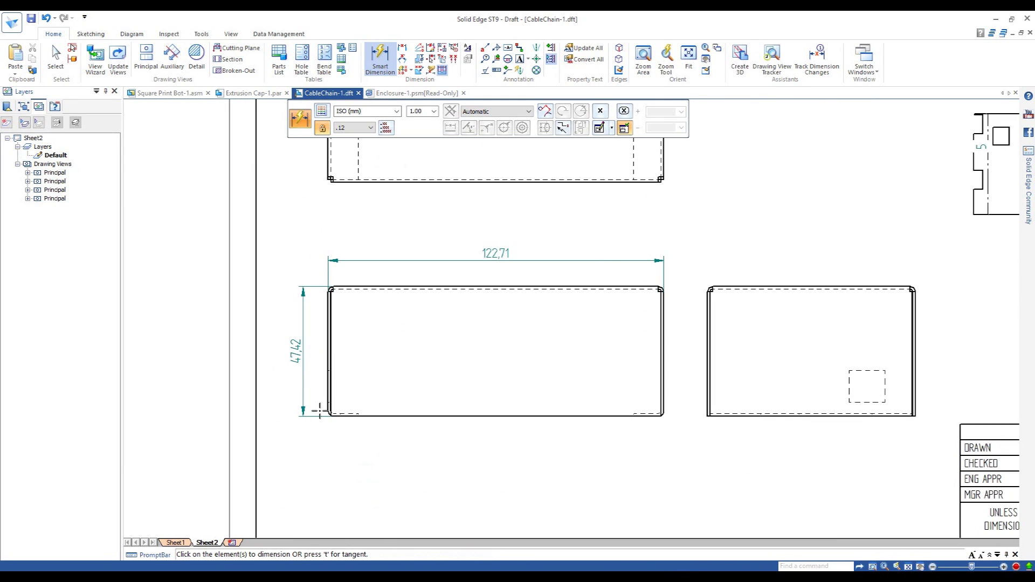
- Dimension the overall width of the enclosure's lower-right view, aligning the dimension with the one above the neighbouring view
scroll(419, 464, down, 1)
scroll(739, 340, up, 4)
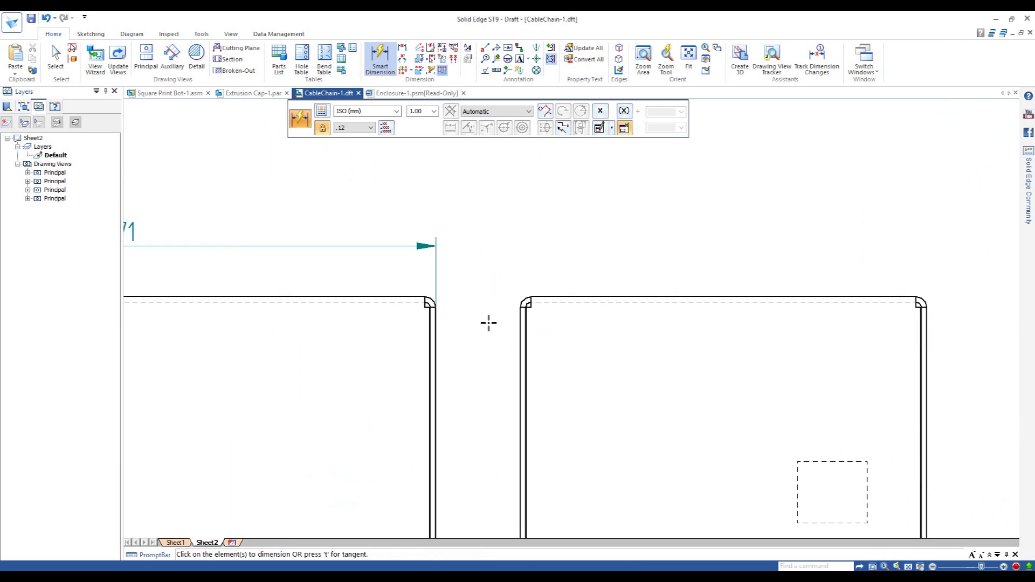
click(522, 325)
click(924, 329)
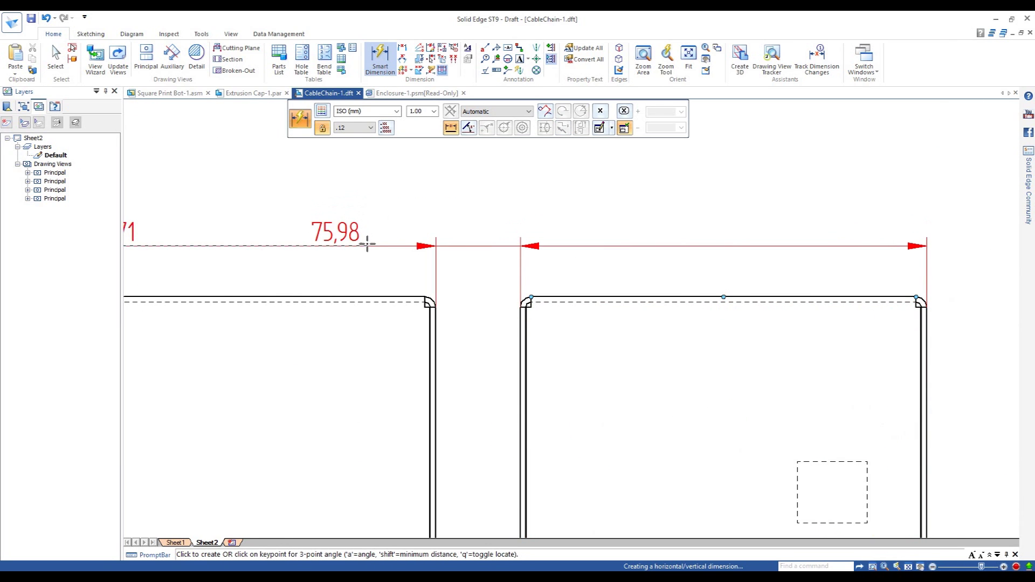
click(740, 241)
scroll(608, 291, down, 5)
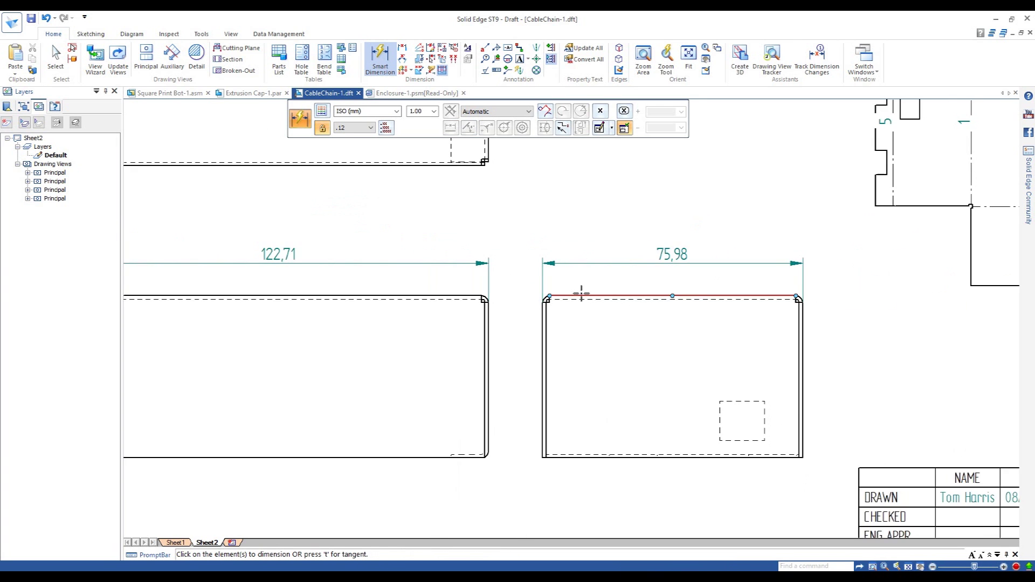
scroll(583, 438, down, 2)
key(Escape)
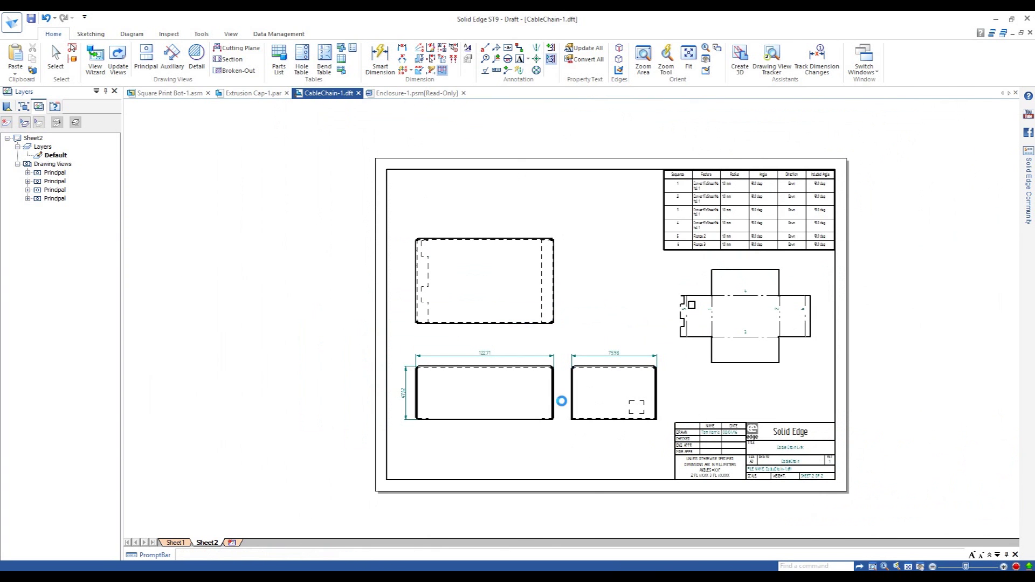
- Add a new sheet and place a pictorial view of the top-level assembly Square Print Bot-1.asm at 1:5 scale left of the sheet's centre
click(233, 543)
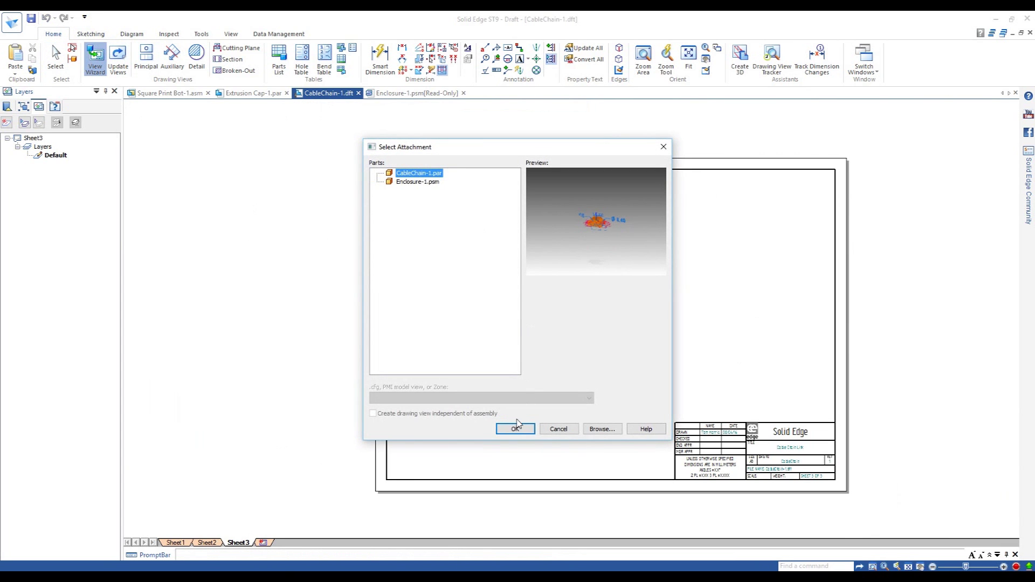
click(599, 429)
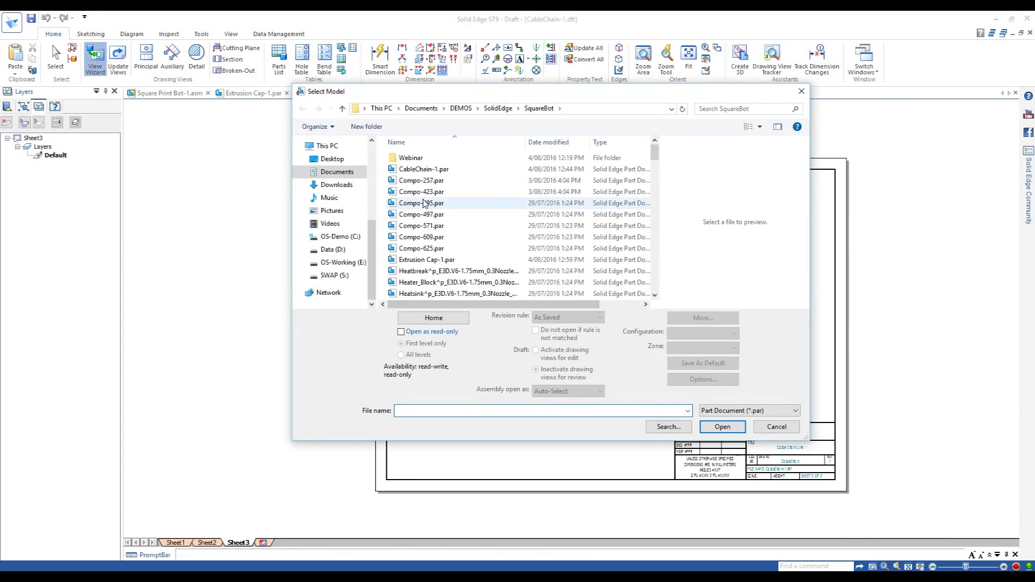
click(734, 414)
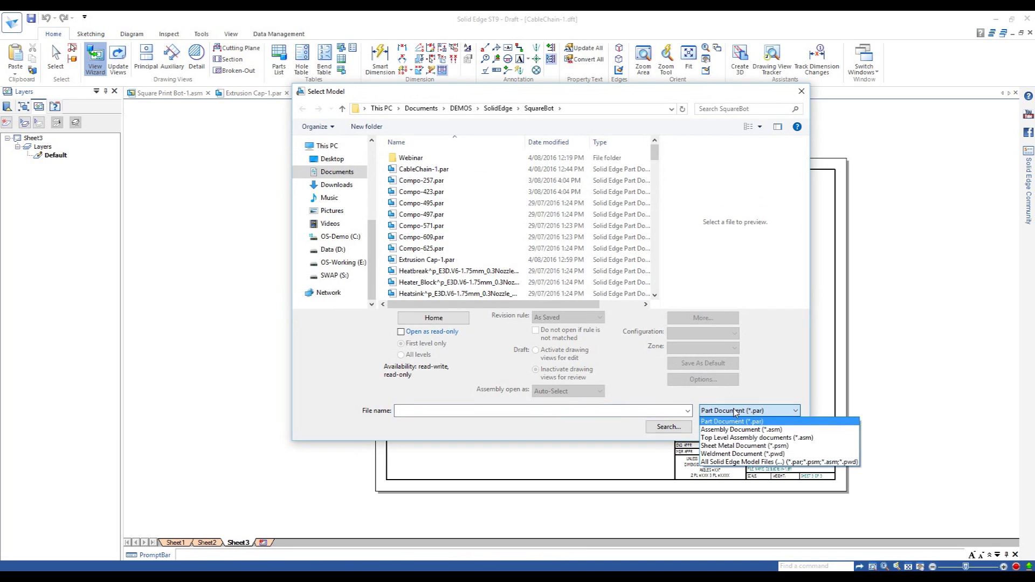
click(738, 440)
click(433, 169)
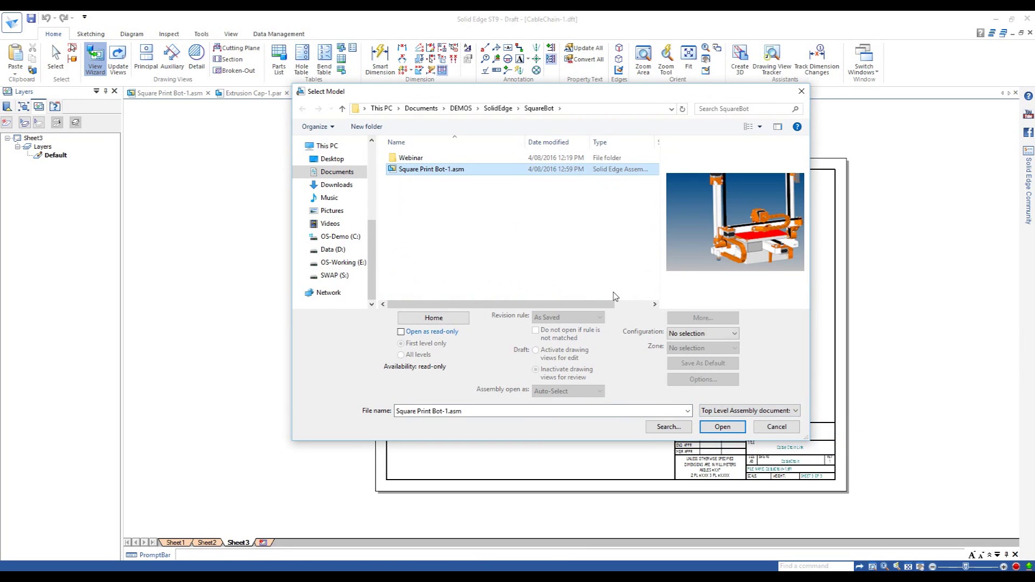
click(722, 427)
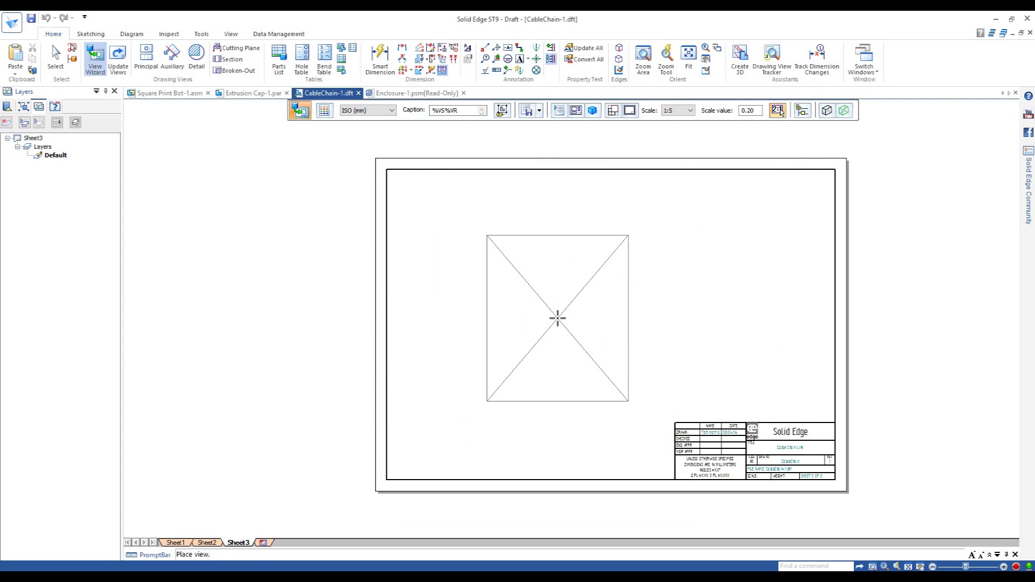
click(549, 314)
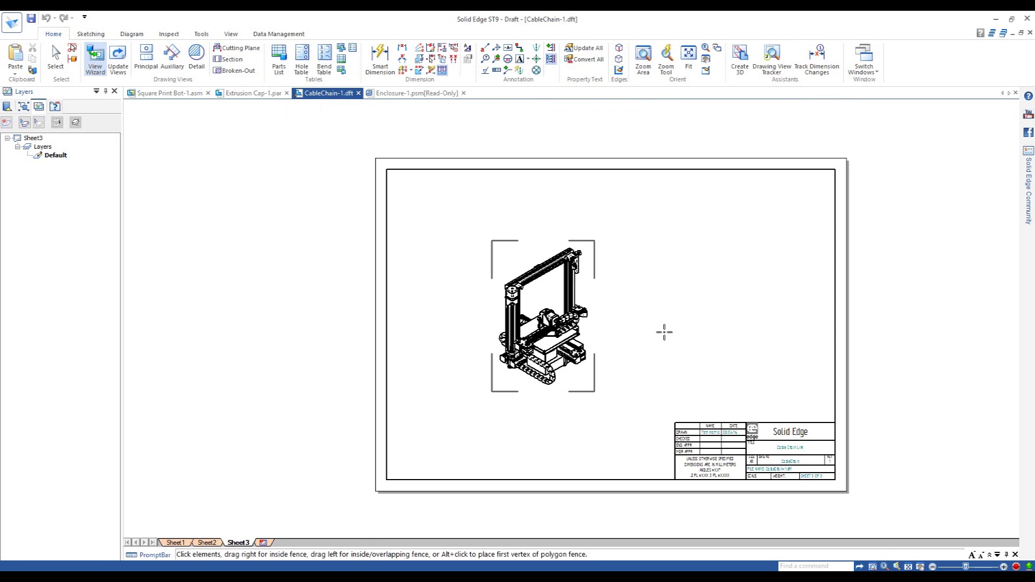
- Shade the pictorial assembly view, update the drawing views and dismiss the Dimension Tracker report
scroll(621, 310, up, 3)
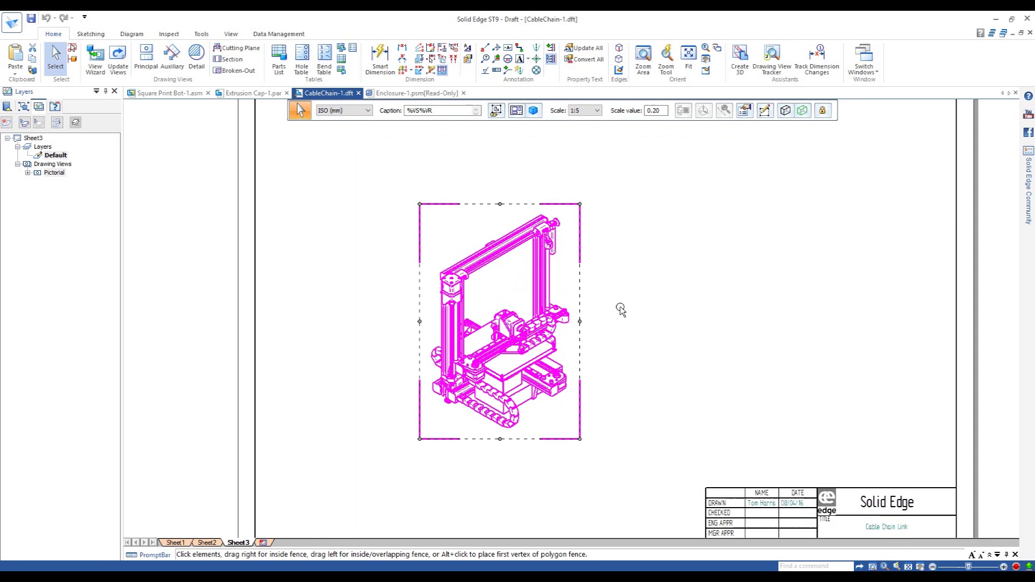
click(636, 373)
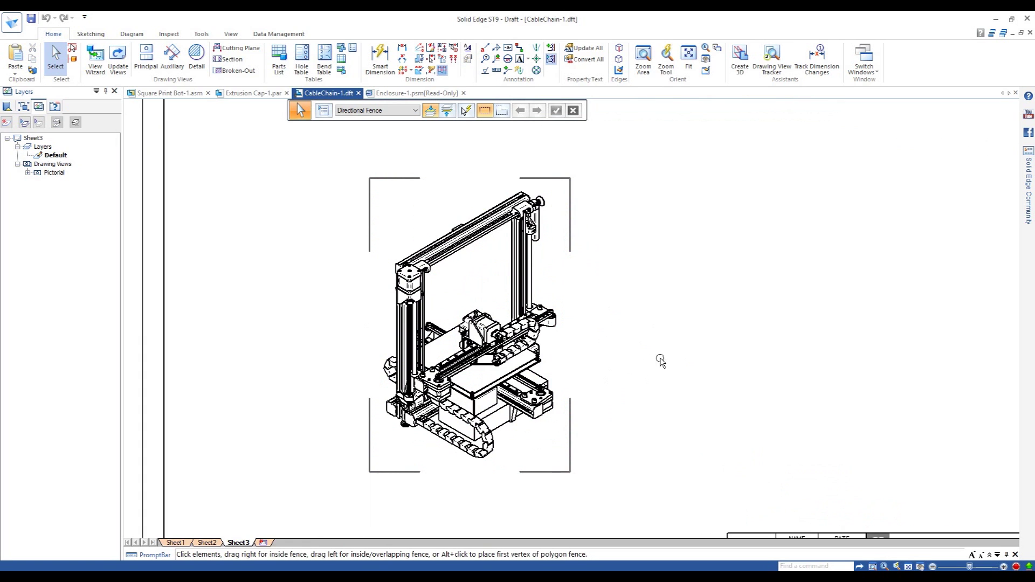
click(548, 330)
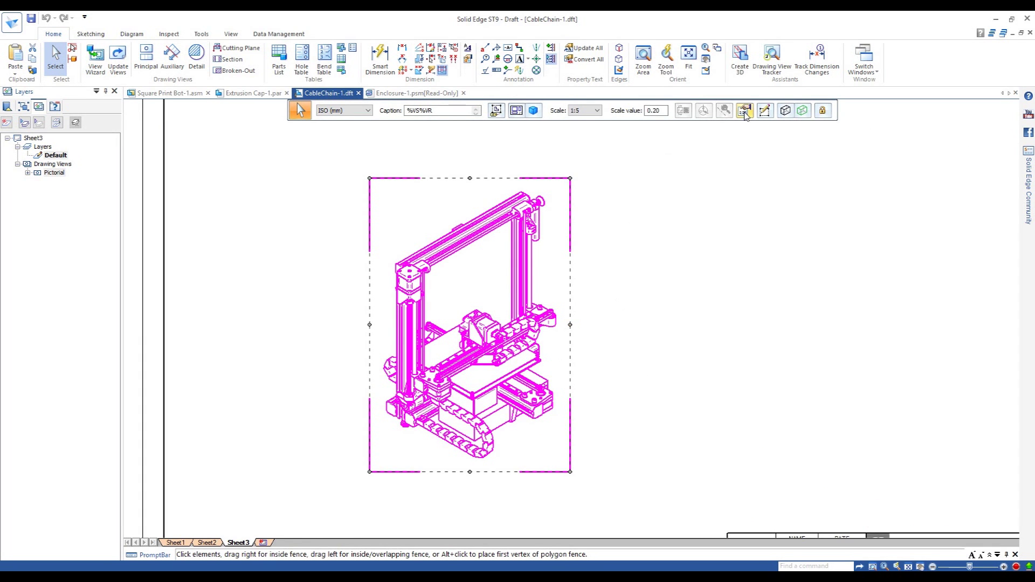
click(786, 112)
click(792, 159)
click(118, 54)
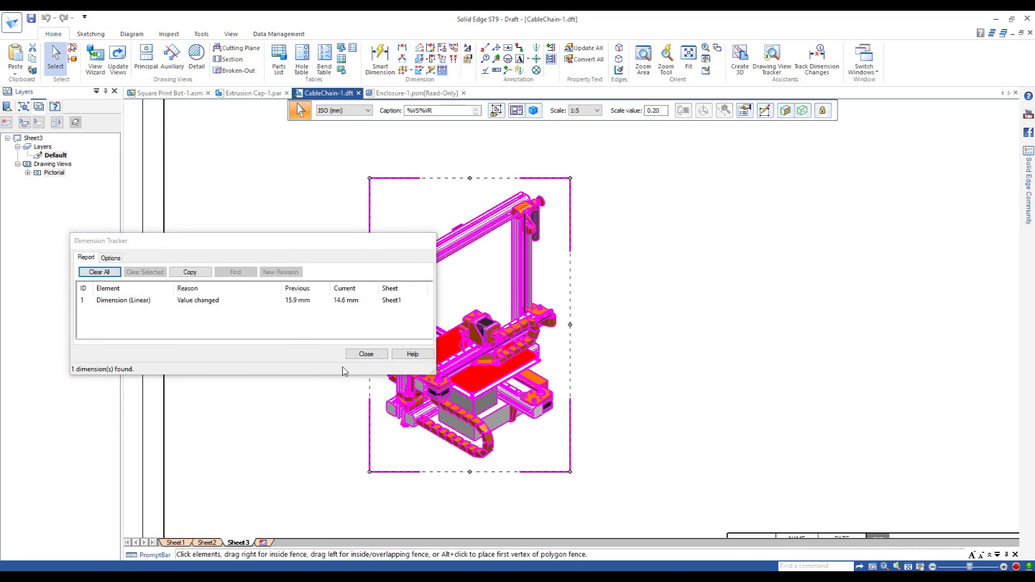
click(366, 355)
click(308, 409)
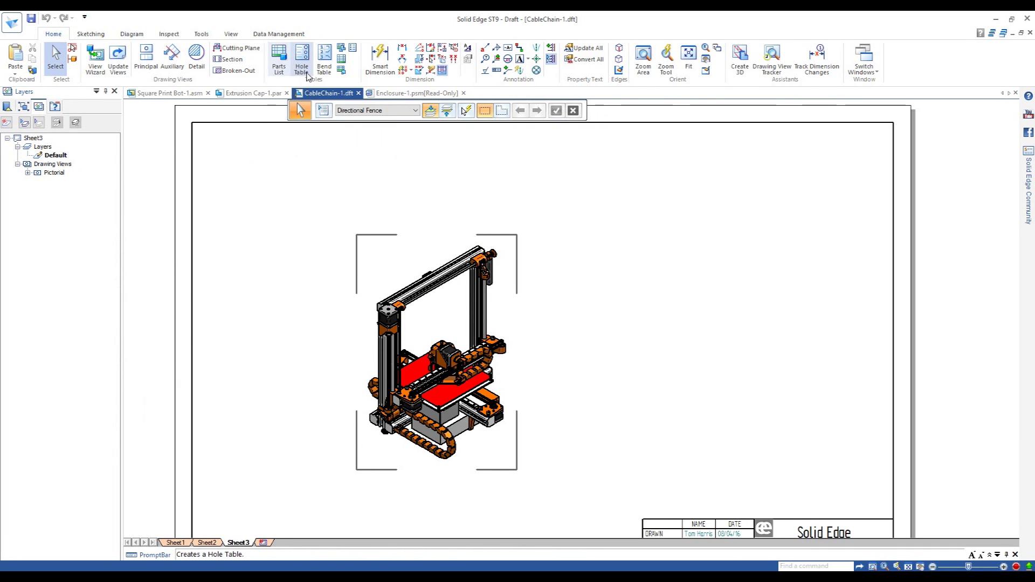
- Start a parts list for the pictorial assembly view and open its list control properties
click(279, 59)
click(488, 308)
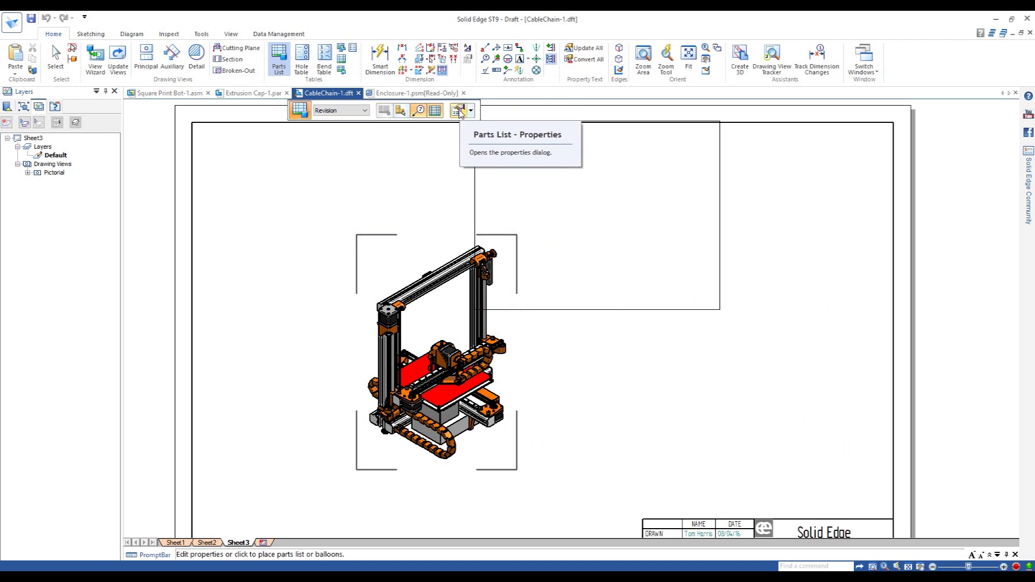
click(462, 111)
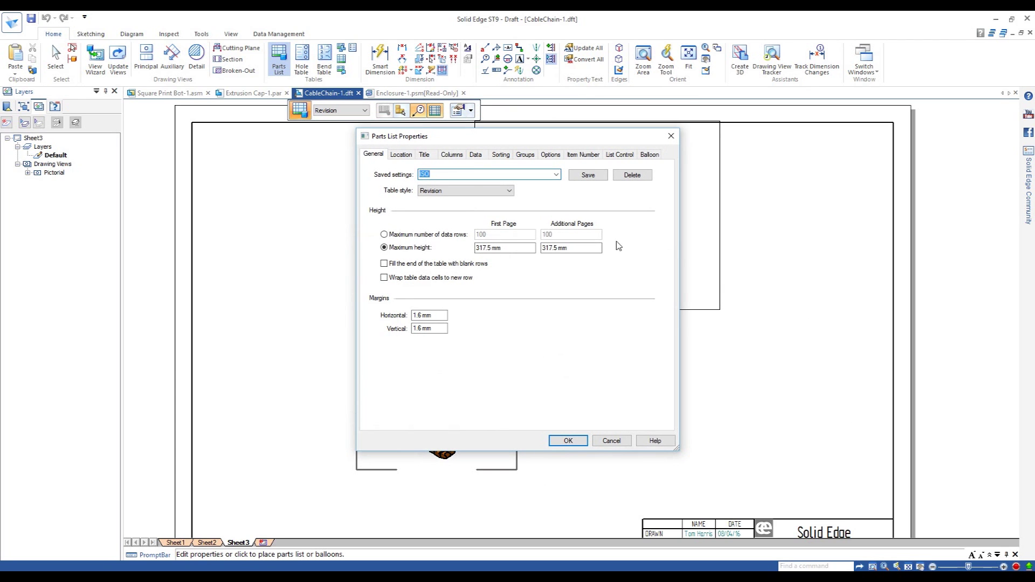
click(556, 175)
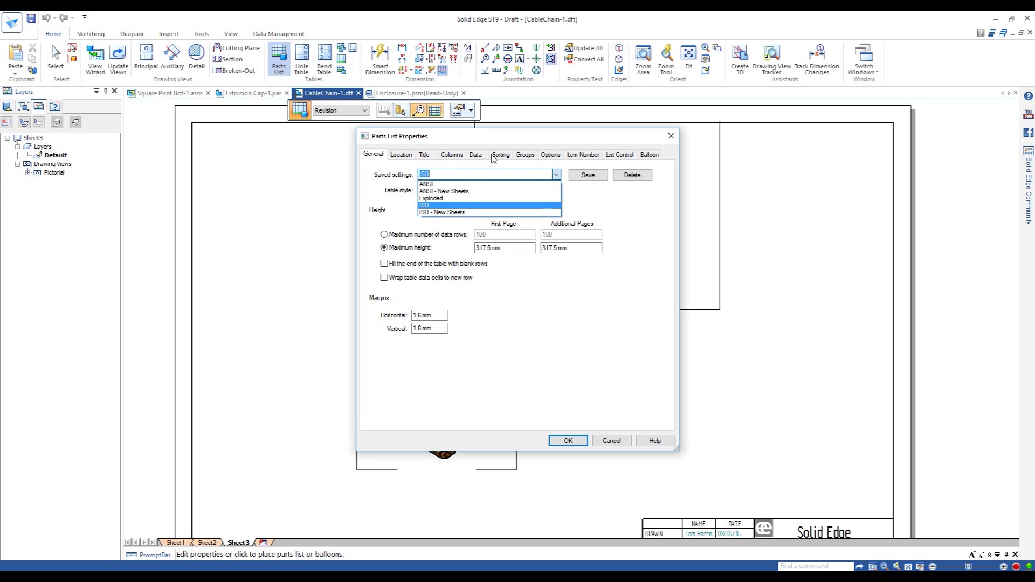
click(613, 156)
click(619, 155)
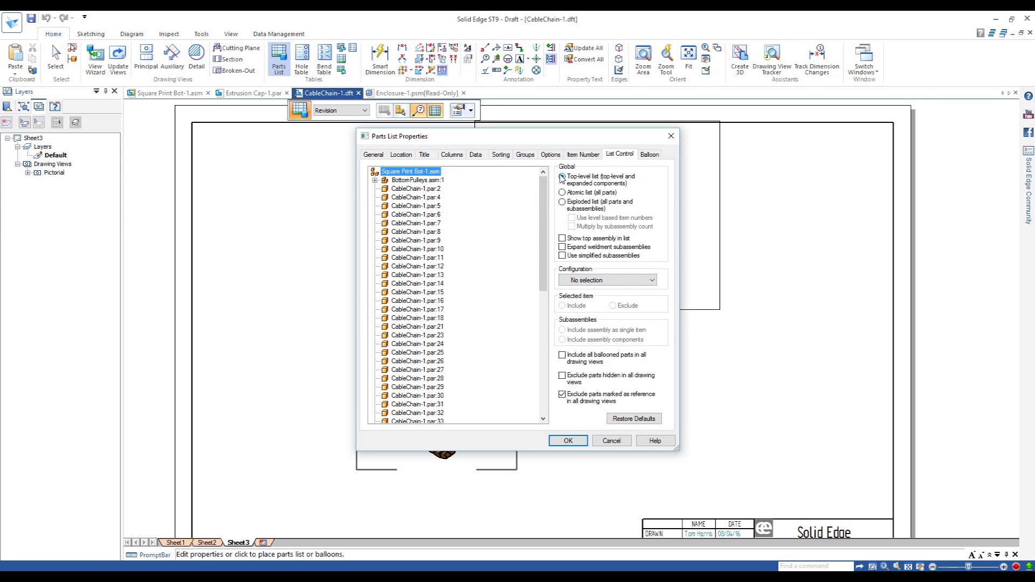
- Set the parts list to an exploded list with level based item numbers and quantities multiplied by subassembly count
click(564, 194)
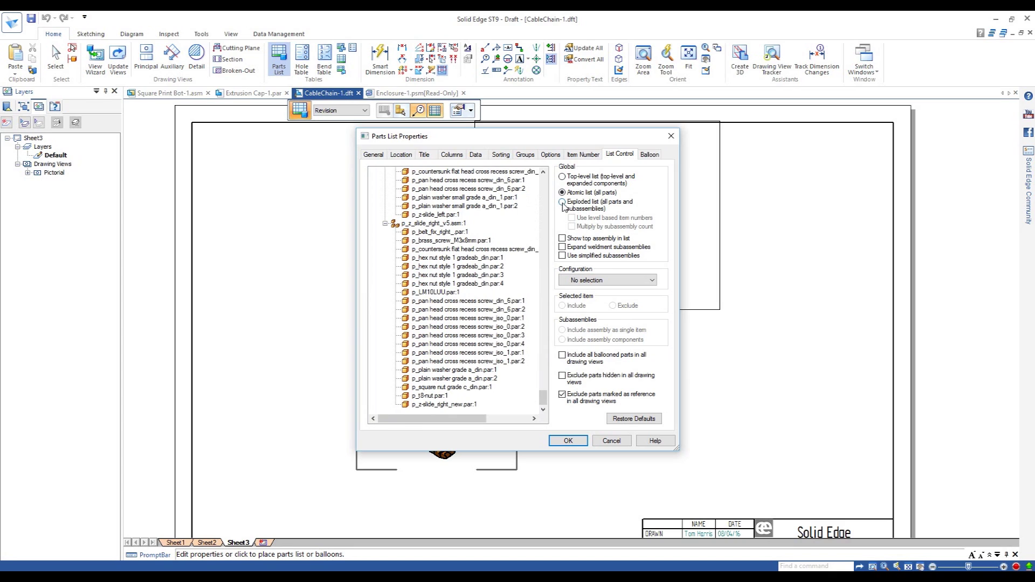
click(563, 203)
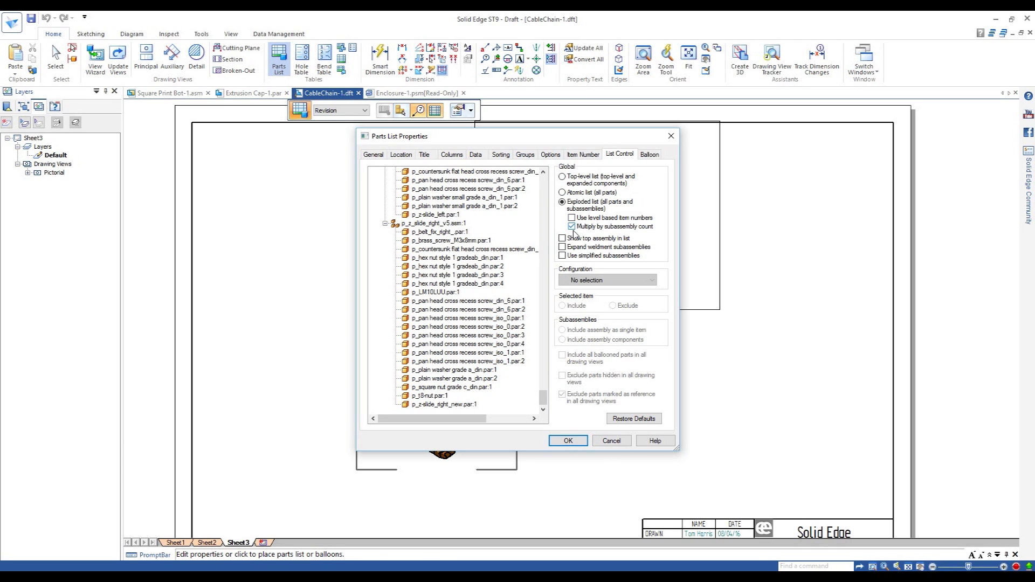
click(579, 444)
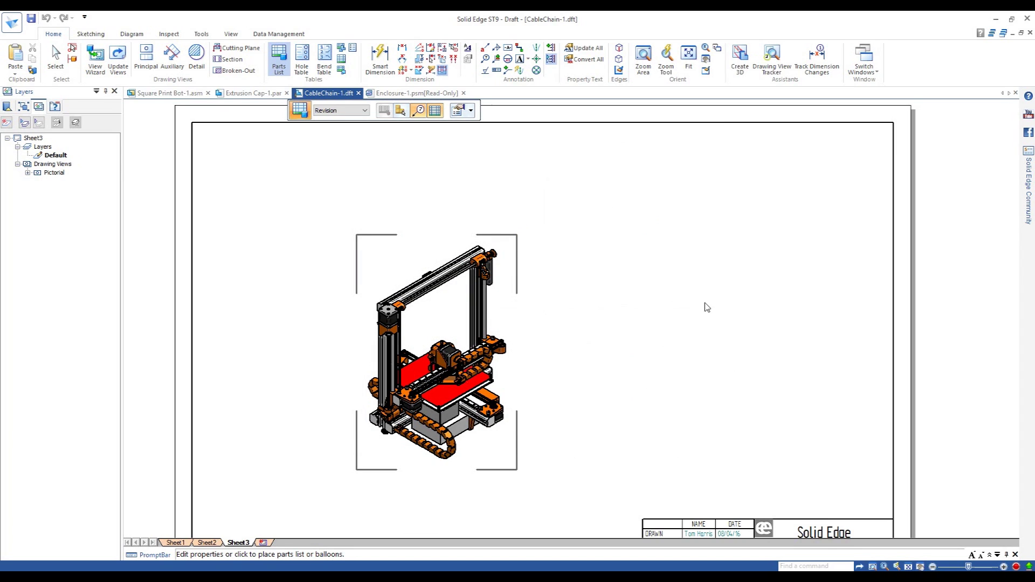
scroll(579, 148, up, 1)
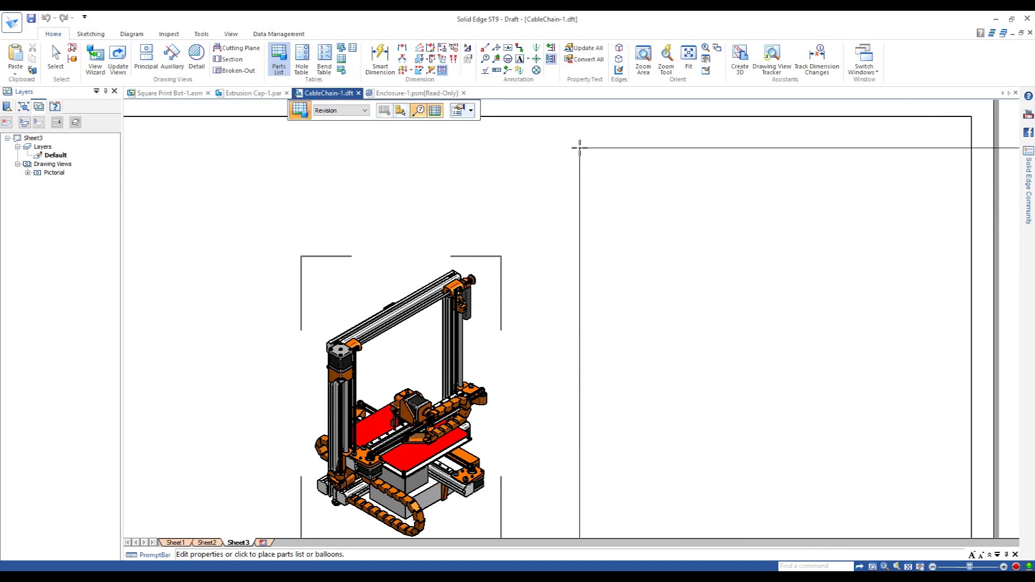
scroll(579, 147, down, 2)
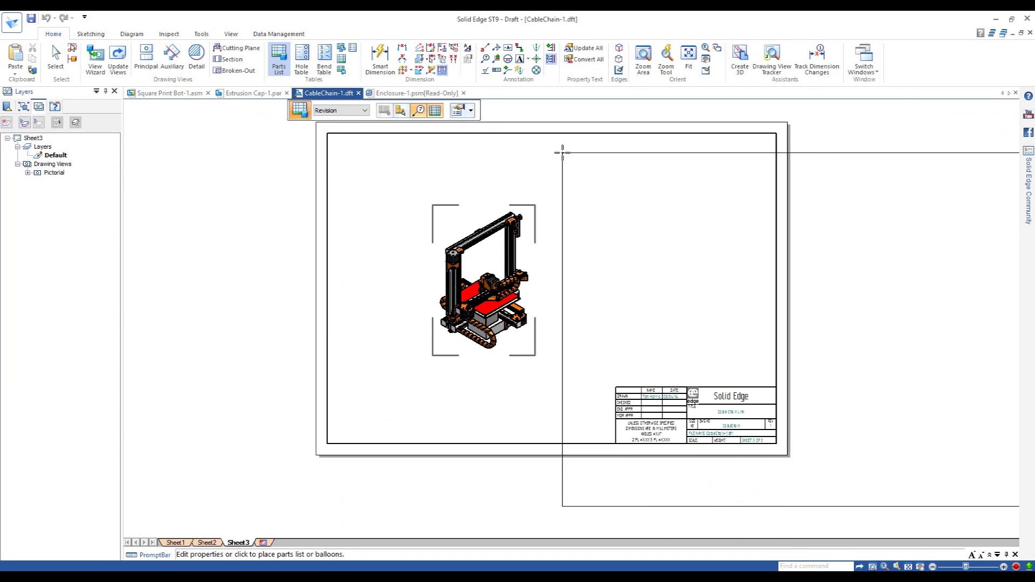
- Set the parts list to top-level with the top assembly shown, and place it with balloons in the sheet's upper-right corner
click(459, 111)
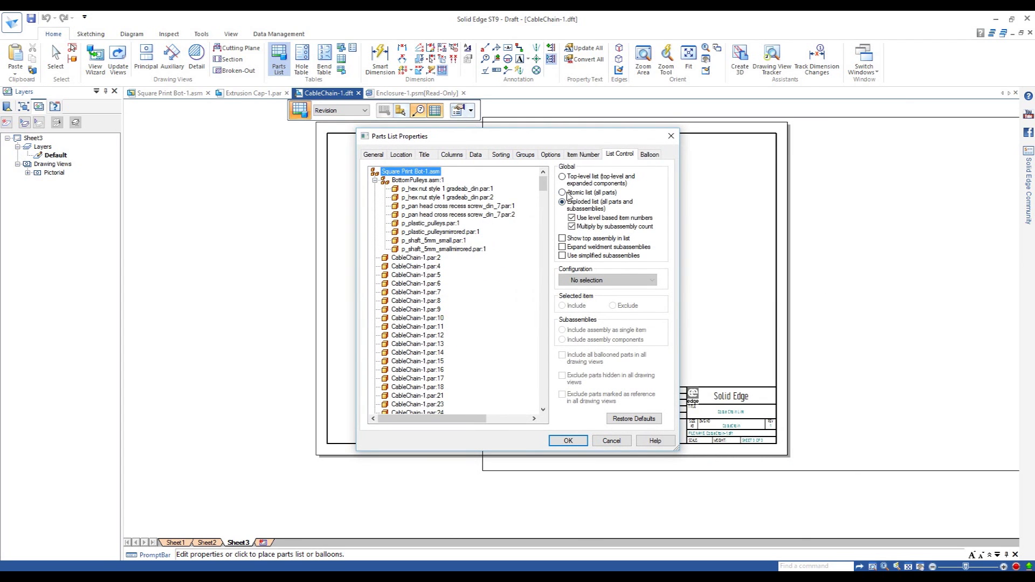
click(563, 176)
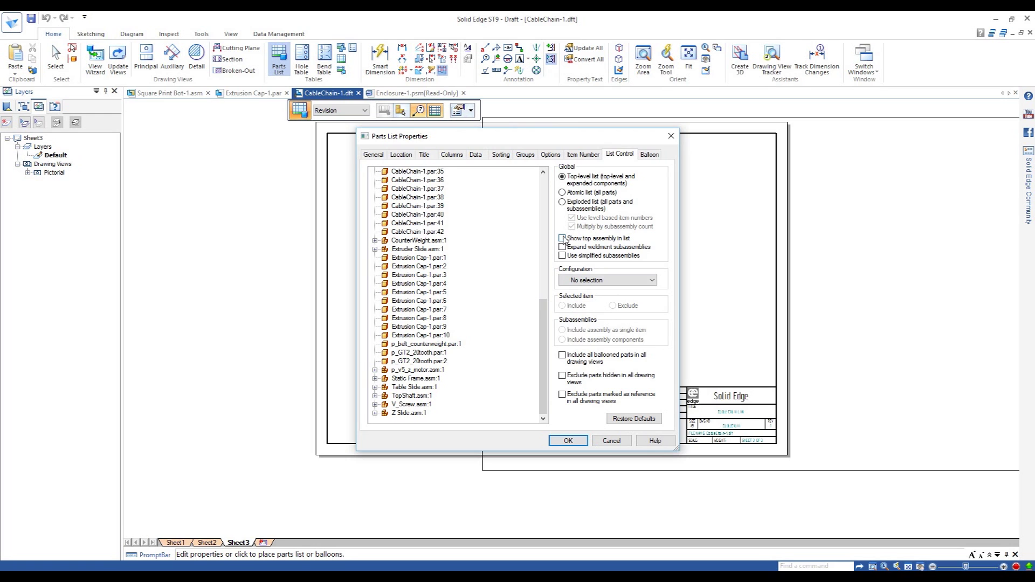
click(569, 440)
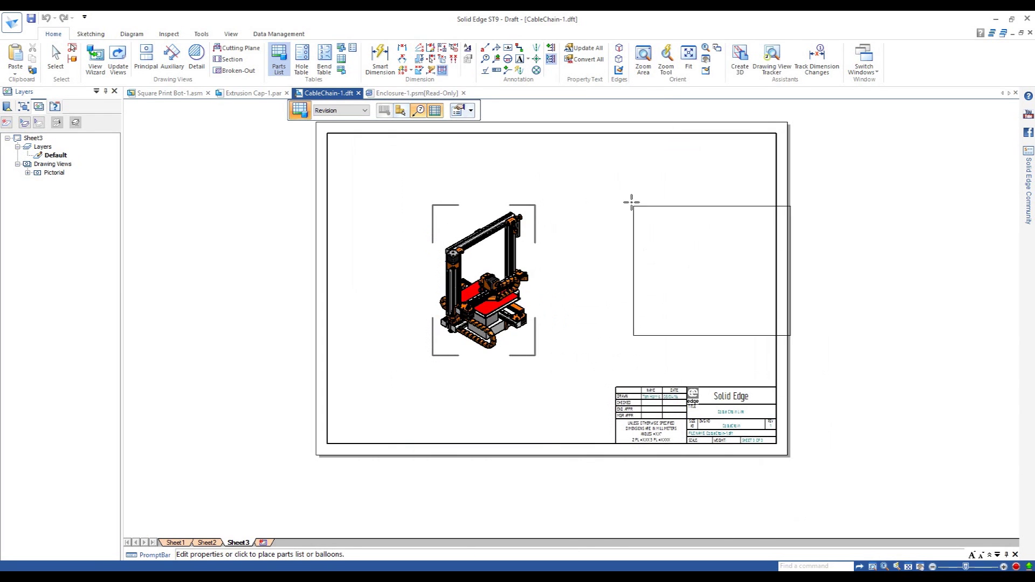
click(619, 141)
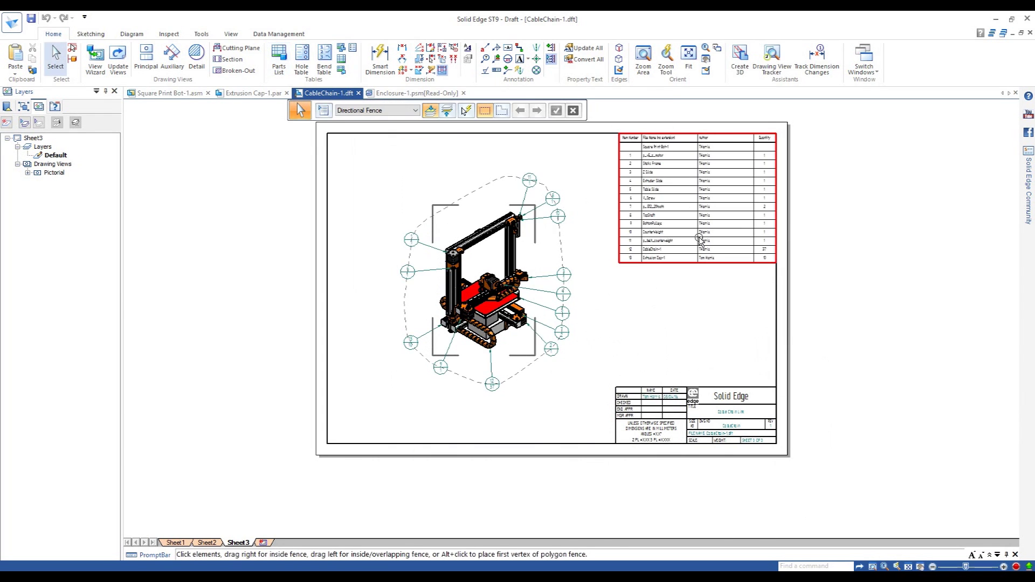
- Move balloon 11 along the balloon alignment shape closer to balloon 8
scroll(689, 219, up, 2)
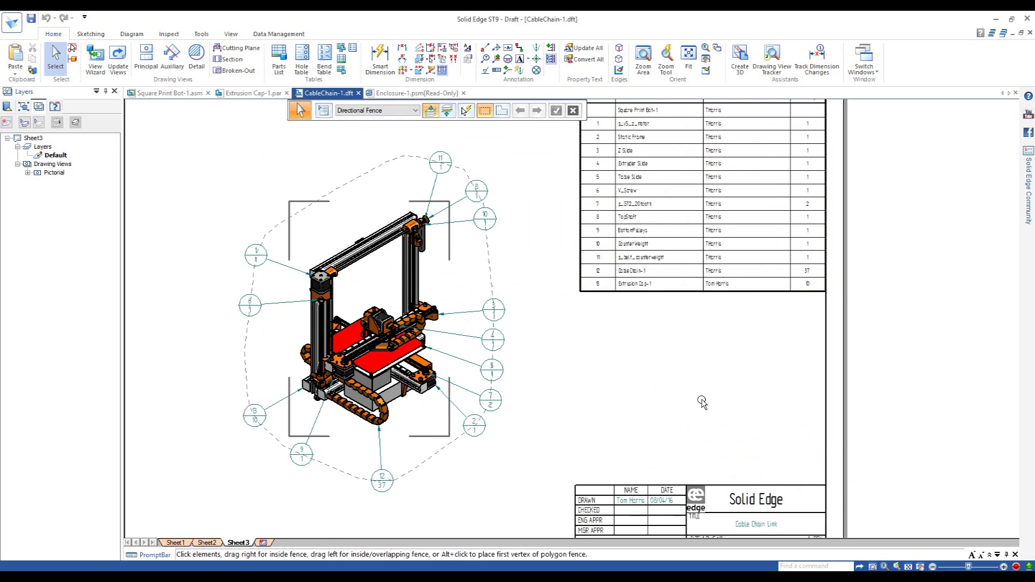
click(440, 163)
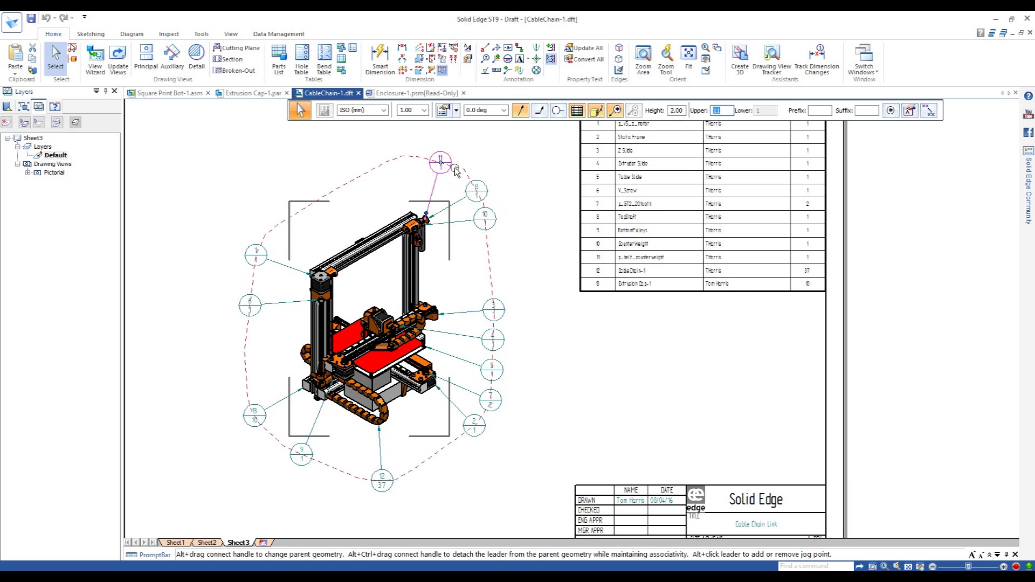
drag(449, 159, 487, 185)
scroll(493, 189, up, 5)
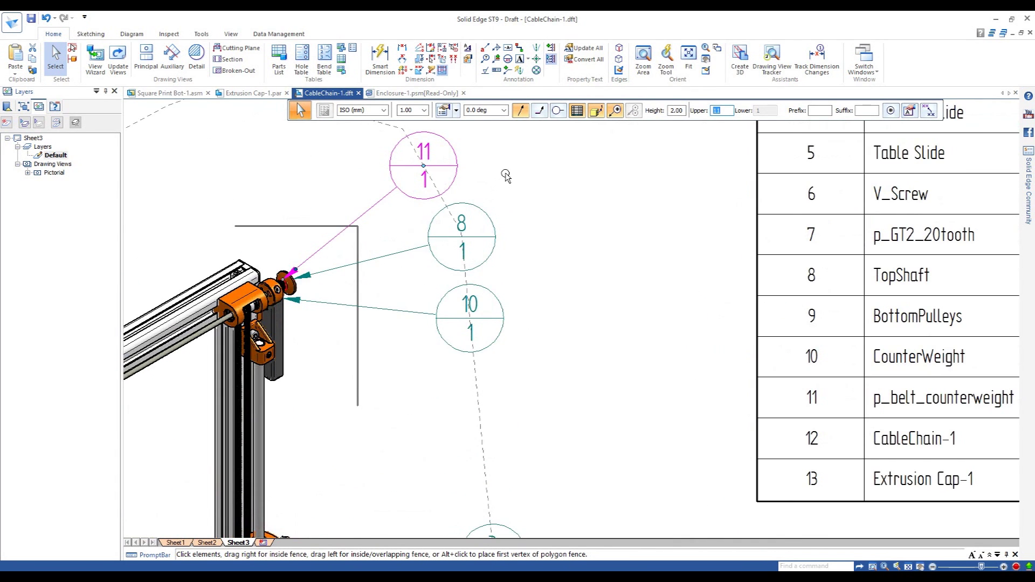
scroll(506, 172, down, 1)
scroll(507, 168, down, 3)
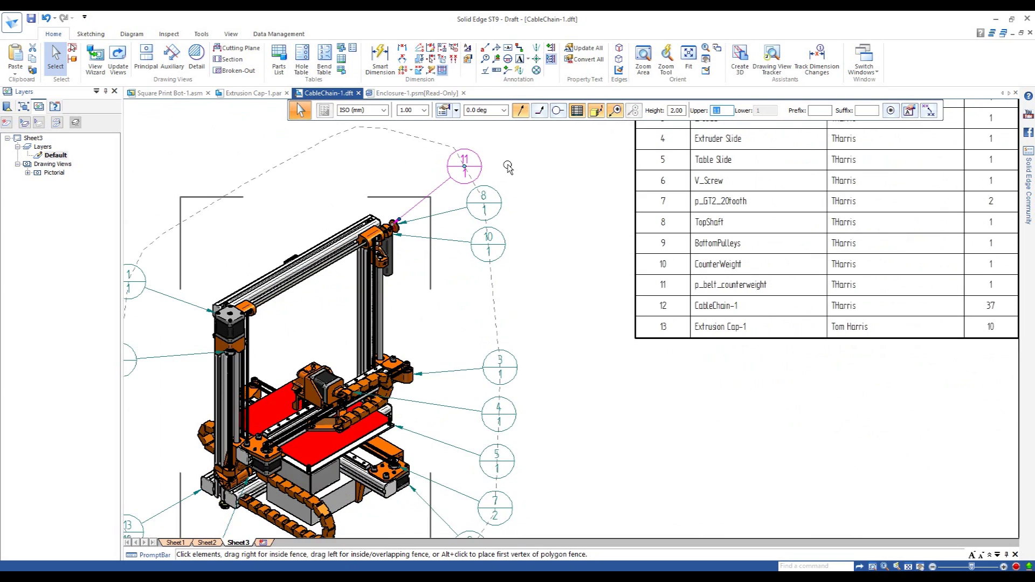
- Turn off the item count for all balloons on the alignment shape around the assembly view
click(538, 190)
click(478, 154)
click(484, 332)
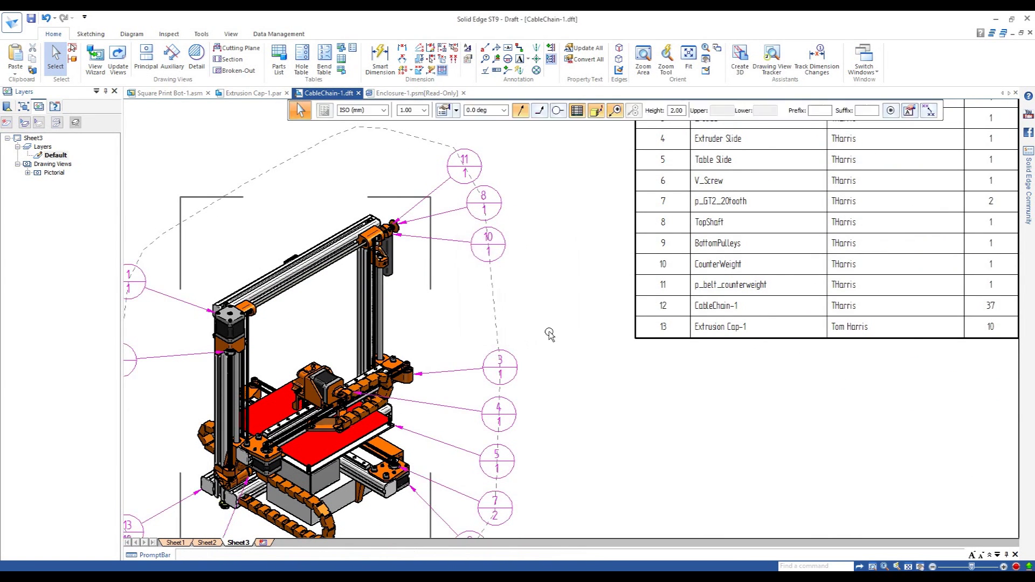
click(615, 111)
click(553, 171)
scroll(551, 170, down, 2)
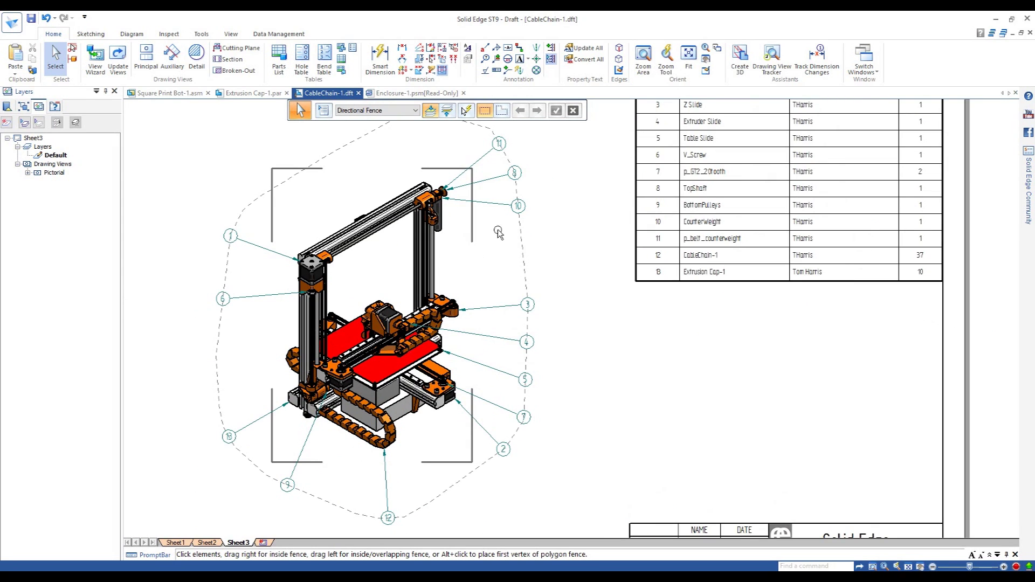
- Add a balloon linked to the parts list item number on the frame's rear upright, placed on the alignment shape between balloons 10 and 3
click(487, 49)
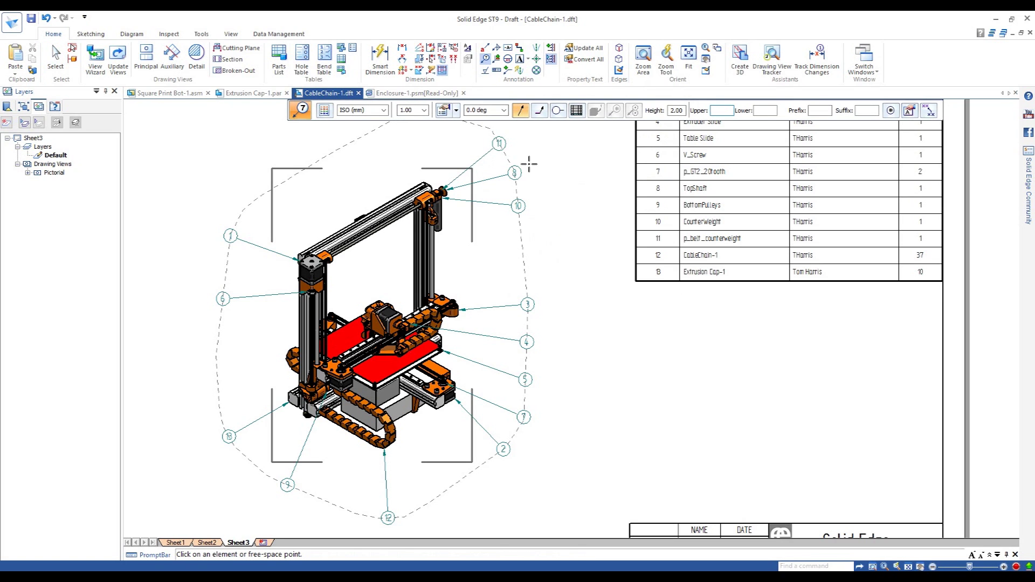
click(576, 111)
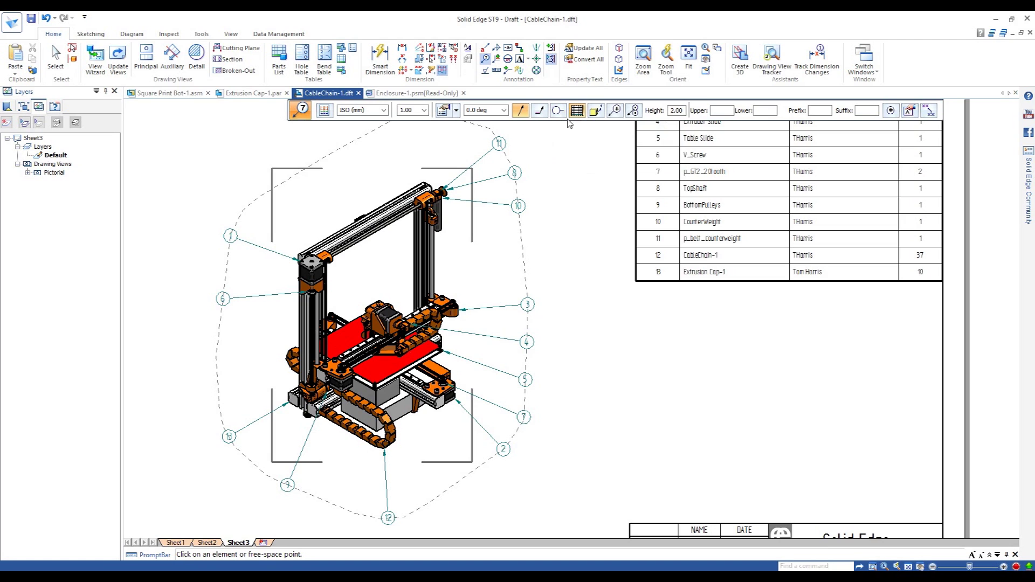
click(595, 110)
click(435, 270)
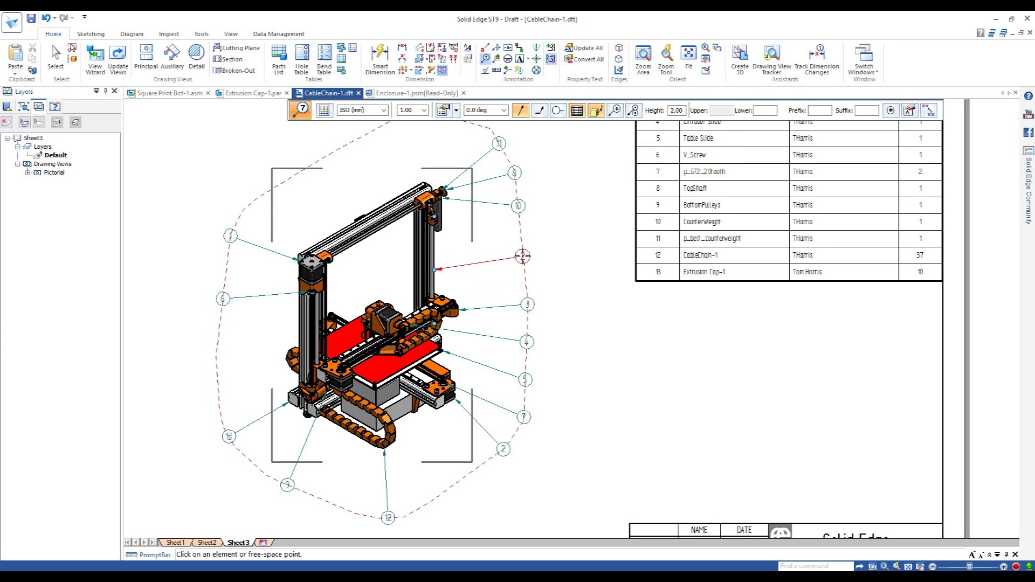
click(522, 257)
key(Escape)
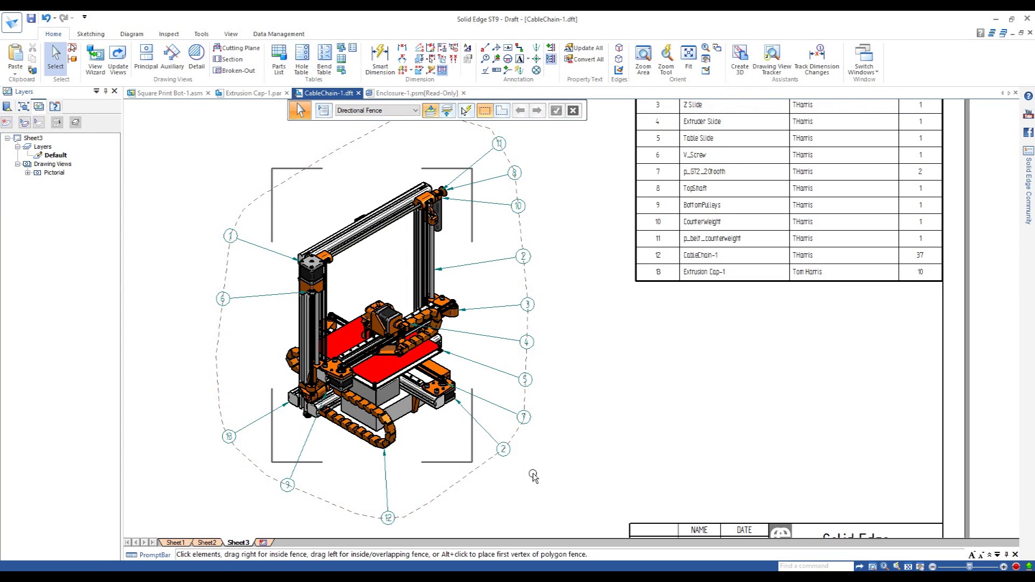
- Delete the Author column in the parts list properties
scroll(539, 476, down, 1)
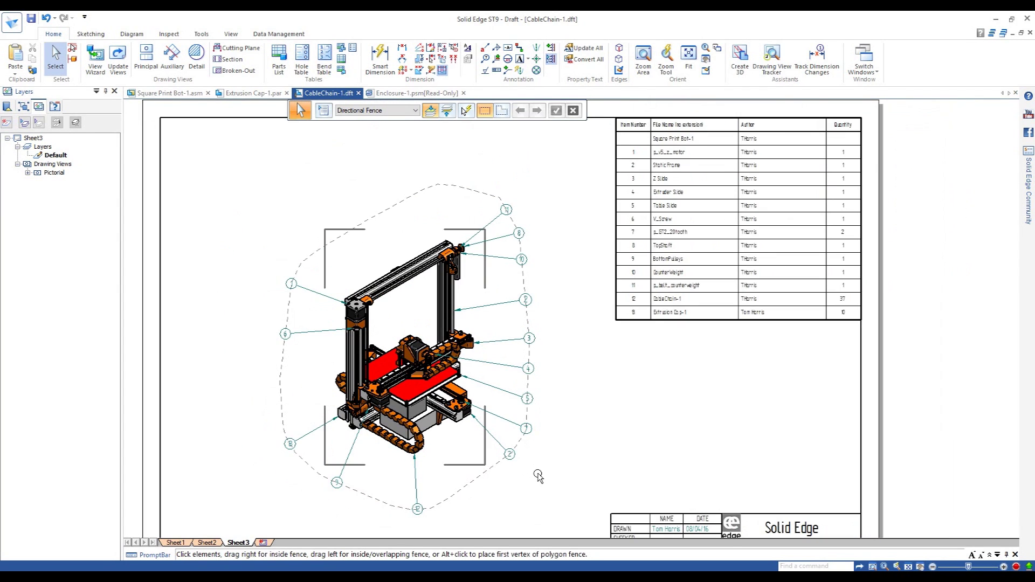
right_click(750, 157)
click(769, 254)
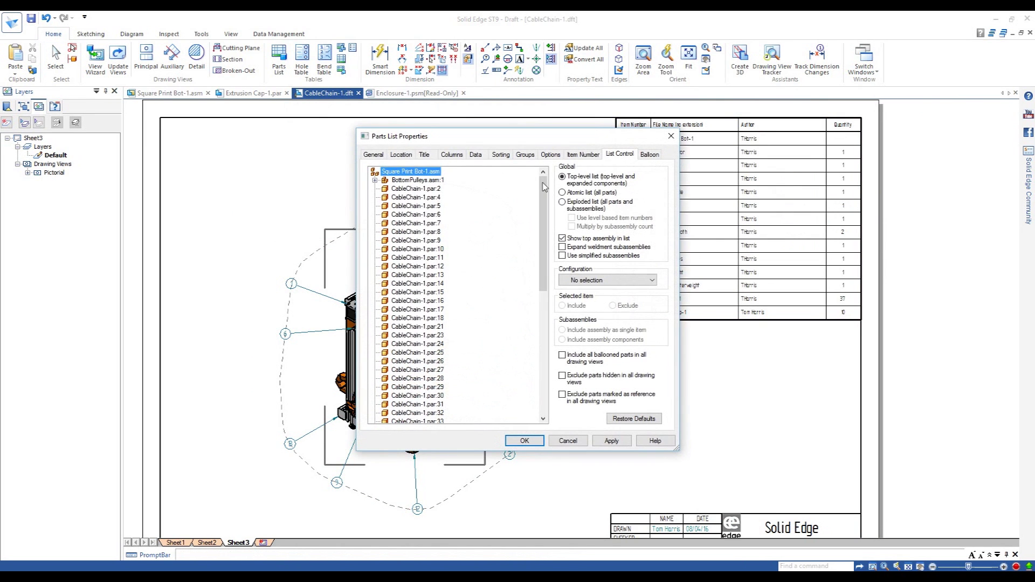
click(402, 155)
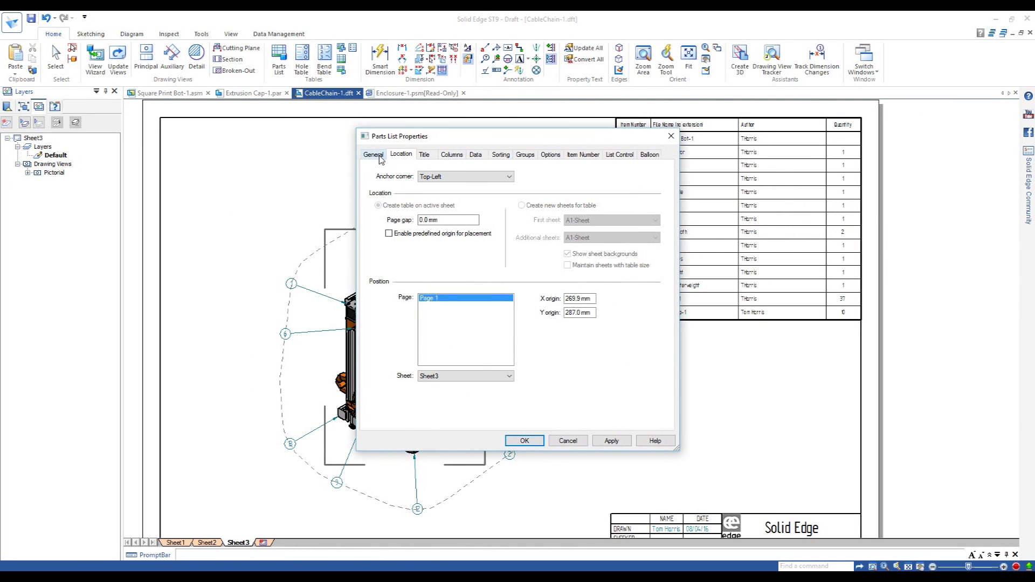
click(450, 156)
click(390, 191)
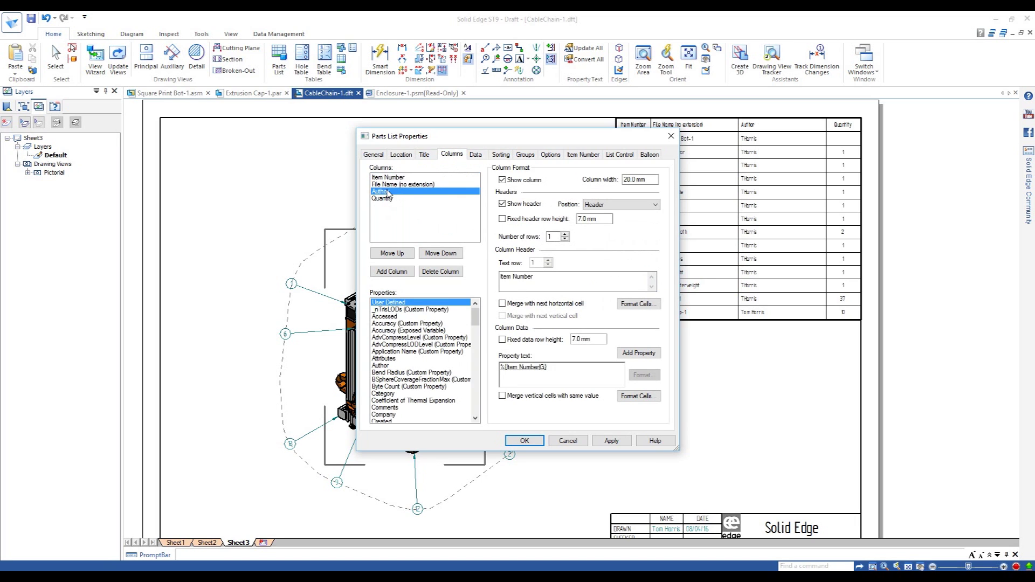
click(434, 271)
- Add a Material column to the parts list, move it ahead of Quantity, and apply the changes
drag(475, 317, 475, 361)
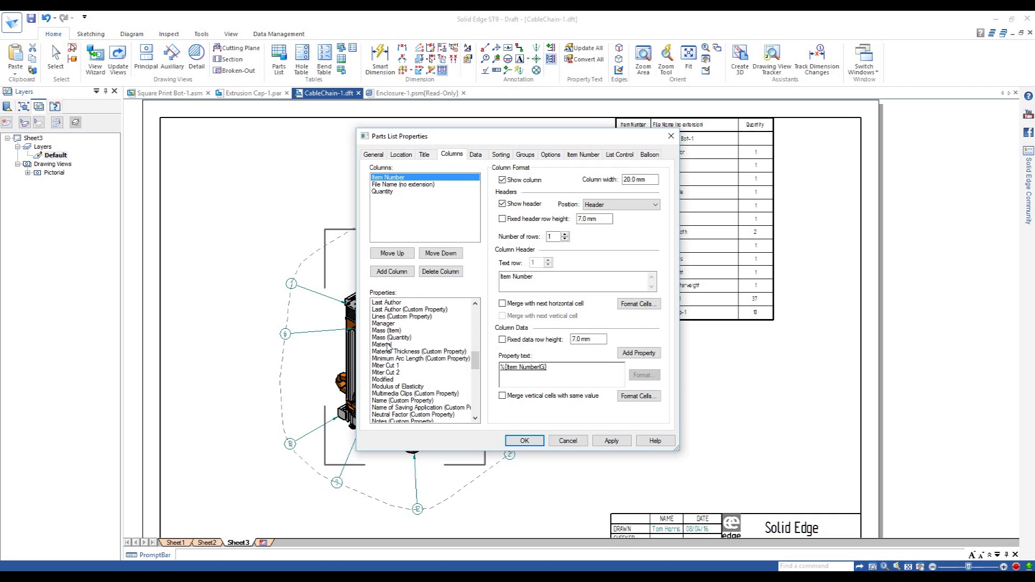
double_click(389, 345)
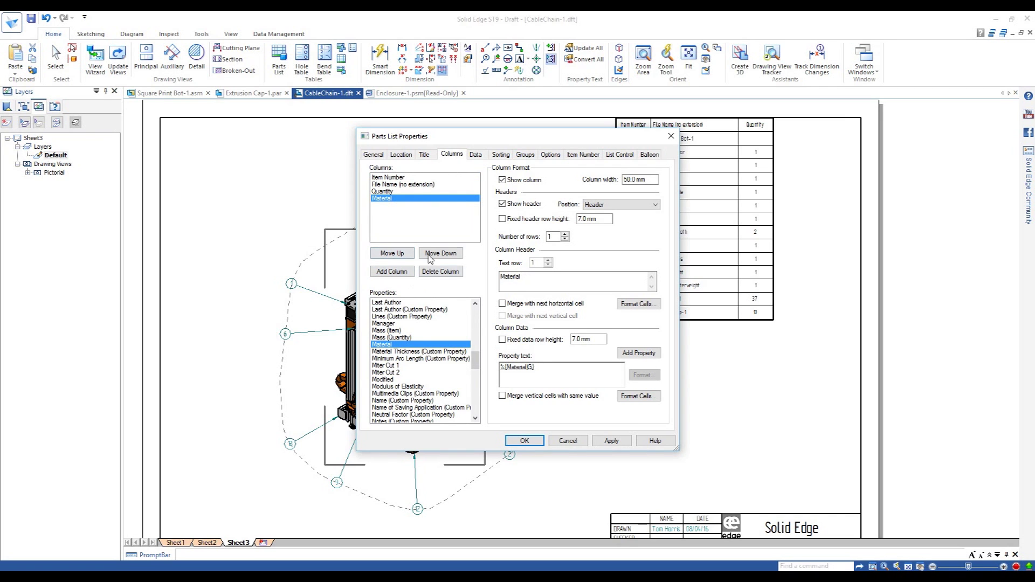
click(411, 254)
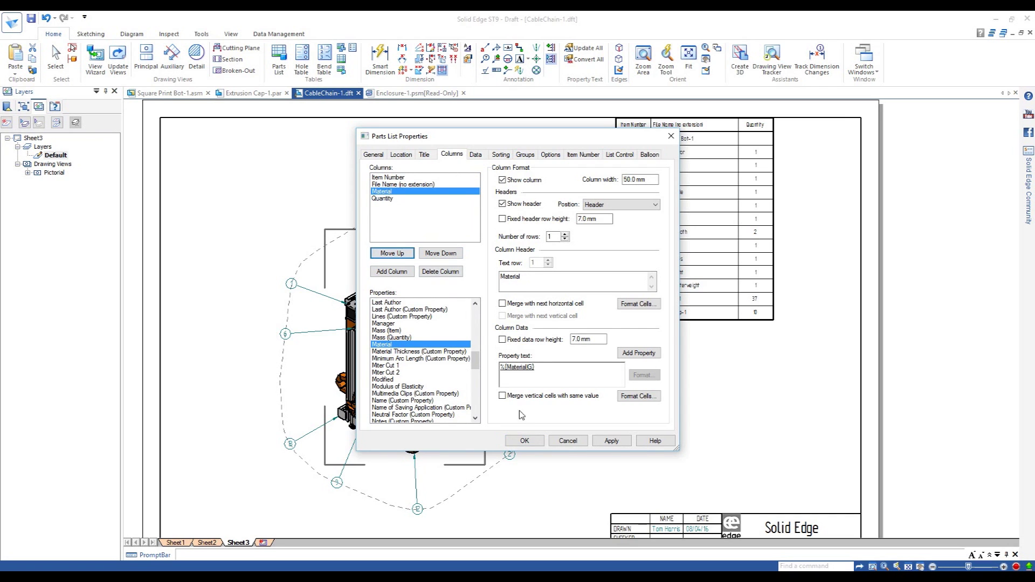
click(525, 441)
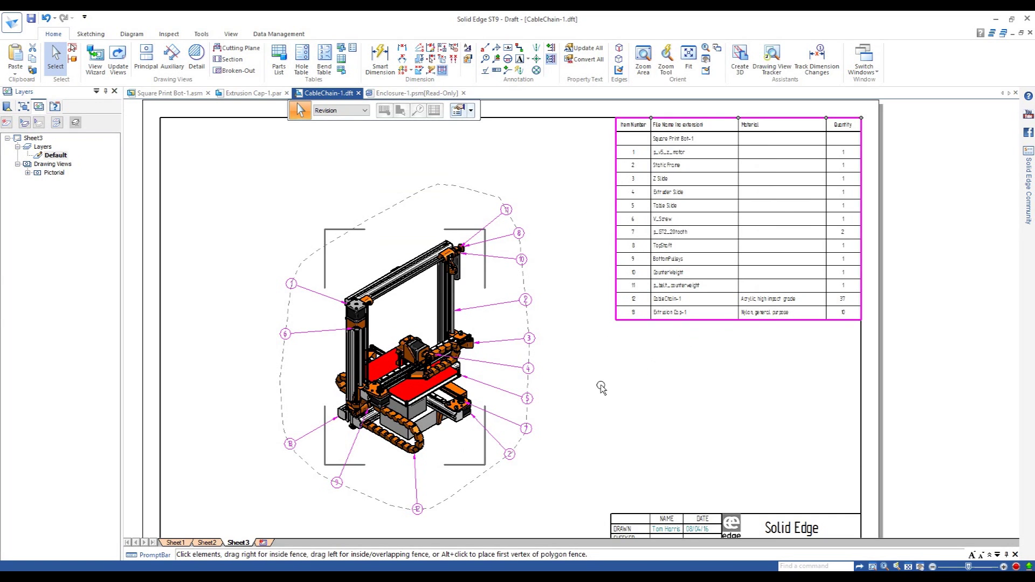
- Deselect the parts list and save the draft document
click(561, 243)
scroll(555, 220, down, 1)
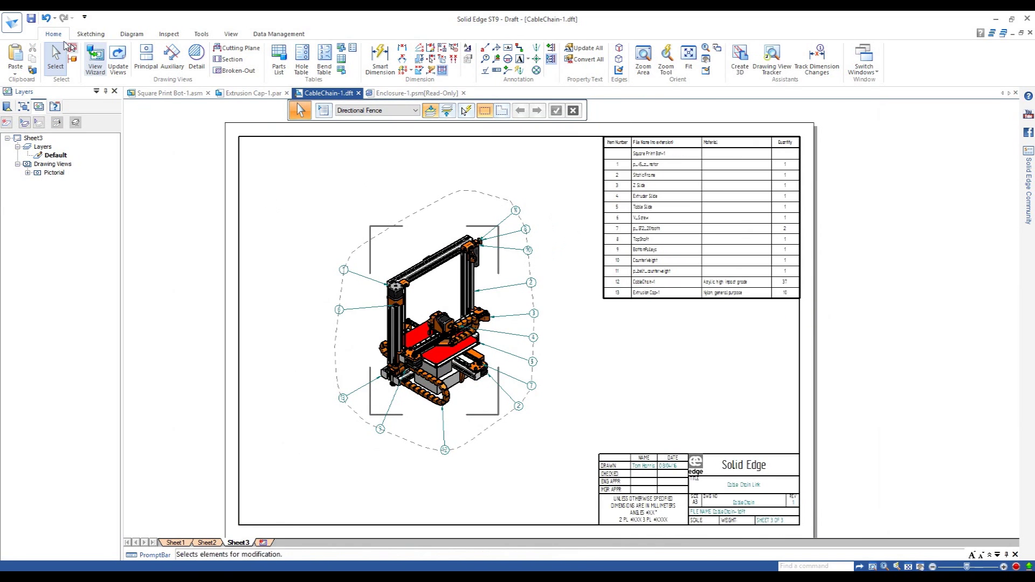
click(31, 19)
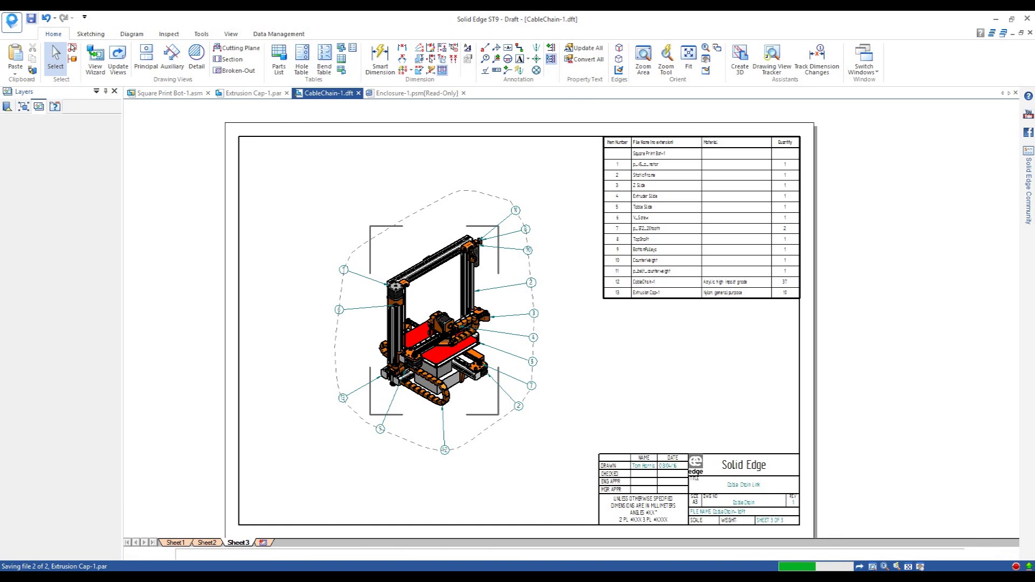
- Save the active sheet for tablet as the viewer document CableChain-1.sev in the Work folder of Dropbox
click(12, 22)
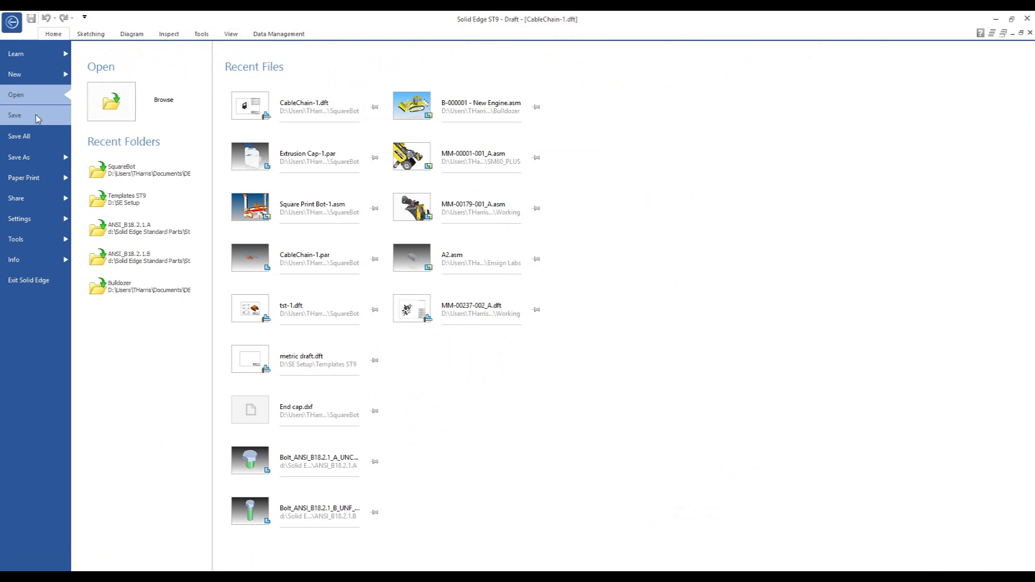
click(40, 158)
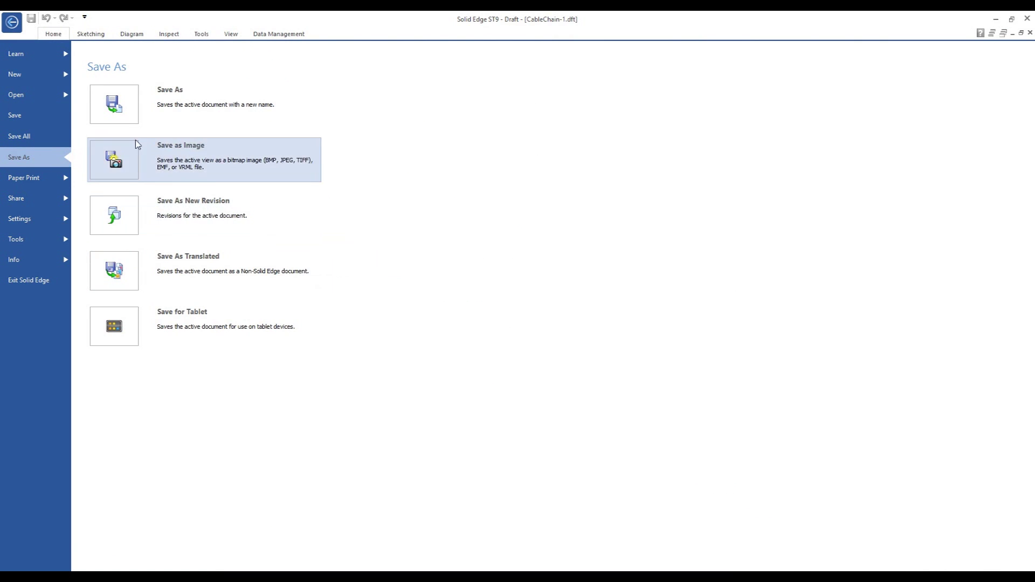
click(129, 326)
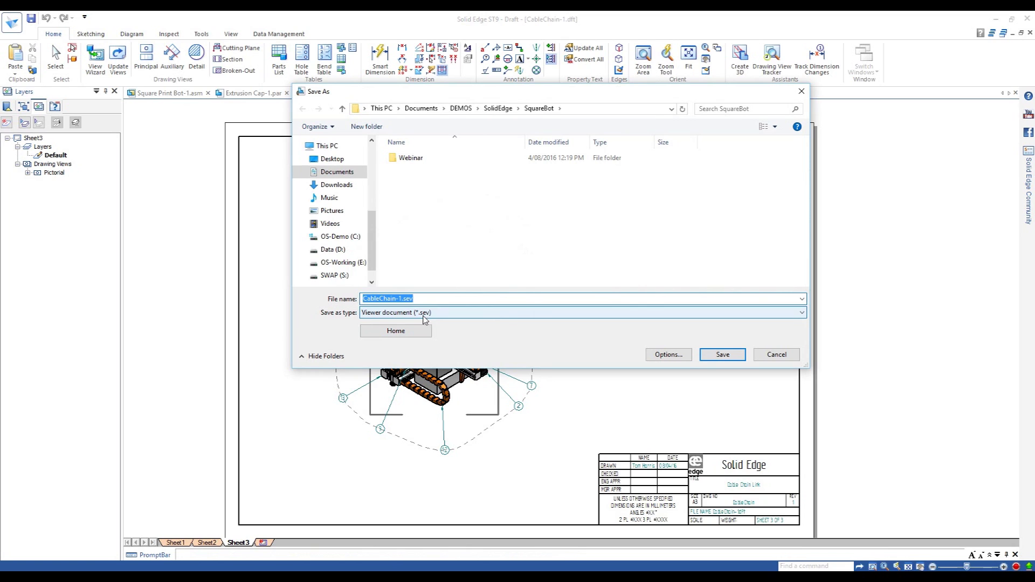
scroll(358, 242, up, 3)
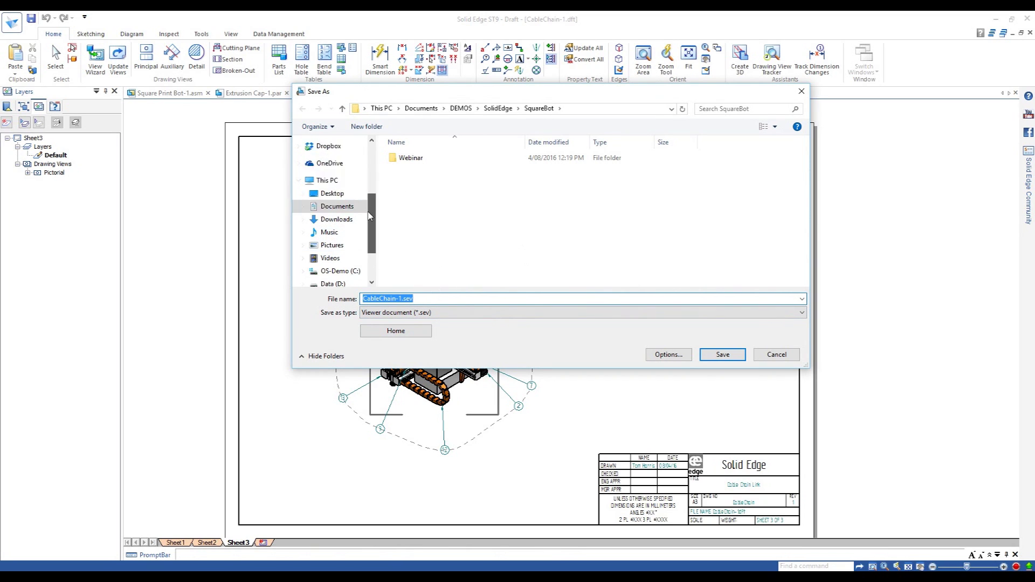
scroll(368, 190, up, 1)
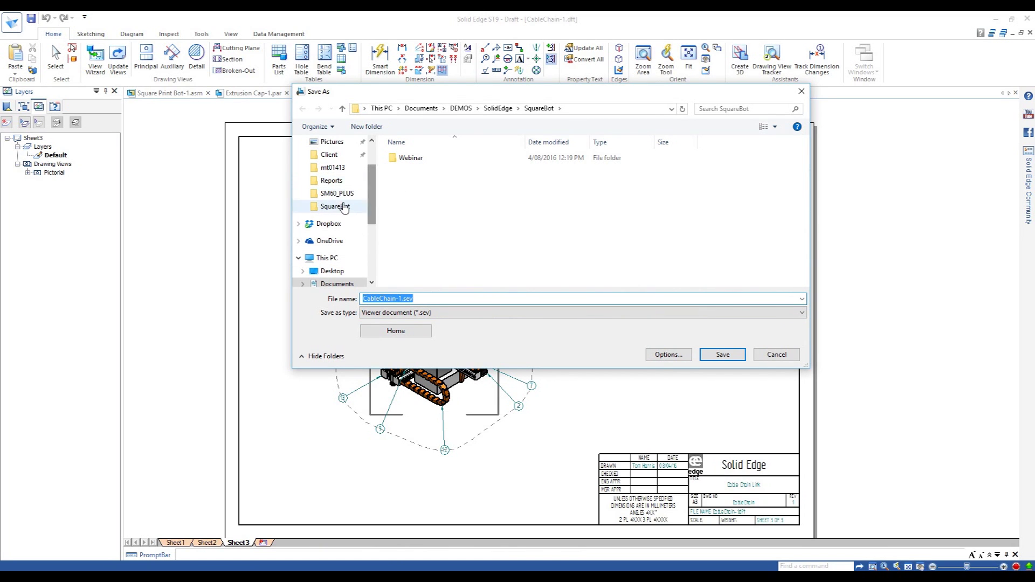
click(324, 223)
double_click(407, 226)
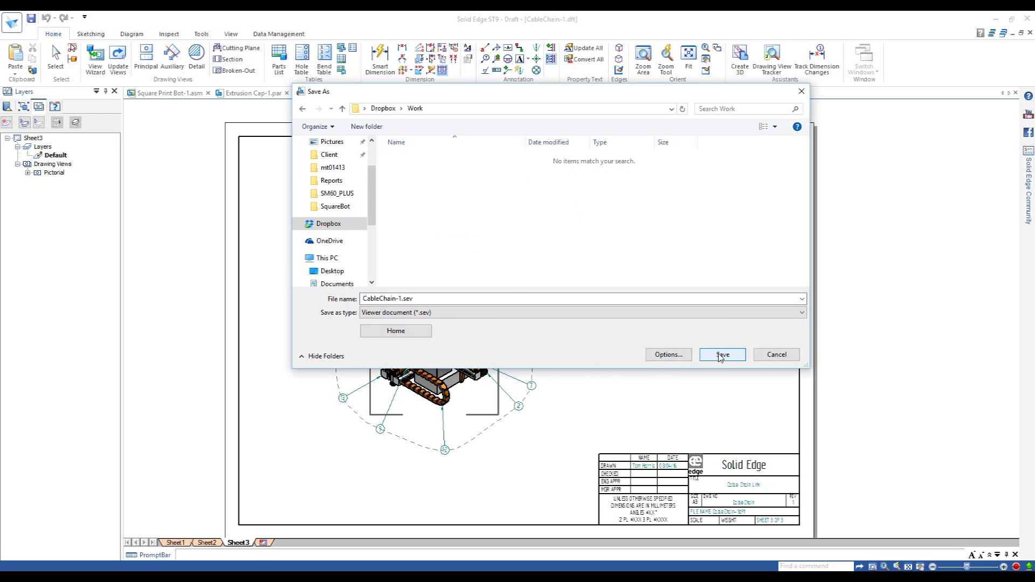
click(671, 355)
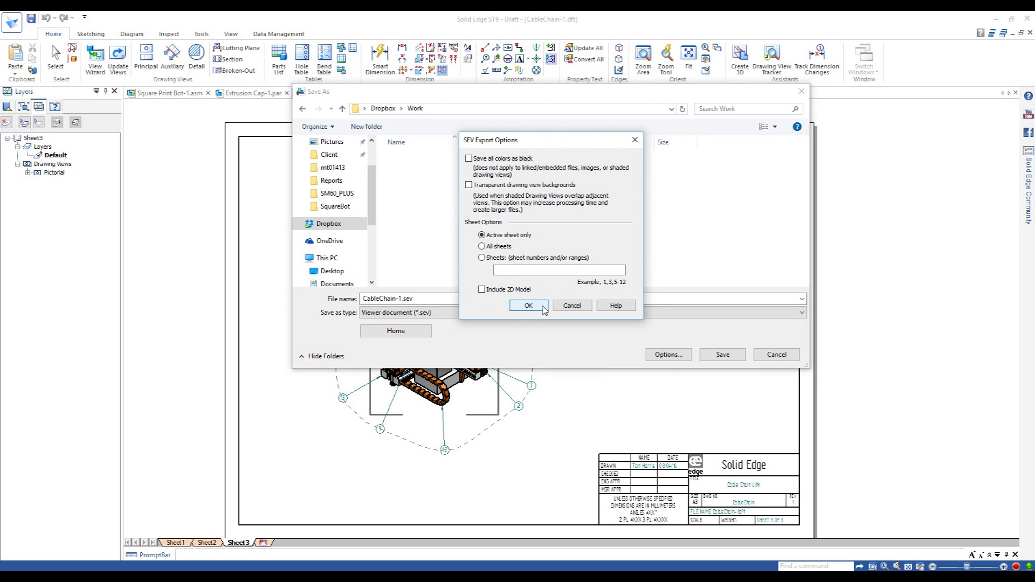
click(724, 354)
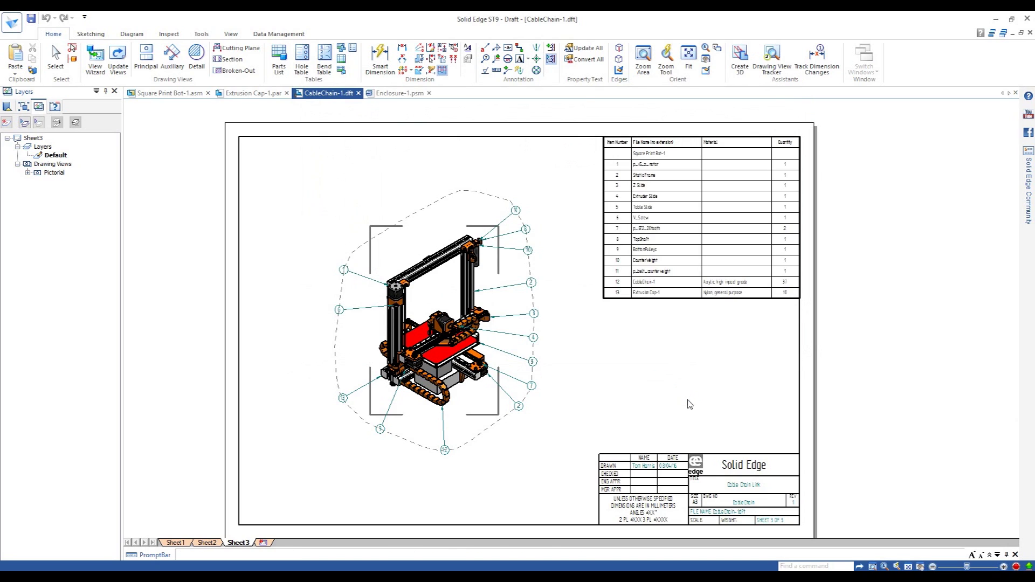